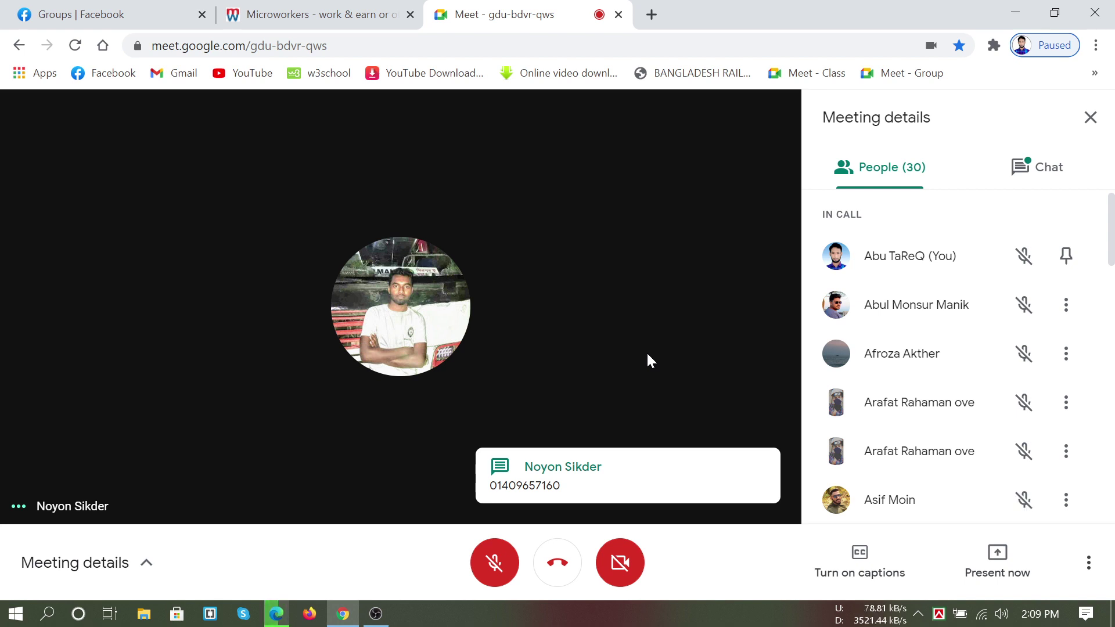
# Review the meeting's chat messages, close the meeting details, and unmute the microphone
pyautogui.click(1044, 170)
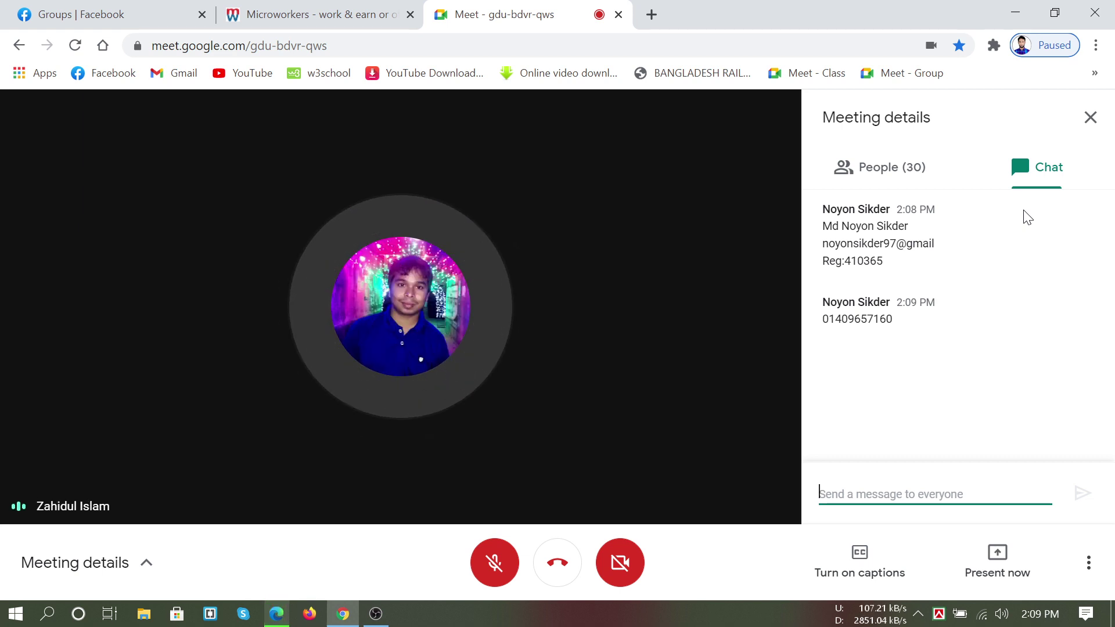
pyautogui.click(1091, 118)
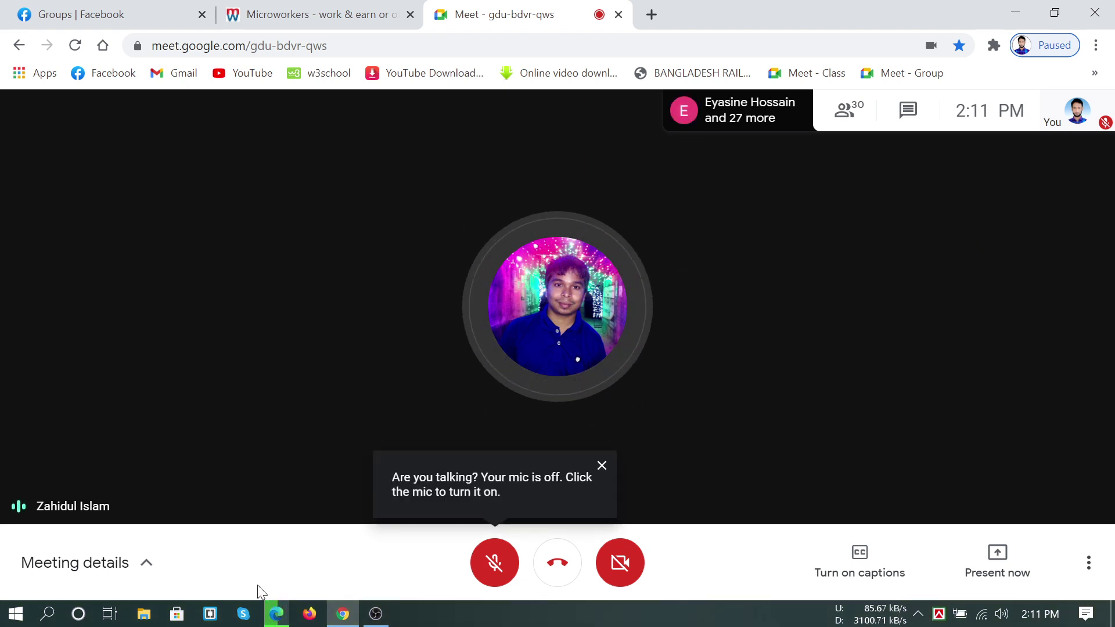
pyautogui.click(495, 564)
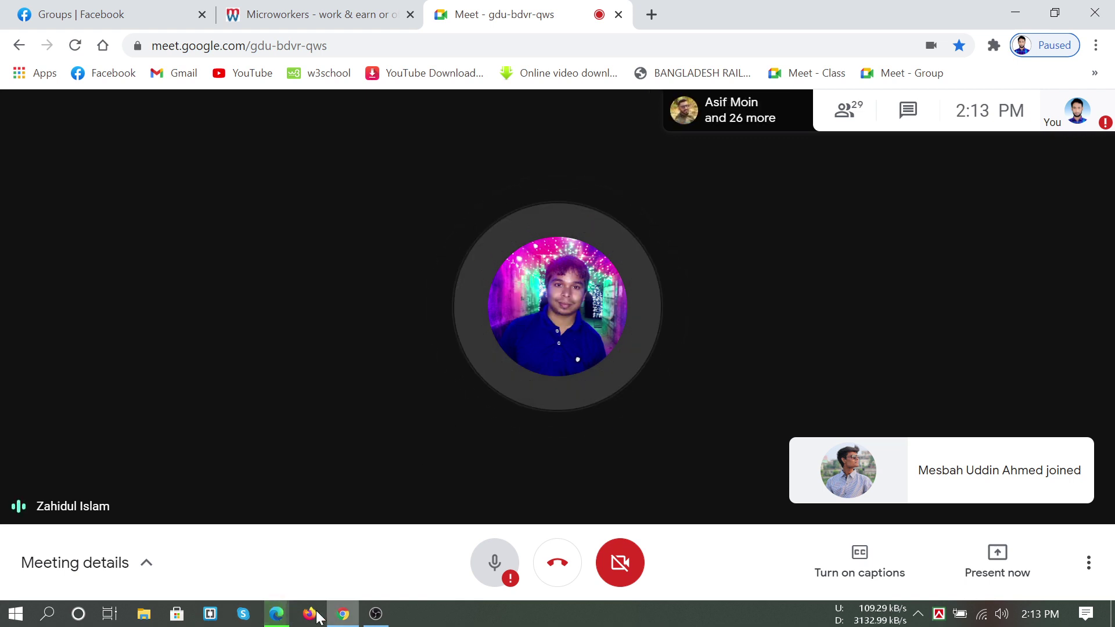
# Switch to WhatsApp Web in Edge, look through older messages in the GD_40,41 group, and return to the Google Meet window
pyautogui.click(283, 620)
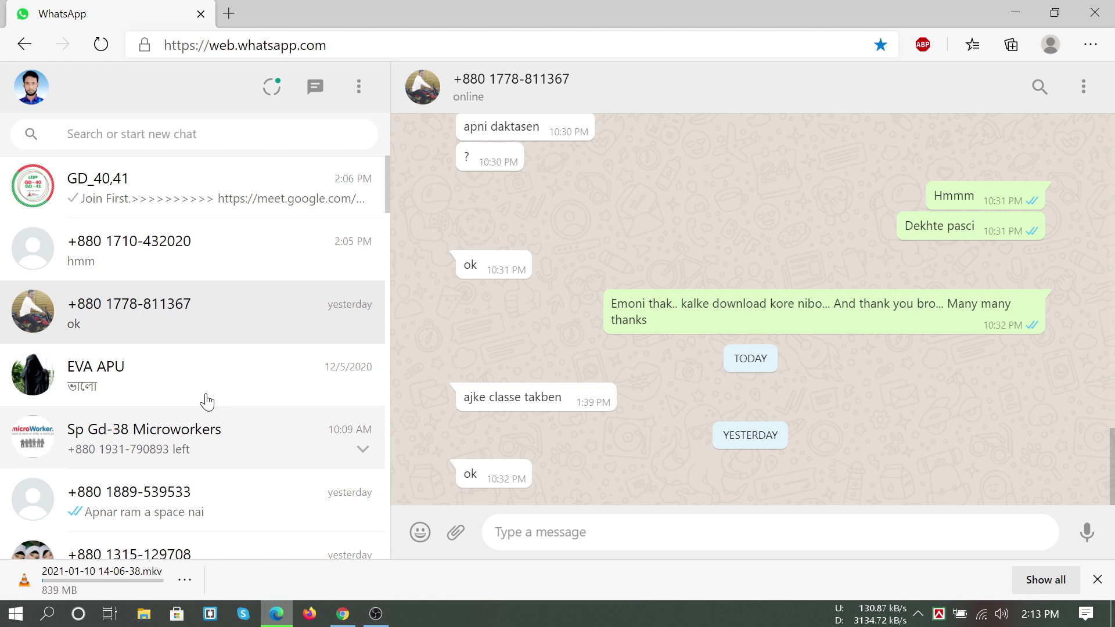
pyautogui.click(233, 203)
pyautogui.scroll(10, 1005, 222)
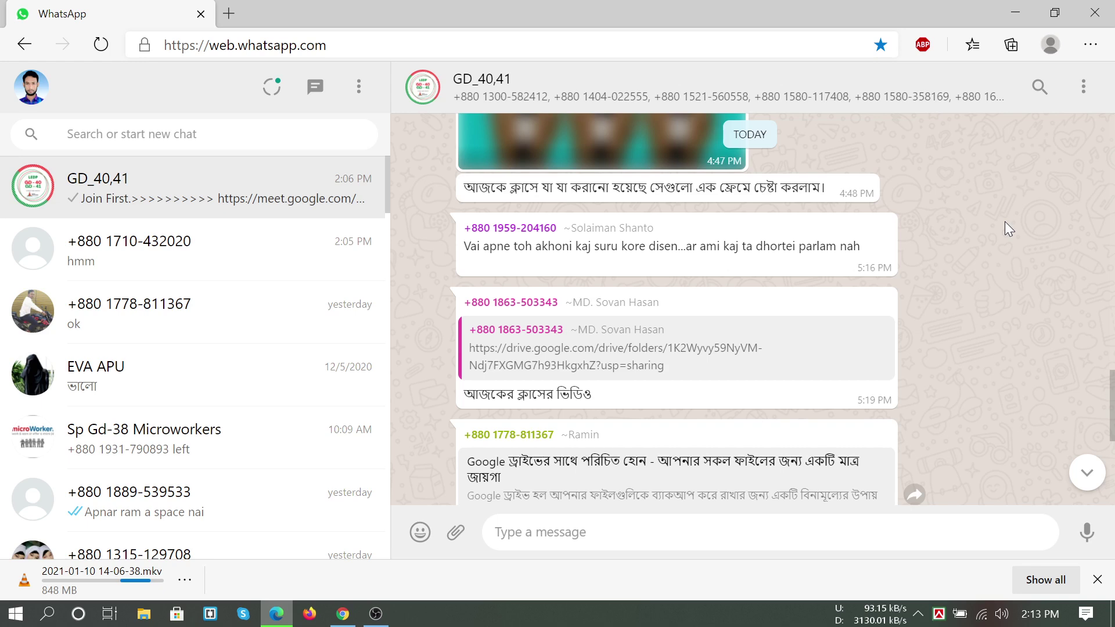
pyautogui.scroll(5, 1005, 222)
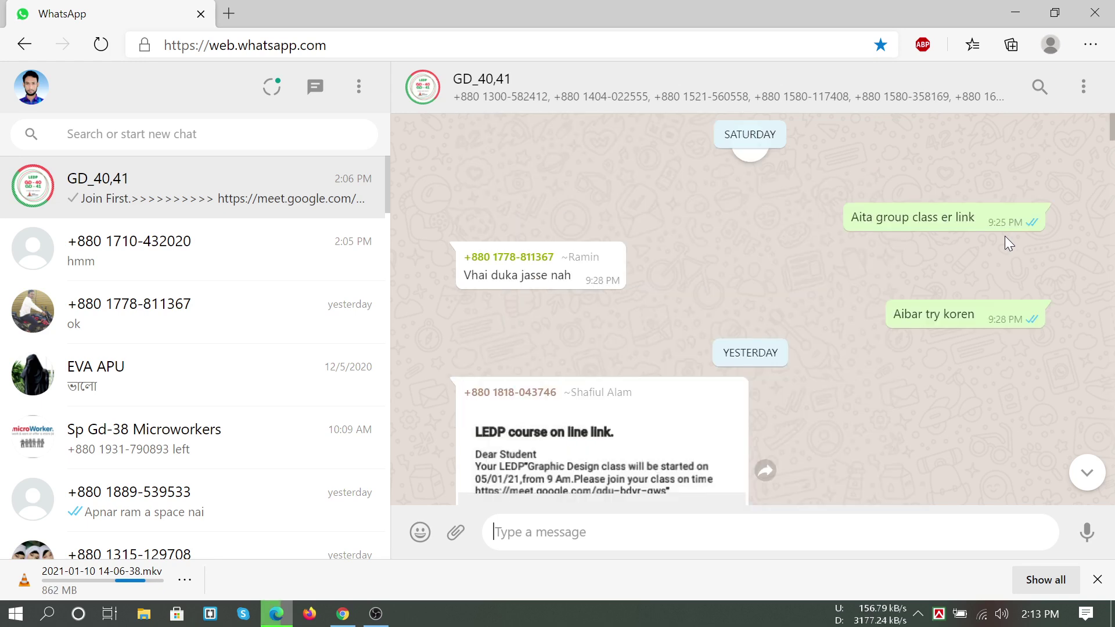
pyautogui.hotkey('alt', 'Tab')
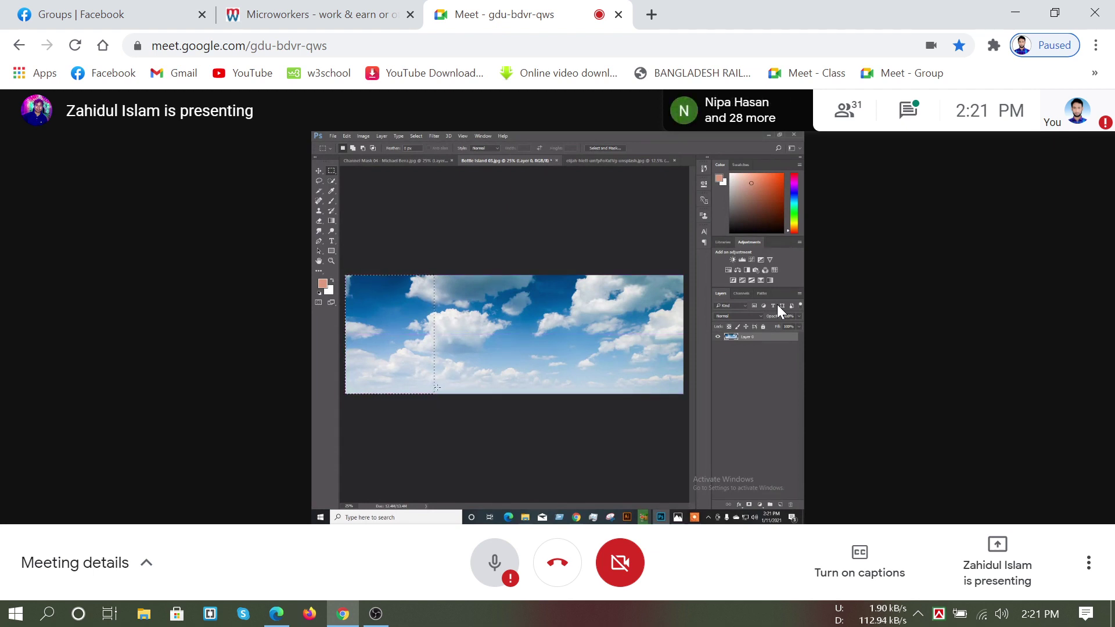
# Show the meeting in full screen and shrink the page zoom so the shared presentation fills most of the display
pyautogui.doubleClick(636, 288)
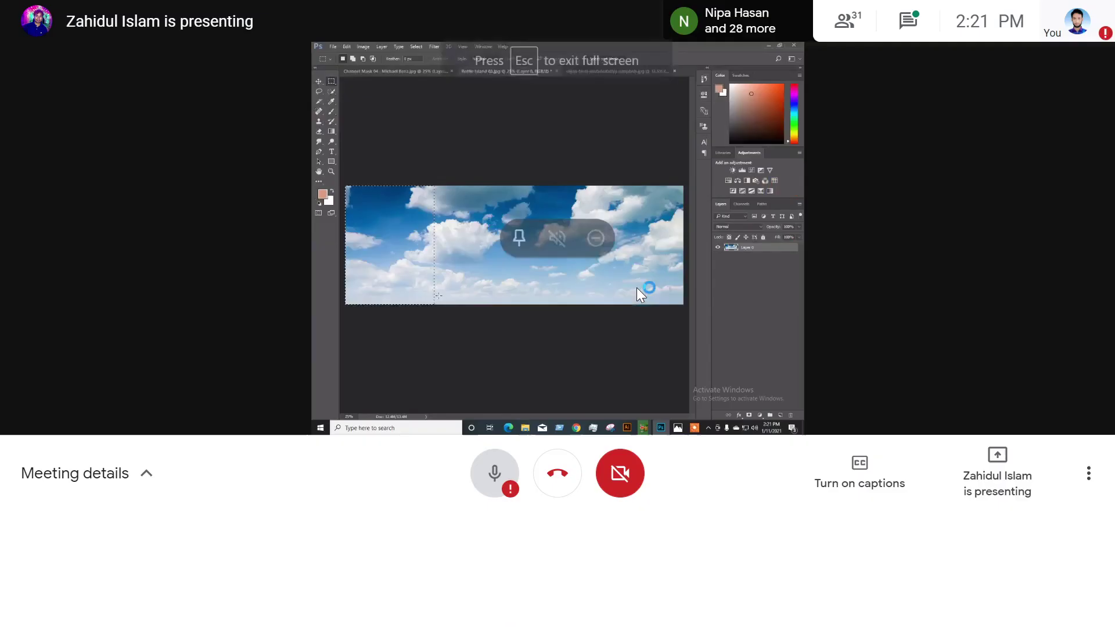
pyautogui.moveTo(636, 288)
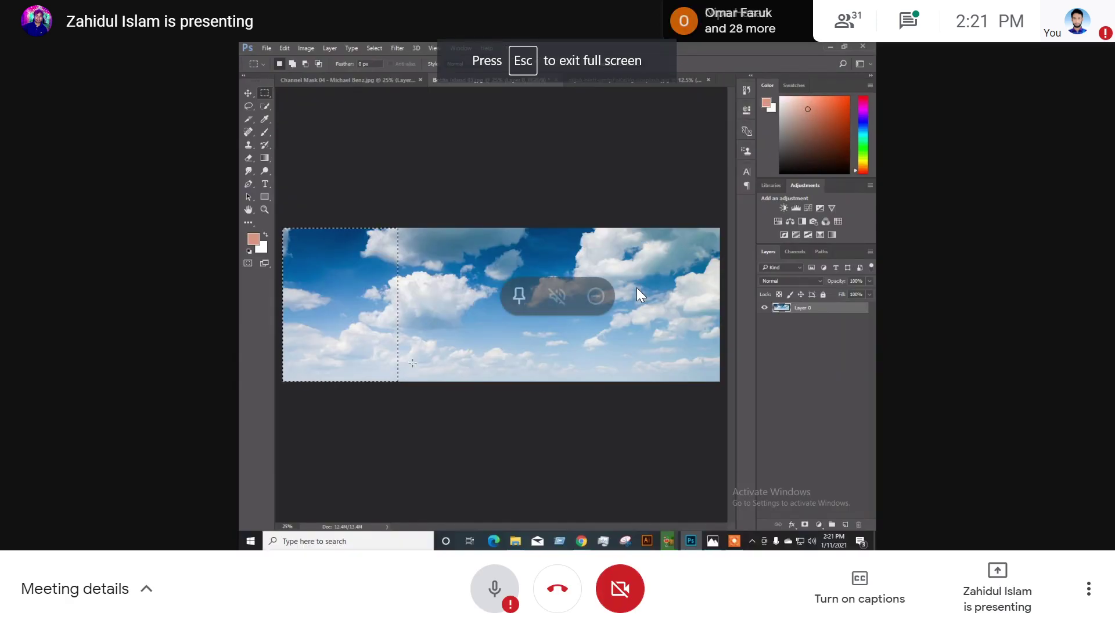
pyautogui.hotkey('ctrl', '-')
pyautogui.hotkey('ctrl', '-')
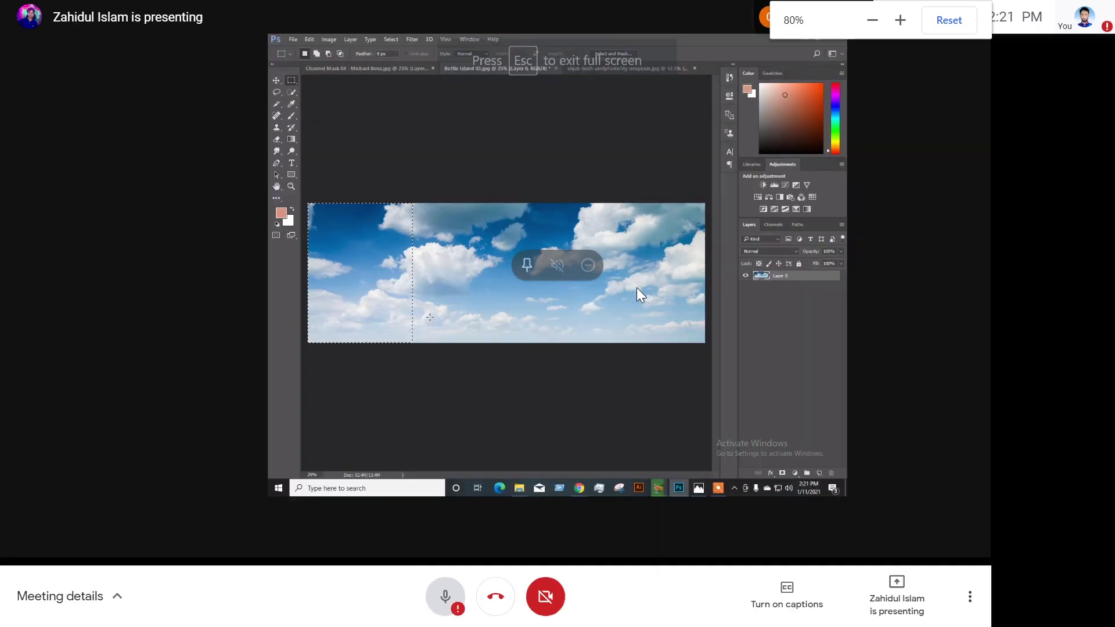
pyautogui.hotkey('ctrl', '-')
pyautogui.hotkey('ctrl', '-')
pyautogui.hotkey('ctrl', '-')
pyautogui.hotkey('ctrl', '-')
pyautogui.hotkey('ctrl', '-')
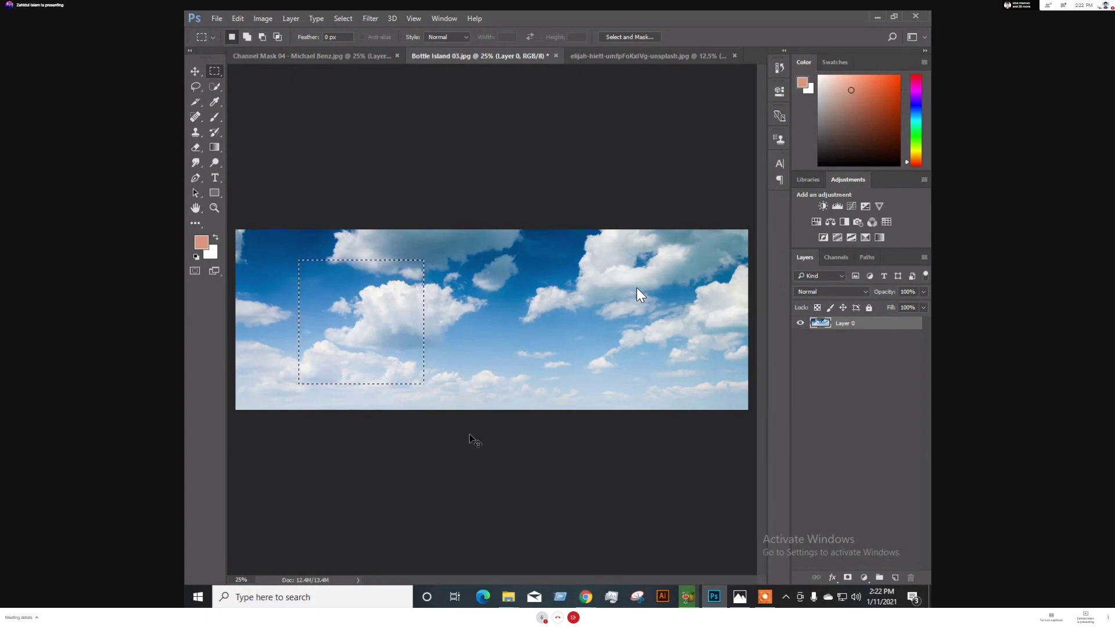
# Copy the rectangular sky selection to a new layer, hide Layer 0 to view the copy alone, and undo both changes
pyautogui.hotkey('ctrl', 'j')
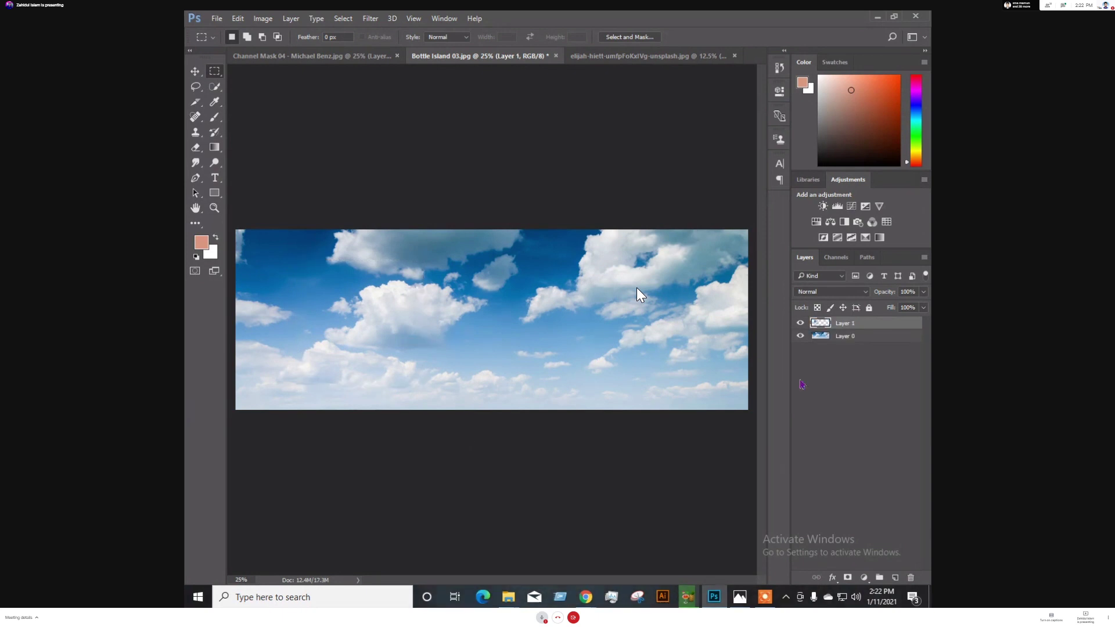
pyautogui.click(800, 335)
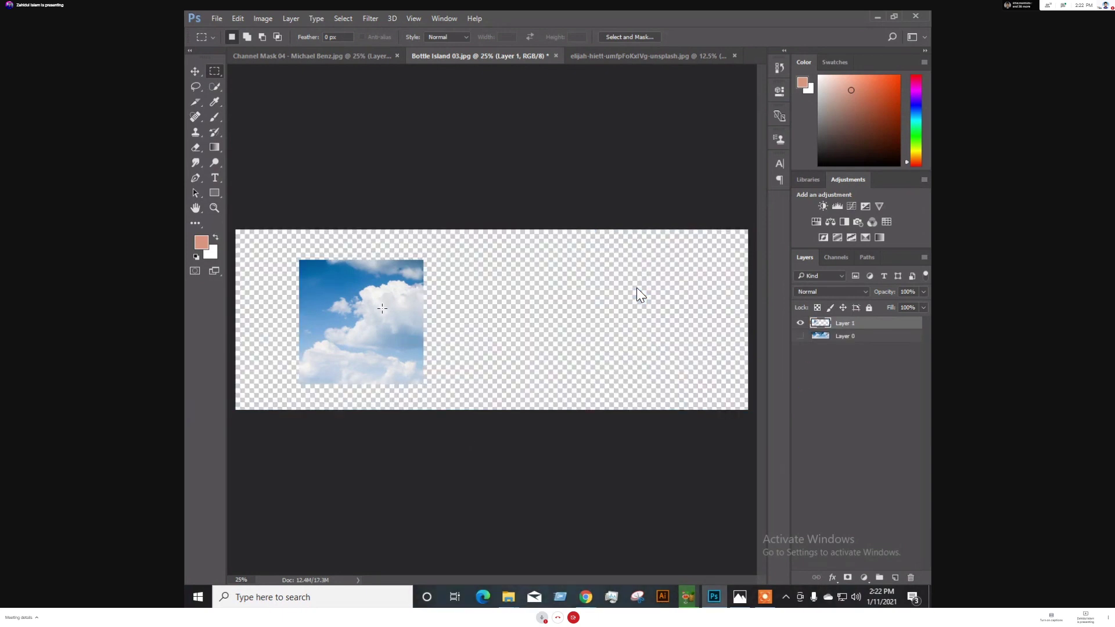
pyautogui.hotkey('ctrl', 'z')
pyautogui.hotkey('ctrl', 'z')
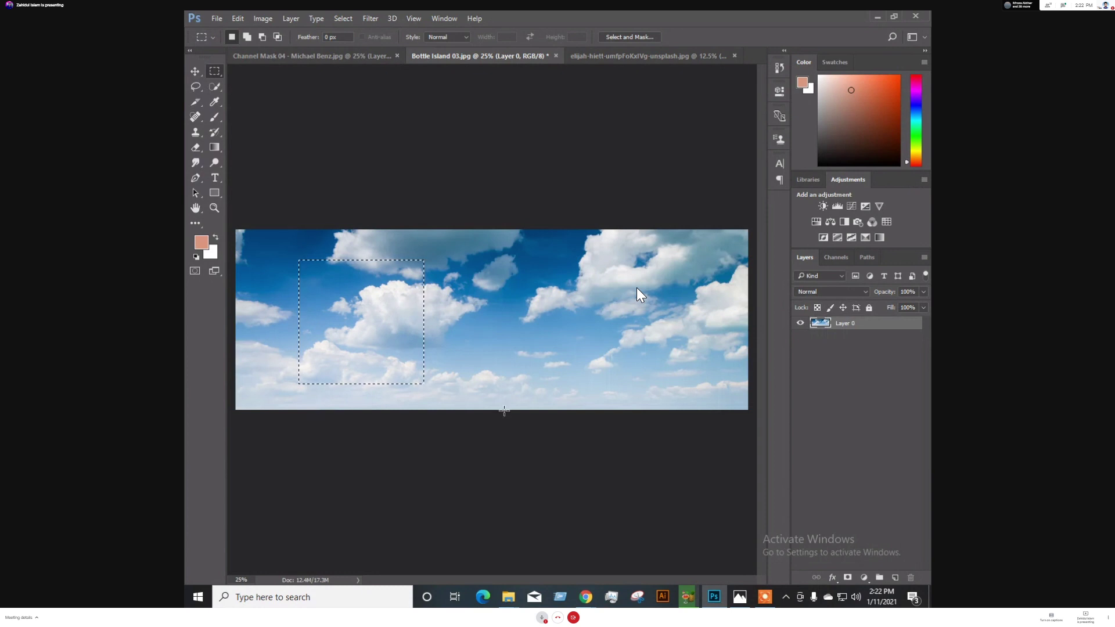
# Copy the rectangular selection to a new layer again, try moving the sky piece up and to the right, and undo it
pyautogui.hotkey('ctrl', 'j')
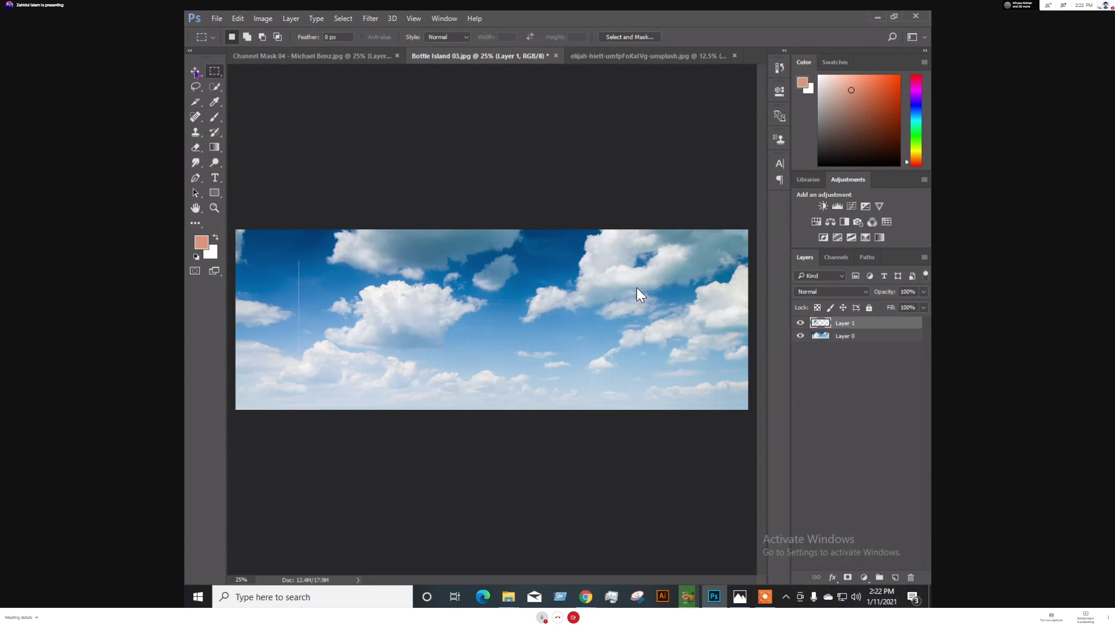
pyautogui.click(195, 71)
pyautogui.moveTo(347, 318); pyautogui.dragTo(375, 287)
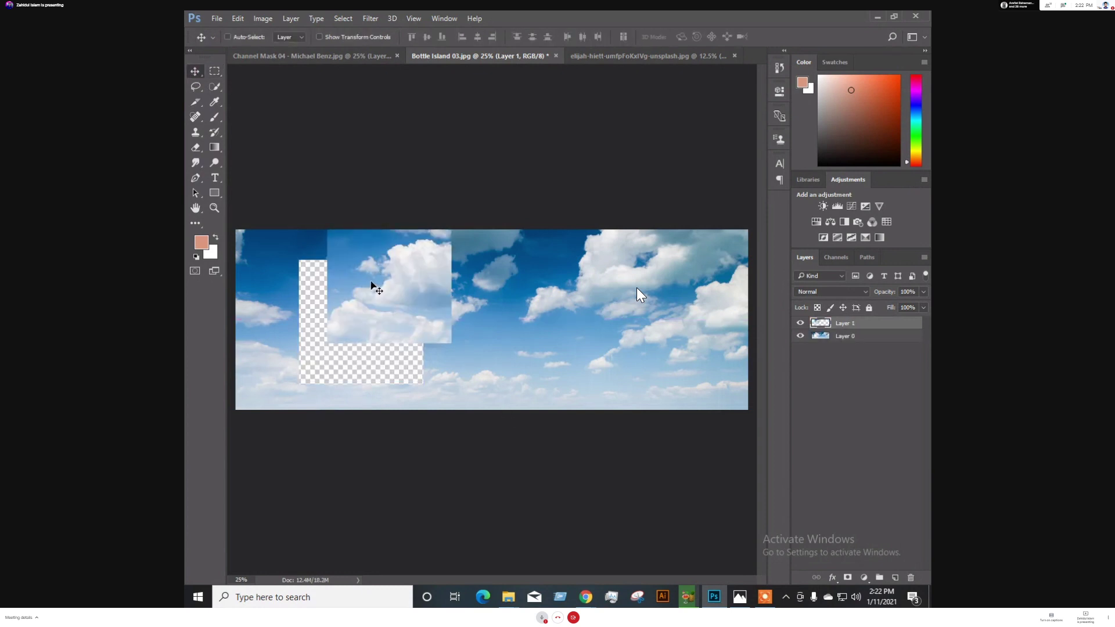
pyautogui.hotkey('ctrl', 'z')
pyautogui.hotkey('ctrl', 'z')
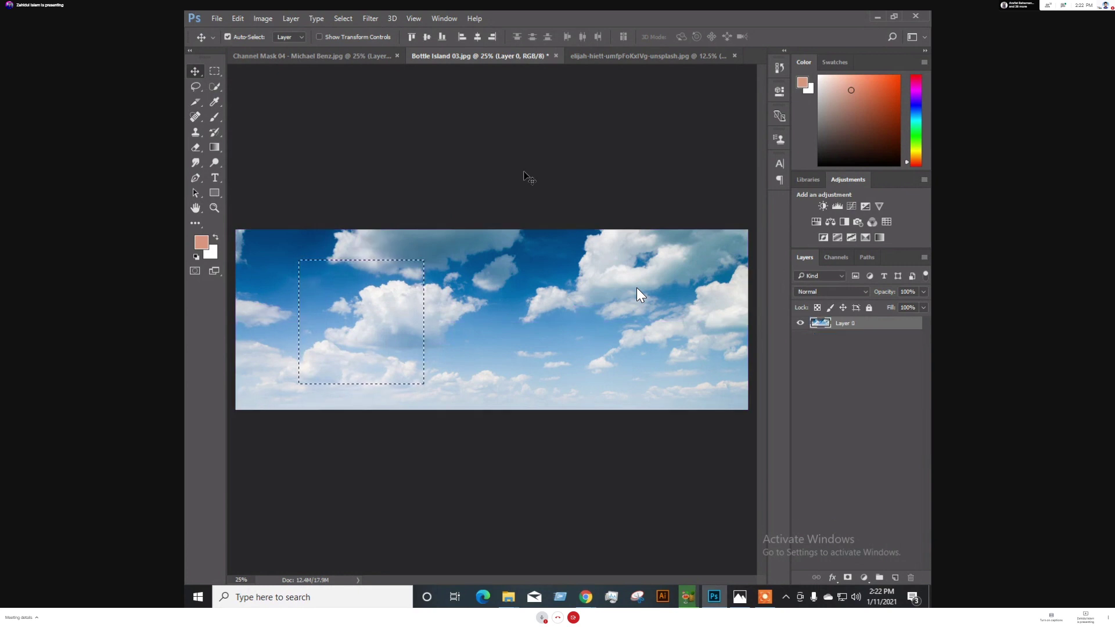
# Fill the rectangular selection on Layer 0 with a pattern
pyautogui.click(237, 18)
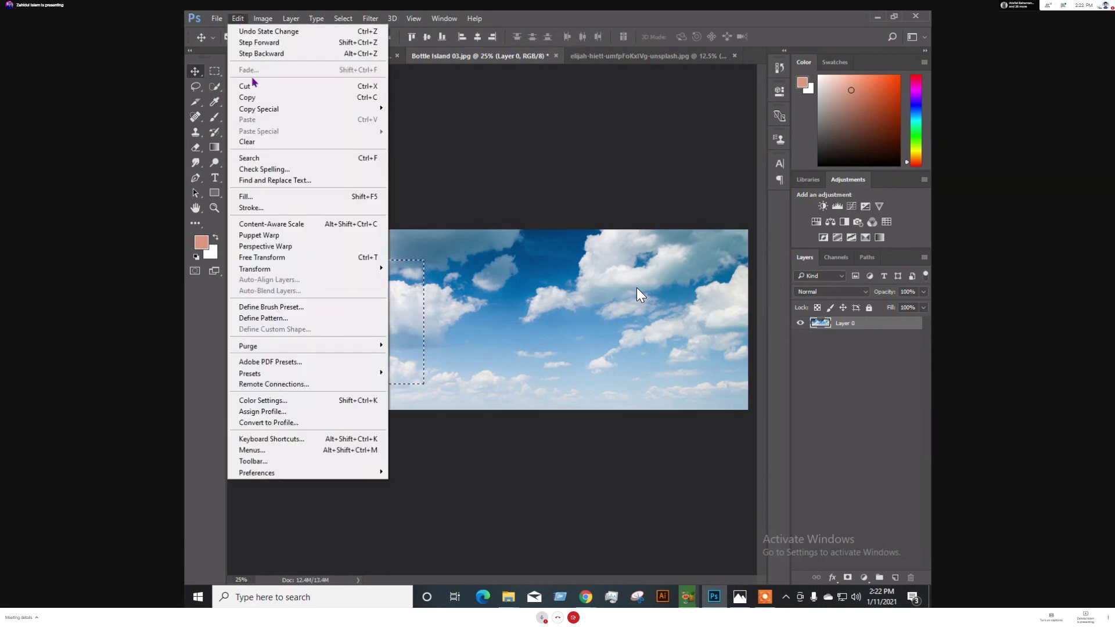
pyautogui.click(278, 198)
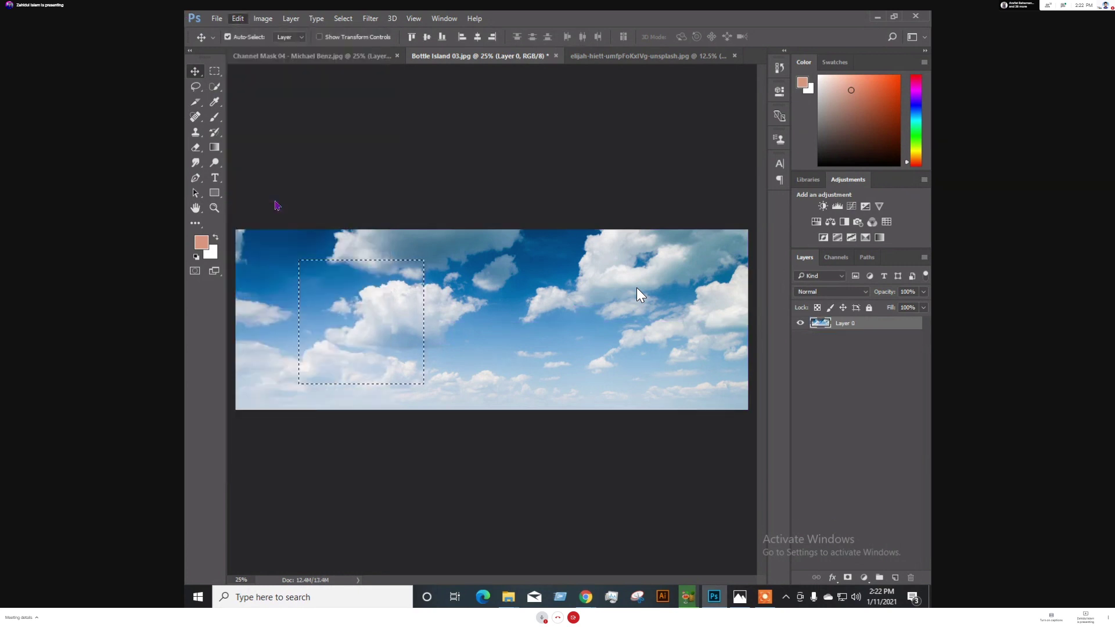
pyautogui.click(567, 179)
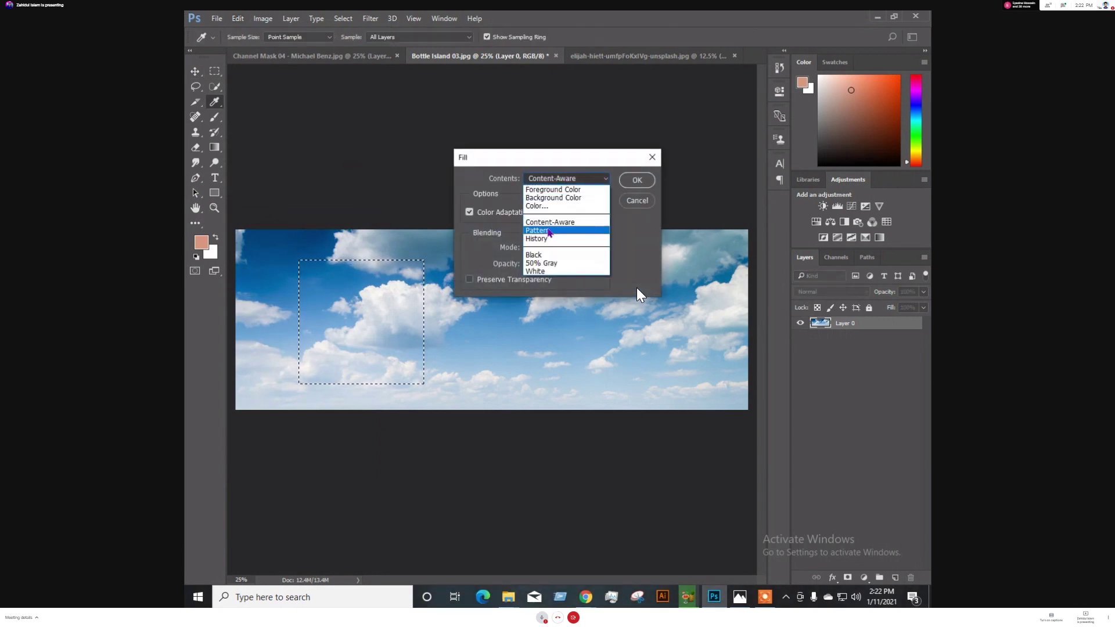
pyautogui.click(549, 232)
pyautogui.click(638, 181)
pyautogui.press('v')
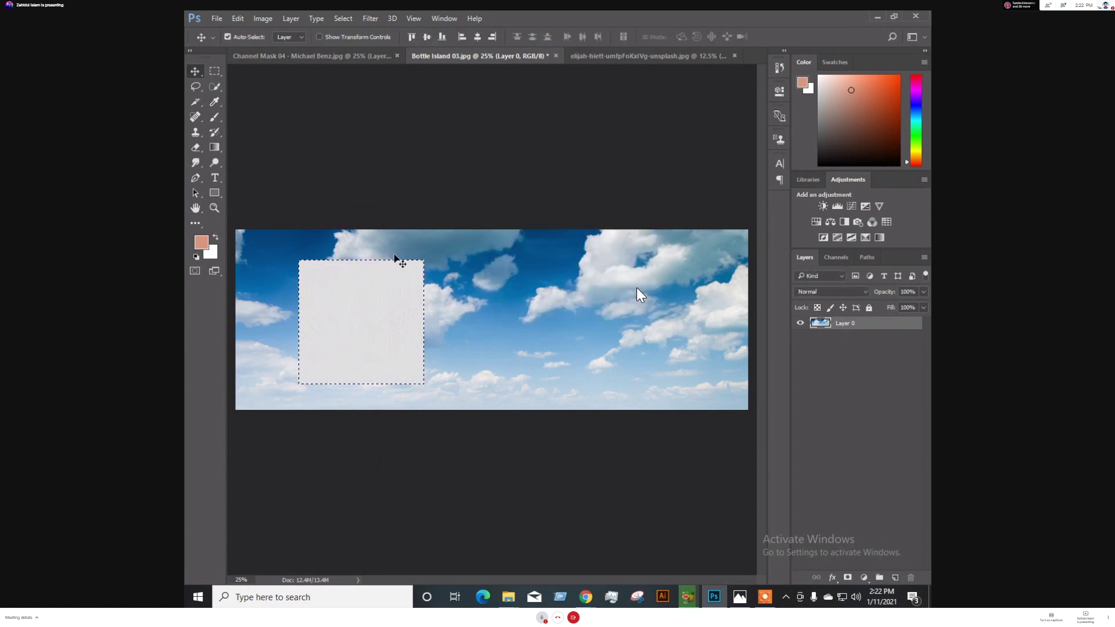
pyautogui.click(466, 122)
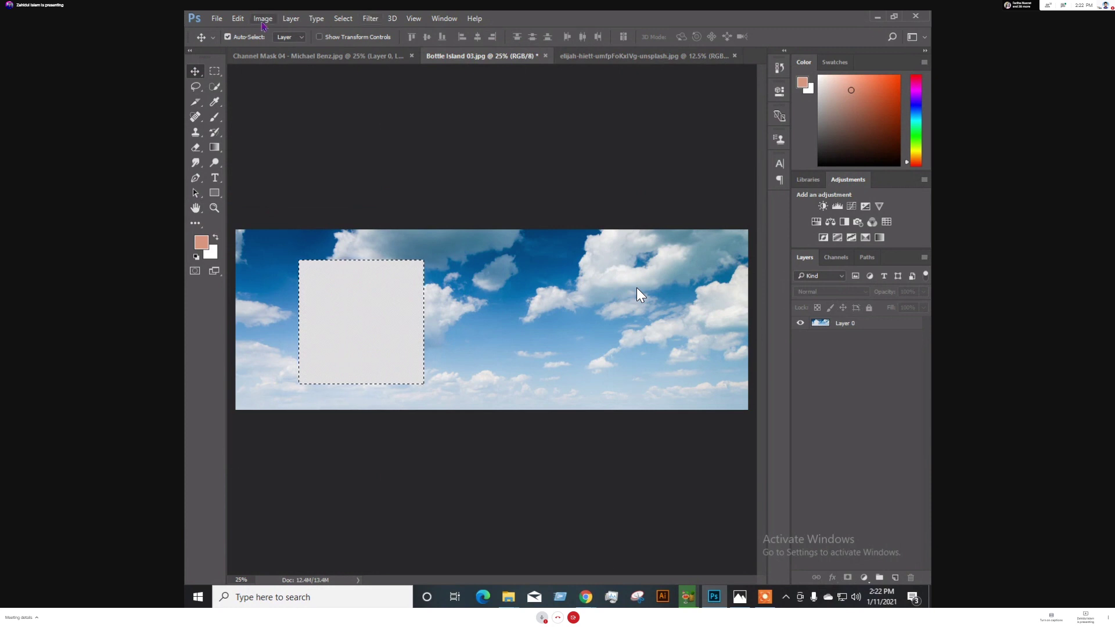
# Stroke the rectangular selection on Layer 0 with a width of 10, deselect it, and undo the stroke and fill
pyautogui.click(244, 21)
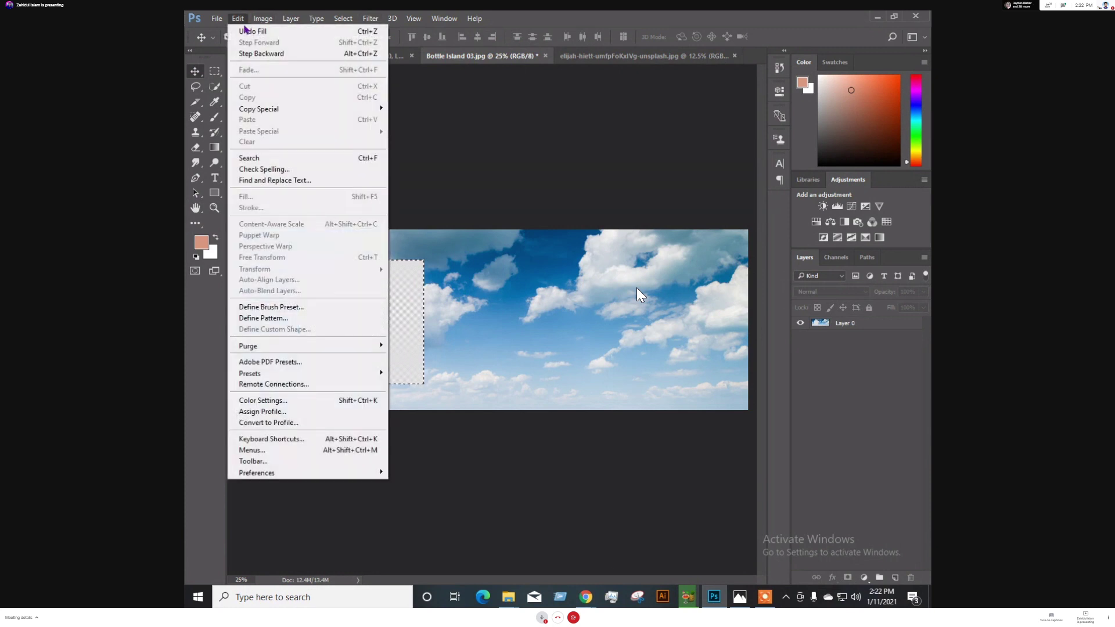
pyautogui.click(846, 323)
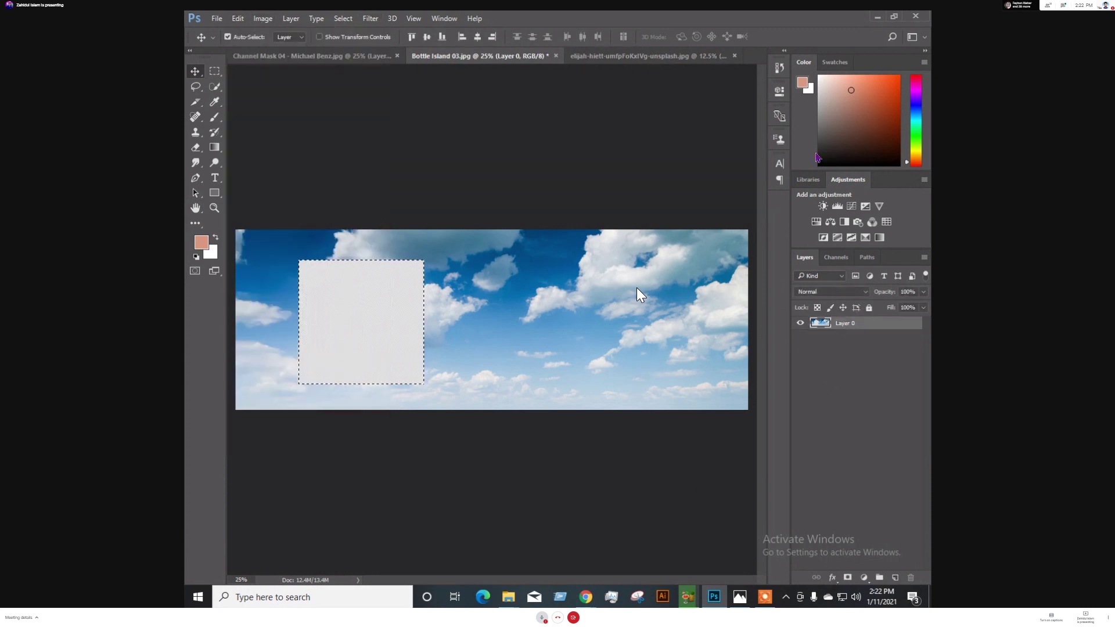
pyautogui.click(240, 20)
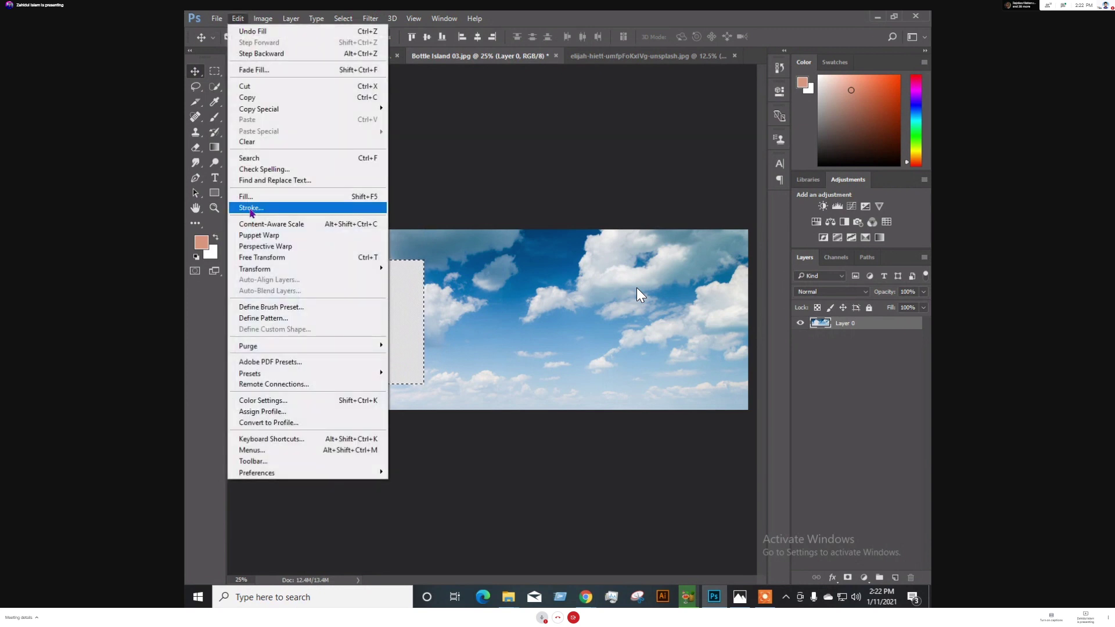
pyautogui.click(251, 208)
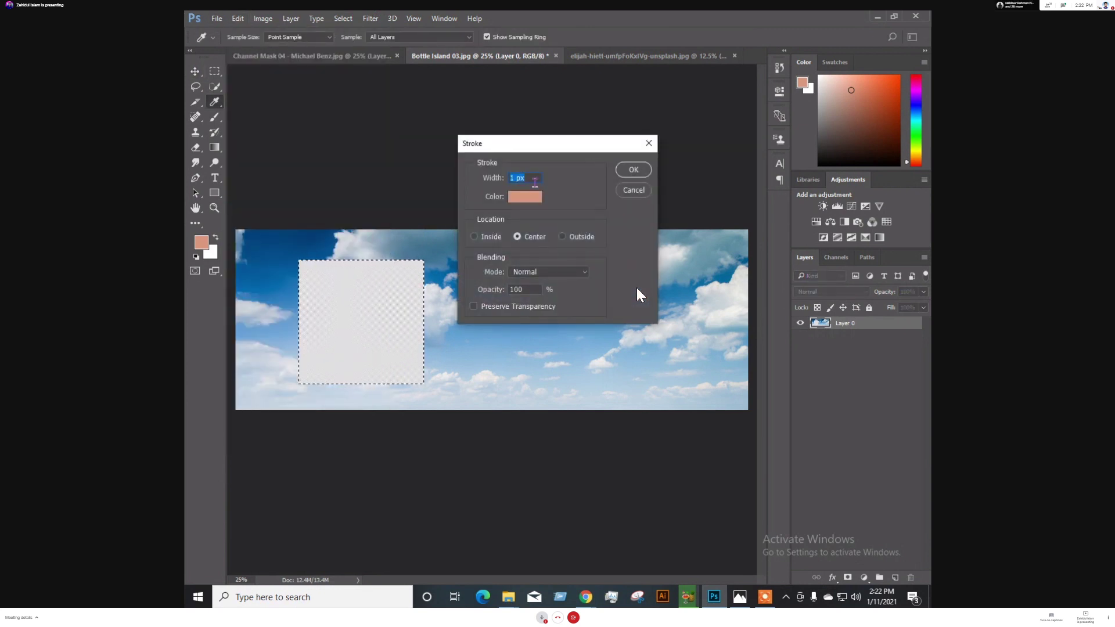
pyautogui.write('10')
pyautogui.click(634, 170)
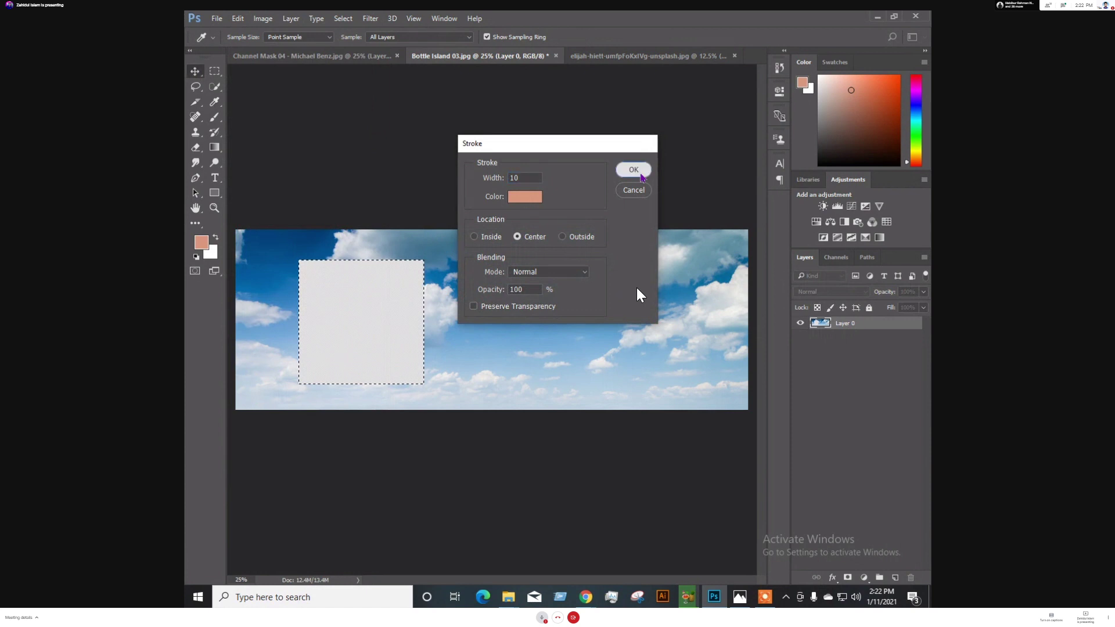
pyautogui.click(195, 70)
pyautogui.click(409, 148)
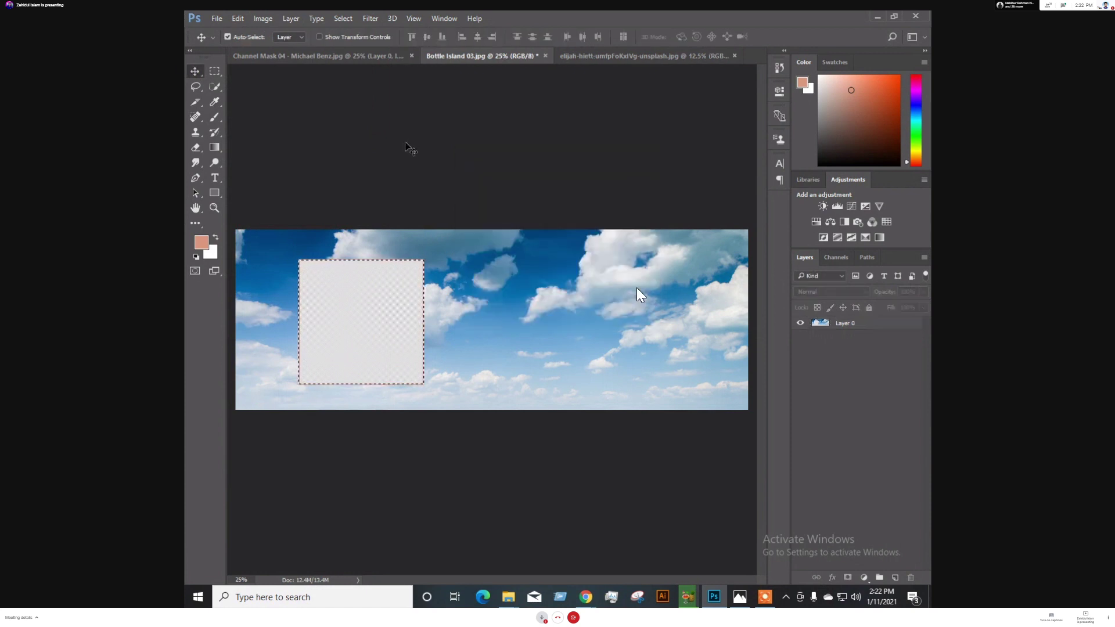
pyautogui.hotkey('ctrl', 'd')
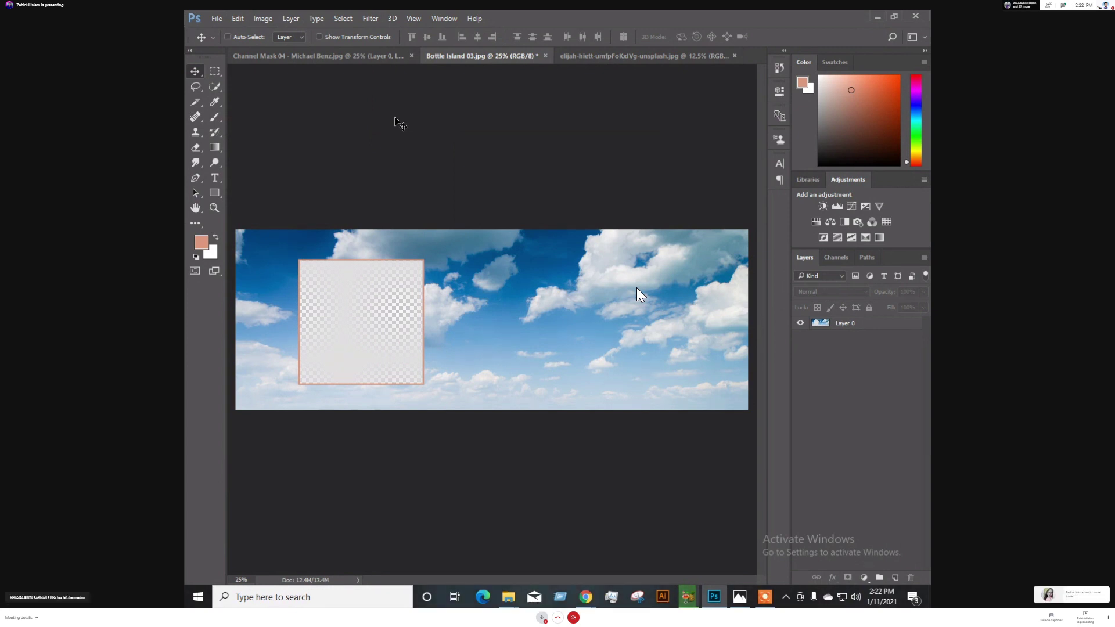
pyautogui.hotkey('ctrl', 'Return')
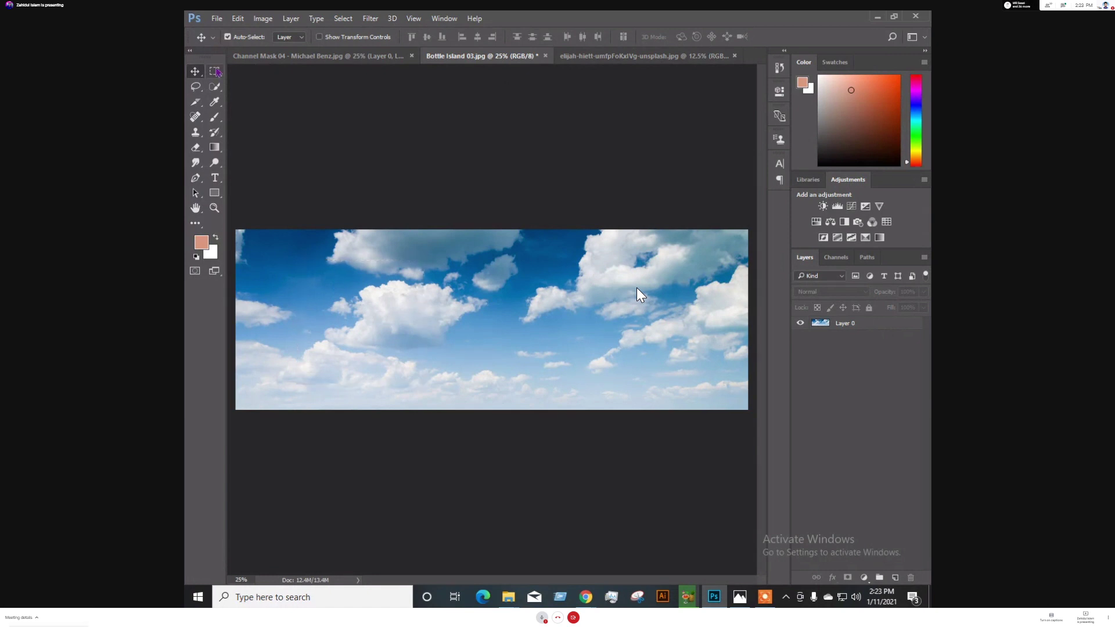
# Draw a circular selection over the clouds just left of the image's center with the Elliptical Marquee tool
pyautogui.click(215, 71)
pyautogui.rightClick(215, 71)
pyautogui.click(256, 82)
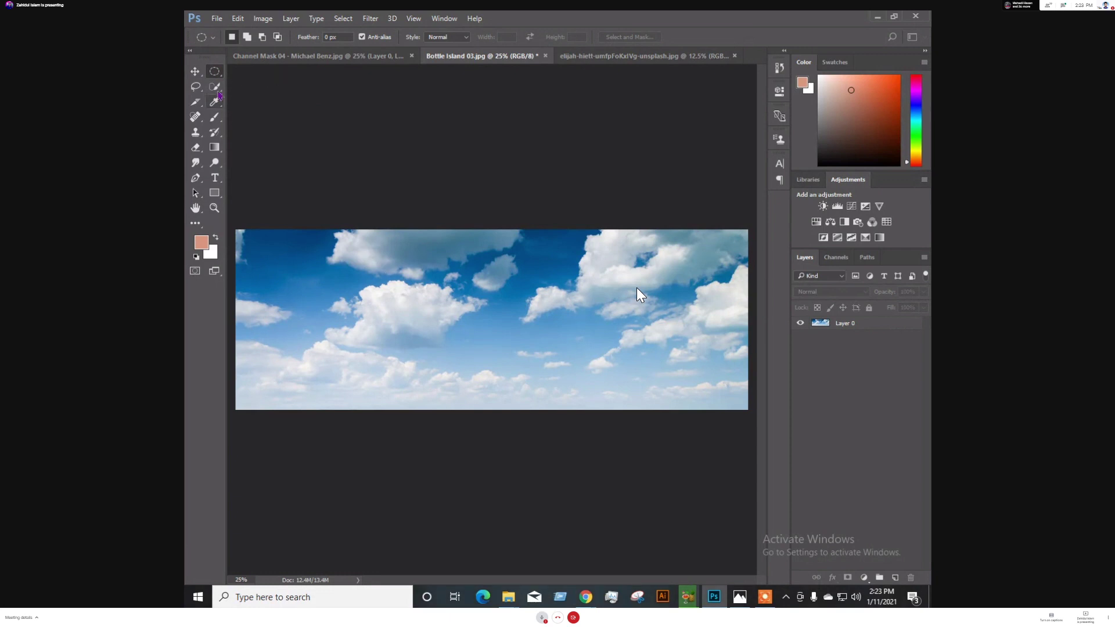
pyautogui.moveTo(406, 269)
pyautogui.mouseDown()
pyautogui.moveTo(499, 352)
pyautogui.moveTo(491, 336)
pyautogui.moveTo(545, 351)
pyautogui.moveTo(555, 363)
pyautogui.moveTo(481, 345)
pyautogui.moveTo(535, 379)
pyautogui.moveTo(473, 326)
pyautogui.moveTo(557, 378)
pyautogui.moveTo(489, 328)
pyautogui.moveTo(540, 376)
pyautogui.mouseUp()
# Select Layer 0, try moving the circular selection's contents toward the image's left side with the Move tool, and undo the move
pyautogui.press('v')
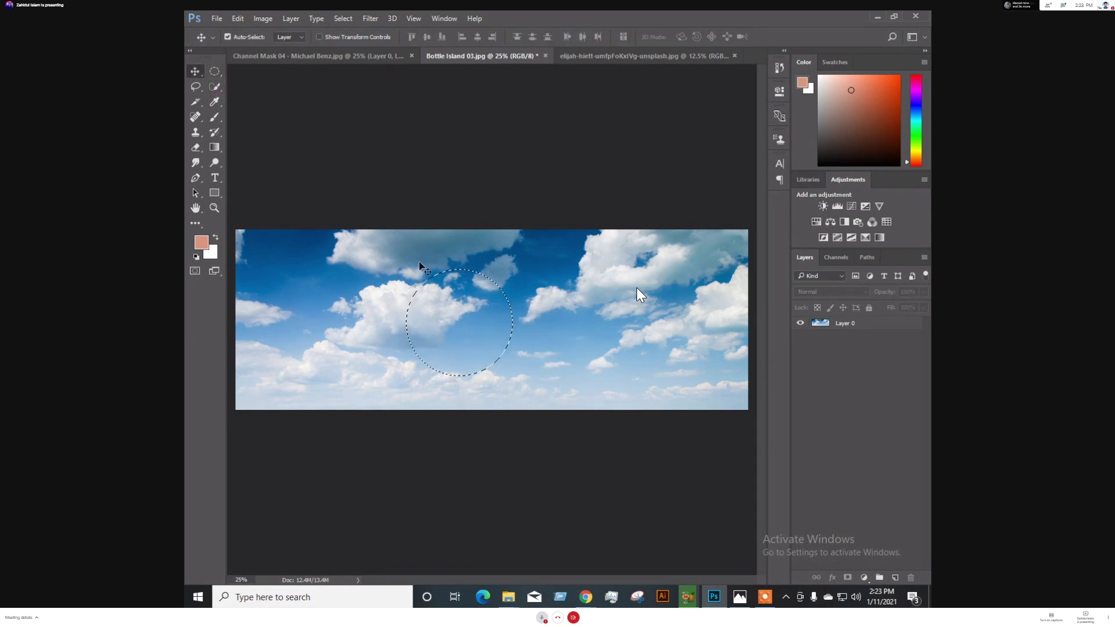
pyautogui.click(452, 300)
pyautogui.click(519, 229)
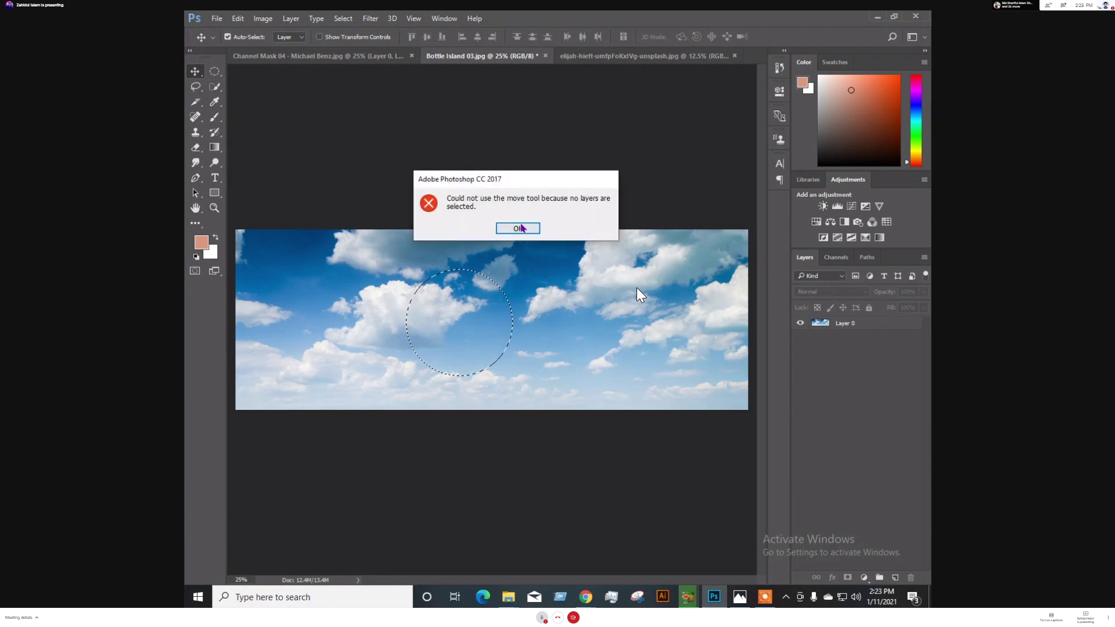
pyautogui.click(858, 326)
pyautogui.moveTo(468, 304); pyautogui.dragTo(343, 281)
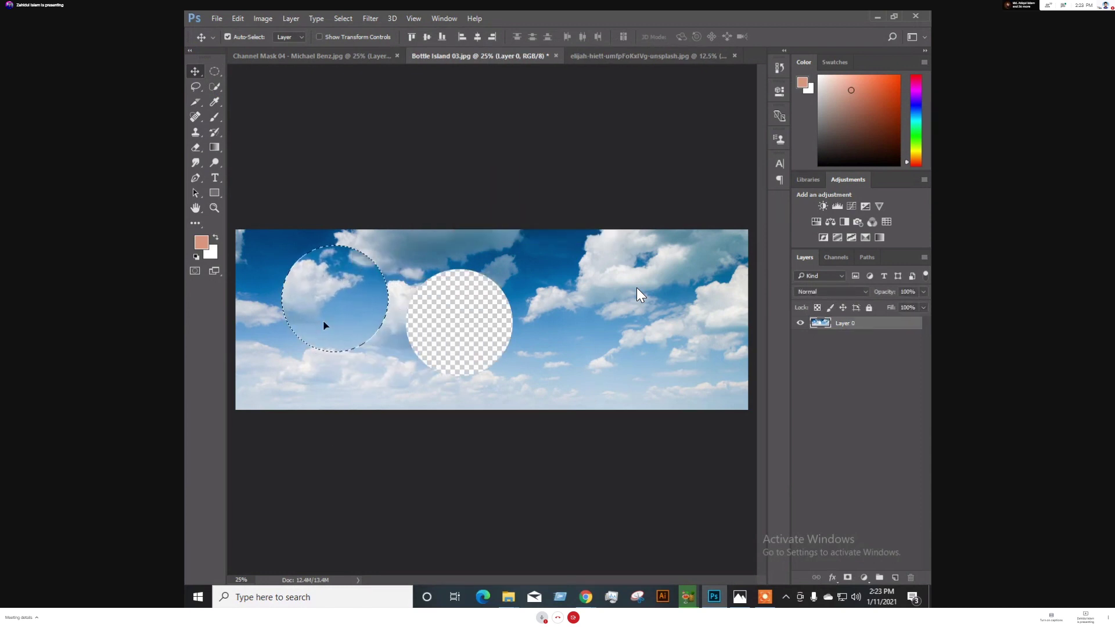
pyautogui.press('ctrl')
pyautogui.hotkey('ctrl', 'z')
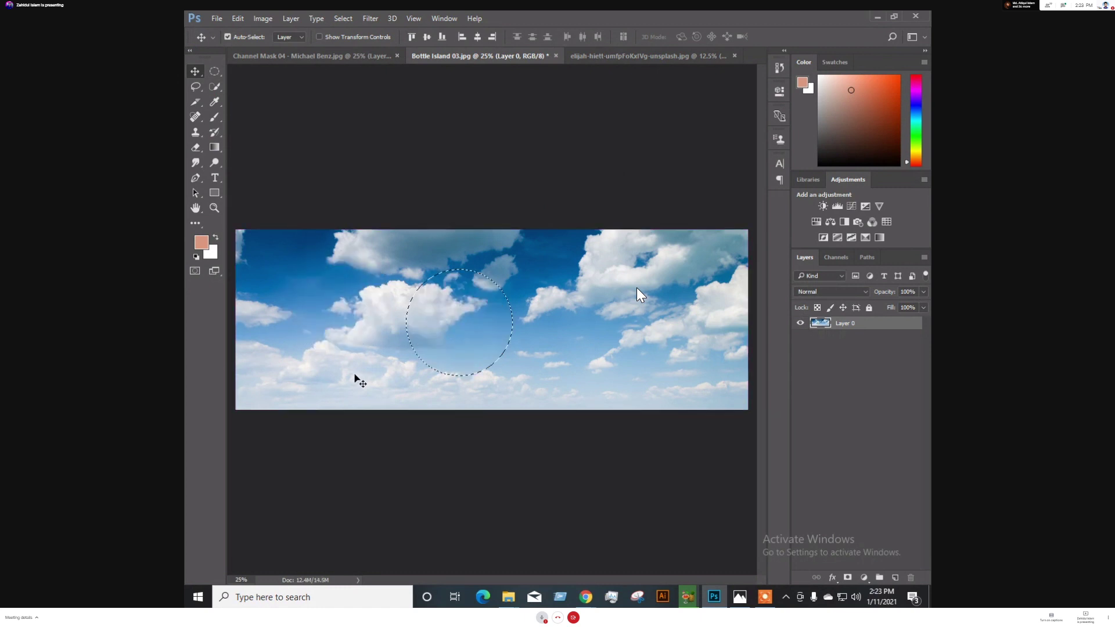
# Try copying the circular selection's contents to the image's upper-left clouds, take the copy back, and deselect
pyautogui.moveTo(433, 292); pyautogui.dragTo(289, 260)
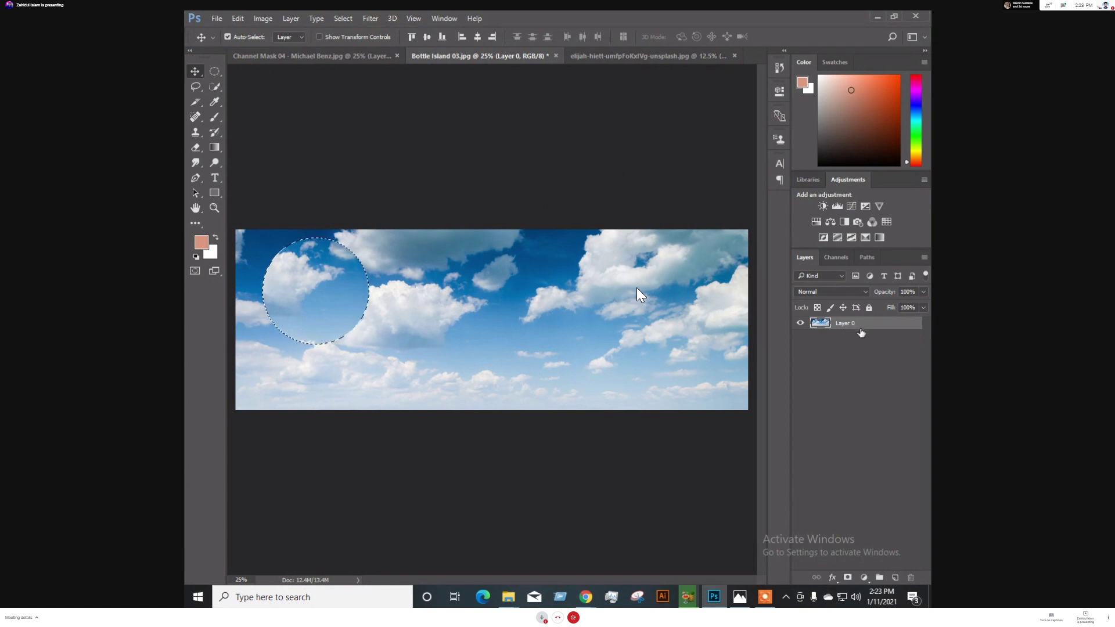
pyautogui.moveTo(316, 280); pyautogui.dragTo(425, 325)
pyautogui.hotkey('ctrl', 'd')
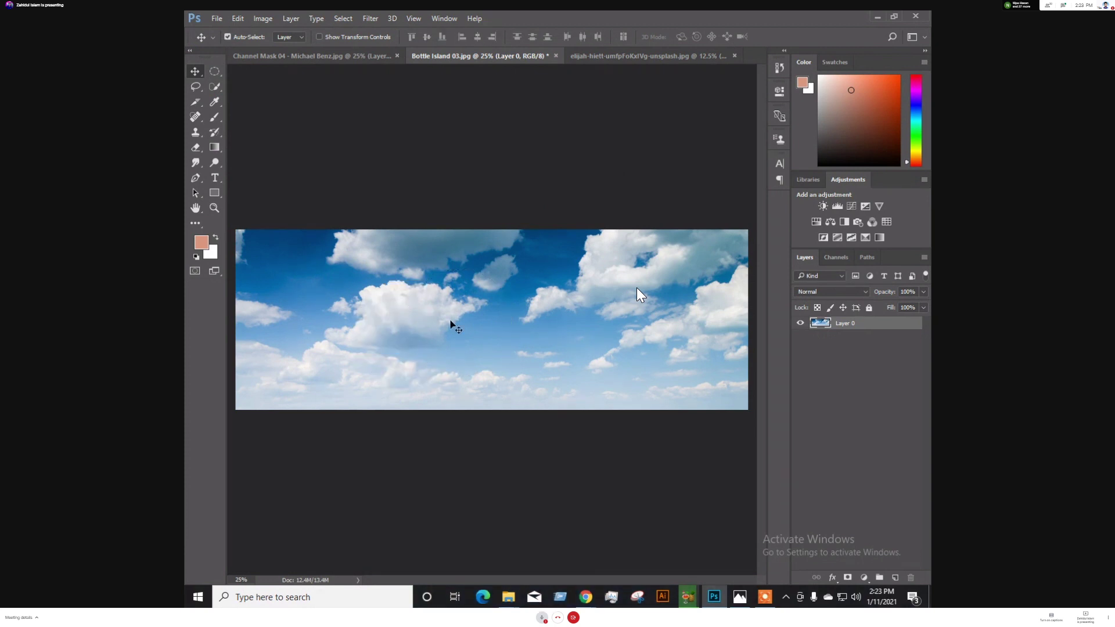
# Draw an elliptical selection over the clouds near the image's center with the Elliptical Marquee tool
pyautogui.click(214, 71)
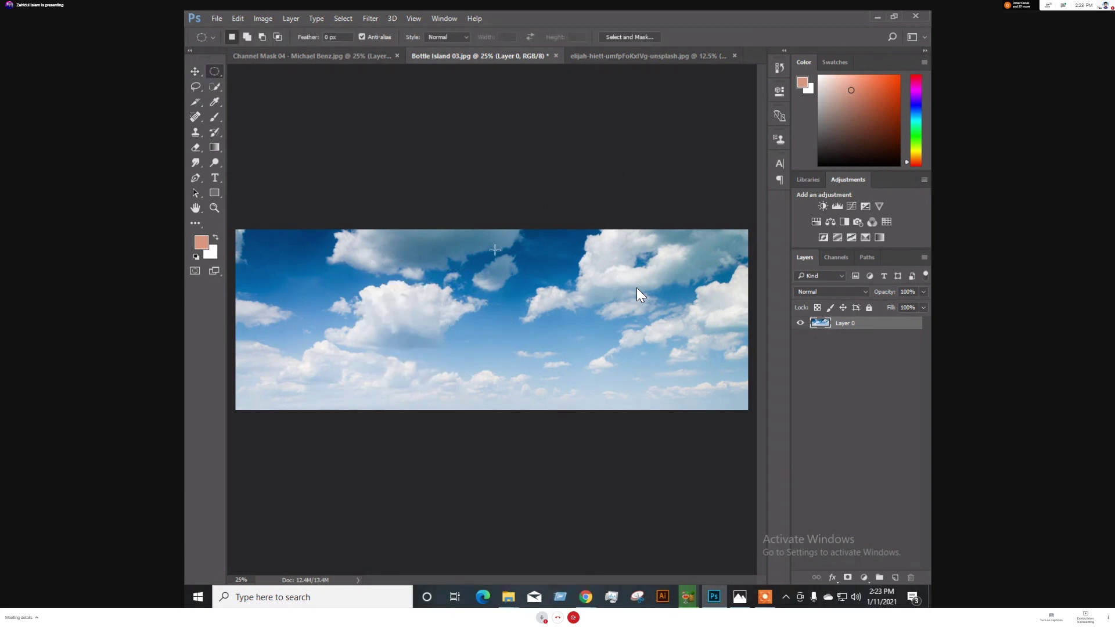
pyautogui.moveTo(432, 252); pyautogui.dragTo(530, 350)
# Switch to the Google Meet window to check on the call, and return to Photoshop
pyautogui.moveTo(585, 598)
pyautogui.click(539, 531)
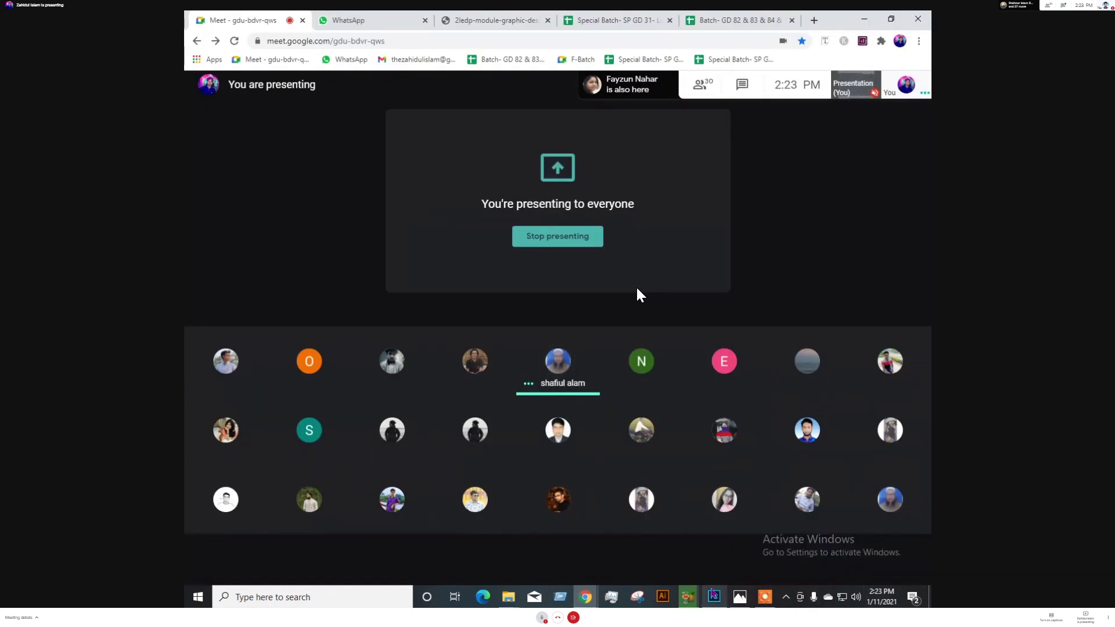
pyautogui.hotkey('alt', 'Tab')
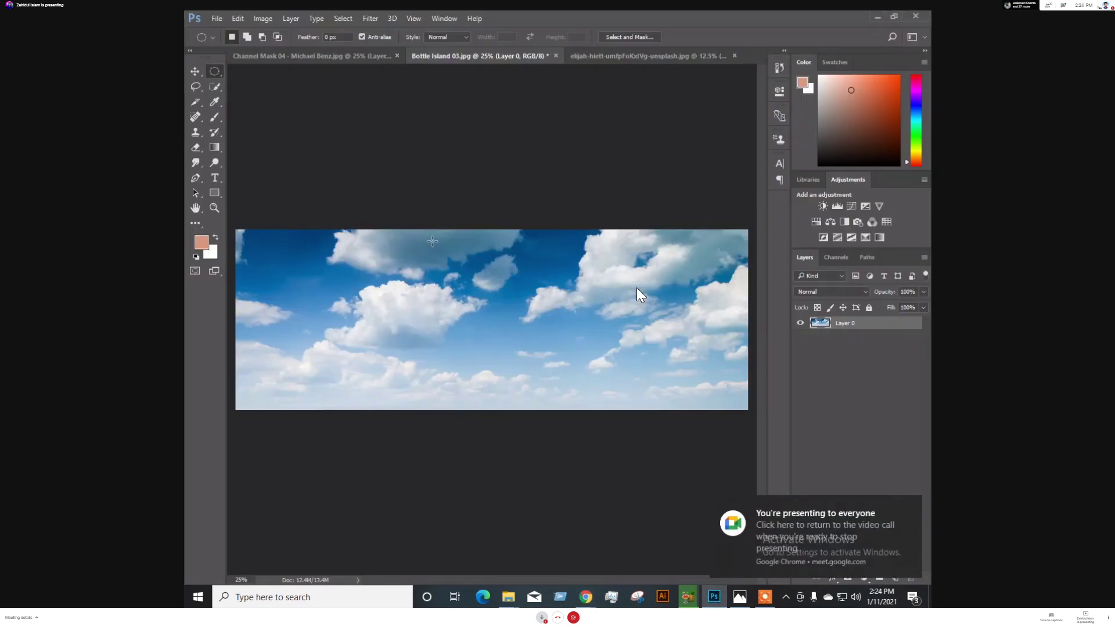
# Draw a large circular selection around the small clouds at the image's center and clear it
pyautogui.moveTo(432, 241); pyautogui.dragTo(617, 381)
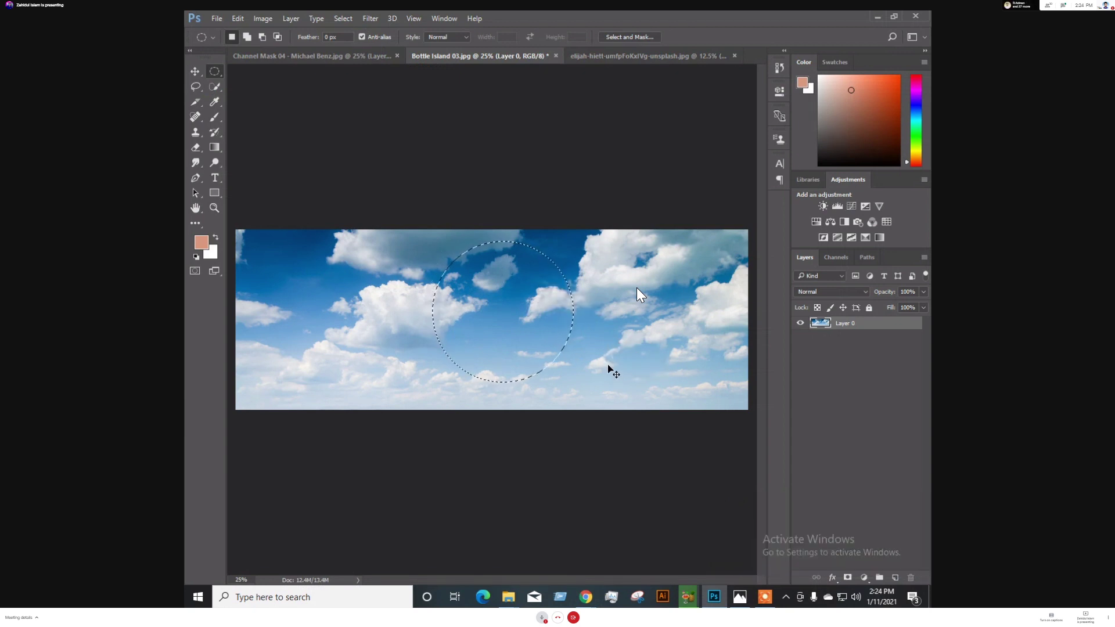
pyautogui.click(610, 367)
# Select a single row of pixels across the lower half of the sky with the Single Row Marquee tool, and deselect it
pyautogui.rightClick(215, 71)
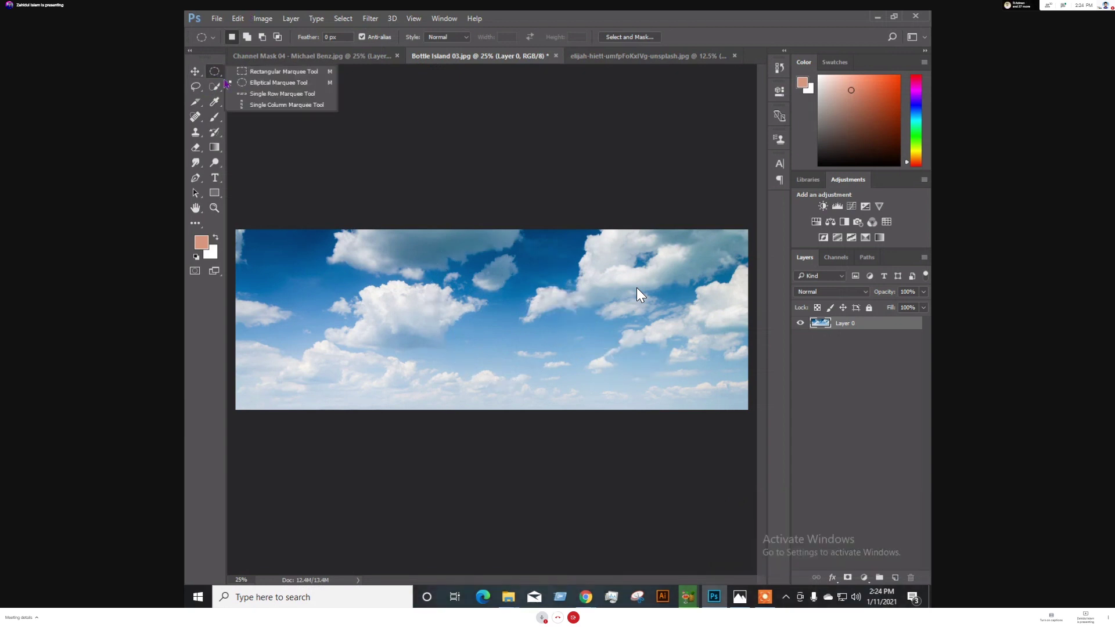
pyautogui.click(262, 93)
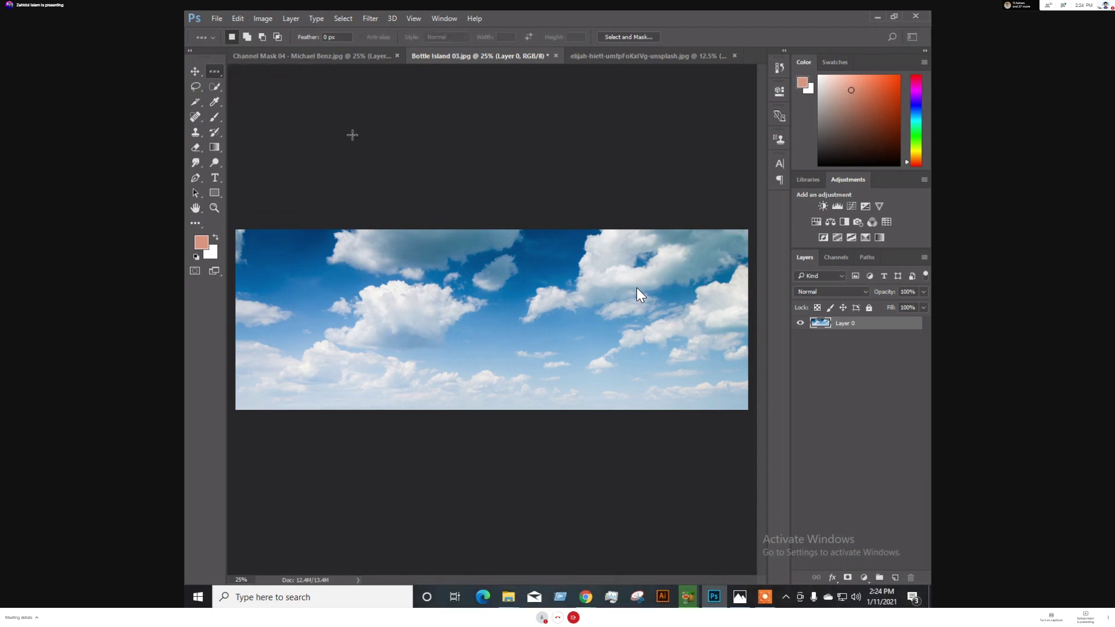
pyautogui.click(563, 248)
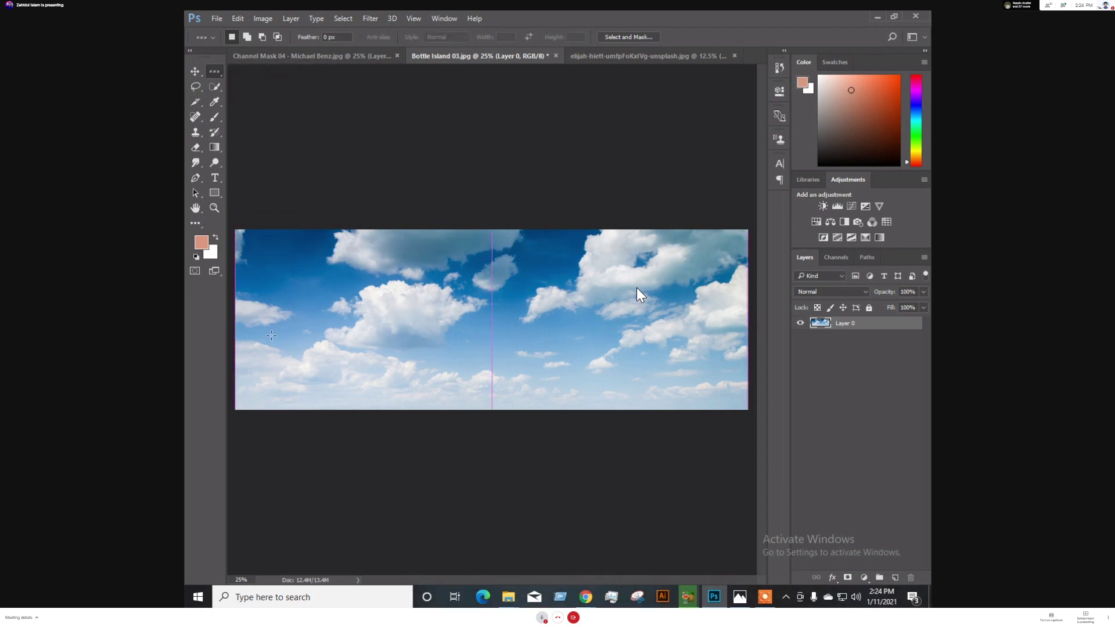
pyautogui.click(522, 335)
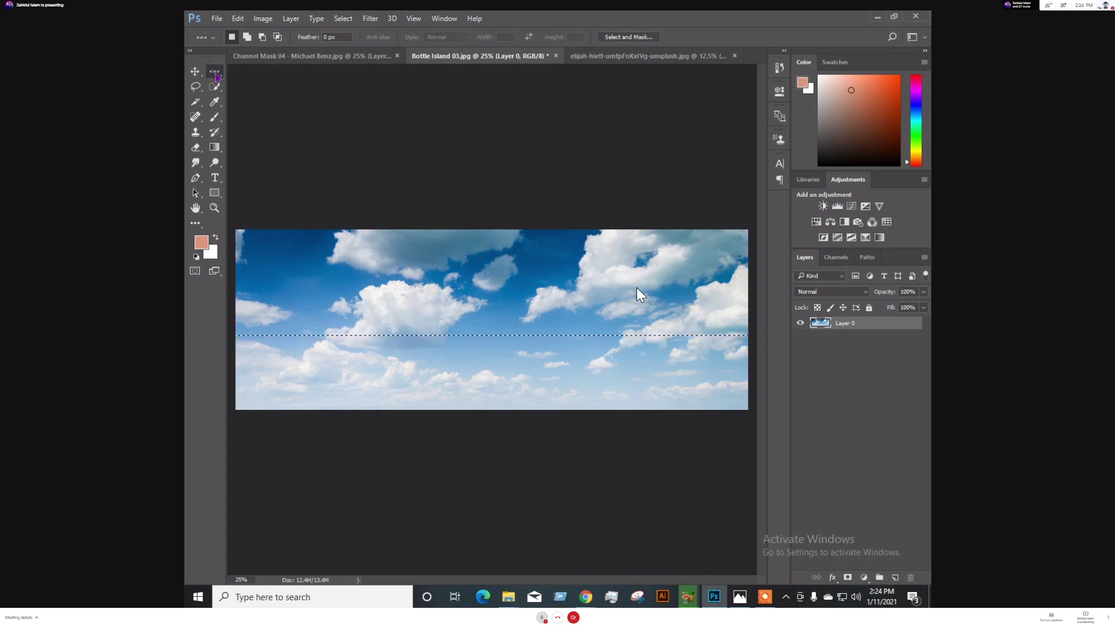
pyautogui.hotkey('ctrl', 'd')
pyautogui.hotkey('ctrl', 'shift', 's')
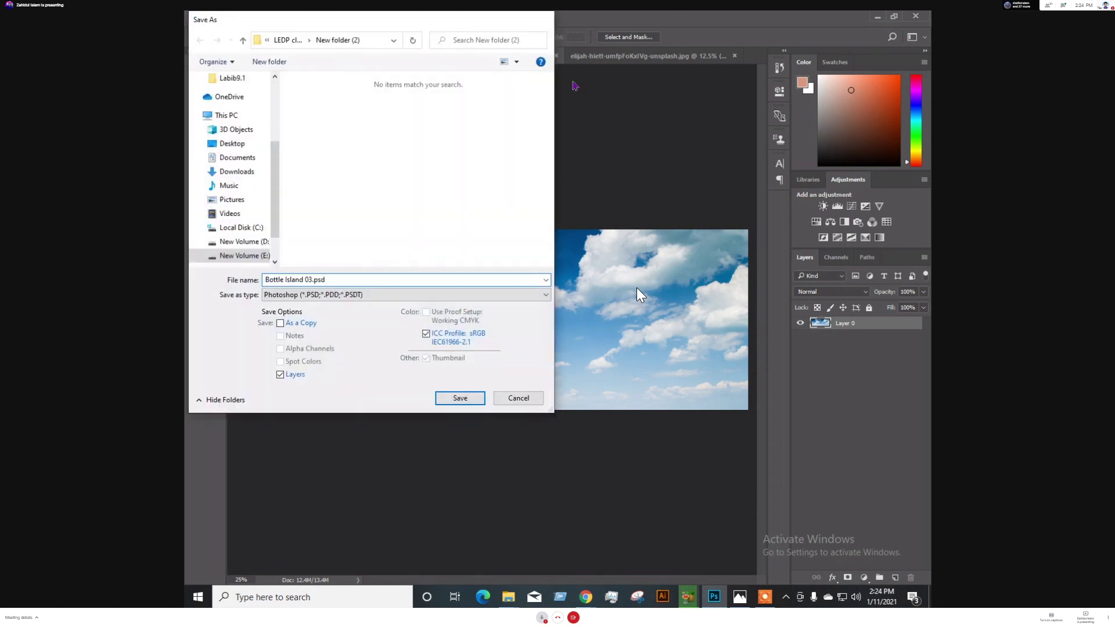
pyautogui.press('Escape')
# Make the Rectangular Marquee tool the active selection tool
pyautogui.moveTo(215, 71); pyautogui.dragTo(287, 73)
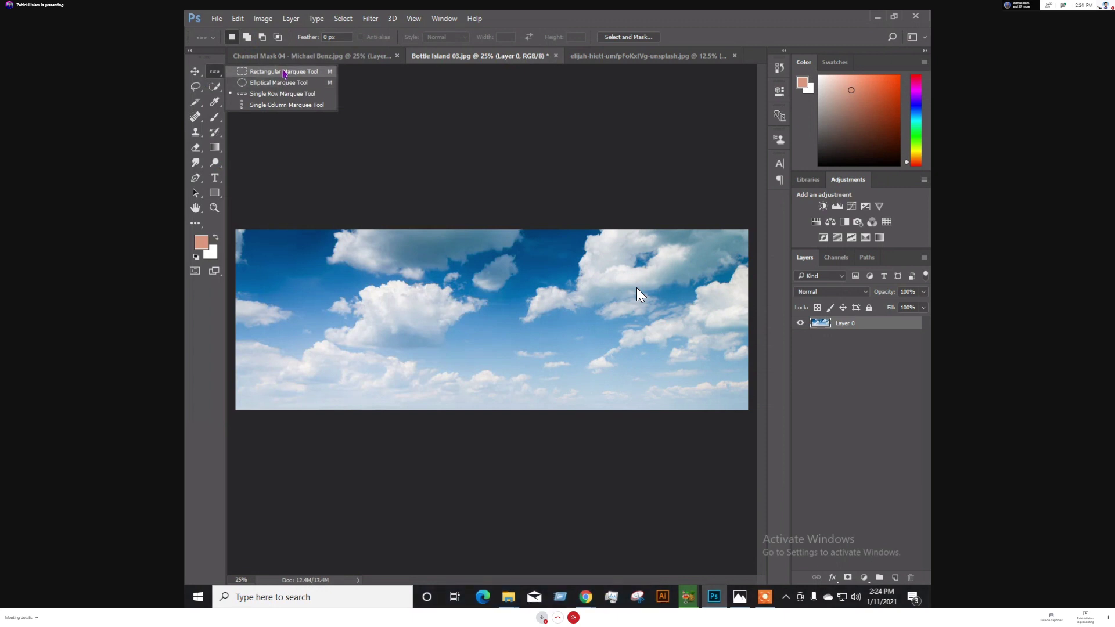
pyautogui.click(283, 71)
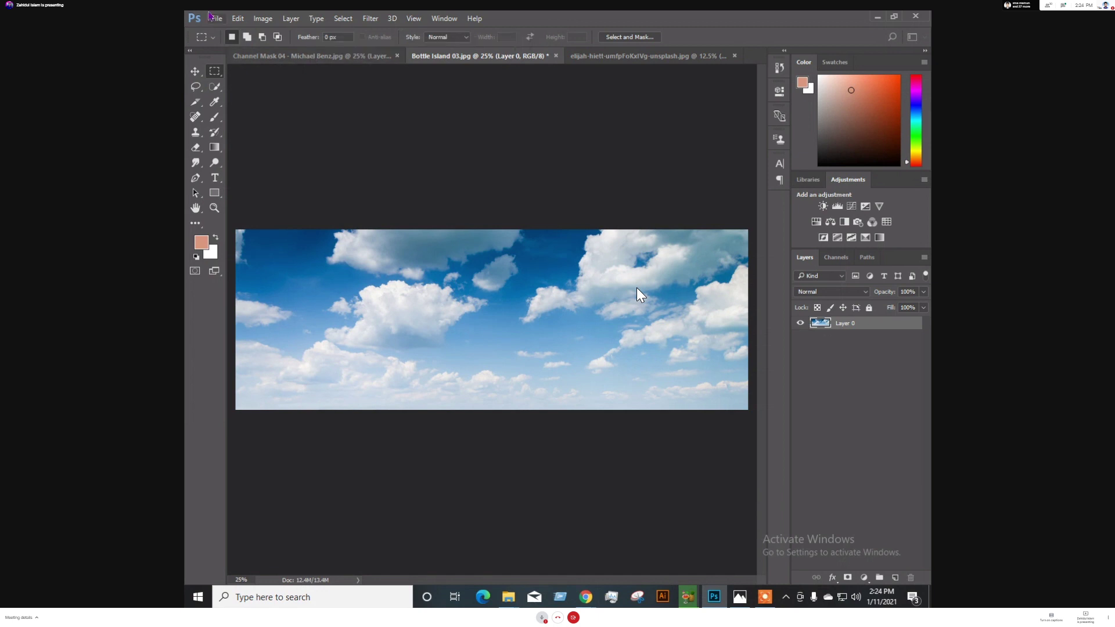
pyautogui.click(244, 21)
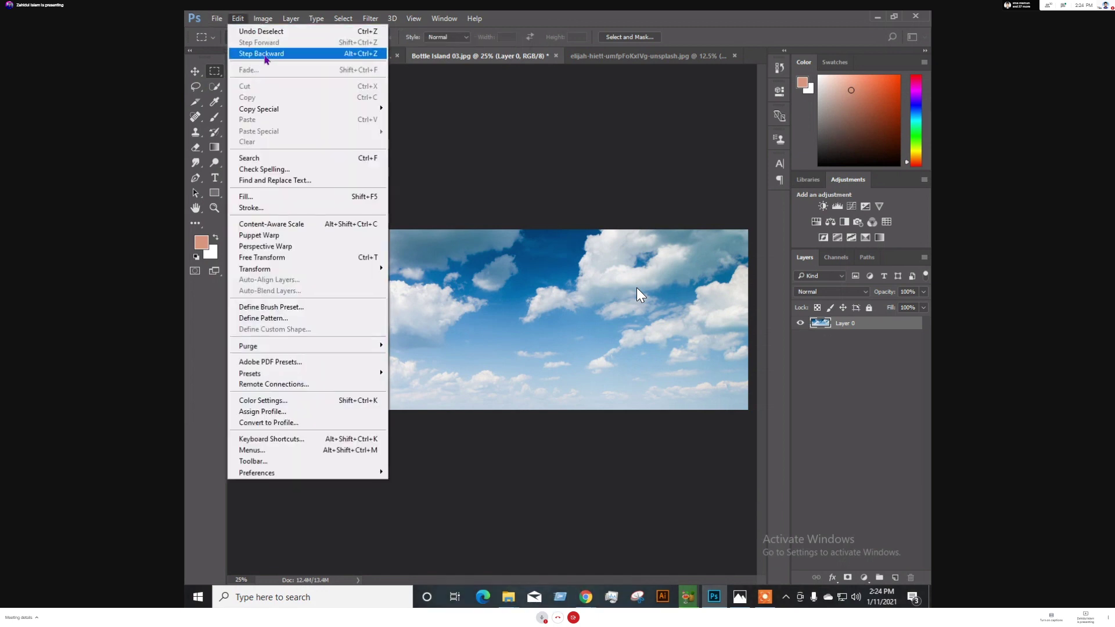
pyautogui.click(581, 16)
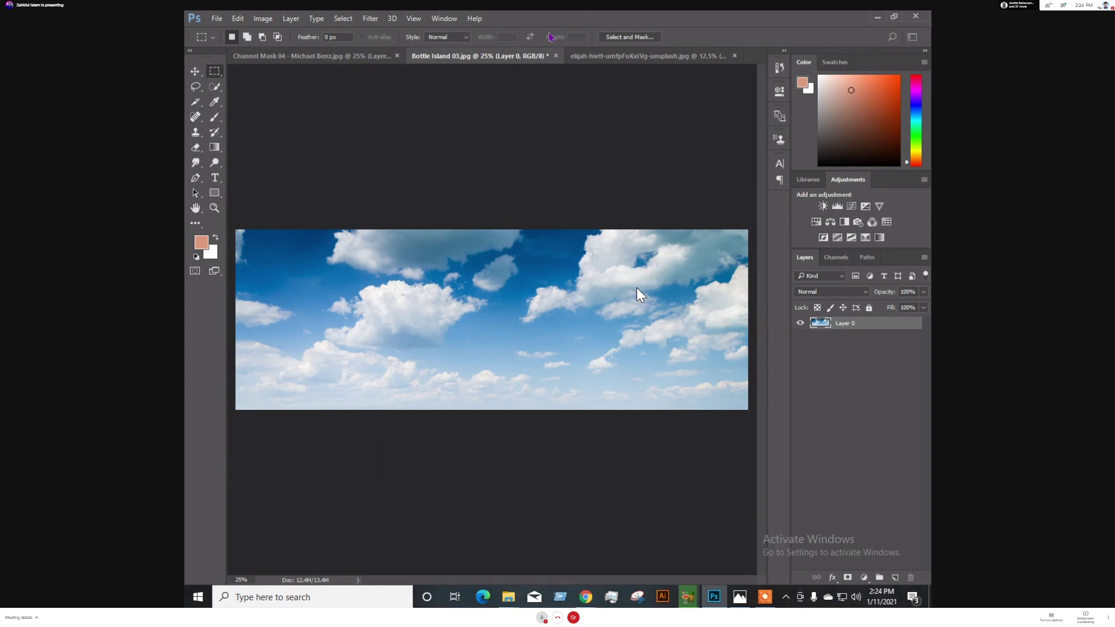
pyautogui.press('Escape')
pyautogui.doubleClick(519, 259)
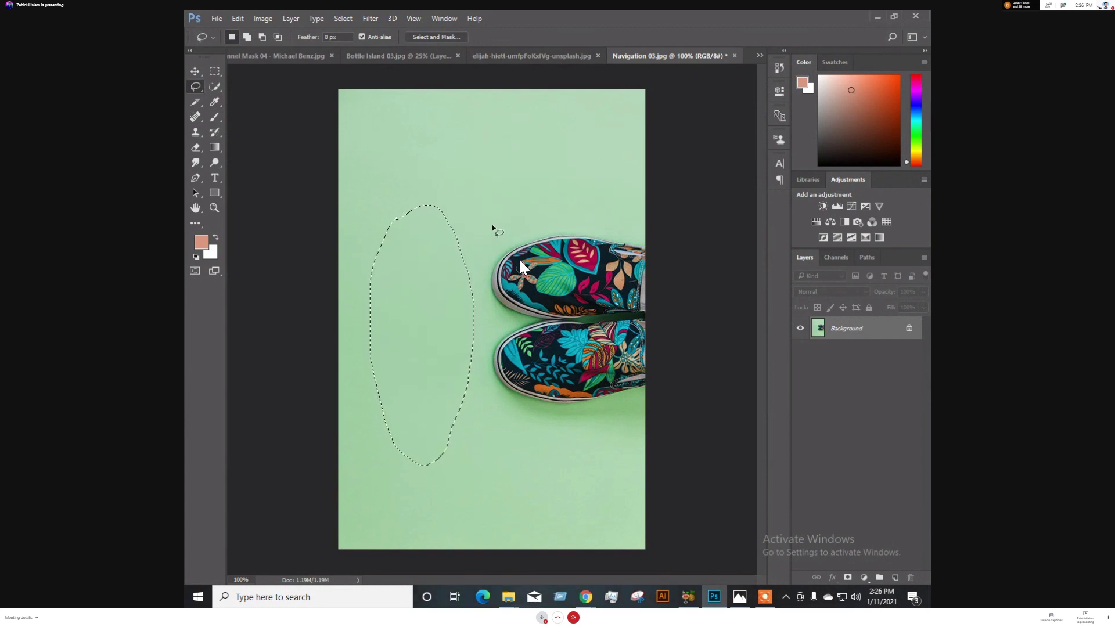
# Deselect the oval area and outline both shoes with a four-cornered Polygonal Lasso selection reaching the image's right edge
pyautogui.hotkey('ctrl', 'd')
pyautogui.rightClick(196, 90)
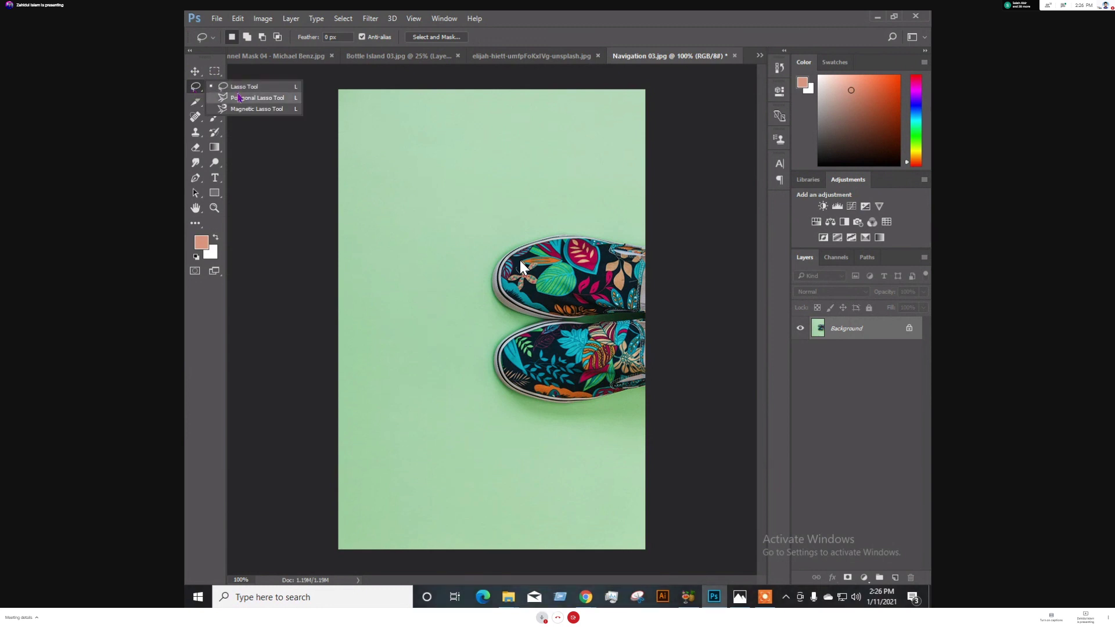
pyautogui.click(240, 97)
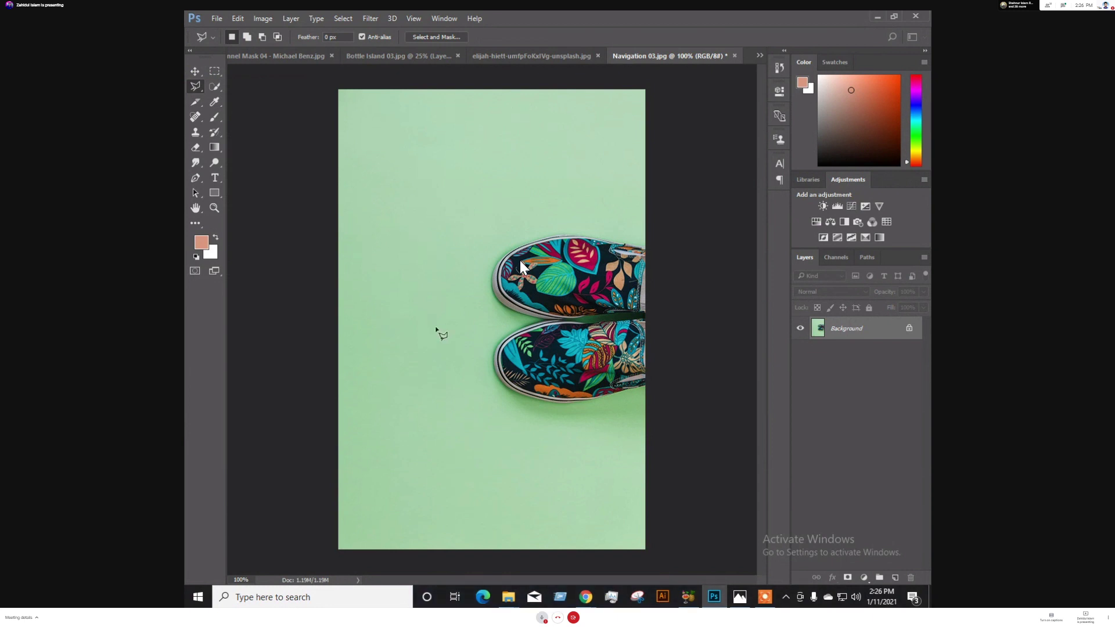
pyautogui.click(644, 189)
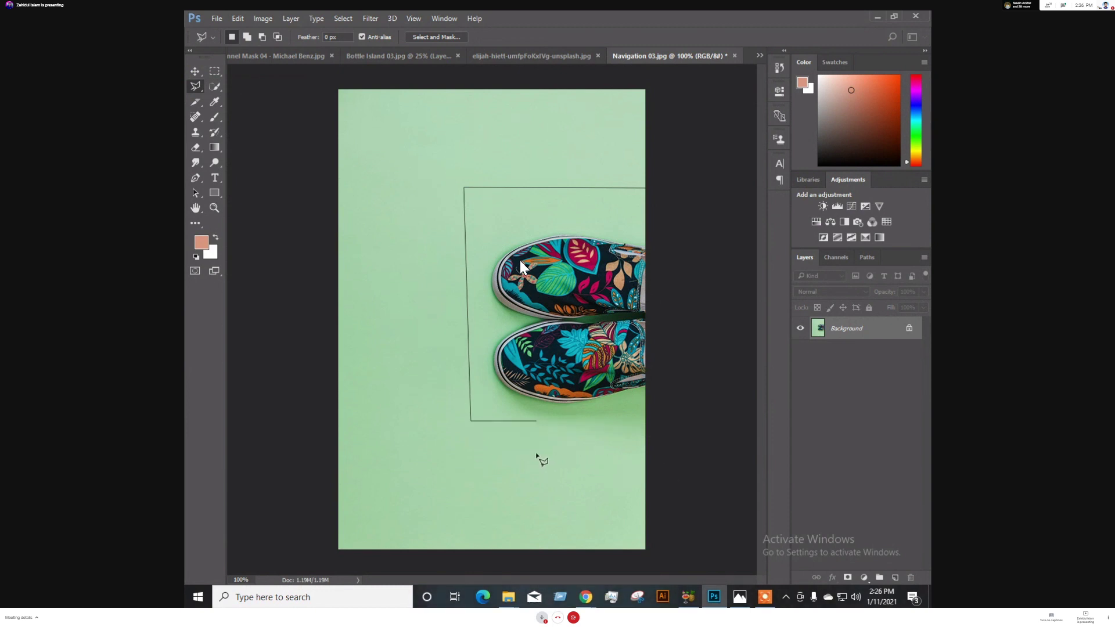
pyautogui.click(647, 421)
pyautogui.click(646, 188)
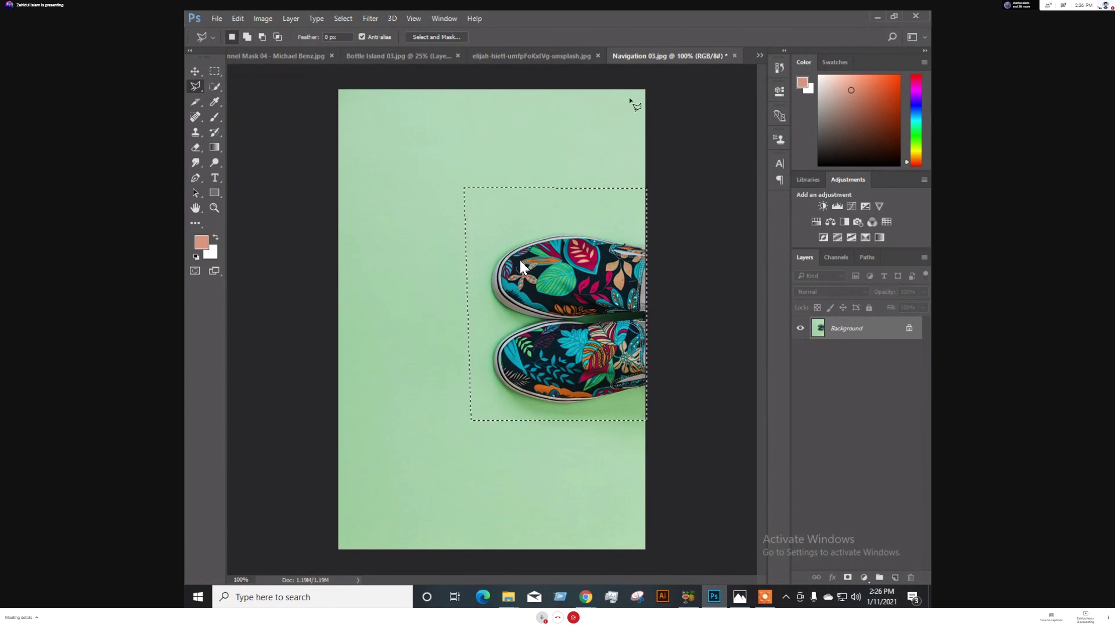
# Remove the shoes by filling the selection with Content-Aware at 100% opacity, and deselect
pyautogui.click(238, 18)
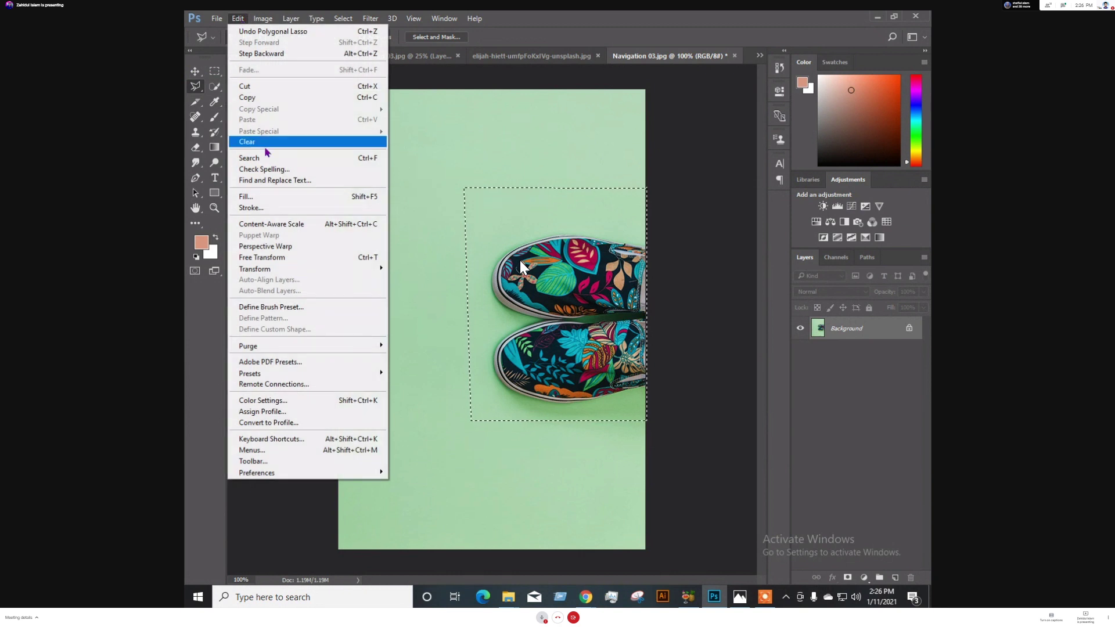
pyautogui.click(249, 196)
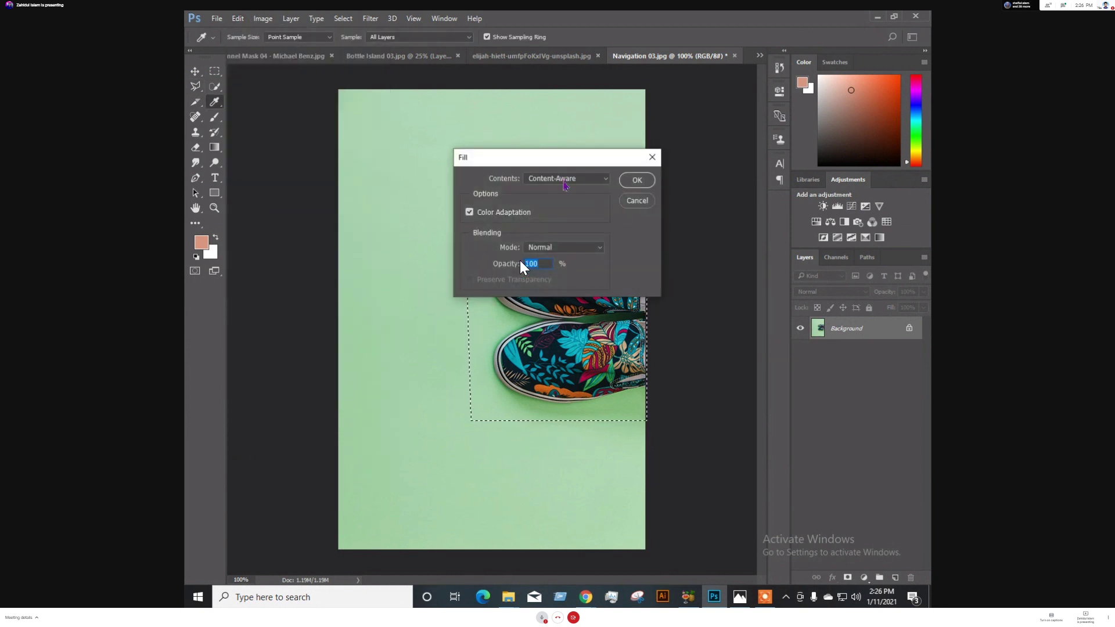
pyautogui.click(636, 181)
pyautogui.press('l')
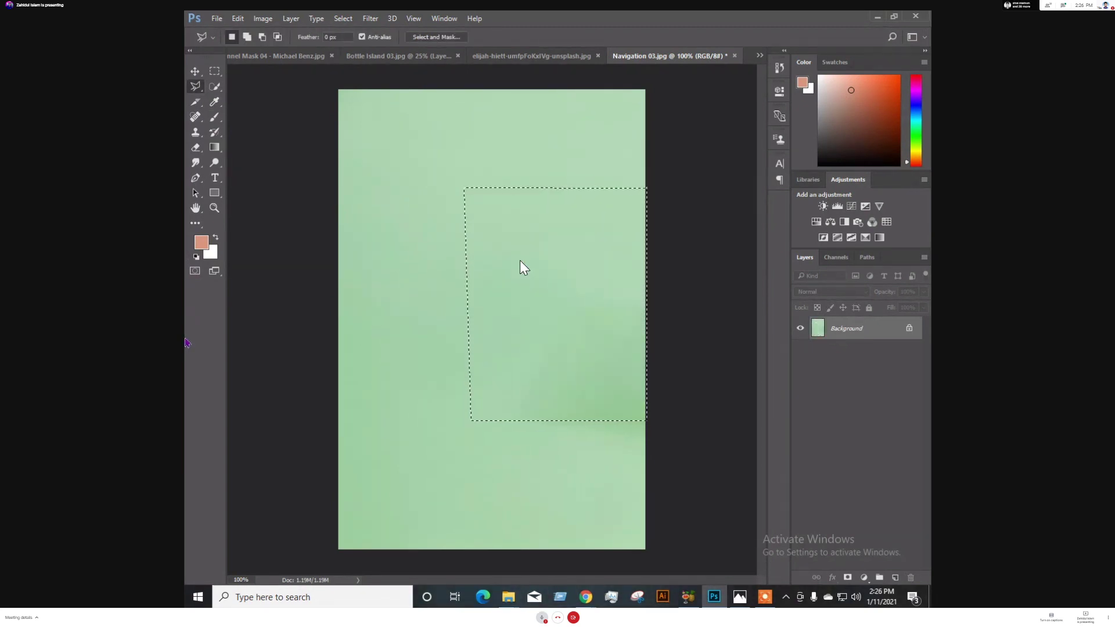
pyautogui.hotkey('ctrl', 'd')
# Switch to the Google Meet window to check the participants, and return to Photoshop
pyautogui.moveTo(586, 593)
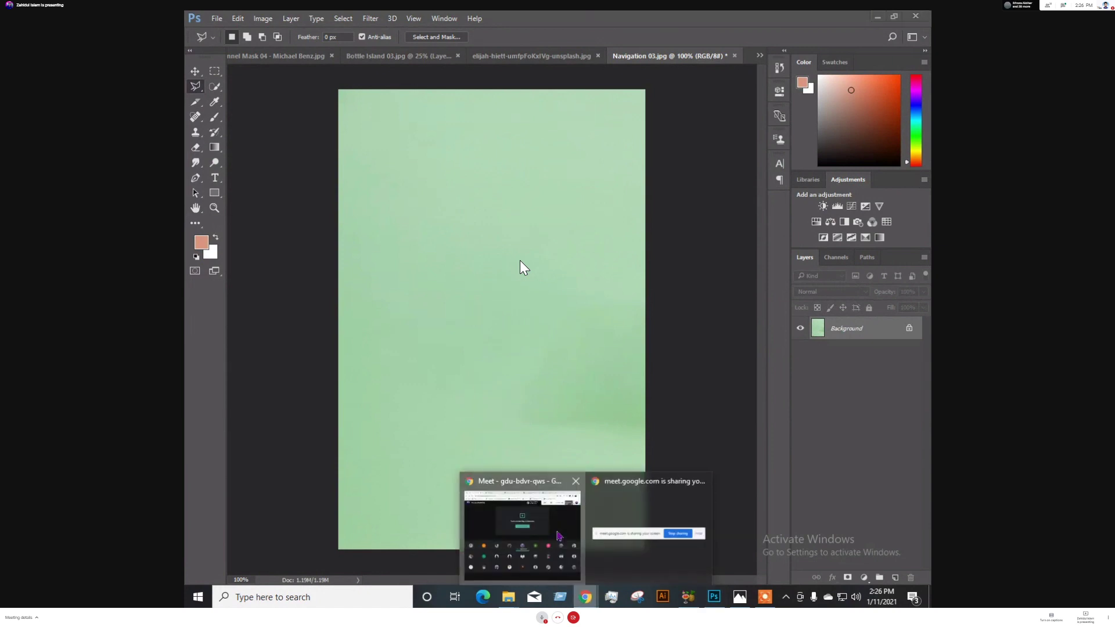
pyautogui.click(647, 522)
pyautogui.click(673, 141)
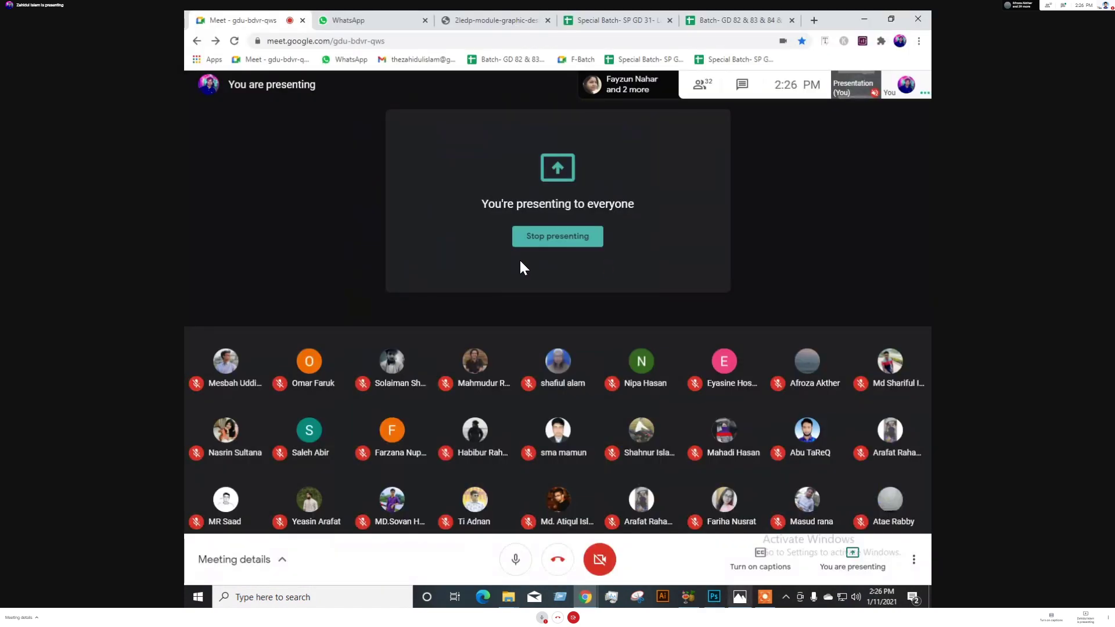
pyautogui.click(714, 597)
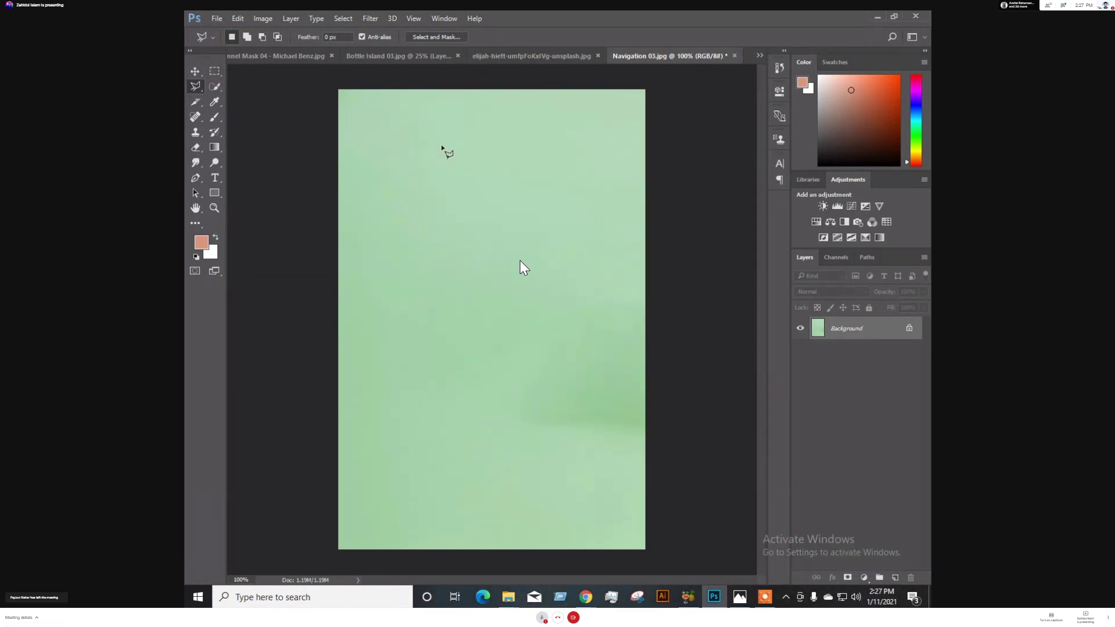
# Revert Navigation 03.jpg to its last saved version
pyautogui.click(217, 18)
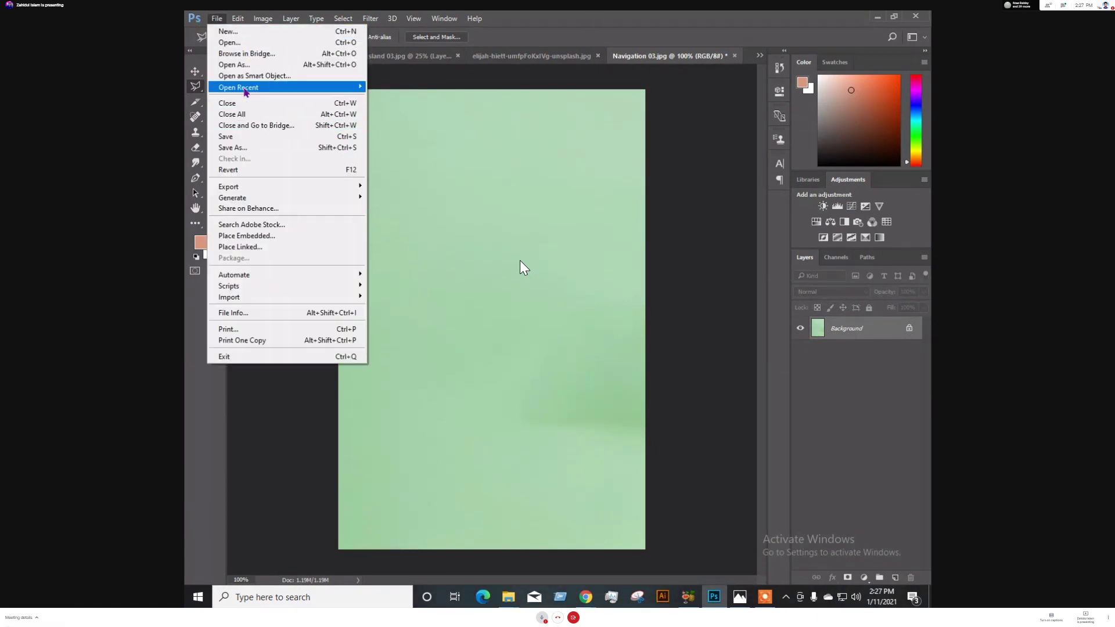
pyautogui.click(228, 169)
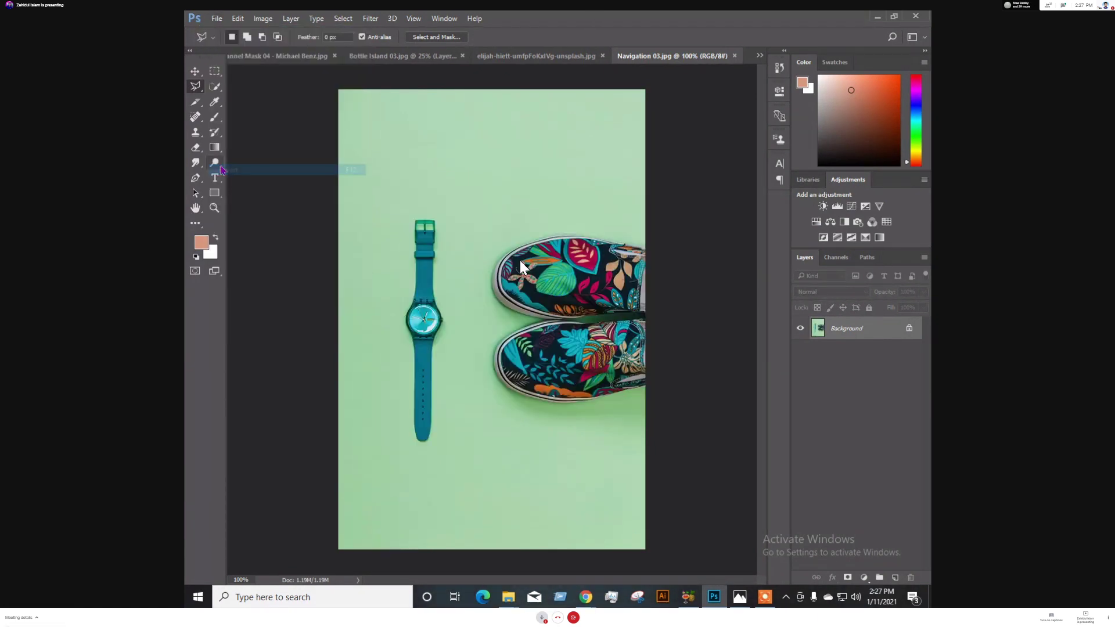
# Draw a freehand selection around the whole watch with the Lasso tool
pyautogui.rightClick(195, 88)
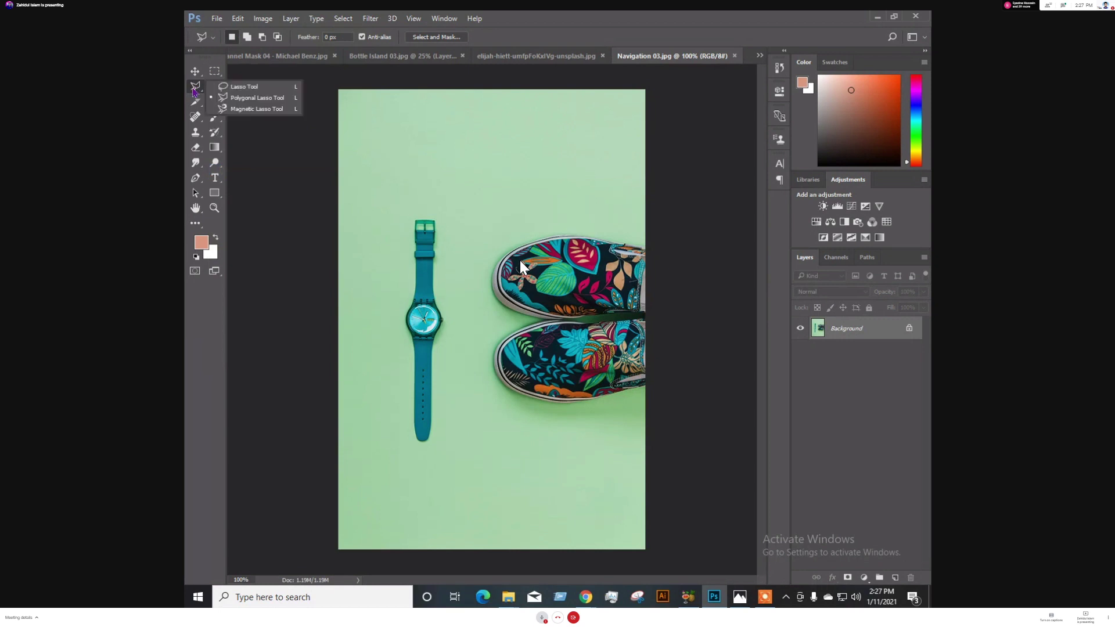
pyautogui.click(244, 87)
pyautogui.moveTo(398, 200); pyautogui.dragTo(392, 307)
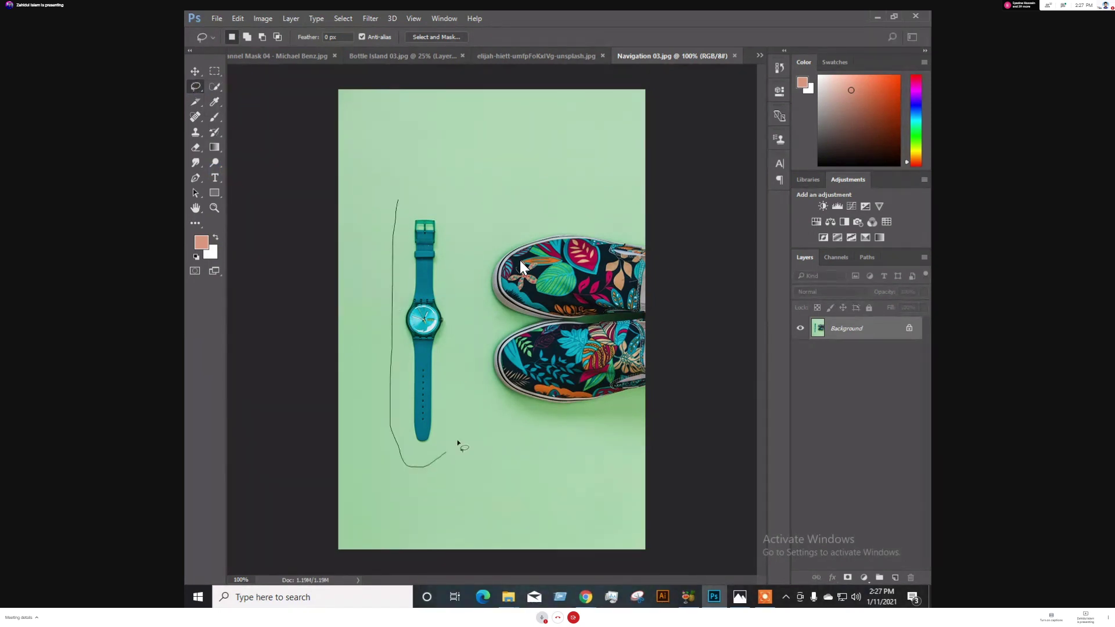
pyautogui.moveTo(458, 443)
pyautogui.mouseDown()
pyautogui.moveTo(483, 284)
pyautogui.moveTo(466, 206)
pyautogui.mouseUp()
pyautogui.moveTo(403, 190); pyautogui.dragTo(404, 191)
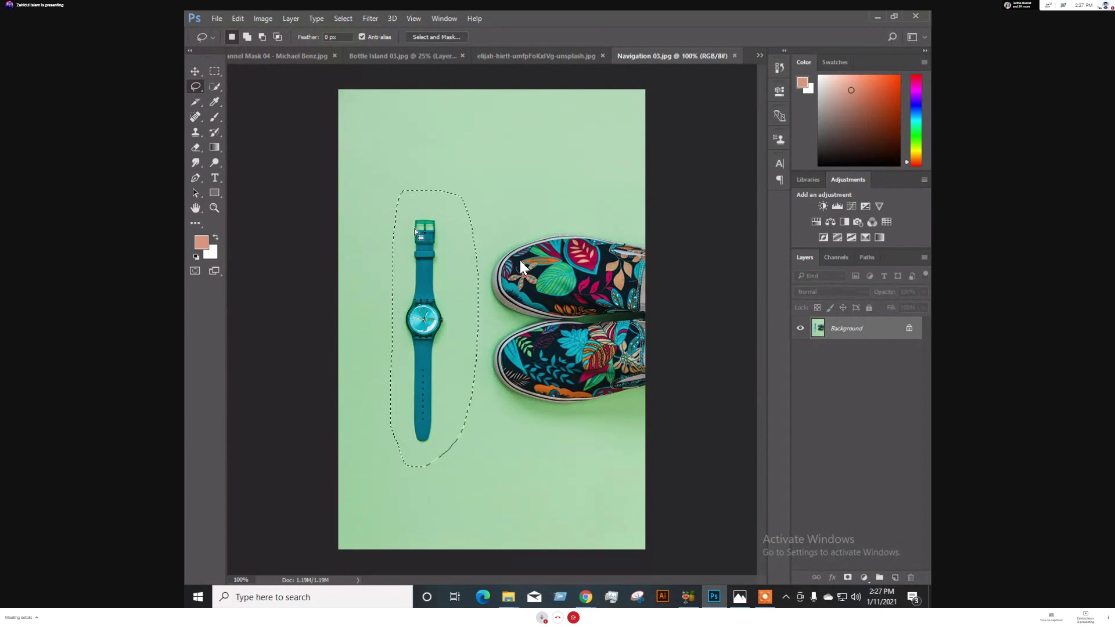
# Fill the watch selection with the green sampled from the background (acd6b2) in Normal mode at 100% opacity, and deselect
pyautogui.click(238, 18)
pyautogui.click(248, 198)
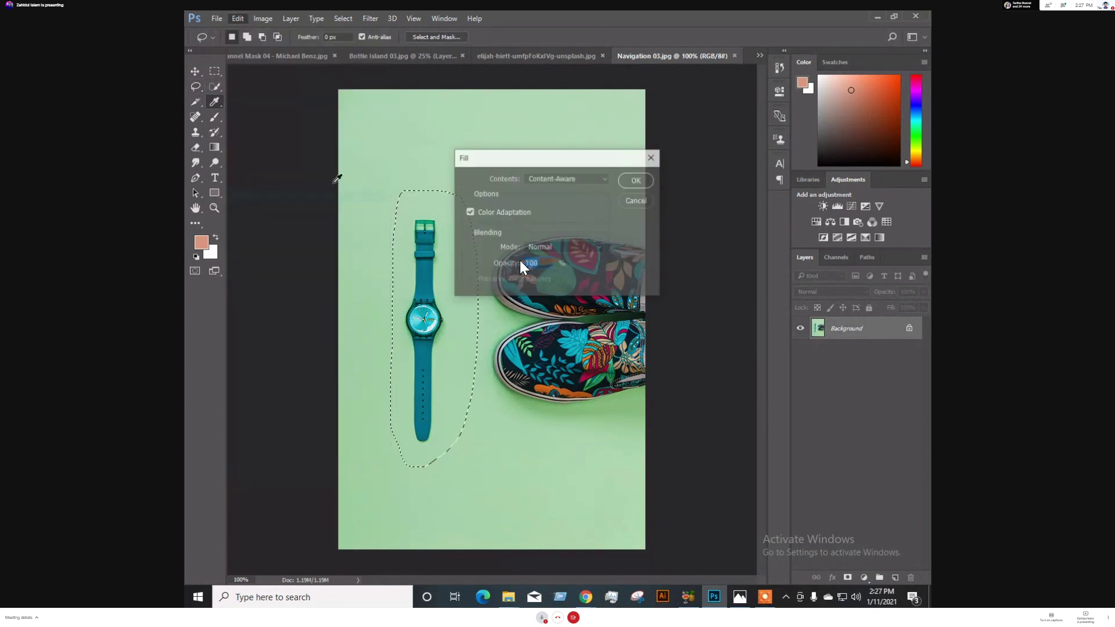
pyautogui.click(566, 181)
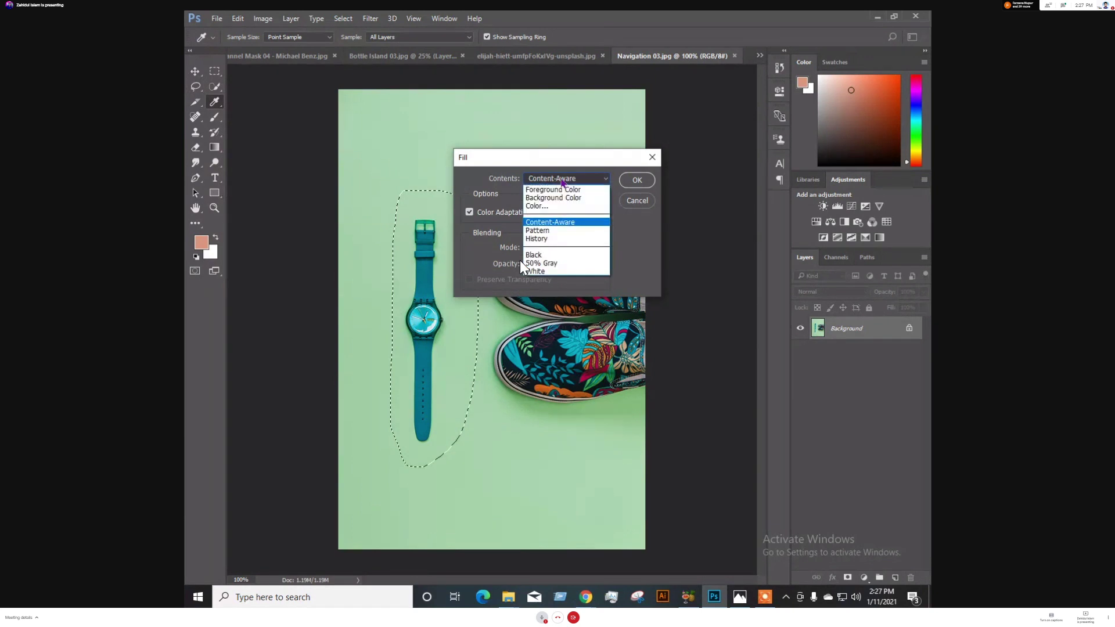
pyautogui.click(543, 207)
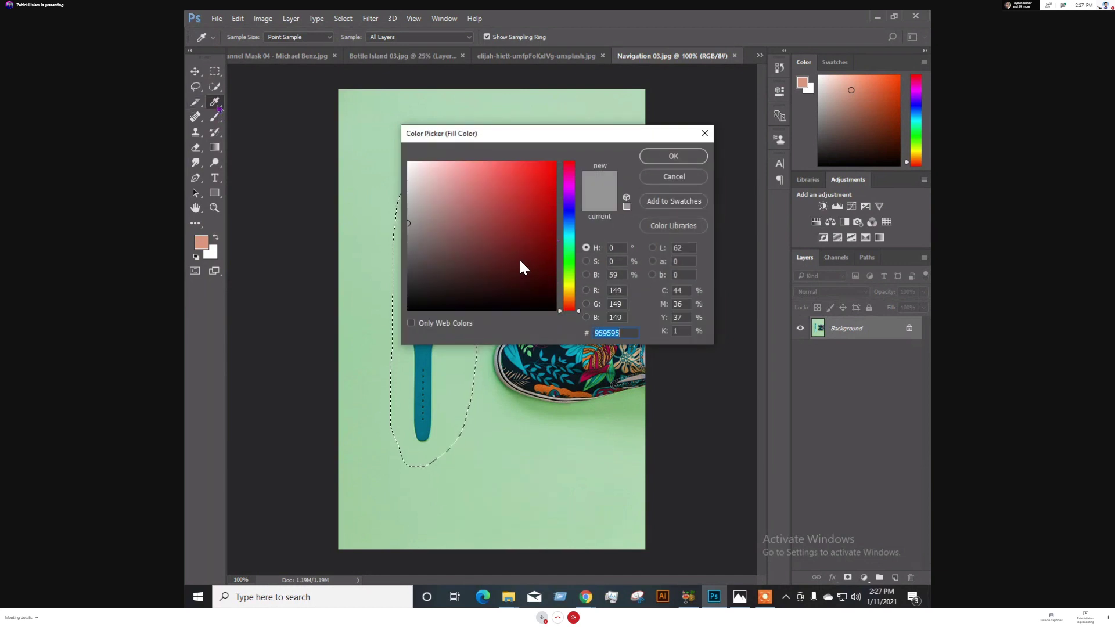
pyautogui.click(375, 140)
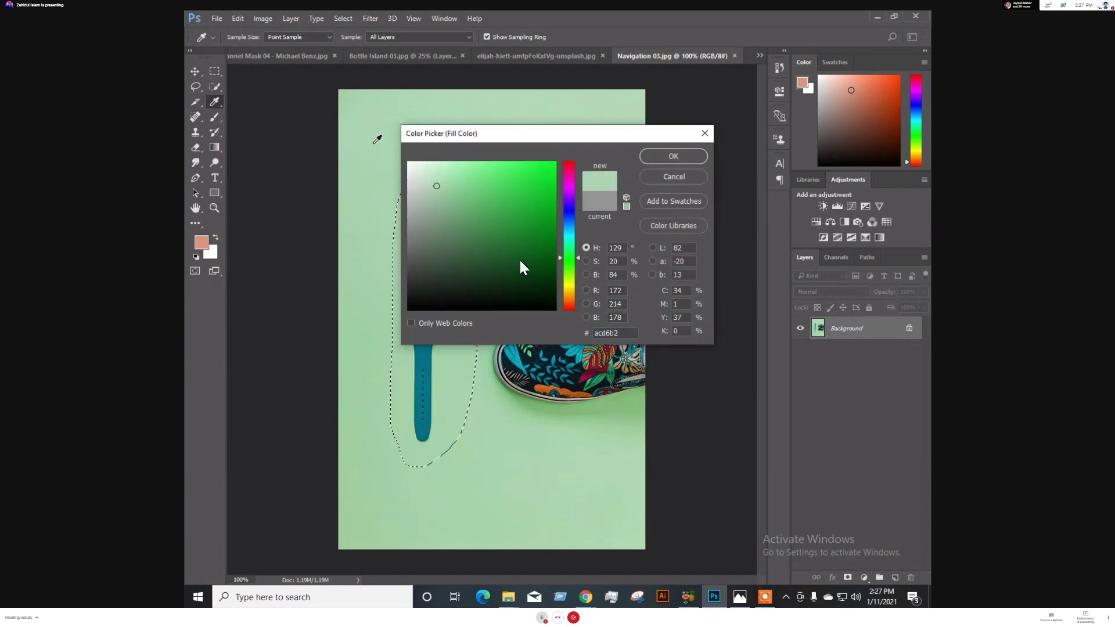
pyautogui.click(677, 160)
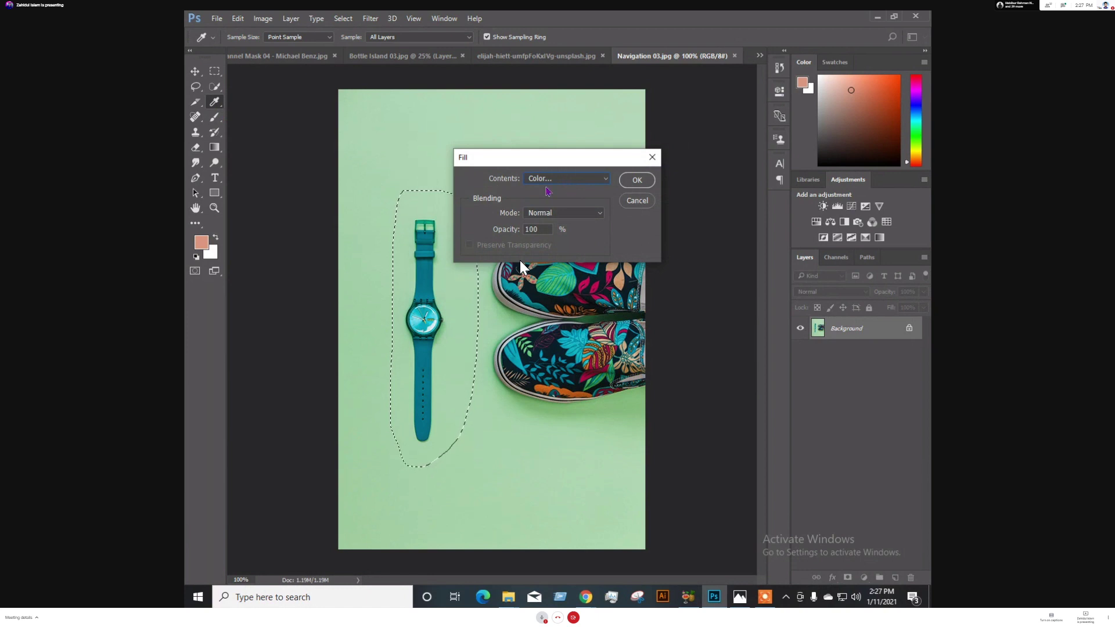
pyautogui.click(635, 183)
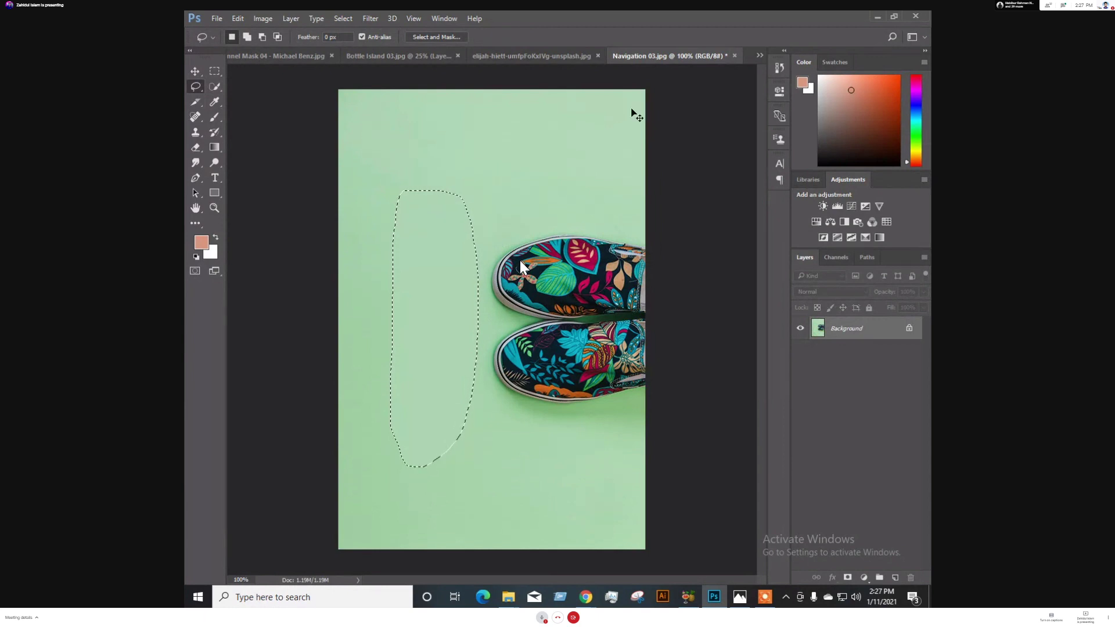
pyautogui.click(618, 95)
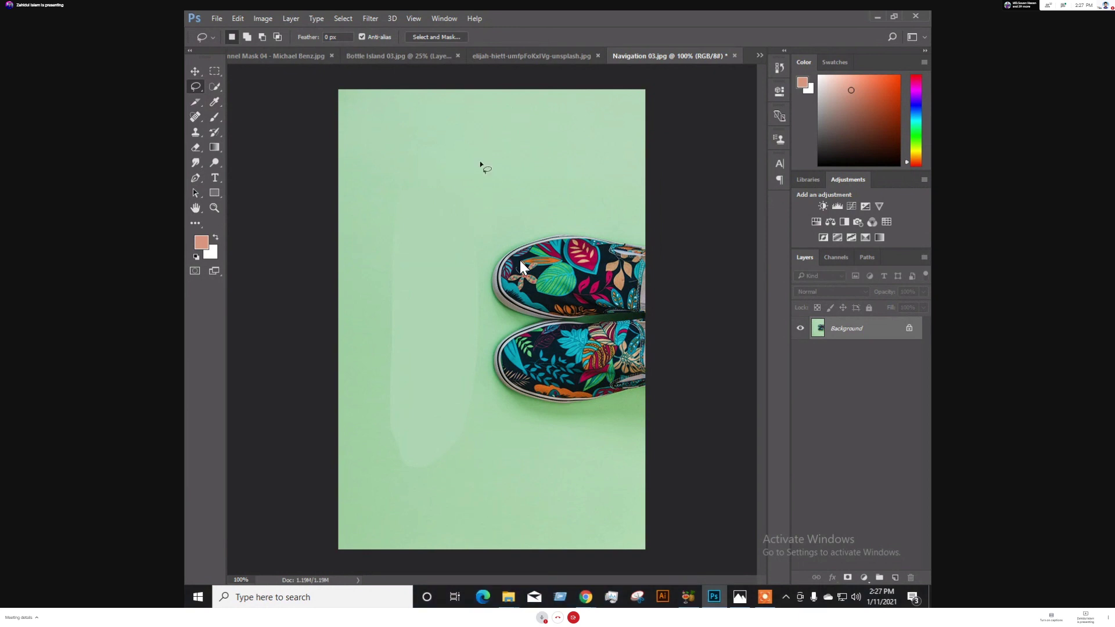
# Undo the deselection and the green colour fill over the watch
pyautogui.hotkey('ctrl', 'z')
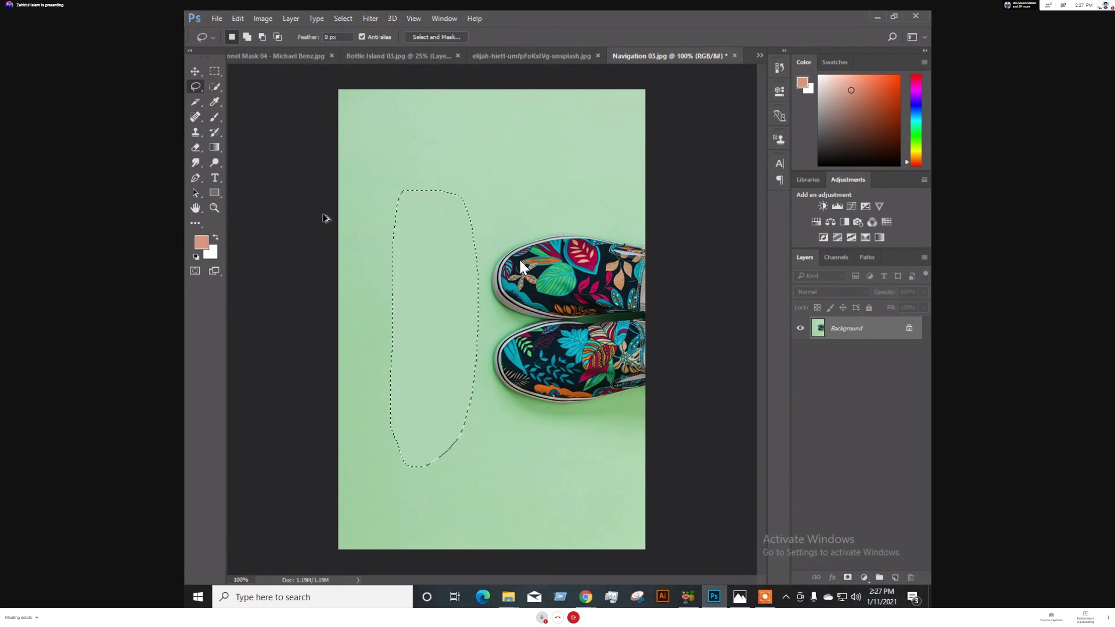
pyautogui.hotkey('ctrl', 'z')
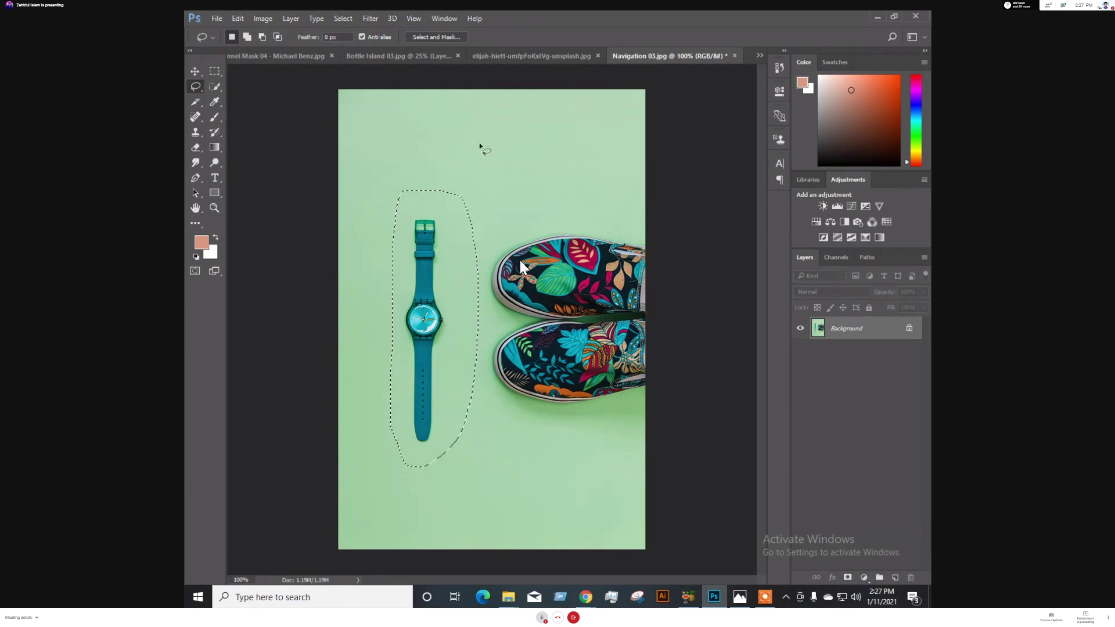
# Clear the watch selection, trace the outline of the shoes with the Magnetic Lasso tool, and deselect
pyautogui.rightClick(197, 87)
pyautogui.click(244, 107)
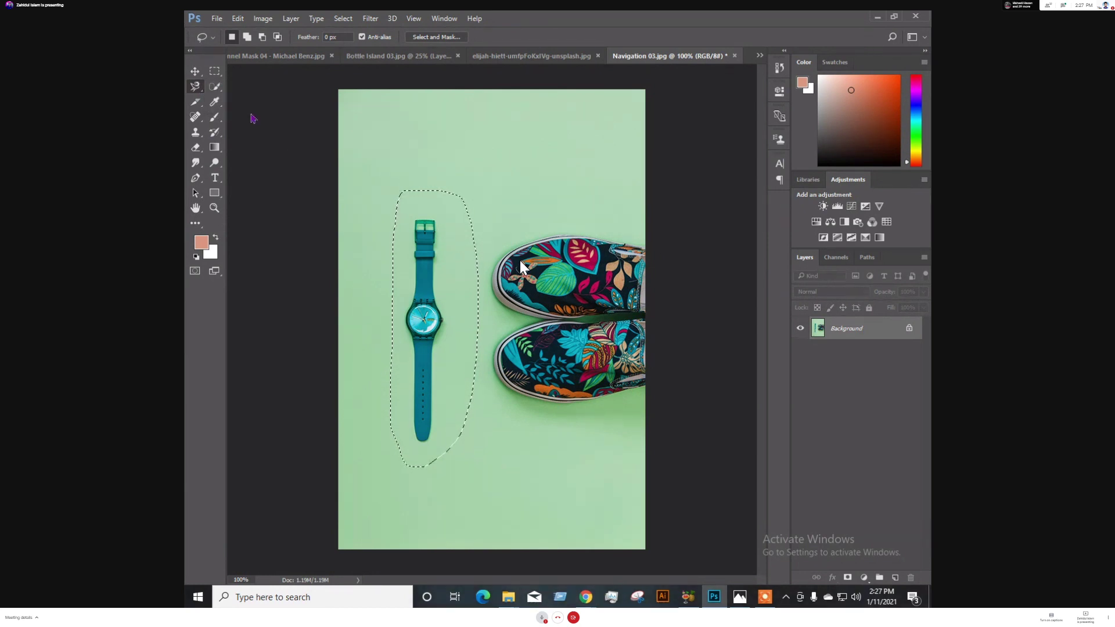
pyautogui.hotkey('ctrl', 'd')
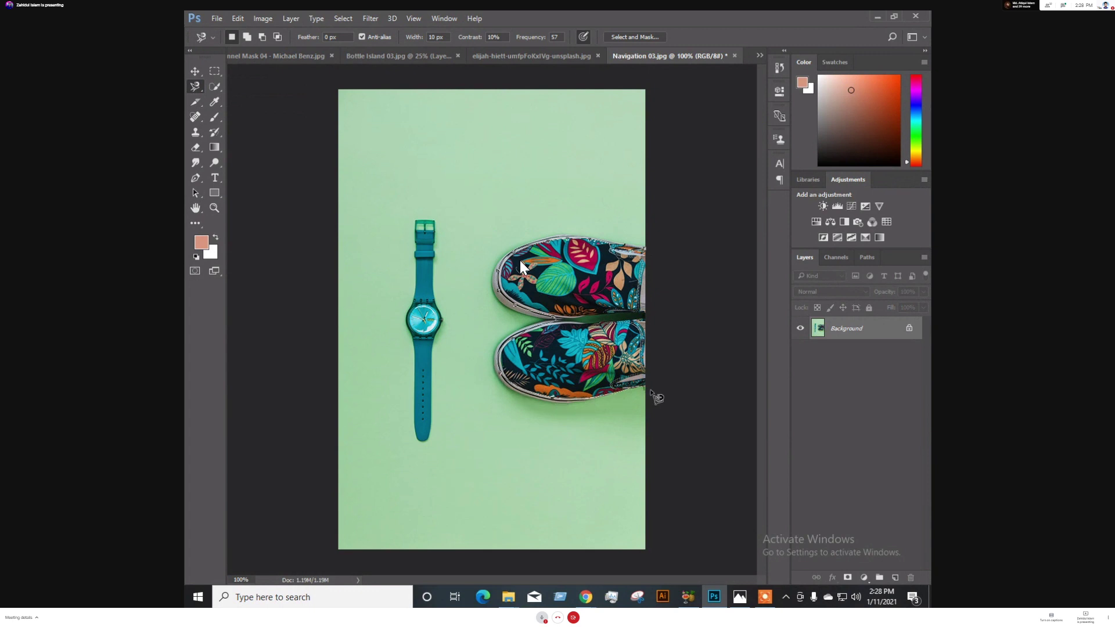
pyautogui.click(649, 256)
pyautogui.hotkey('ctrl', 'd')
# Close the portrait photo of the man in the hoodie and Bottle Island 03.jpg without saving changes
pyautogui.click(521, 58)
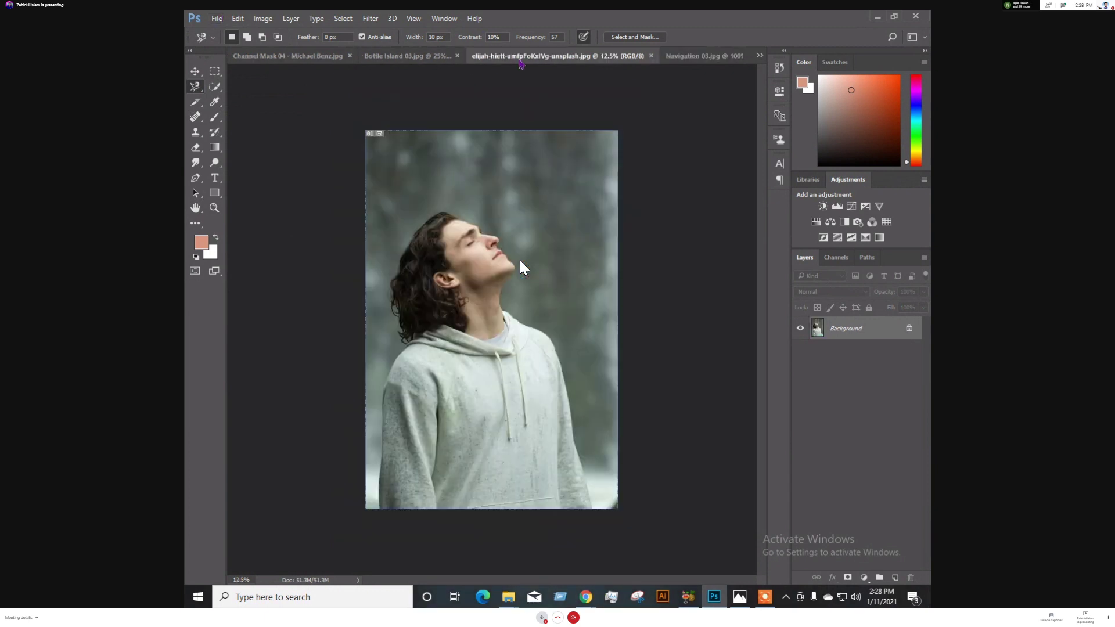
pyautogui.click(651, 56)
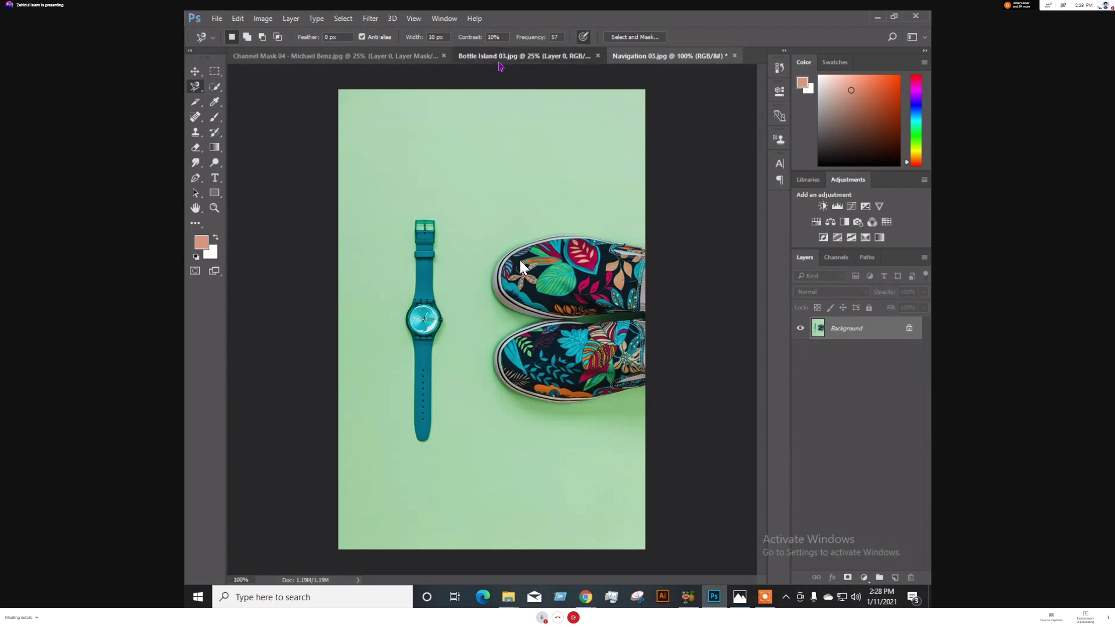
pyautogui.click(498, 61)
pyautogui.click(602, 55)
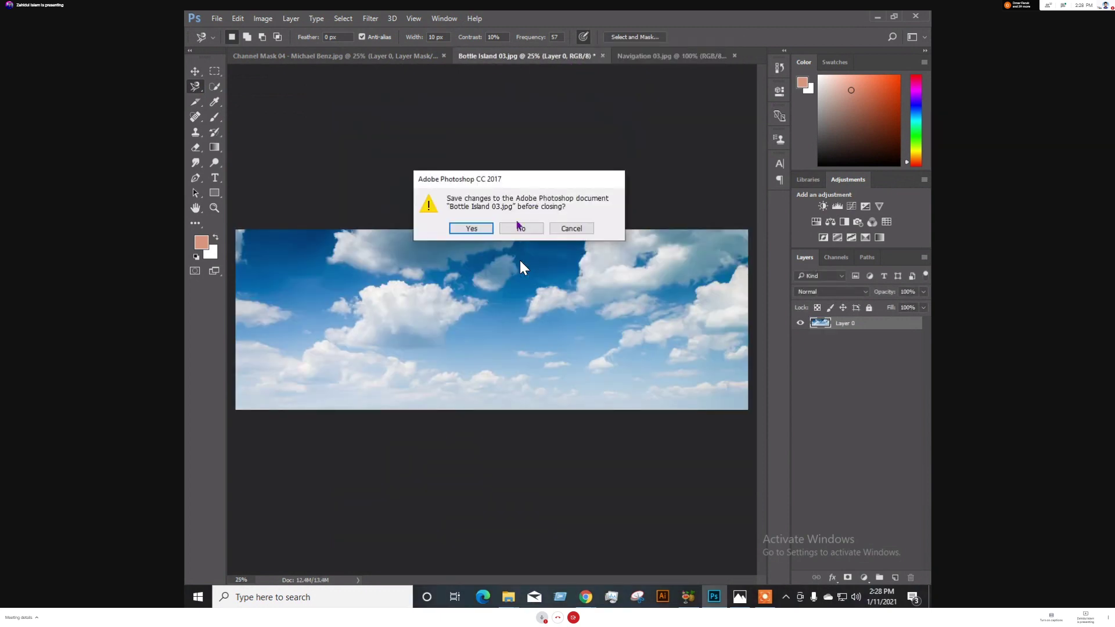
pyautogui.click(518, 228)
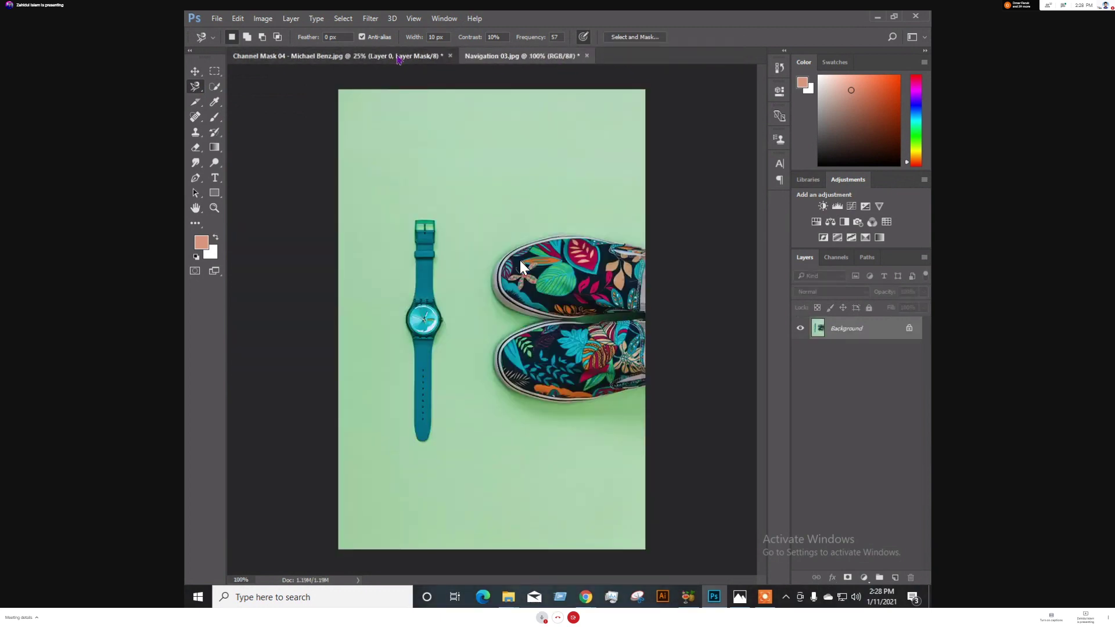
# Open Select Subject 3.jpg from the Basic folder
pyautogui.click(399, 57)
pyautogui.click(216, 19)
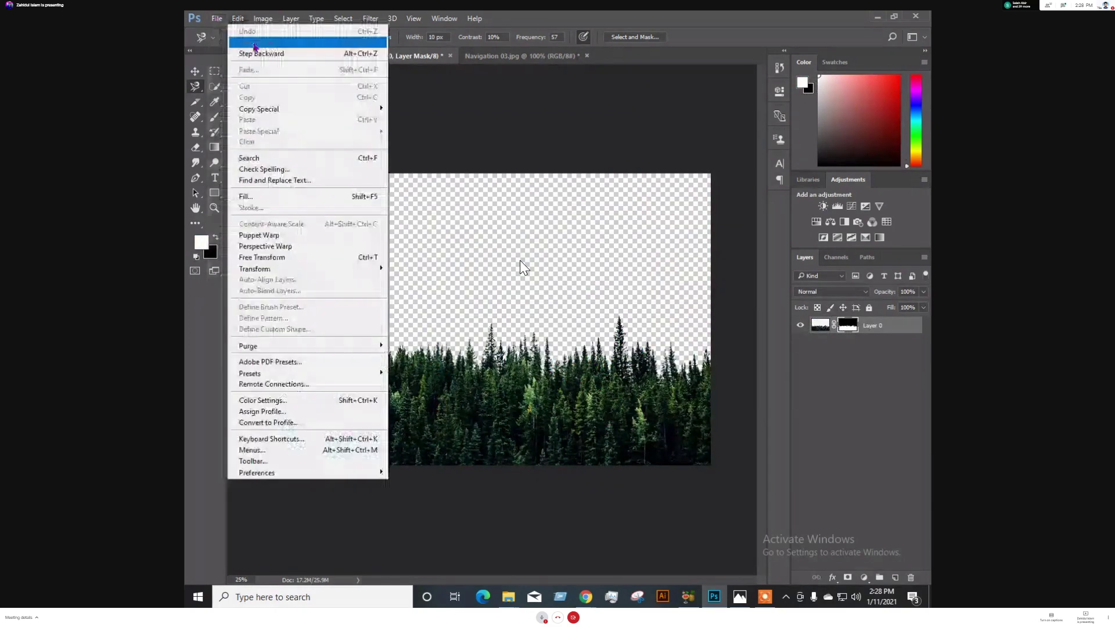
pyautogui.click(237, 45)
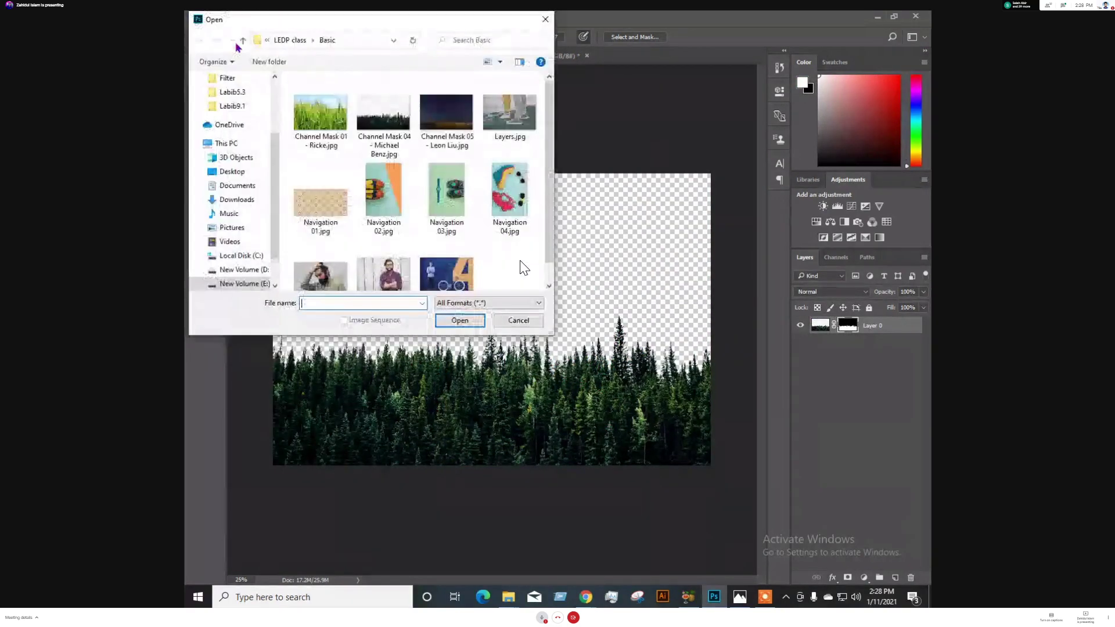
pyautogui.doubleClick(380, 271)
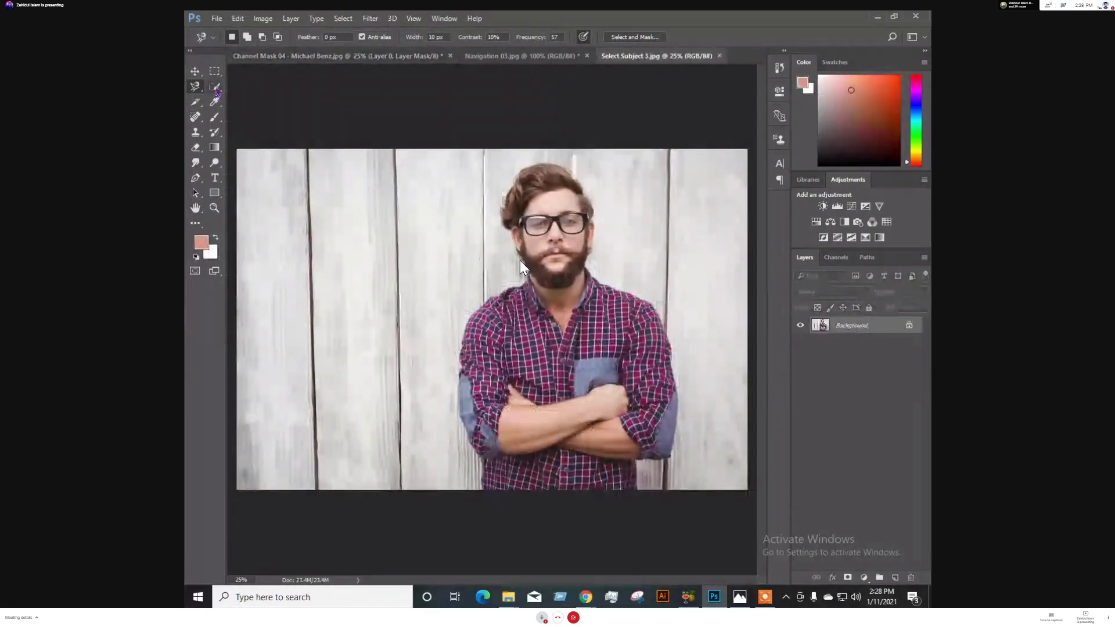
# Select the wooden planks beside the man with the Magic Wand at tolerance 32, subtract part of the area, and deselect
pyautogui.moveTo(214, 86); pyautogui.dragTo(254, 87)
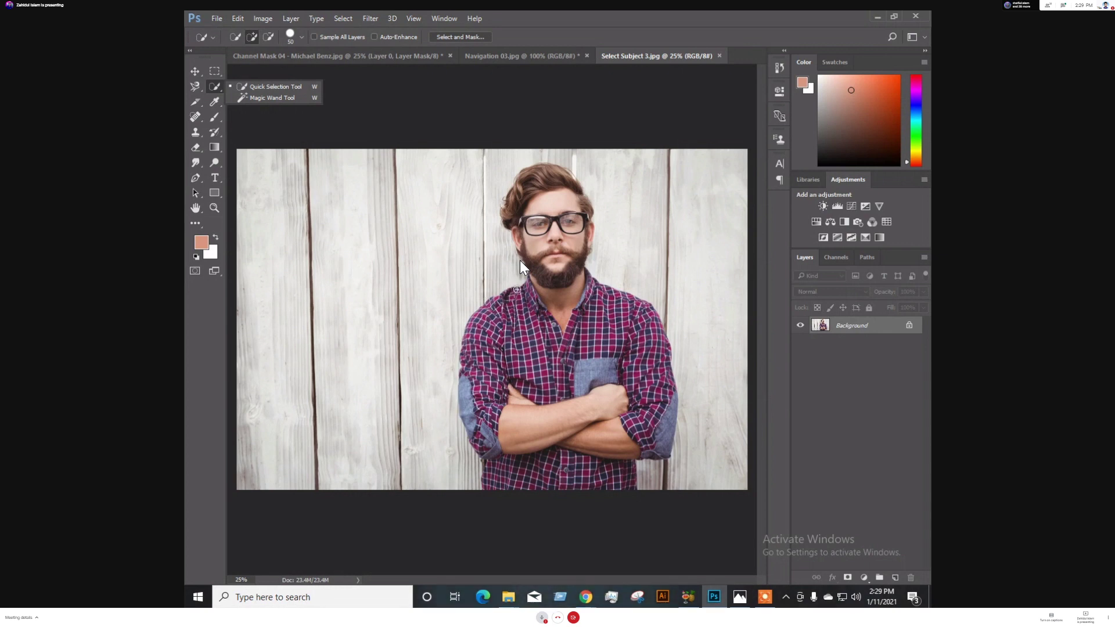
pyautogui.click(272, 98)
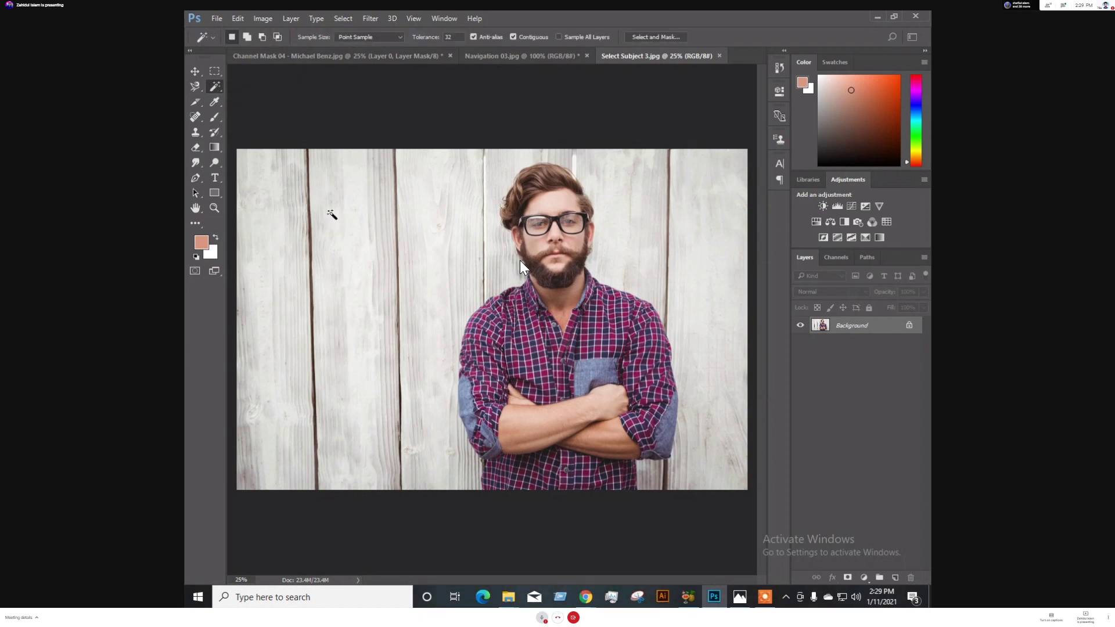
pyautogui.click(279, 220)
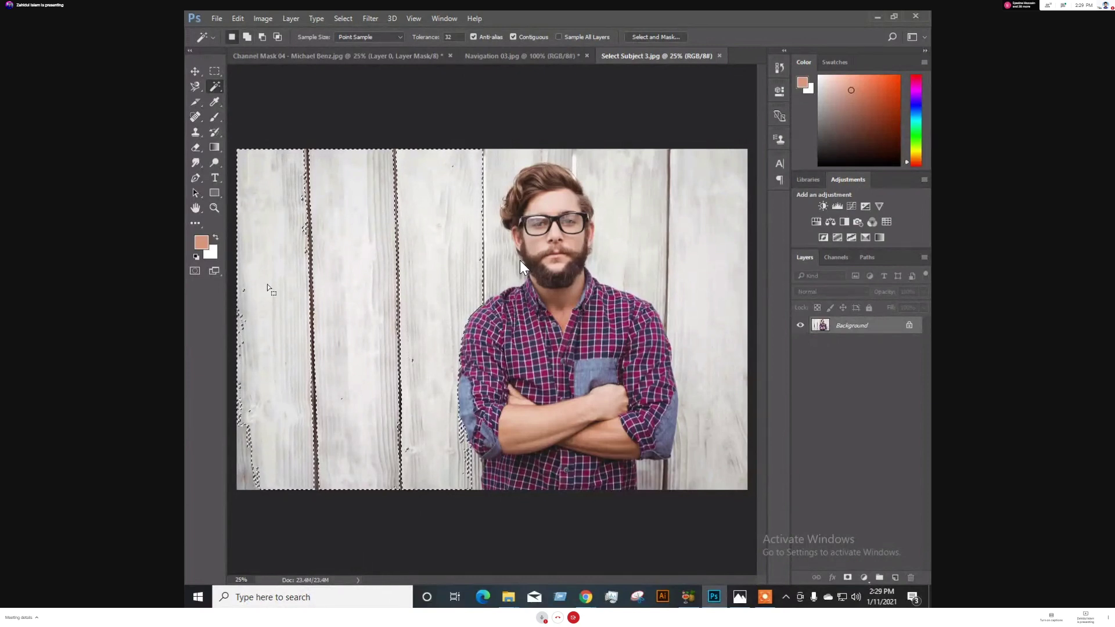
pyautogui.press('alt')
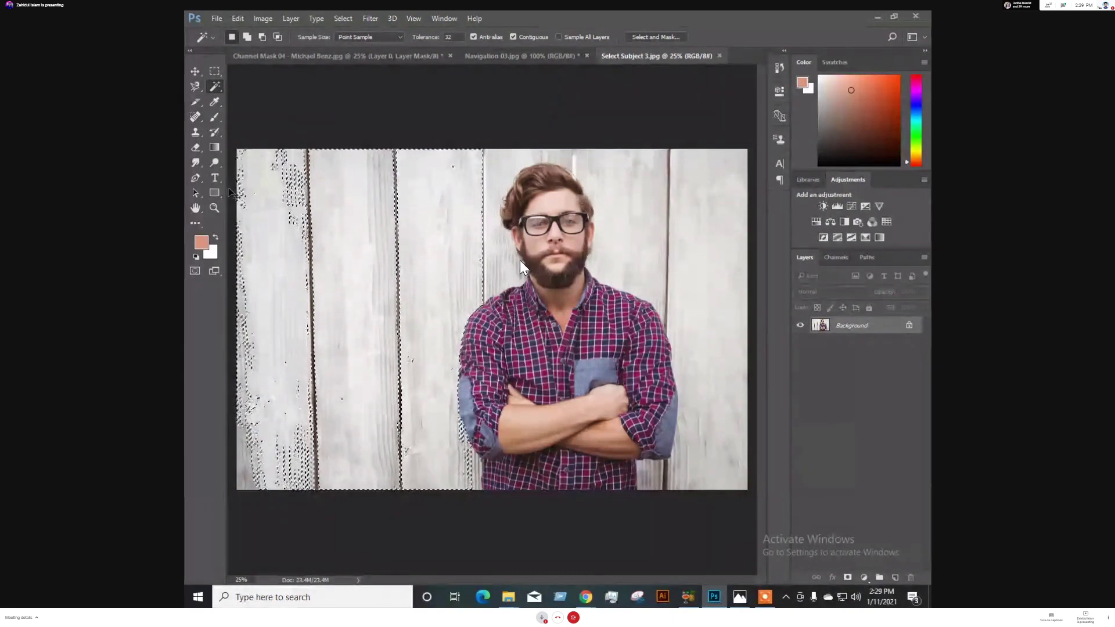
pyautogui.hotkey('ctrl', 'd')
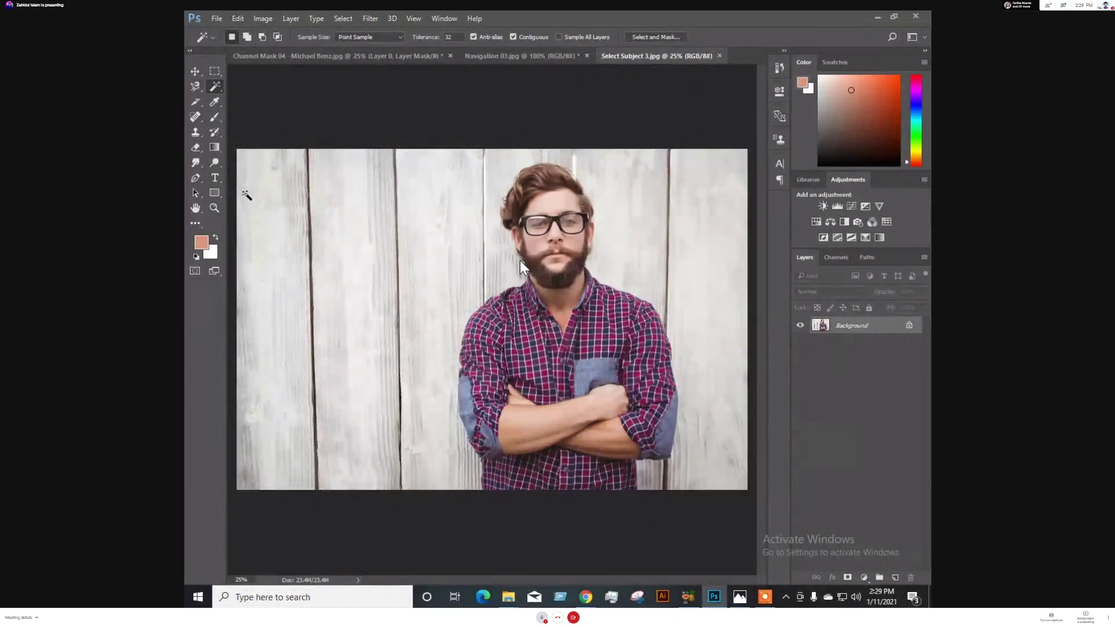
# Switch to the Quick Selection tool and enlarge its brush to 125
pyautogui.rightClick(215, 86)
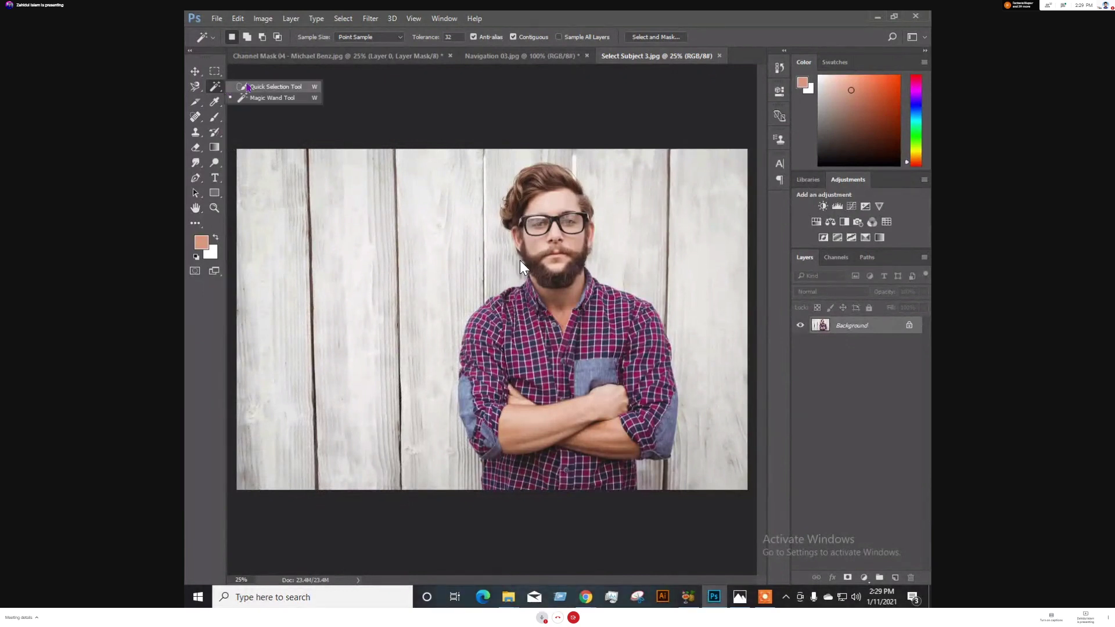
pyautogui.click(248, 87)
pyautogui.rightClick(249, 85)
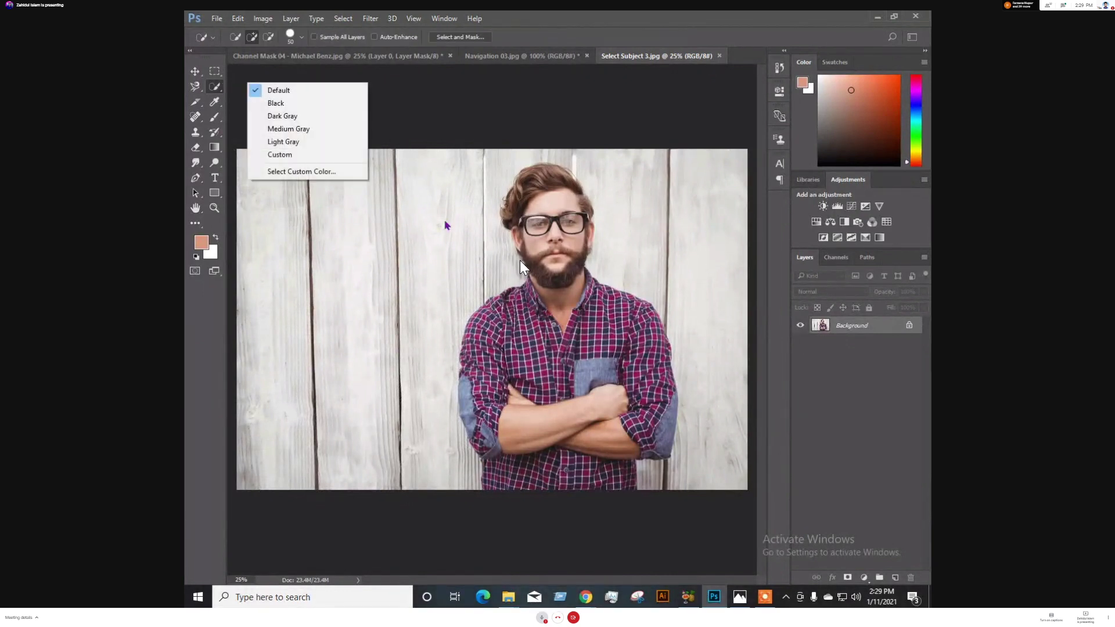
pyautogui.click(521, 267)
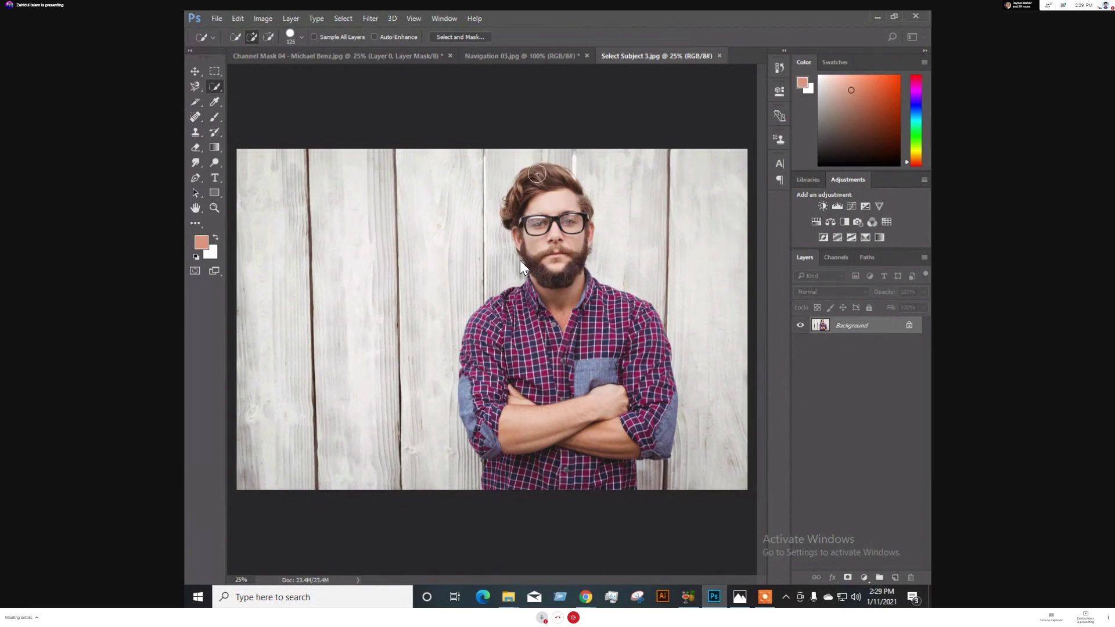
# Brush a quick selection over the man's hair, shirt and arms, and deselect
pyautogui.moveTo(537, 174)
pyautogui.mouseDown()
pyautogui.moveTo(554, 232)
pyautogui.moveTo(563, 208)
pyautogui.moveTo(576, 202)
pyautogui.moveTo(575, 212)
pyautogui.moveTo(531, 224)
pyautogui.moveTo(523, 242)
pyautogui.moveTo(572, 226)
pyautogui.moveTo(571, 244)
pyautogui.moveTo(512, 342)
pyautogui.moveTo(493, 414)
pyautogui.moveTo(510, 307)
pyautogui.moveTo(488, 328)
pyautogui.moveTo(489, 389)
pyautogui.moveTo(577, 452)
pyautogui.moveTo(626, 441)
pyautogui.moveTo(570, 397)
pyautogui.moveTo(544, 395)
pyautogui.moveTo(533, 352)
pyautogui.moveTo(557, 317)
pyautogui.moveTo(613, 303)
pyautogui.moveTo(643, 336)
pyautogui.moveTo(593, 325)
pyautogui.moveTo(594, 357)
pyautogui.moveTo(603, 378)
pyautogui.moveTo(632, 368)
pyautogui.moveTo(642, 336)
pyautogui.moveTo(633, 309)
pyautogui.mouseUp()
pyautogui.moveTo(649, 347)
pyautogui.mouseDown()
pyautogui.moveTo(662, 432)
pyautogui.moveTo(640, 436)
pyautogui.mouseUp()
pyautogui.moveTo(483, 415); pyautogui.dragTo(479, 400)
pyautogui.moveTo(591, 462)
pyautogui.mouseDown()
pyautogui.moveTo(556, 476)
pyautogui.moveTo(578, 318)
pyautogui.moveTo(531, 271)
pyautogui.moveTo(511, 245)
pyautogui.mouseUp()
pyautogui.hotkey('ctrl', 'd')
# Select the man's head and shirt with the Quick Selection tool at a closer view of 66.7%
pyautogui.hotkey('ctrl', '+')
pyautogui.hotkey('ctrl', '+')
pyautogui.hotkey('ctrl', '+')
pyautogui.hotkey('ctrl', '+')
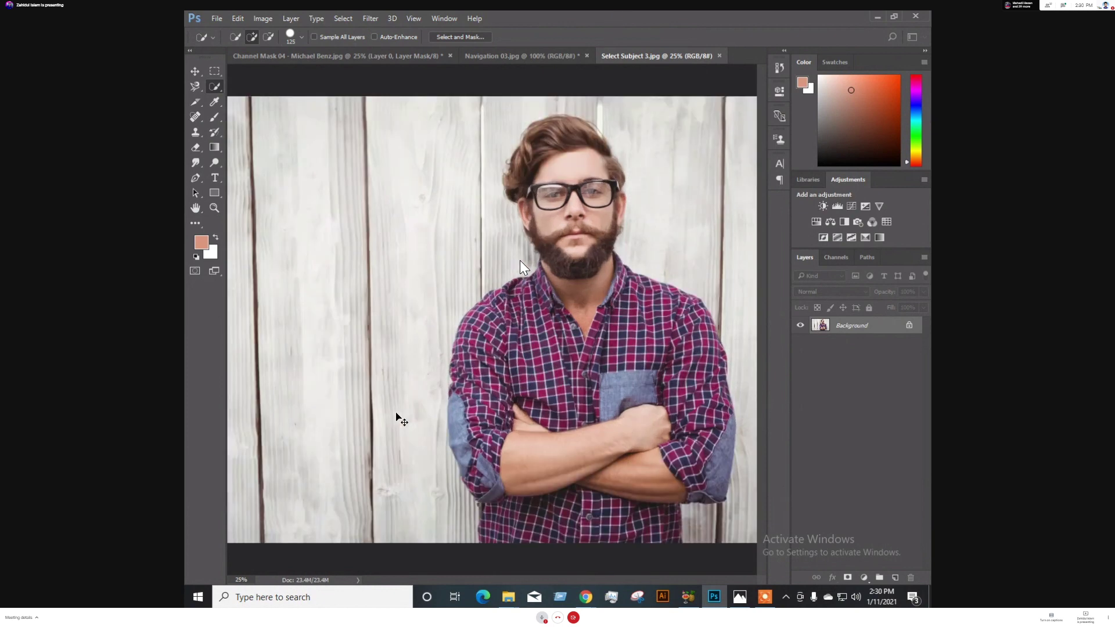
pyautogui.moveTo(546, 161); pyautogui.dragTo(222, 446)
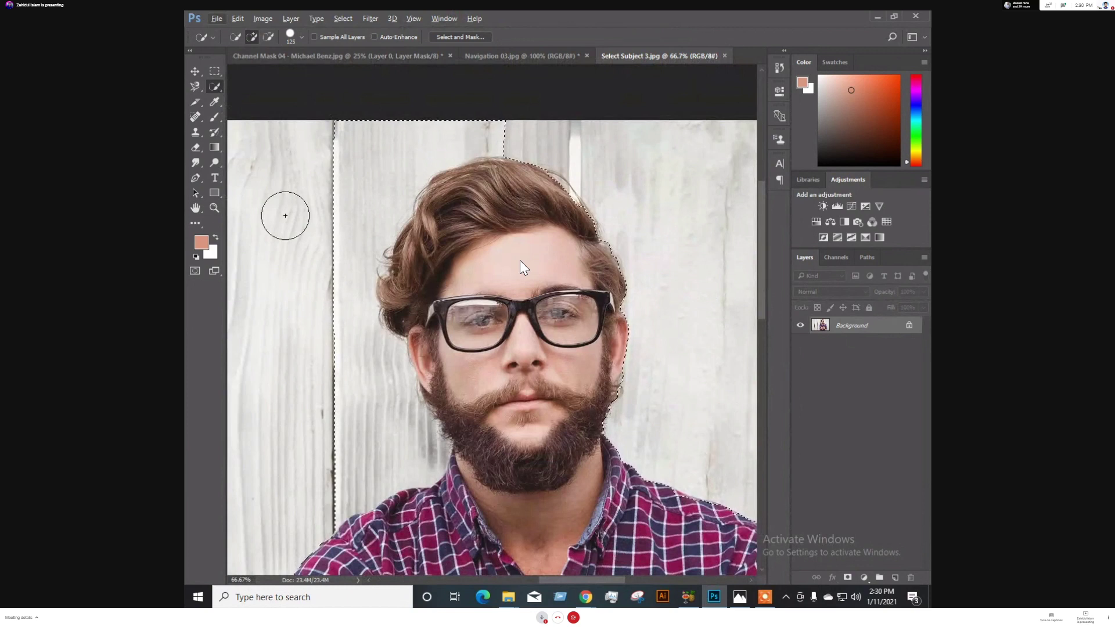
# Subtract the wooden planks beside and above the man's head from the quick selection and tidy its edge around the hair
pyautogui.press('alt')
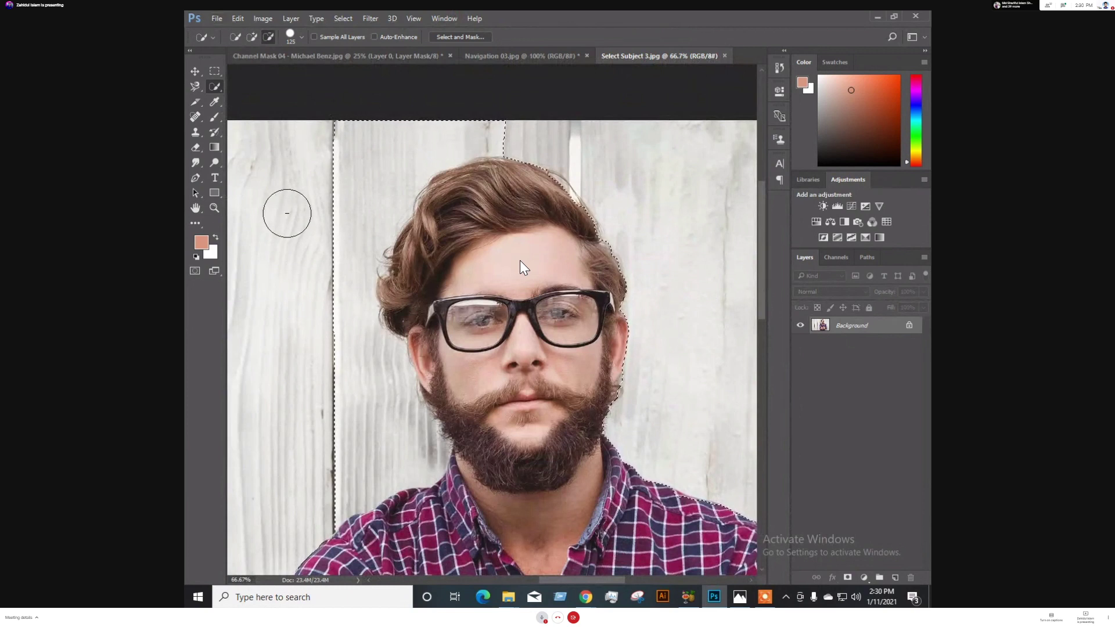
pyautogui.moveTo(286, 213)
pyautogui.mouseDown()
pyautogui.moveTo(320, 137)
pyautogui.moveTo(401, 108)
pyautogui.moveTo(381, 109)
pyautogui.moveTo(333, 198)
pyautogui.moveTo(330, 312)
pyautogui.mouseUp()
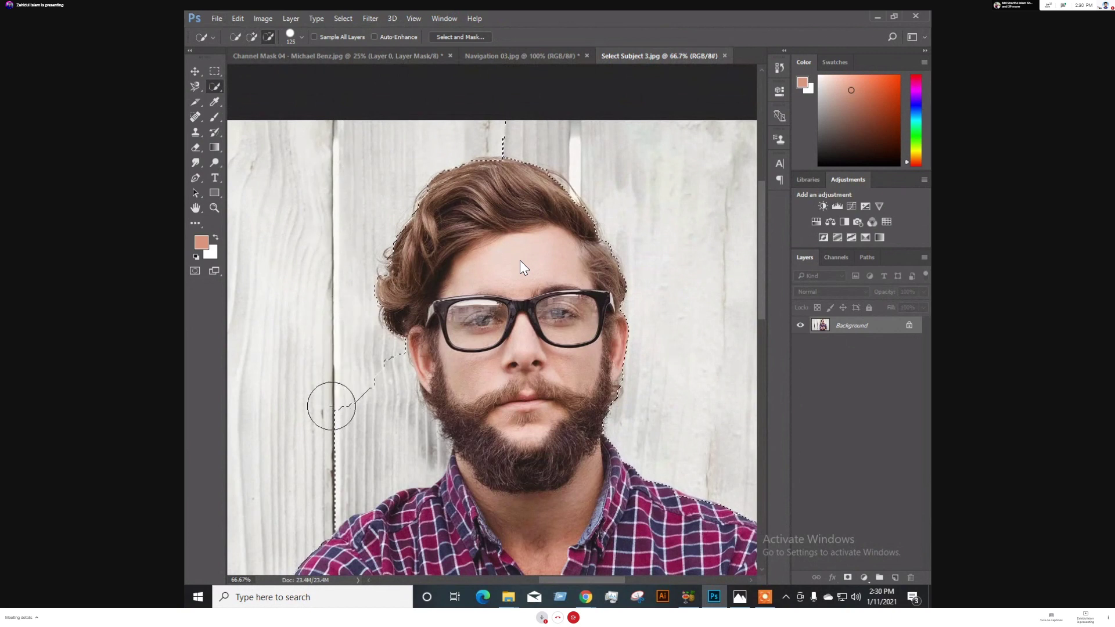
pyautogui.moveTo(378, 362)
pyautogui.mouseDown()
pyautogui.moveTo(390, 408)
pyautogui.moveTo(388, 385)
pyautogui.mouseUp()
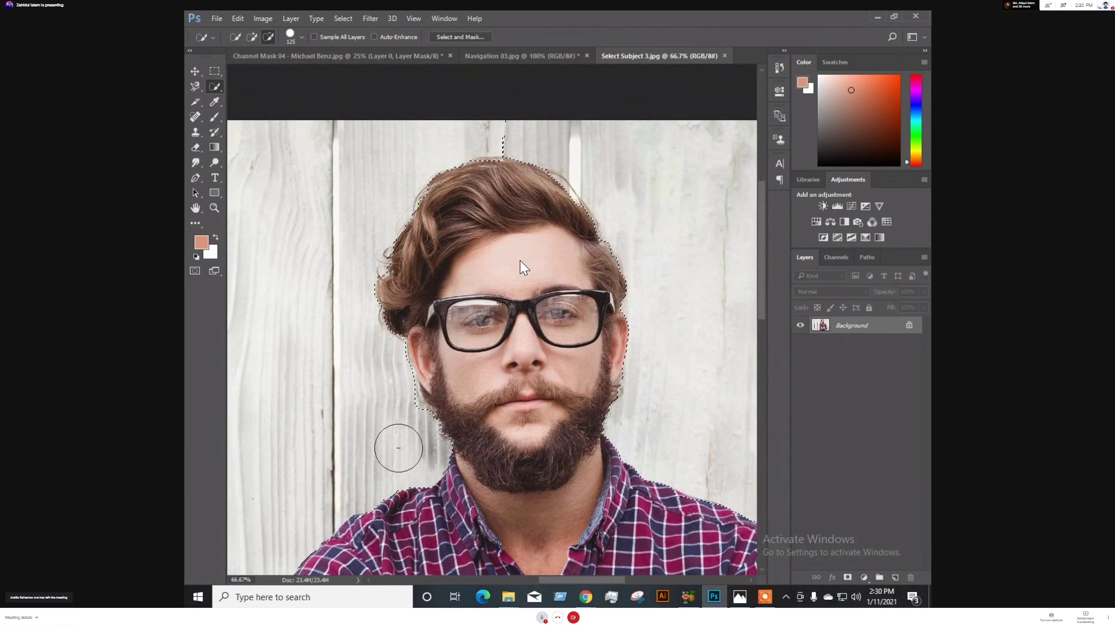
pyautogui.moveTo(535, 119)
pyautogui.mouseDown()
pyautogui.moveTo(547, 140)
pyautogui.moveTo(494, 164)
pyautogui.mouseUp()
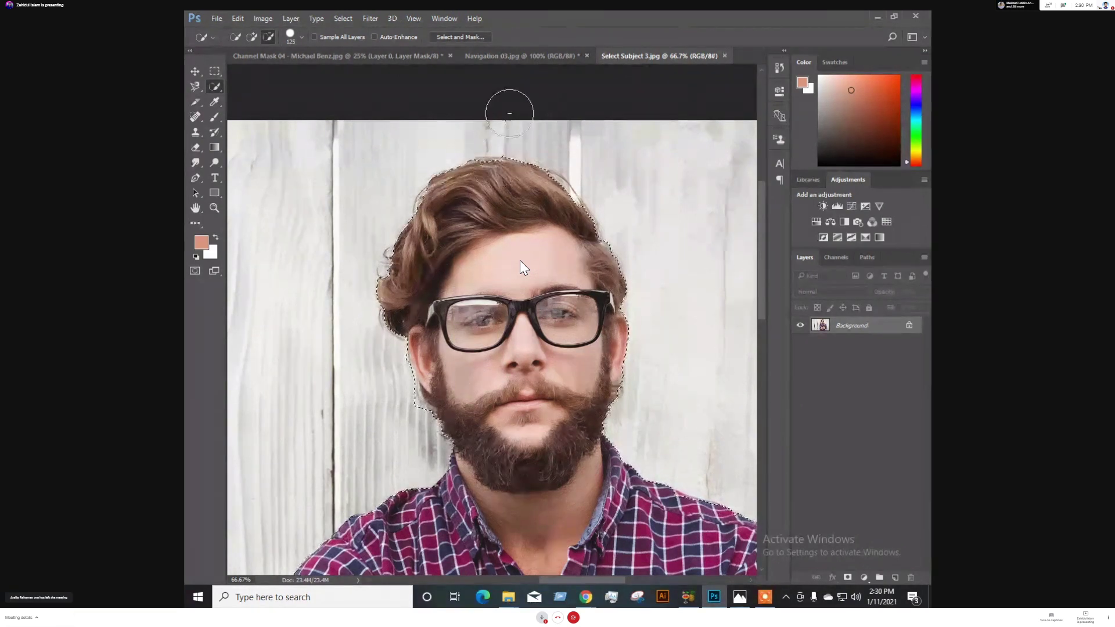
pyautogui.press('alt')
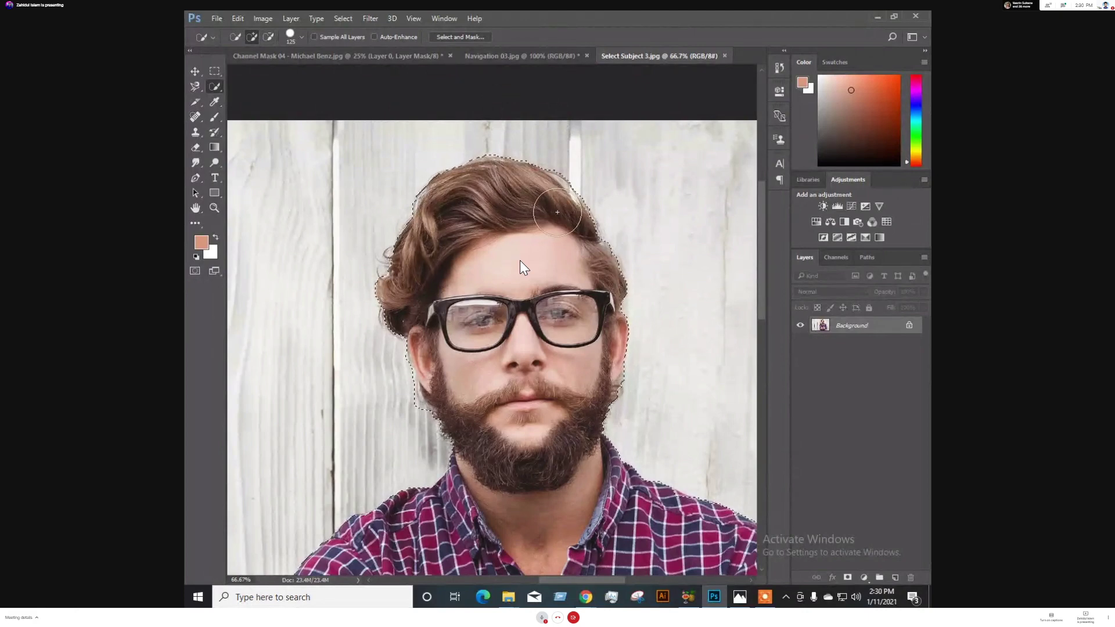
# Subtract the leftover strip of background beside the man's cheek and beard from the quick selection
pyautogui.scroll(-2, 521, 263)
pyautogui.scroll(-3, 541, 244)
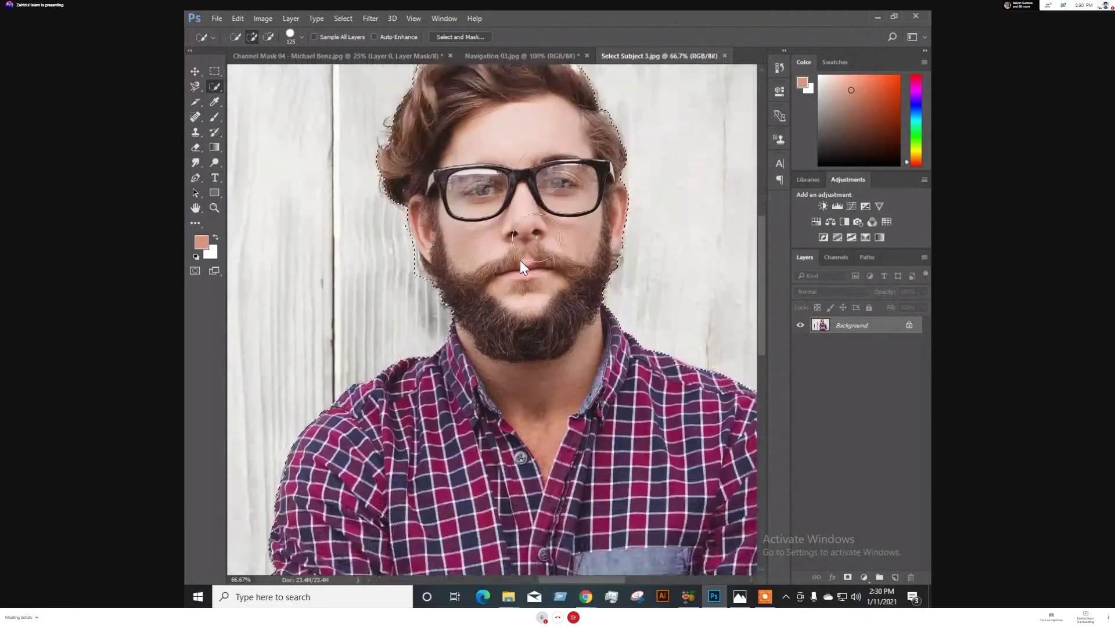
pyautogui.press('alt')
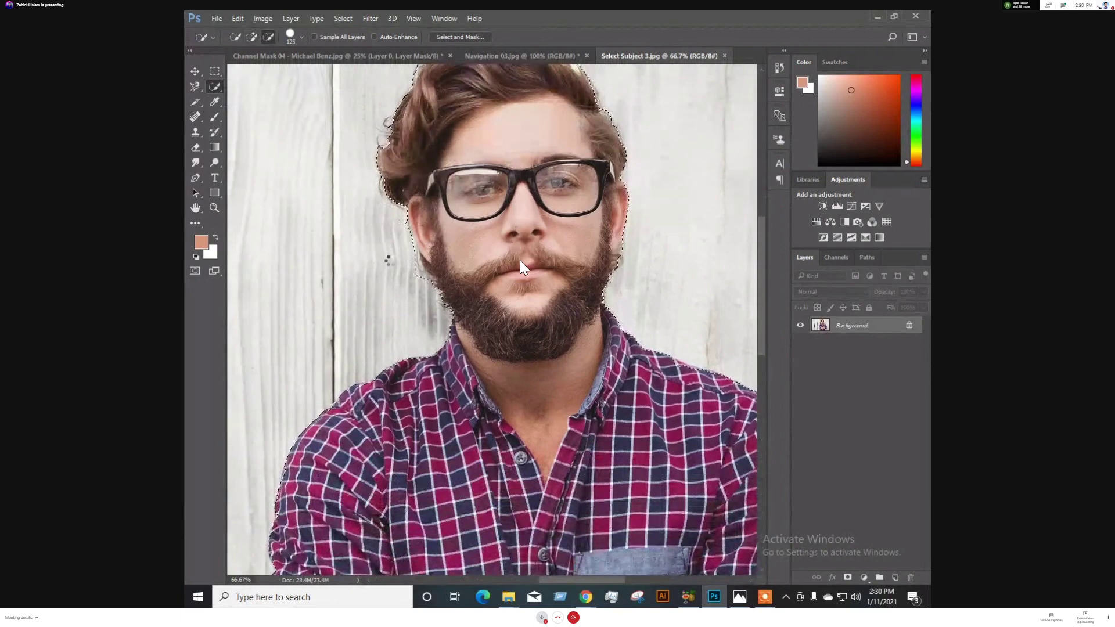
pyautogui.moveTo(402, 282); pyautogui.dragTo(424, 319)
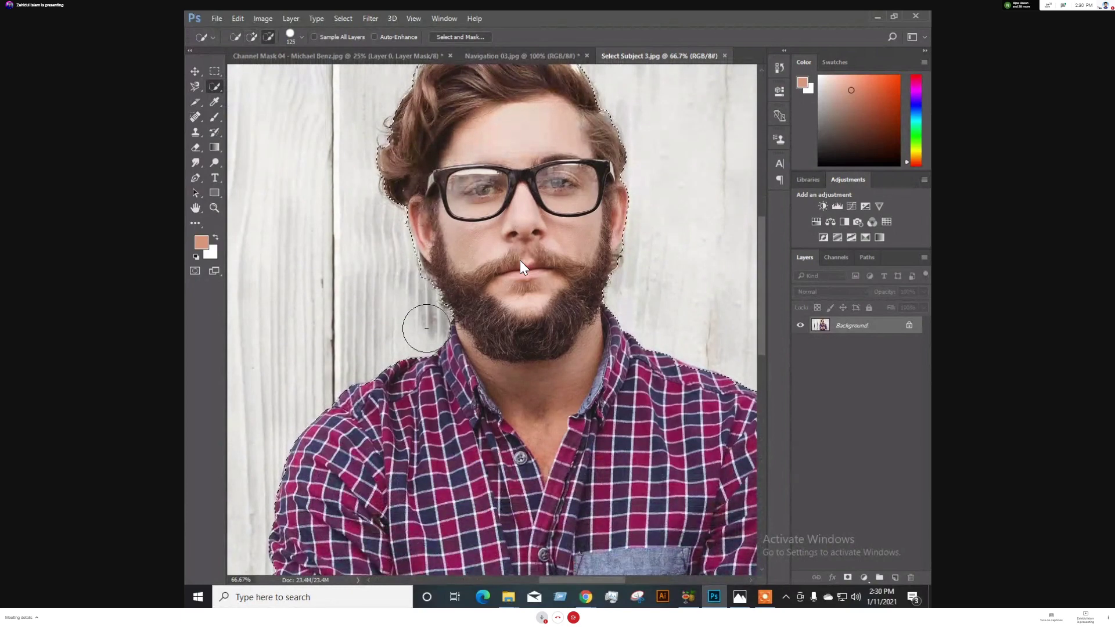
pyautogui.moveTo(658, 419); pyautogui.dragTo(515, 370)
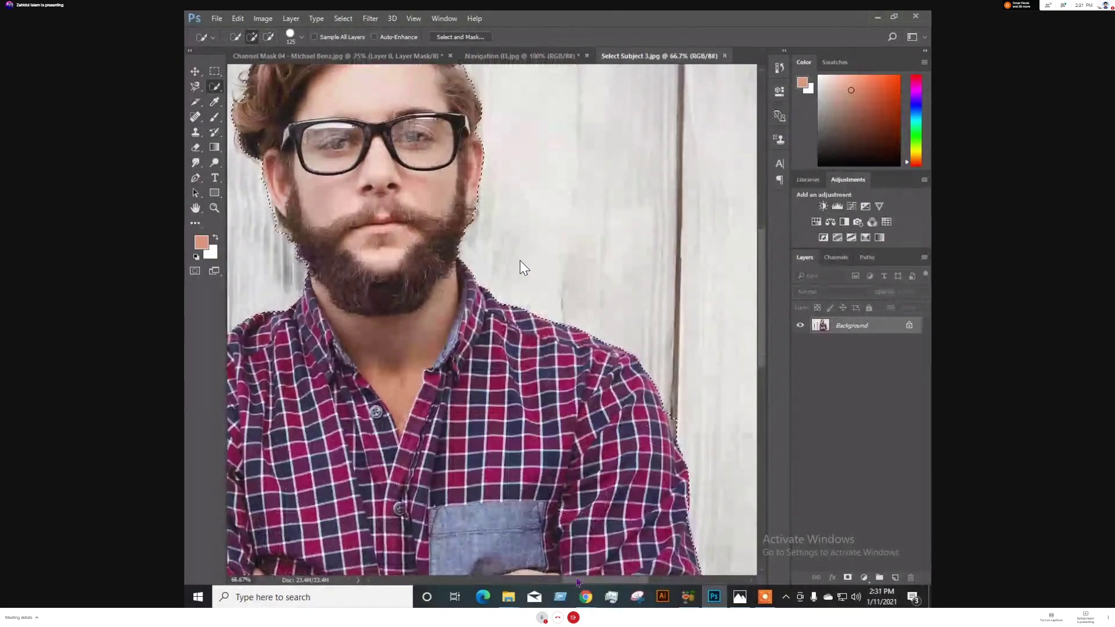
# Switch to the Google Meet call, admit the waiting participant, and return to Photoshop
pyautogui.moveTo(586, 598)
pyautogui.click(544, 555)
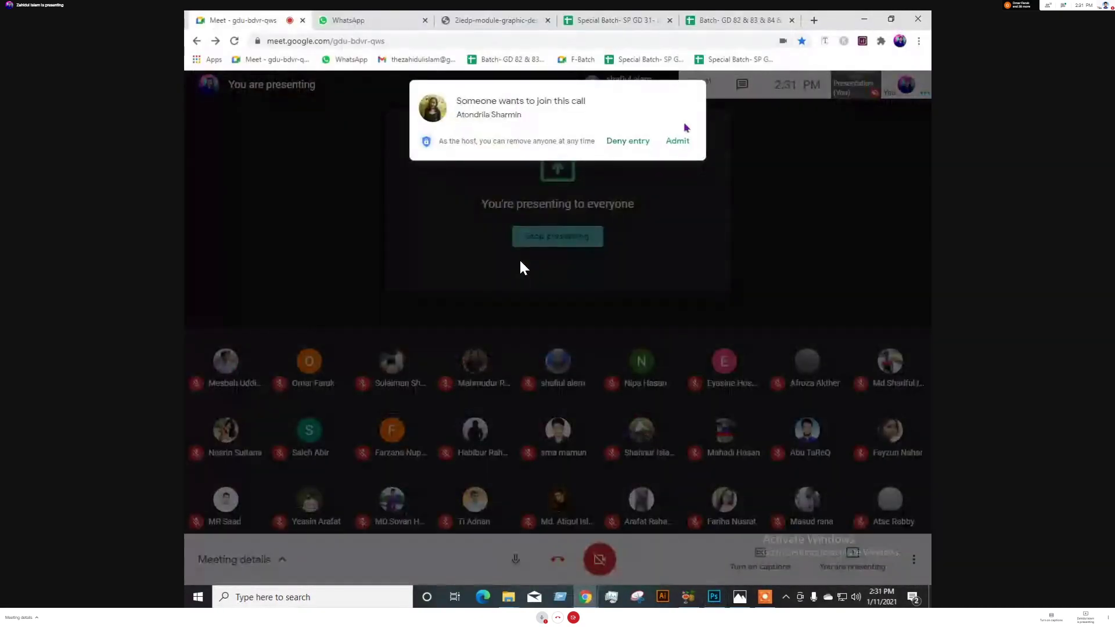
pyautogui.hotkey('alt', 'Tab')
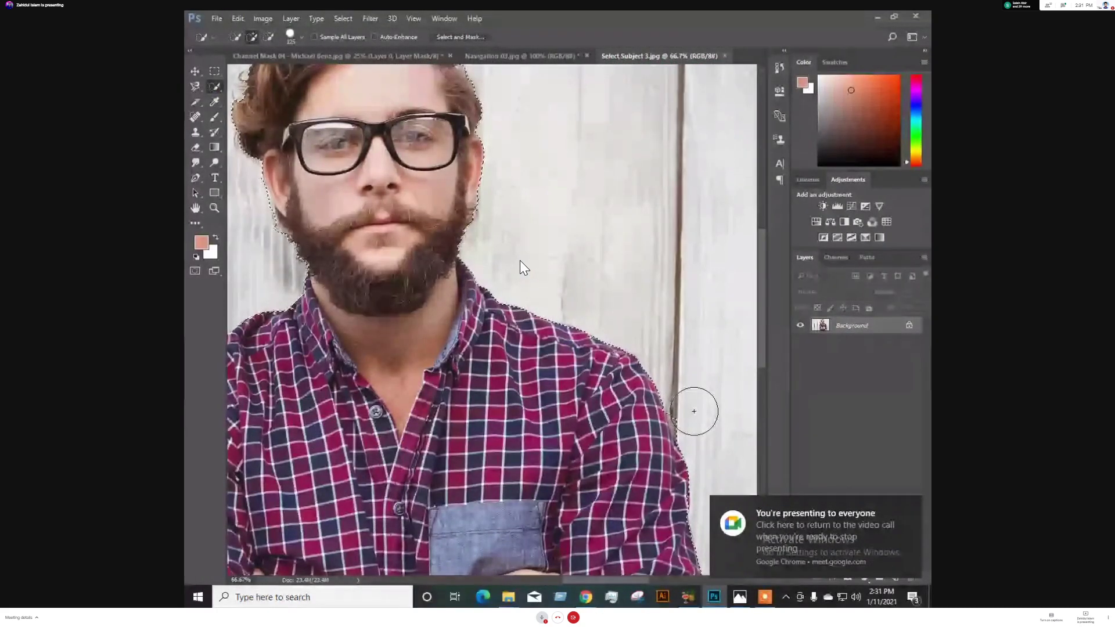
# Check the selection outline along the shirt sleeves, elbows and crossed arms, and around the whole figure at 25% view
pyautogui.press('alt')
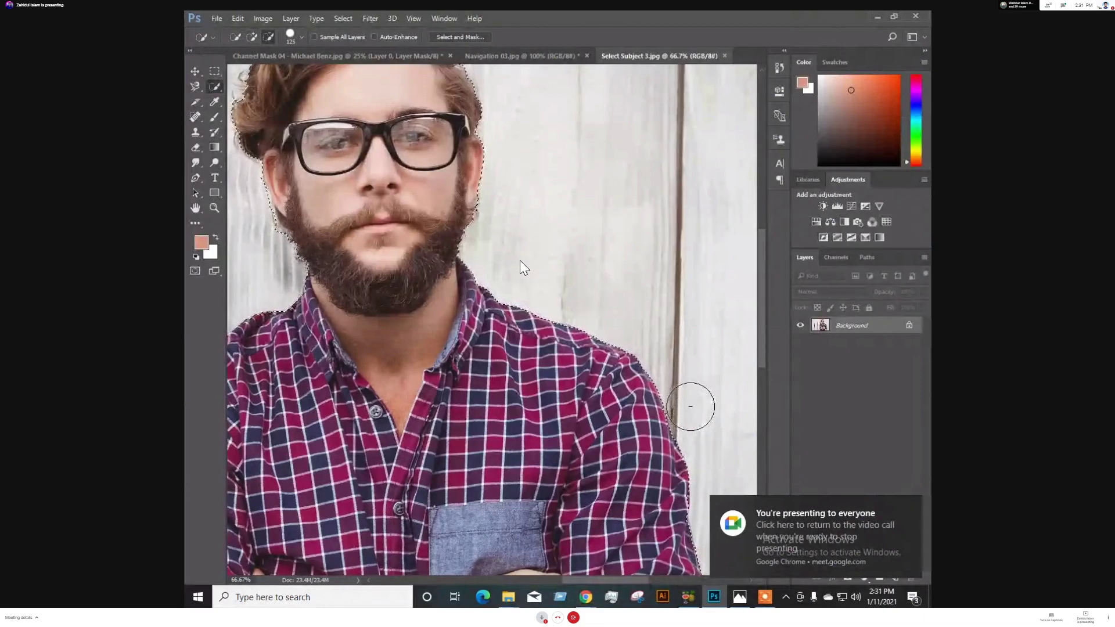
pyautogui.moveTo(629, 323); pyautogui.dragTo(542, 109)
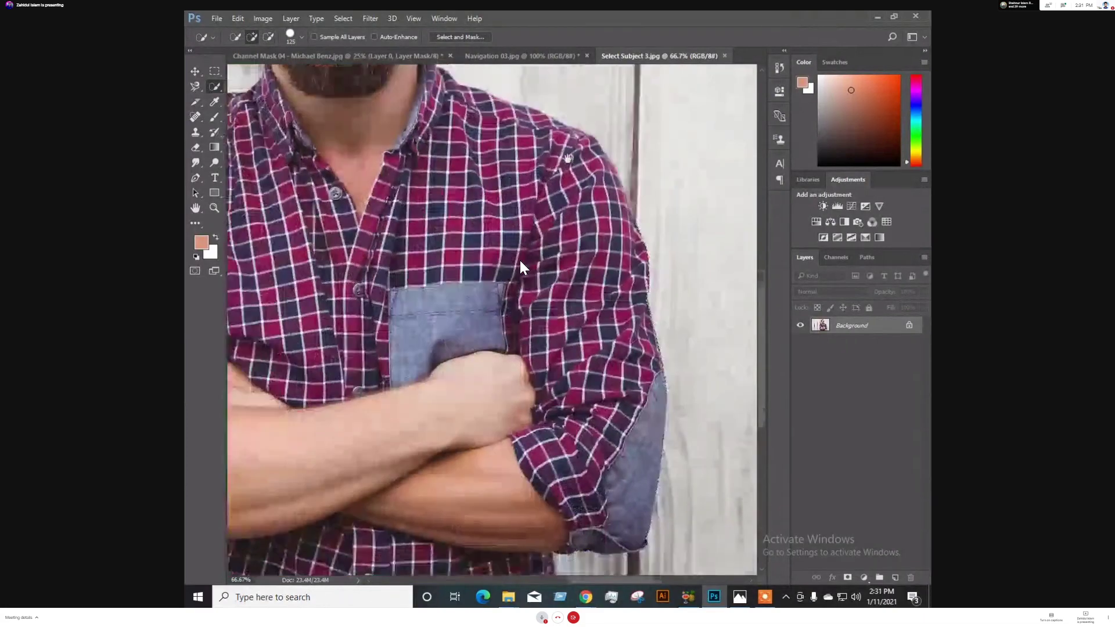
pyautogui.moveTo(473, 409)
pyautogui.mouseDown()
pyautogui.moveTo(557, 347)
pyautogui.moveTo(519, 219)
pyautogui.mouseUp()
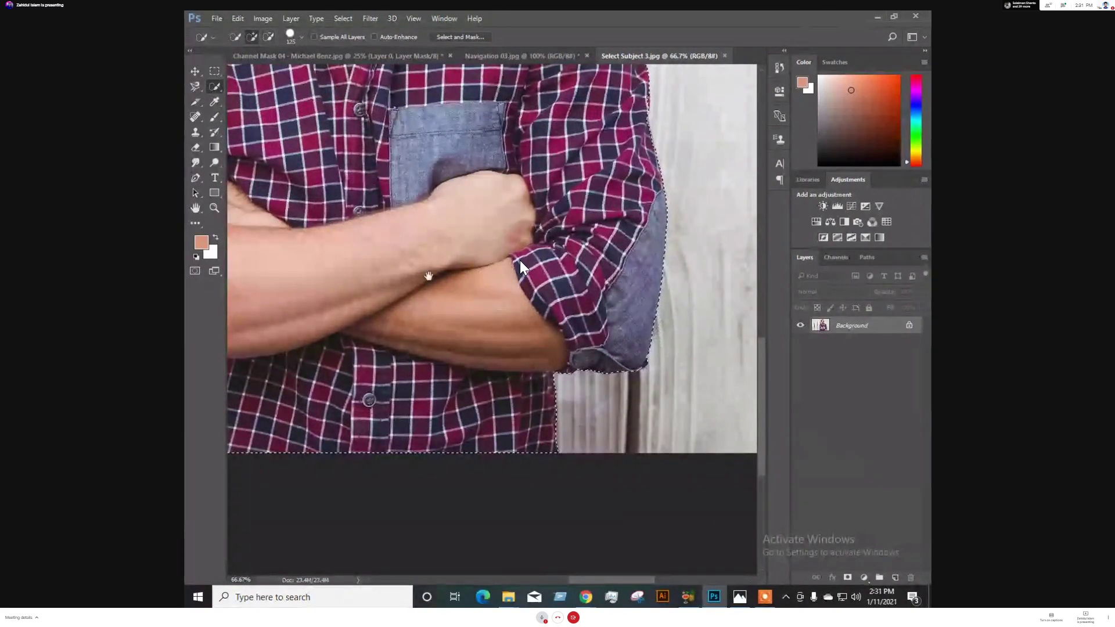
pyautogui.moveTo(430, 269)
pyautogui.mouseDown()
pyautogui.moveTo(577, 302)
pyautogui.moveTo(596, 418)
pyautogui.mouseUp()
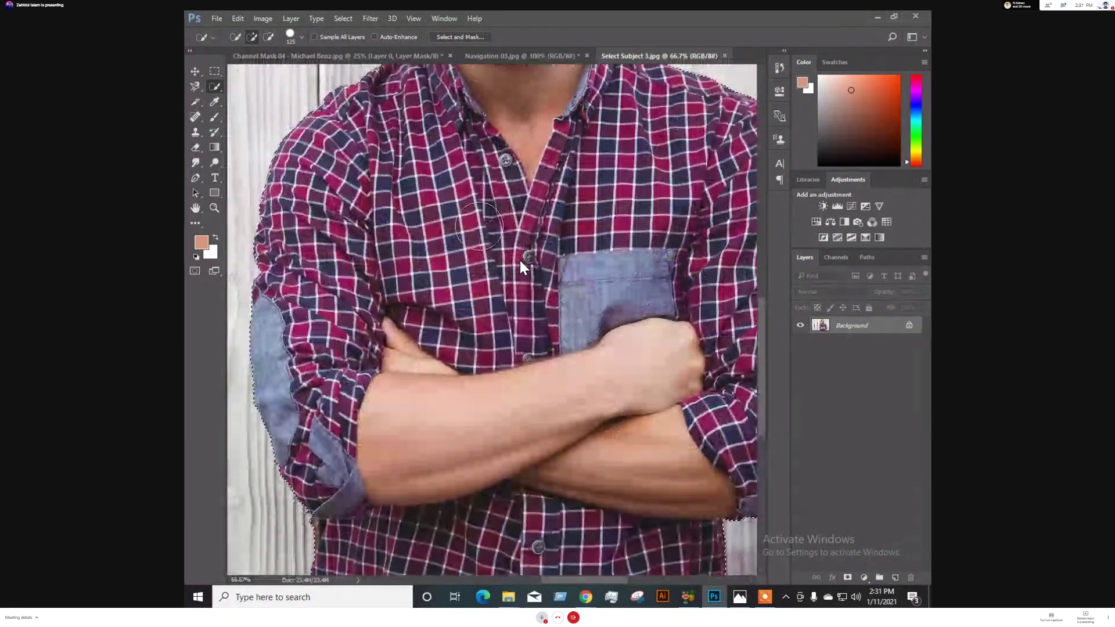
pyautogui.hotkey('ctrl', '-')
pyautogui.hotkey('ctrl', '-')
pyautogui.hotkey('ctrl', '-')
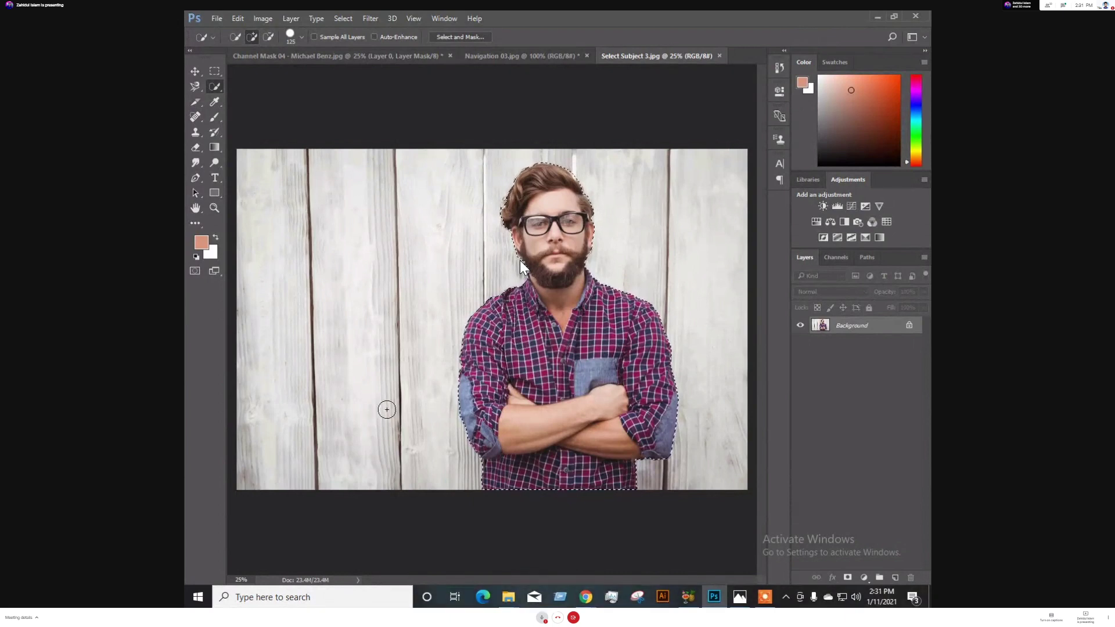
# Copy the selected man onto a new layer, view it with the Background layer hidden, and undo both changes
pyautogui.hotkey('ctrl', 'j')
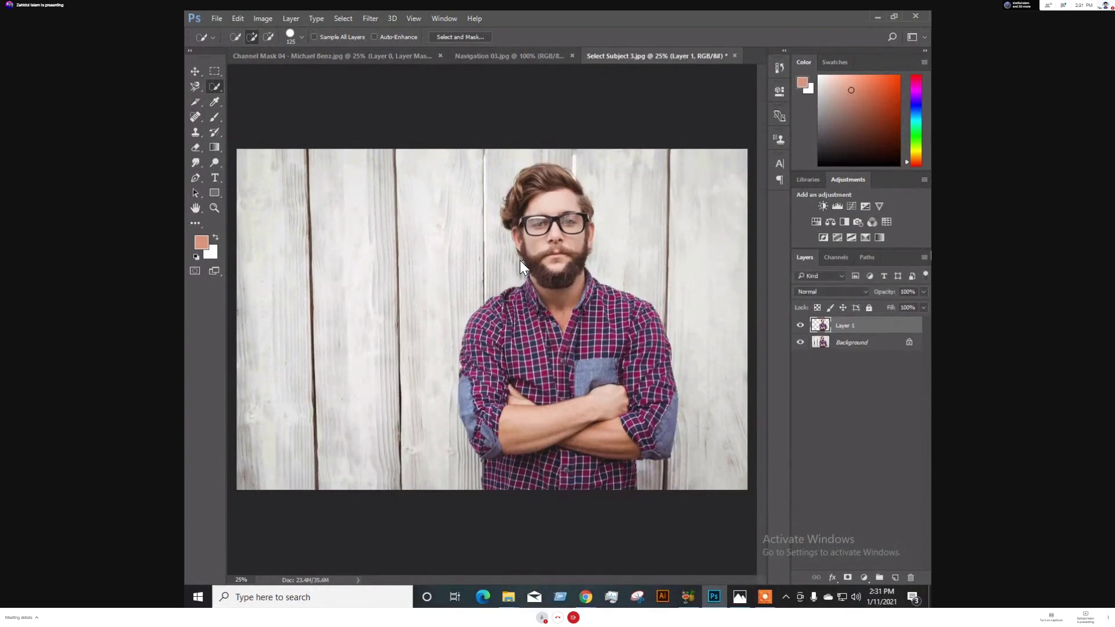
pyautogui.click(801, 344)
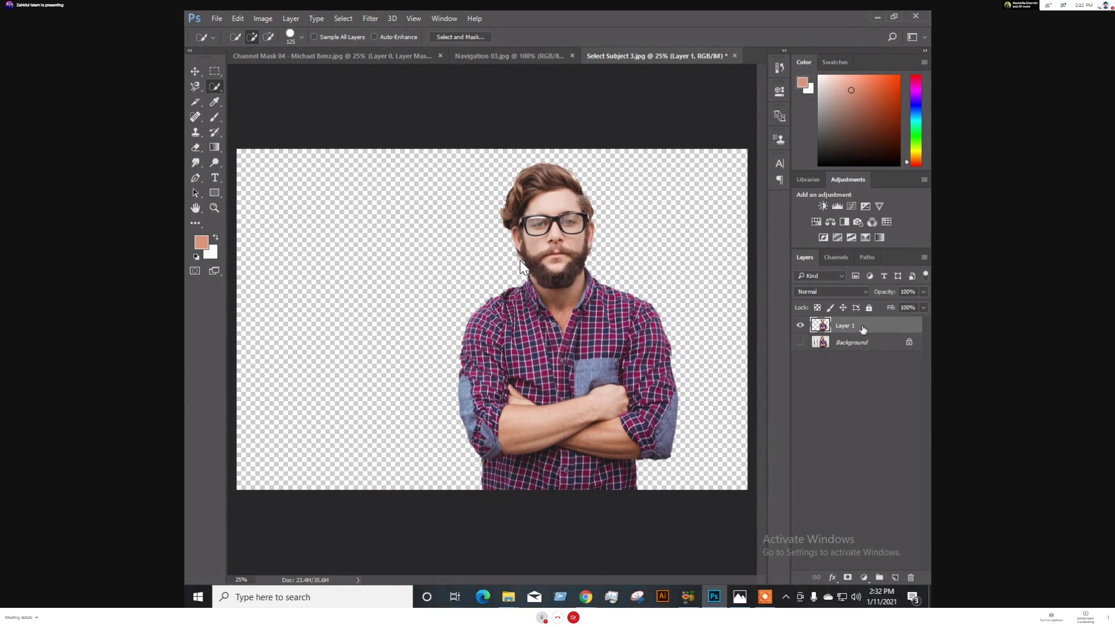
pyautogui.hotkey('ctrl', 'z')
pyautogui.hotkey('ctrl', 'z')
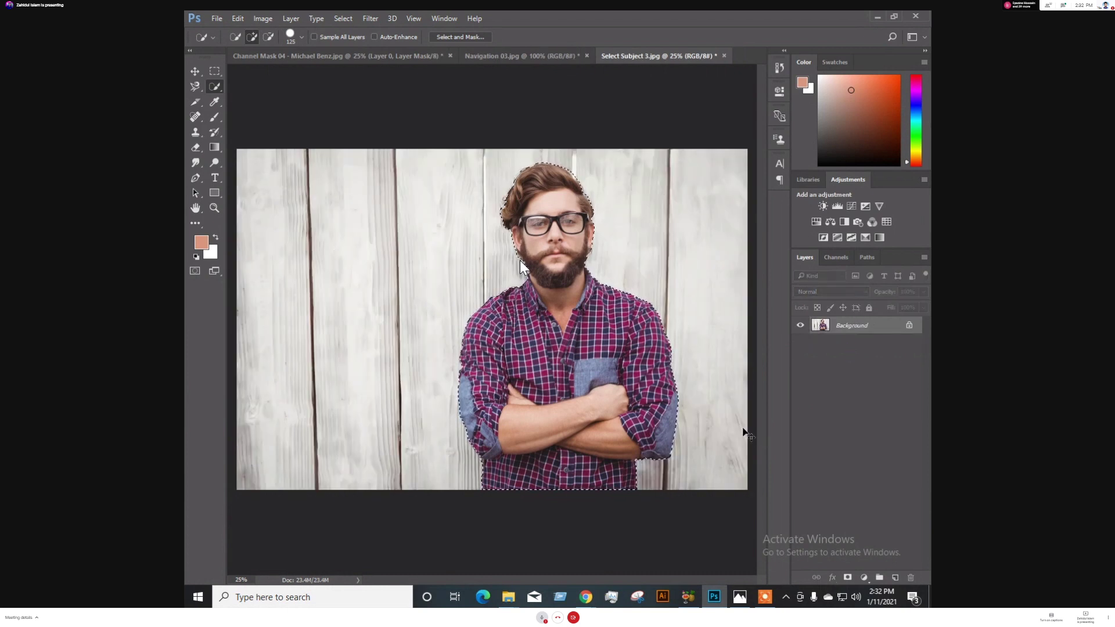
# Repeat copying the selected man onto a new layer, toggle the Background layer's visibility, and undo the copy
pyautogui.hotkey('ctrl', 'j')
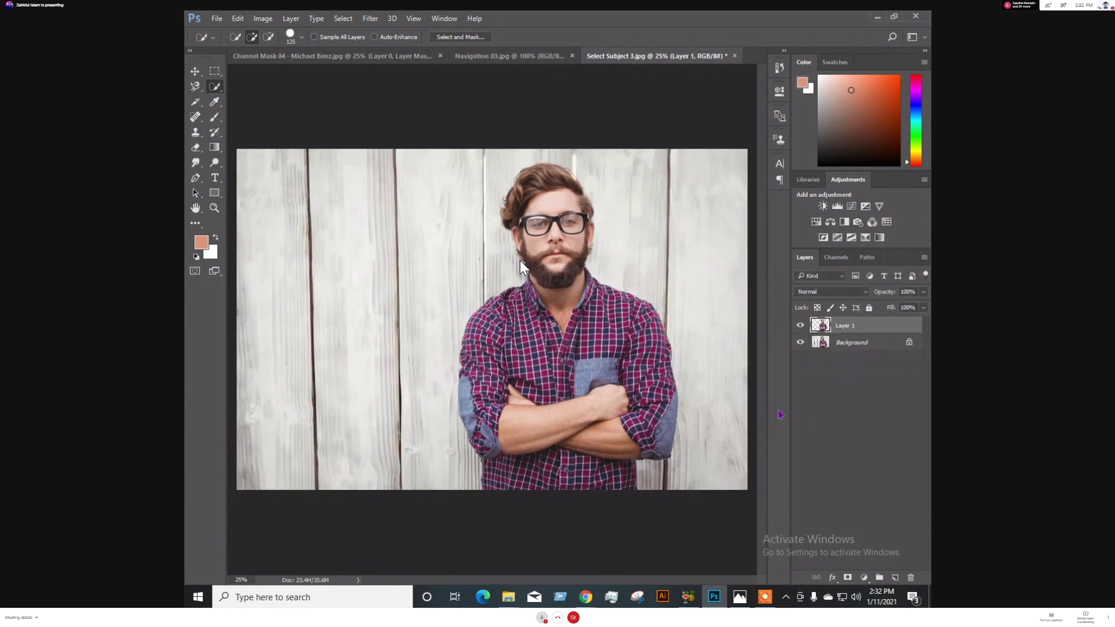
pyautogui.click(801, 343)
pyautogui.click(801, 343)
pyautogui.hotkey('ctrl', 'z')
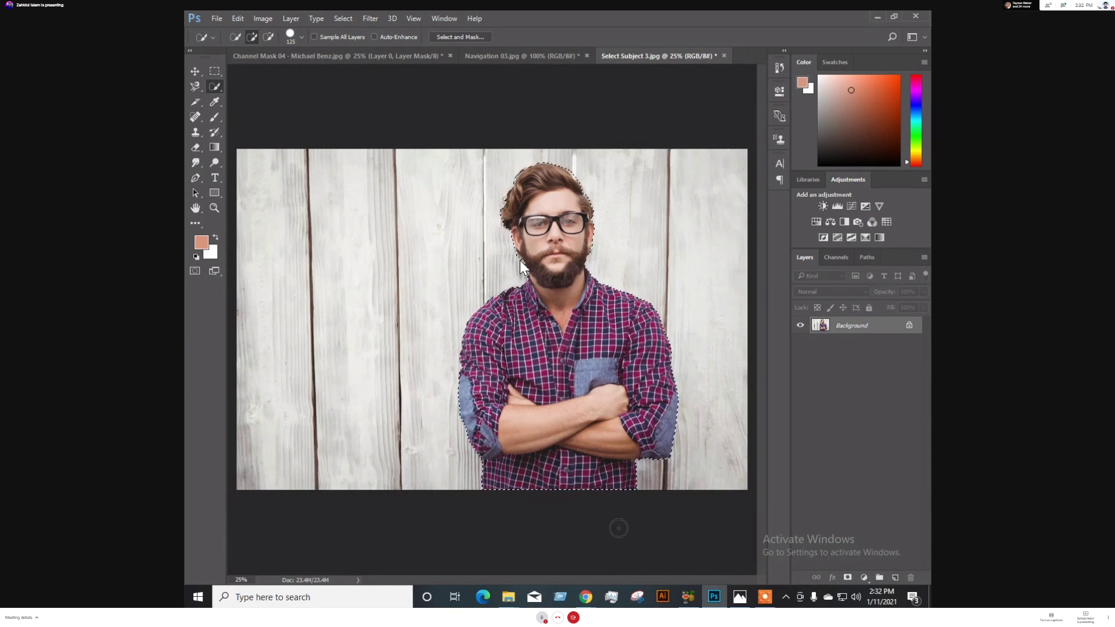
# Let the next waiting participant into the Google Meet call and go back to Photoshop
pyautogui.moveTo(586, 596)
pyautogui.click(570, 556)
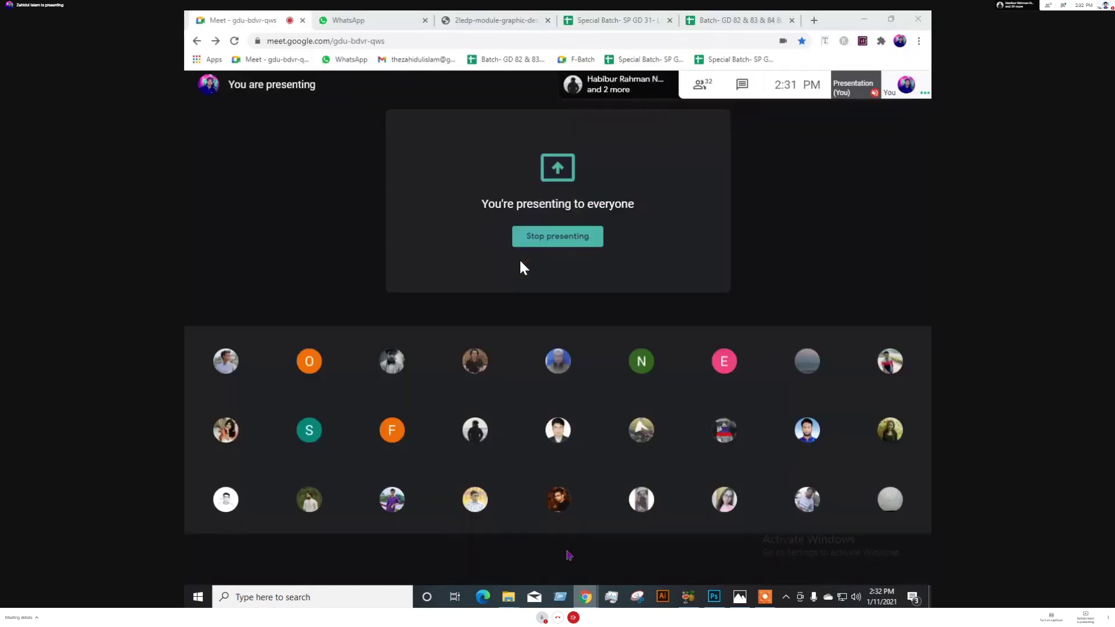
pyautogui.click(678, 143)
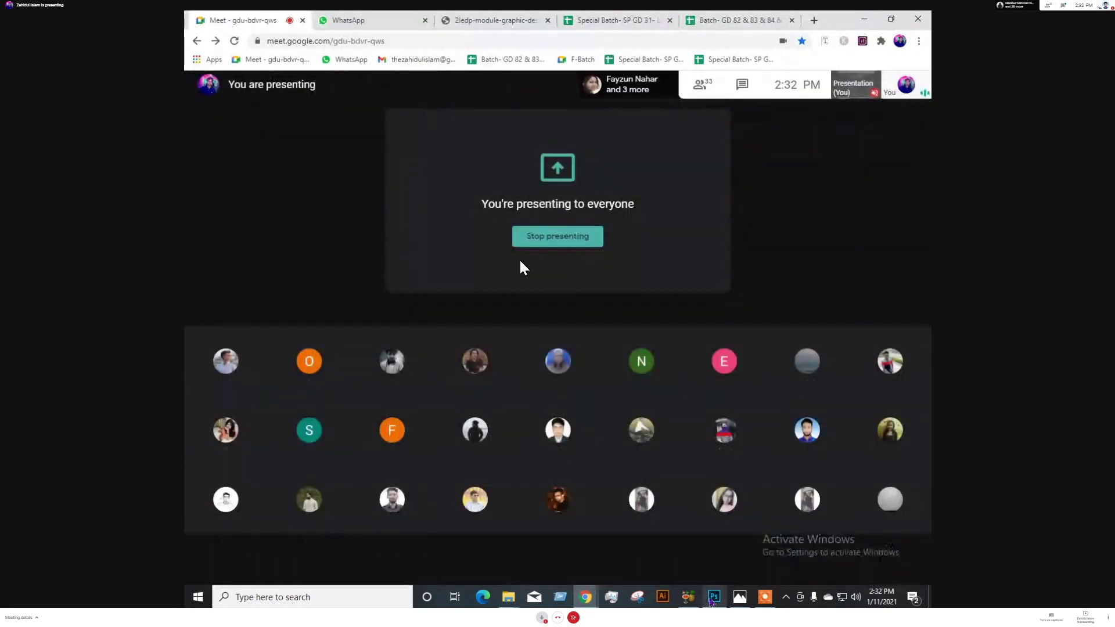
pyautogui.hotkey('alt', 'Tab')
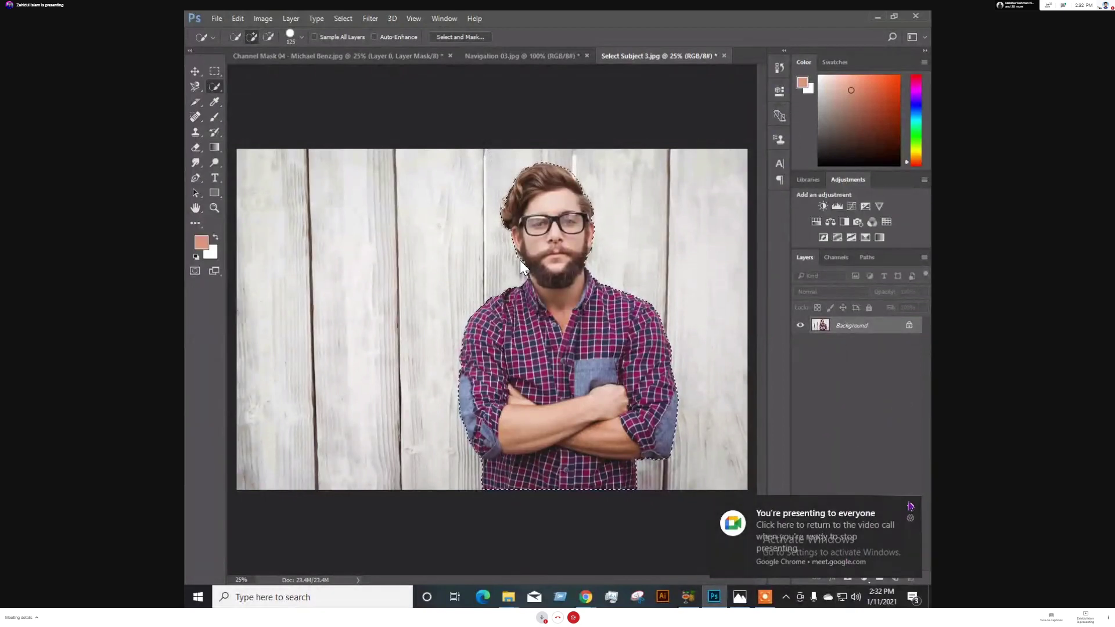
# Add a layer mask from the selection so that only the man stays visible
pyautogui.click(848, 578)
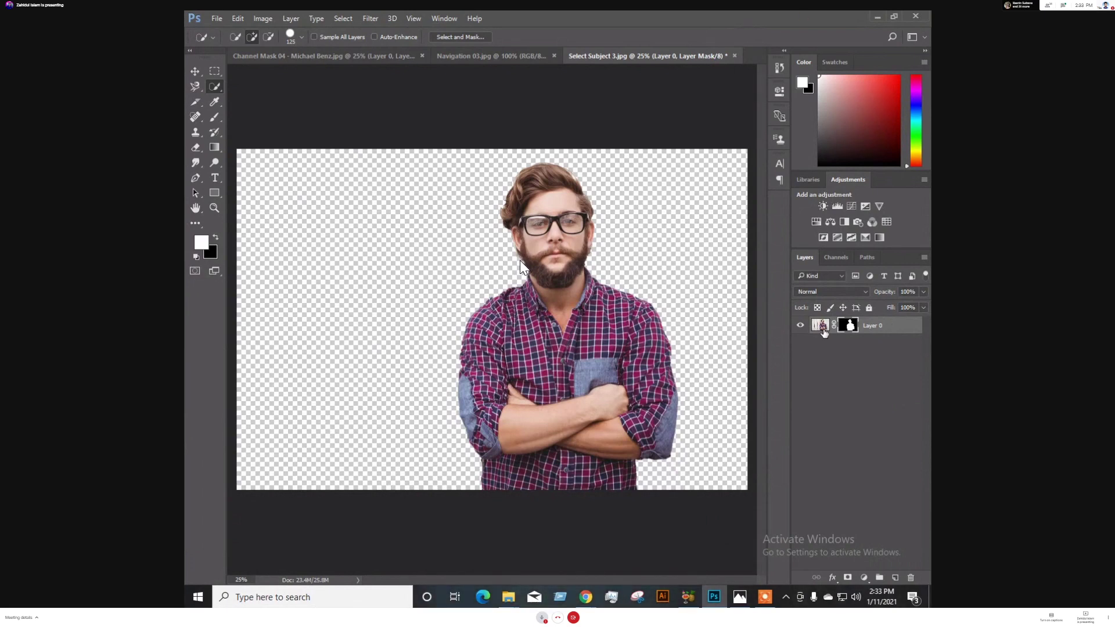
# Switch to the Brush tool, enlarge its size to 400, and make black the foreground colour for the mask
pyautogui.click(217, 118)
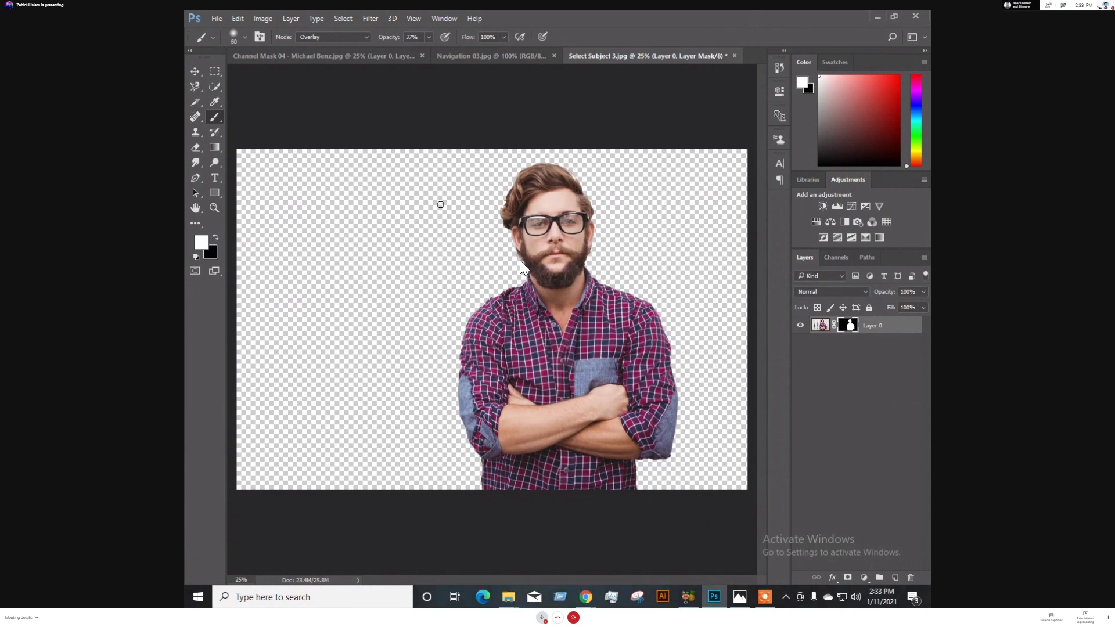
pyautogui.press(']')
pyautogui.press(']')
pyautogui.press(']')
pyautogui.press(']')
pyautogui.press(']')
pyautogui.press(']')
pyautogui.press(']')
pyautogui.press(']')
pyautogui.press(']')
pyautogui.press(']')
pyautogui.press(']')
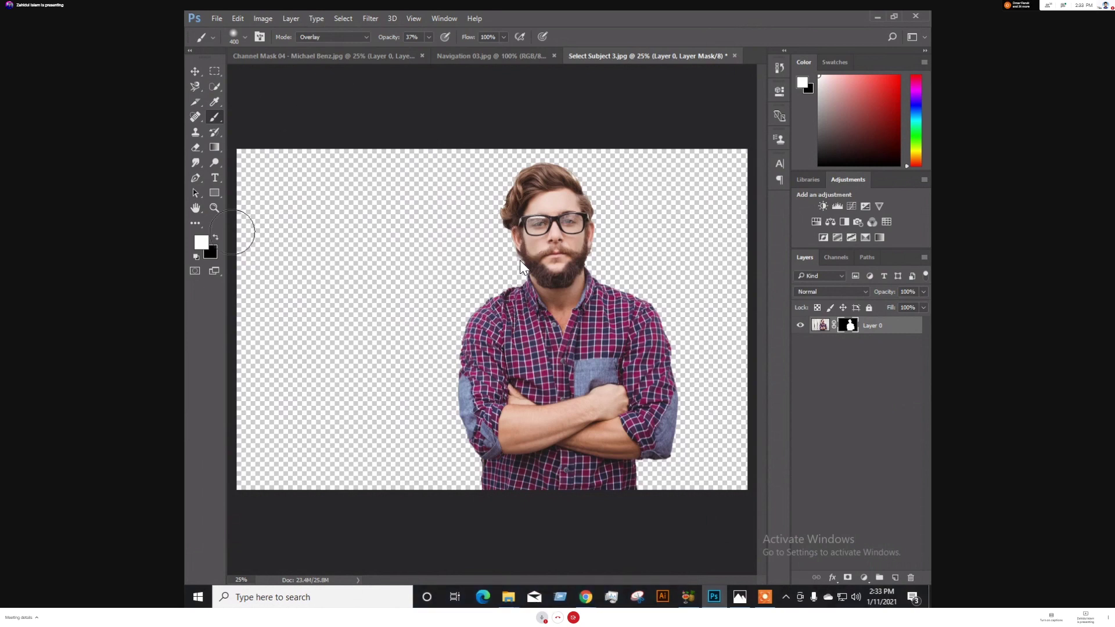
pyautogui.press('x')
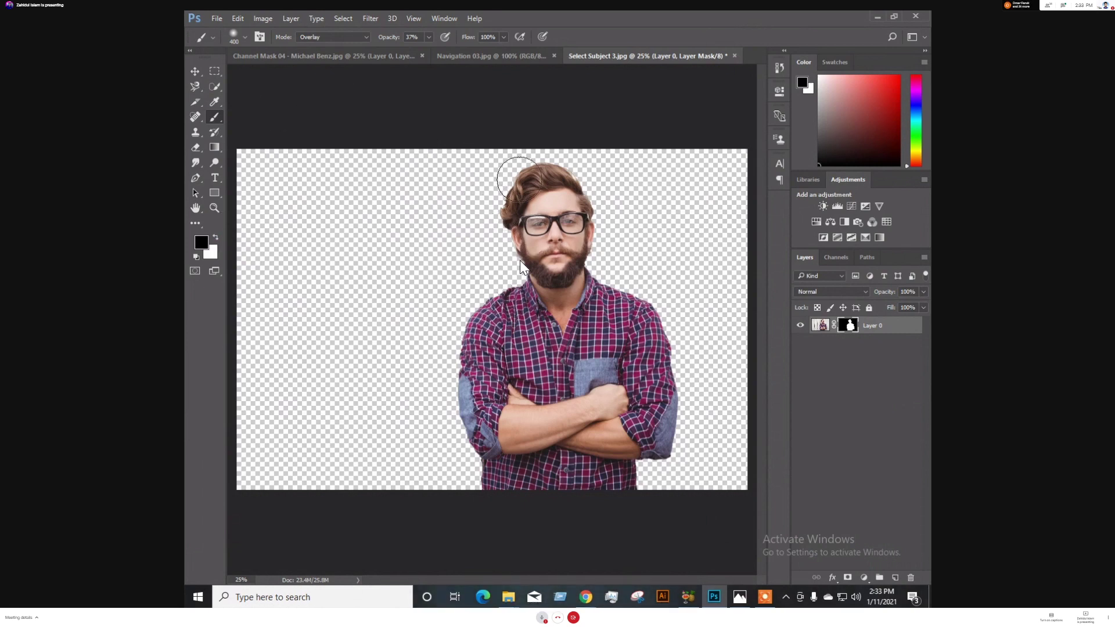
# Activate the layer's image, reset its colours to default black and white, and make the layer mask active again
pyautogui.click(820, 325)
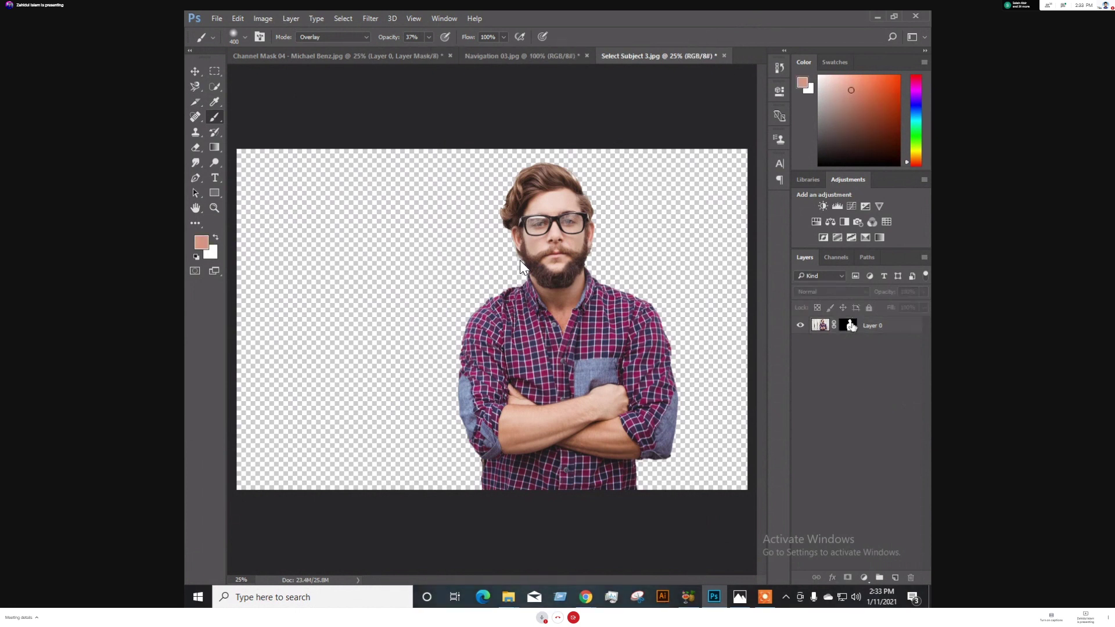
pyautogui.click(849, 325)
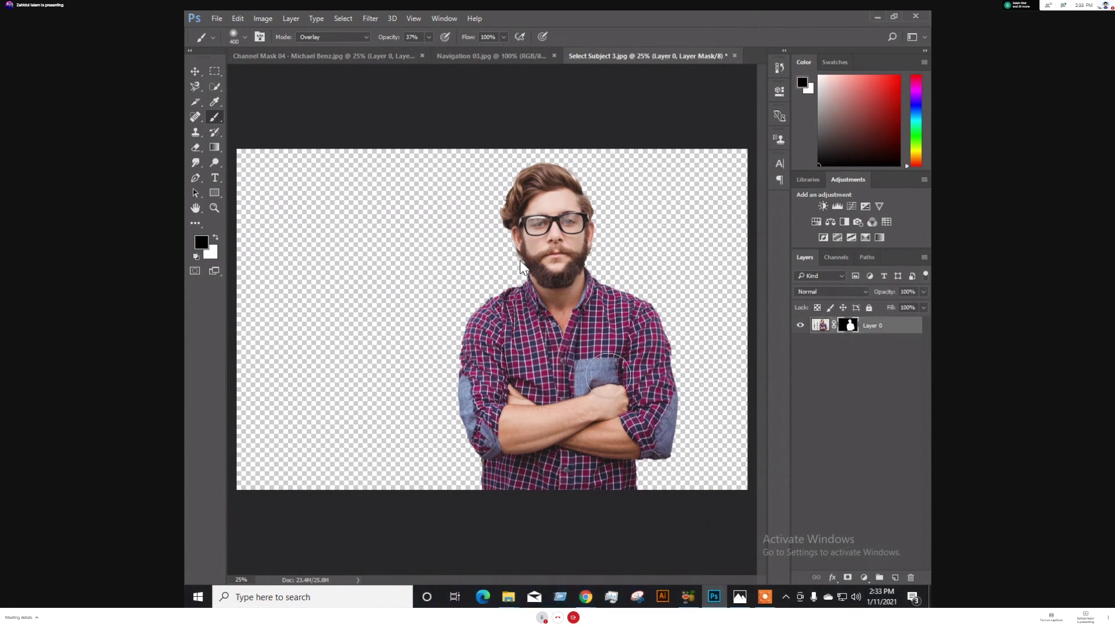
pyautogui.click(819, 324)
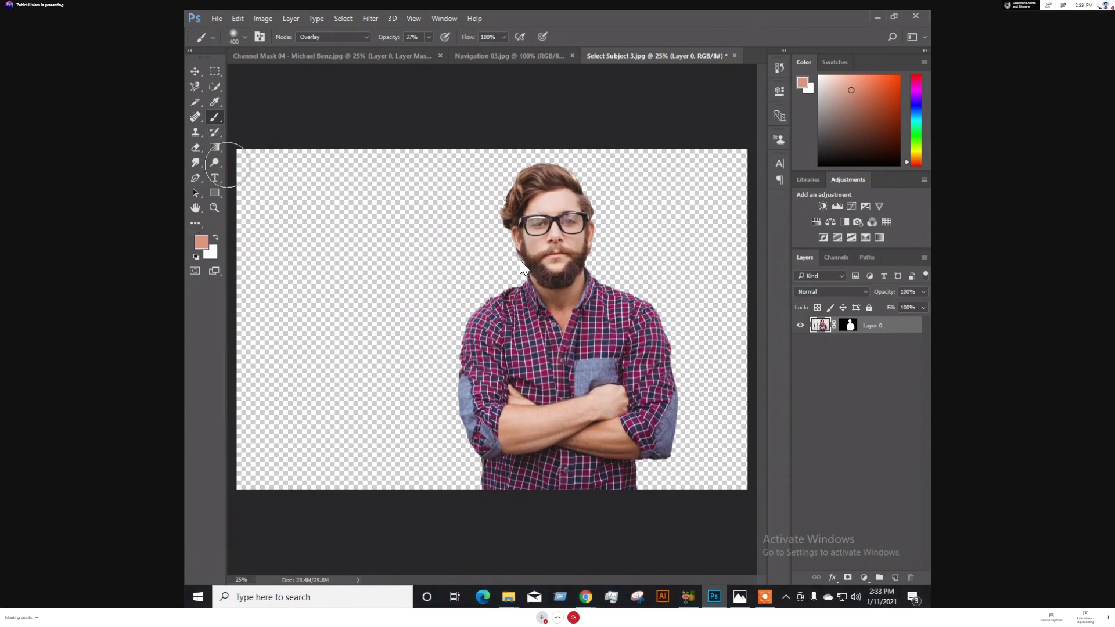
pyautogui.click(196, 257)
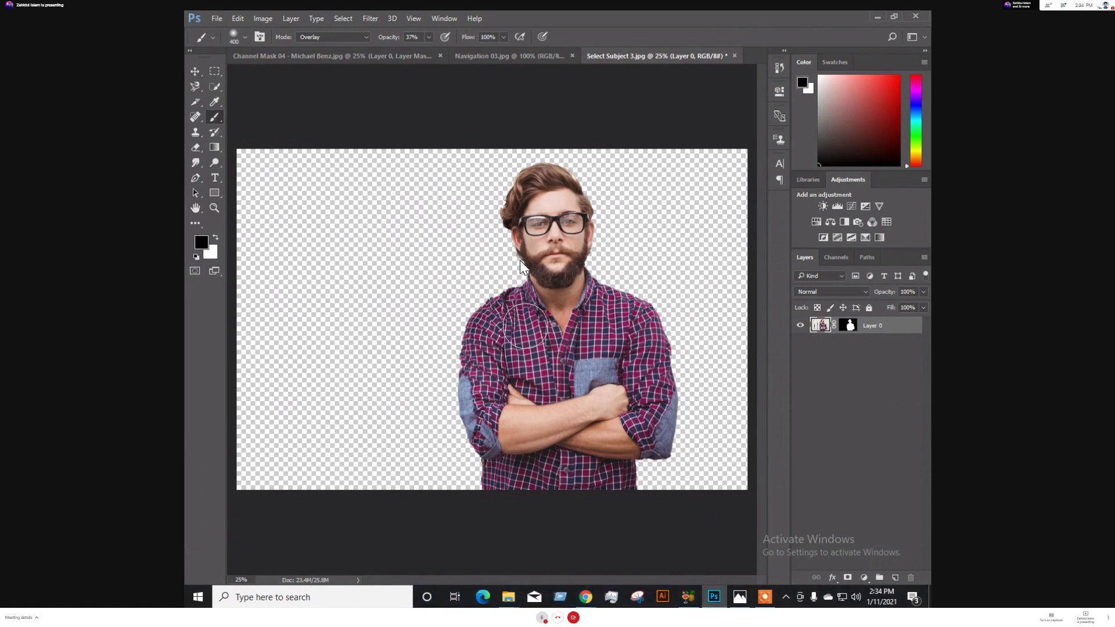
pyautogui.click(848, 327)
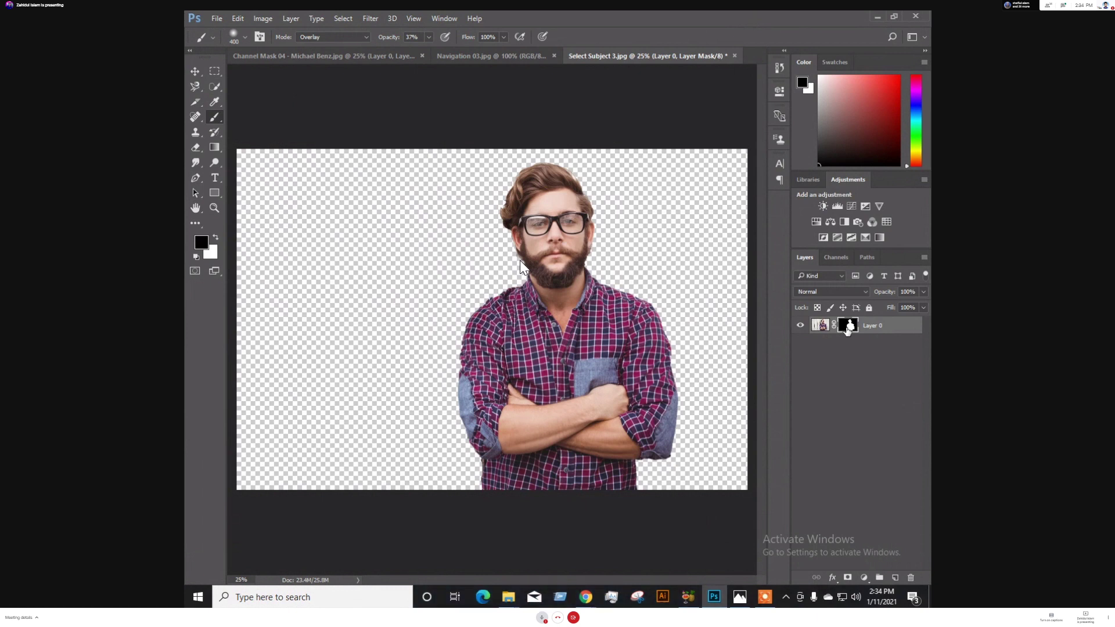
# Disable the layer mask to view the original photo and enable it again
pyautogui.keyDown('shift'); pyautogui.click(847, 326); pyautogui.keyUp('shift')
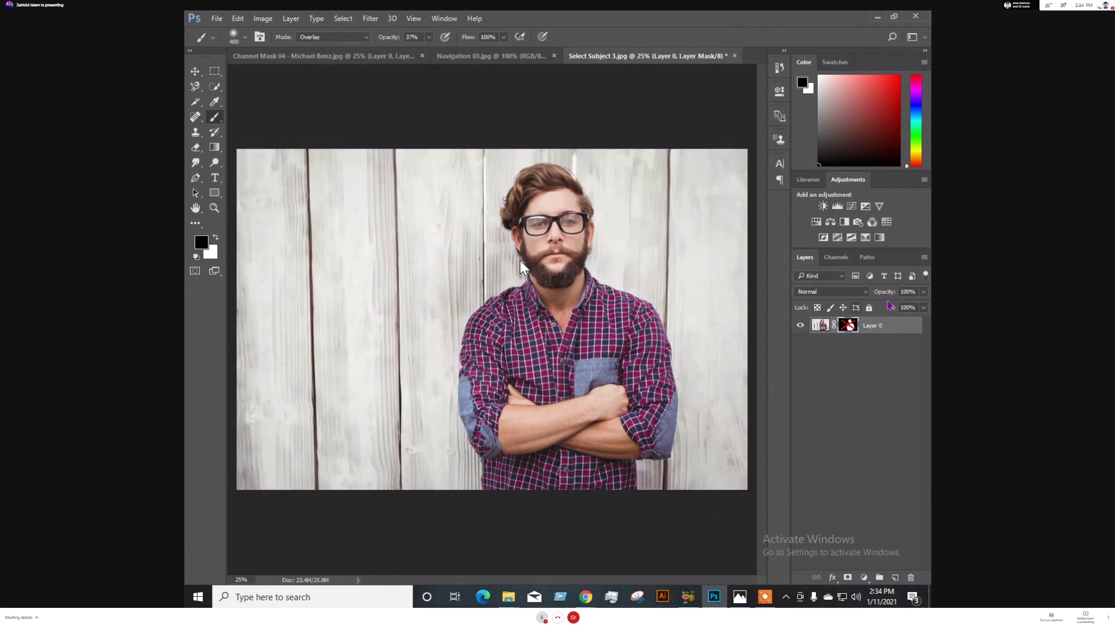
pyautogui.keyDown('shift'); pyautogui.click(845, 327); pyautogui.keyUp('shift')
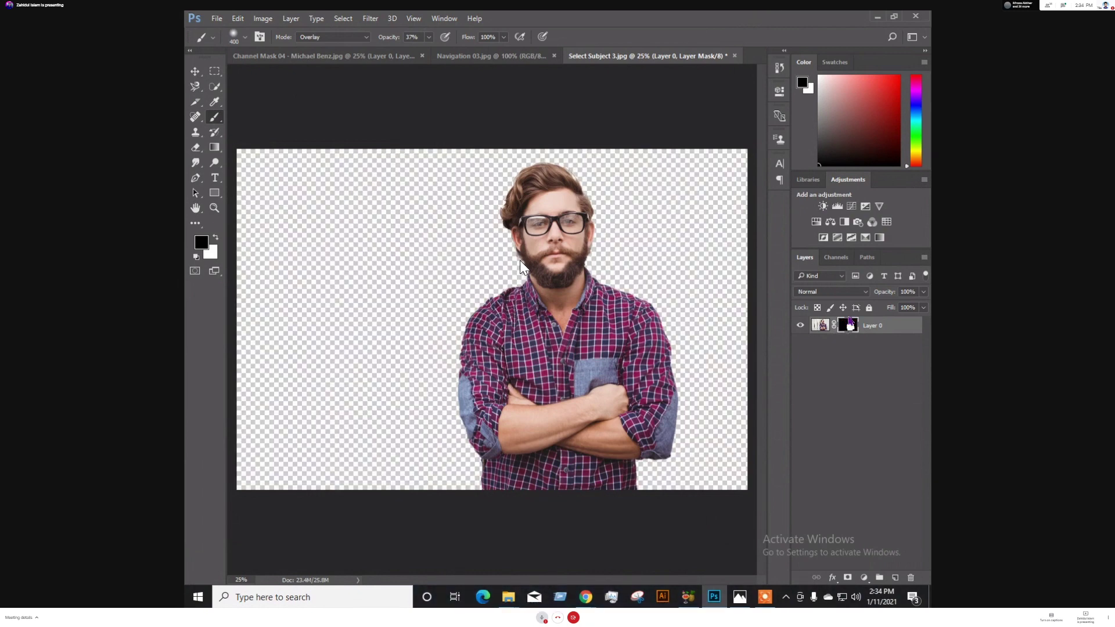
# Return to the masked photo and toggle its layer mask off and on to compare the cutout with the full image
pyautogui.moveTo(586, 597)
pyautogui.click(568, 530)
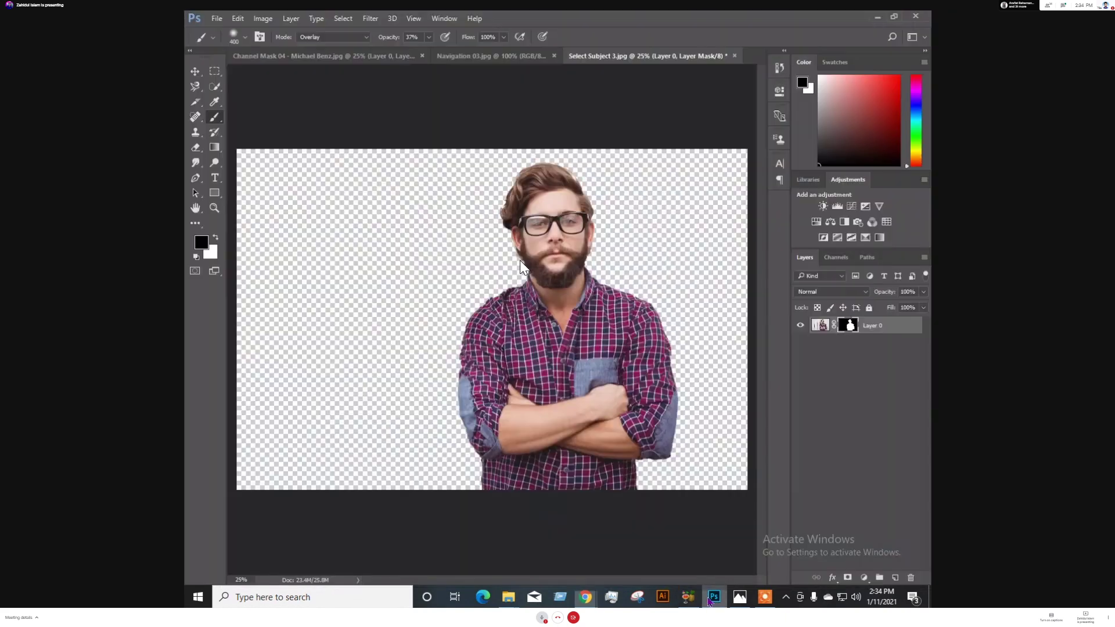
pyautogui.click(714, 597)
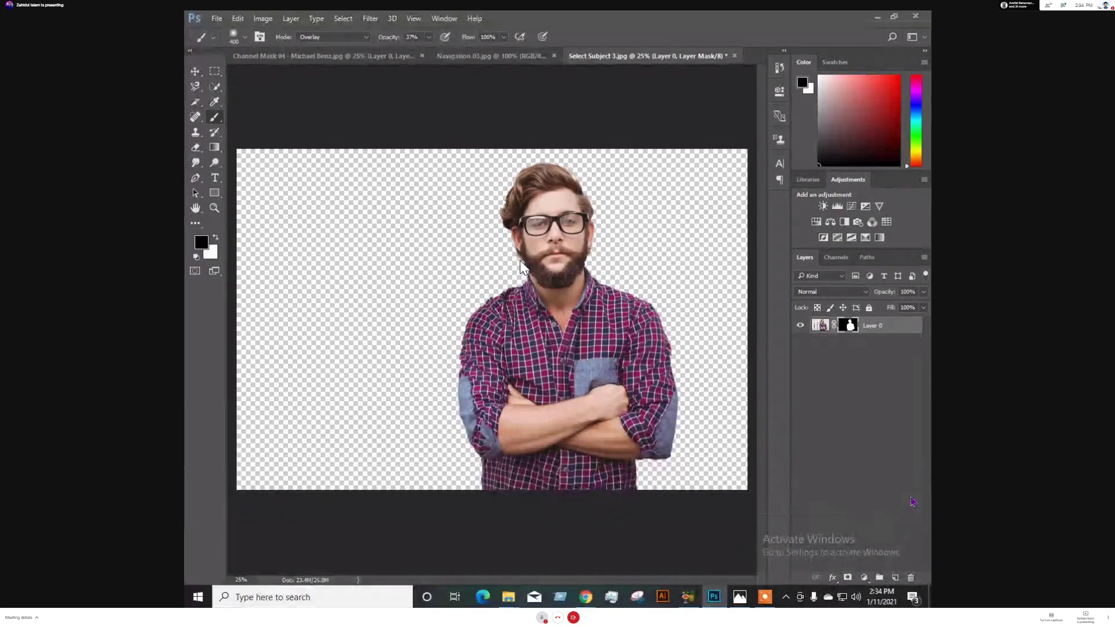
pyautogui.keyDown('shift'); pyautogui.click(850, 326); pyautogui.keyUp('shift')
pyautogui.keyDown('shift'); pyautogui.click(850, 327); pyautogui.keyUp('shift')
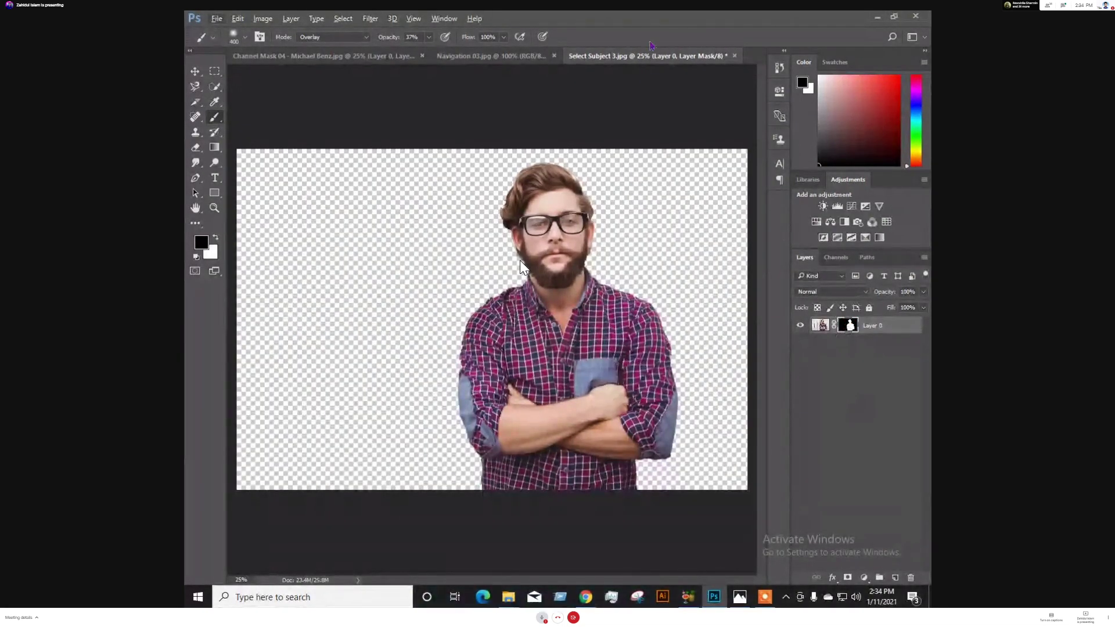
# Switch from the Quick Selection tool to the Crop tool
pyautogui.click(214, 87)
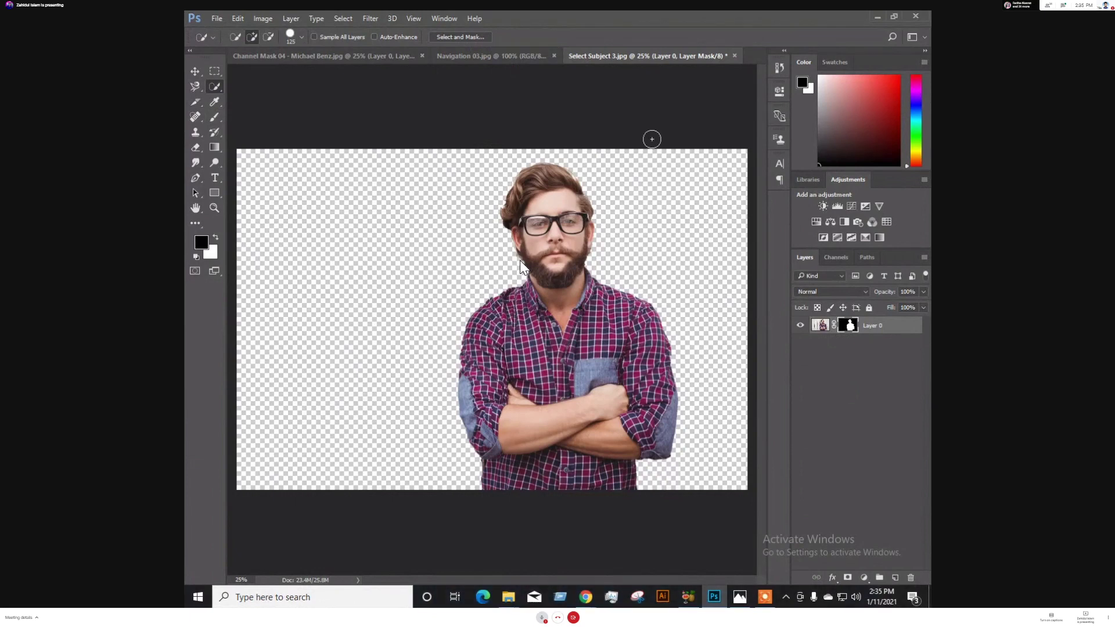
pyautogui.rightClick(196, 103)
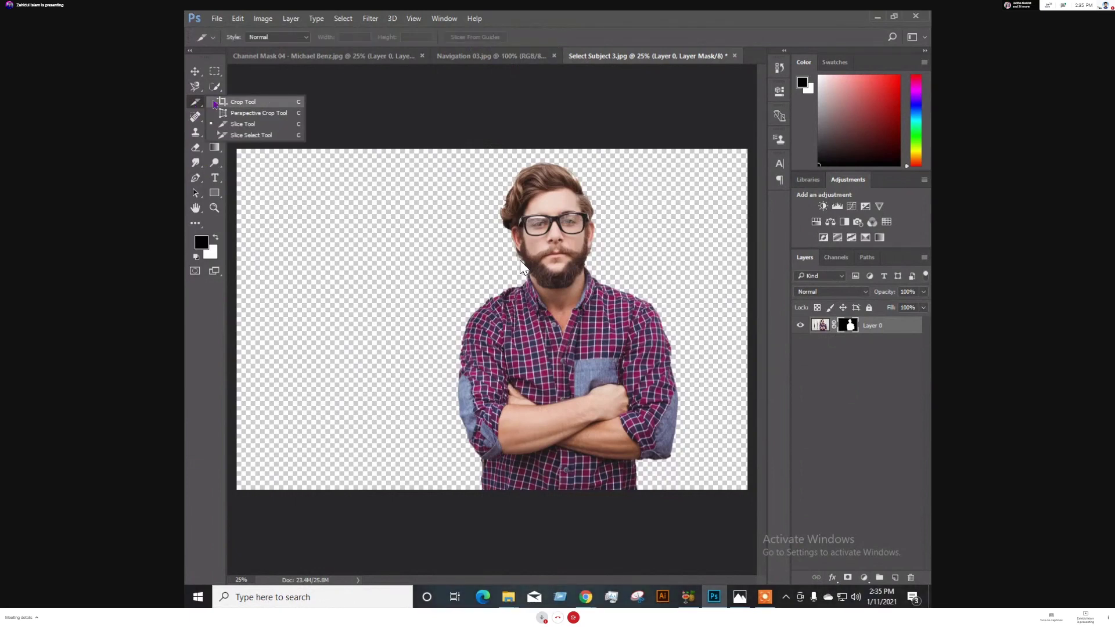
pyautogui.click(244, 102)
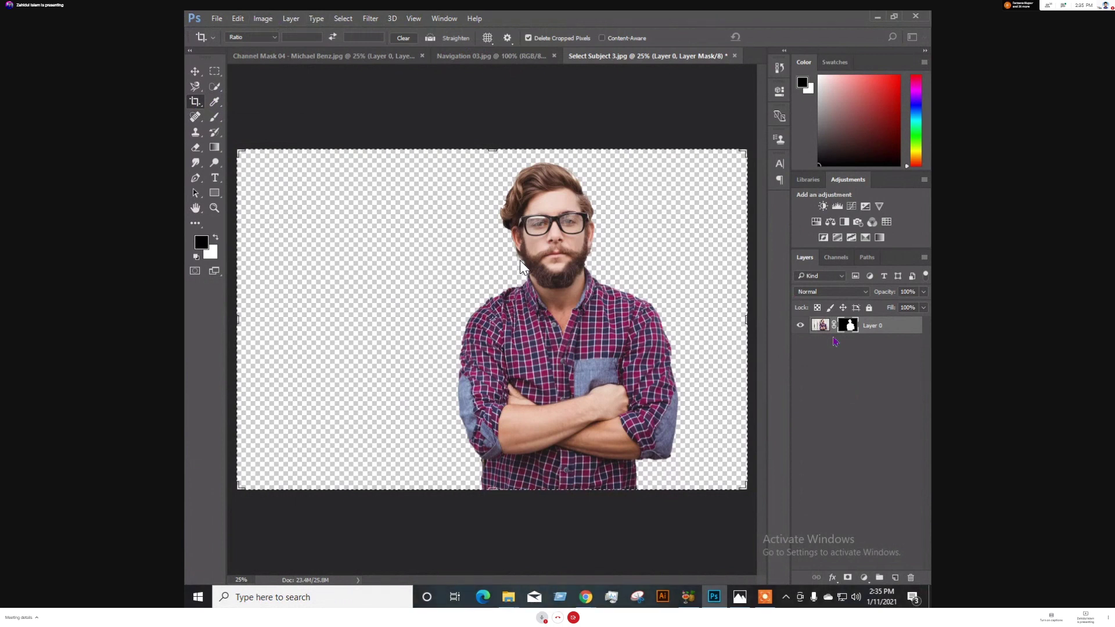
# Try to remove the disabled layer mask by applying it to Layer 0, and undo the removal
pyautogui.keyDown('shift'); pyautogui.click(849, 326); pyautogui.keyUp('shift')
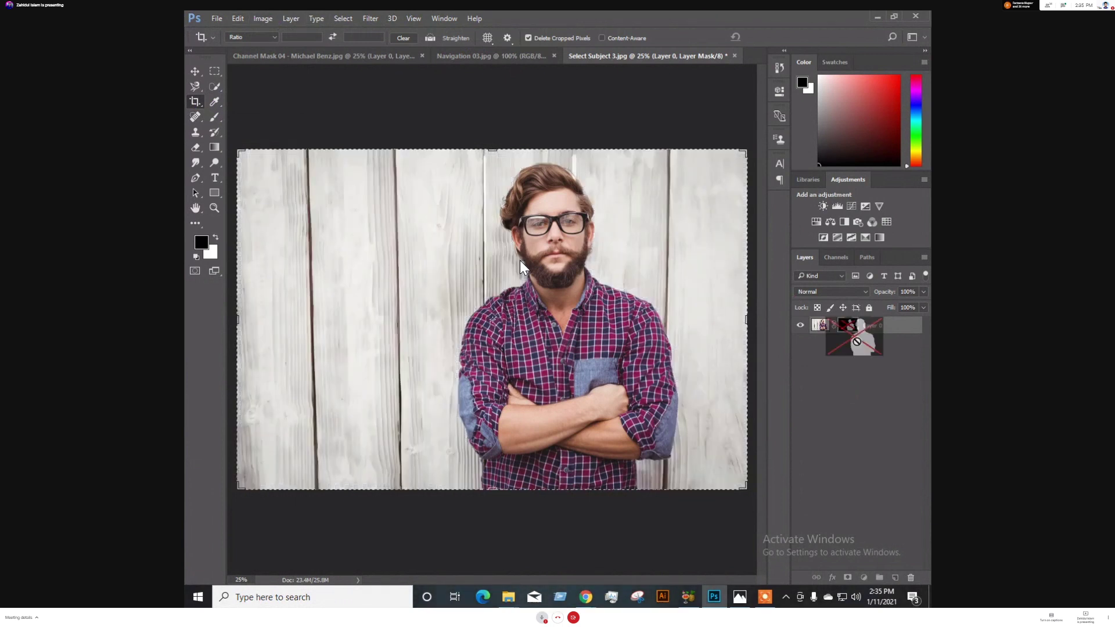
pyautogui.moveTo(874, 355); pyautogui.dragTo(912, 585)
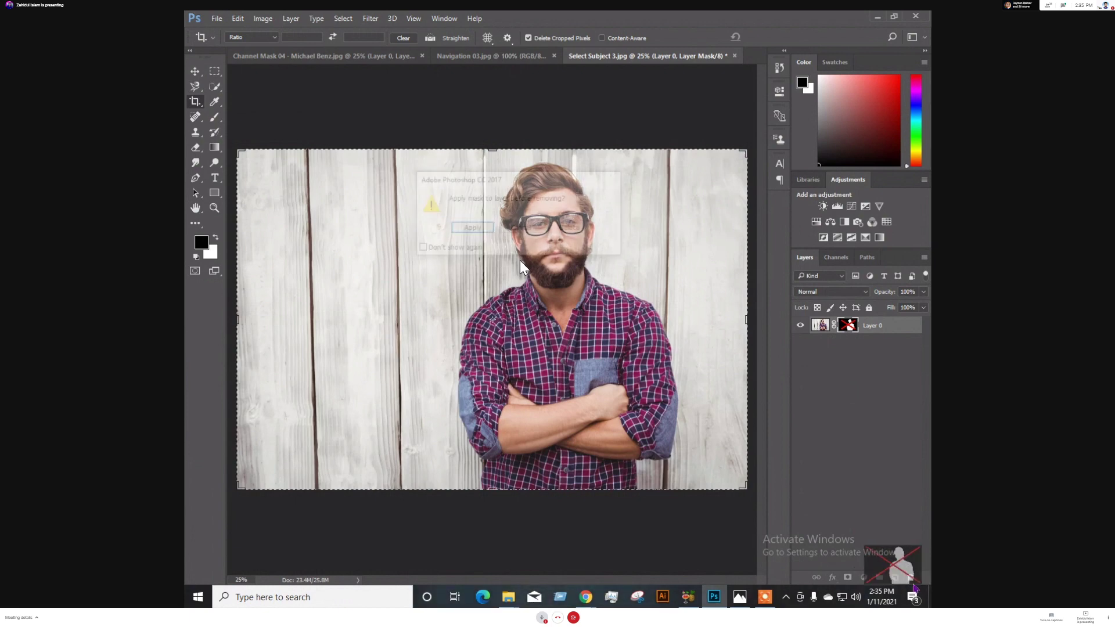
pyautogui.click(475, 230)
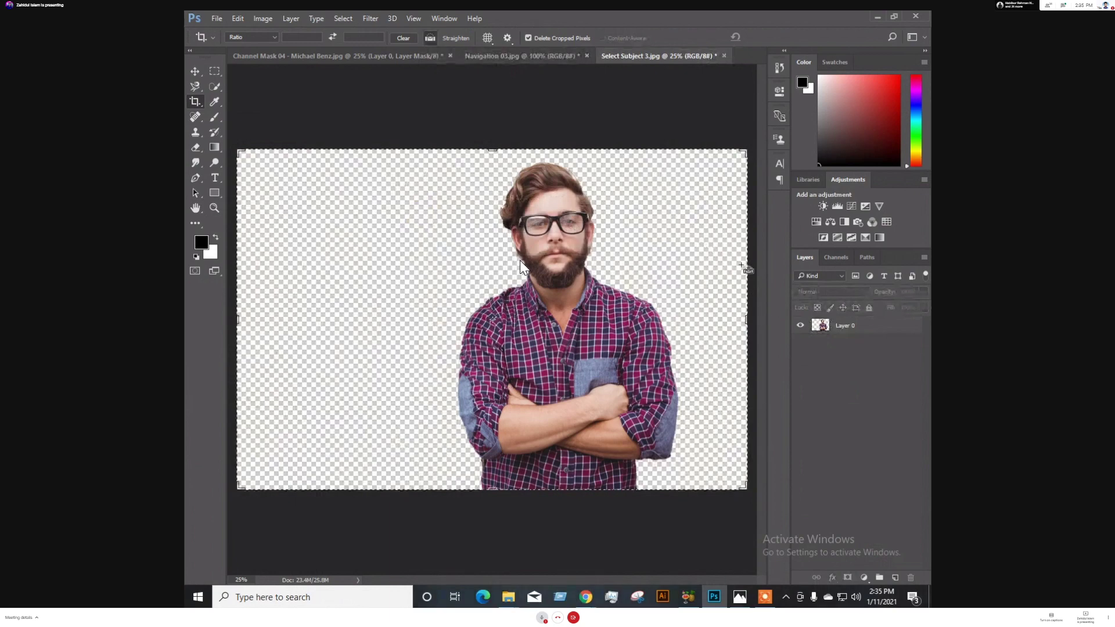
pyautogui.hotkey('ctrl', 'z')
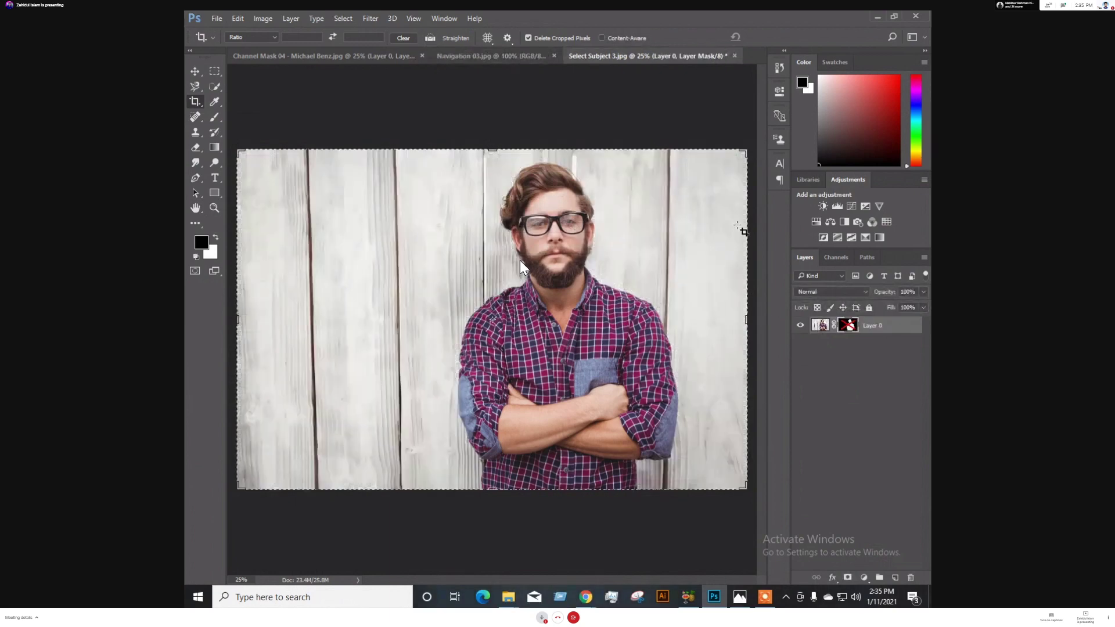
# Revert the photo to its saved version and crop it around the man, trimming both sides and slightly the upper edge
pyautogui.click(217, 19)
pyautogui.click(247, 150)
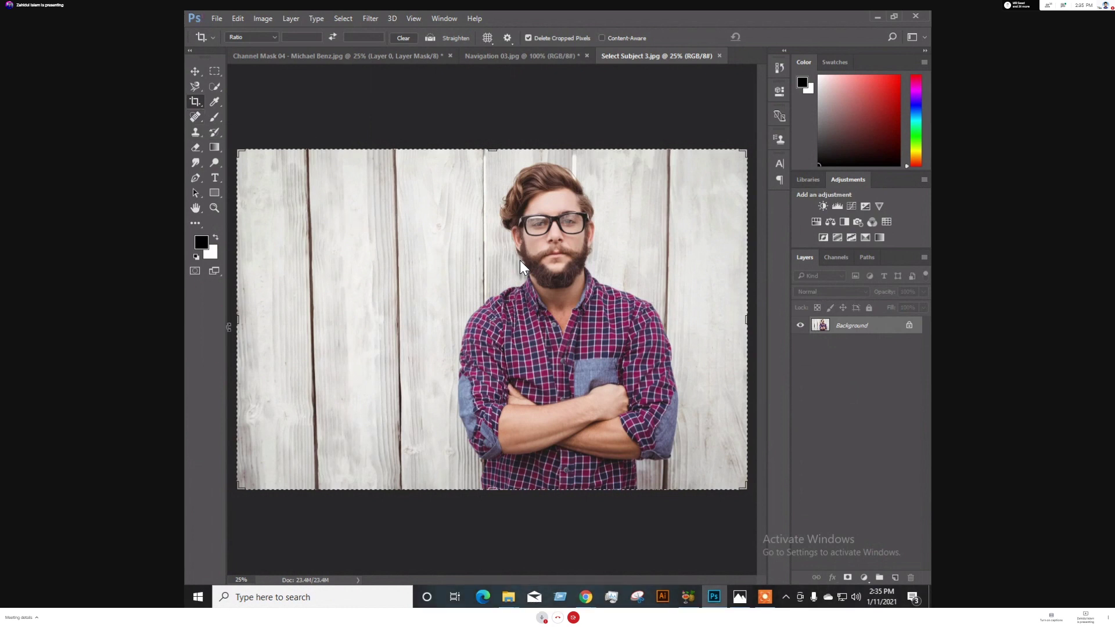
pyautogui.moveTo(235, 323); pyautogui.dragTo(319, 328)
pyautogui.moveTo(664, 319); pyautogui.dragTo(645, 319)
pyautogui.moveTo(493, 150); pyautogui.dragTo(494, 154)
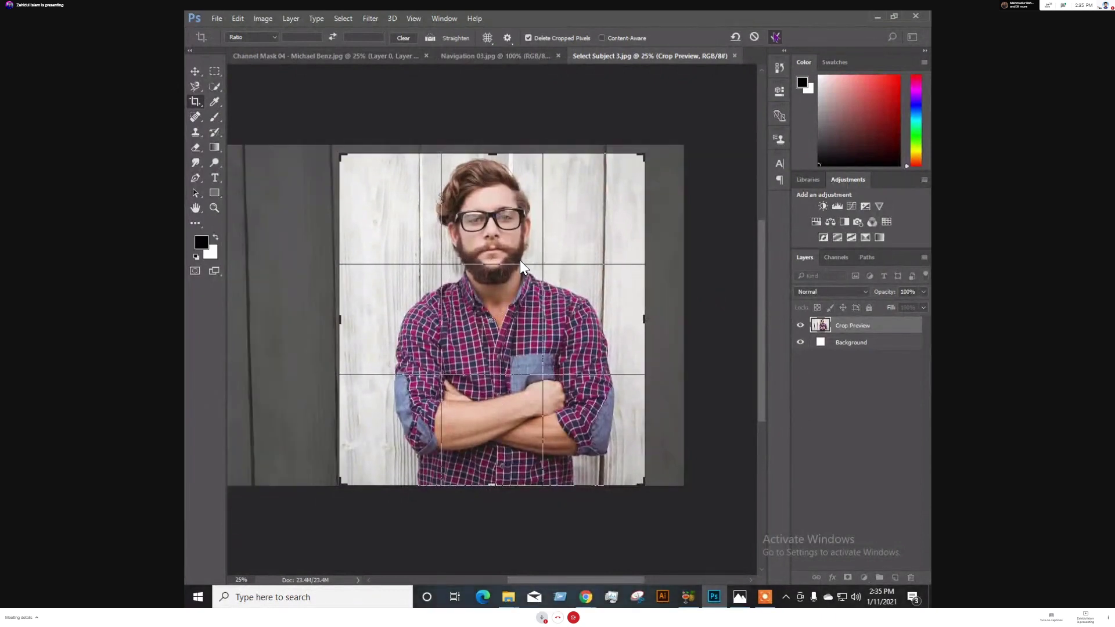
pyautogui.click(776, 36)
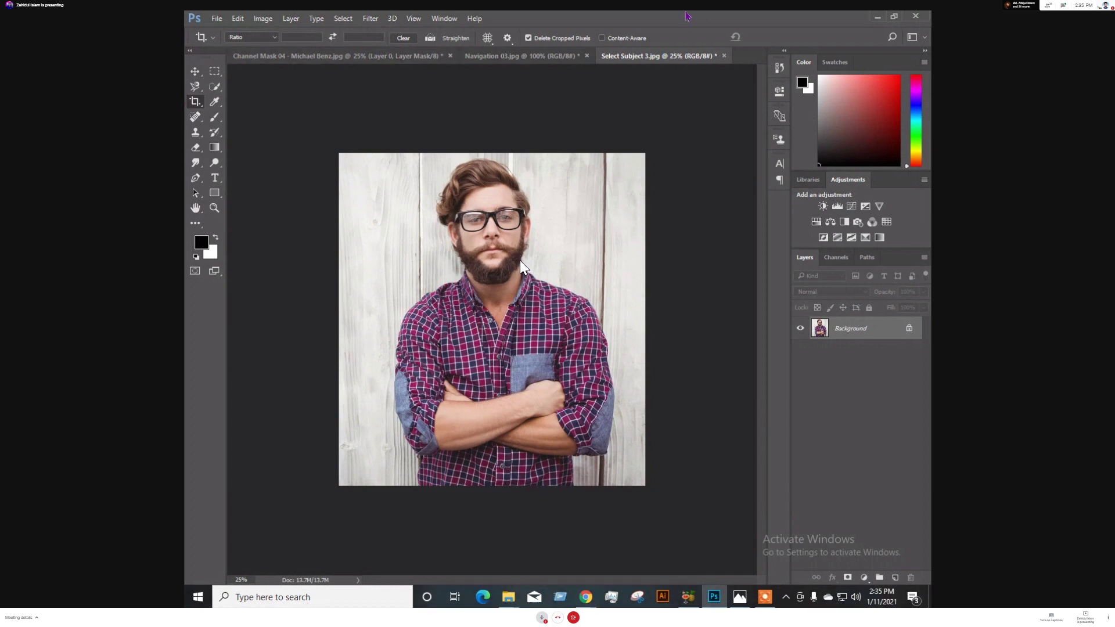
# Switch to the Eyedropper tool and sample the light wooden background beside the man as the foreground colour
pyautogui.click(214, 102)
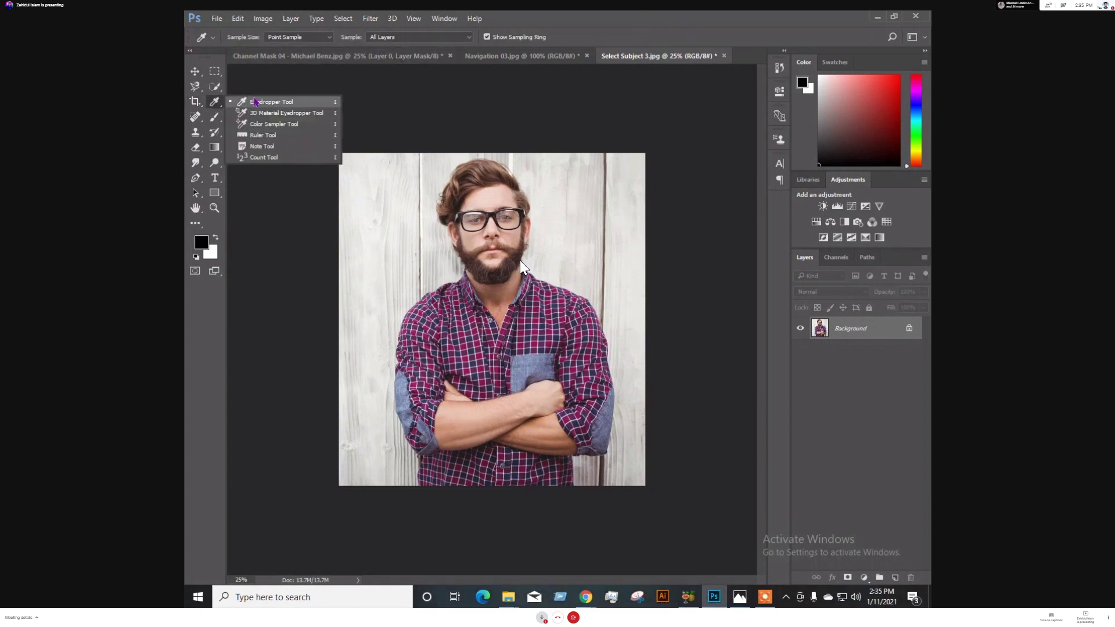
pyautogui.click(218, 104)
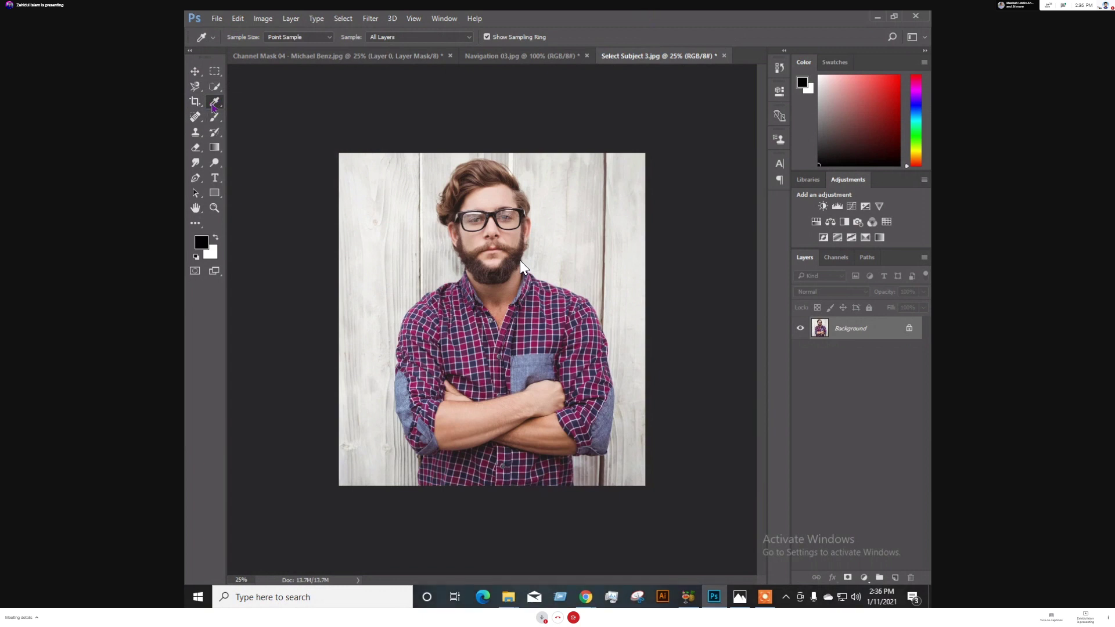
pyautogui.click(214, 103)
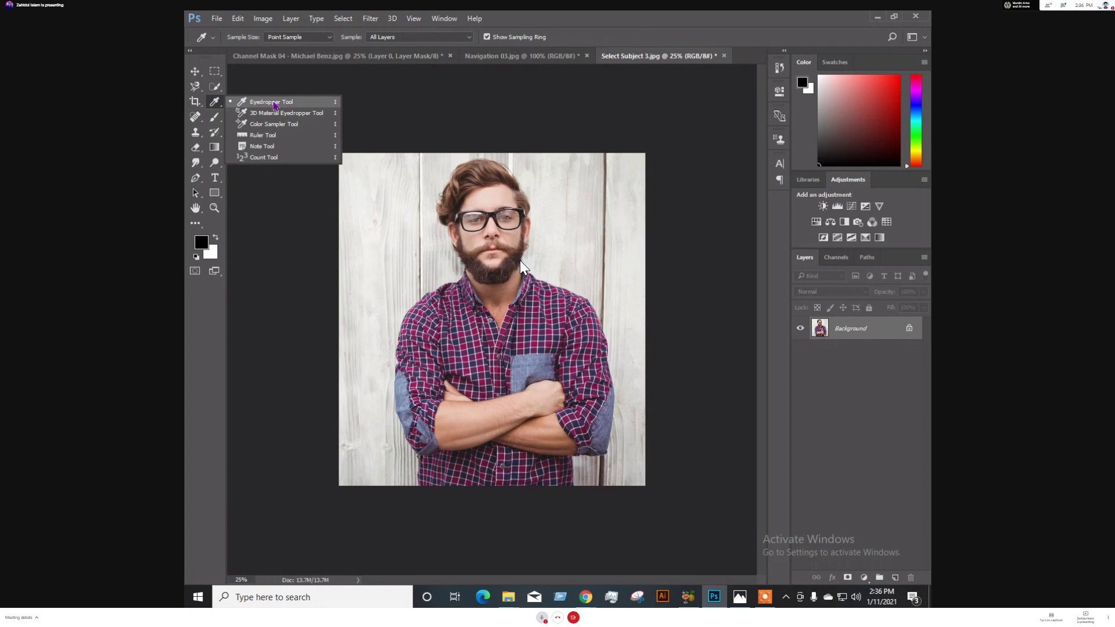
pyautogui.click(274, 105)
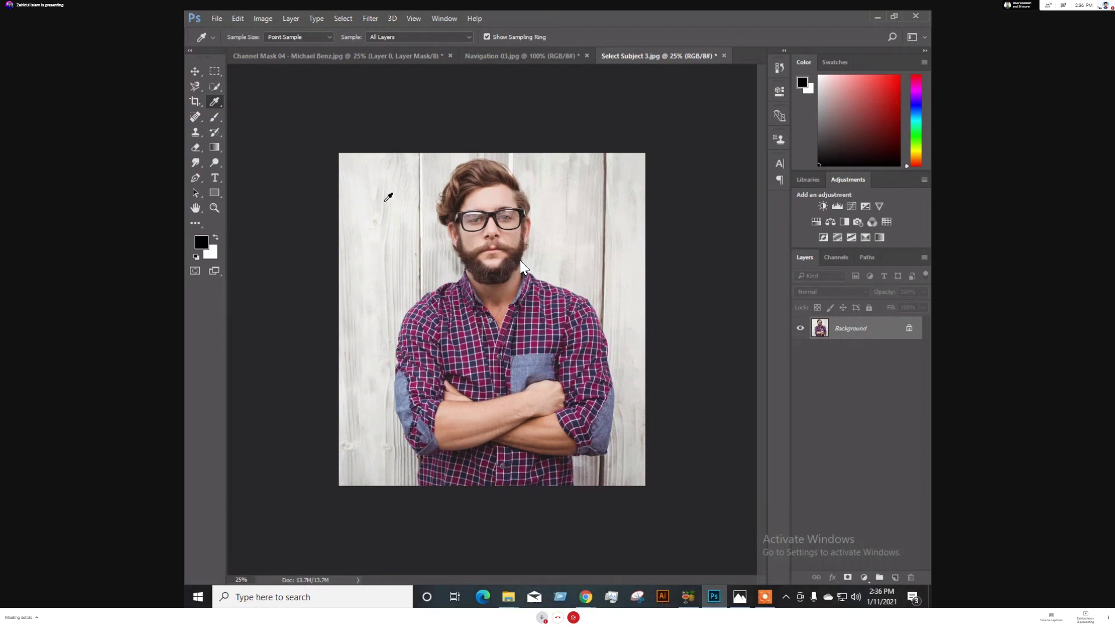
pyautogui.click(386, 200)
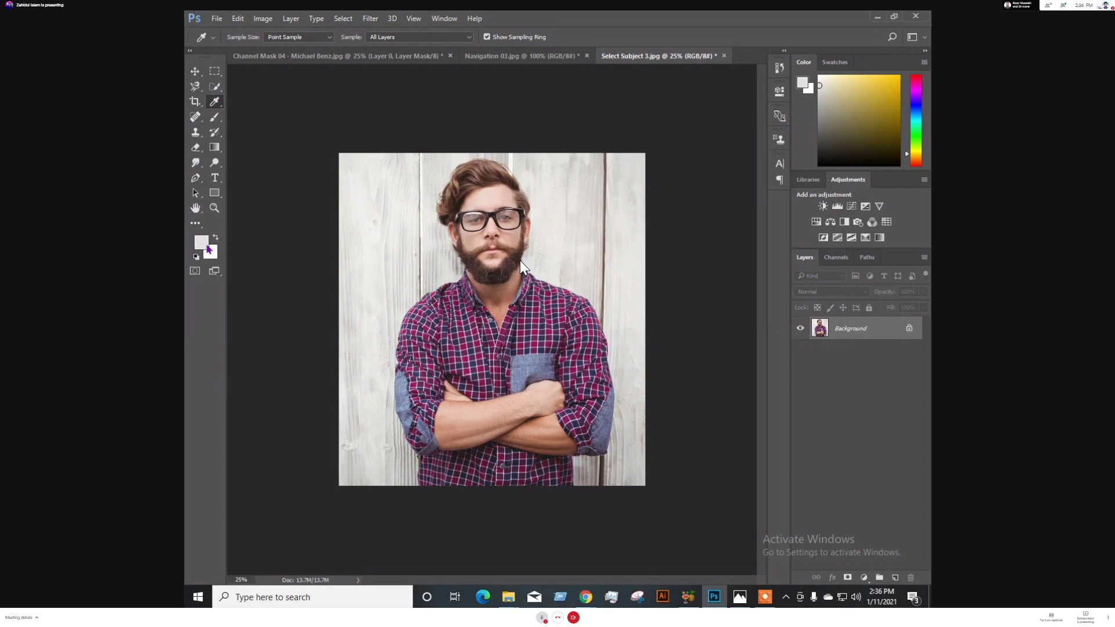
# Sample various foreground colours from the man's skin and checked shirt with the Eyedropper tool
pyautogui.click(494, 201)
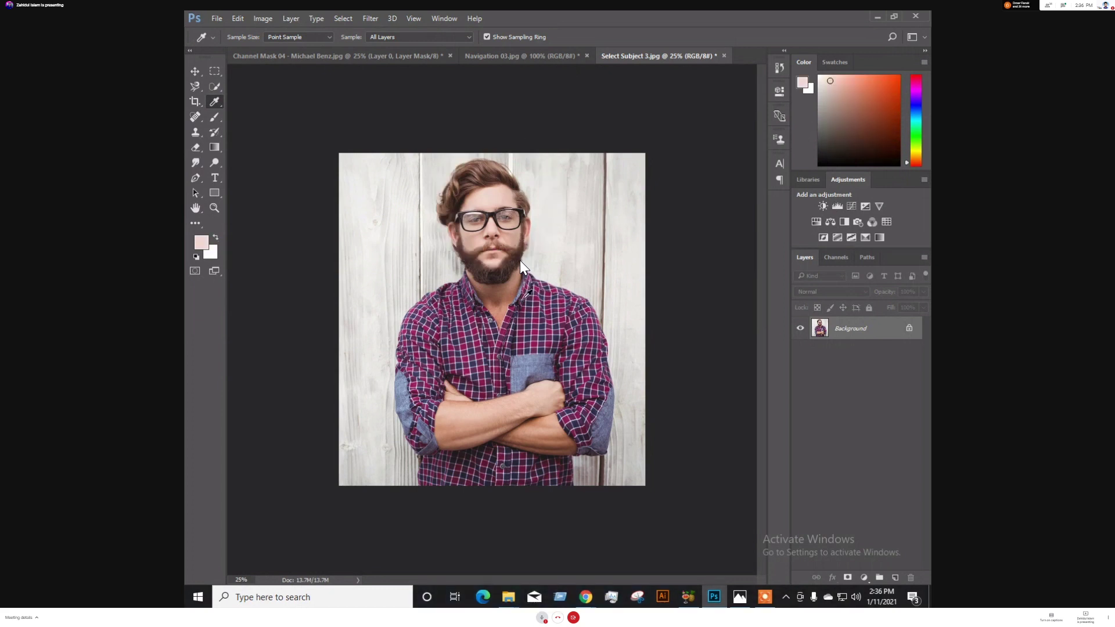
pyautogui.click(532, 311)
pyautogui.click(563, 343)
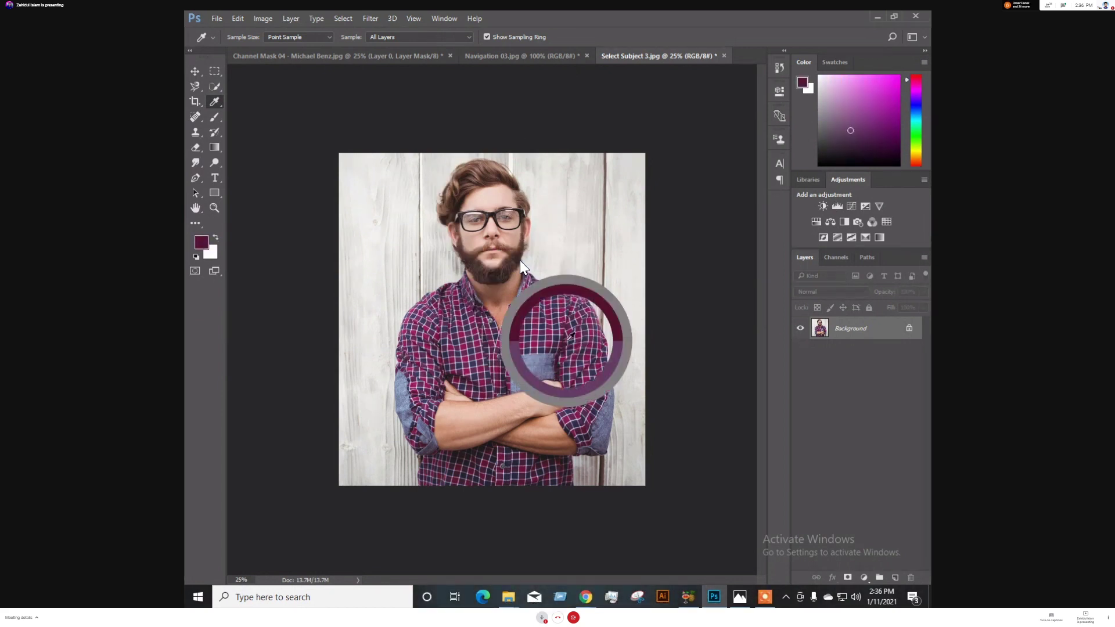
pyautogui.click(500, 403)
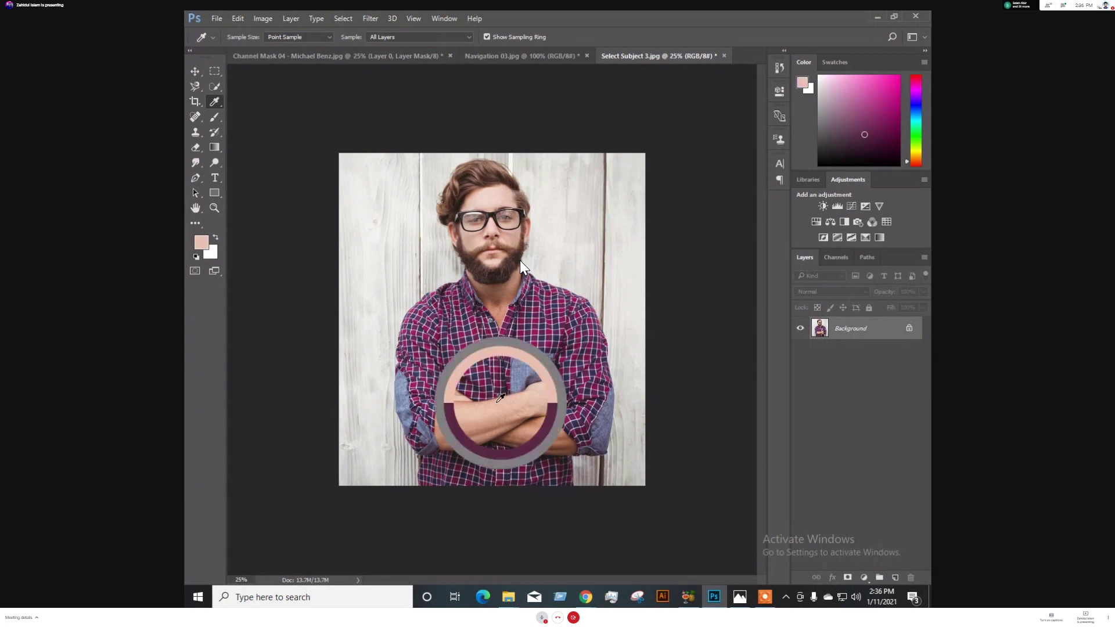
pyautogui.click(431, 336)
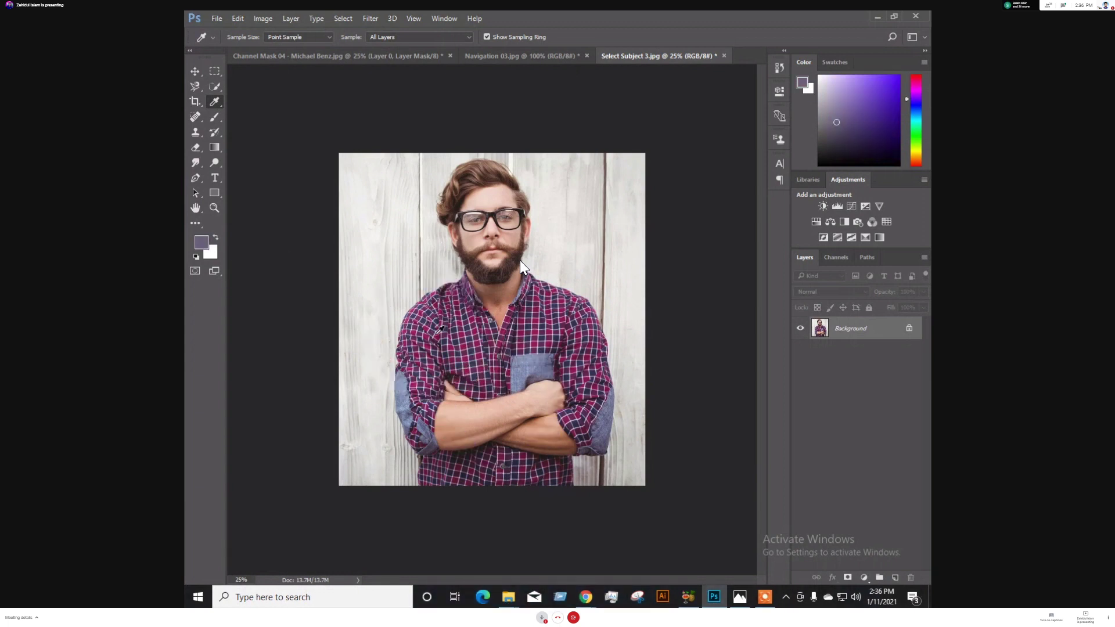
pyautogui.click(442, 333)
pyautogui.click(495, 304)
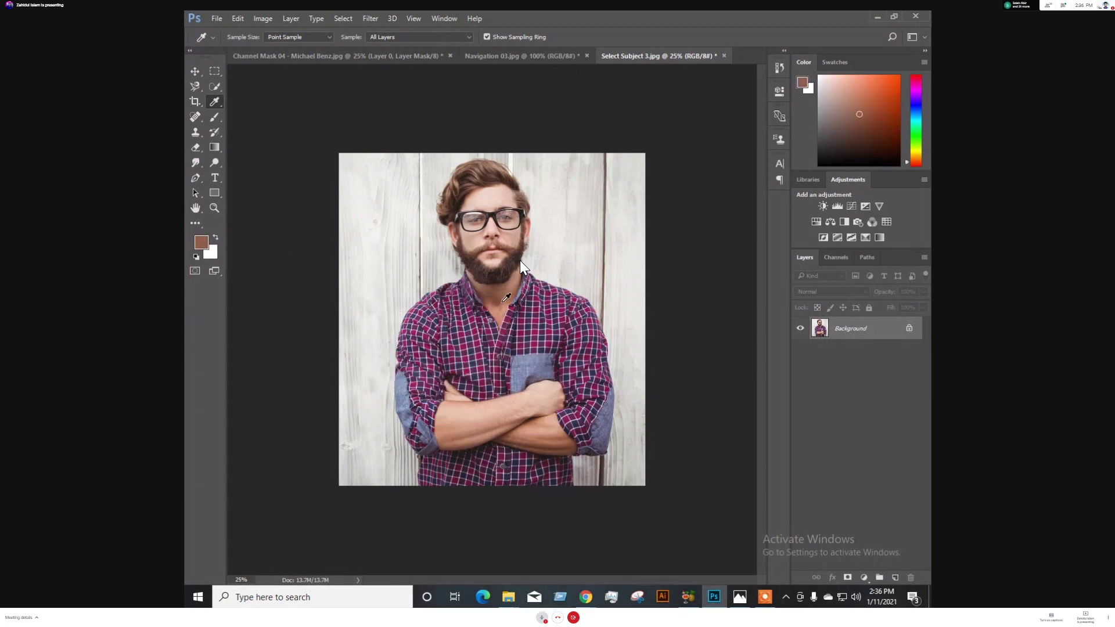
pyautogui.click(495, 395)
pyautogui.click(552, 367)
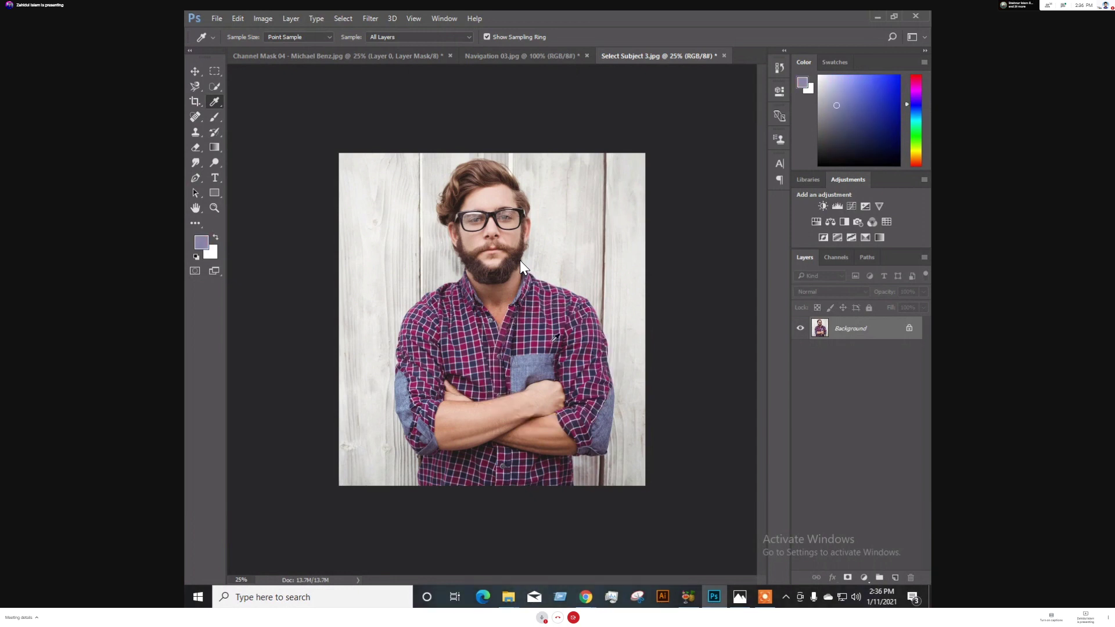
pyautogui.click(431, 355)
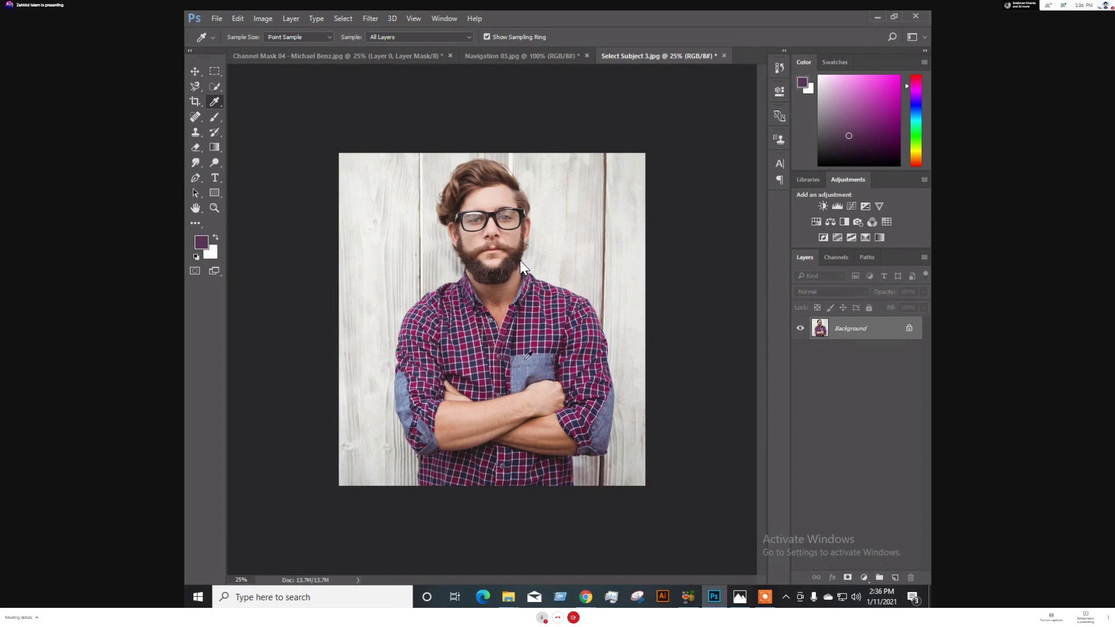
pyautogui.click(559, 320)
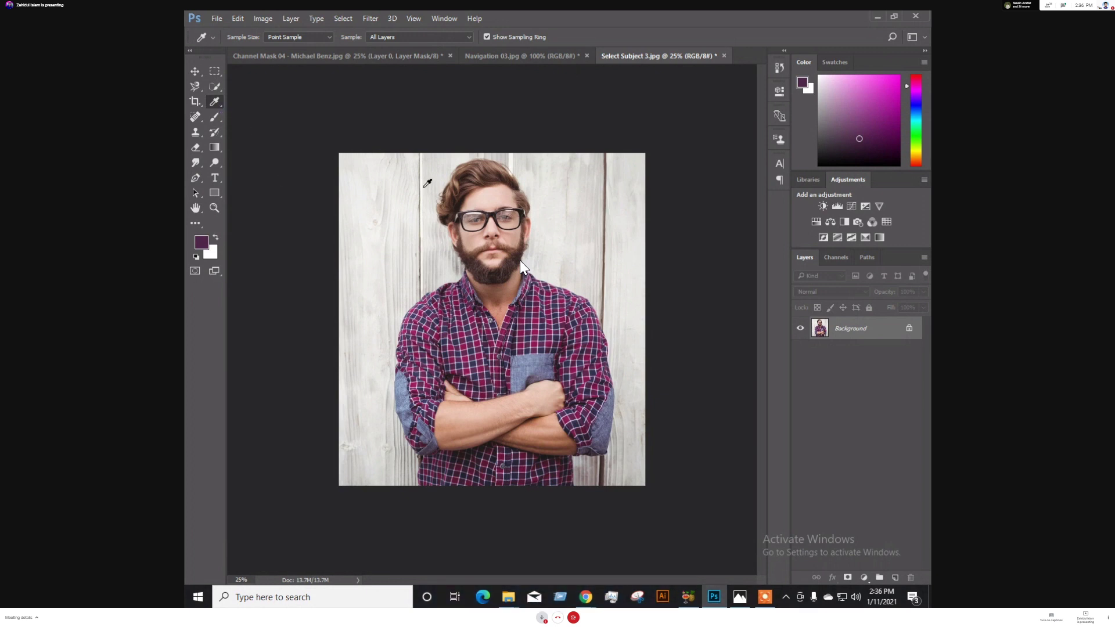
pyautogui.click(586, 343)
# Restore the Photoshop window to a smaller size and sample foreground colours from outside the photo, continuing beyond the window onto the desktop
pyautogui.click(894, 16)
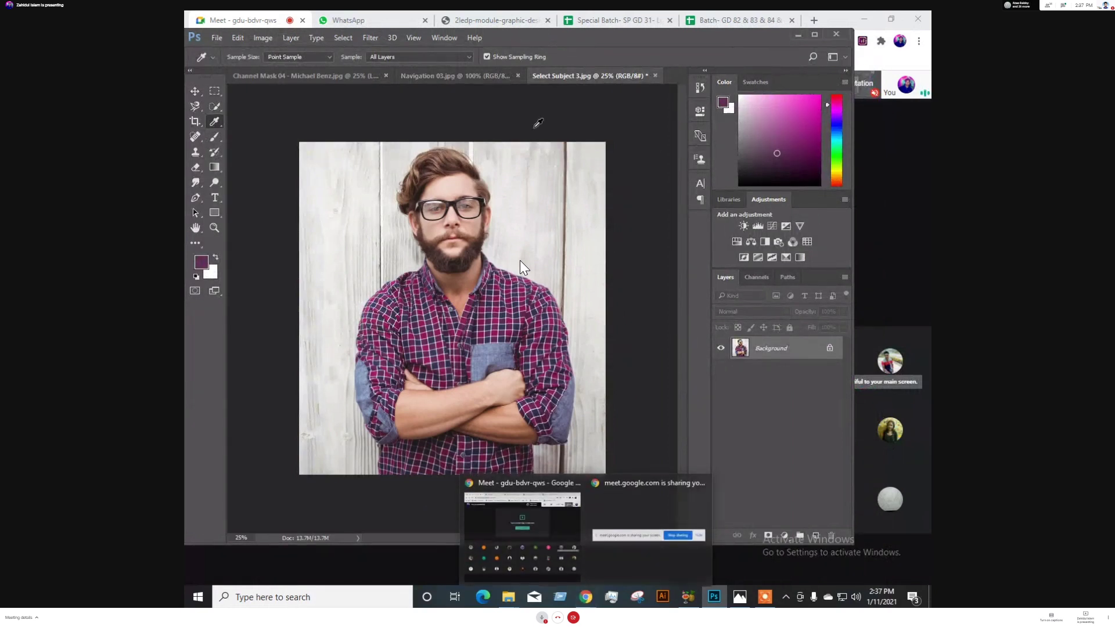
pyautogui.moveTo(595, 599)
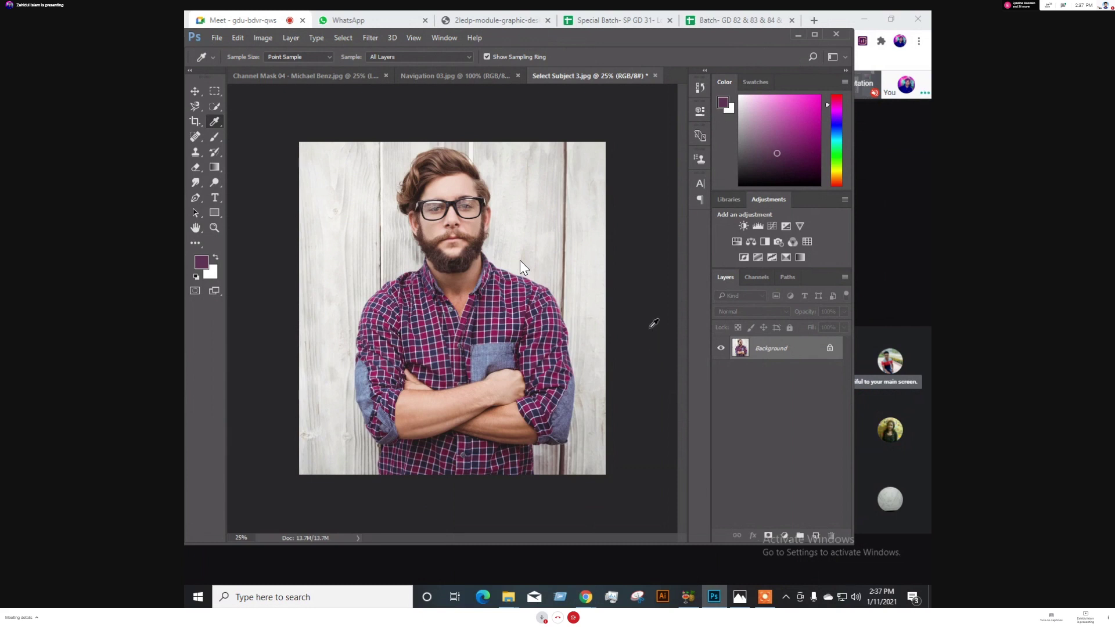
pyautogui.click(654, 323)
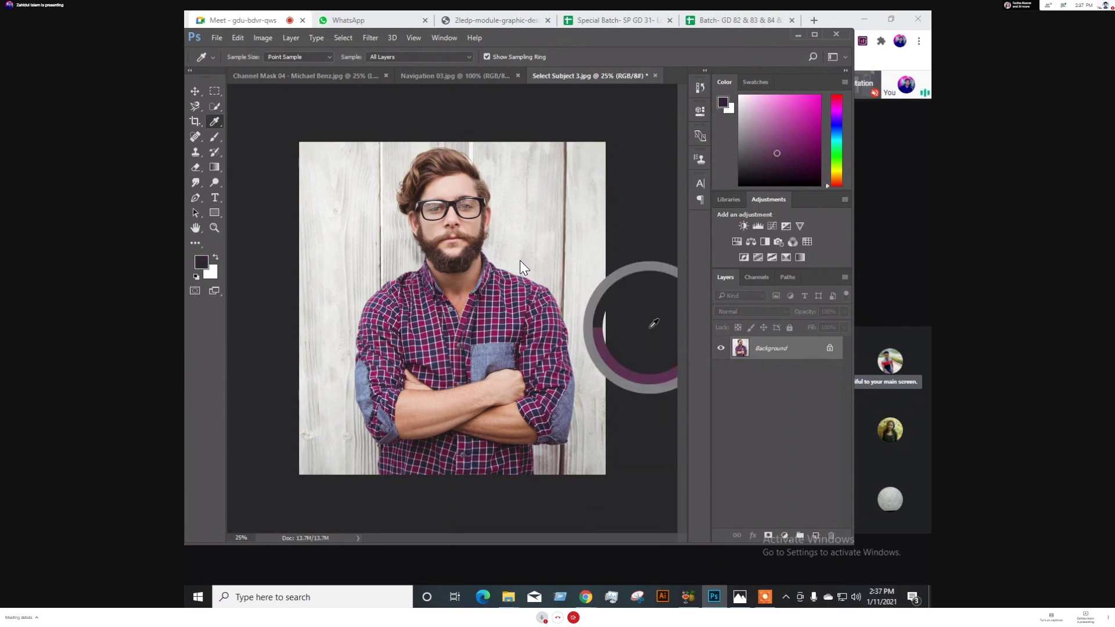
pyautogui.moveTo(653, 324); pyautogui.dragTo(643, 315)
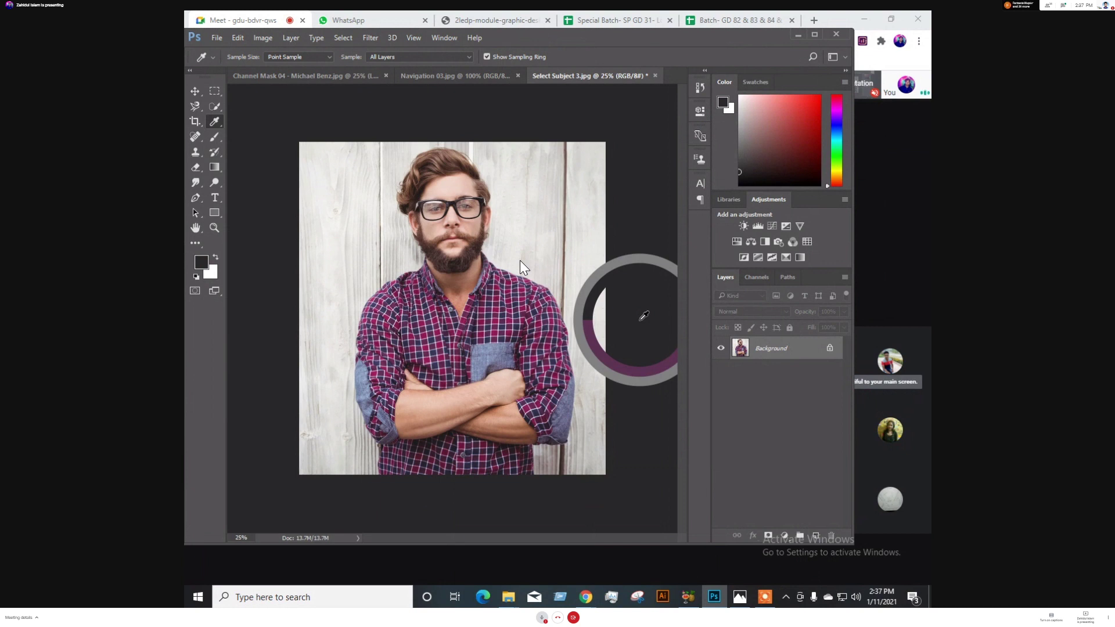
pyautogui.moveTo(644, 316); pyautogui.dragTo(588, 588)
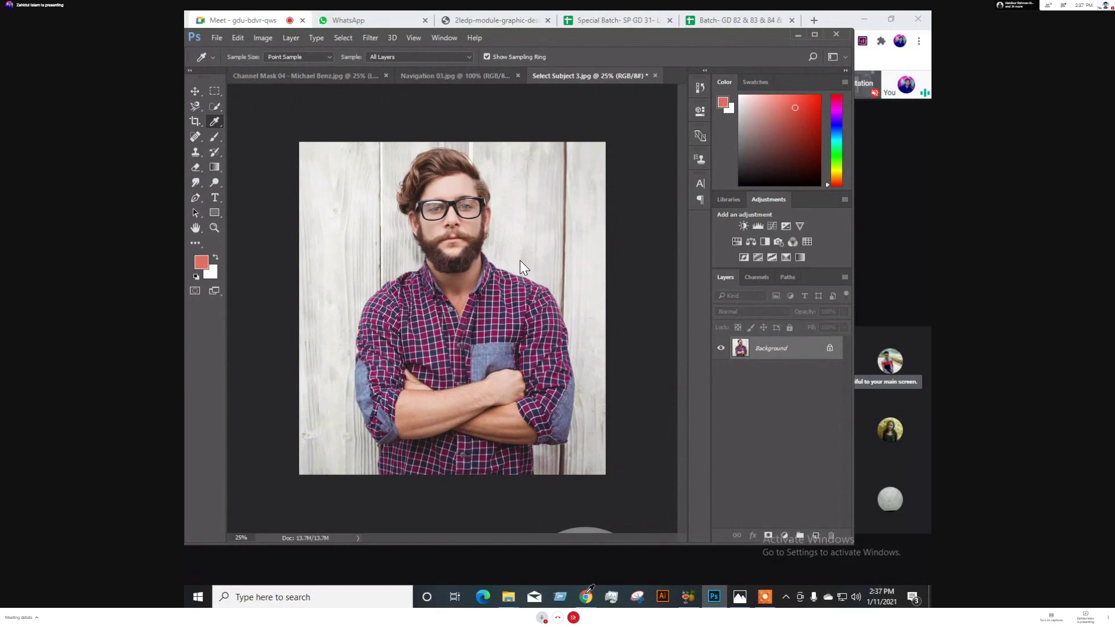
pyautogui.moveTo(589, 588); pyautogui.dragTo(682, 603)
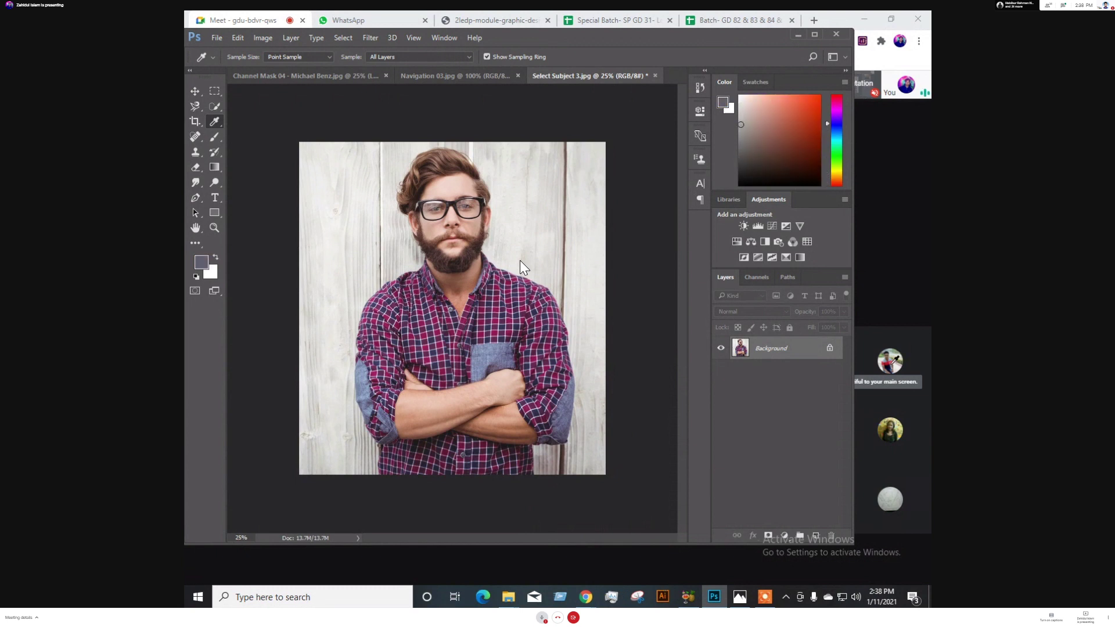
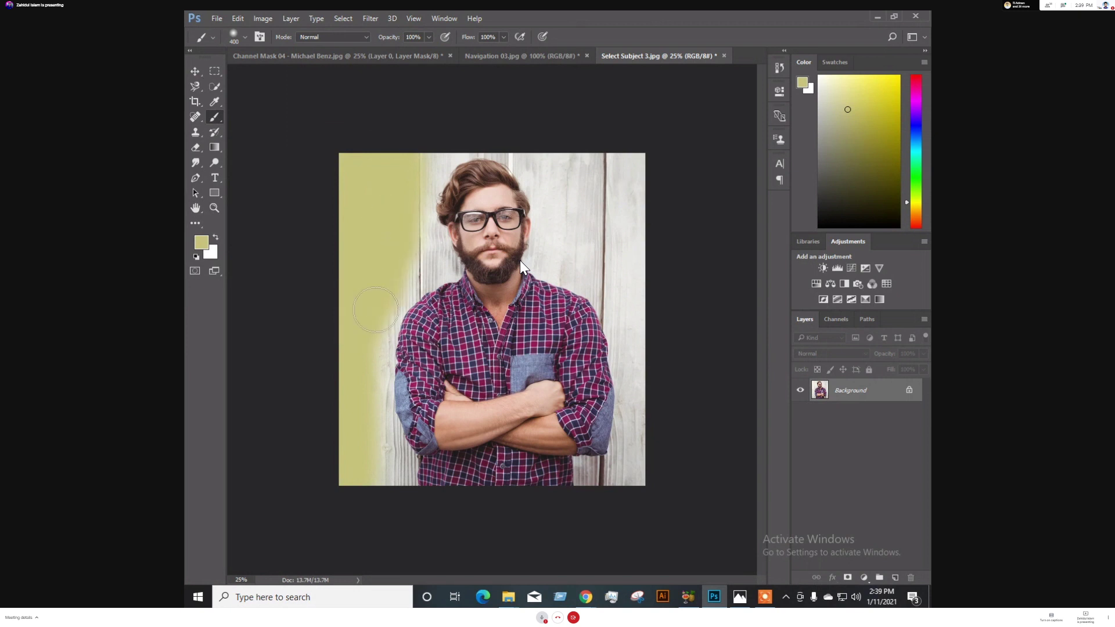
# Try painting the background beside the man with the 400-size brush in the yellow-green foreground colour, and undo the painting
pyautogui.moveTo(376, 325)
pyautogui.mouseDown()
pyautogui.moveTo(410, 285)
pyautogui.moveTo(426, 215)
pyautogui.moveTo(424, 137)
pyautogui.moveTo(411, 252)
pyautogui.moveTo(434, 250)
pyautogui.moveTo(360, 486)
pyautogui.moveTo(542, 114)
pyautogui.mouseUp()
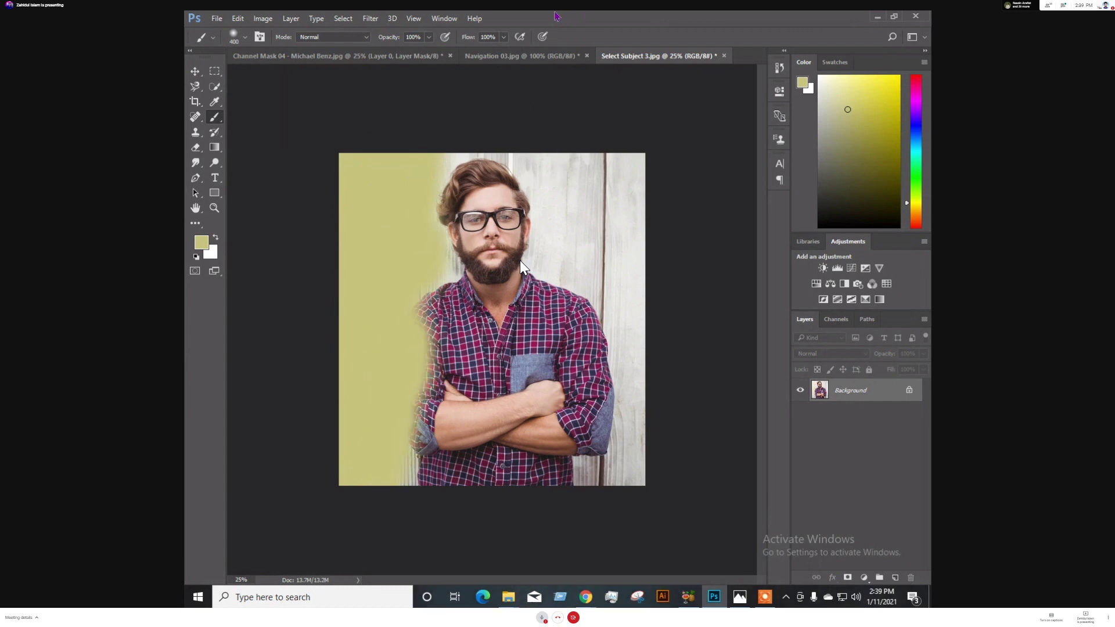
pyautogui.hotkey('ctrl', 'z')
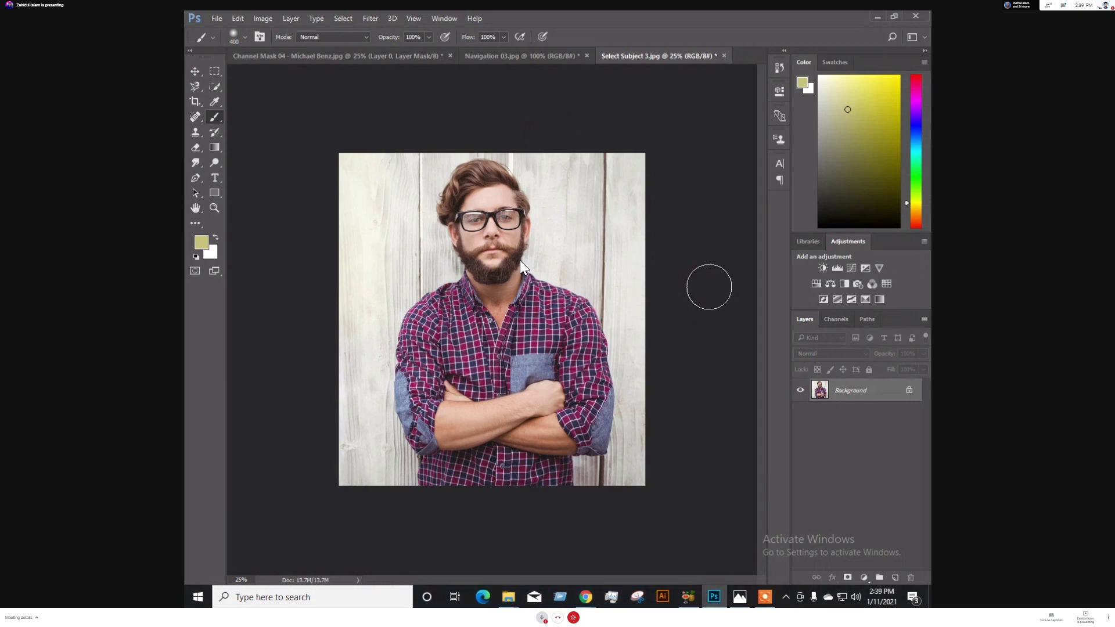
pyautogui.click(342, 36)
pyautogui.click(329, 50)
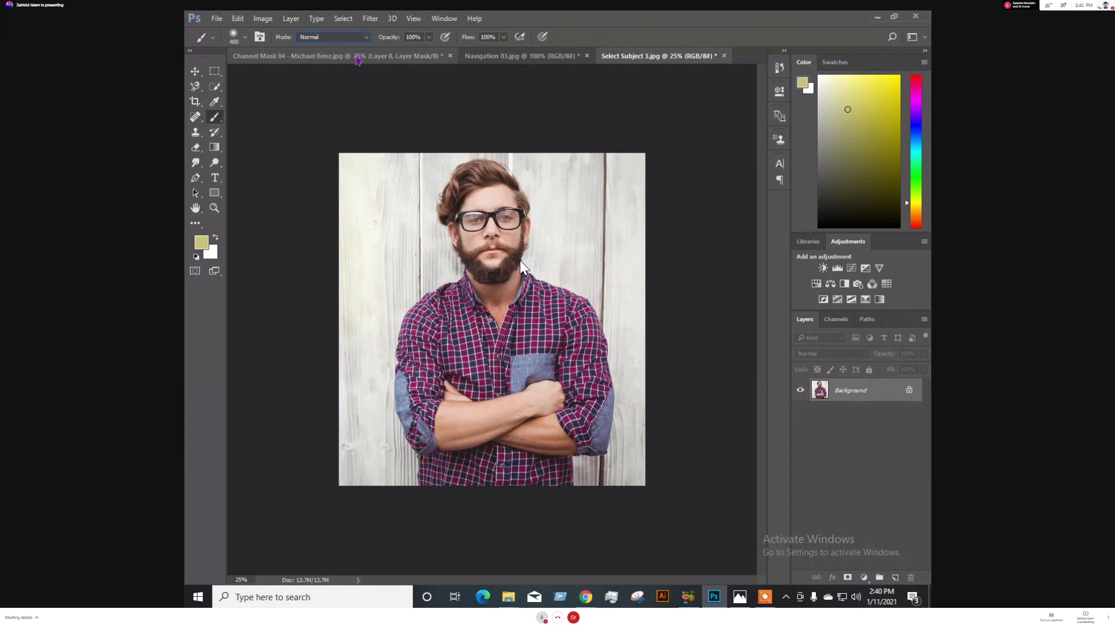
pyautogui.click(196, 133)
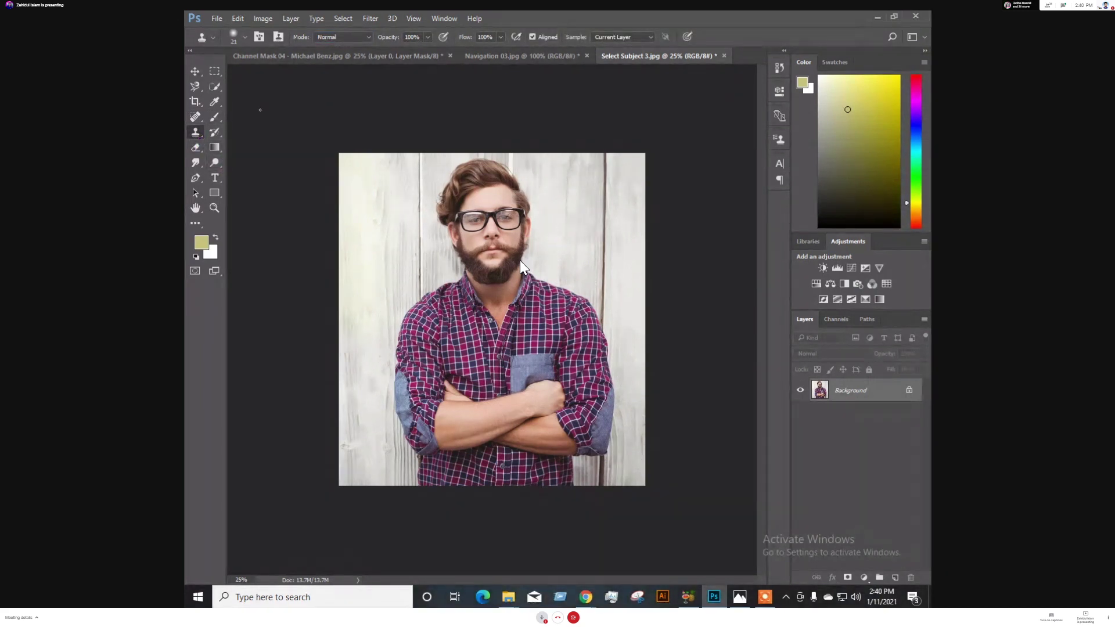
pyautogui.click(215, 137)
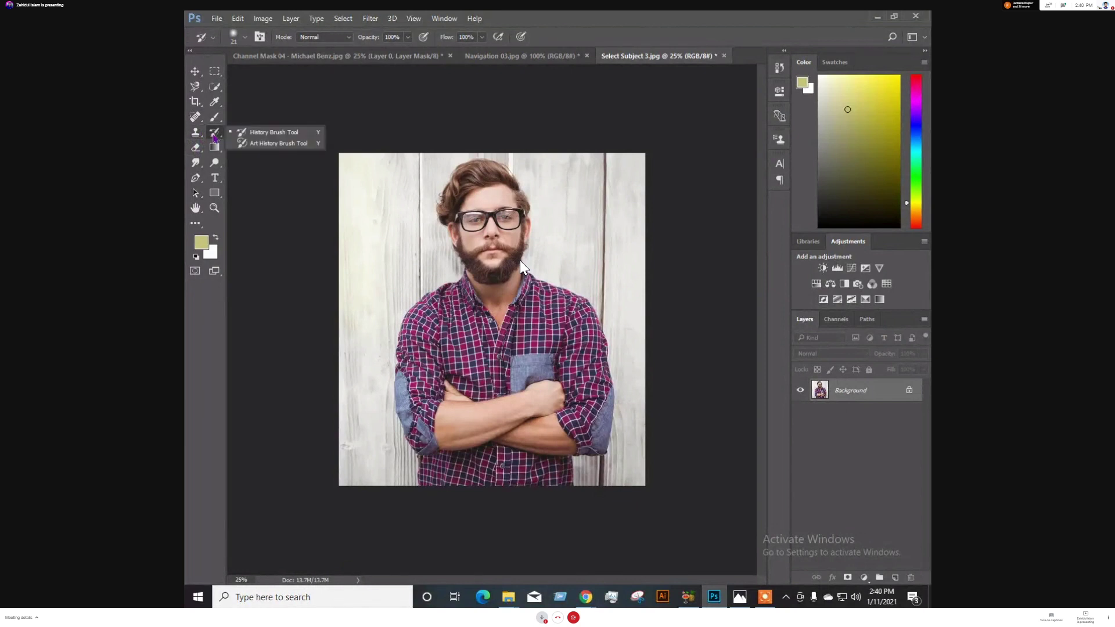
pyautogui.click(216, 137)
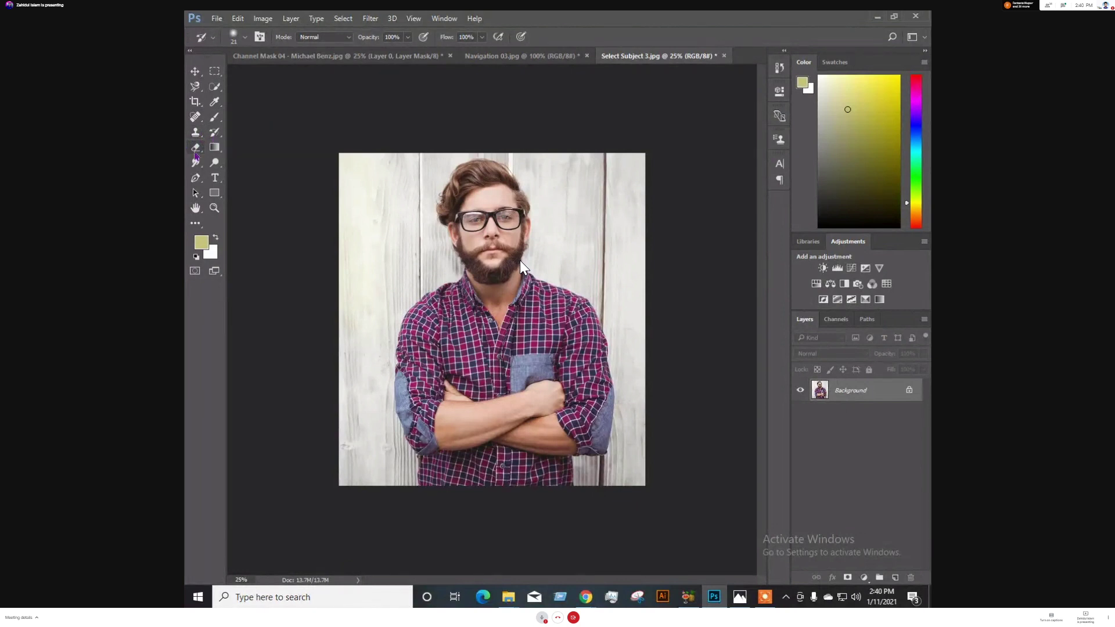
# Switch to the Eraser tool and increase its brush size to 600
pyautogui.click(196, 150)
pyautogui.click(233, 149)
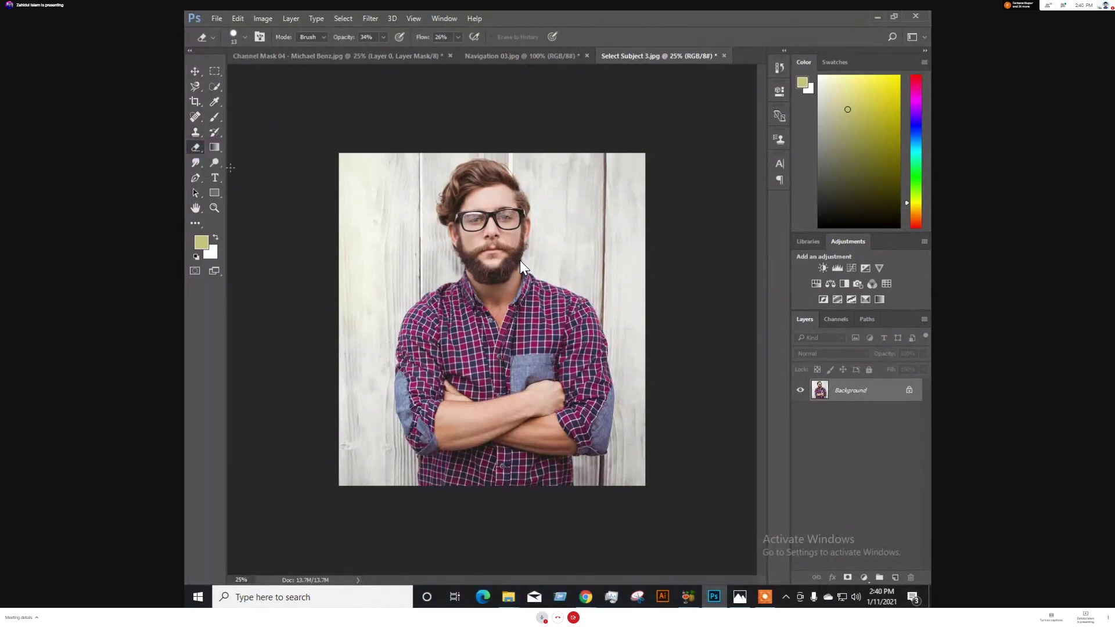
pyautogui.click(347, 185)
pyautogui.press(']')
pyautogui.press(']')
pyautogui.press(']')
pyautogui.press(']')
pyautogui.press(']')
pyautogui.press(']')
pyautogui.press(']')
pyautogui.press(']')
pyautogui.press(']')
pyautogui.press(']')
pyautogui.press(']')
pyautogui.press(']')
pyautogui.press(']')
pyautogui.press(']')
pyautogui.press(']')
pyautogui.press(']')
pyautogui.press(']')
pyautogui.press(']')
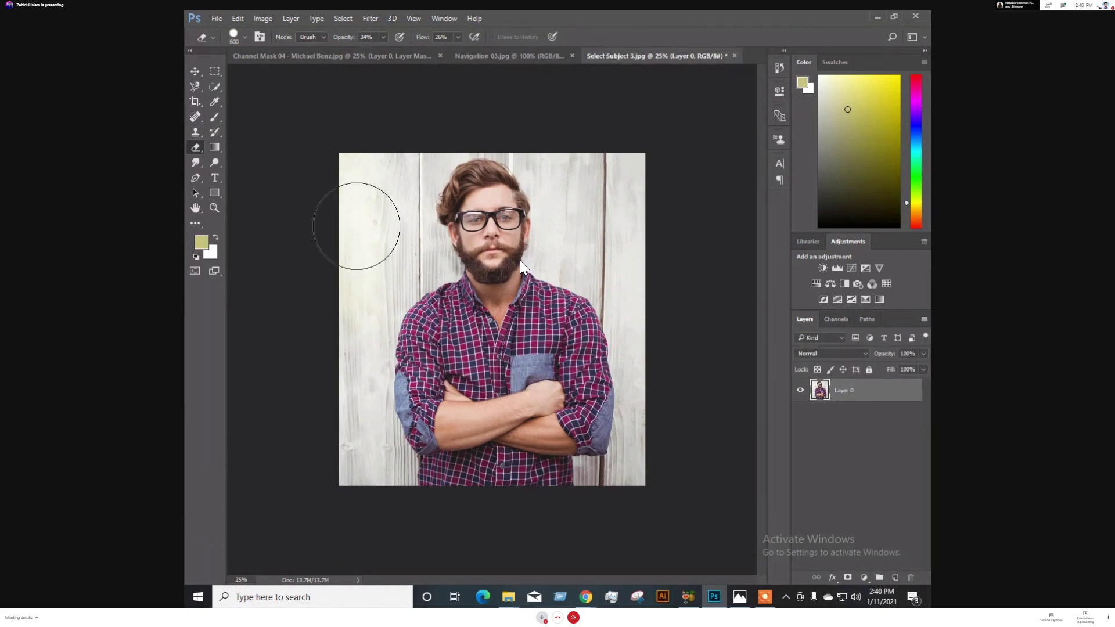
# Try erasing the background beside the man at 34% opacity and 26% flow, and revert the photo to its saved version
pyautogui.moveTo(357, 226)
pyautogui.mouseDown()
pyautogui.moveTo(345, 150)
pyautogui.moveTo(345, 206)
pyautogui.moveTo(347, 183)
pyautogui.mouseUp()
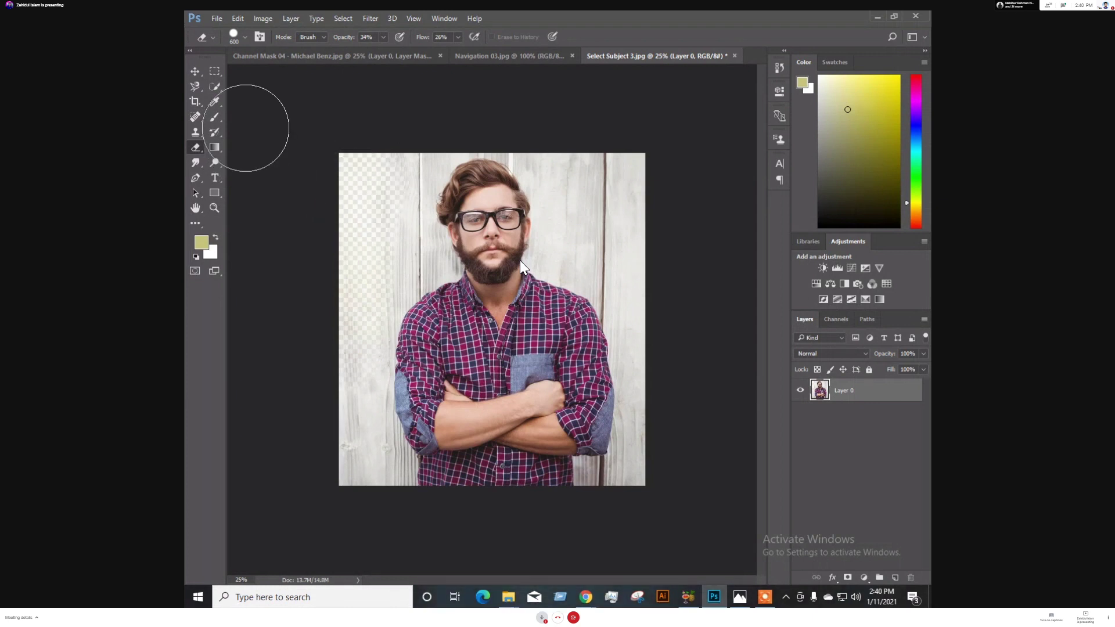
pyautogui.hotkey('ctrl', 'z')
pyautogui.click(218, 20)
pyautogui.click(234, 168)
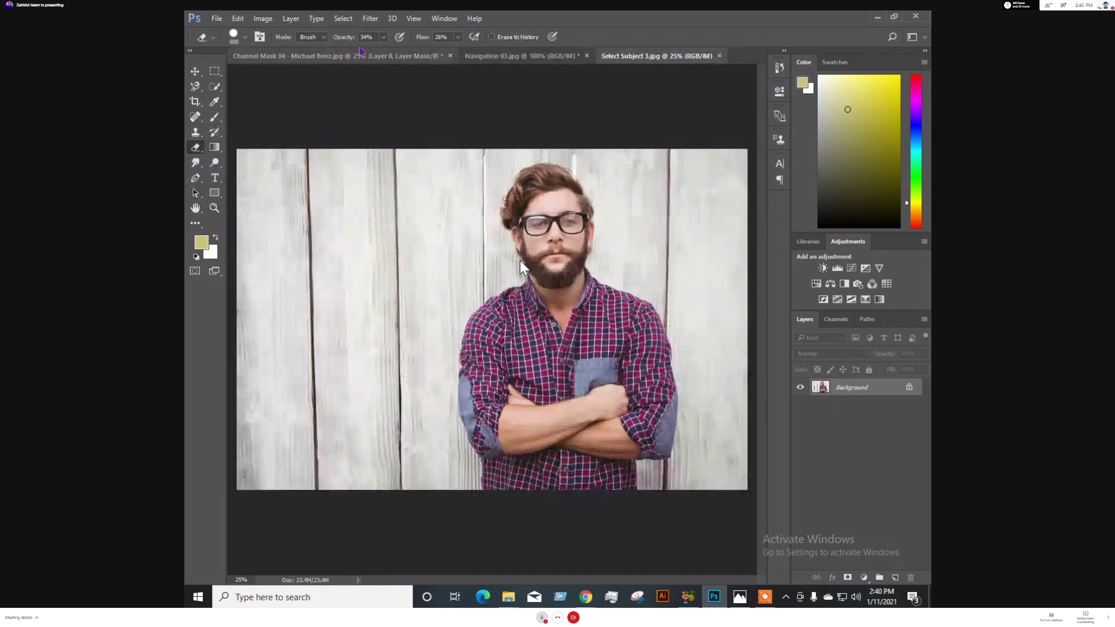
# Set the Eraser's opacity and flow to 100% and erase the wide wooden background area beside the man
pyautogui.click(383, 37)
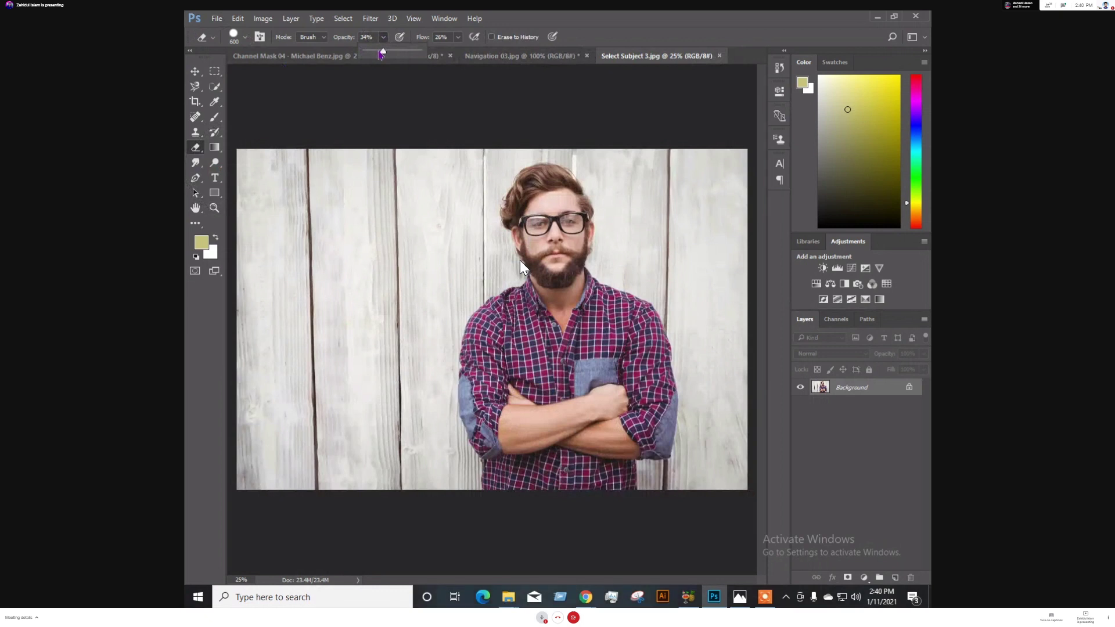
pyautogui.click(458, 38)
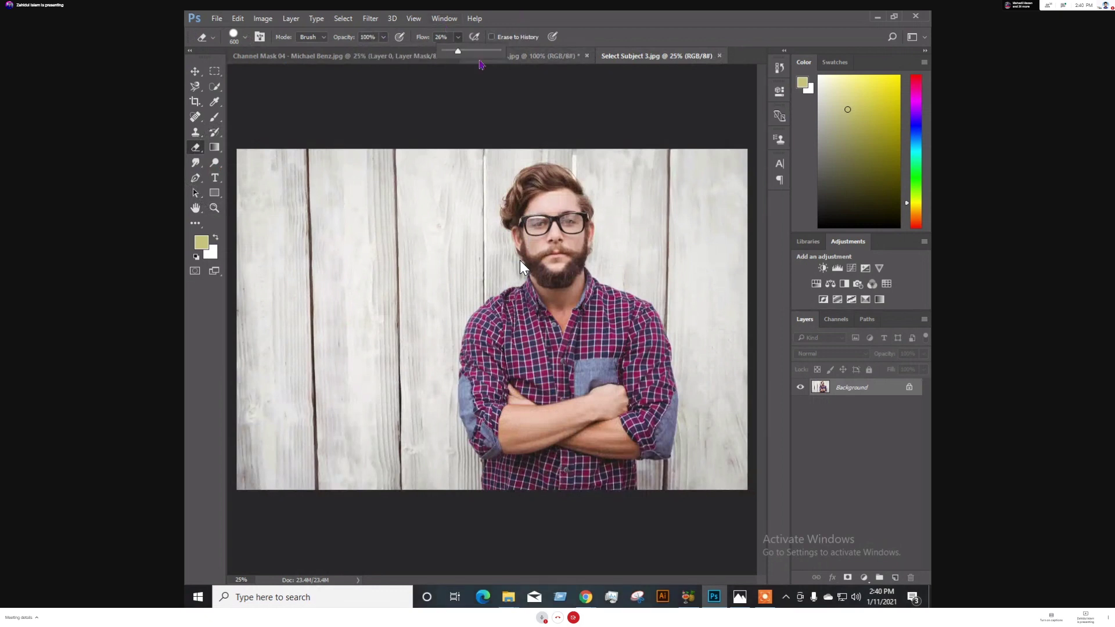
pyautogui.click(632, 16)
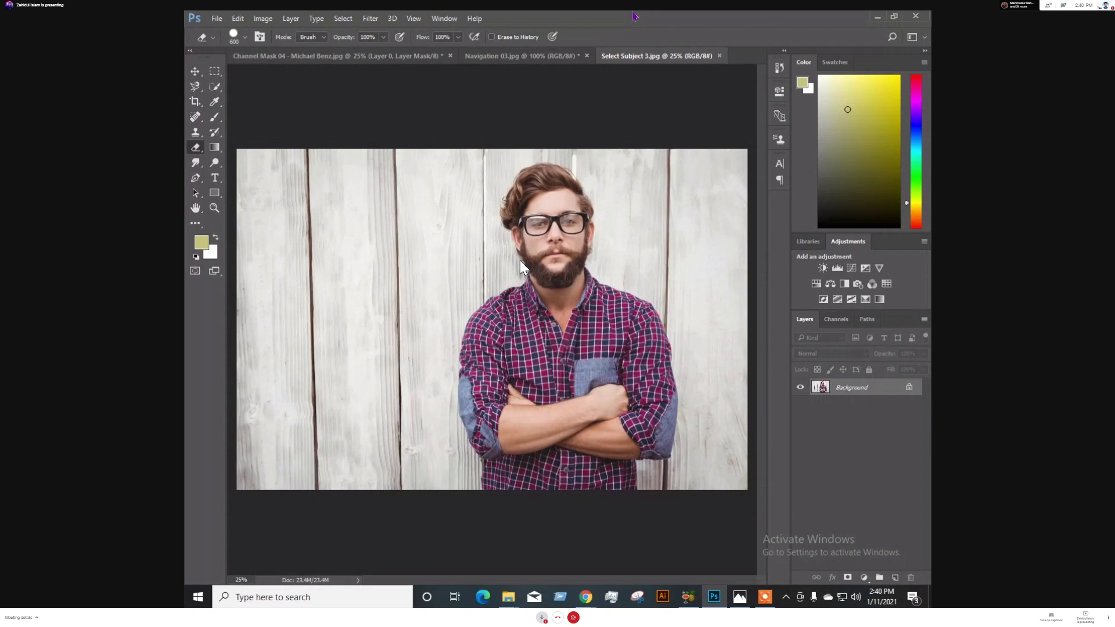
pyautogui.moveTo(288, 453)
pyautogui.mouseDown()
pyautogui.moveTo(299, 187)
pyautogui.moveTo(282, 228)
pyautogui.moveTo(377, 235)
pyautogui.moveTo(361, 469)
pyautogui.moveTo(418, 189)
pyautogui.moveTo(436, 174)
pyautogui.moveTo(428, 169)
pyautogui.mouseUp()
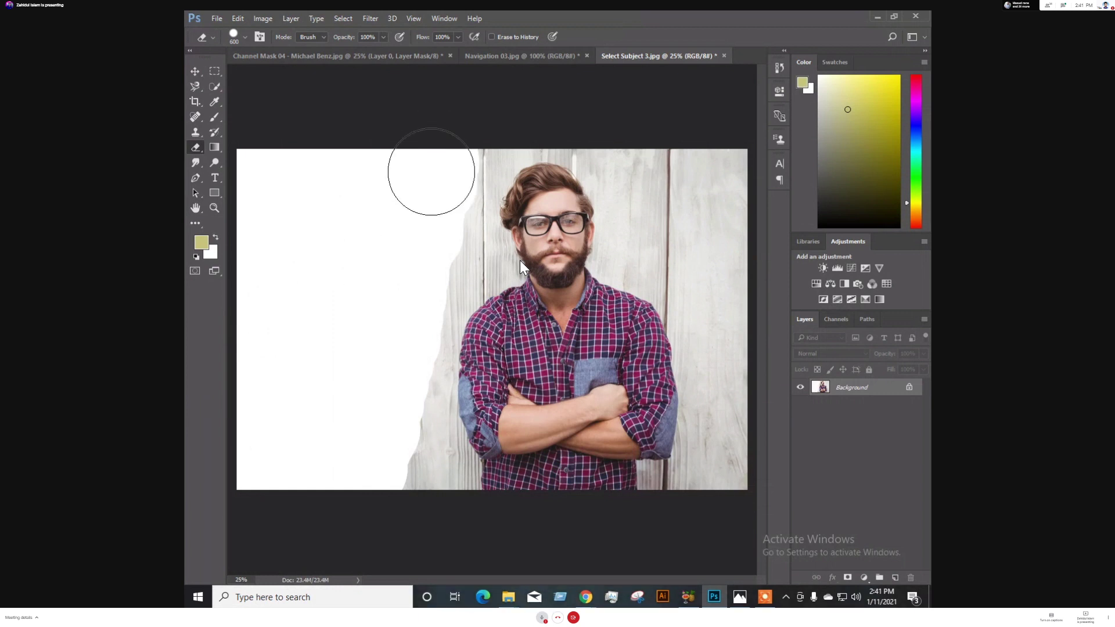
# Try erasing the background to the right of the man's head with the size-13 Background Eraser, and undo the stroke
pyautogui.rightClick(195, 147)
pyautogui.click(280, 160)
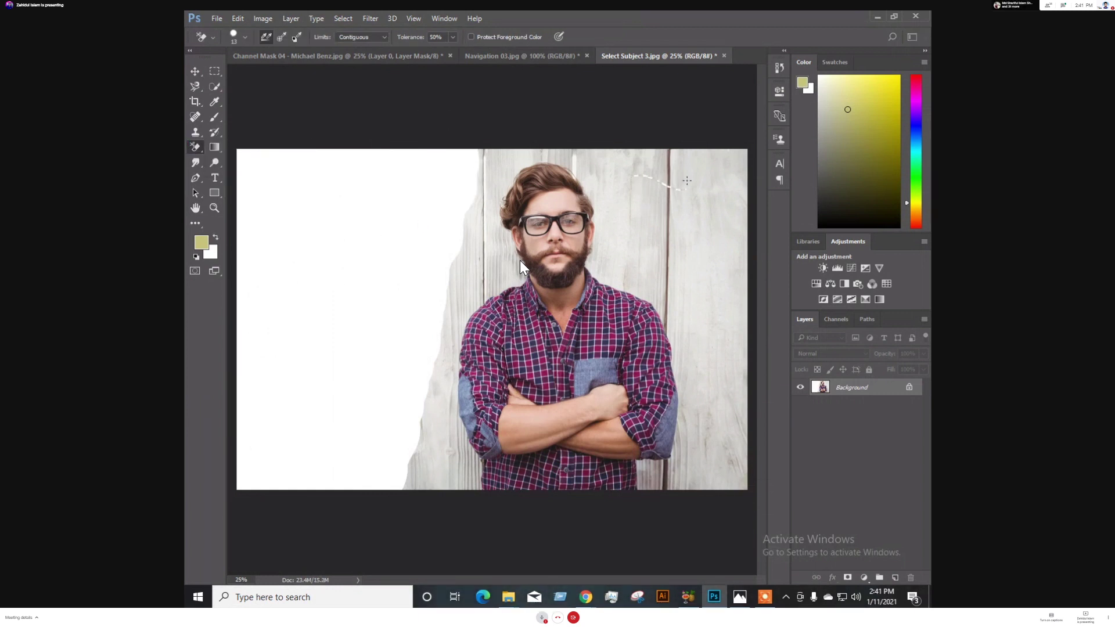
pyautogui.moveTo(698, 189); pyautogui.dragTo(704, 190)
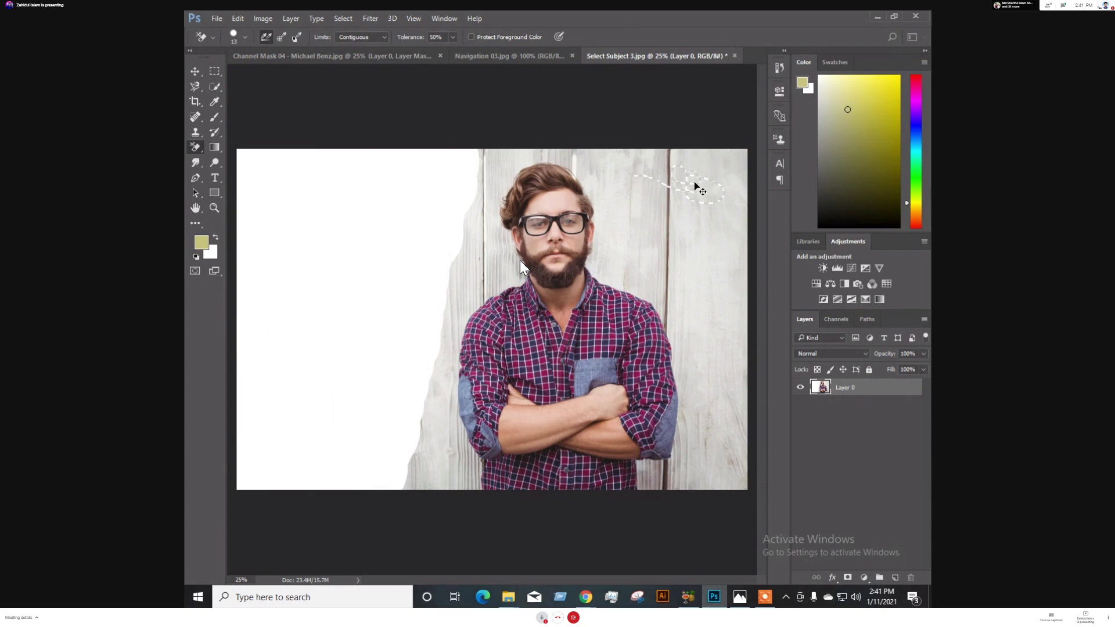
pyautogui.hotkey('ctrl', 'z')
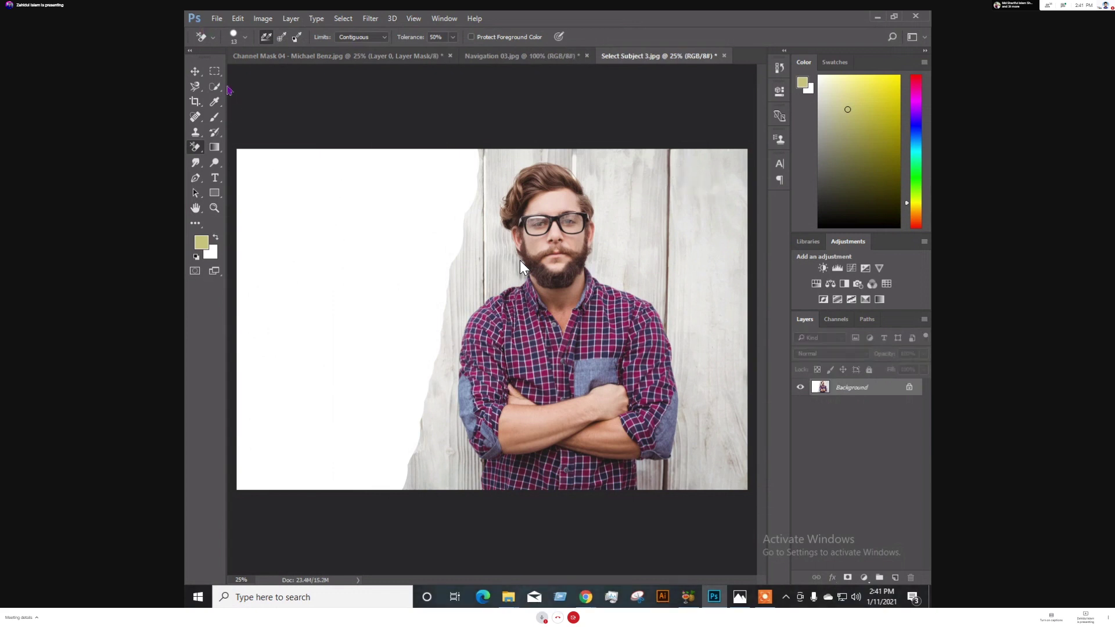
# Enlarge the Background Eraser to size 200 and erase the wooden background in the photo's upper-right area
pyautogui.press(']')
pyautogui.press(']')
pyautogui.press(']')
pyautogui.press(']')
pyautogui.press(']')
pyautogui.press(']')
pyautogui.press(']')
pyautogui.moveTo(645, 155)
pyautogui.mouseDown()
pyautogui.moveTo(711, 199)
pyautogui.moveTo(660, 140)
pyautogui.moveTo(740, 152)
pyautogui.moveTo(635, 168)
pyautogui.moveTo(660, 156)
pyautogui.moveTo(695, 173)
pyautogui.moveTo(621, 151)
pyautogui.moveTo(638, 143)
pyautogui.moveTo(717, 179)
pyautogui.moveTo(741, 226)
pyautogui.moveTo(726, 237)
pyautogui.moveTo(752, 202)
pyautogui.moveTo(718, 248)
pyautogui.moveTo(619, 138)
pyautogui.moveTo(611, 150)
pyautogui.moveTo(624, 164)
pyautogui.moveTo(605, 145)
pyautogui.moveTo(679, 225)
pyautogui.moveTo(733, 343)
pyautogui.mouseUp()
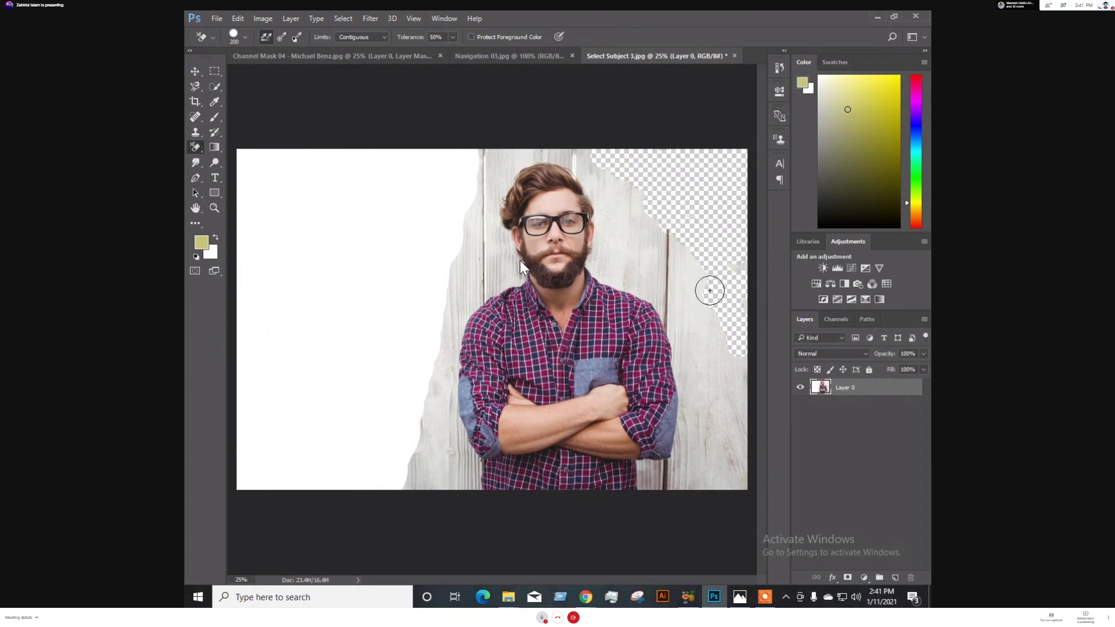
pyautogui.moveTo(666, 200)
pyautogui.mouseDown()
pyautogui.moveTo(674, 271)
pyautogui.moveTo(617, 168)
pyautogui.moveTo(662, 232)
pyautogui.moveTo(662, 210)
pyautogui.moveTo(677, 239)
pyautogui.moveTo(669, 230)
pyautogui.moveTo(691, 211)
pyautogui.mouseUp()
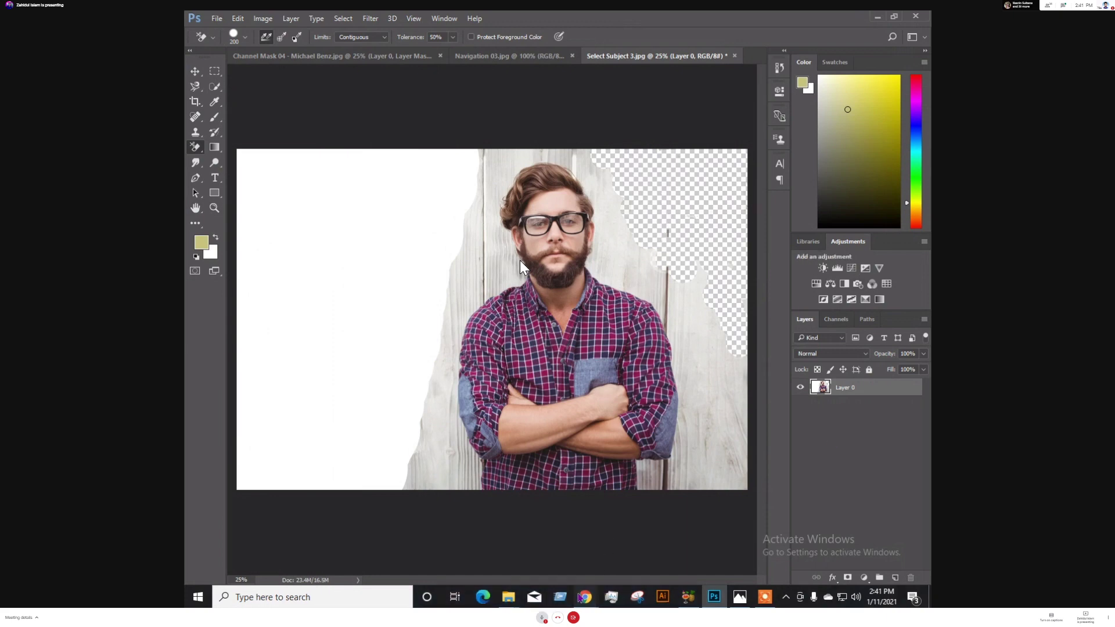
# Switch to Google Meet, admit the waiting participant to the call, and return to Photoshop
pyautogui.moveTo(586, 597)
pyautogui.click(540, 553)
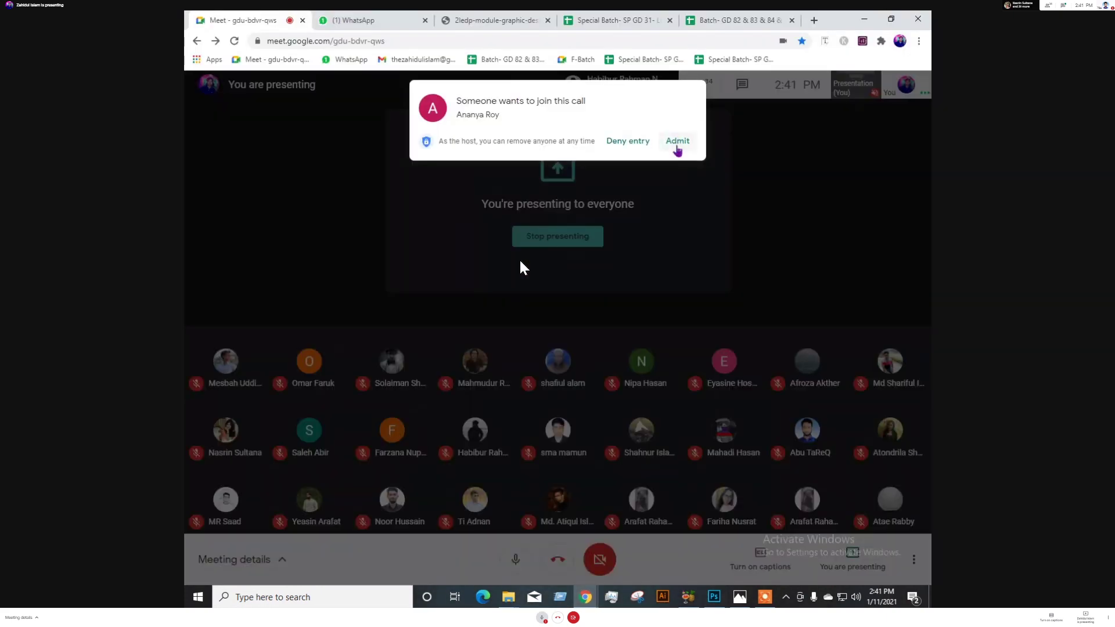
pyautogui.click(677, 140)
pyautogui.click(712, 601)
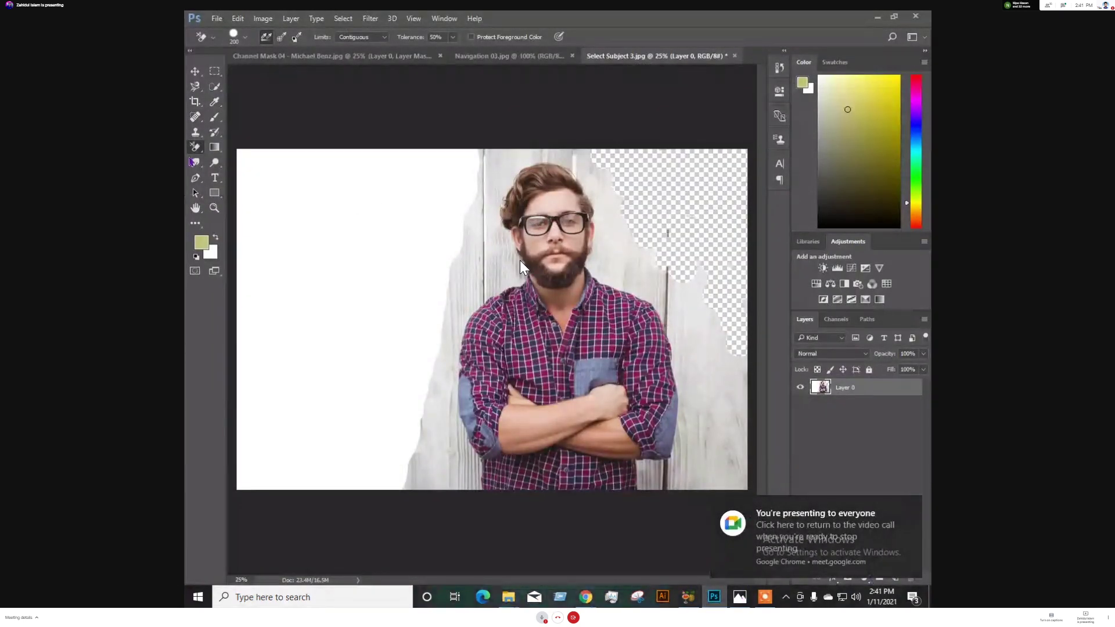
# Erase more background along the photo's right edge and a vertical band of the white area left of the man
pyautogui.click(592, 146)
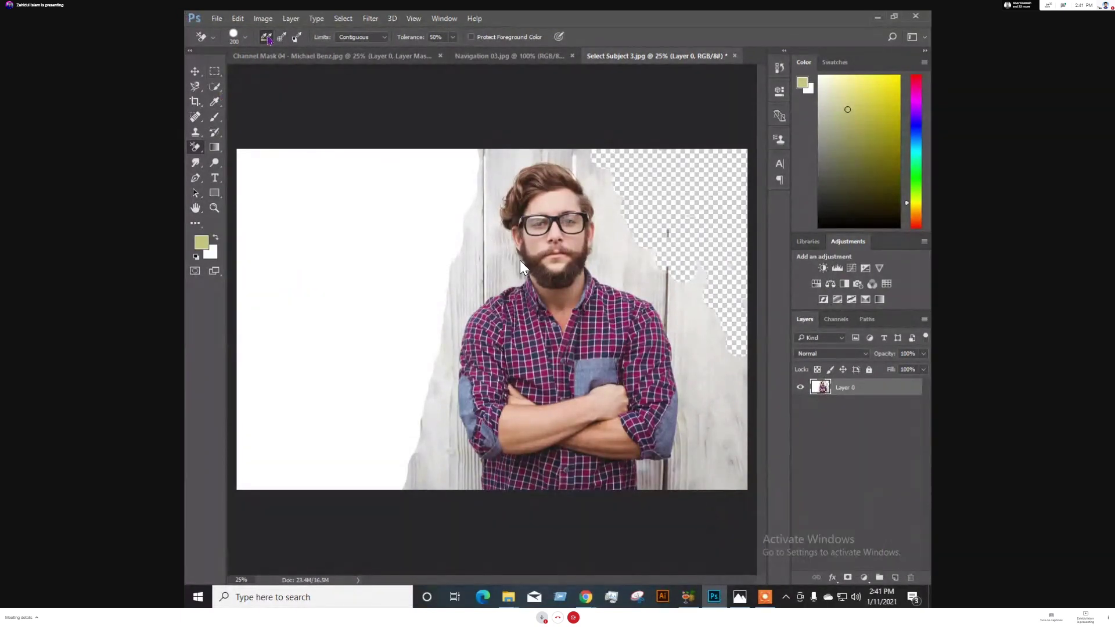
pyautogui.click(244, 39)
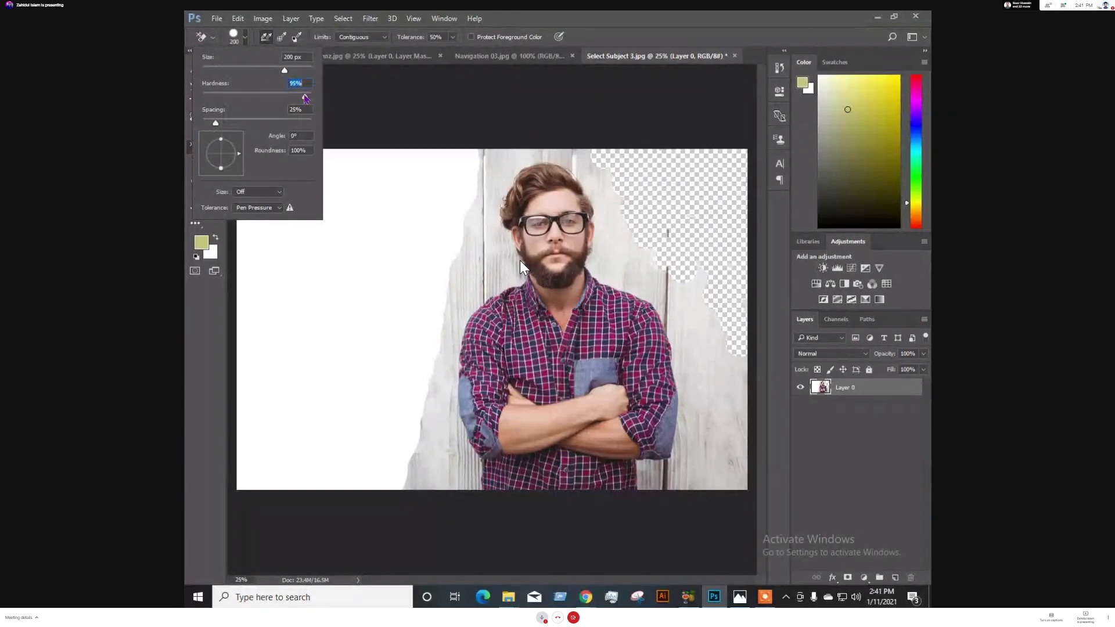
pyautogui.click(680, 274)
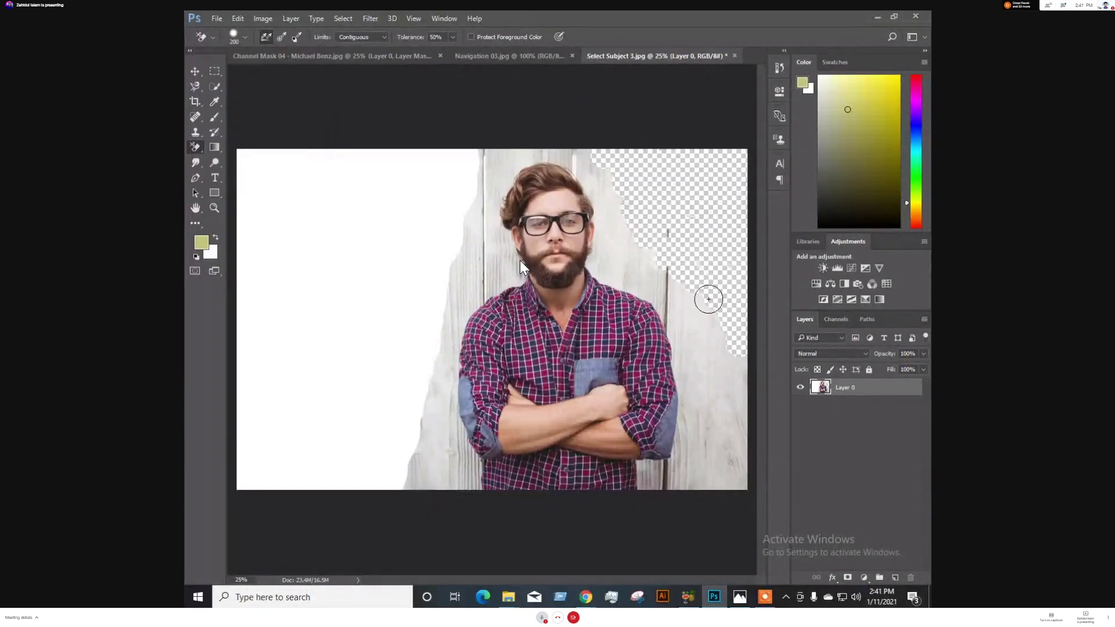
pyautogui.moveTo(709, 296)
pyautogui.mouseDown()
pyautogui.moveTo(755, 397)
pyautogui.moveTo(731, 345)
pyautogui.moveTo(751, 452)
pyautogui.mouseUp()
pyautogui.moveTo(384, 423)
pyautogui.mouseDown()
pyautogui.moveTo(422, 414)
pyautogui.moveTo(408, 436)
pyautogui.moveTo(402, 182)
pyautogui.moveTo(387, 253)
pyautogui.moveTo(389, 268)
pyautogui.moveTo(408, 167)
pyautogui.moveTo(403, 269)
pyautogui.mouseUp()
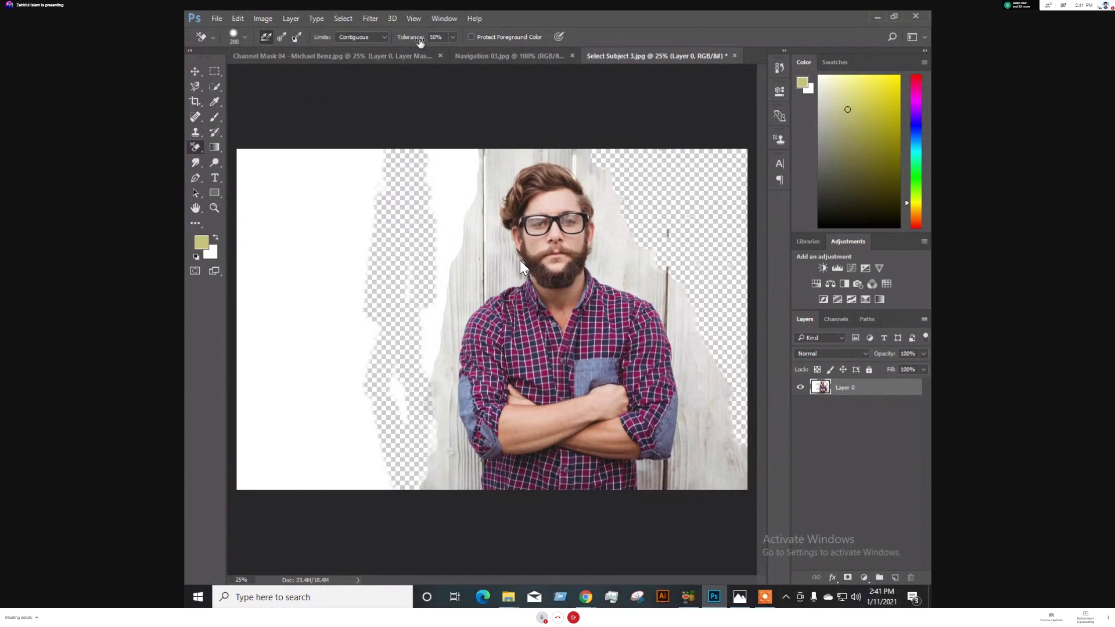
# Set the Background Eraser's limits to Find Edges and erase the remaining background around the man's head and shoulders
pyautogui.click(453, 37)
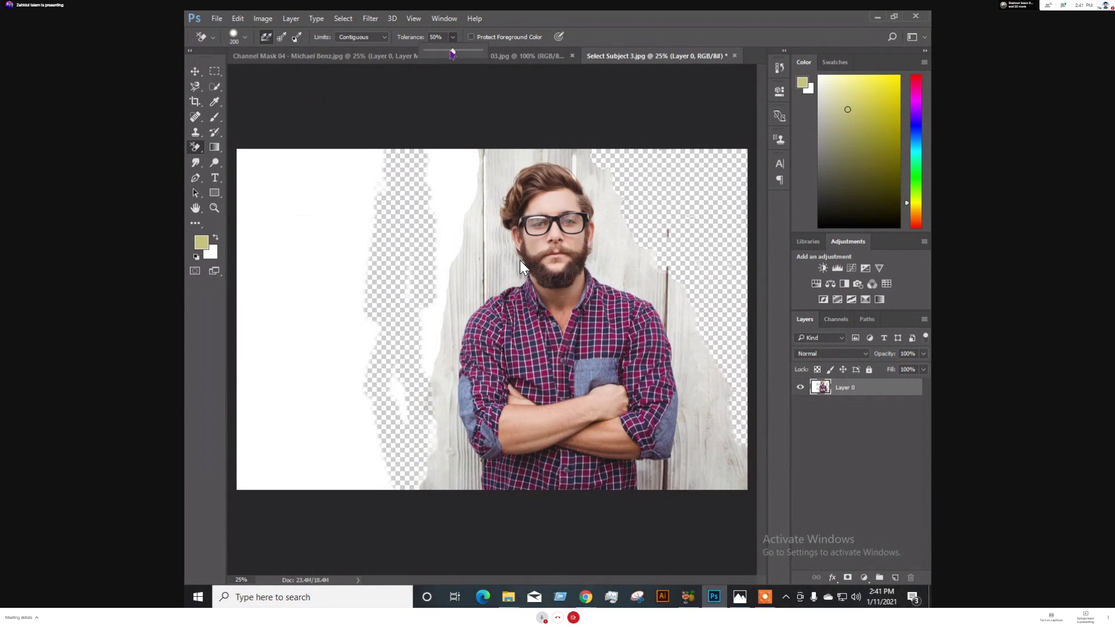
pyautogui.click(473, 18)
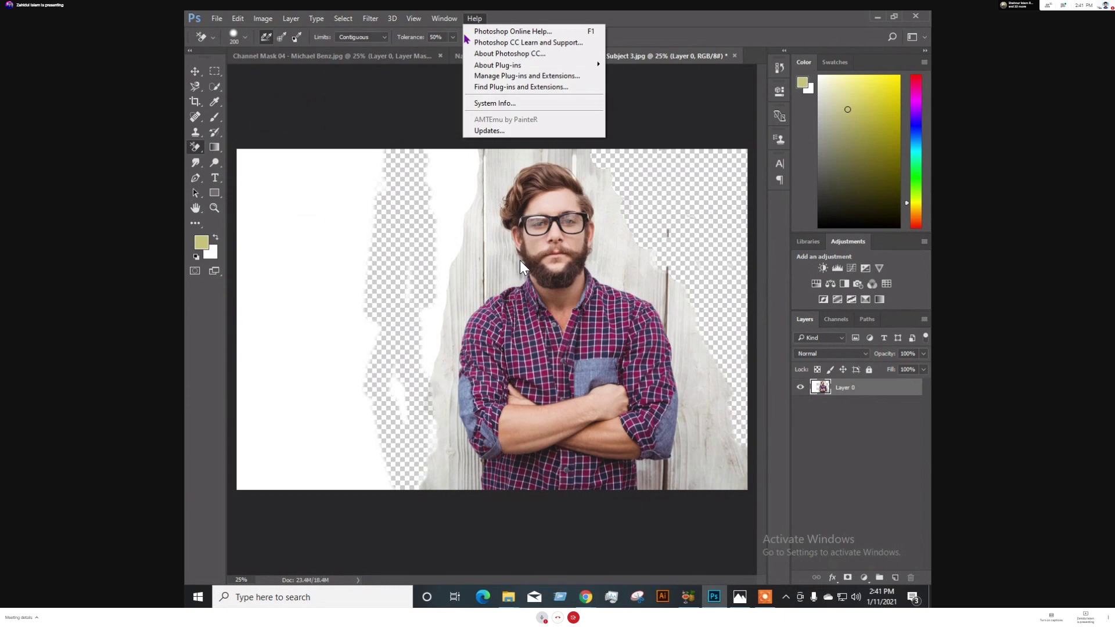
pyautogui.click(623, 16)
pyautogui.click(371, 38)
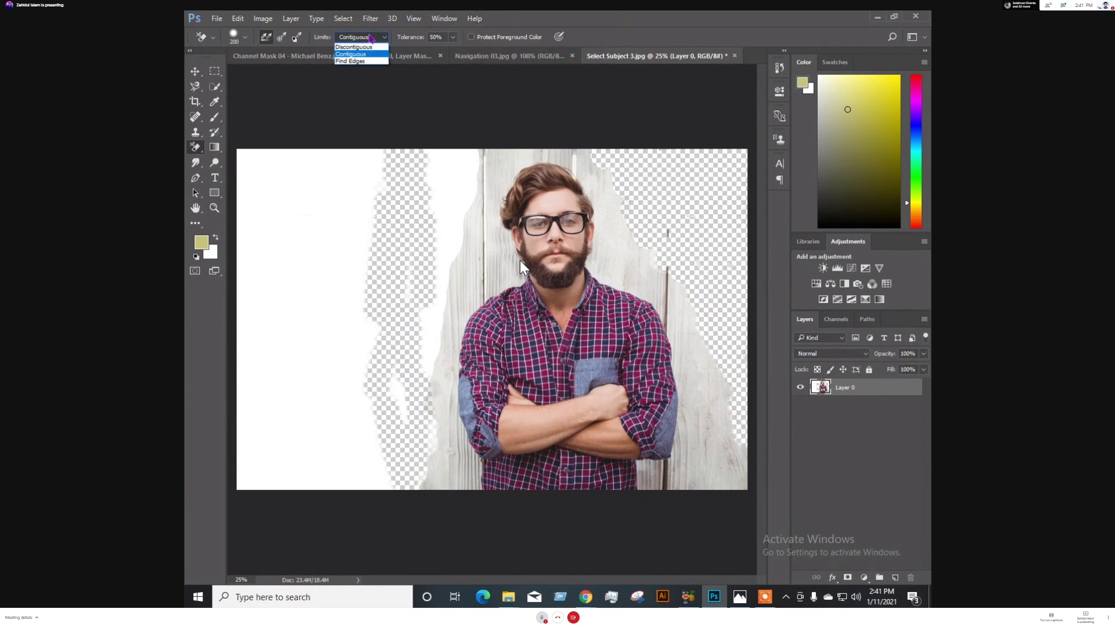
pyautogui.click(353, 61)
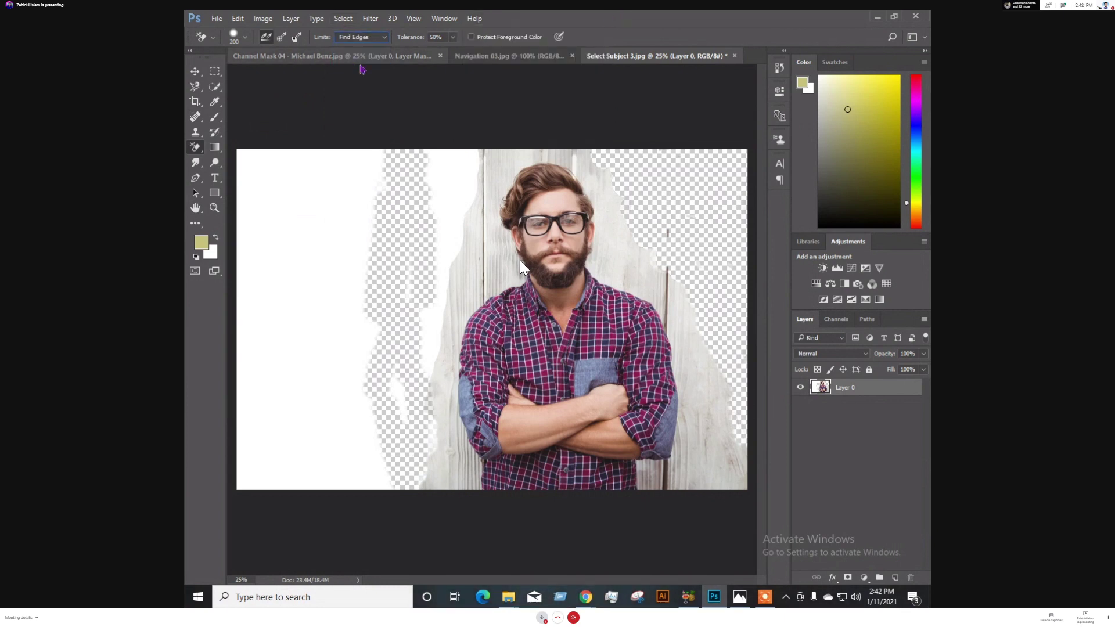
pyautogui.moveTo(501, 229)
pyautogui.mouseDown()
pyautogui.moveTo(473, 256)
pyautogui.moveTo(457, 299)
pyautogui.moveTo(465, 341)
pyautogui.moveTo(476, 295)
pyautogui.moveTo(458, 338)
pyautogui.moveTo(455, 306)
pyautogui.moveTo(436, 363)
pyautogui.moveTo(452, 298)
pyautogui.moveTo(467, 288)
pyautogui.moveTo(445, 401)
pyautogui.moveTo(463, 301)
pyautogui.moveTo(457, 388)
pyautogui.moveTo(452, 339)
pyautogui.moveTo(503, 228)
pyautogui.moveTo(512, 143)
pyautogui.moveTo(512, 189)
pyautogui.moveTo(478, 243)
pyautogui.mouseUp()
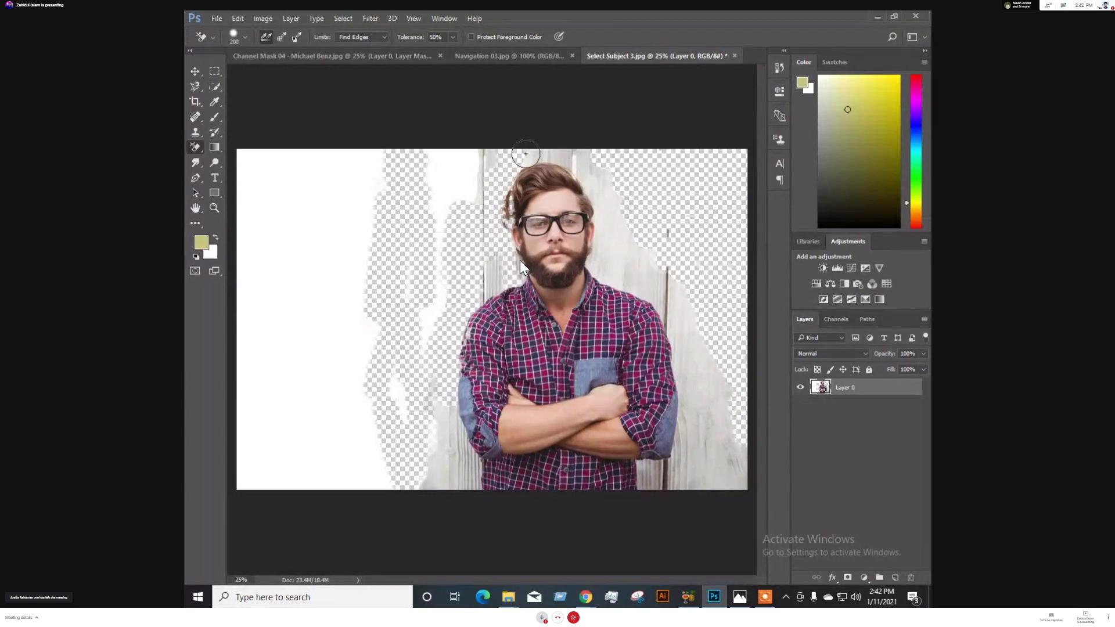
pyautogui.moveTo(548, 164)
pyautogui.mouseDown()
pyautogui.moveTo(601, 182)
pyautogui.moveTo(616, 203)
pyautogui.mouseUp()
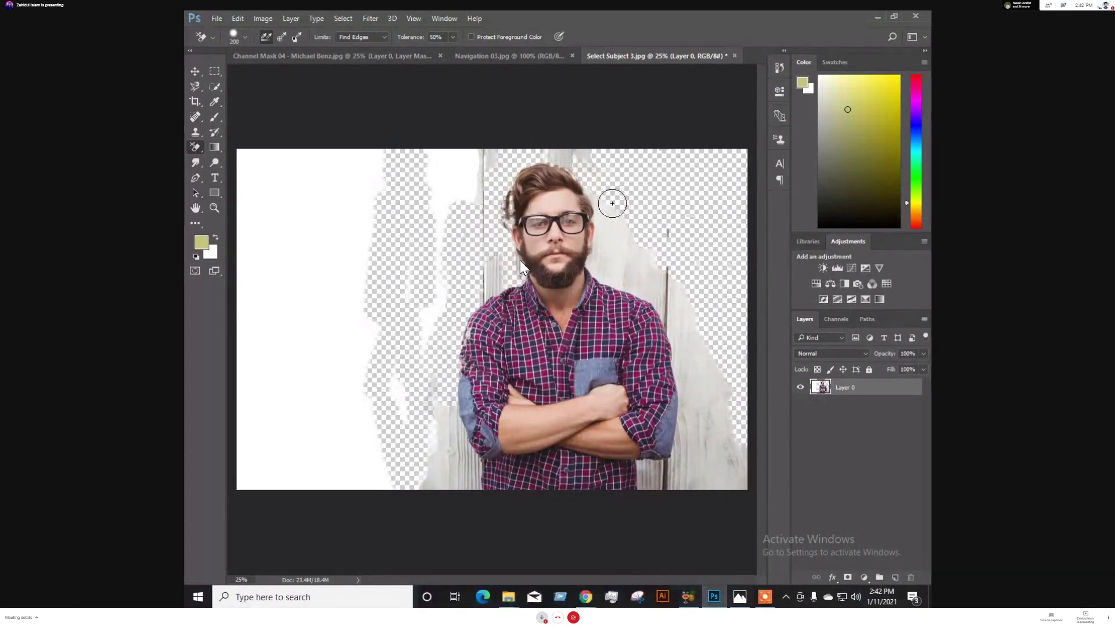
pyautogui.moveTo(616, 254)
pyautogui.mouseDown()
pyautogui.moveTo(716, 348)
pyautogui.moveTo(684, 272)
pyautogui.moveTo(628, 199)
pyautogui.moveTo(665, 292)
pyautogui.moveTo(662, 261)
pyautogui.moveTo(717, 364)
pyautogui.moveTo(702, 336)
pyautogui.moveTo(612, 263)
pyautogui.moveTo(686, 311)
pyautogui.moveTo(717, 347)
pyautogui.moveTo(690, 309)
pyautogui.moveTo(690, 338)
pyautogui.moveTo(718, 385)
pyautogui.moveTo(689, 310)
pyautogui.moveTo(737, 412)
pyautogui.moveTo(682, 311)
pyautogui.moveTo(704, 379)
pyautogui.moveTo(696, 356)
pyautogui.moveTo(779, 518)
pyautogui.moveTo(735, 484)
pyautogui.moveTo(662, 512)
pyautogui.moveTo(714, 488)
pyautogui.moveTo(681, 491)
pyautogui.moveTo(695, 509)
pyautogui.moveTo(709, 410)
pyautogui.moveTo(702, 340)
pyautogui.moveTo(673, 348)
pyautogui.mouseUp()
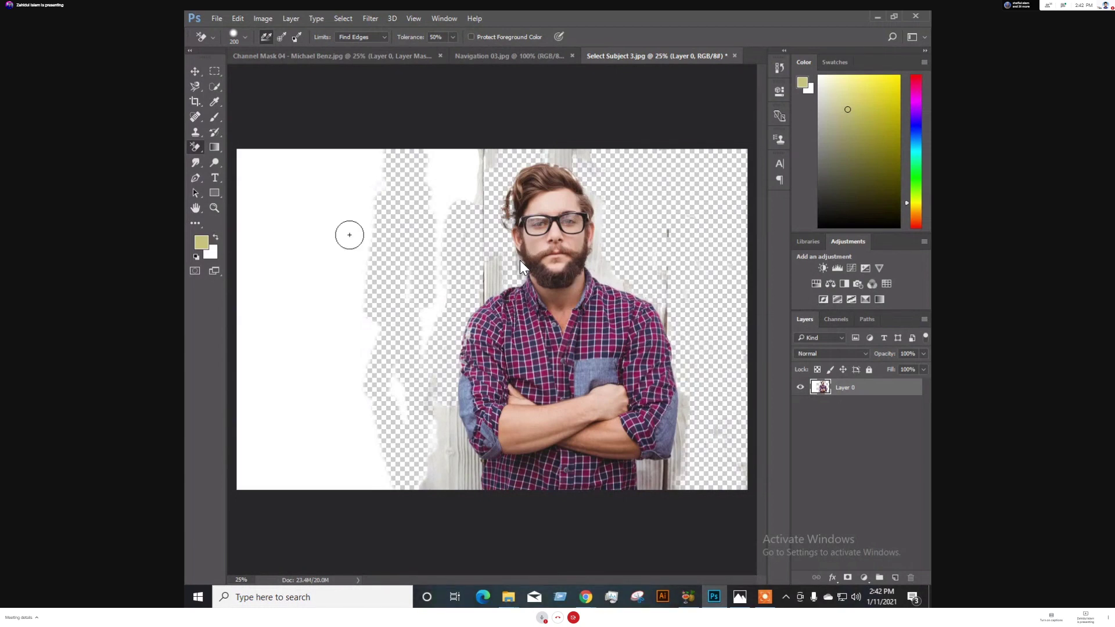
pyautogui.moveTo(349, 234)
pyautogui.mouseDown()
pyautogui.moveTo(377, 172)
pyautogui.moveTo(388, 238)
pyautogui.moveTo(452, 165)
pyautogui.mouseUp()
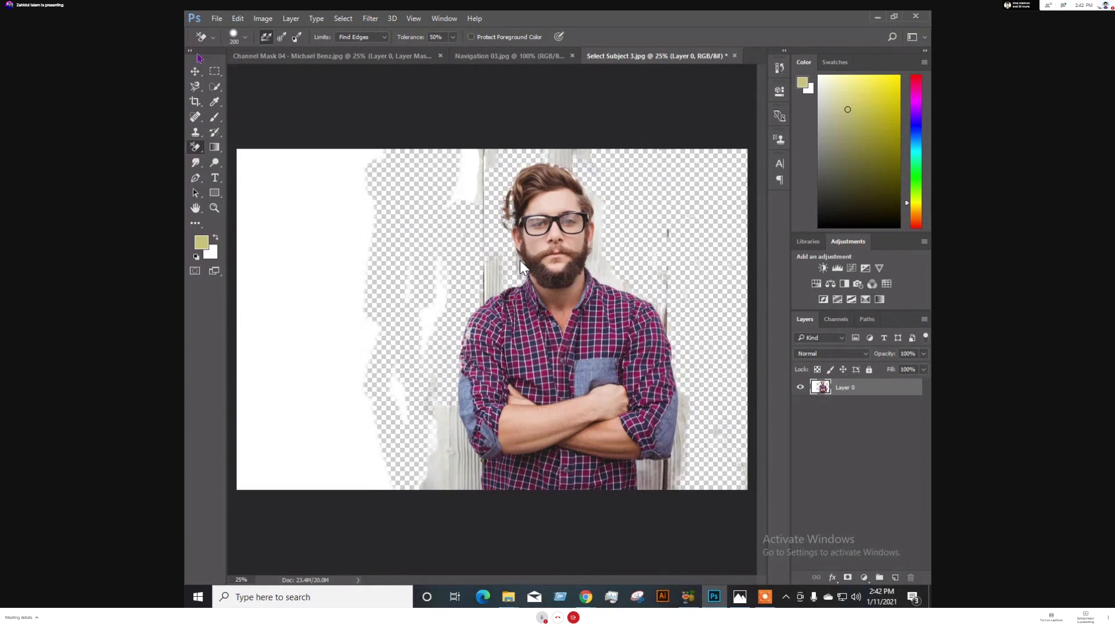
# Revert the photo to its saved version and draw a yellow-green rectangle about 976 × 1252 px left of the man
pyautogui.click(218, 18)
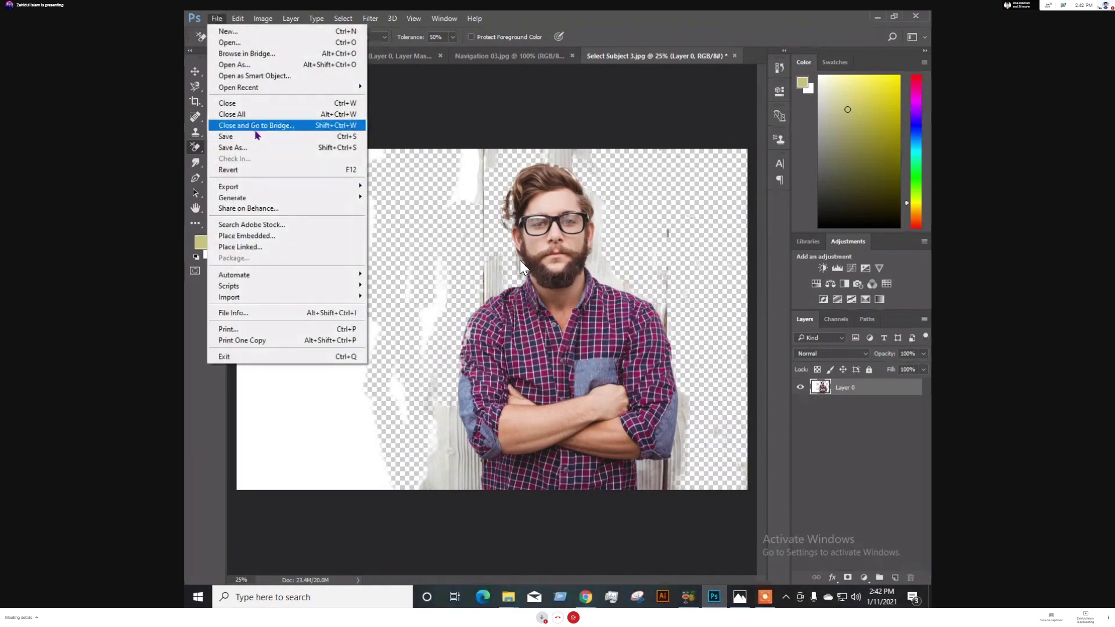
pyautogui.click(229, 169)
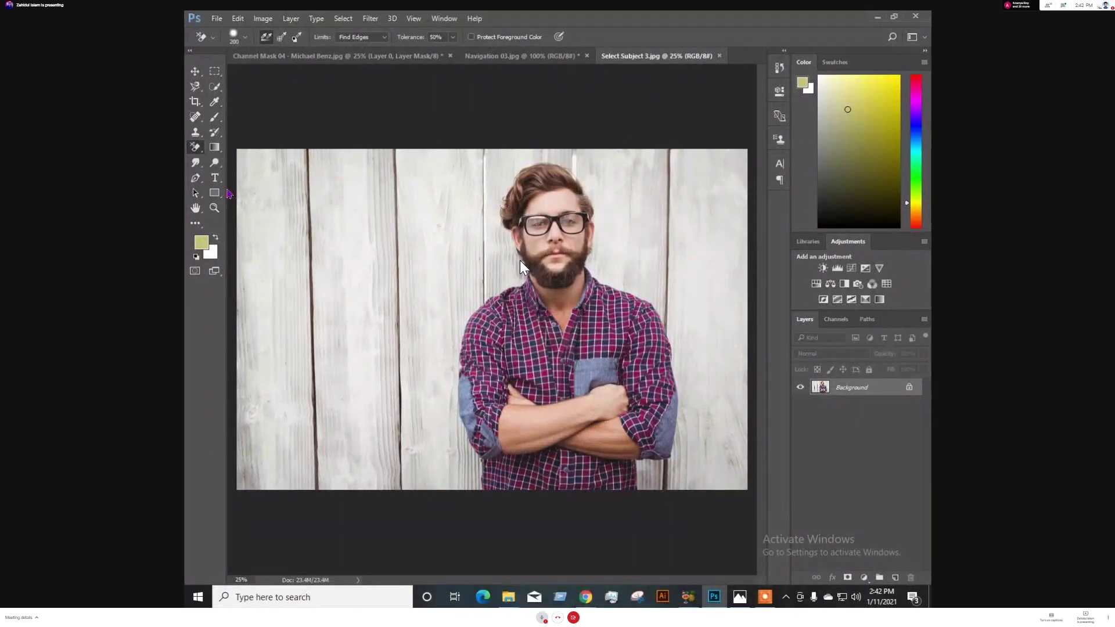
pyautogui.click(214, 193)
pyautogui.moveTo(251, 182)
pyautogui.mouseDown()
pyautogui.moveTo(348, 246)
pyautogui.moveTo(393, 364)
pyautogui.mouseUp()
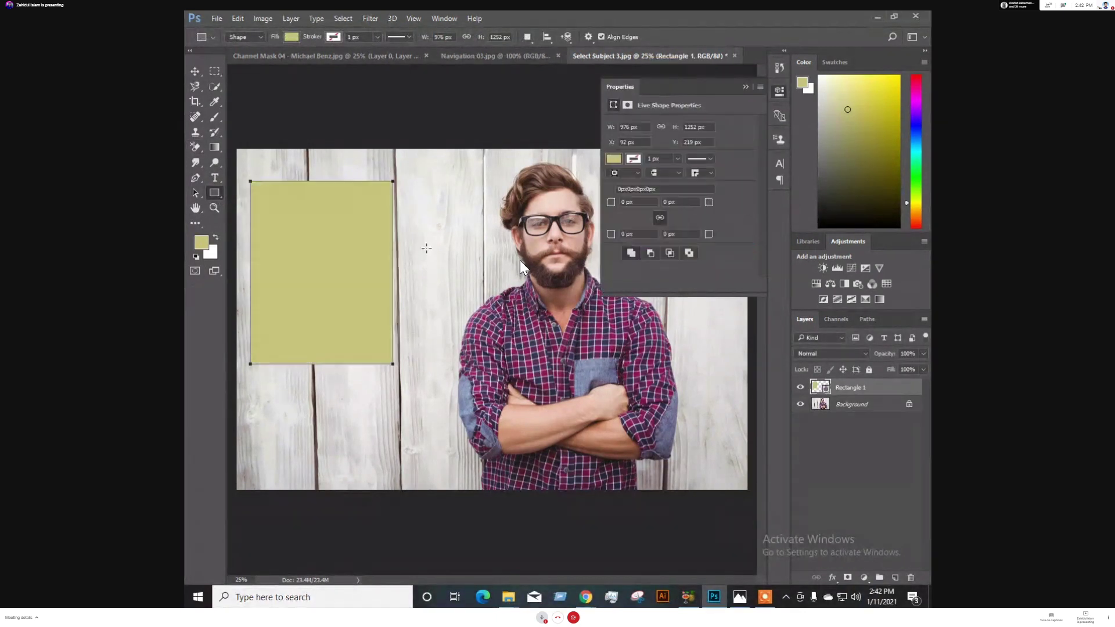
# Rasterize the yellow-green rectangle and erase a large rounded area from its middle with the 600 px Eraser
pyautogui.click(196, 147)
pyautogui.click(251, 152)
pyautogui.click(322, 253)
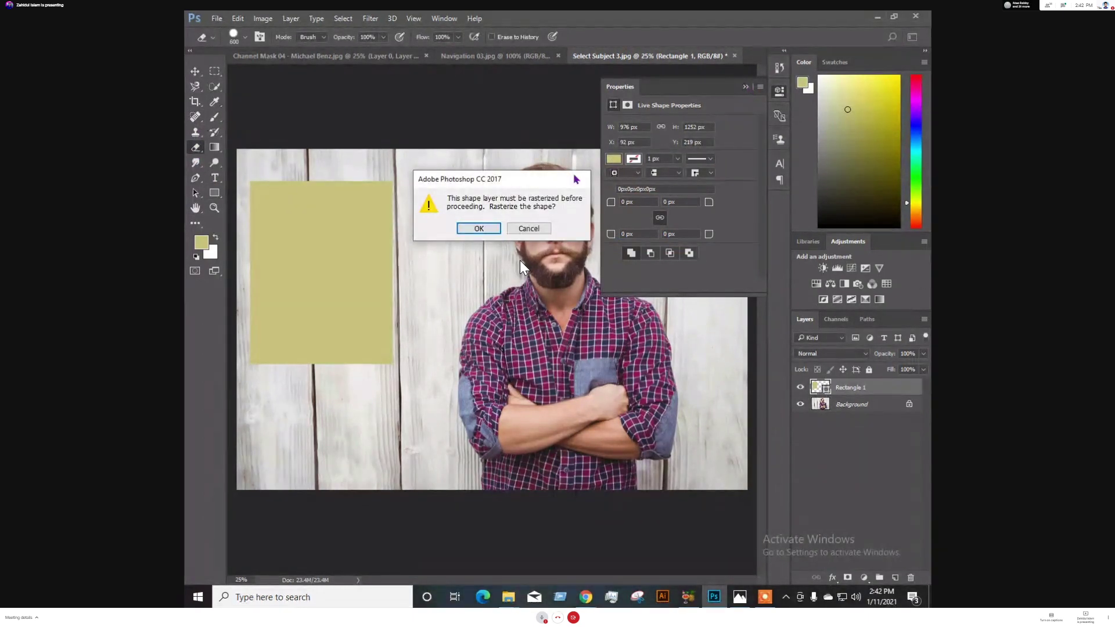
pyautogui.click(478, 228)
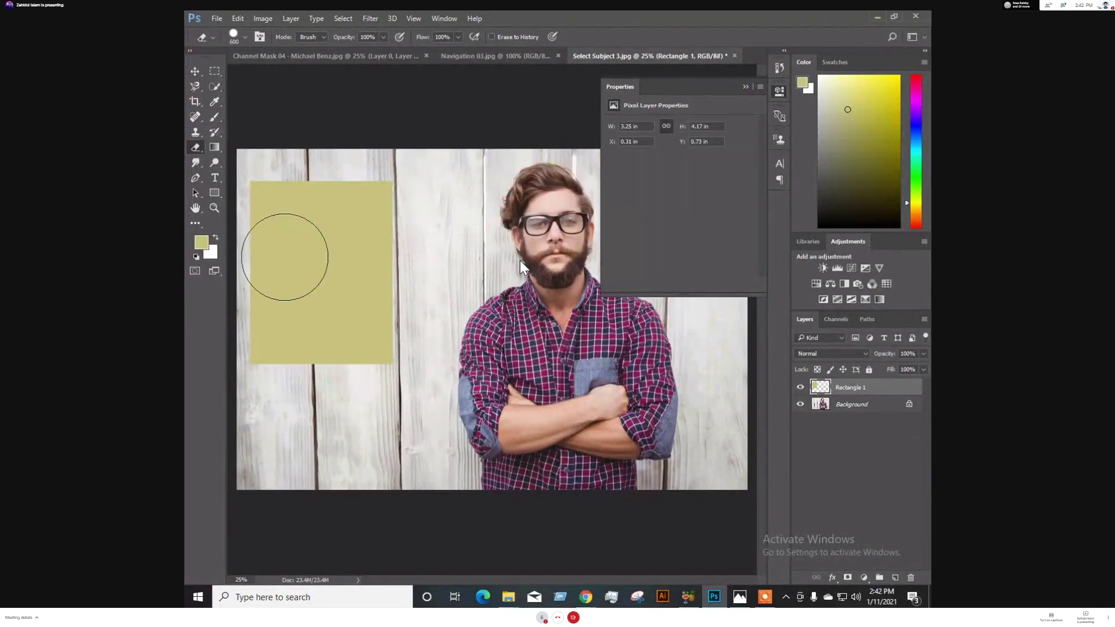
pyautogui.moveTo(287, 250)
pyautogui.mouseDown()
pyautogui.moveTo(296, 289)
pyautogui.moveTo(332, 232)
pyautogui.moveTo(336, 313)
pyautogui.moveTo(312, 249)
pyautogui.moveTo(326, 302)
pyautogui.mouseUp()
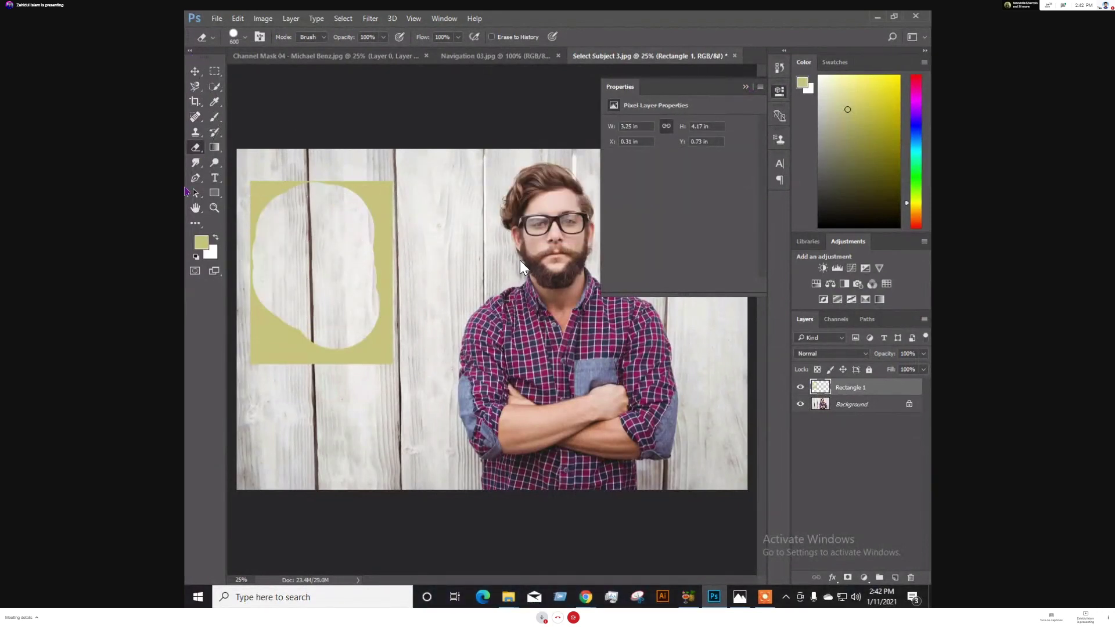
pyautogui.click(745, 88)
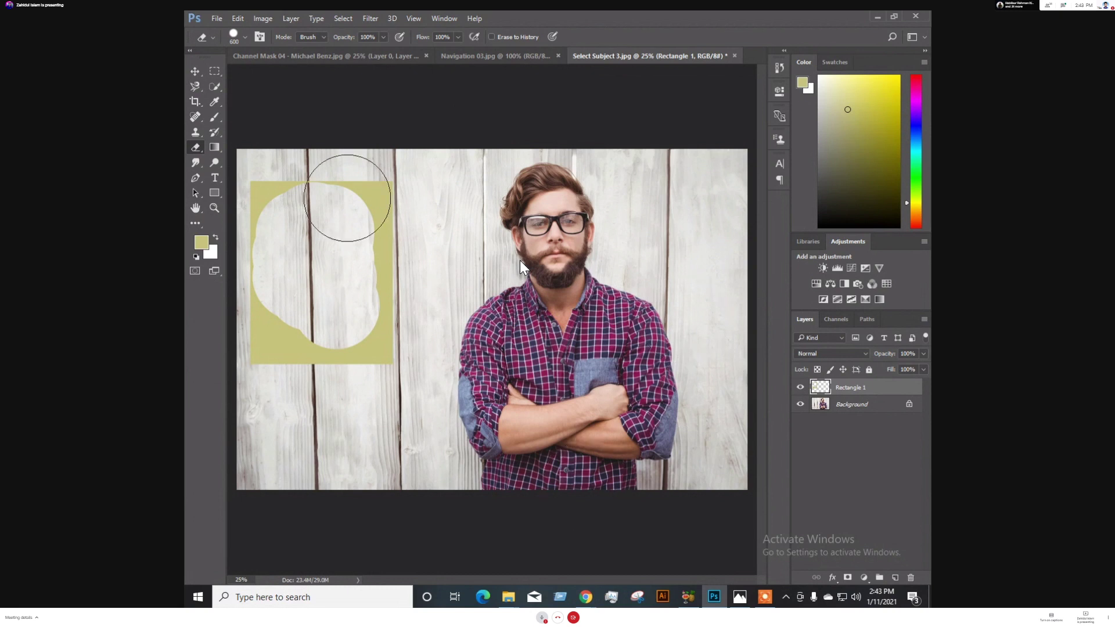
# Hide the Rectangle 1 layer, add a new empty layer above it, and hide the Background layer
pyautogui.click(214, 149)
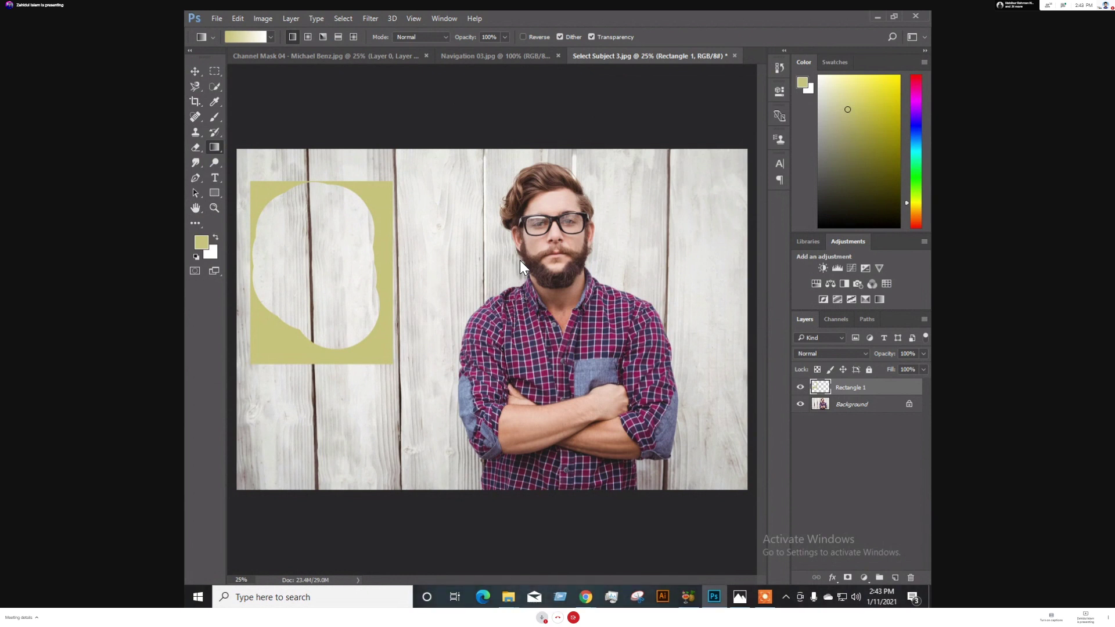
pyautogui.click(802, 388)
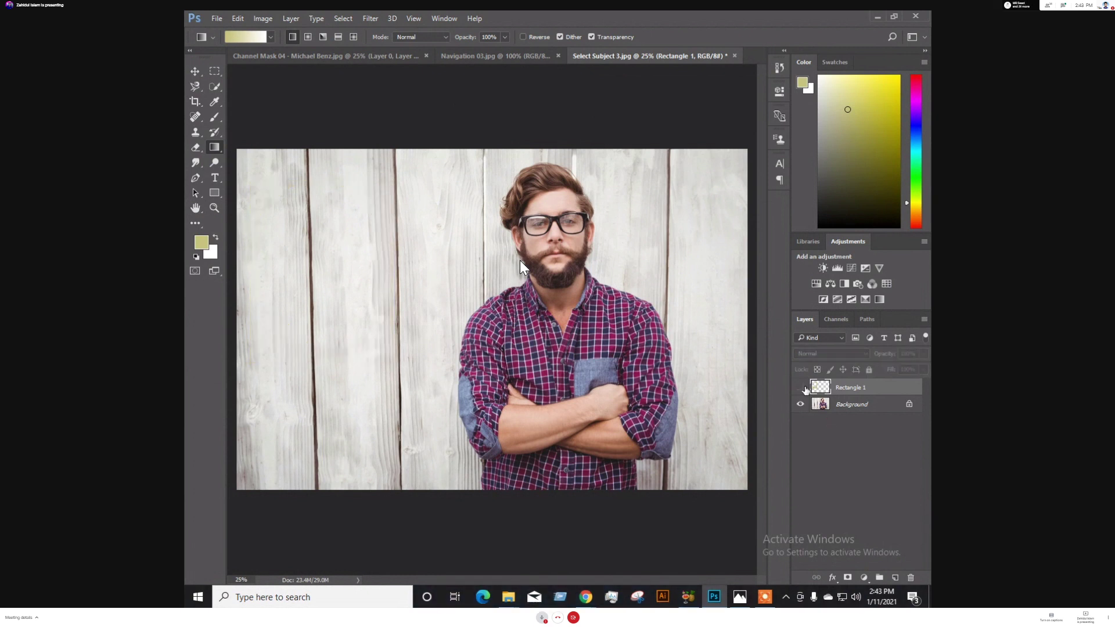
pyautogui.click(802, 388)
pyautogui.click(801, 387)
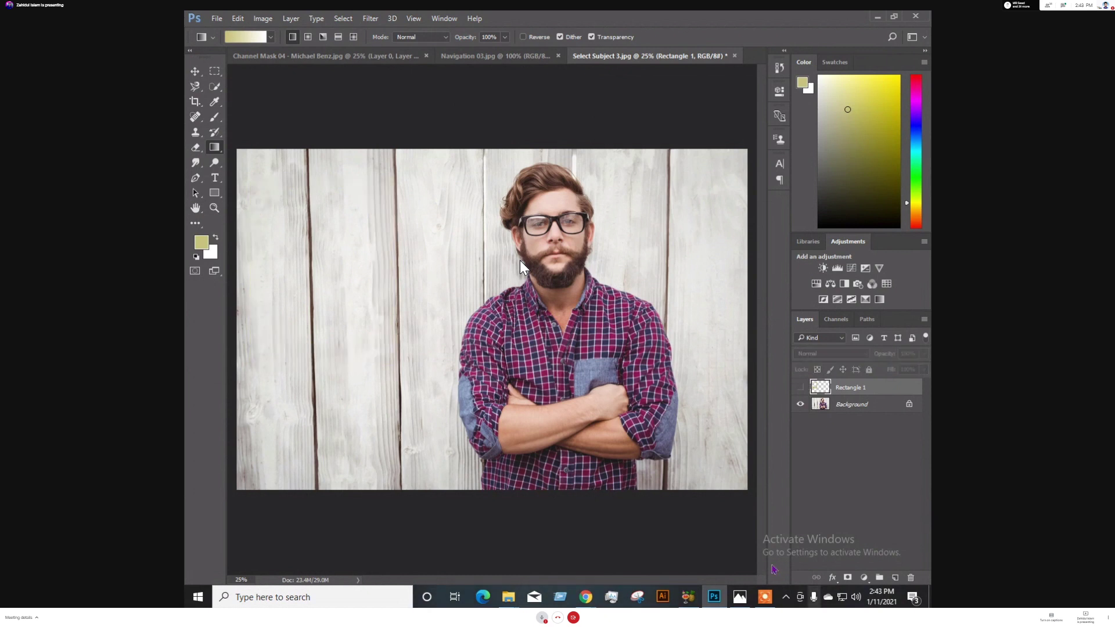
pyautogui.click(893, 577)
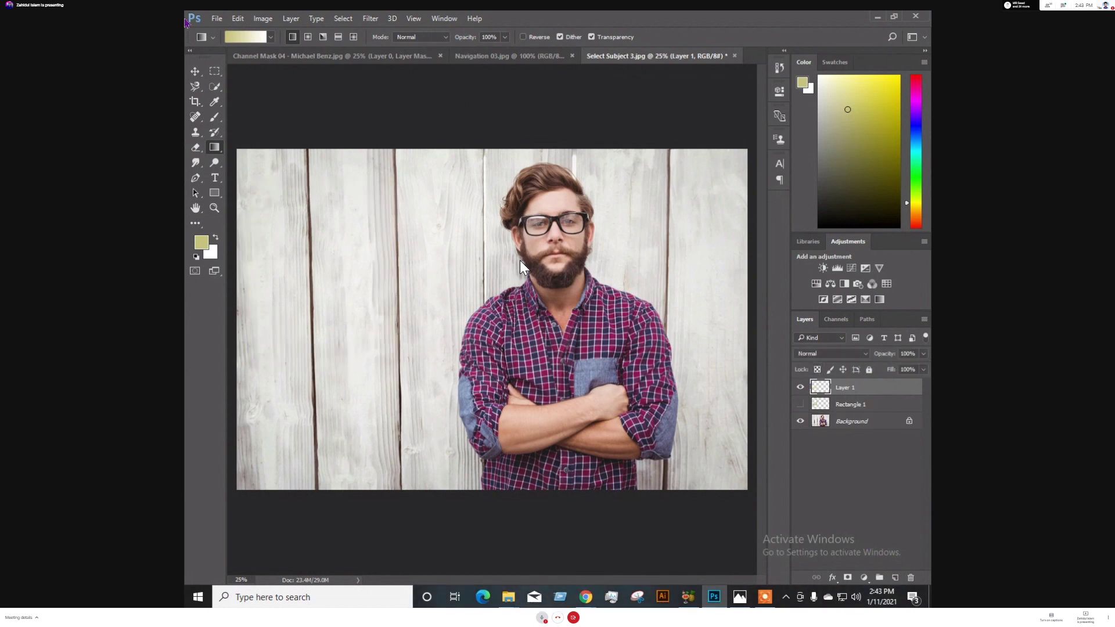
pyautogui.click(801, 421)
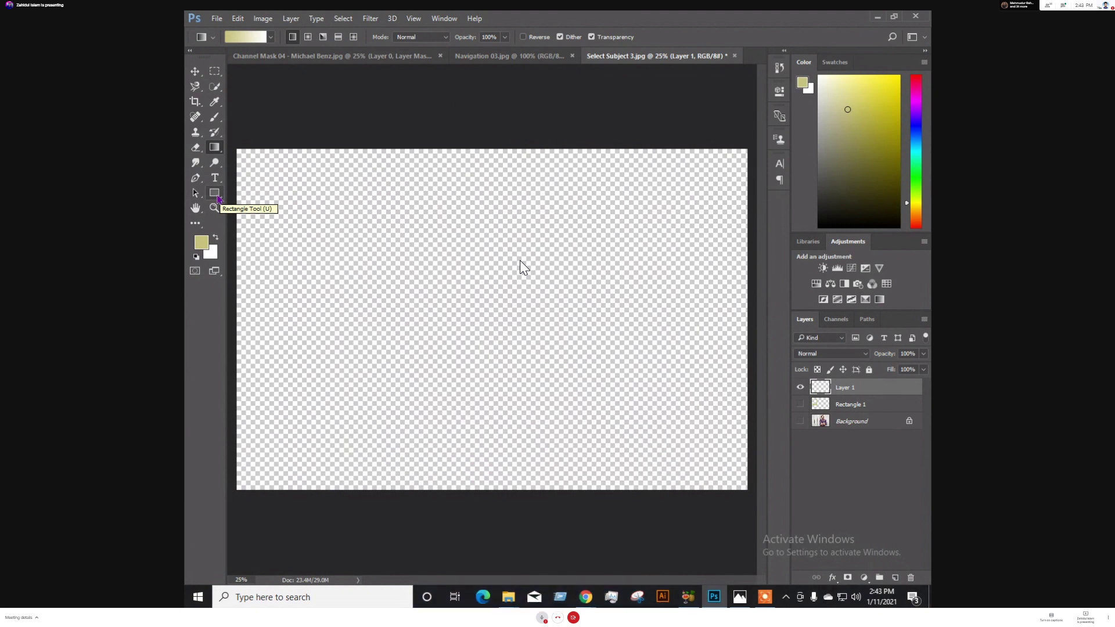
# Fill Layer 1 with the orange-yellow-orange preset as a linear gradient drawn across the canvas, and switch the Gradient tool to reflected style
pyautogui.rightClick(216, 150)
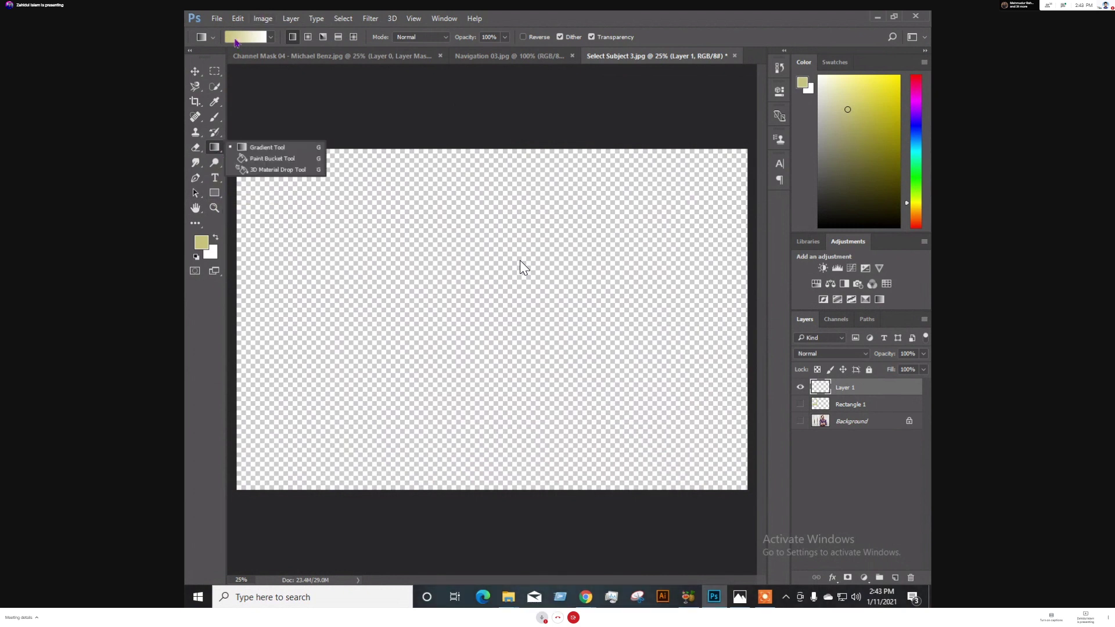
pyautogui.press('Escape')
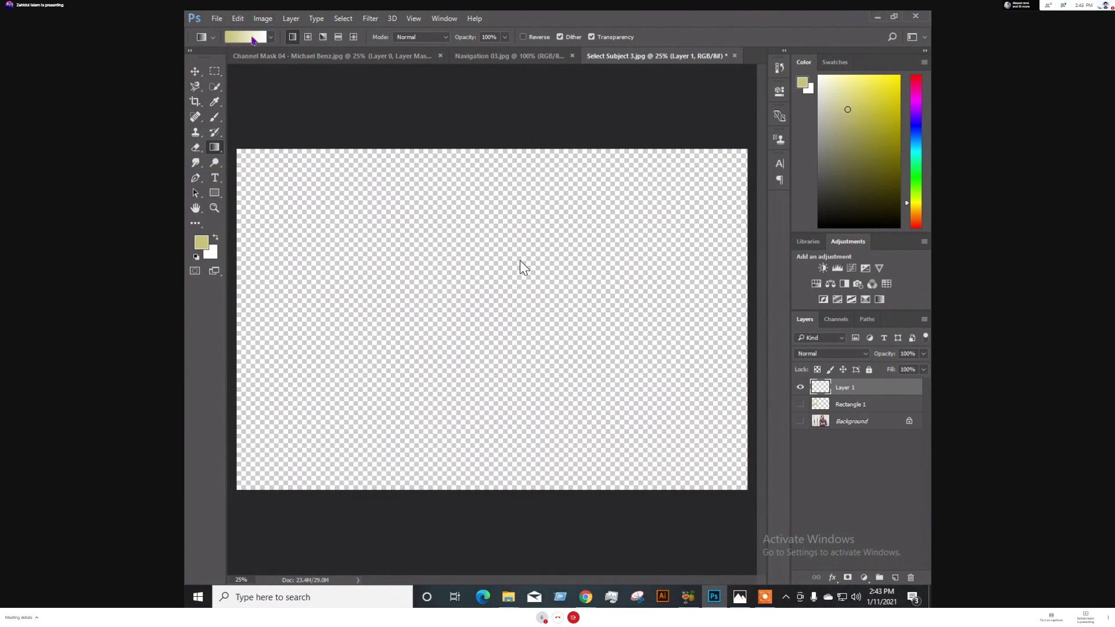
pyautogui.click(232, 39)
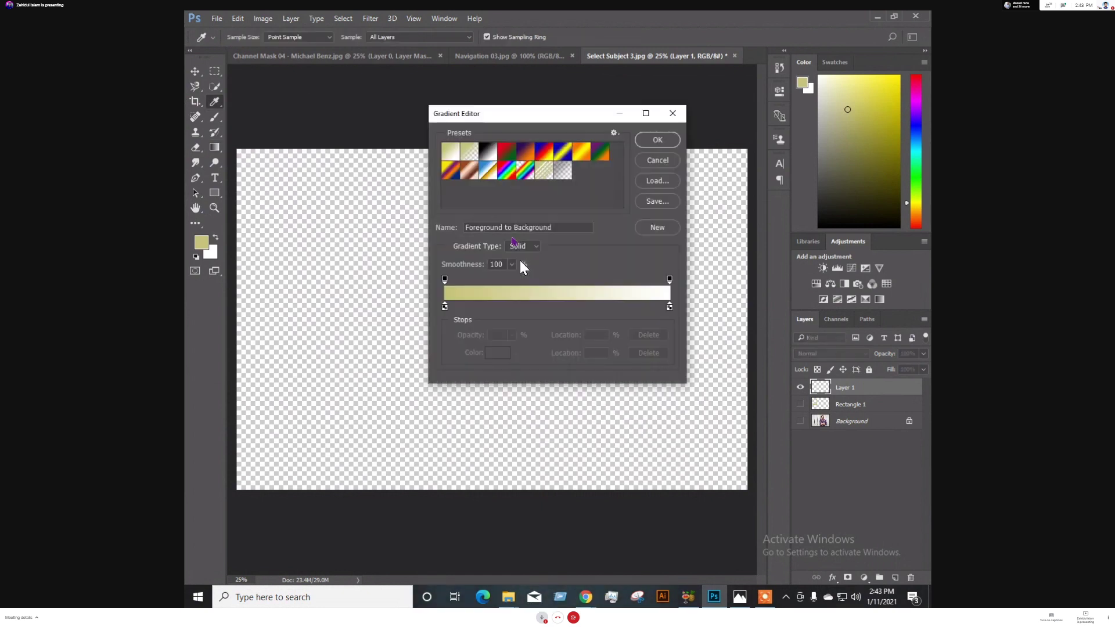
pyautogui.click(505, 154)
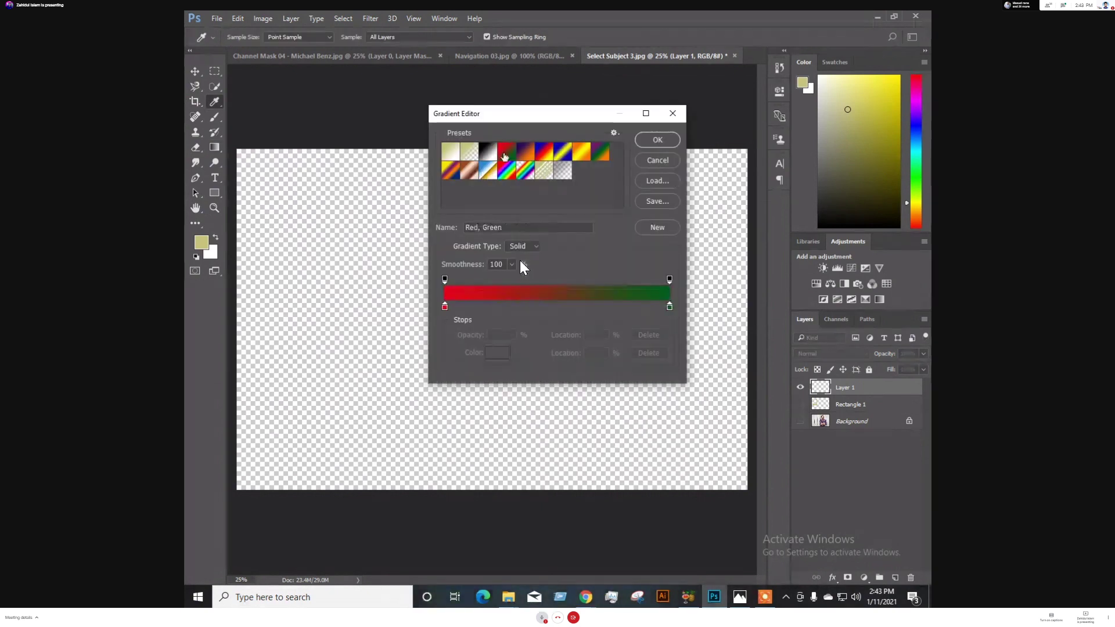
pyautogui.click(581, 151)
pyautogui.click(666, 142)
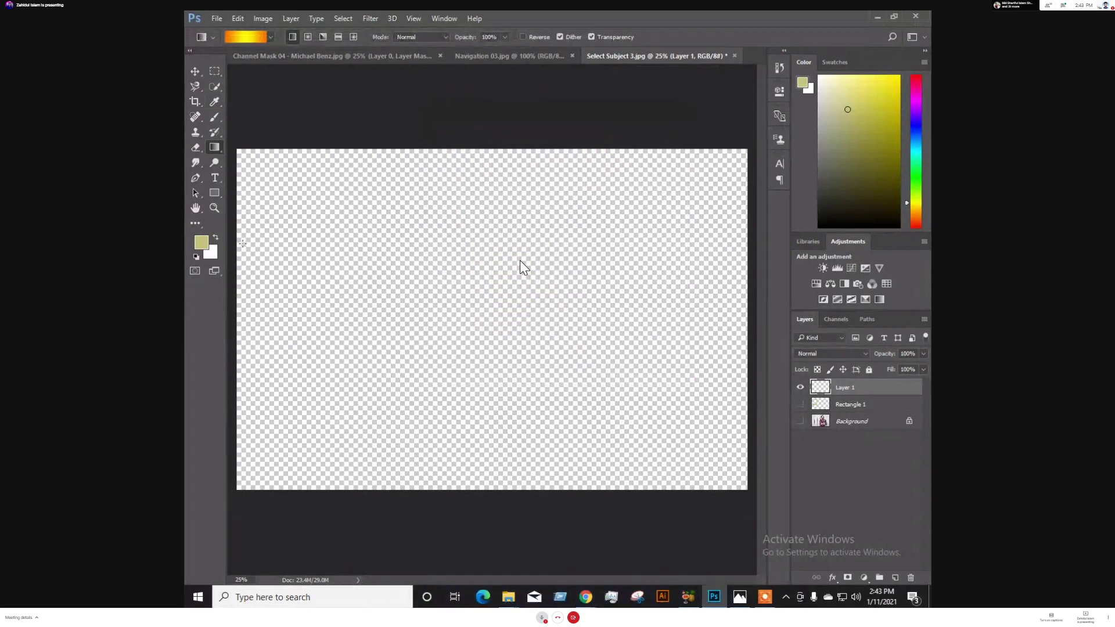
pyautogui.moveTo(243, 244); pyautogui.dragTo(727, 301)
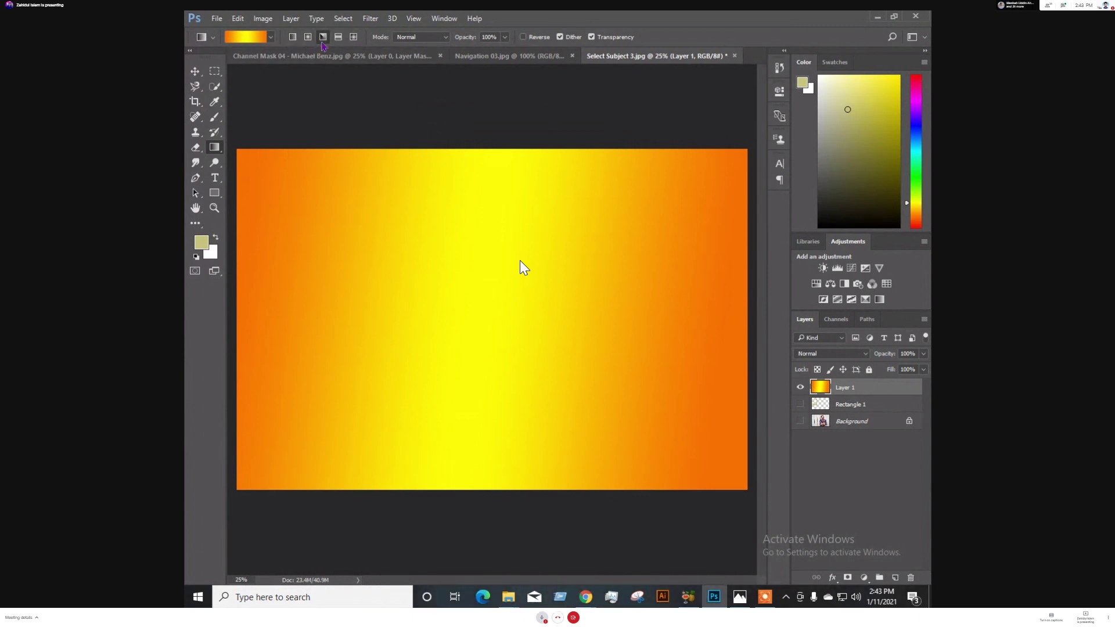
pyautogui.click(339, 37)
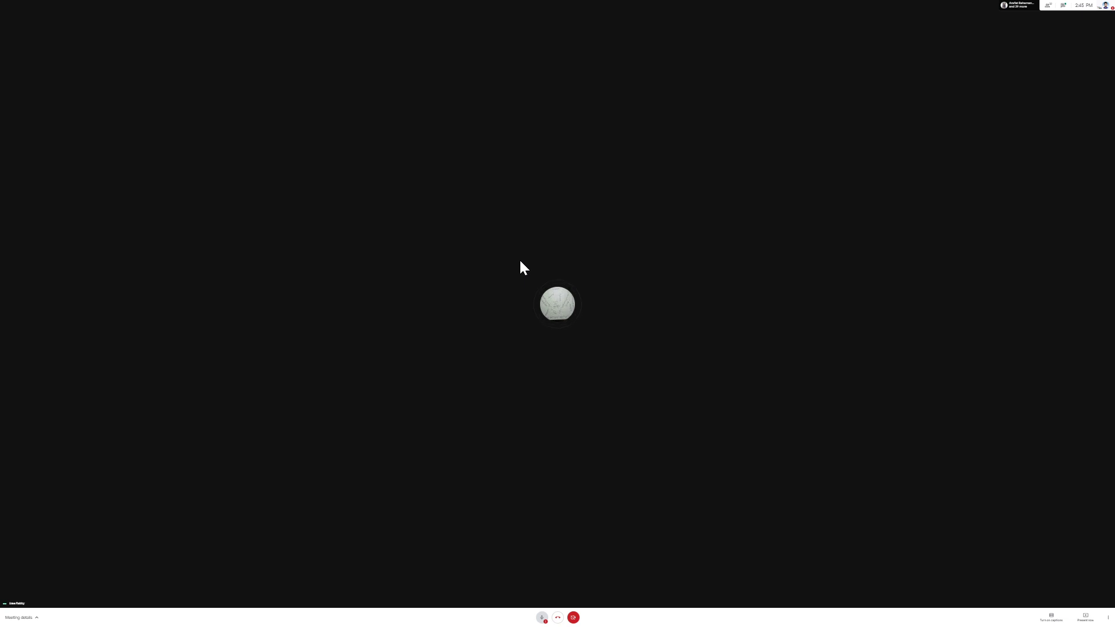
# Leave the call's full-screen view and send the Facebook group link to the GD_40,41 chat in WhatsApp Web
pyautogui.press('Escape')
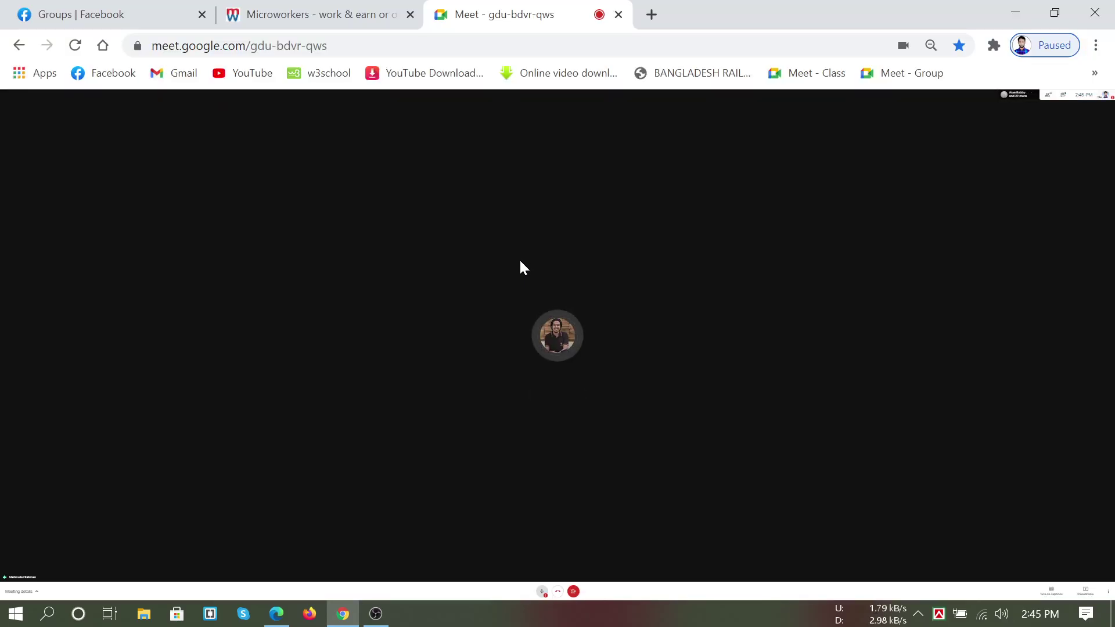
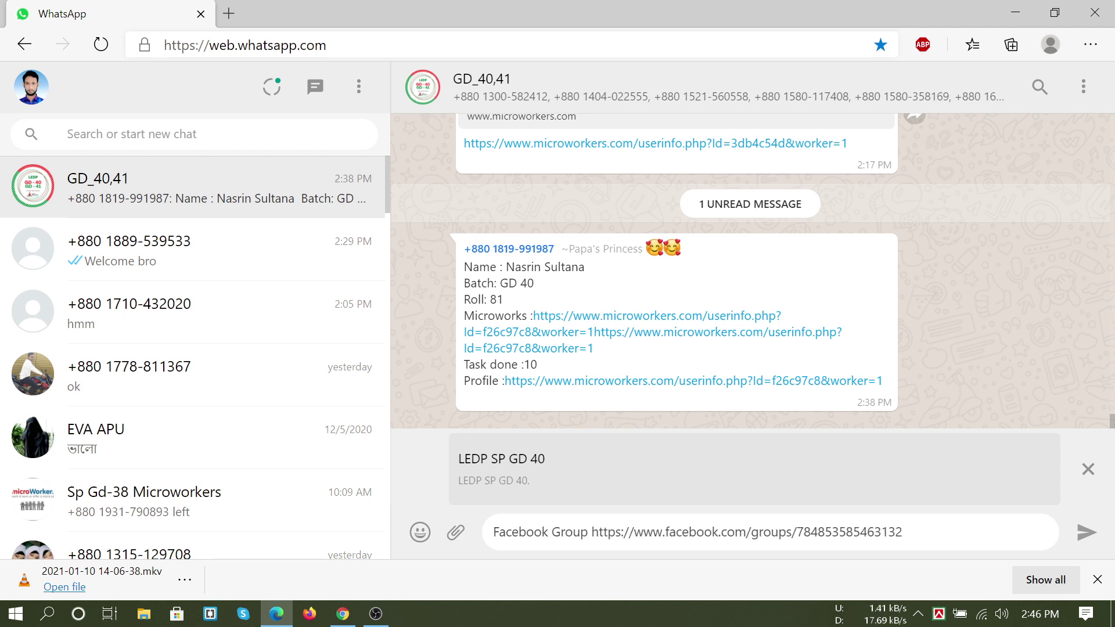
pyautogui.press('Return')
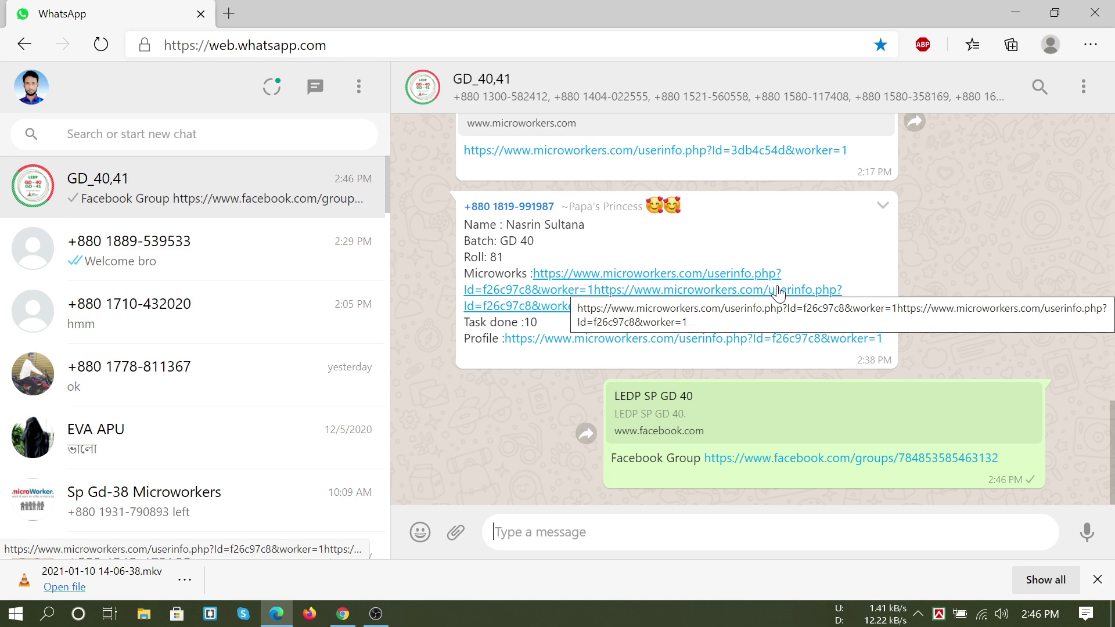
pyautogui.click(1016, 14)
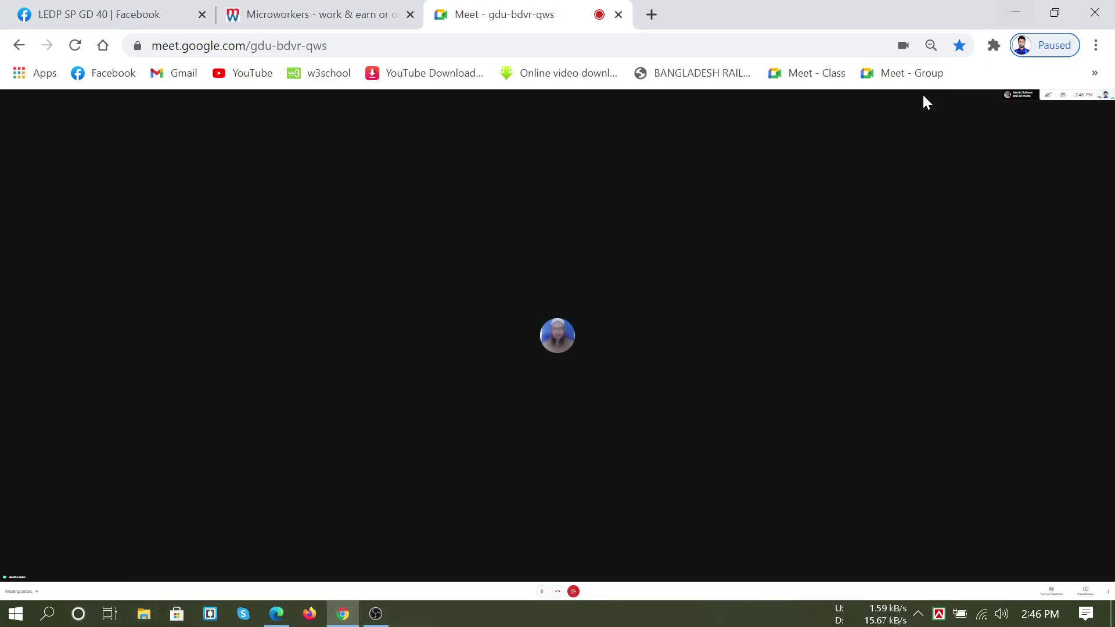
# Open Graphics Join Room.txt from the desktop and copy the 40 GD Whatsapp link
pyautogui.click(1015, 14)
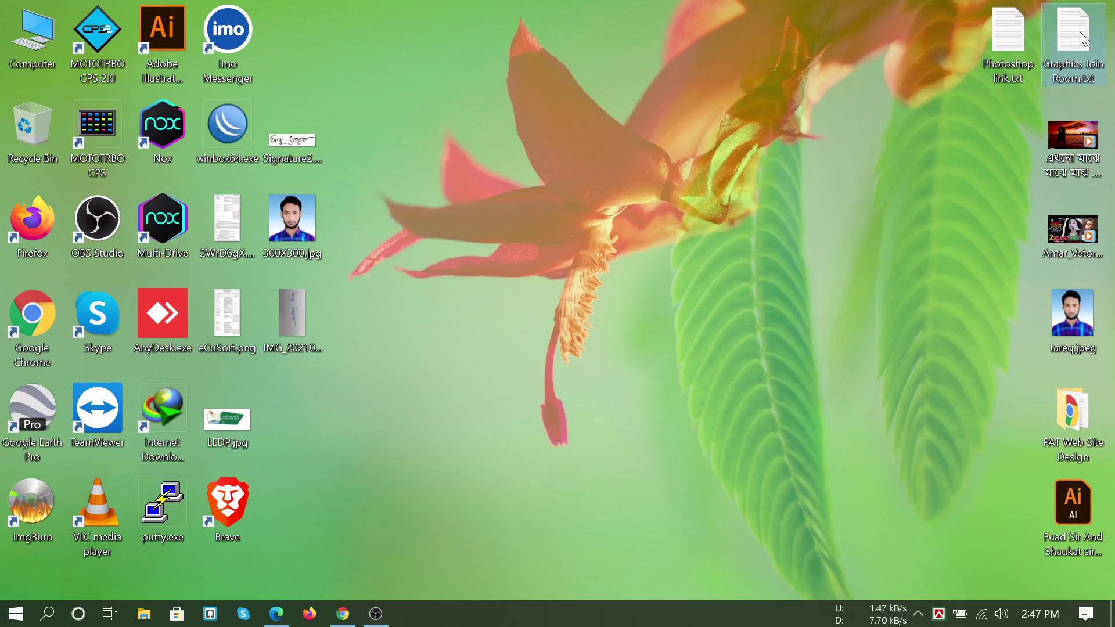
pyautogui.doubleClick(1080, 32)
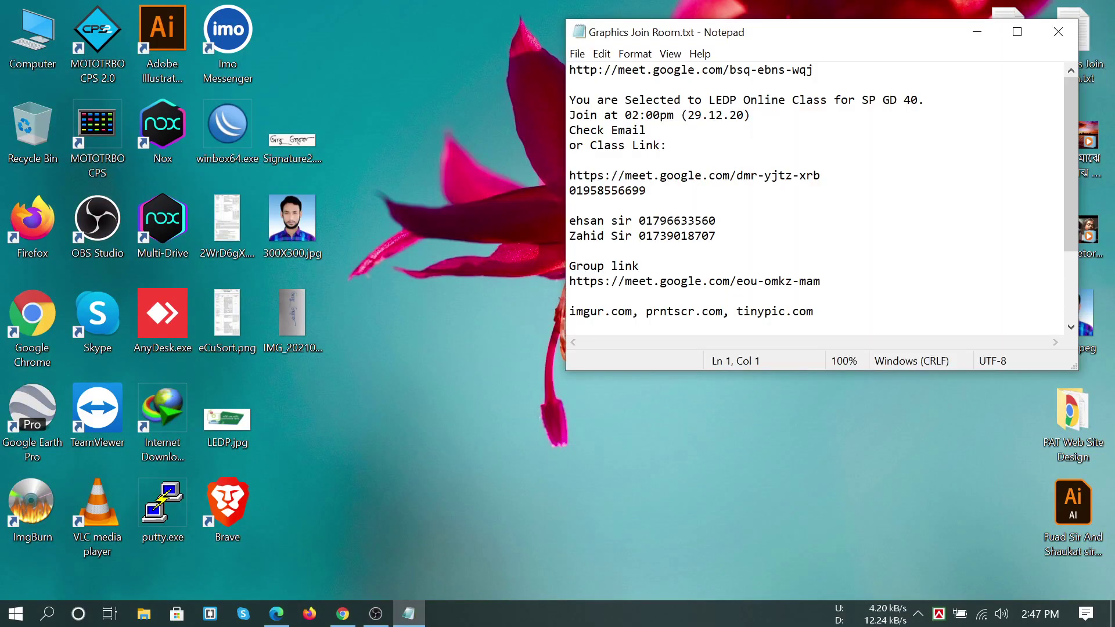
pyautogui.scroll(-3, 814, 197)
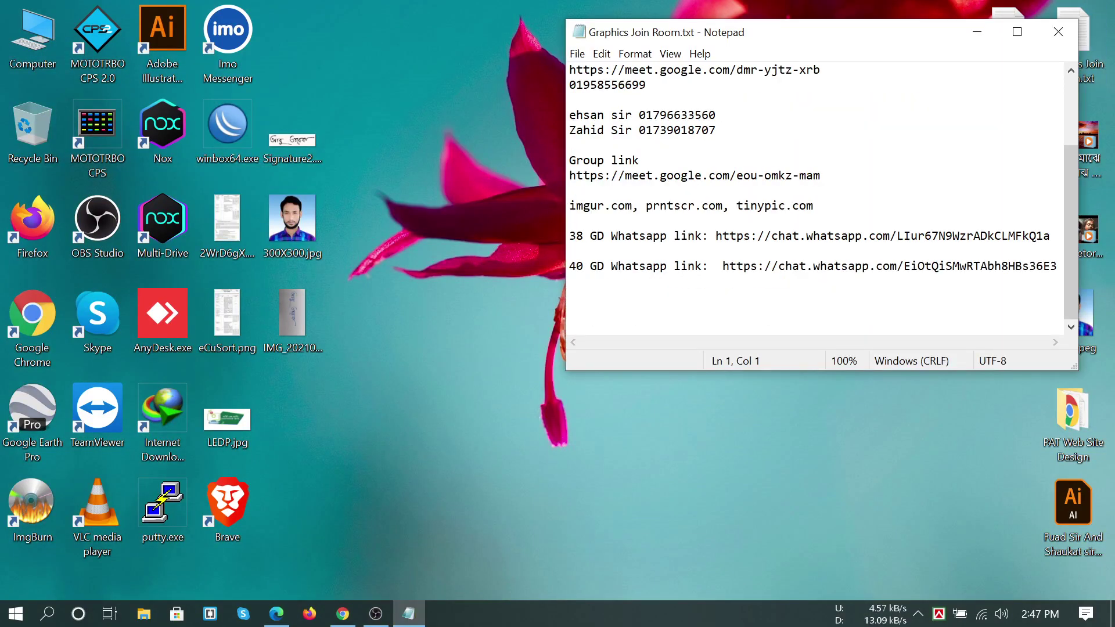
pyautogui.moveTo(723, 266); pyautogui.dragTo(570, 281)
pyautogui.hotkey('ctrl', 'c')
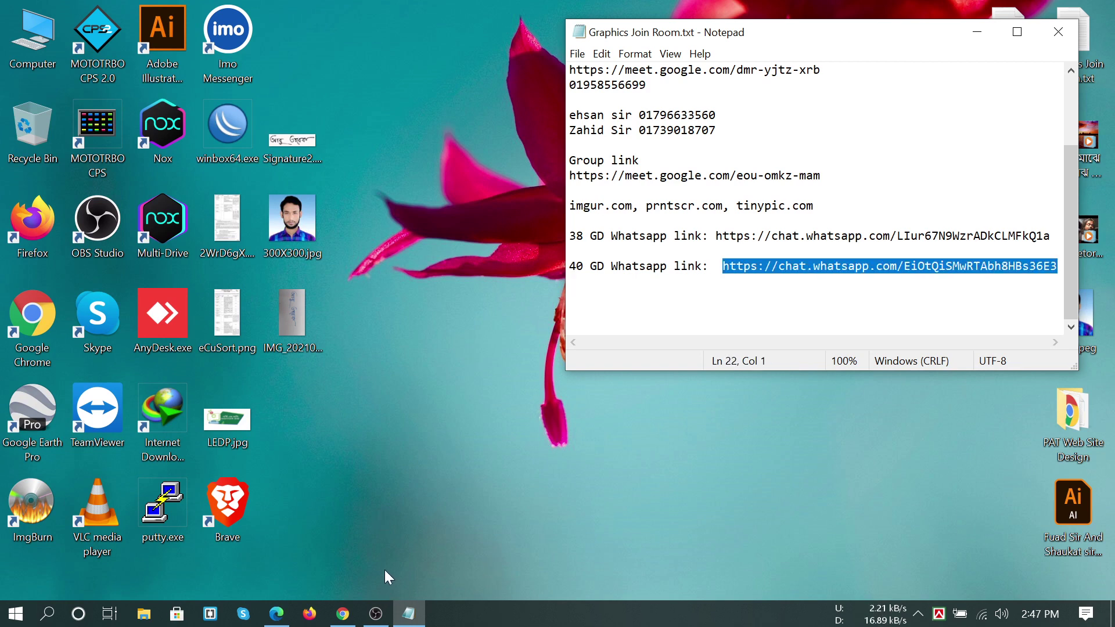
# Check the copied WhatsApp invite link by opening it in a new Edge tab, and close that tab
pyautogui.moveTo(282, 620)
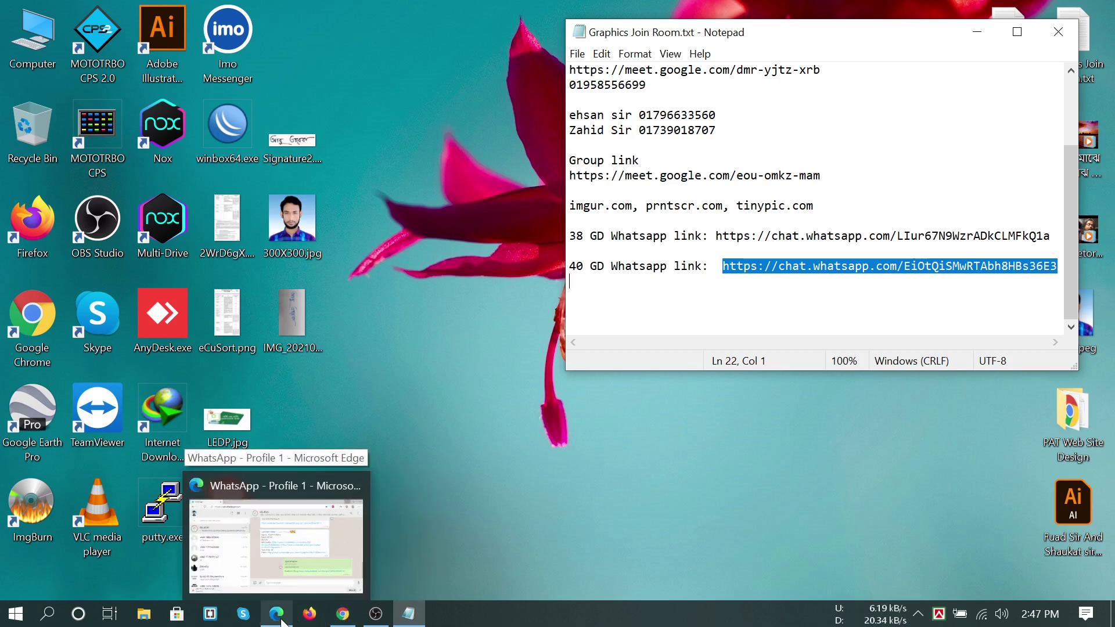
pyautogui.click(282, 620)
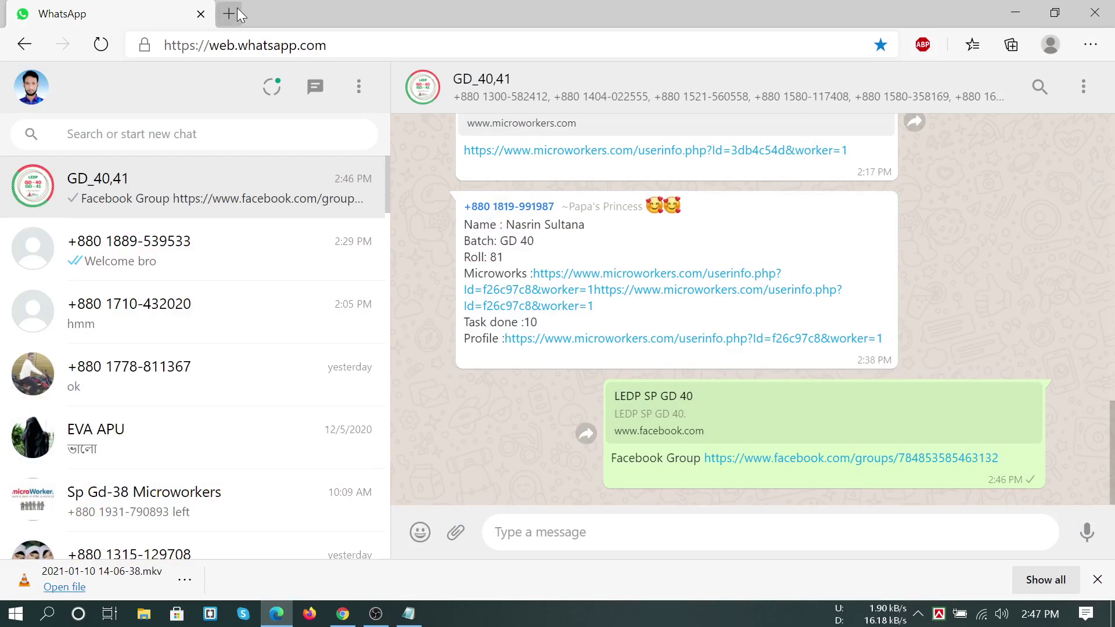
pyautogui.click(231, 10)
pyautogui.hotkey('ctrl', 'v')
pyautogui.press('Return')
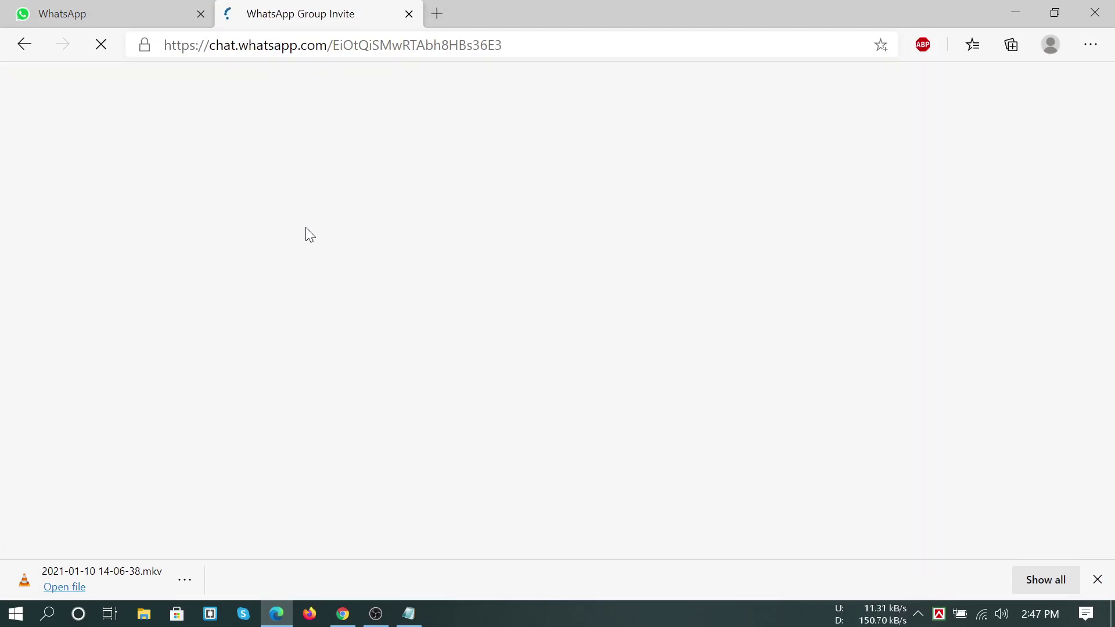
pyautogui.click(409, 14)
pyautogui.click(1032, 9)
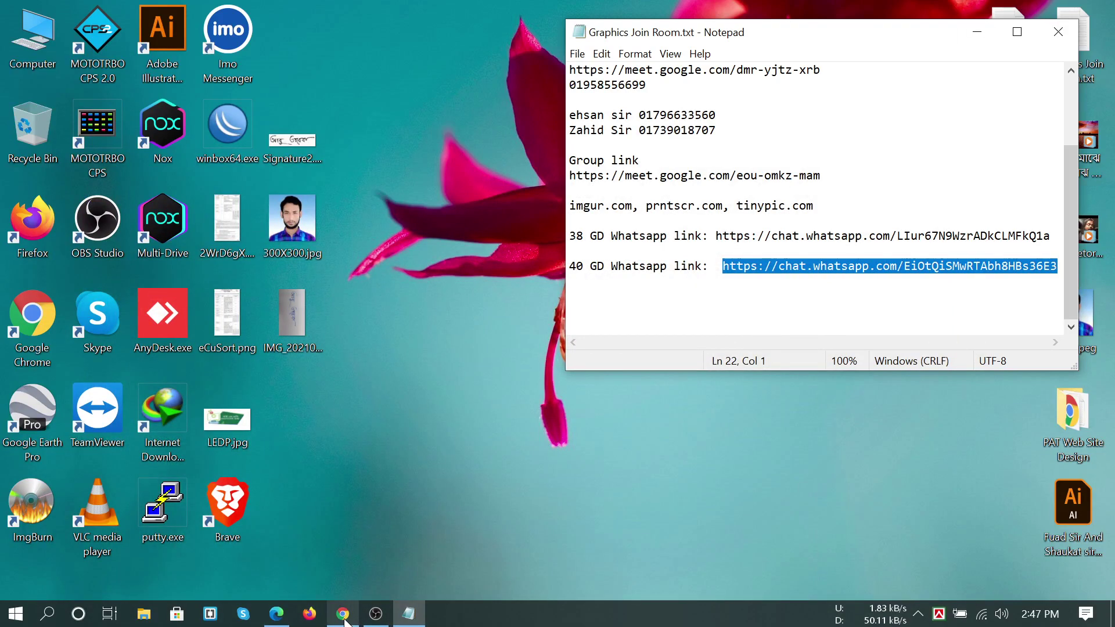
# Switch to Google Meet in Chrome and send the copied invite link in the call chat, labelled as the WhatsApp group link
pyautogui.click(342, 614)
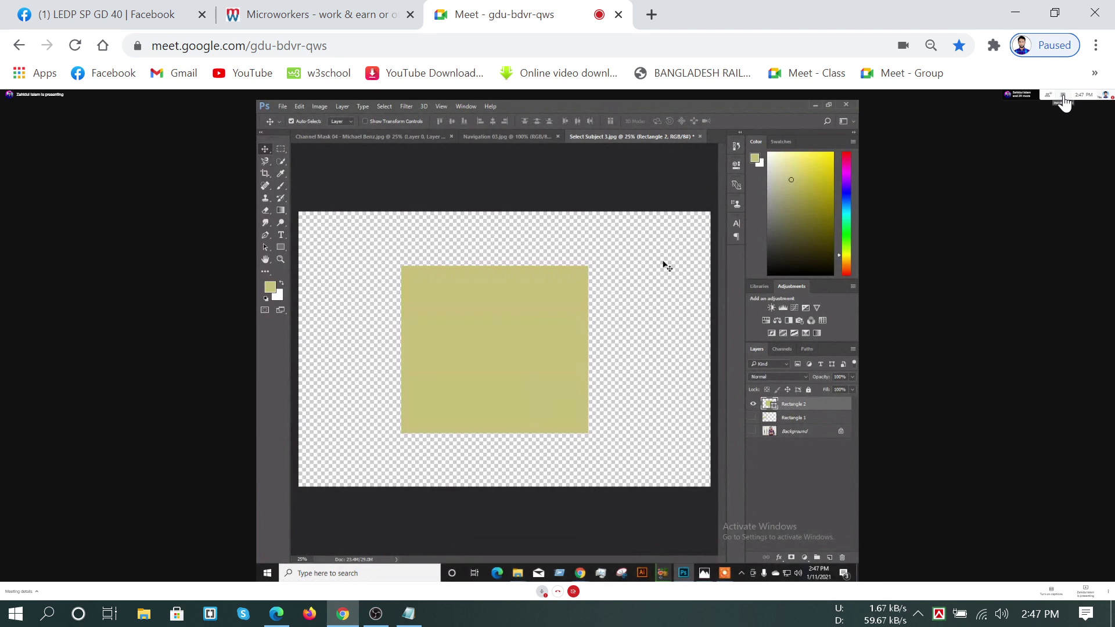
pyautogui.click(1063, 96)
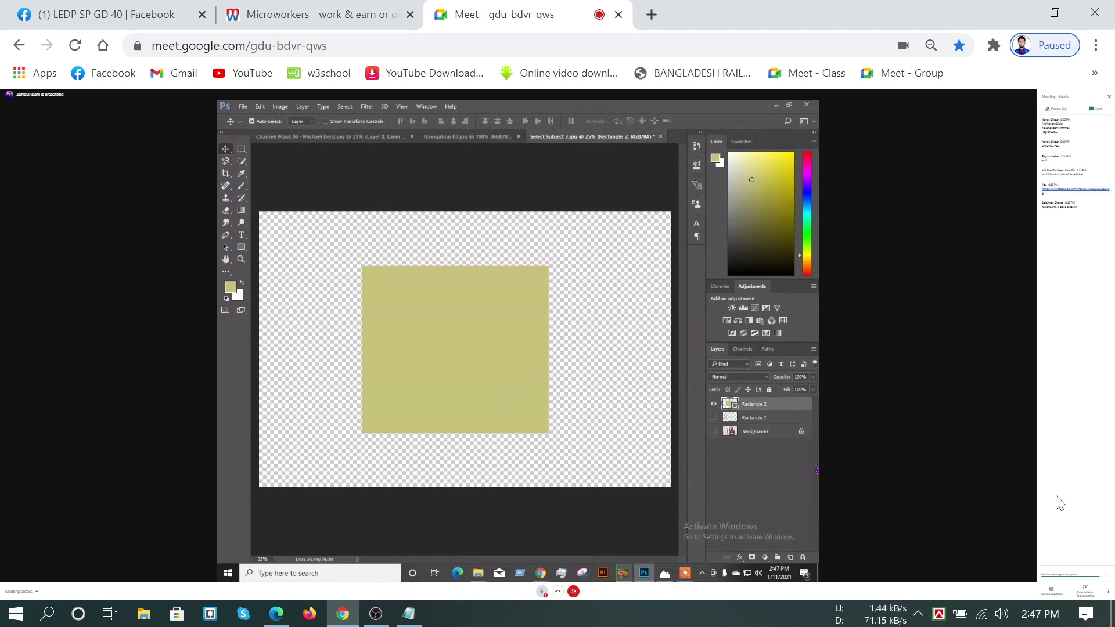
pyautogui.click(1071, 575)
pyautogui.write('d')
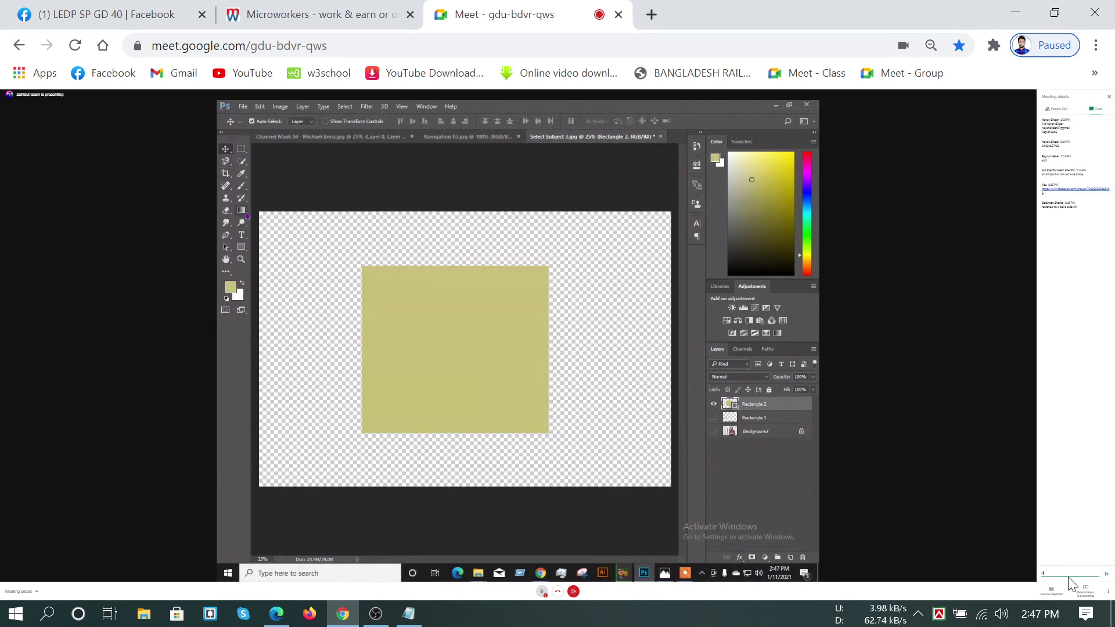
pyautogui.write('hatsa')
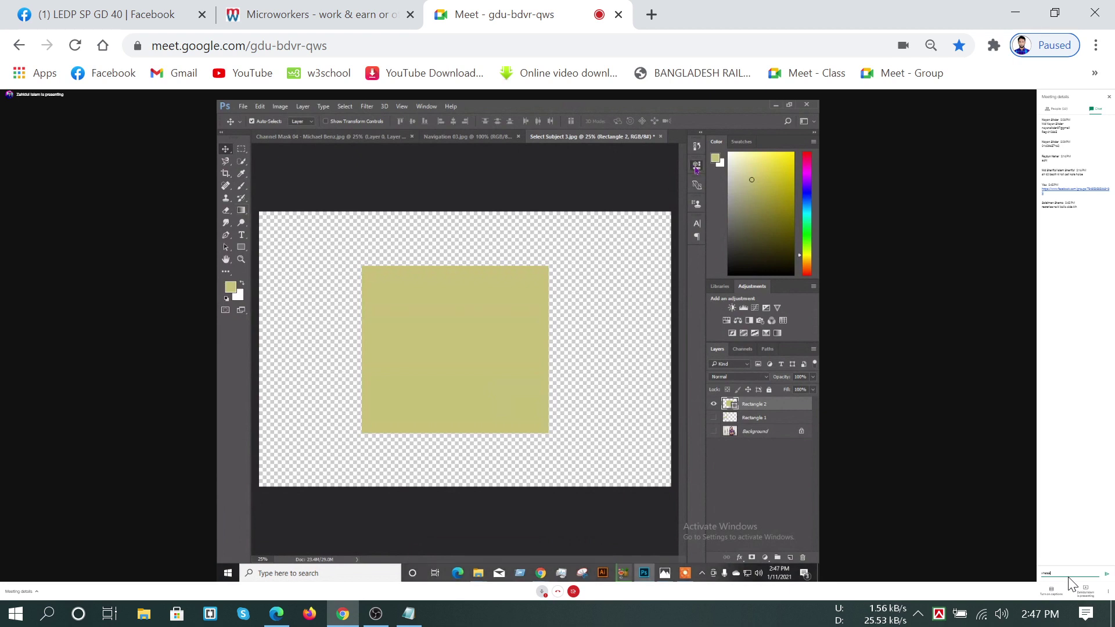
pyautogui.write('pp group')
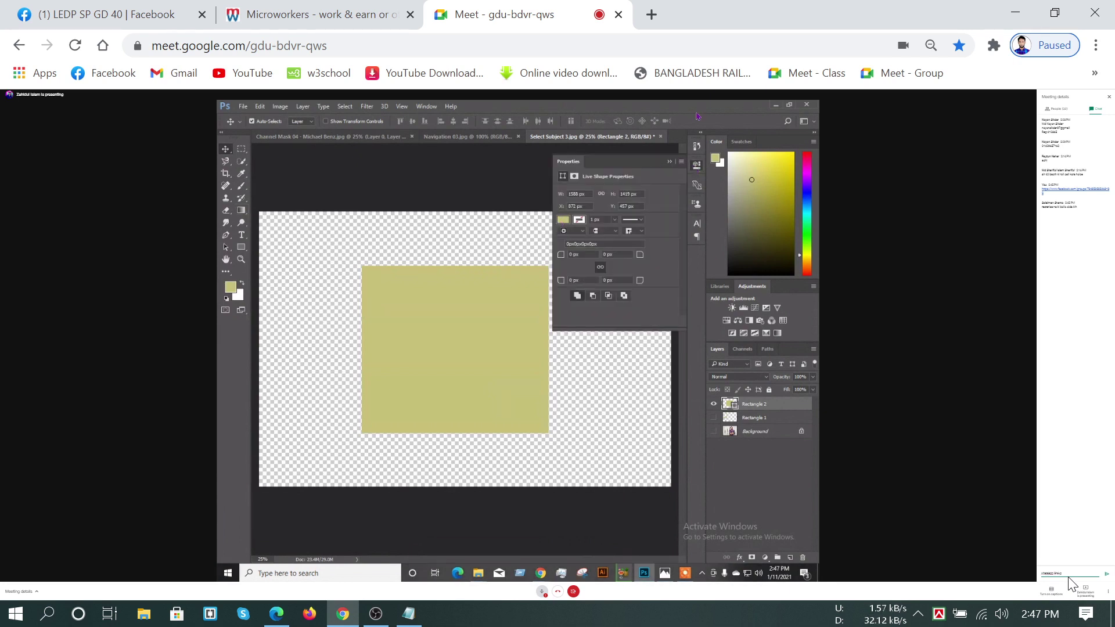
pyautogui.write(' Link-')
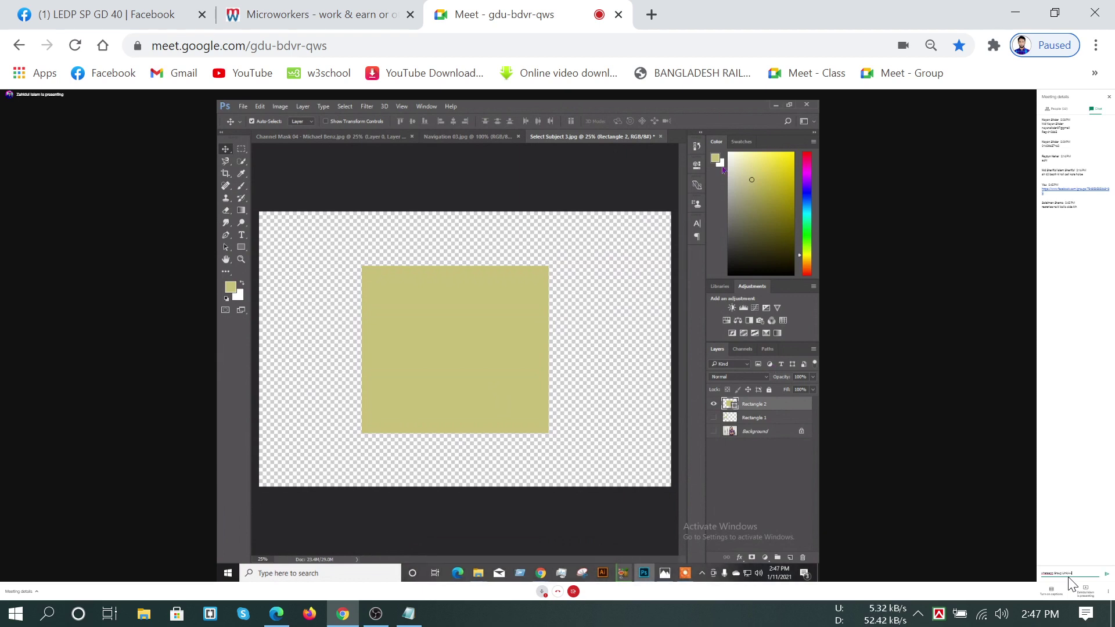
pyautogui.hotkey('ctrl', 'v')
pyautogui.press('Return')
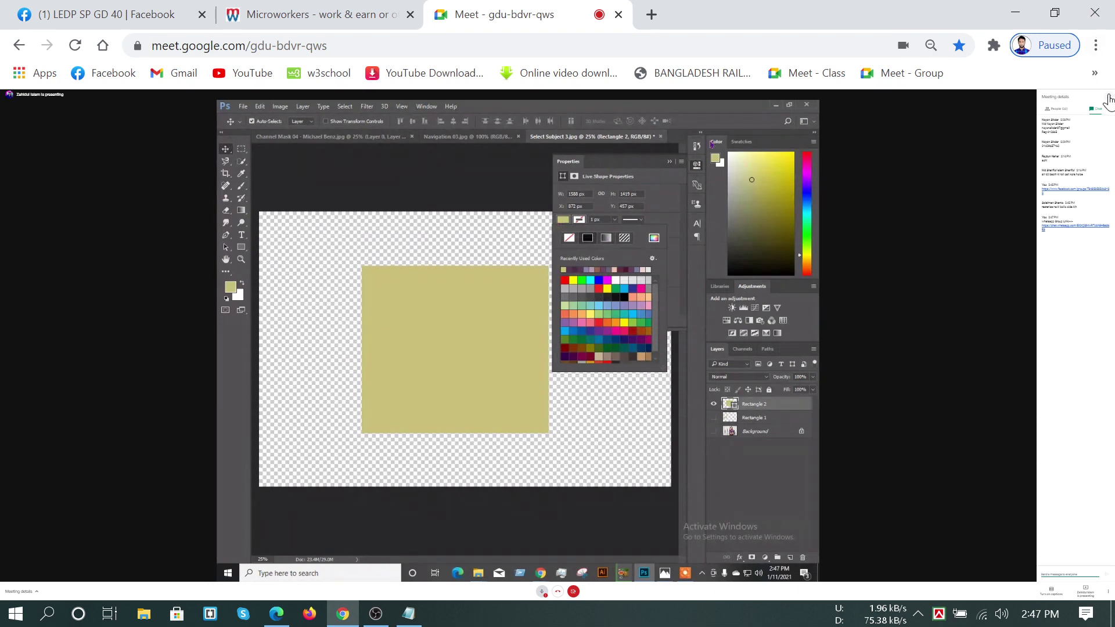
# Close the meeting's chat panel and show the shared presentation in full screen
pyautogui.click(1109, 99)
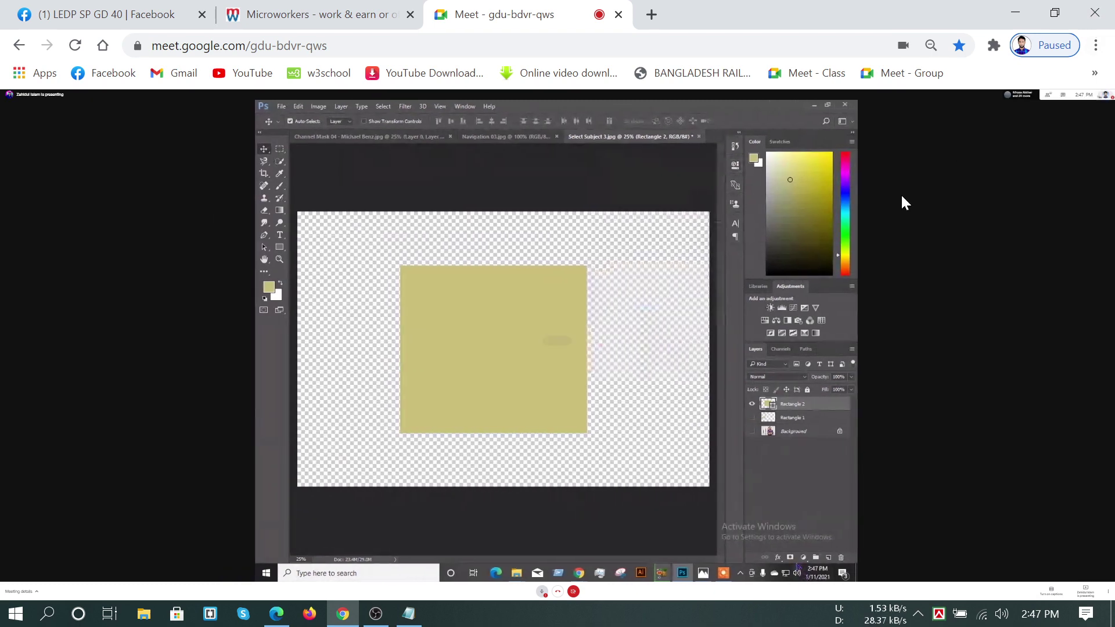
pyautogui.doubleClick(804, 263)
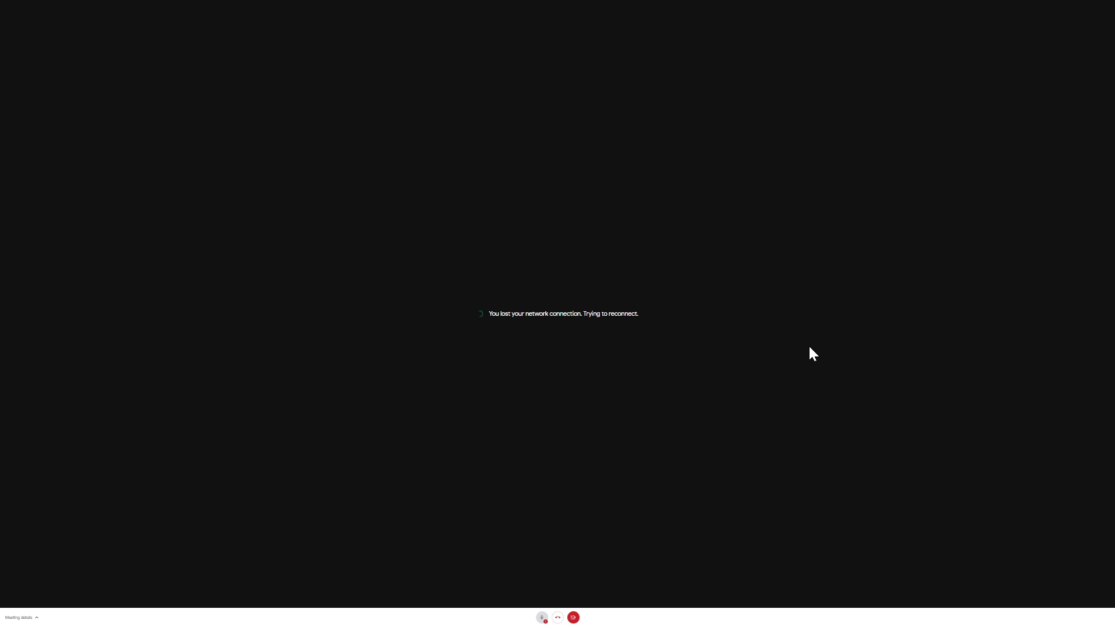
# Look through the LEDP SP GD 40 Facebook group page, and return to the full-screen Meet call
pyautogui.press('Escape')
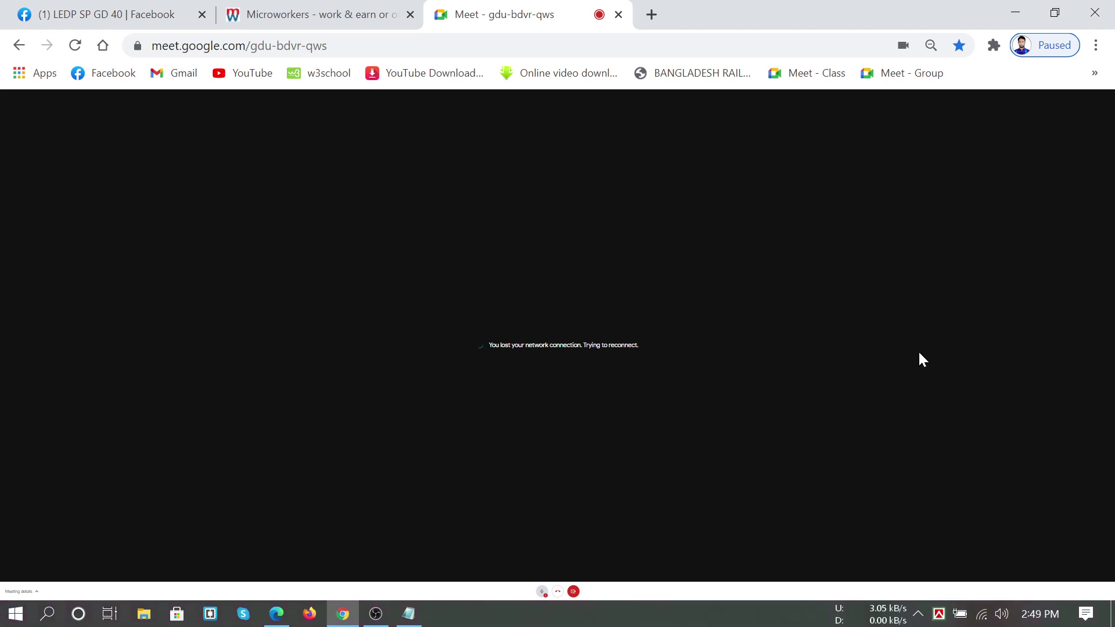
pyautogui.click(73, 19)
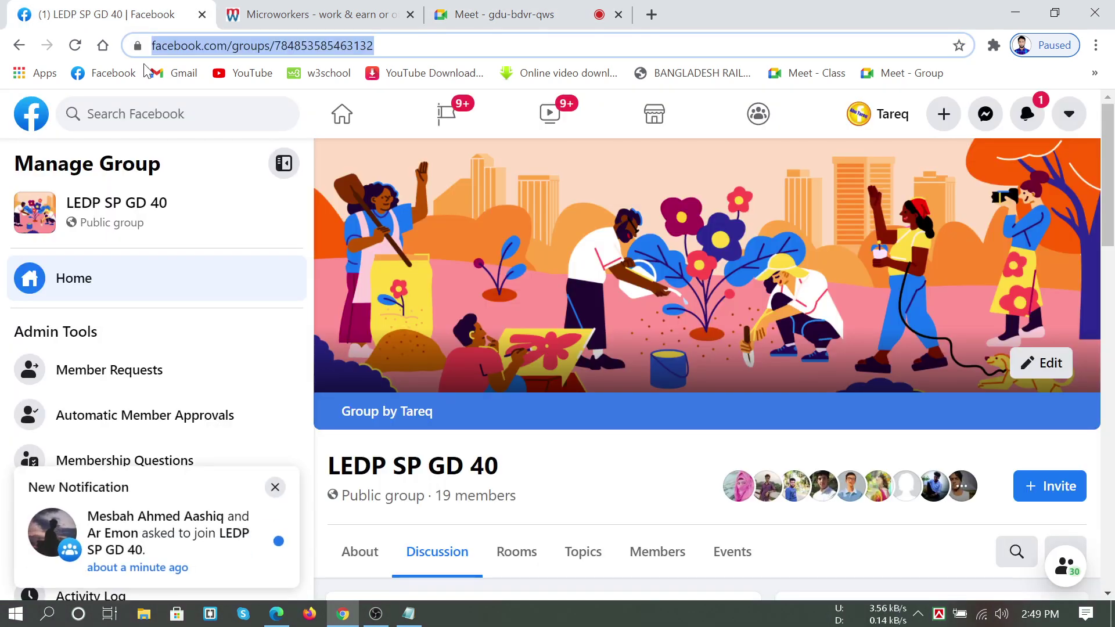
pyautogui.scroll(-5, 628, 399)
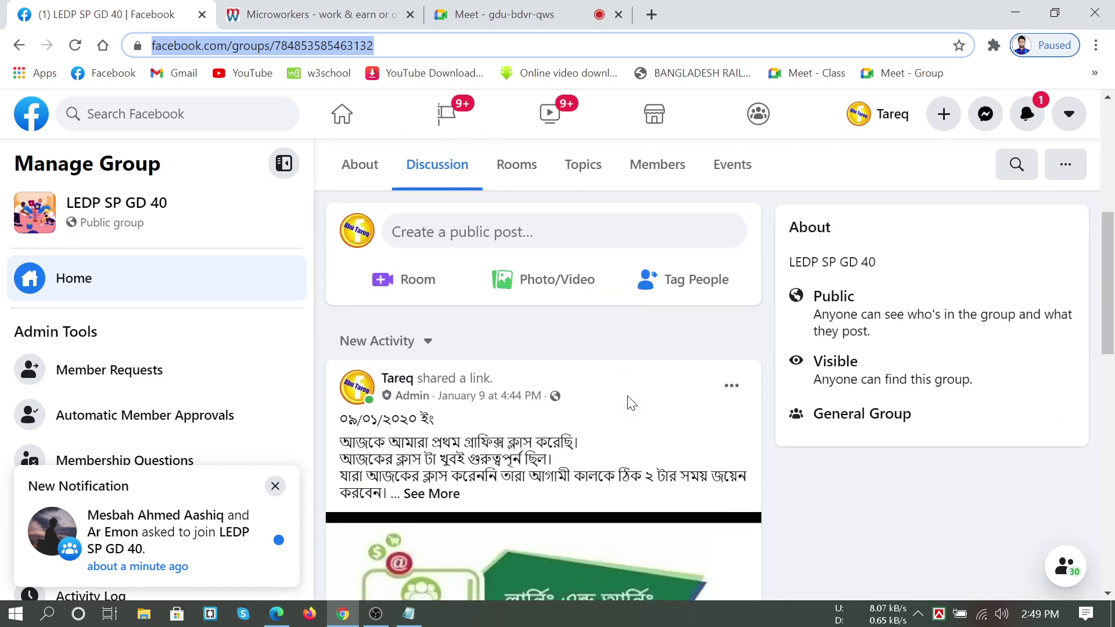
pyautogui.scroll(-2, 632, 402)
pyautogui.scroll(8, 629, 404)
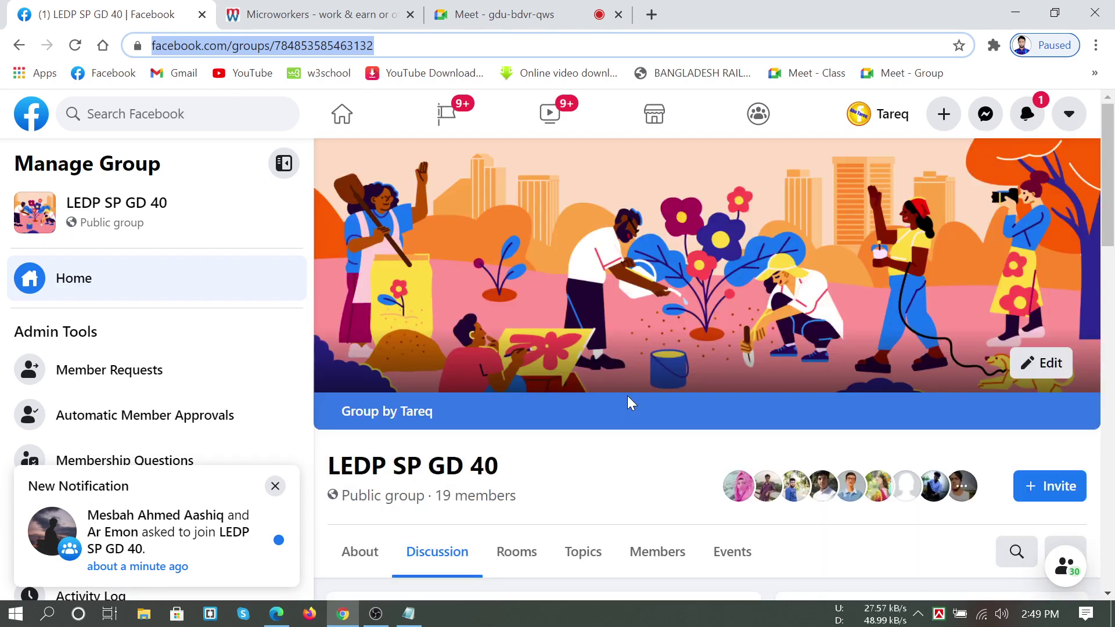
pyautogui.click(483, 16)
pyautogui.doubleClick(593, 256)
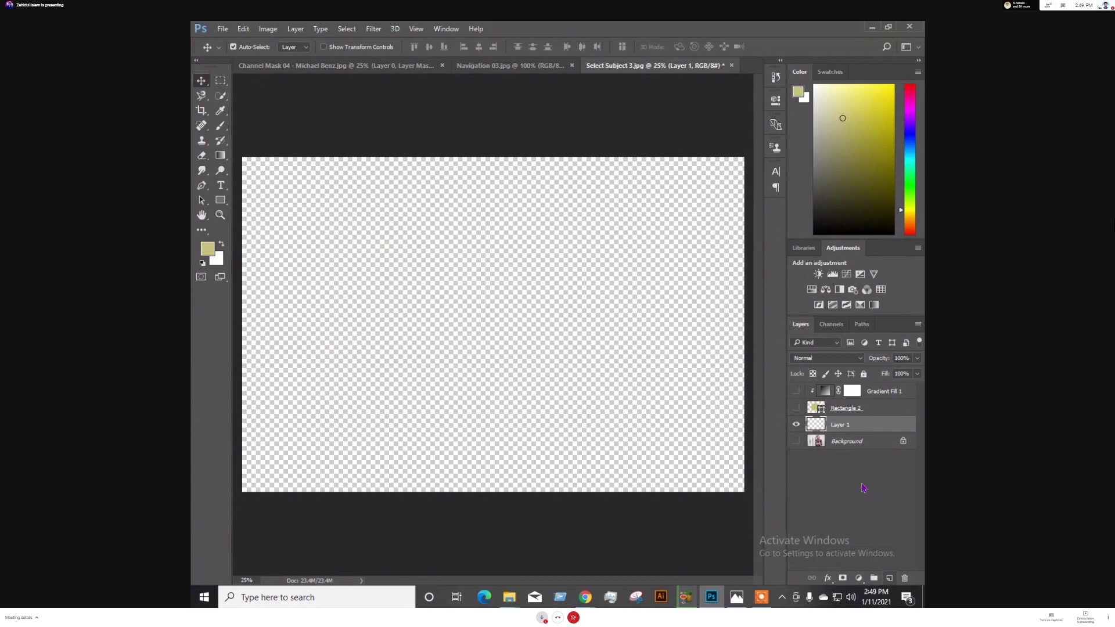
# Leave full screen, reload the meeting page and rejoin the call, dismissing the muted-microphone notice
pyautogui.press('Escape')
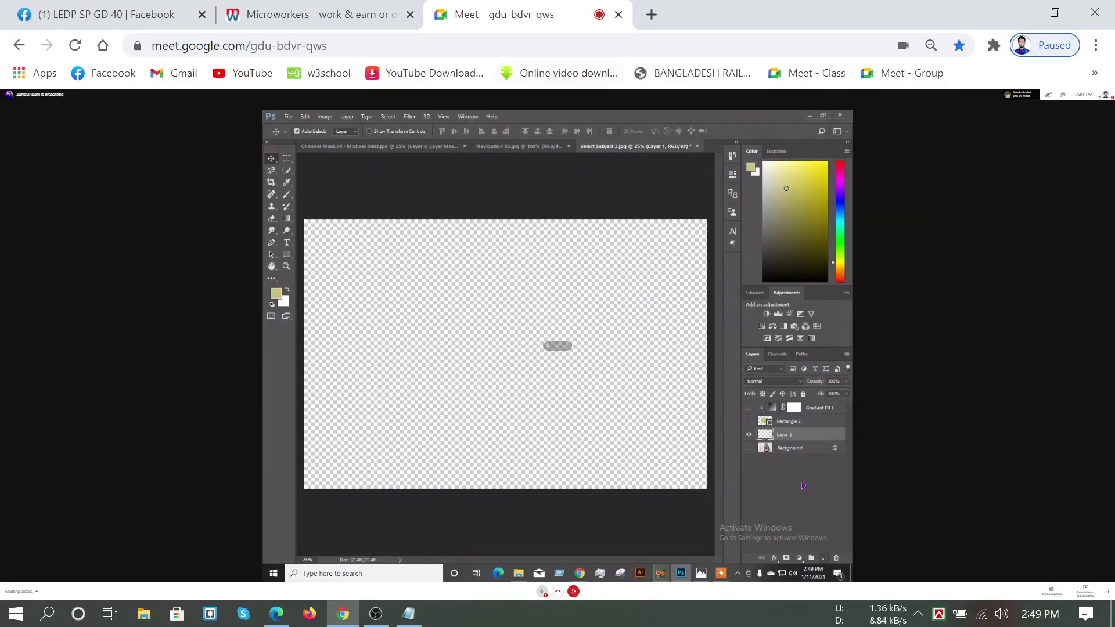
pyautogui.hotkey('ctrl', 'l')
pyautogui.press('Return')
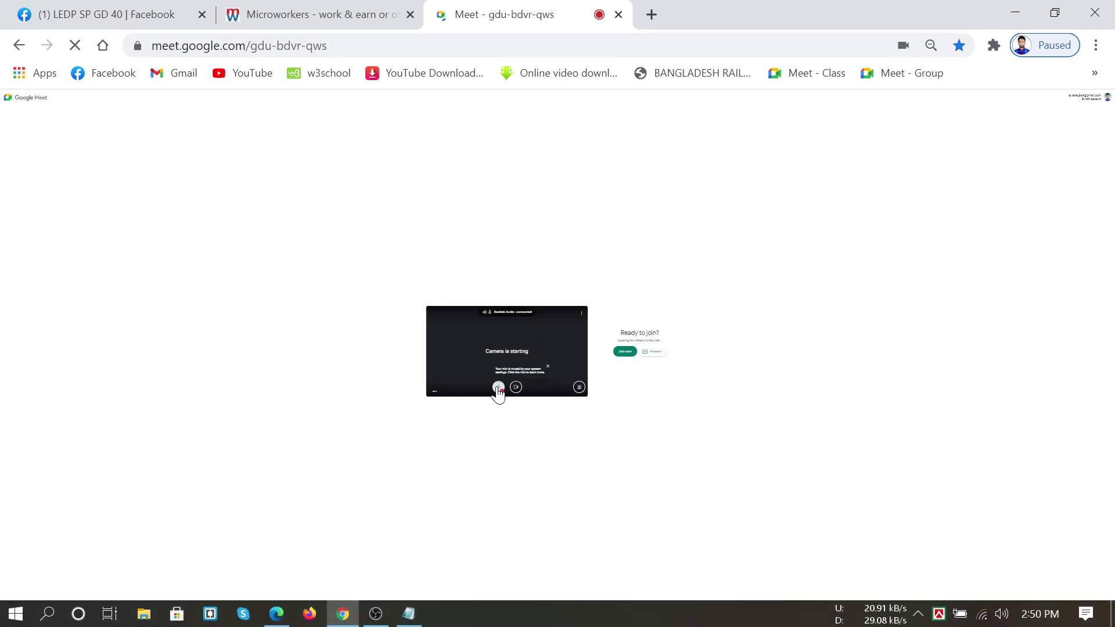
pyautogui.click(499, 388)
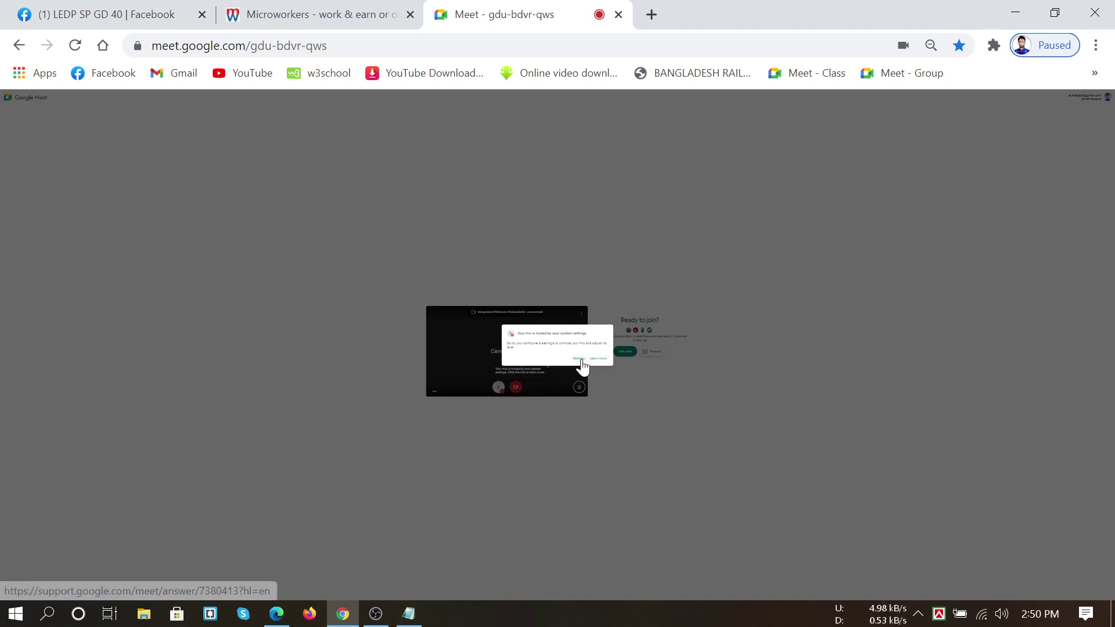
pyautogui.click(578, 359)
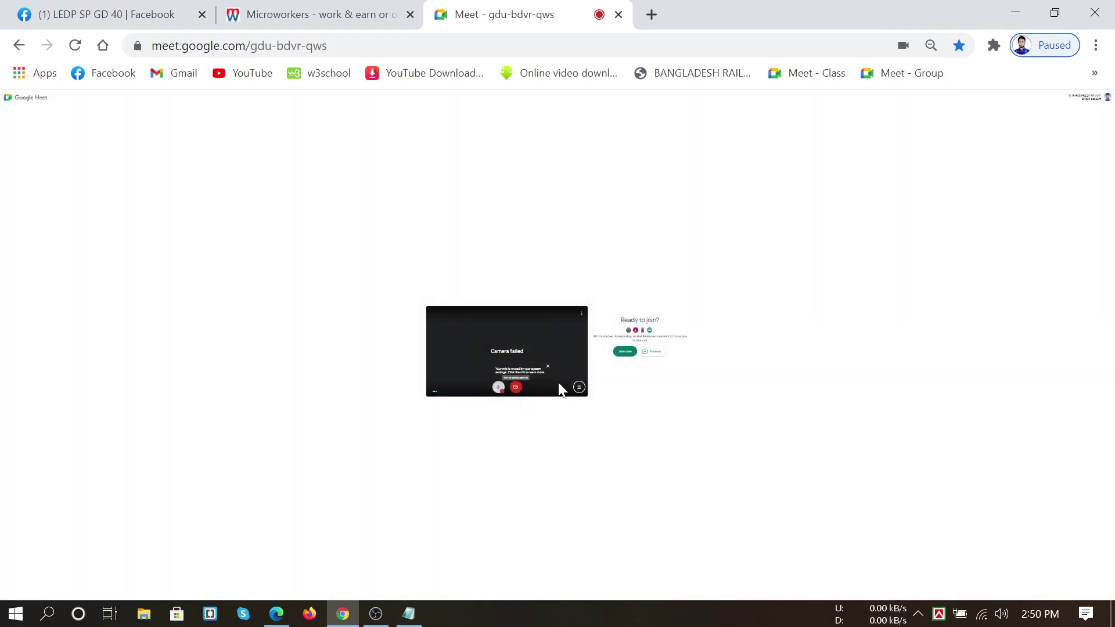
pyautogui.click(619, 353)
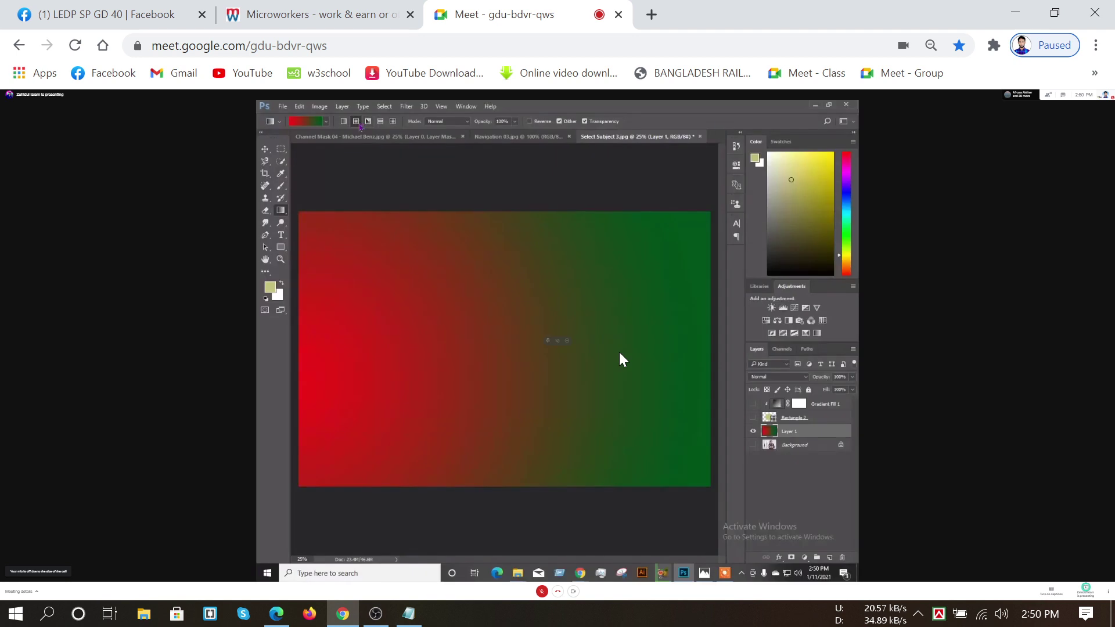
# Turn off the camera in the call and show the presentation in full screen
pyautogui.hotkey('ctrl', 'e')
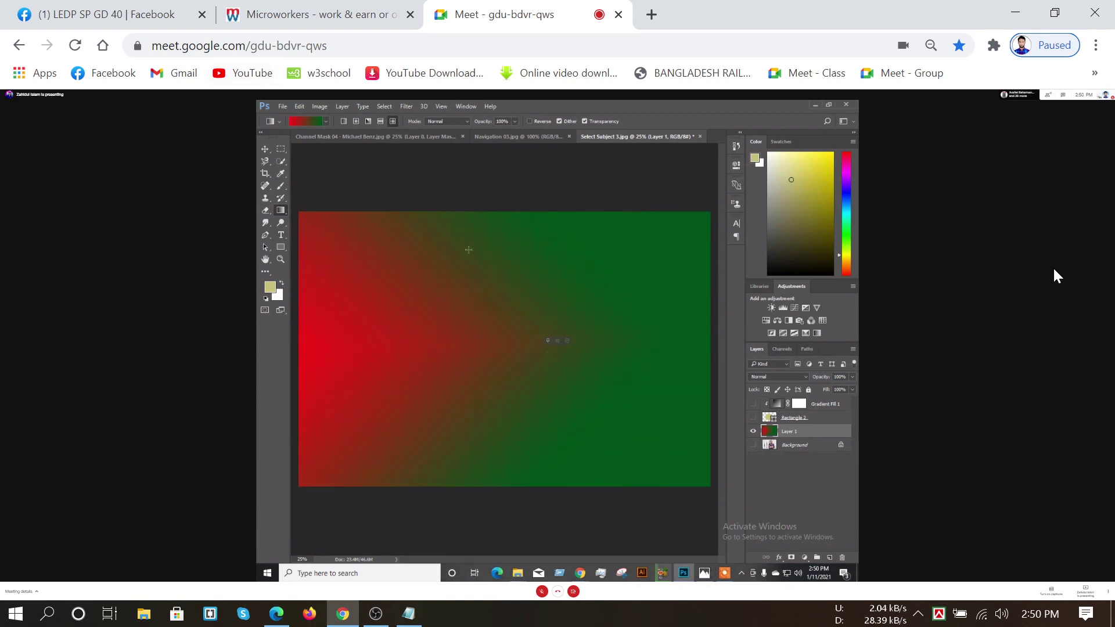
pyautogui.doubleClick(699, 291)
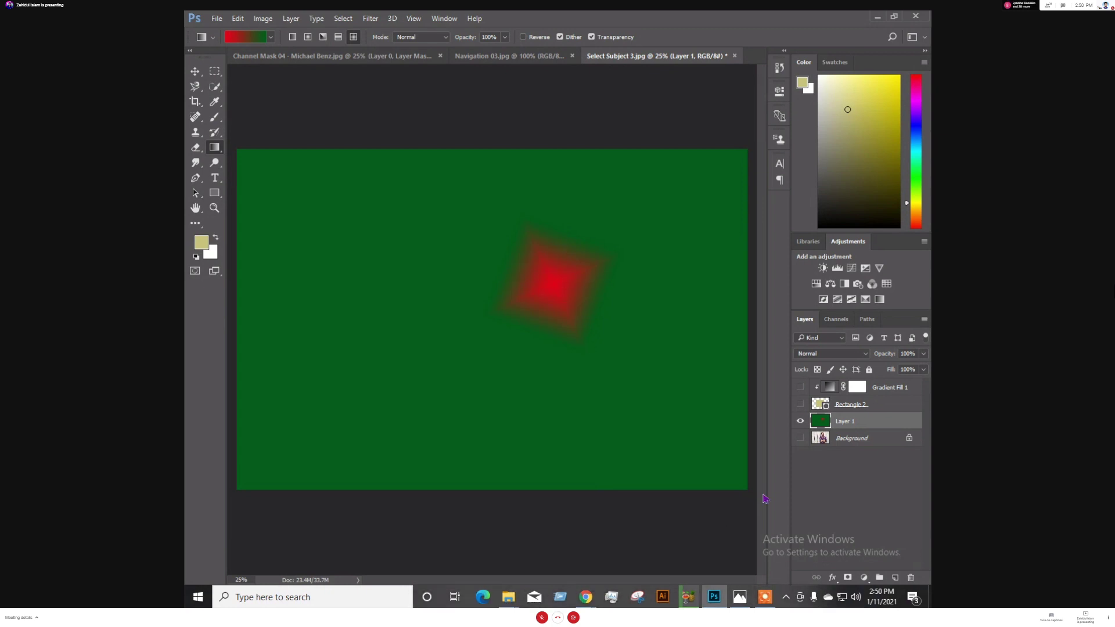
# In the shared Photoshop document, remove Layer 1, Rectangle 2 and Gradient Fill 1, and show the Background photo
pyautogui.press('Delete')
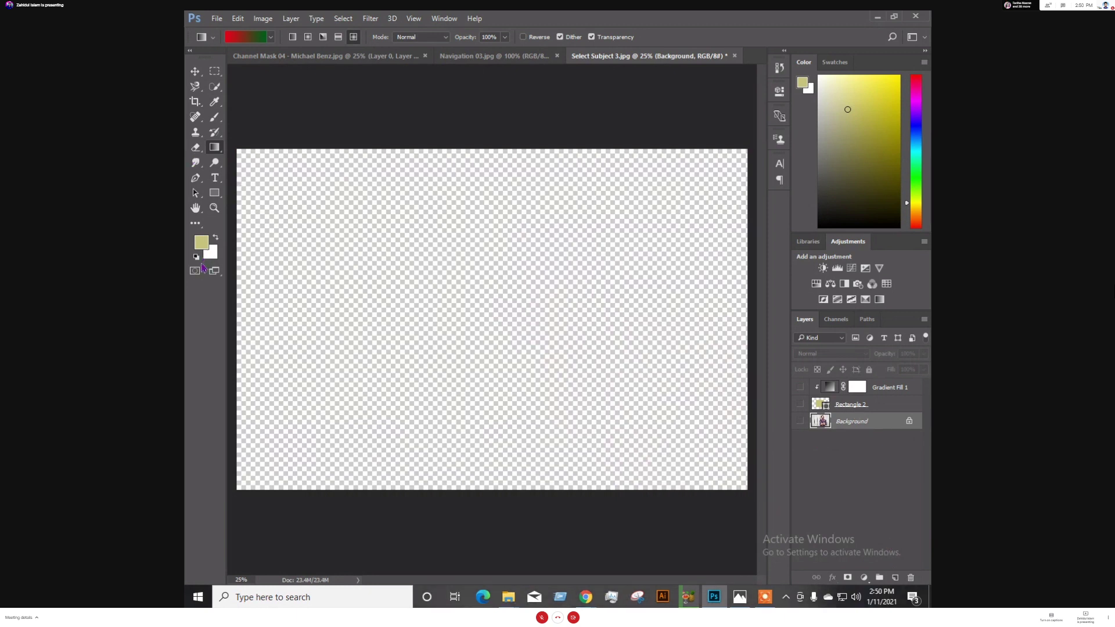
pyautogui.click(848, 406)
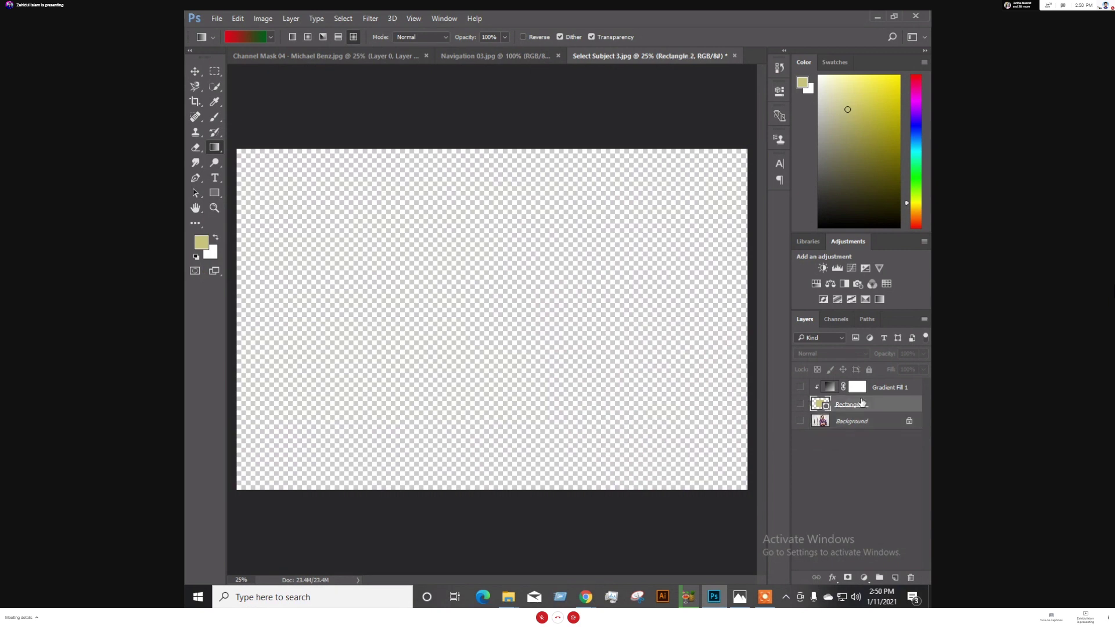
pyautogui.hotkey('ctrl', 'z')
pyautogui.hotkey('ctrl', 'z')
pyautogui.hotkey('ctrl', 'z')
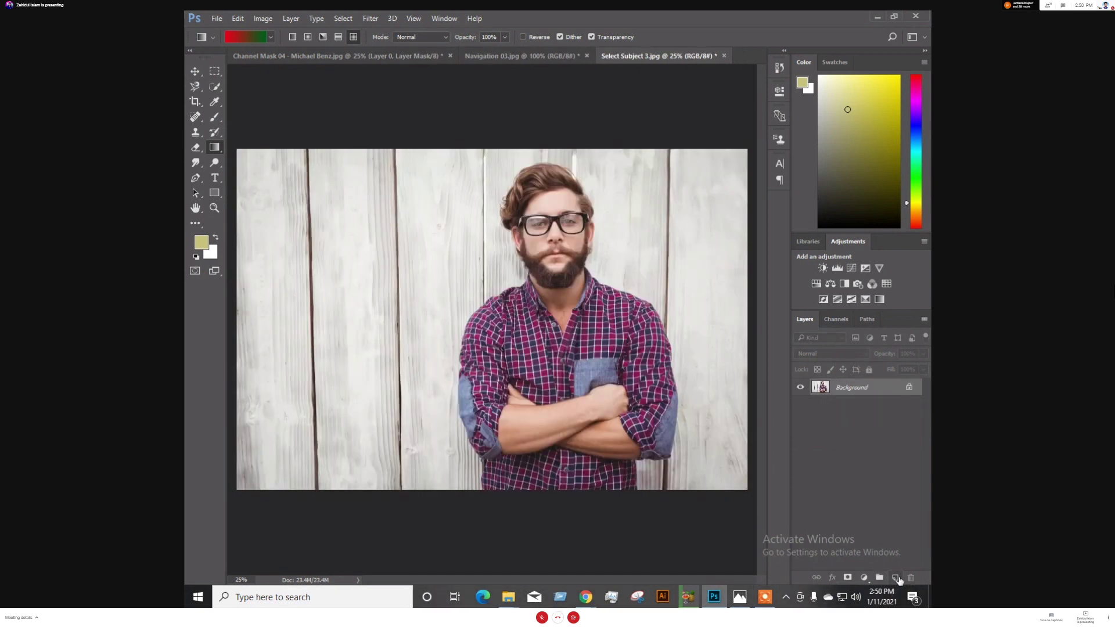
# Add a new layer above Background and fill it with the white background color
pyautogui.click(896, 578)
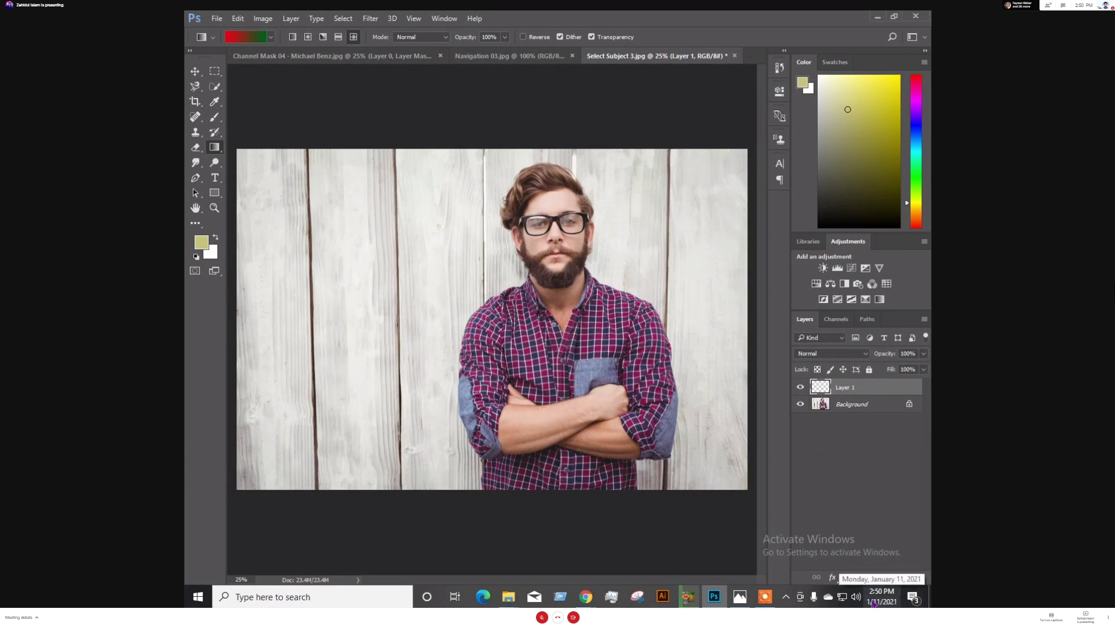
pyautogui.hotkey('ctrl', 'BackSpace')
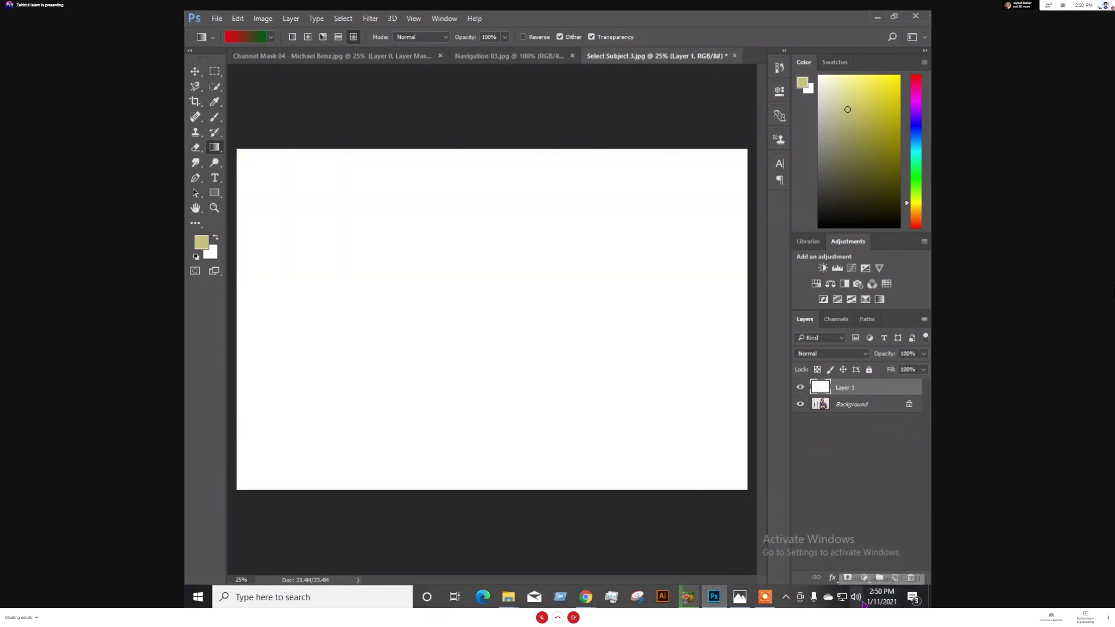
# Show the tools grouped with the Smudge tool and with the Dodge tool, and go back to the Smudge tool
pyautogui.click(201, 170)
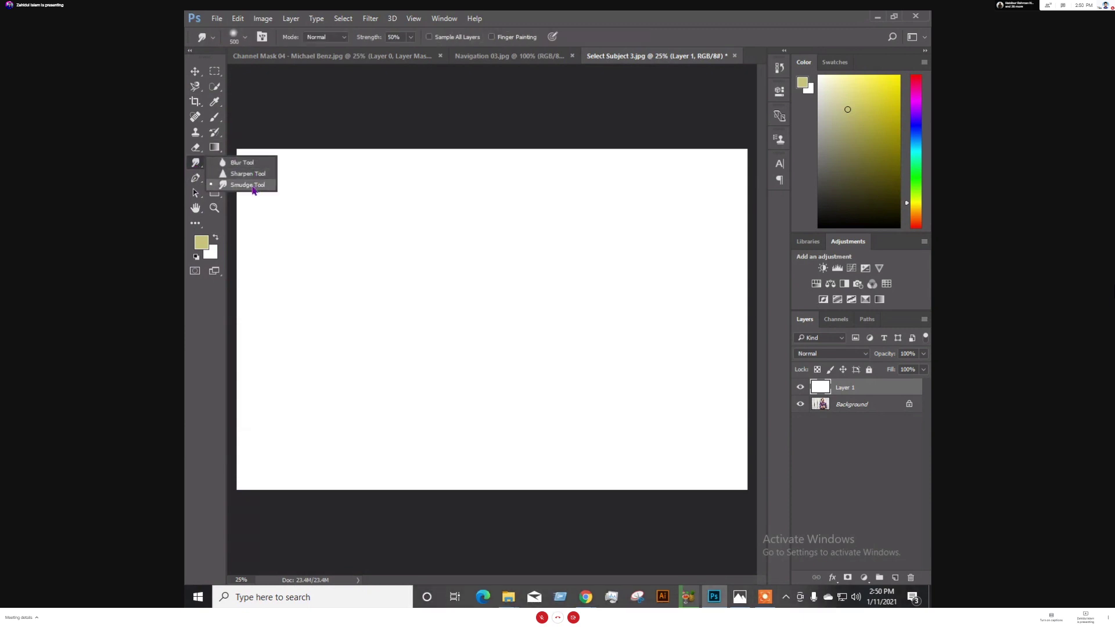
pyautogui.click(209, 169)
pyautogui.click(215, 163)
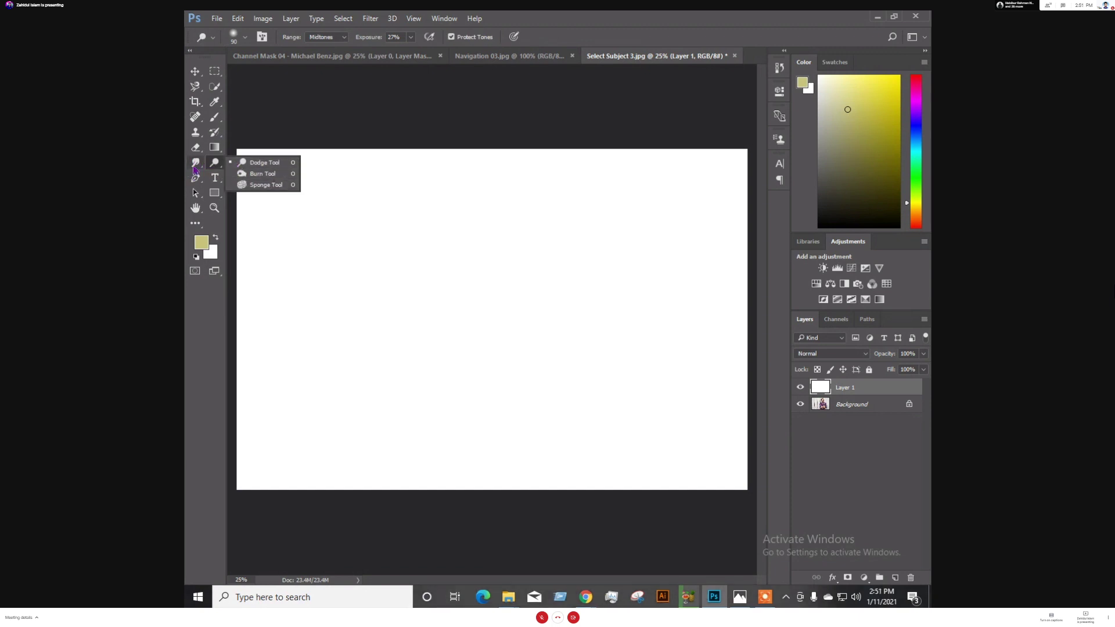
pyautogui.click(195, 167)
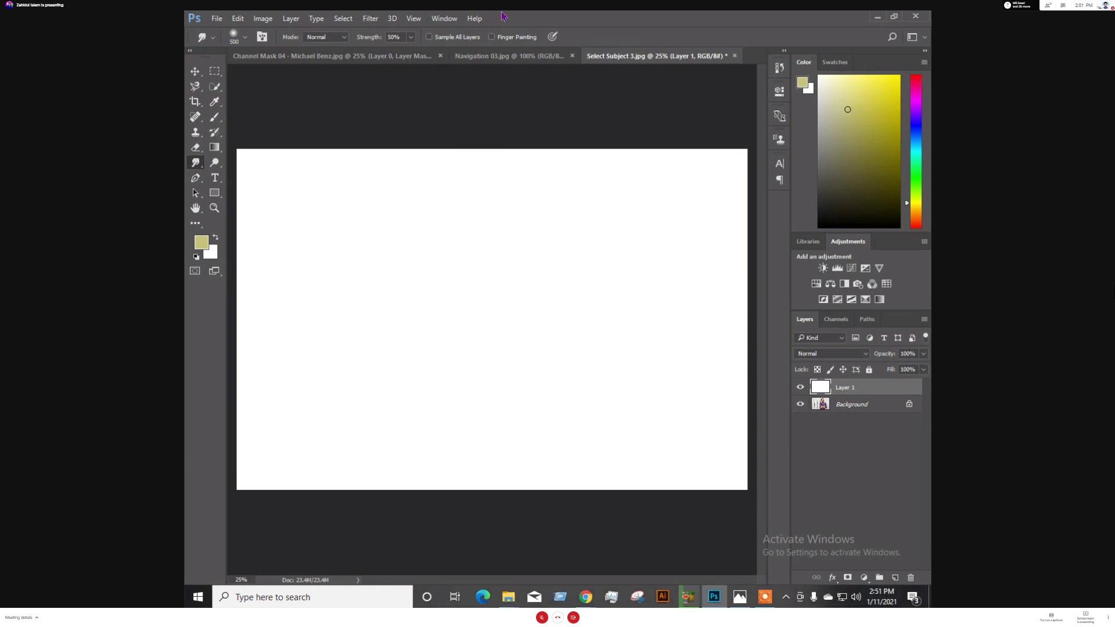
# With the Pen tool in Shape mode, draw a closed four-sided shape about 1276 by 943 px on the white canvas
pyautogui.click(196, 179)
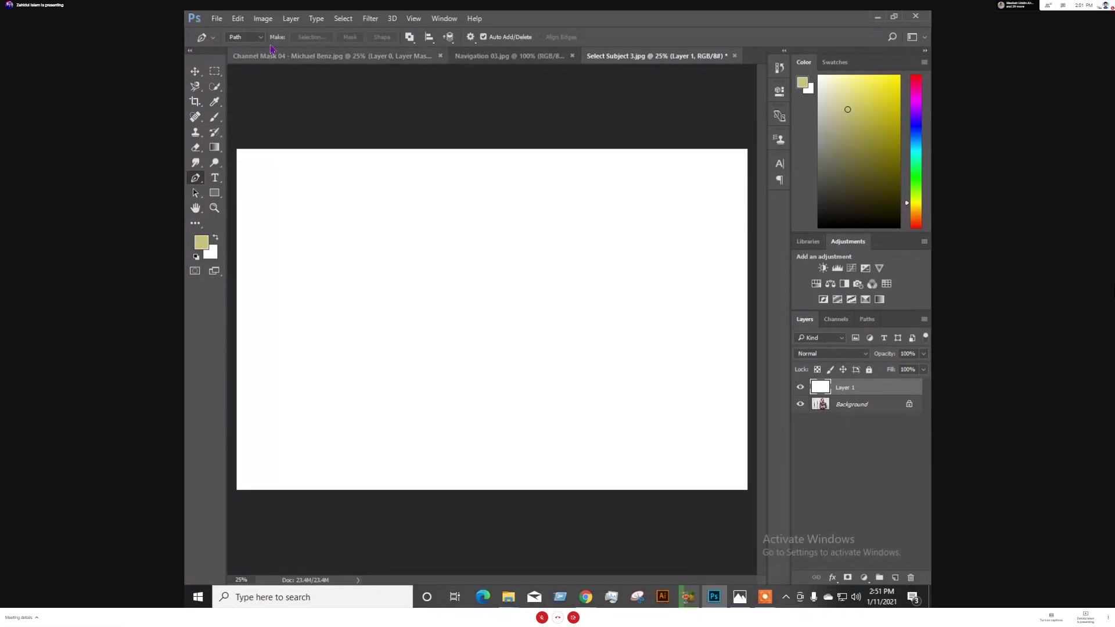
pyautogui.click(243, 38)
pyautogui.click(243, 42)
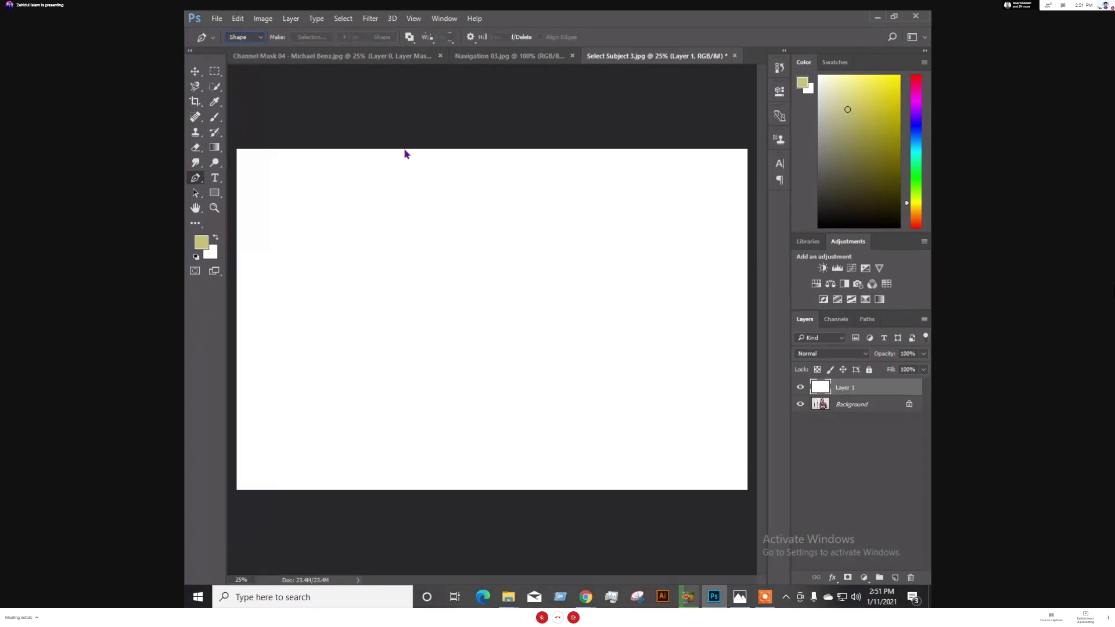
pyautogui.click(361, 251)
pyautogui.click(539, 220)
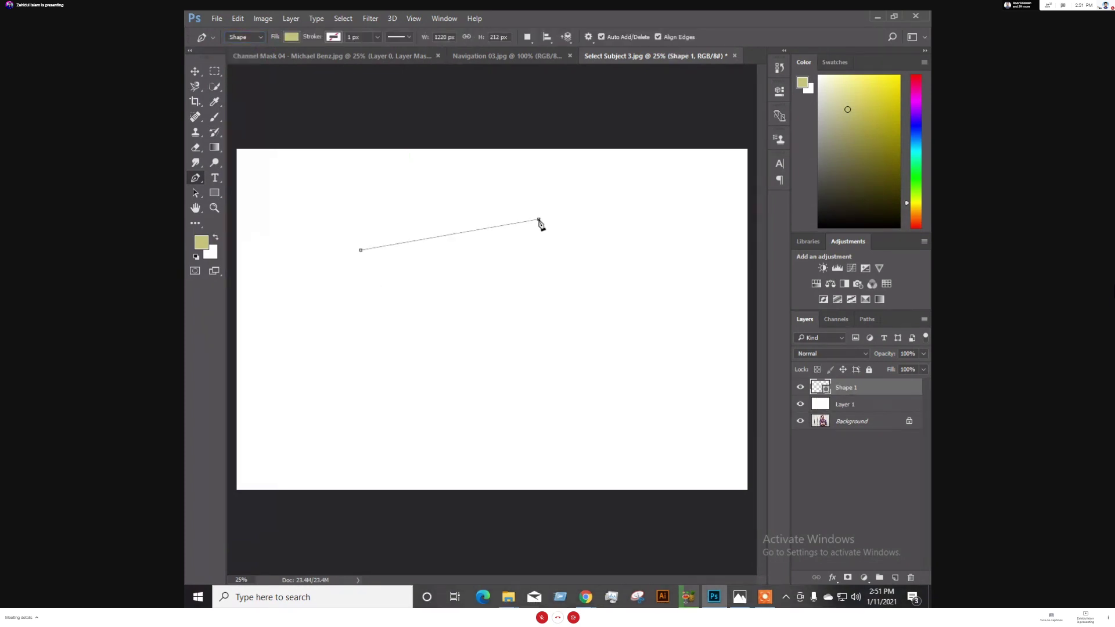
pyautogui.click(548, 350)
pyautogui.click(379, 356)
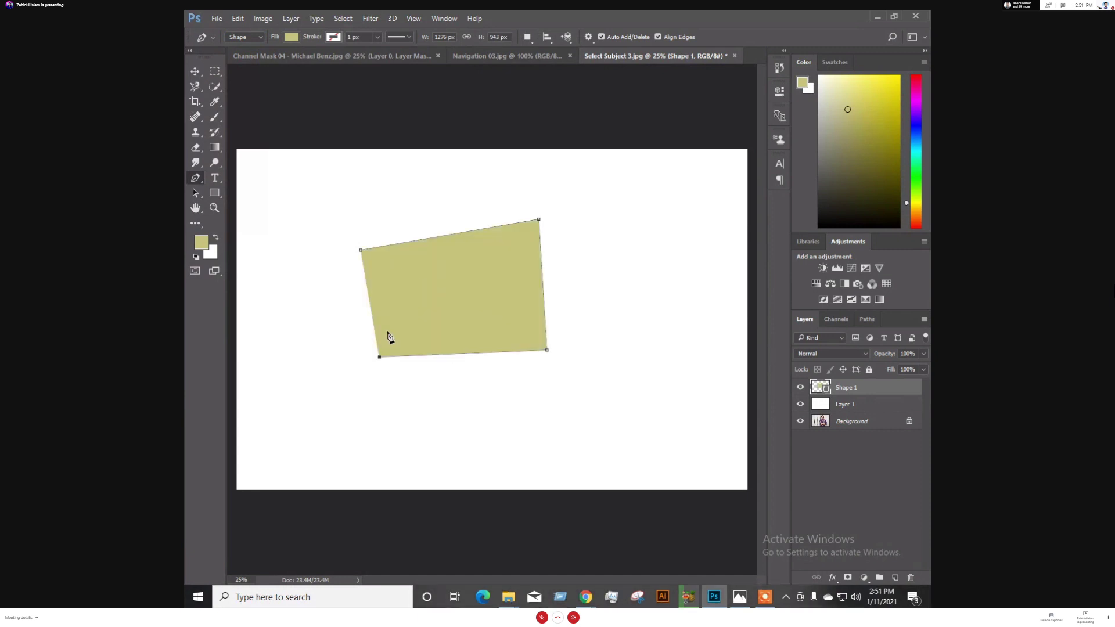
pyautogui.click(362, 251)
# Undo the four-sided pen shape, and redo the steps that restore the white-filled Layer 1
pyautogui.hotkey('ctrl', 'alt', 'z')
pyautogui.hotkey('ctrl', 'alt', 'z')
pyautogui.hotkey('ctrl', 'alt', 'z')
pyautogui.hotkey('ctrl', 'alt', 'z')
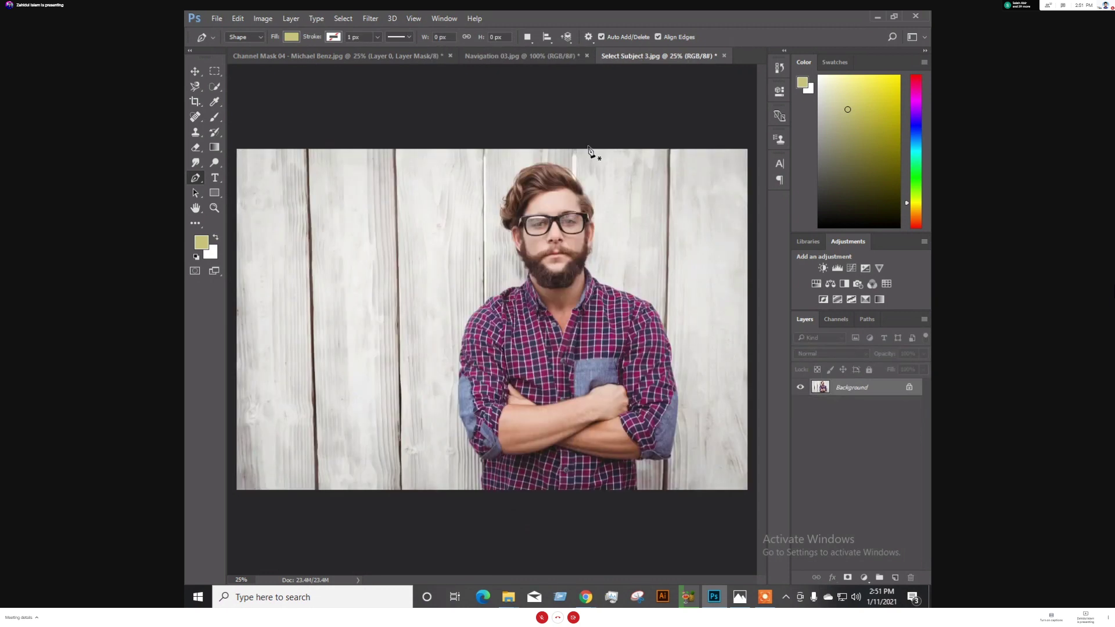
pyautogui.hotkey('ctrl', 'shift', 'z')
pyautogui.hotkey('ctrl', 'shift', 'z')
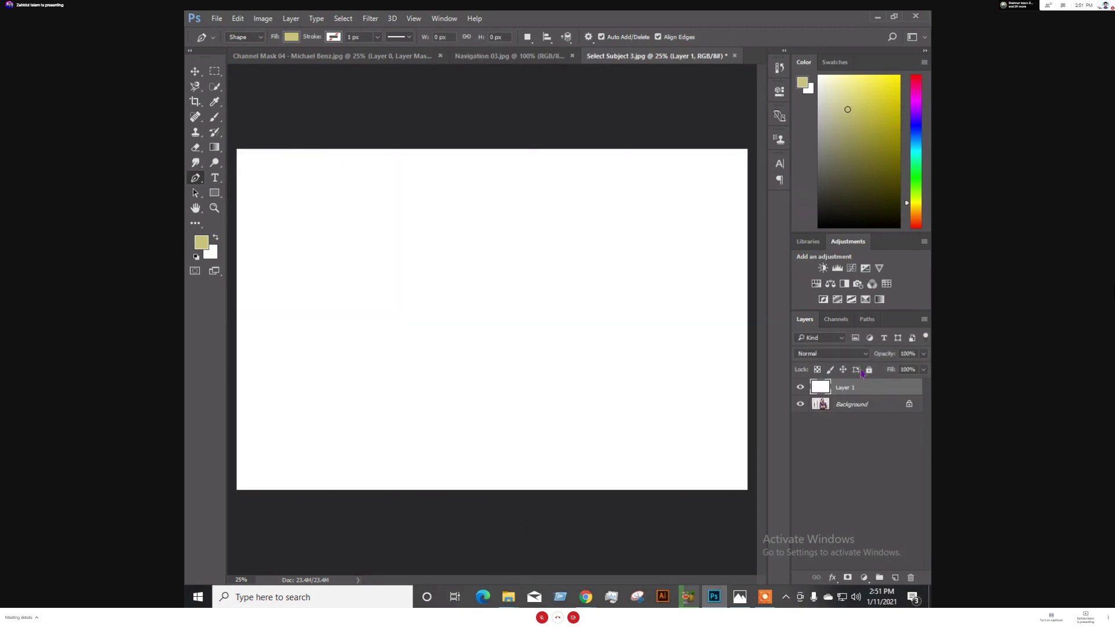
# Set the Pen tool to Path mode, draw a straight two-point segment across the canvas and delete it
pyautogui.click(246, 38)
pyautogui.click(240, 52)
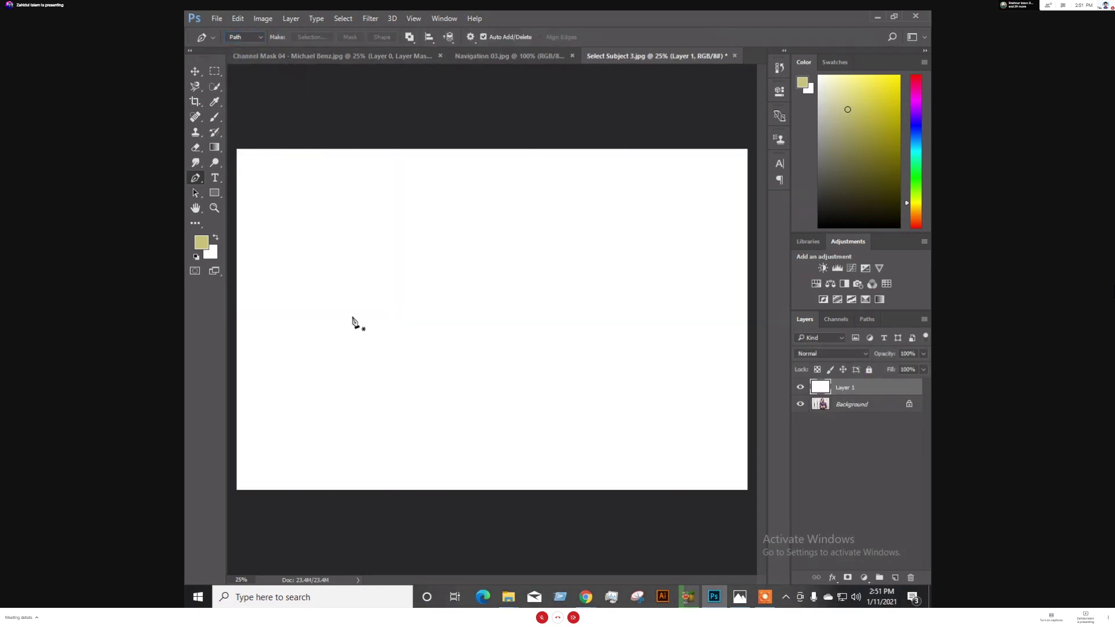
pyautogui.click(286, 363)
pyautogui.click(643, 271)
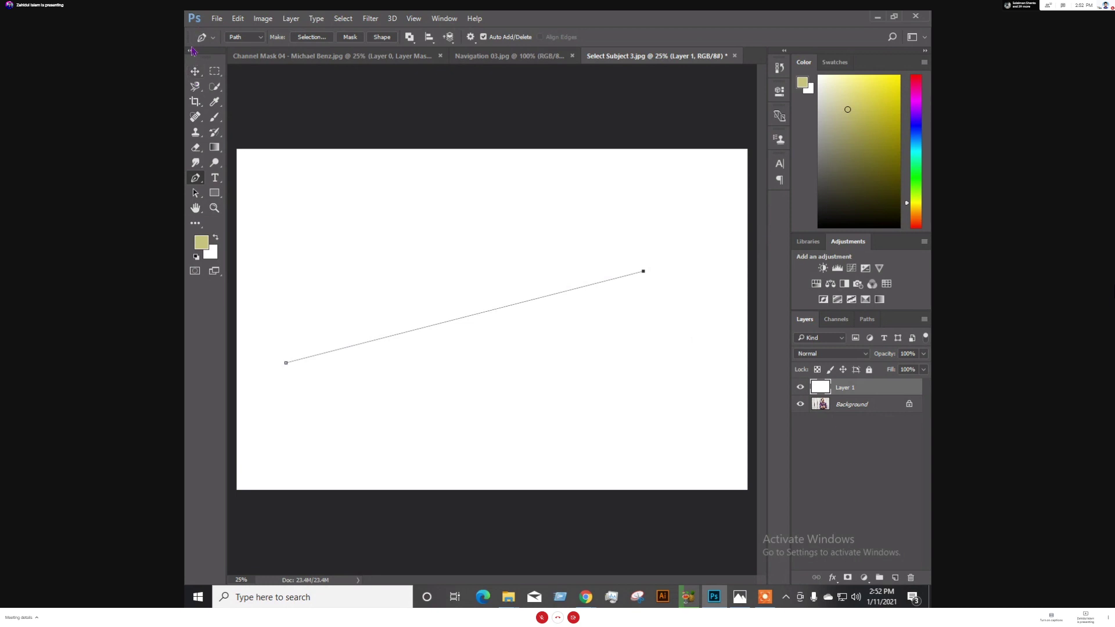
pyautogui.press('BackSpace')
pyautogui.press('BackSpace')
# Draw a closed three-point path on the canvas with the Pen tool, curving both segments through its second point
pyautogui.click(317, 375)
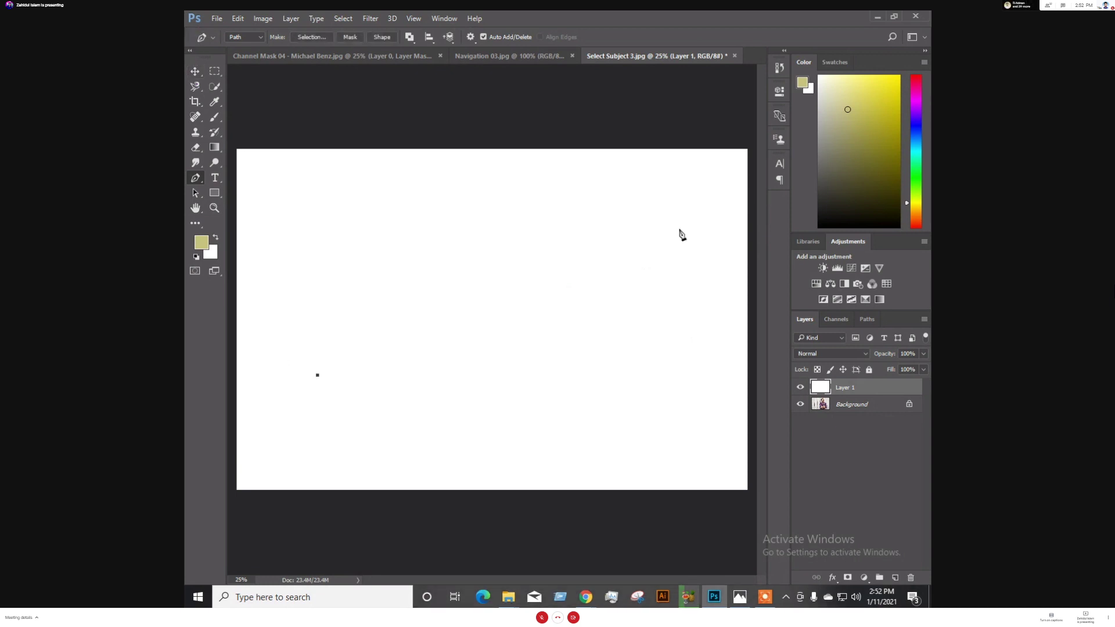
pyautogui.moveTo(632, 222); pyautogui.dragTo(753, 62)
pyautogui.click(341, 214)
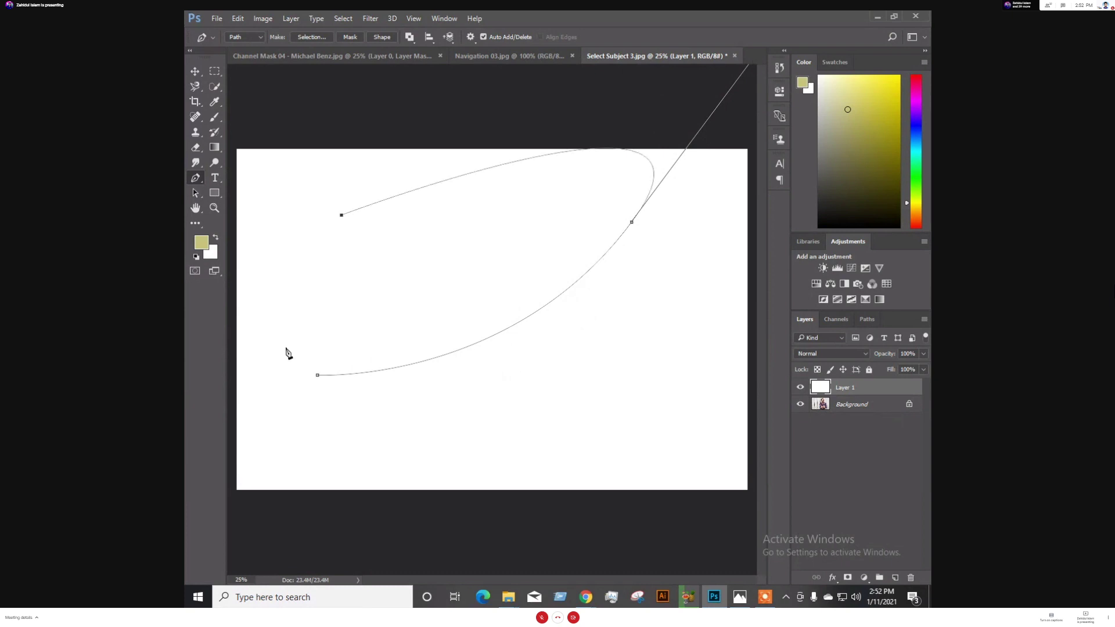
pyautogui.click(318, 377)
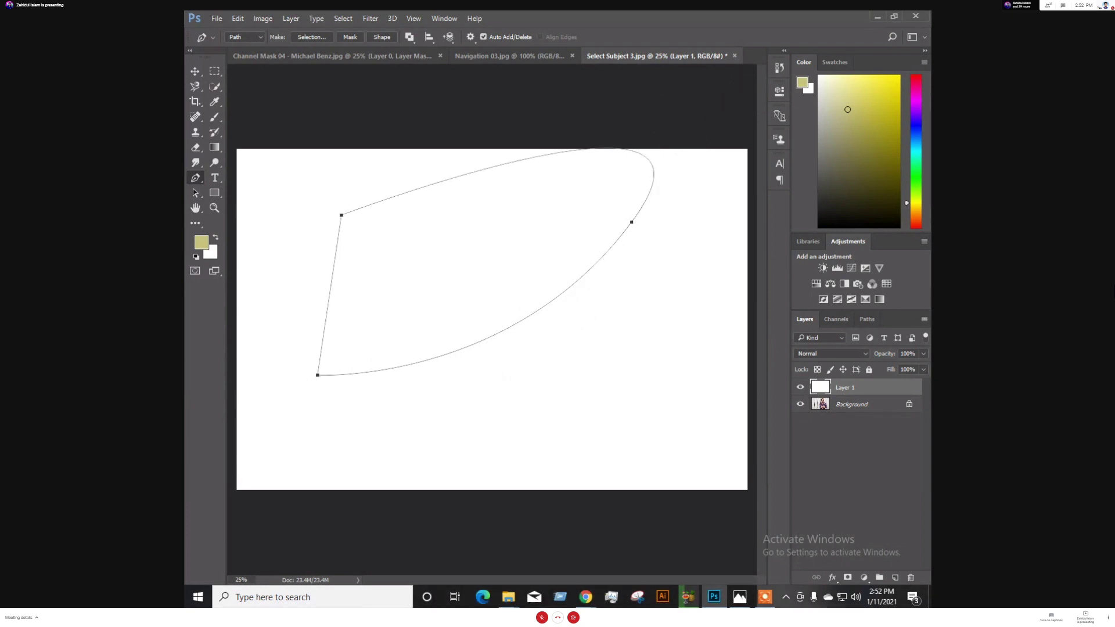
# Switch to the presenter's Google Meet window to check the participants, and return to Photoshop
pyautogui.moveTo(583, 599)
pyautogui.click(555, 561)
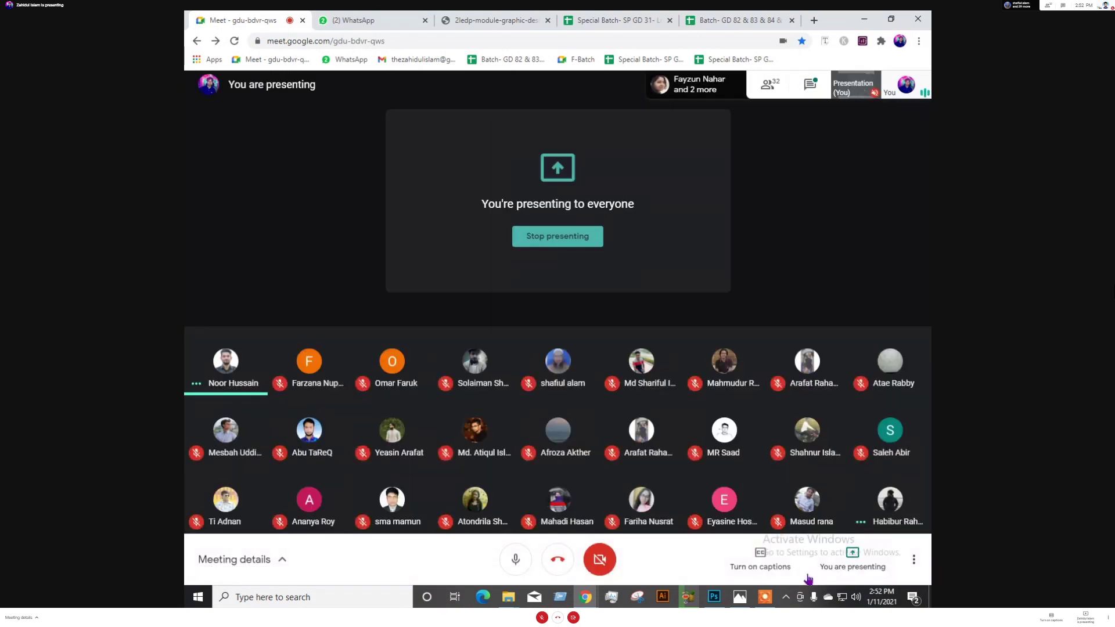
pyautogui.click(715, 598)
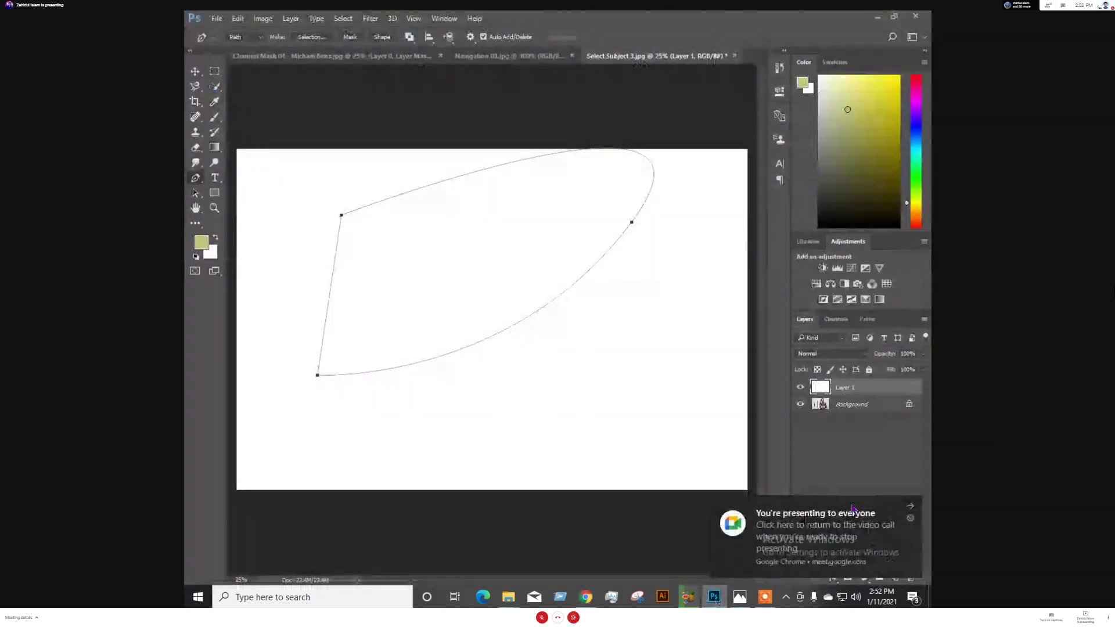
# Dismiss the presenting notification and clear the three-point path from the canvas
pyautogui.click(912, 508)
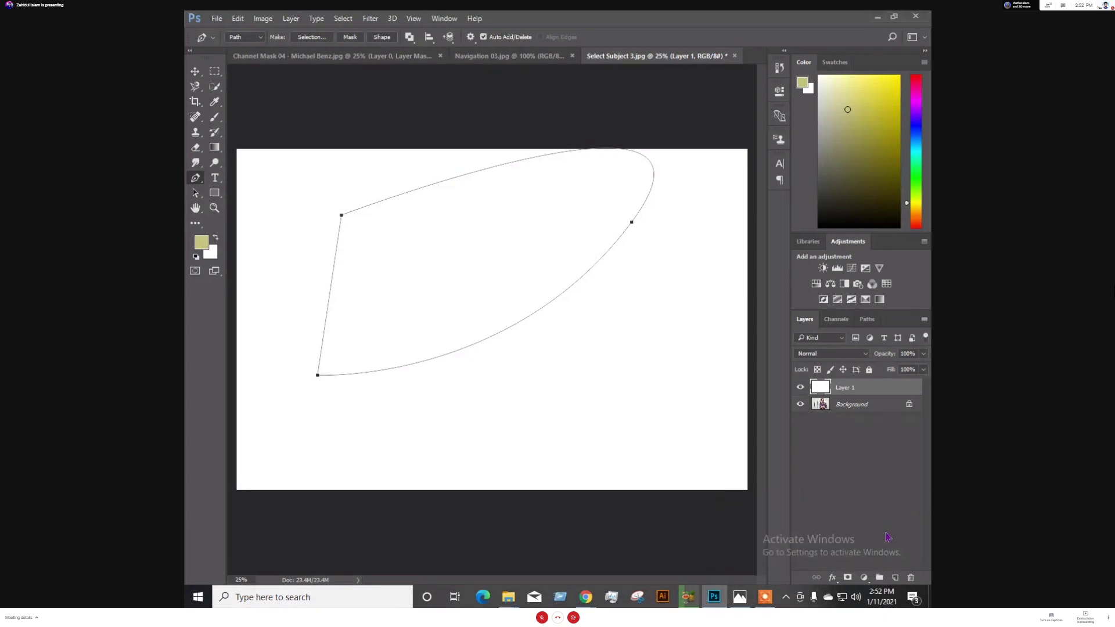
pyautogui.press('Escape')
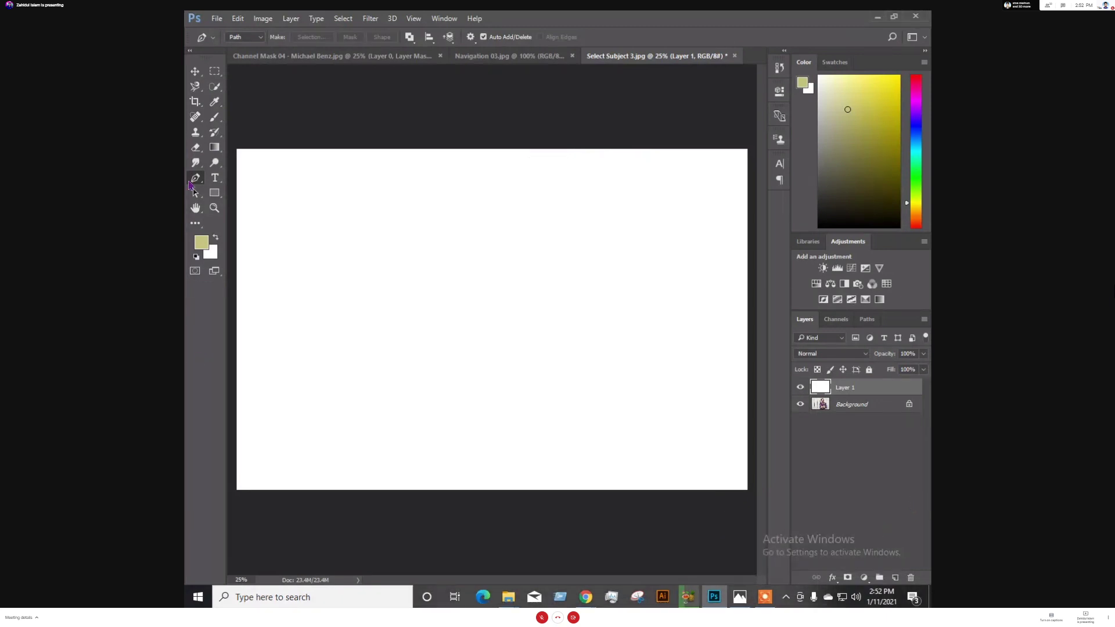
# Set the Horizontal Type tool to the Roboto font in Bold at 30 pt
pyautogui.click(213, 178)
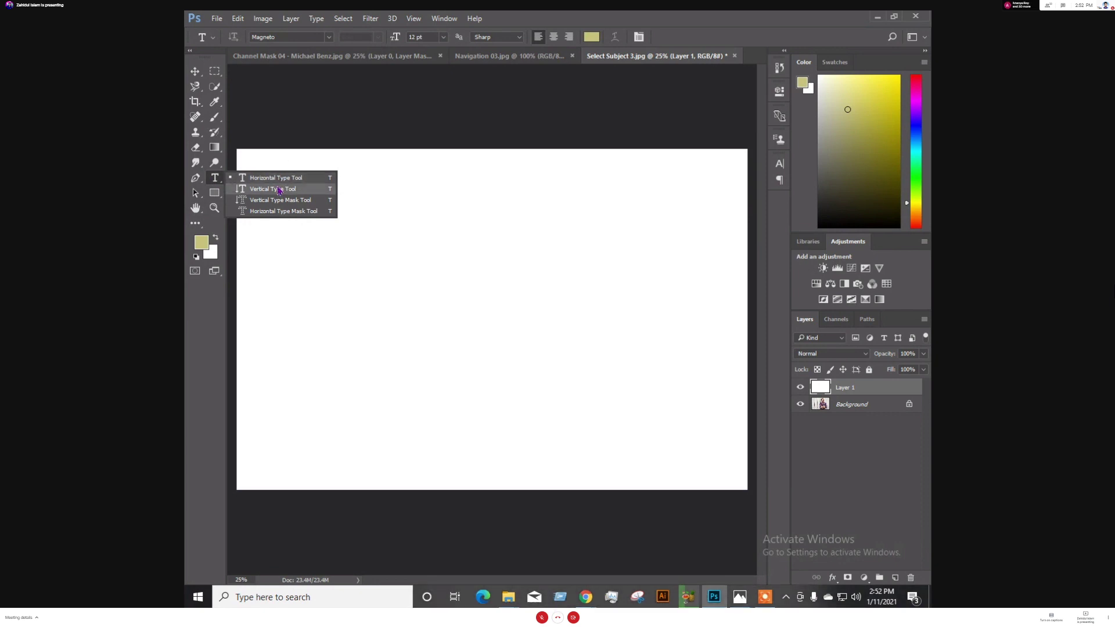
pyautogui.click(279, 179)
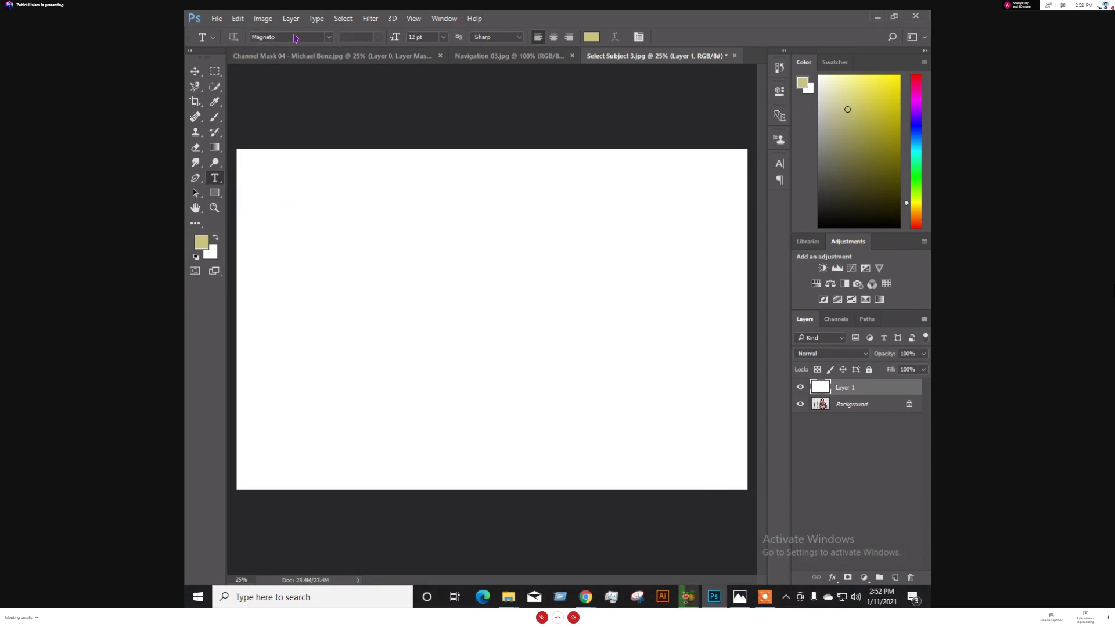
pyautogui.click(329, 37)
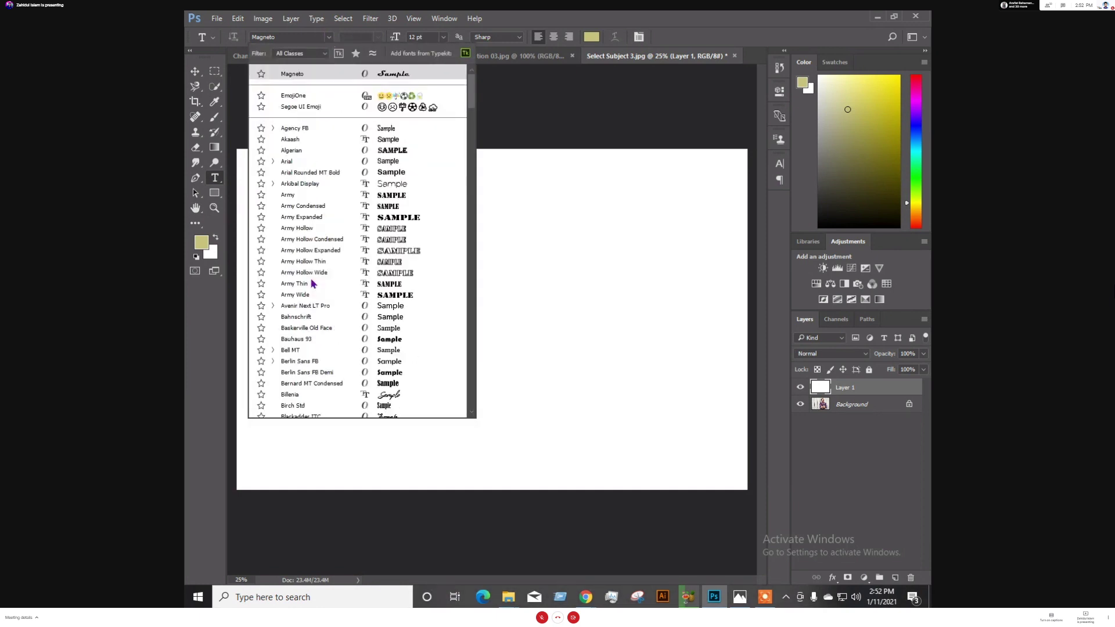
pyautogui.write('ro')
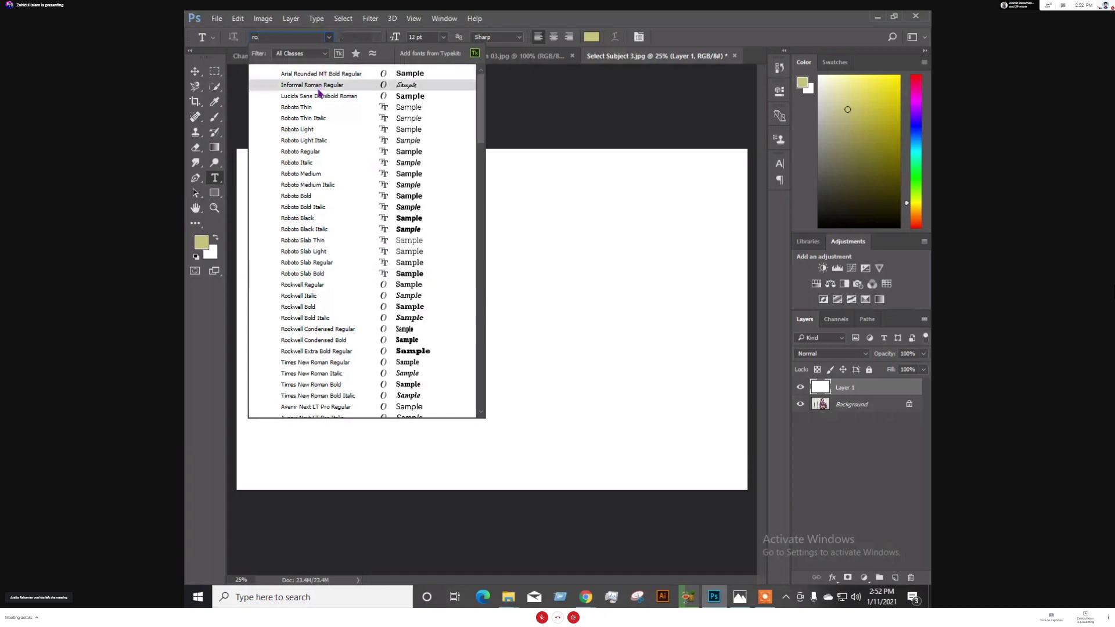
pyautogui.click(294, 202)
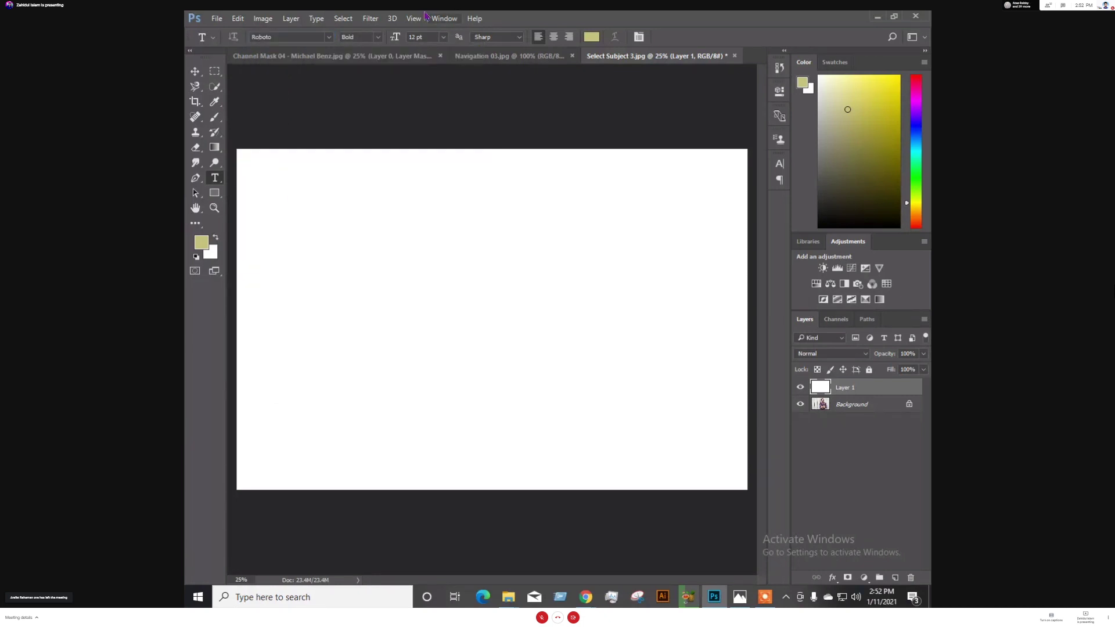
pyautogui.click(444, 37)
pyautogui.click(448, 197)
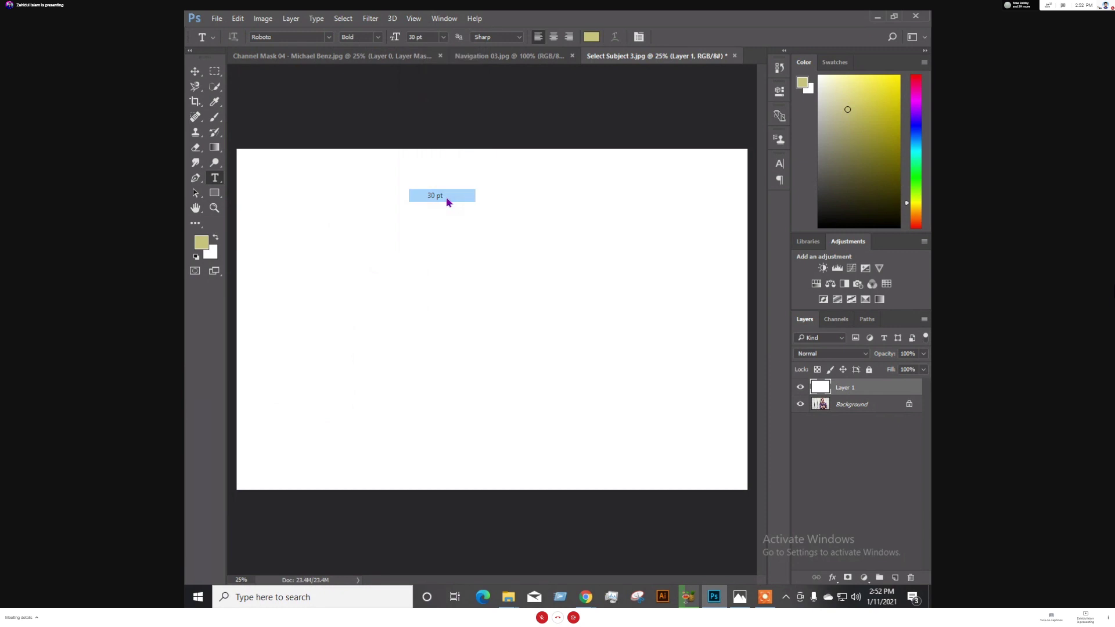
# Add the horizontal text "BANGLA" on the left part of the canvas and commit it
pyautogui.click(317, 336)
pyautogui.write('B')
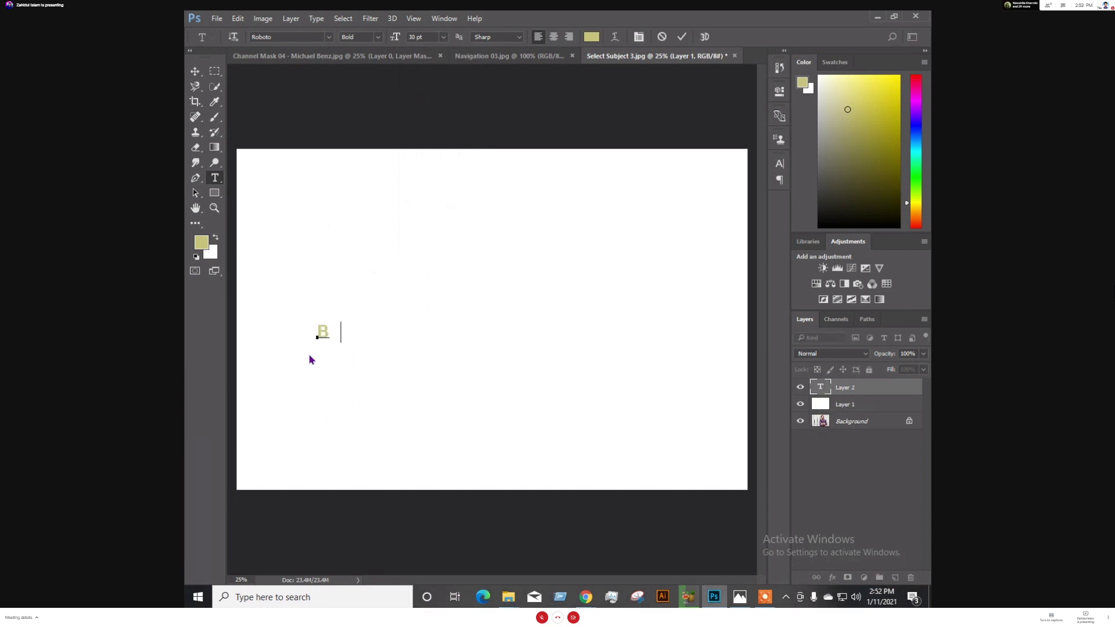
pyautogui.write('ANGLA')
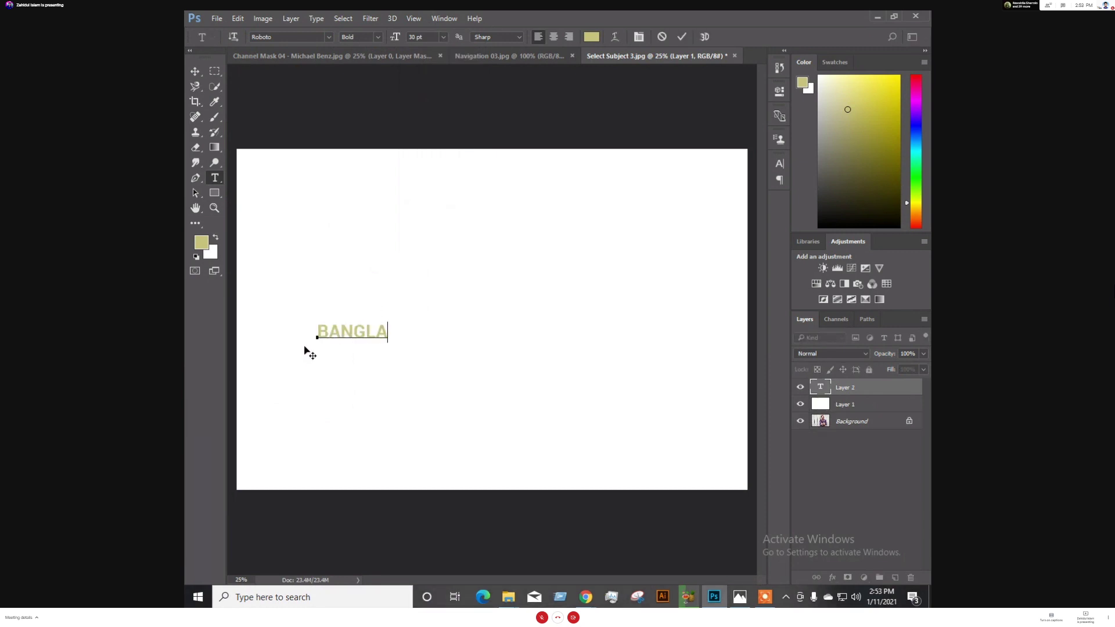
pyautogui.click(682, 37)
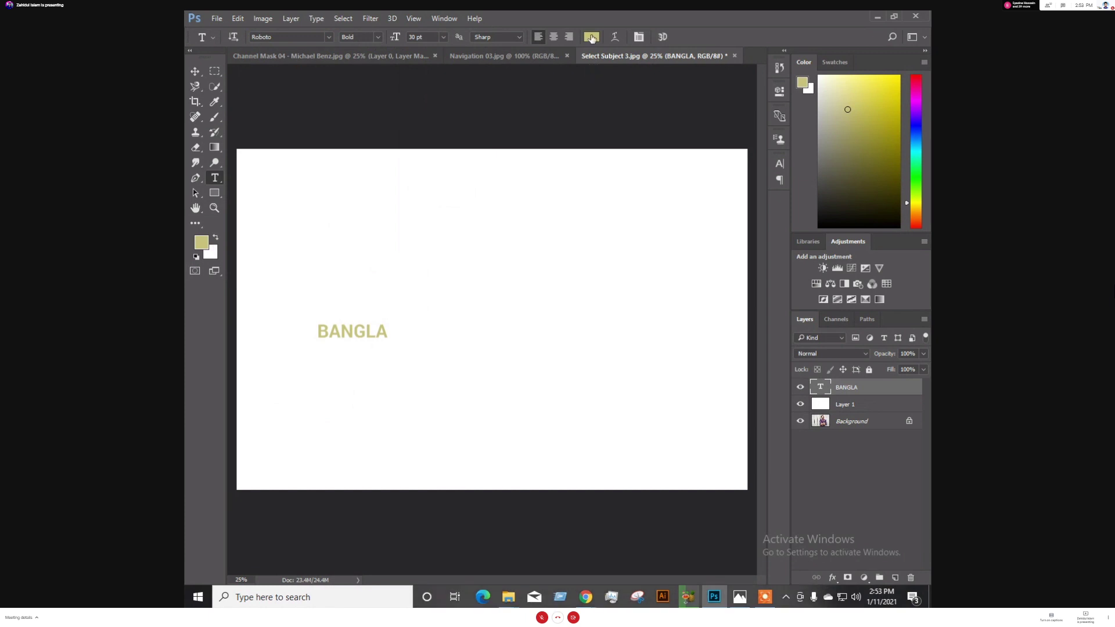
# Set the foreground color to the near-black #222115 and fill the BANGLA text with it
pyautogui.press('i')
pyautogui.click(206, 248)
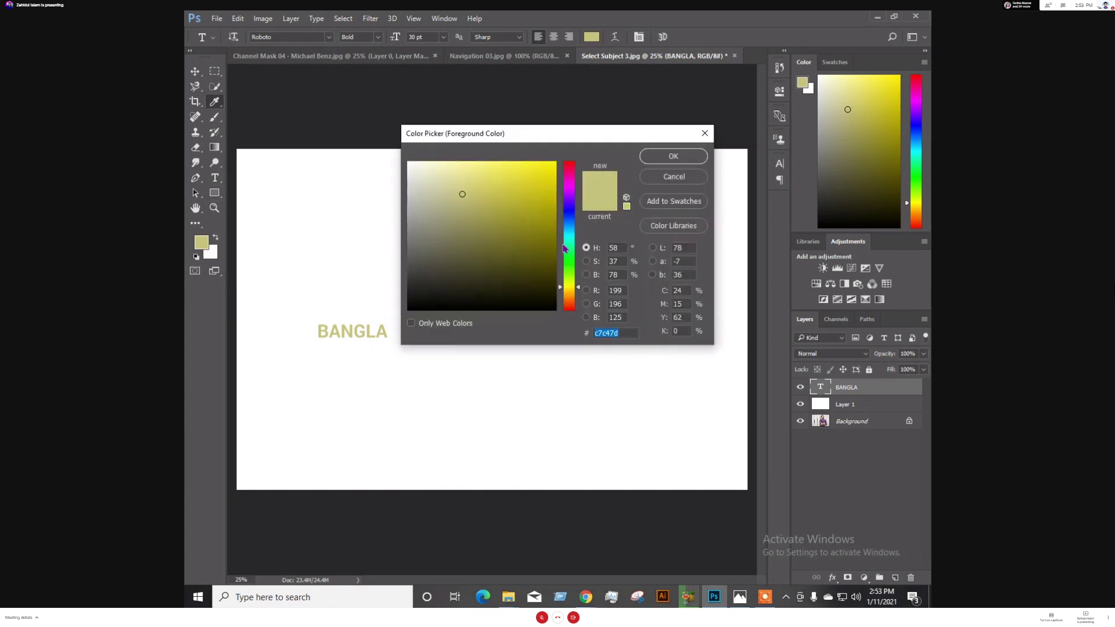
pyautogui.click(463, 291)
pyautogui.click(673, 157)
pyautogui.press('t')
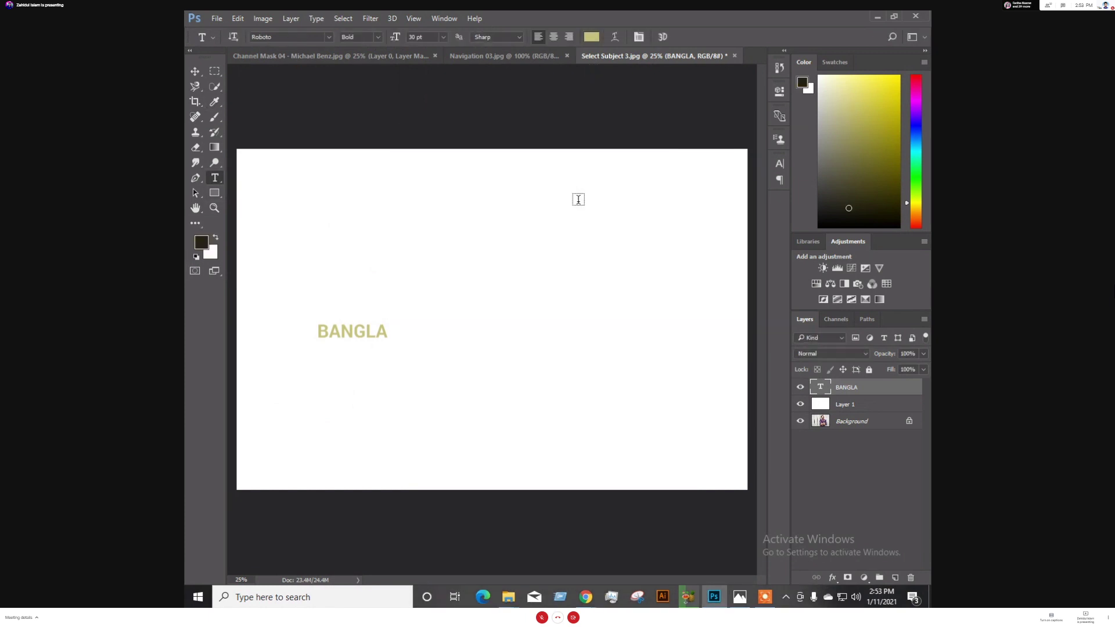
pyautogui.hotkey('alt', 'BackSpace')
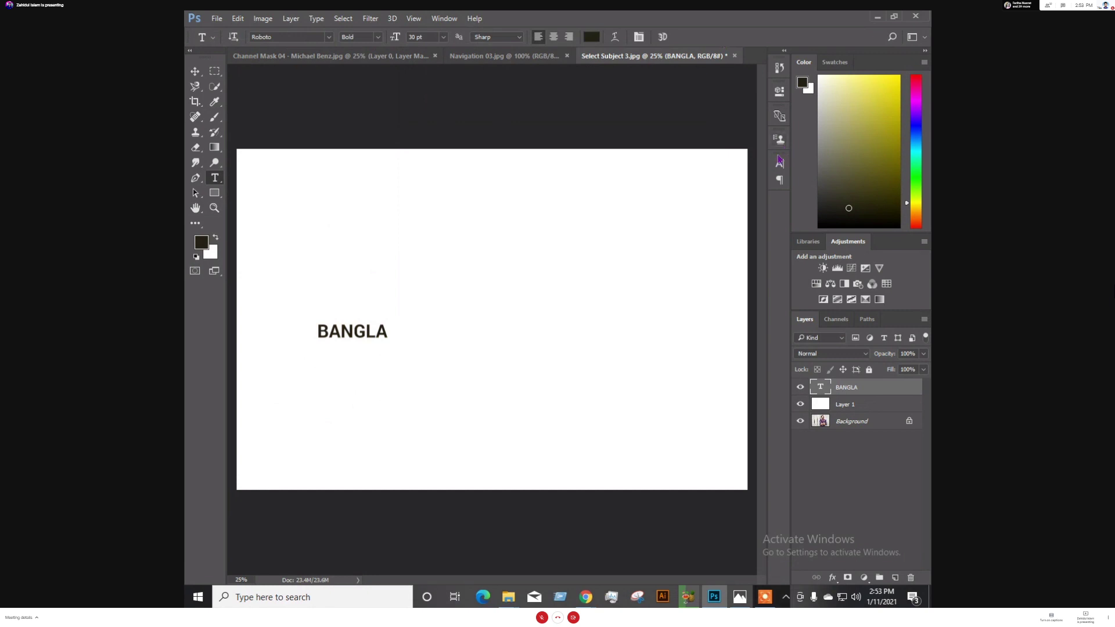
# Move the BANGLA text to the middle of the canvas and change its font to Army Expanded
pyautogui.click(195, 71)
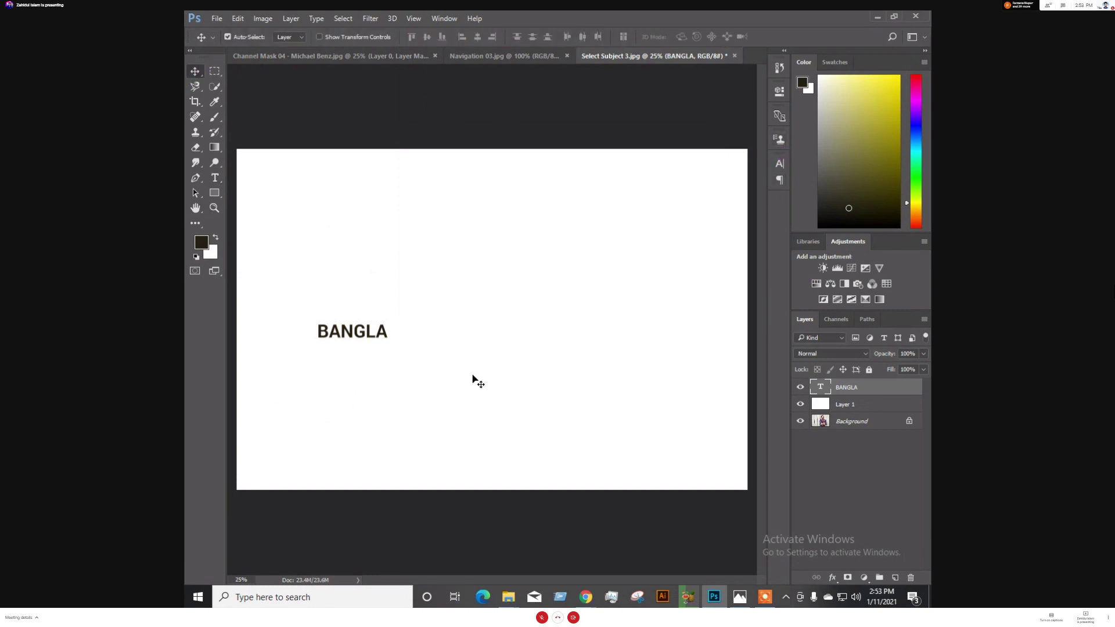
pyautogui.moveTo(381, 339); pyautogui.dragTo(521, 324)
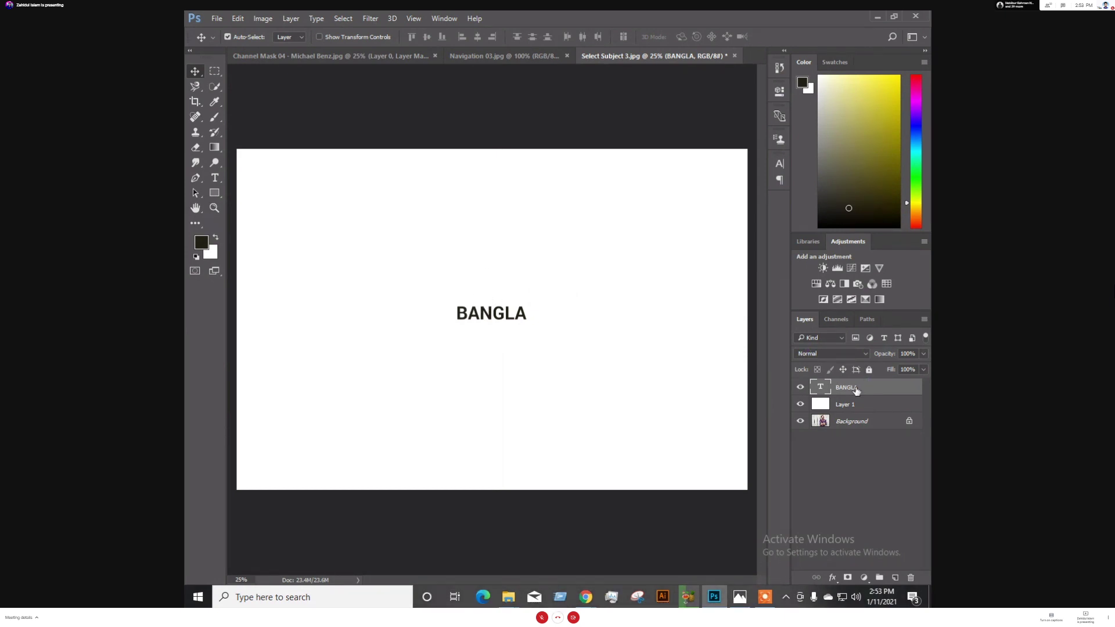
pyautogui.click(782, 94)
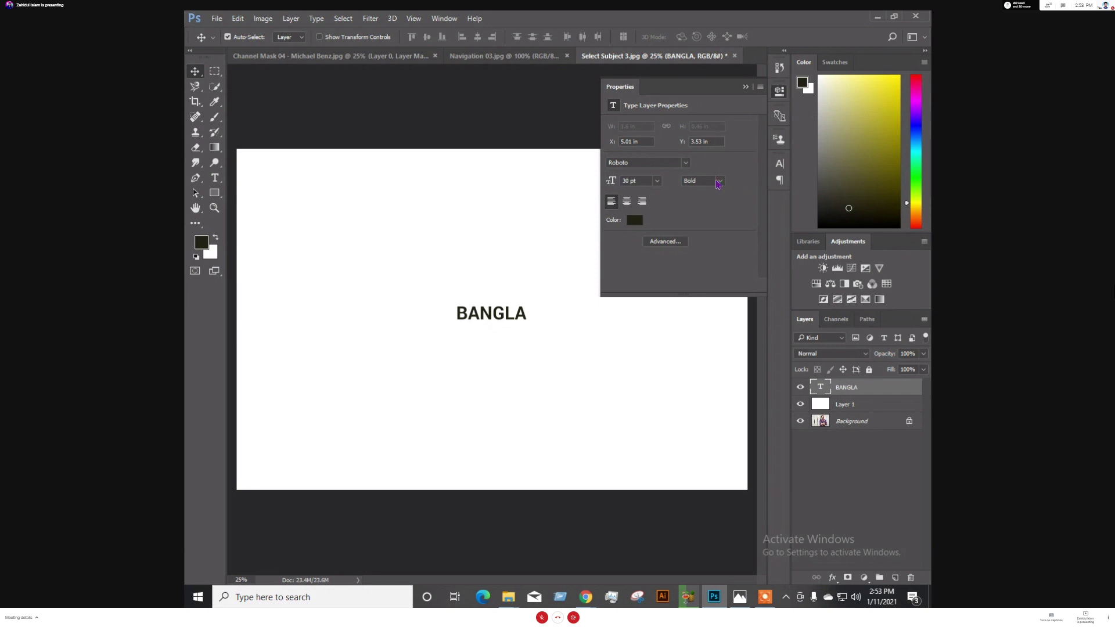
pyautogui.click(685, 166)
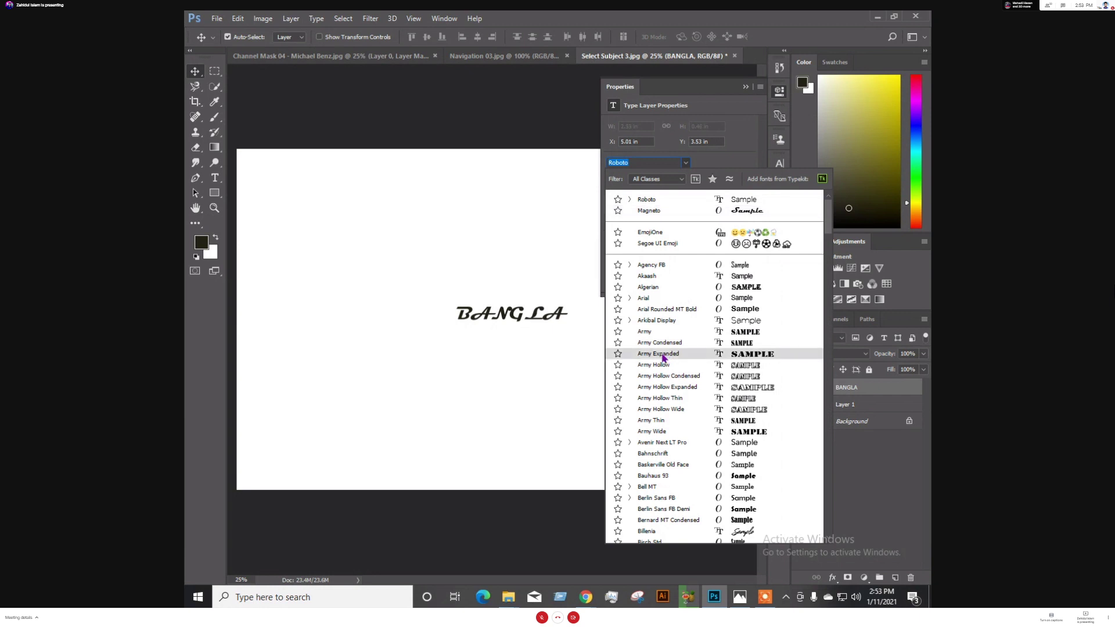
pyautogui.click(663, 356)
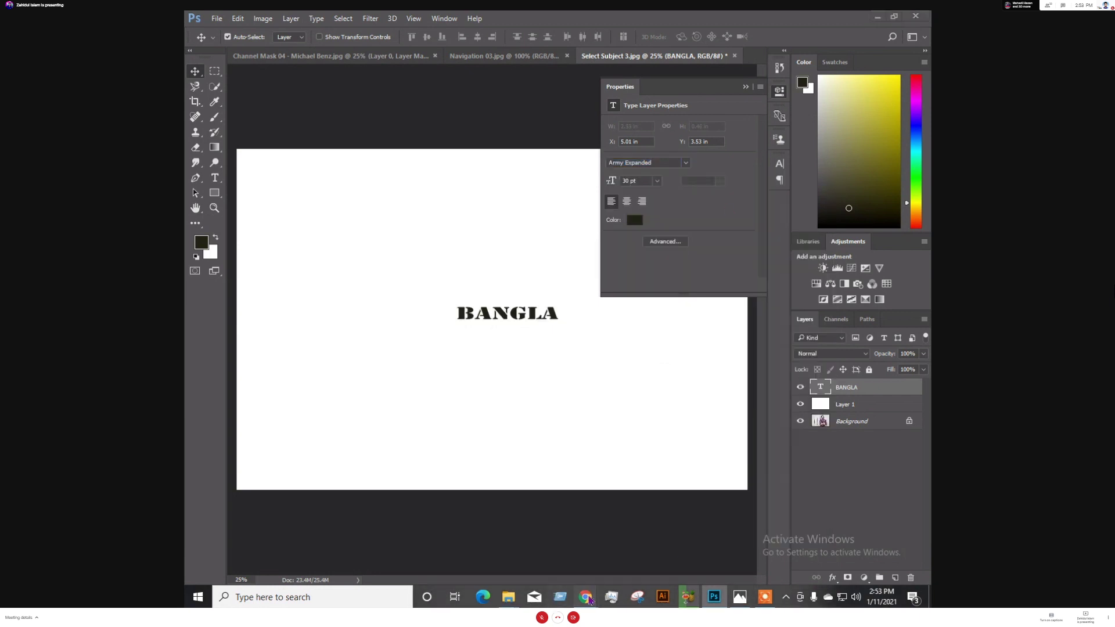
# Switch to the Google Meet window, admit the participant waiting to join, and return to Photoshop
pyautogui.moveTo(586, 597)
pyautogui.click(562, 537)
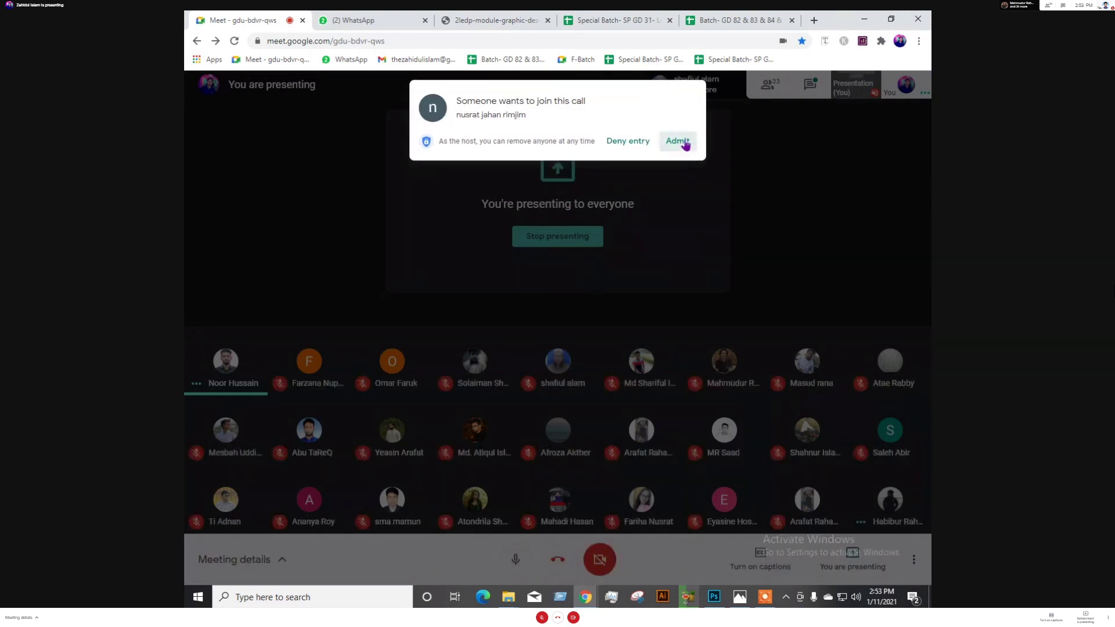
pyautogui.click(676, 151)
pyautogui.click(713, 597)
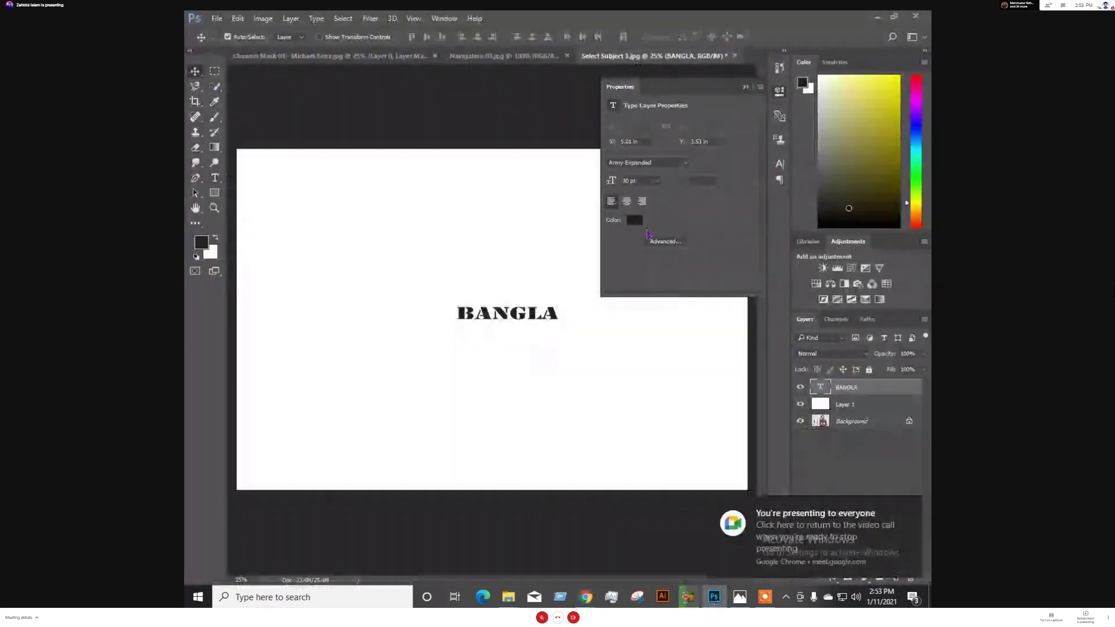
# Change the BANGLA text color to a medium olive yellow
pyautogui.click(635, 219)
pyautogui.click(513, 228)
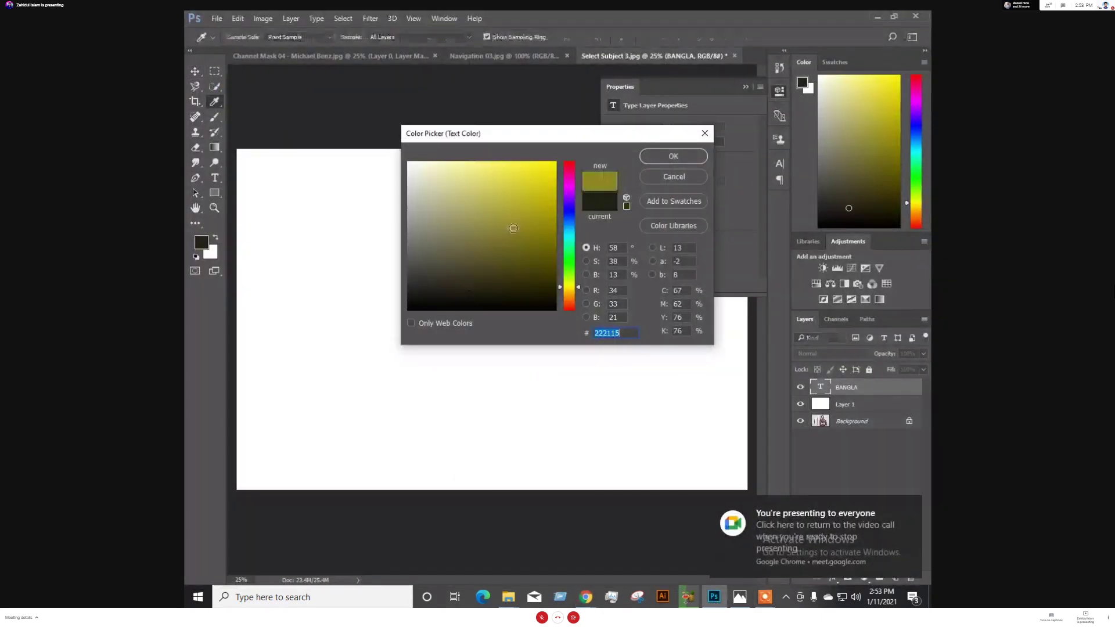
pyautogui.click(650, 157)
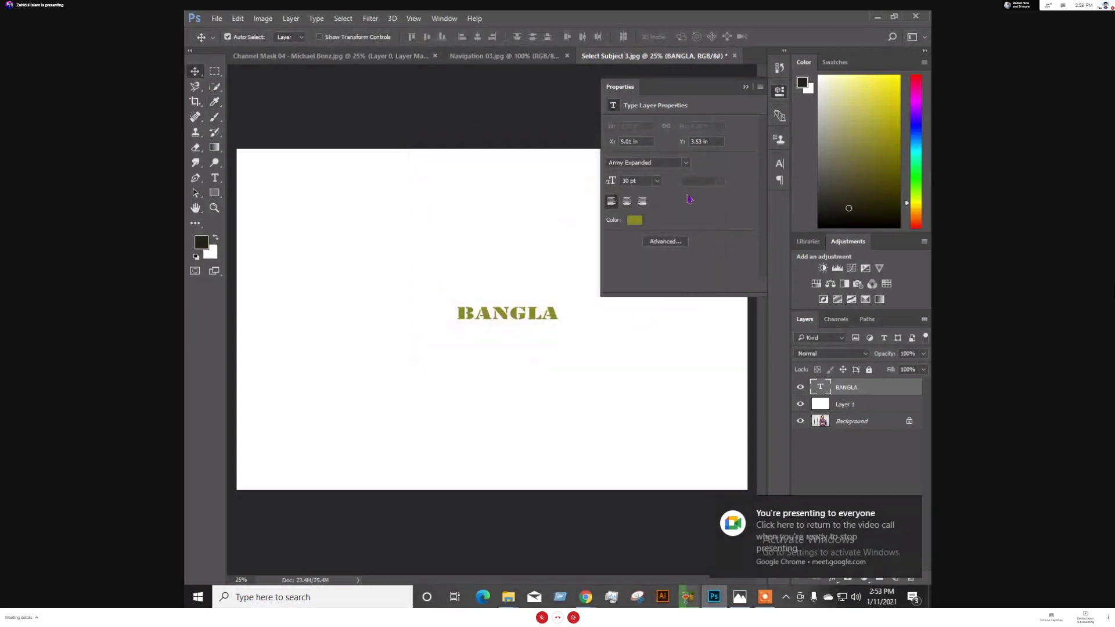
# Set the BANGLA text to Arial in the Black style, and view its advanced character settings
pyautogui.click(685, 164)
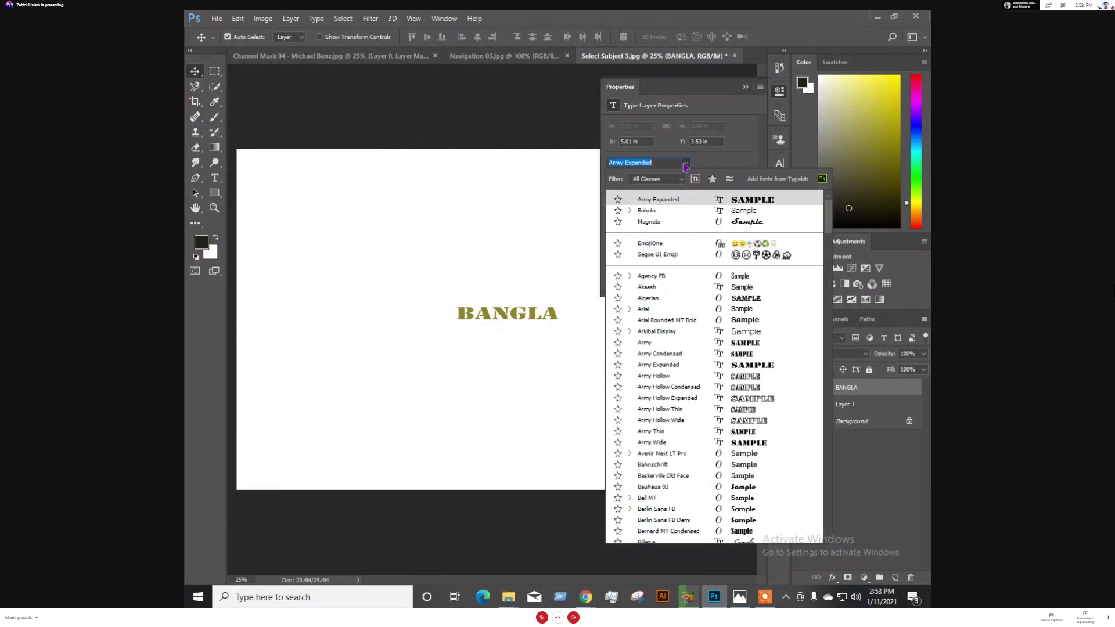
pyautogui.click(641, 309)
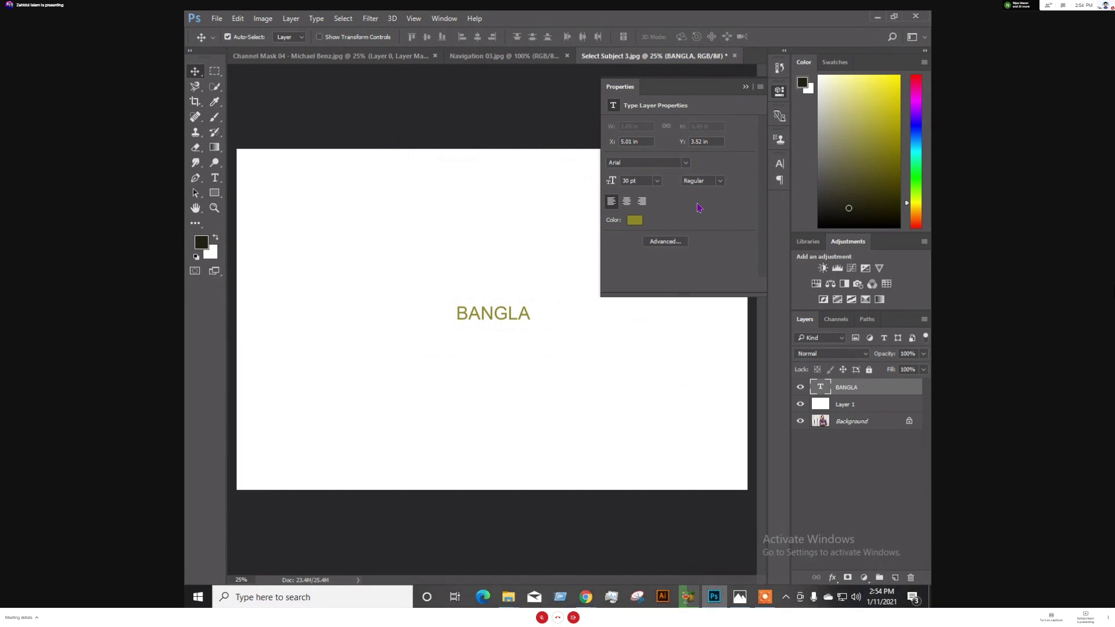
pyautogui.click(719, 182)
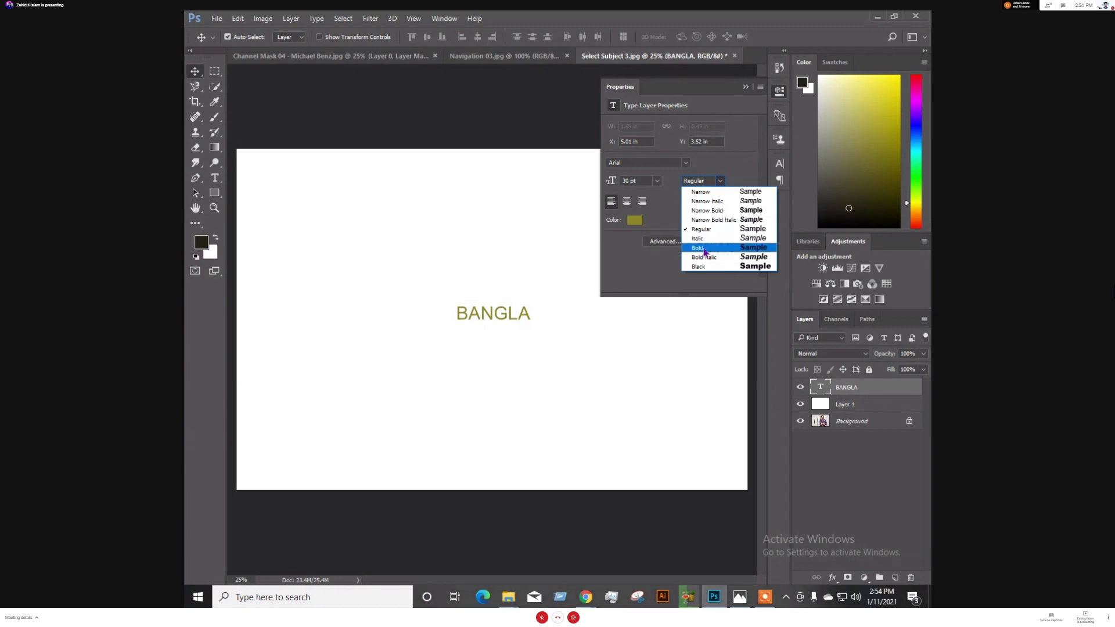
pyautogui.click(704, 267)
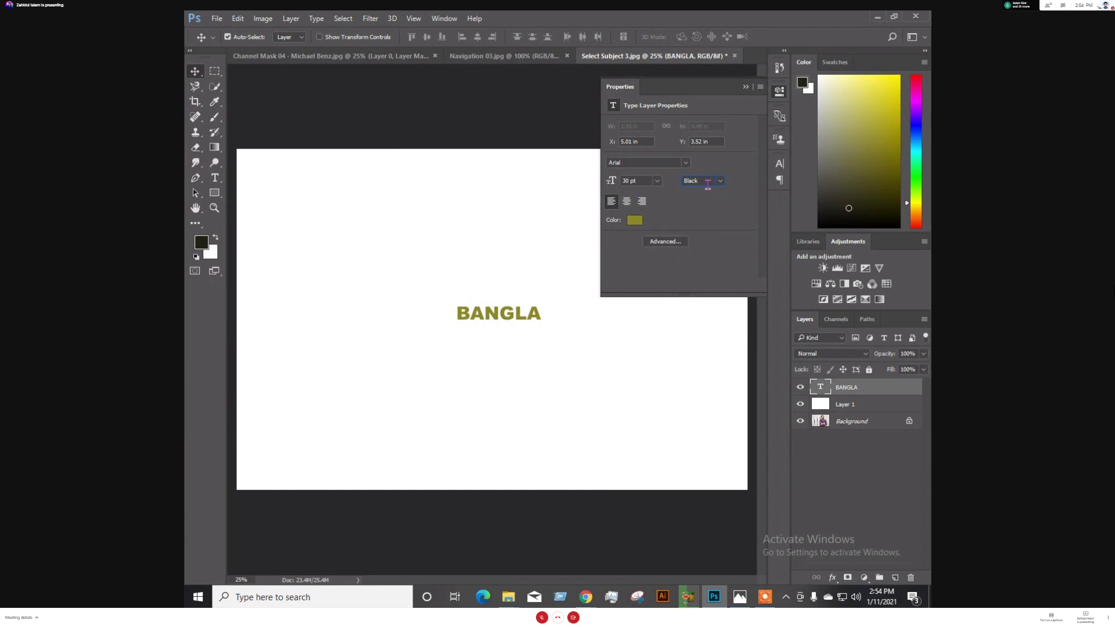
pyautogui.click(668, 242)
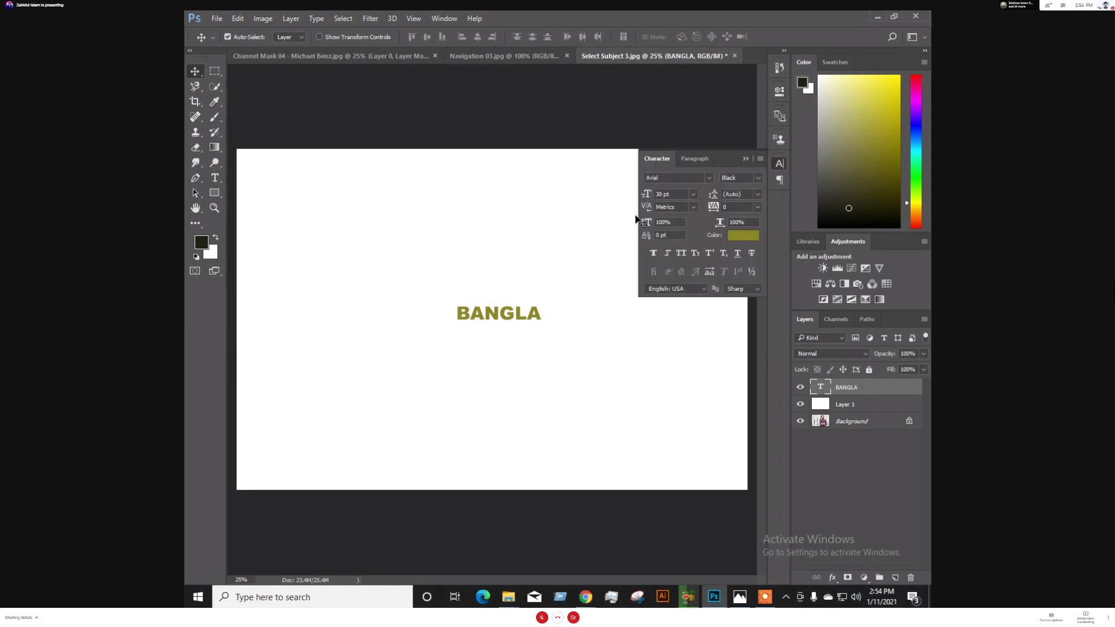
pyautogui.click(746, 160)
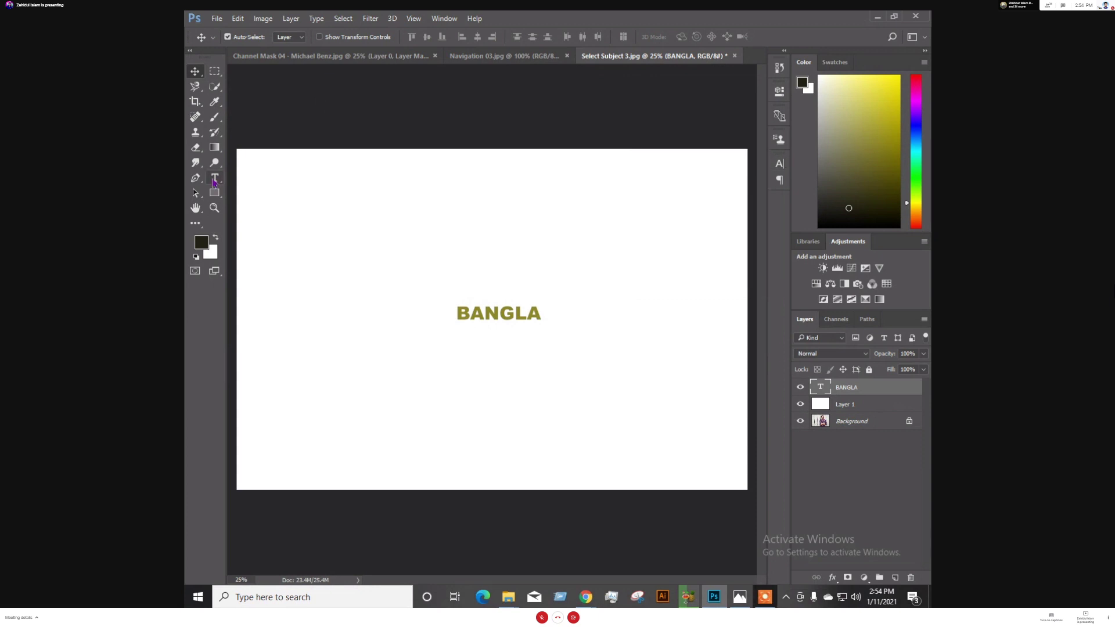
# Delete the BANGLA text layer with the Move tool active
pyautogui.click(214, 178)
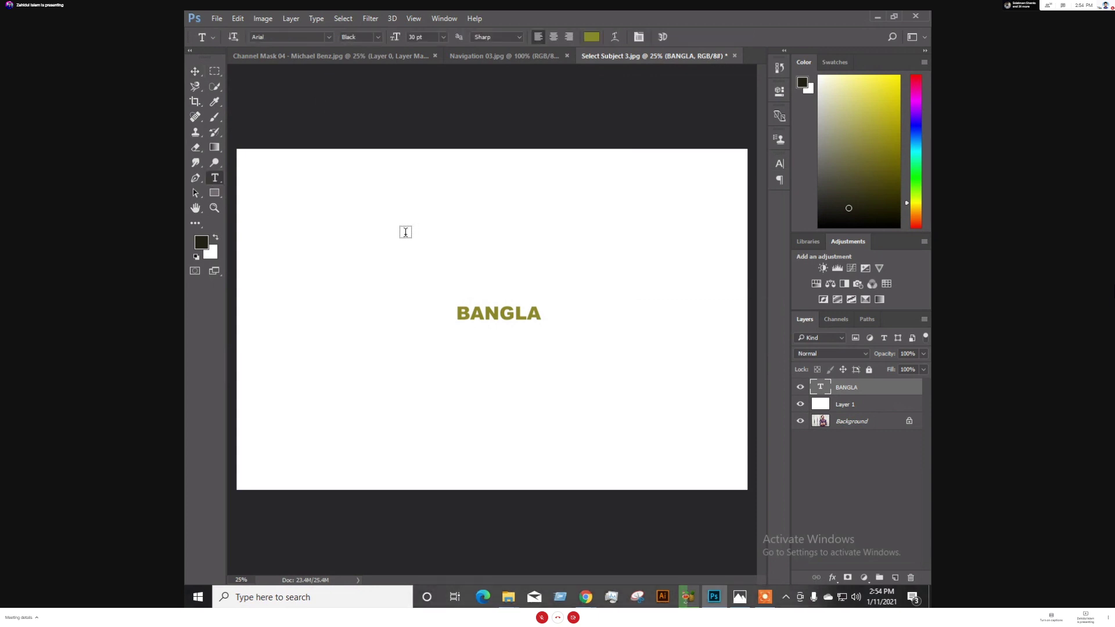
pyautogui.click(195, 72)
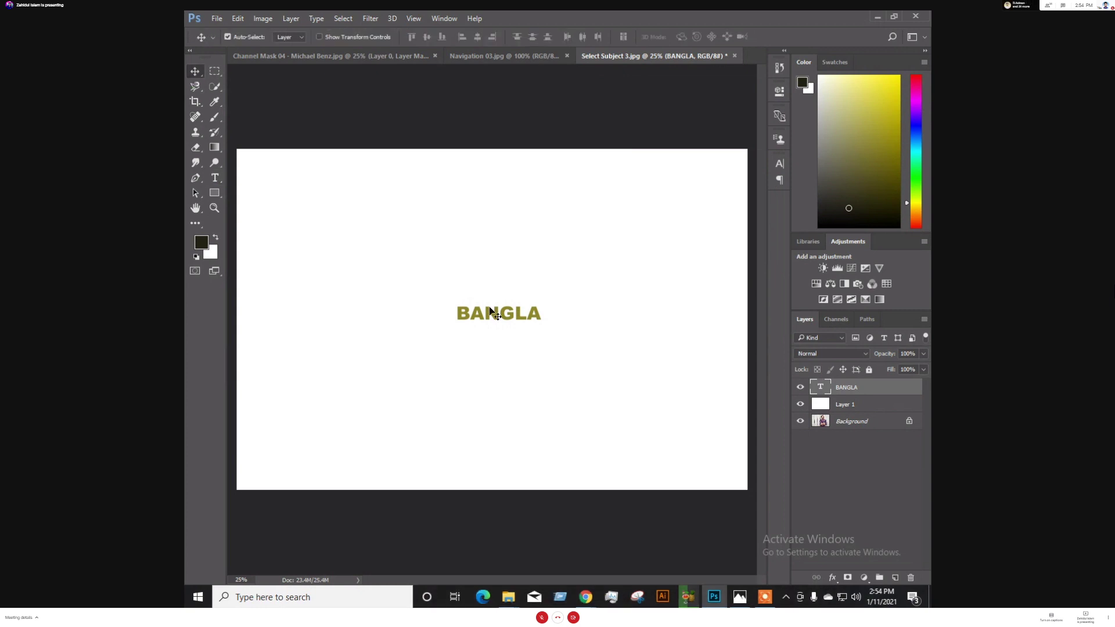
pyautogui.press('Delete')
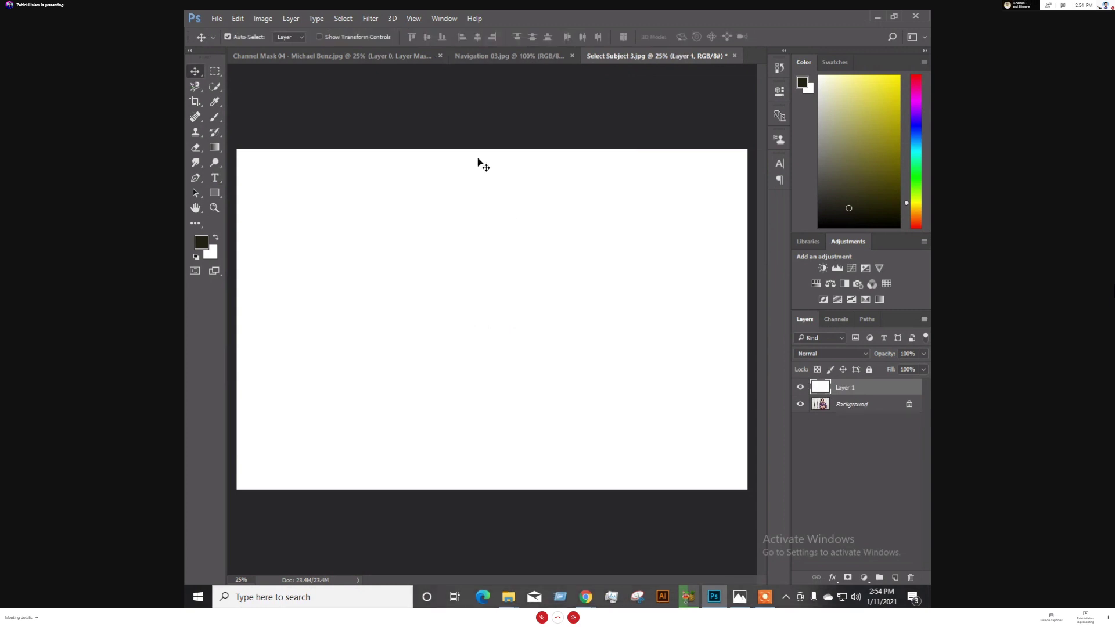
# Add the vertical text LEDP near the upper edge of the canvas with the Vertical Type tool
pyautogui.click(214, 178)
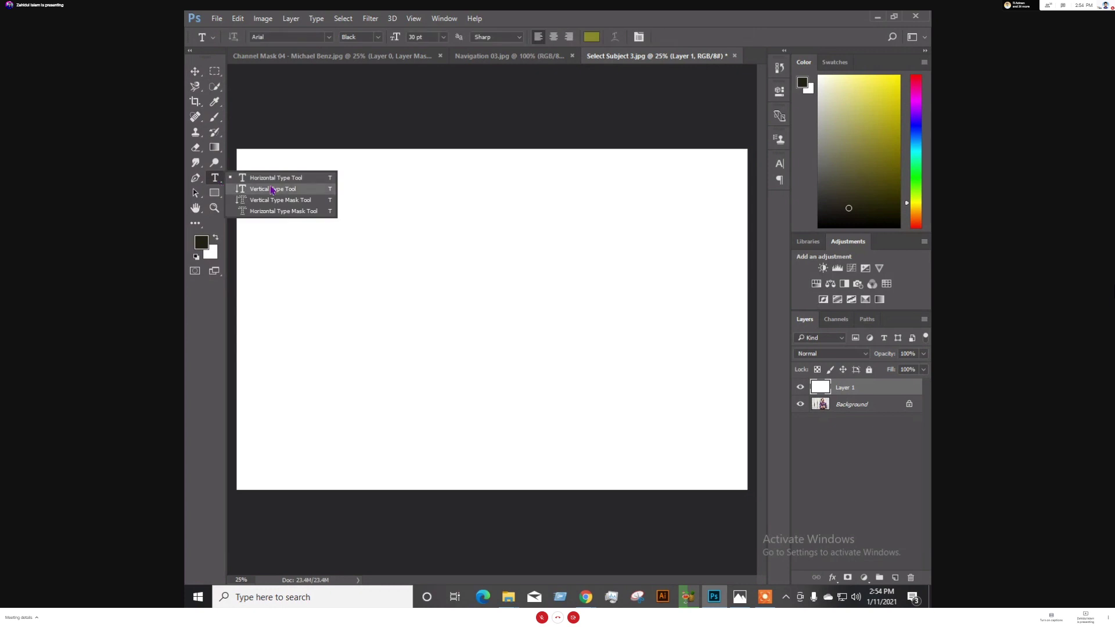
pyautogui.click(272, 189)
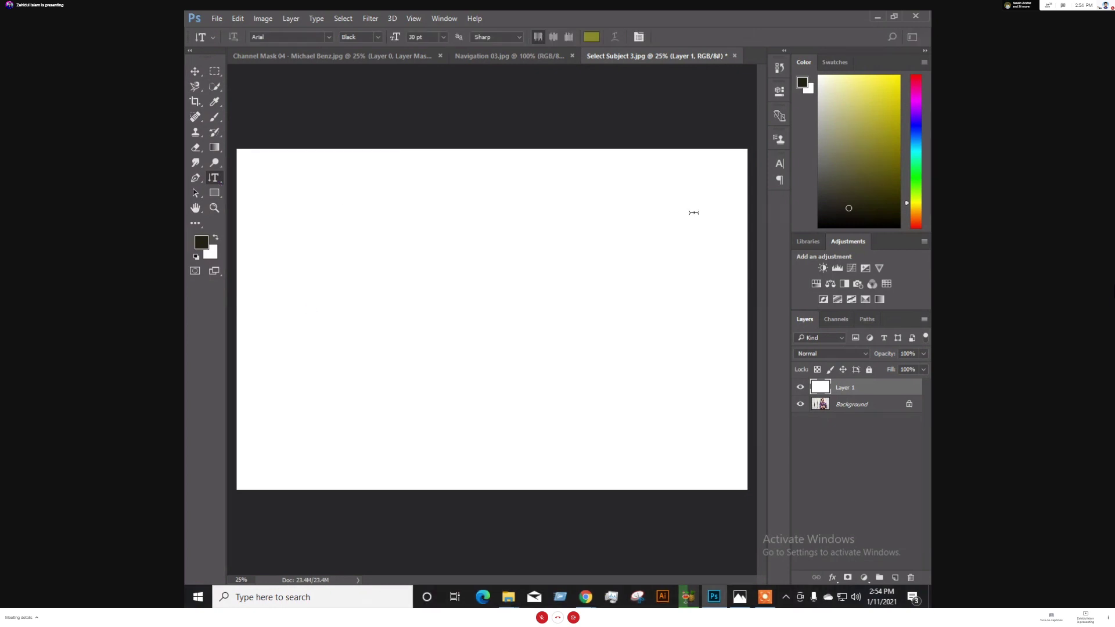
pyautogui.click(355, 170)
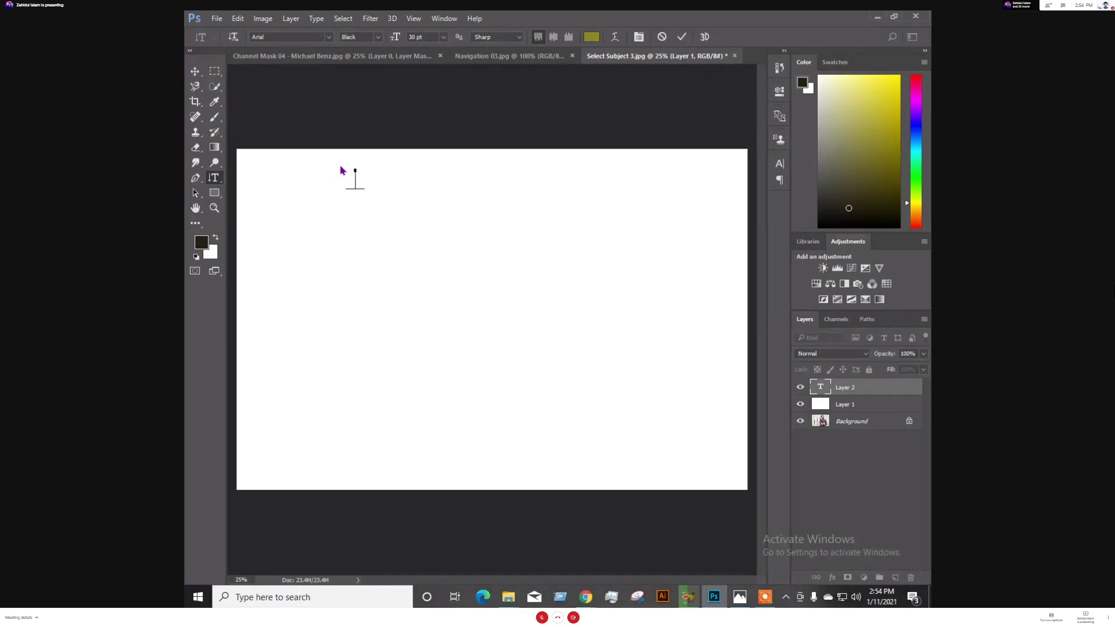
pyautogui.write('LEDP')
pyautogui.click(682, 37)
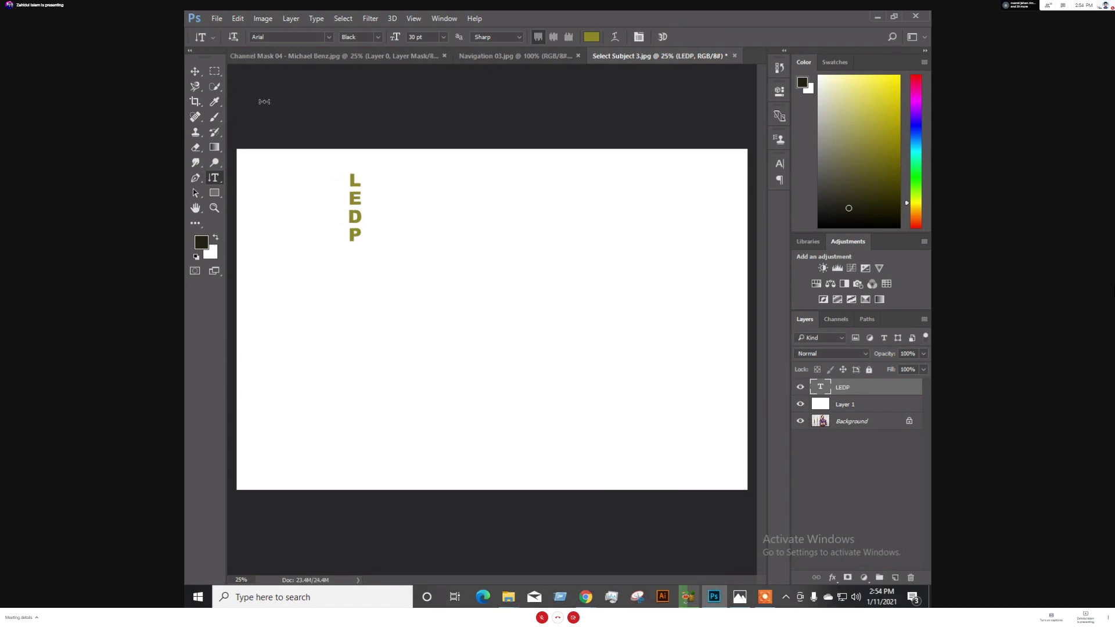
# Restore the Horizontal Type tool and move the LEDP text to the middle of the canvas with the Move tool
pyautogui.rightClick(219, 182)
pyautogui.click(244, 178)
pyautogui.click(195, 71)
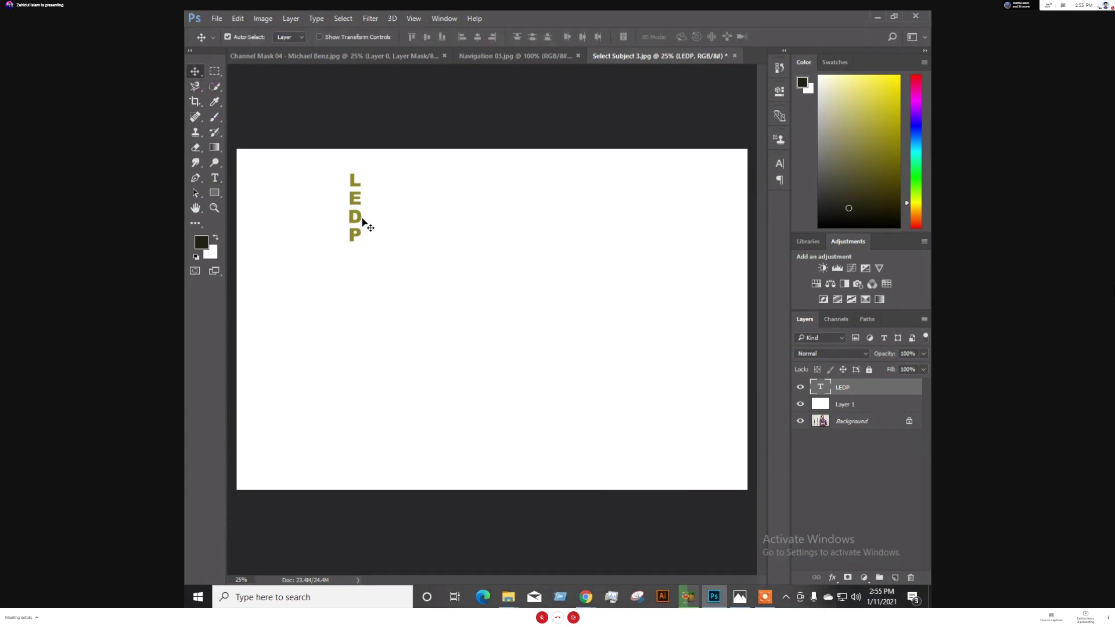
pyautogui.moveTo(352, 221); pyautogui.dragTo(483, 317)
# Switch to the Google Meet window to check the class, and return to Photoshop
pyautogui.moveTo(586, 607)
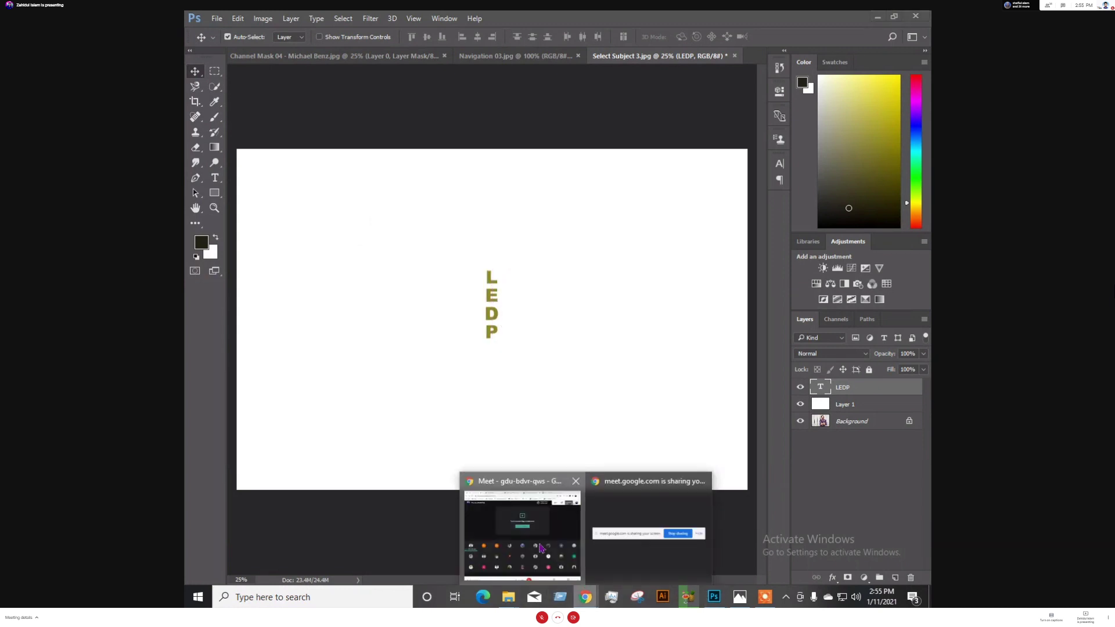
pyautogui.click(535, 541)
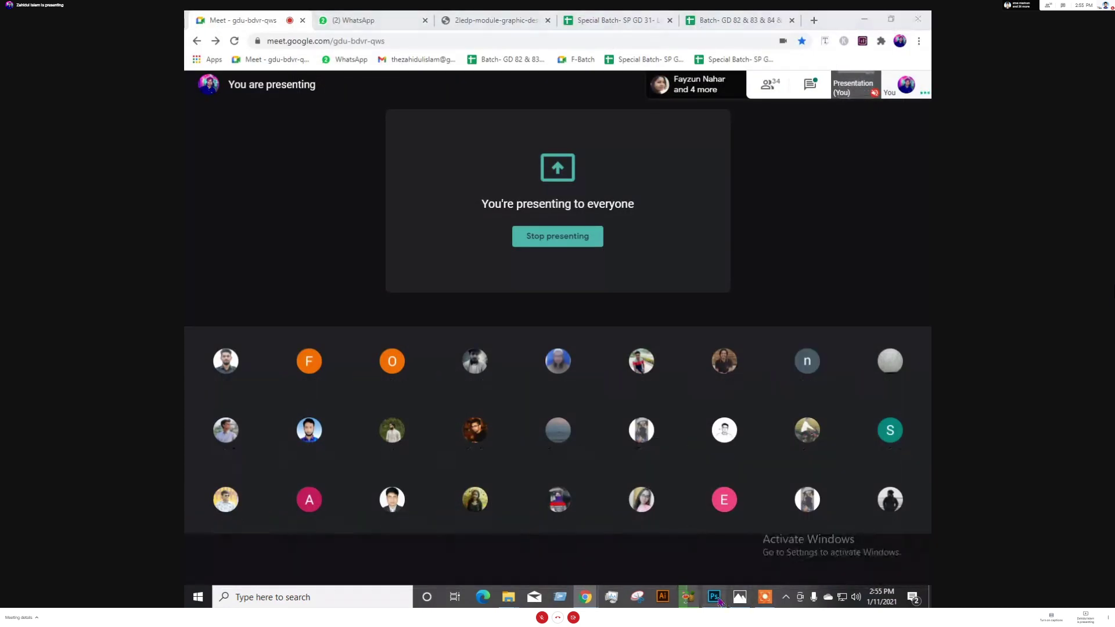
pyautogui.click(715, 597)
# Move the LEDP text to the upper-left area of the canvas, and view the Path Selection and Direct Selection tool options
pyautogui.moveTo(490, 313); pyautogui.dragTo(340, 245)
pyautogui.click(194, 198)
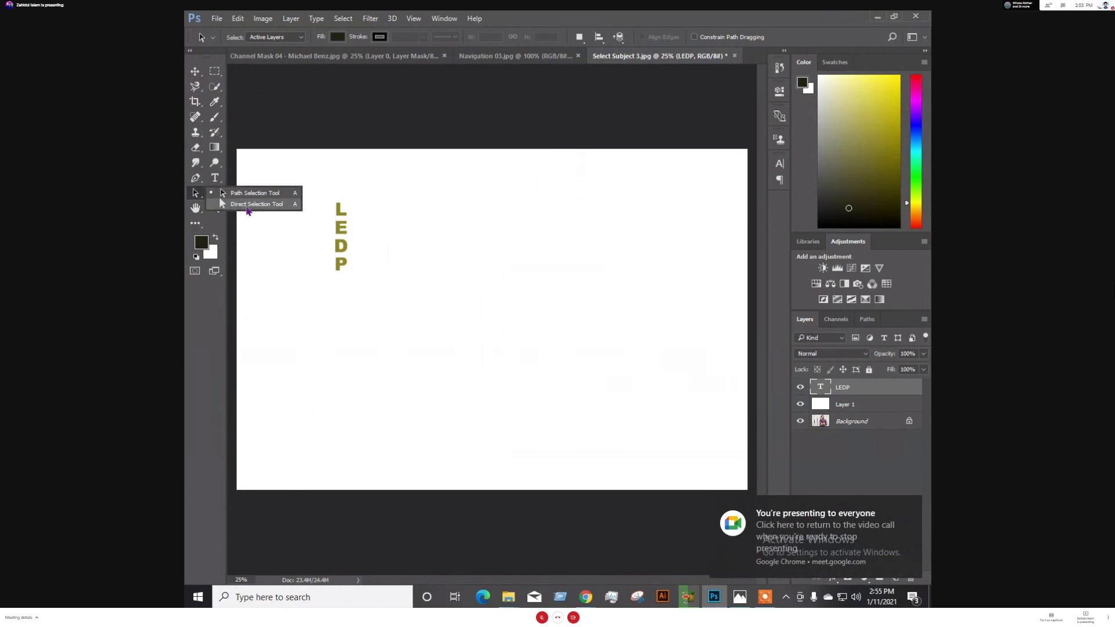
pyautogui.click(250, 205)
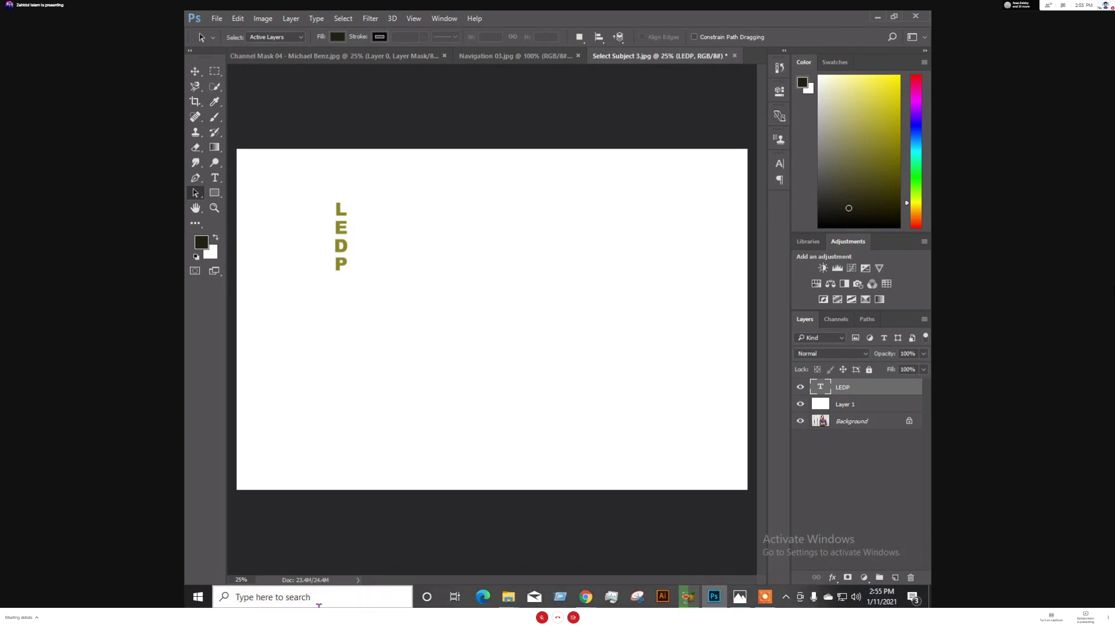
# Switch to the Google Meet window, look over the participants' microphone states, and return to Photoshop
pyautogui.moveTo(586, 598)
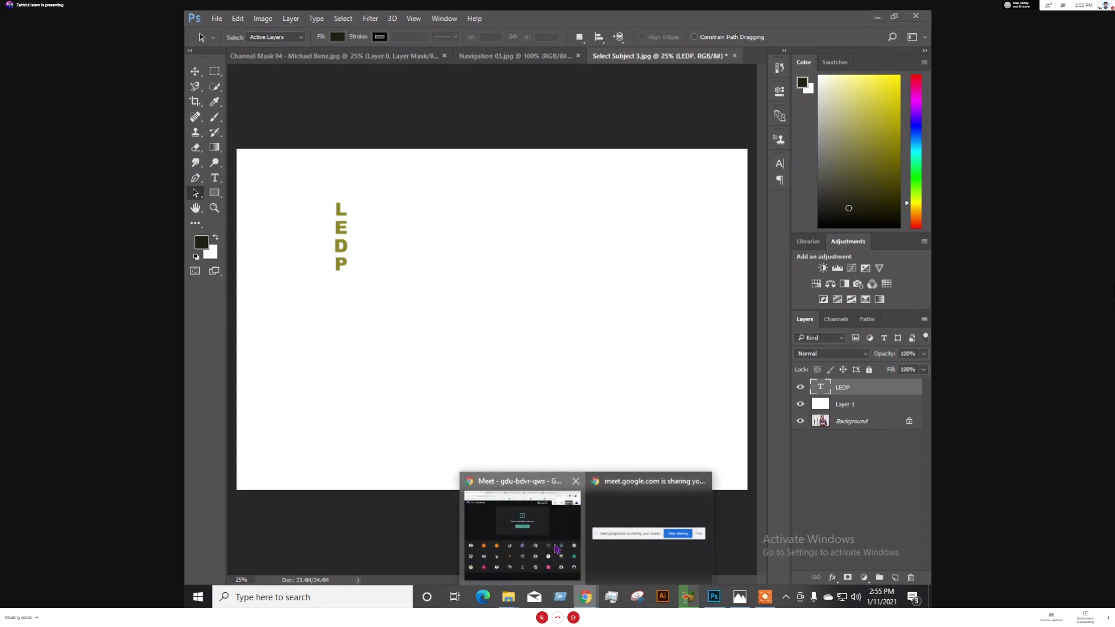
pyautogui.click(556, 549)
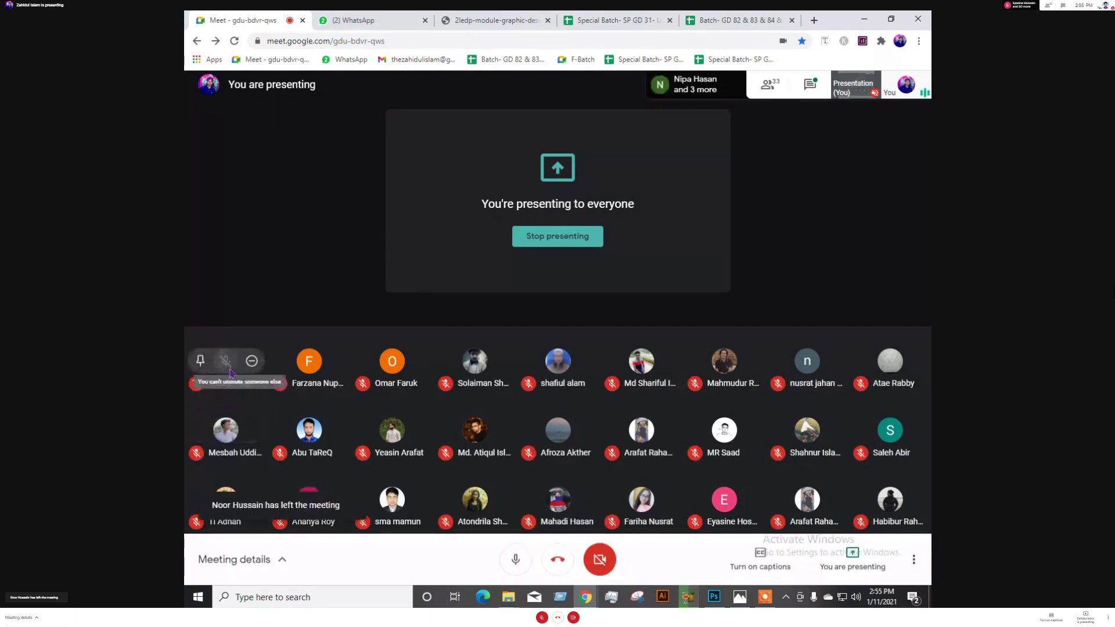
pyautogui.moveTo(374, 443)
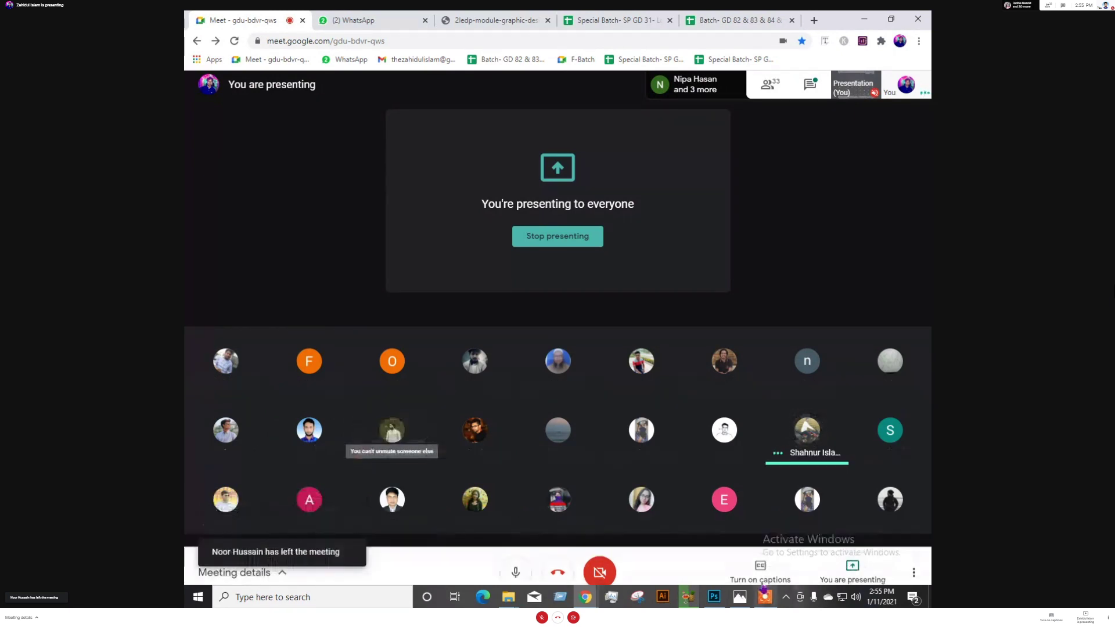
pyautogui.click(716, 598)
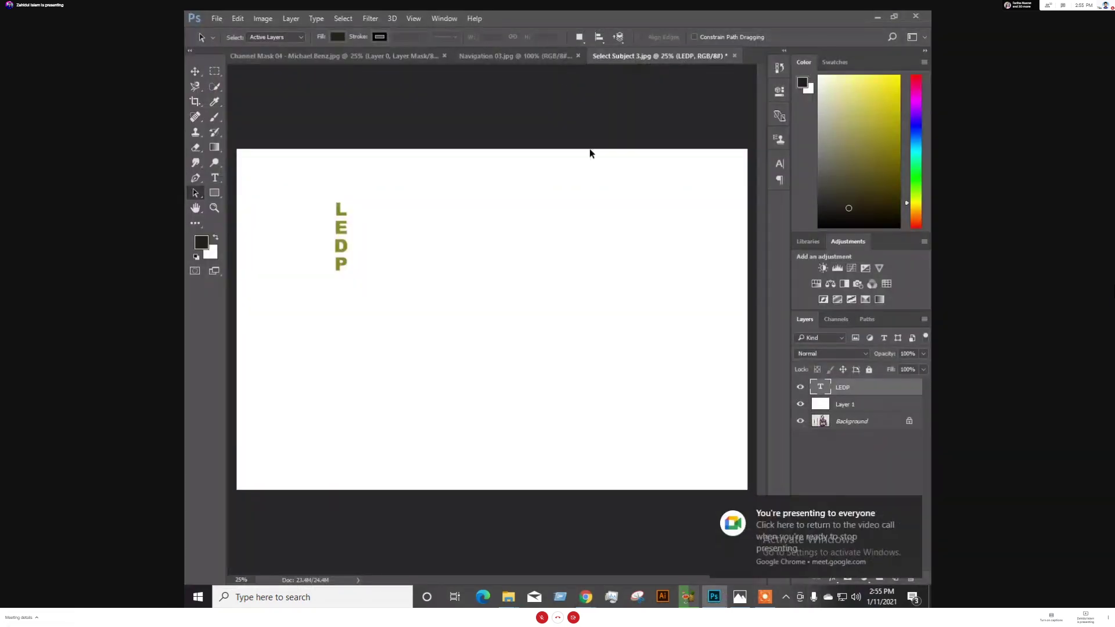
# Draw an open path of seven anchor points with straight segments across the canvas using the Pen tool
pyautogui.rightClick(196, 193)
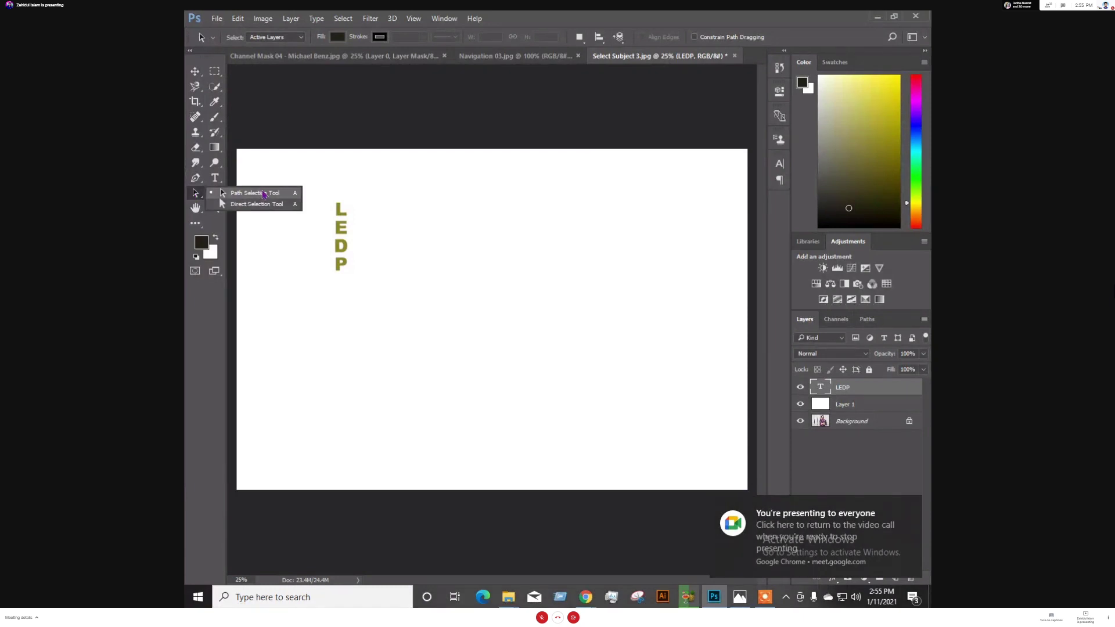
pyautogui.press('p')
pyautogui.click(358, 385)
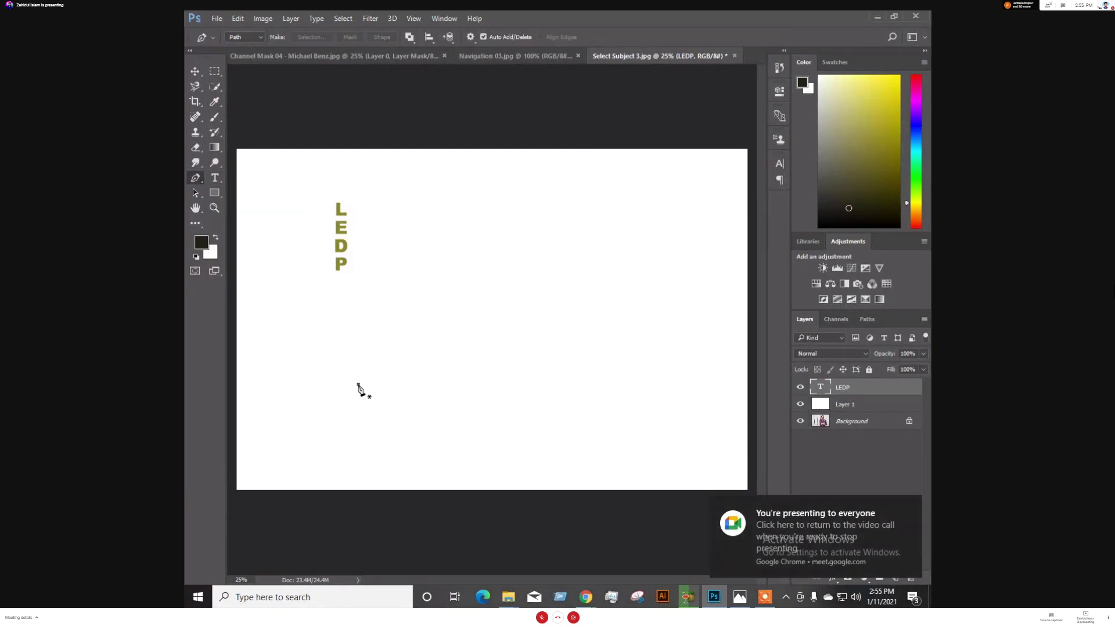
pyautogui.click(466, 264)
pyautogui.click(664, 248)
pyautogui.click(697, 428)
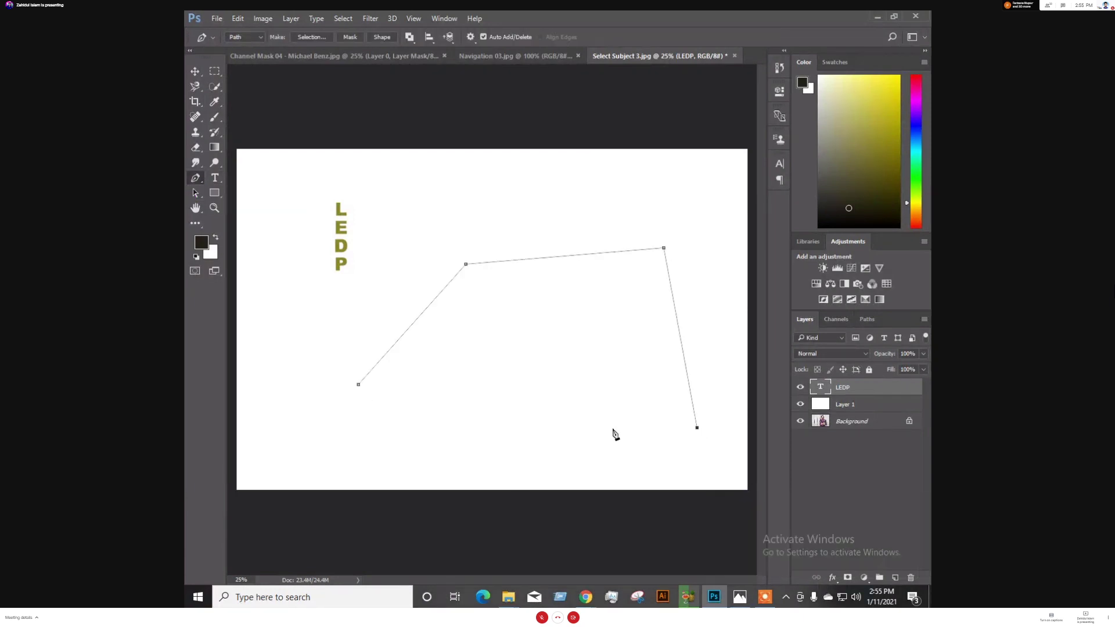
pyautogui.click(538, 431)
pyautogui.click(531, 383)
pyautogui.click(448, 407)
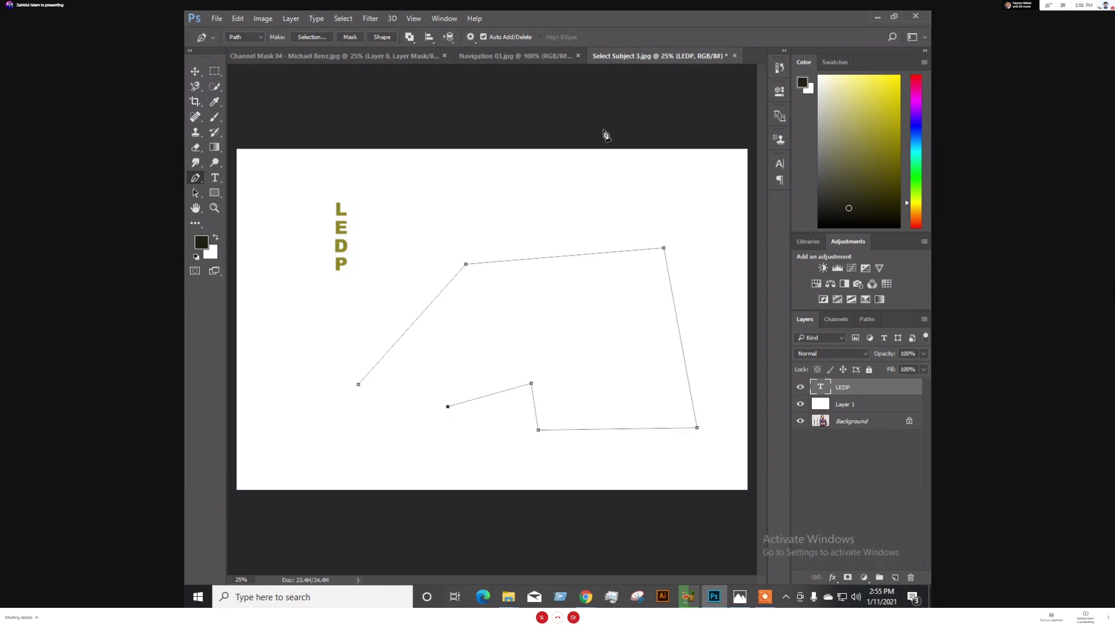
# Try to move the path's upper-left anchor point with the Move tool, and undo the resulting move
pyautogui.click(200, 73)
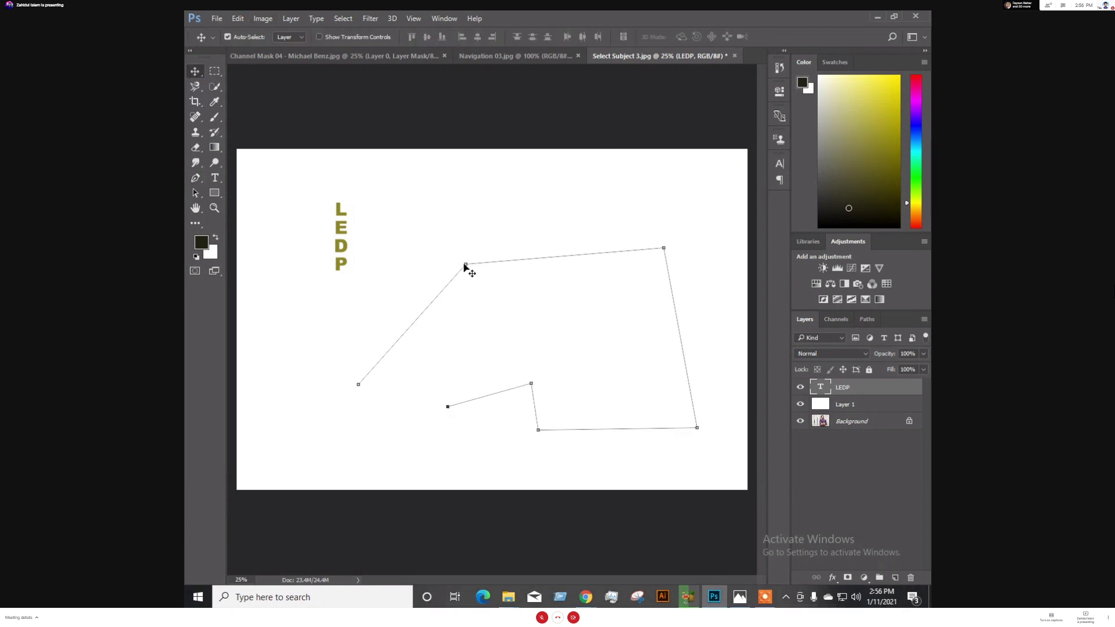
pyautogui.moveTo(468, 267); pyautogui.dragTo(446, 174)
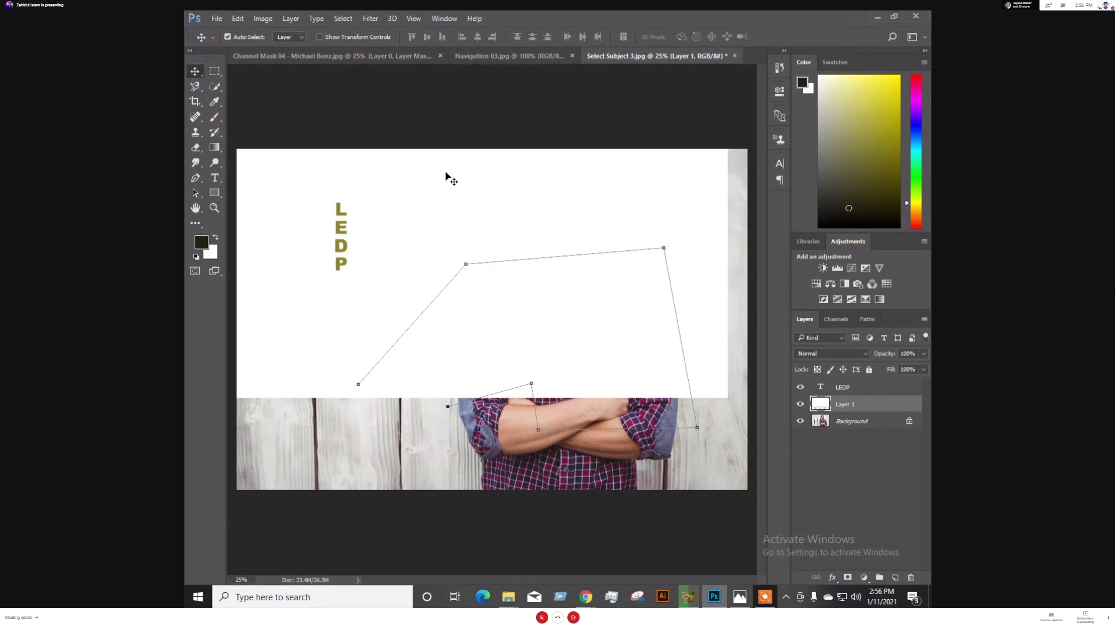
pyautogui.hotkey('ctrl', 'z')
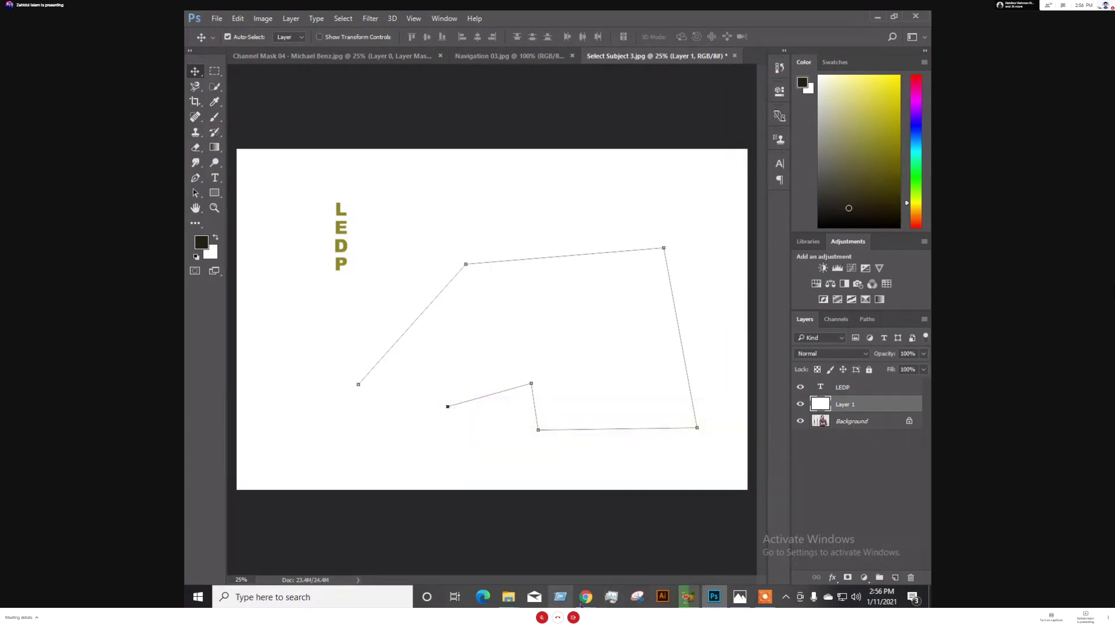
# Check the participants in the Google Meet window twice, returning to Photoshop each time
pyautogui.click(710, 595)
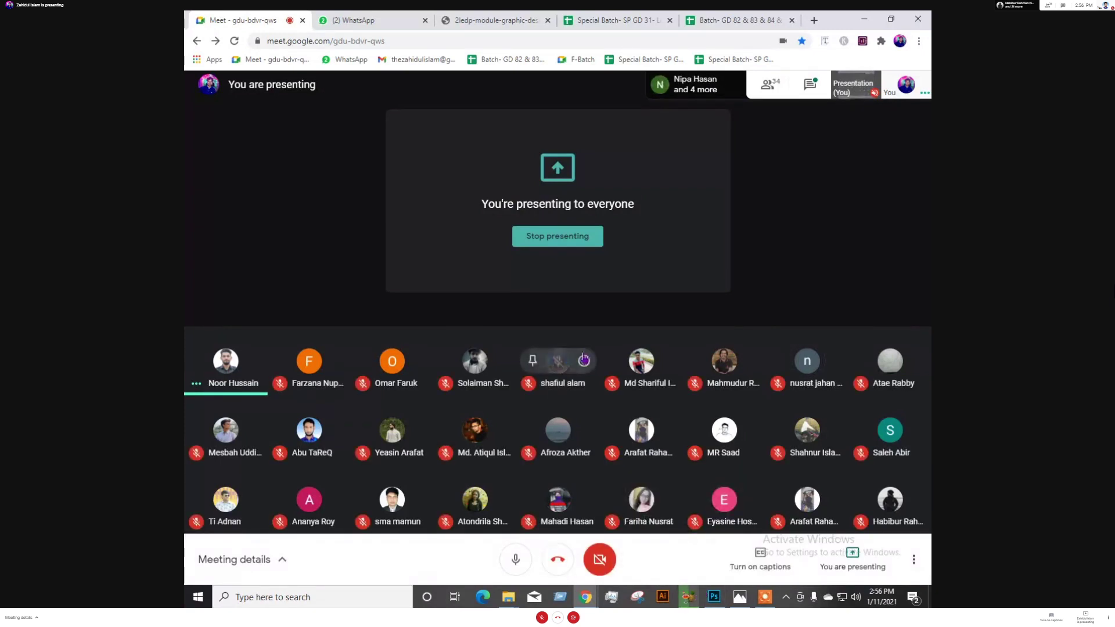
pyautogui.click(715, 598)
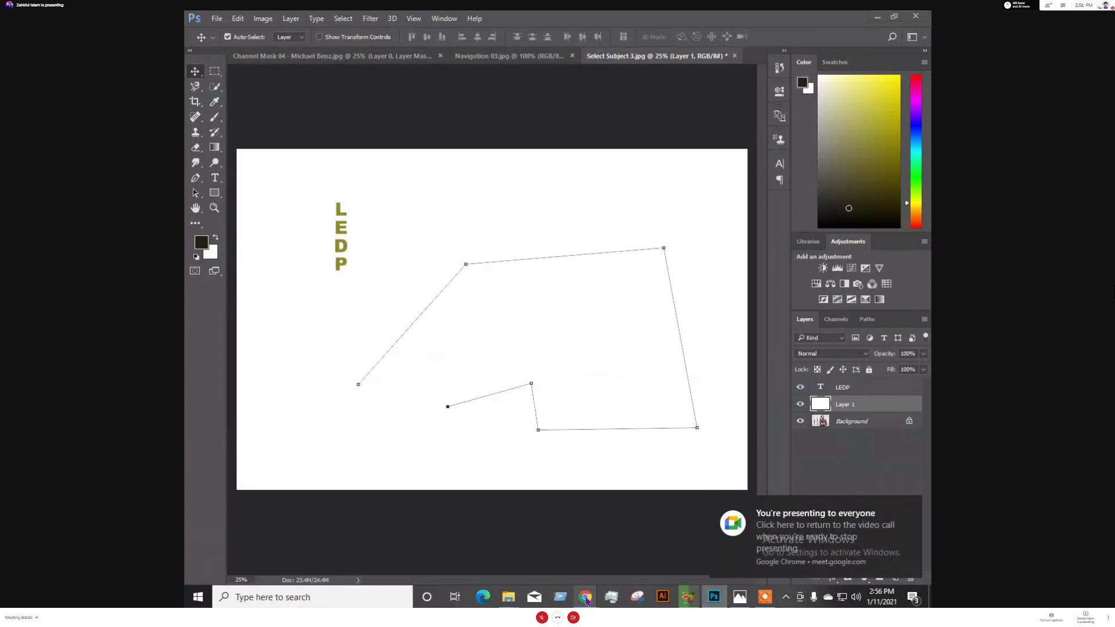
pyautogui.moveTo(586, 599)
pyautogui.click(513, 509)
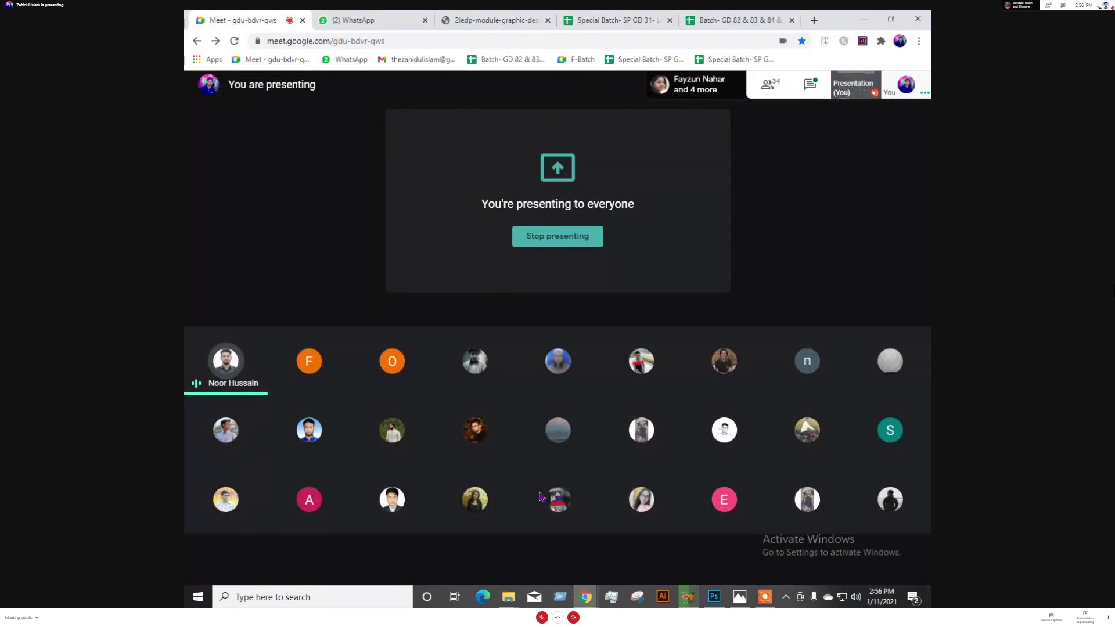
pyautogui.click(714, 596)
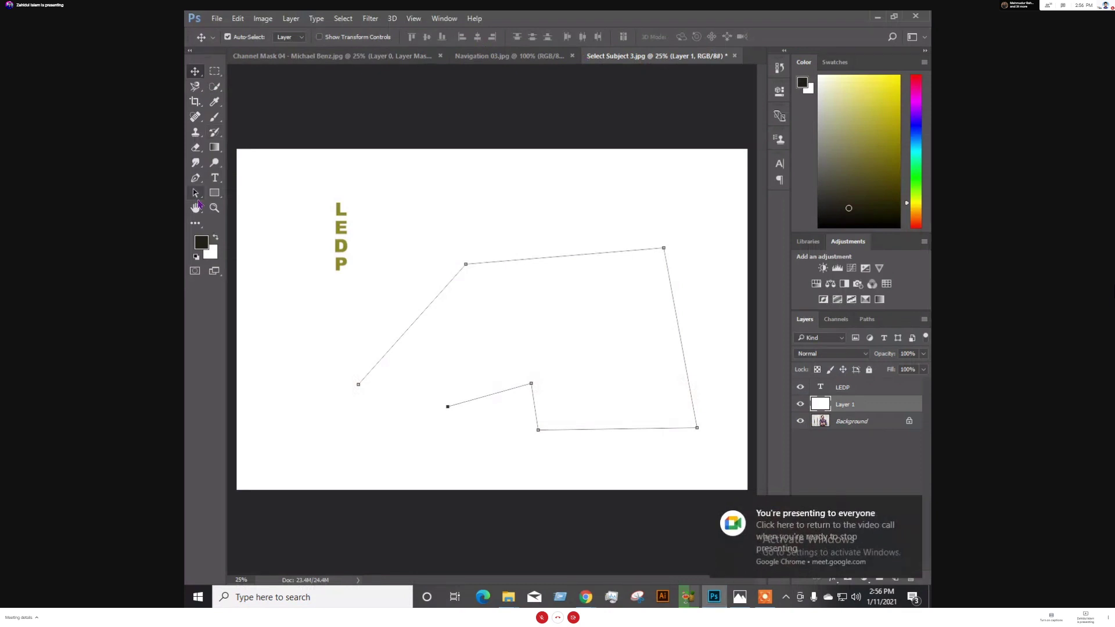
# Set the Horizontal Type tool's font to Akaash
pyautogui.click(215, 180)
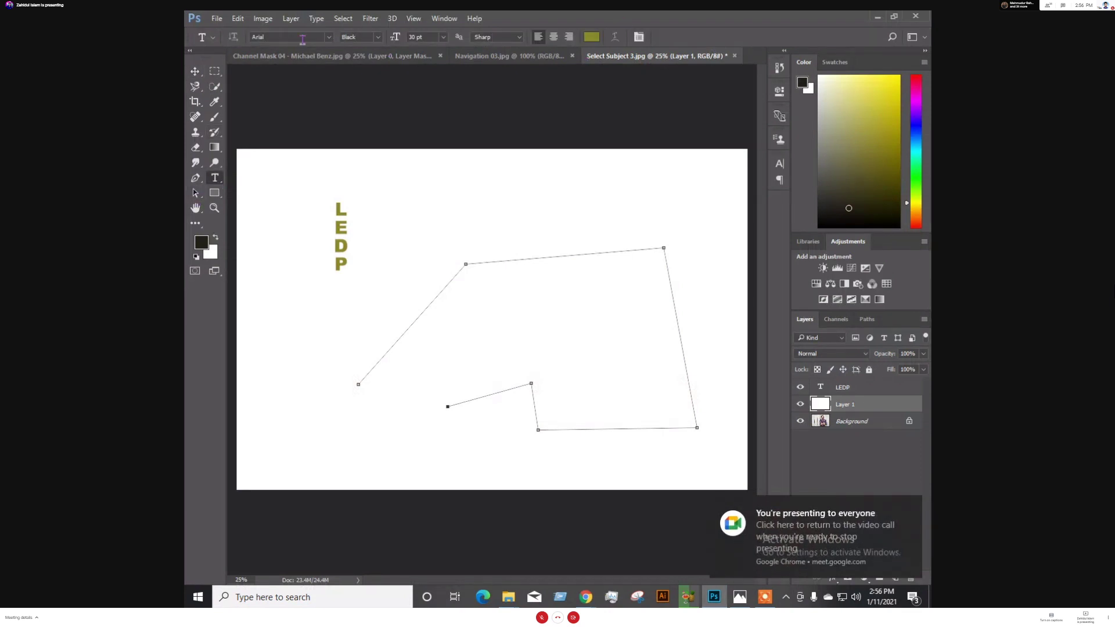
pyautogui.click(329, 37)
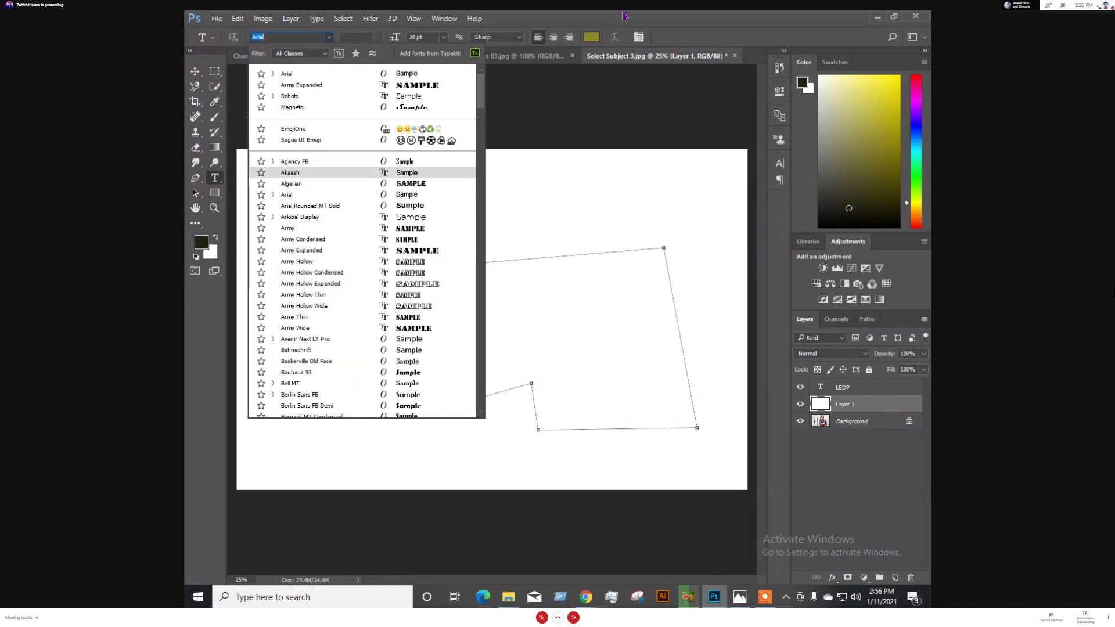
pyautogui.click(290, 173)
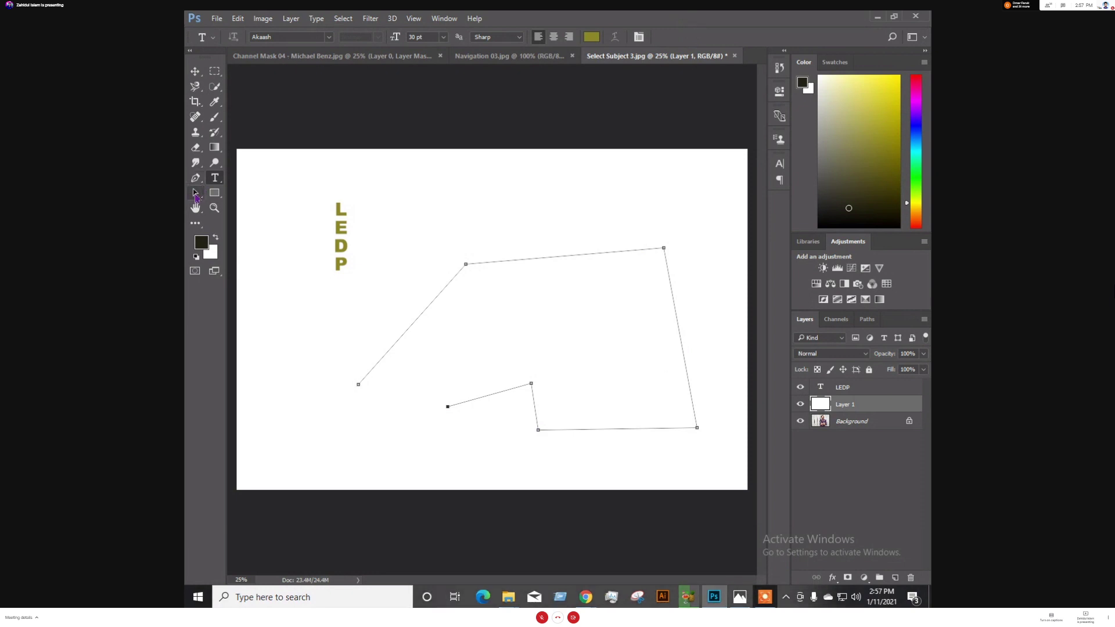
# Try again to shift the path's upper-left corner with the Move tool, and undo the layer move
pyautogui.click(195, 71)
pyautogui.moveTo(462, 264); pyautogui.dragTo(443, 207)
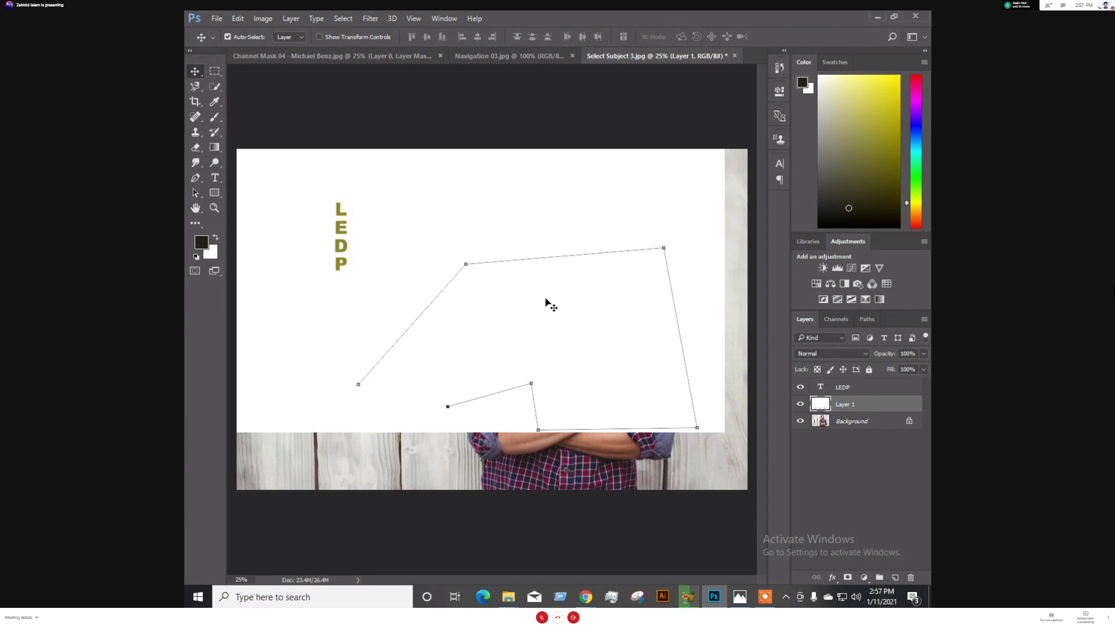
pyautogui.hotkey('ctrl', 'z')
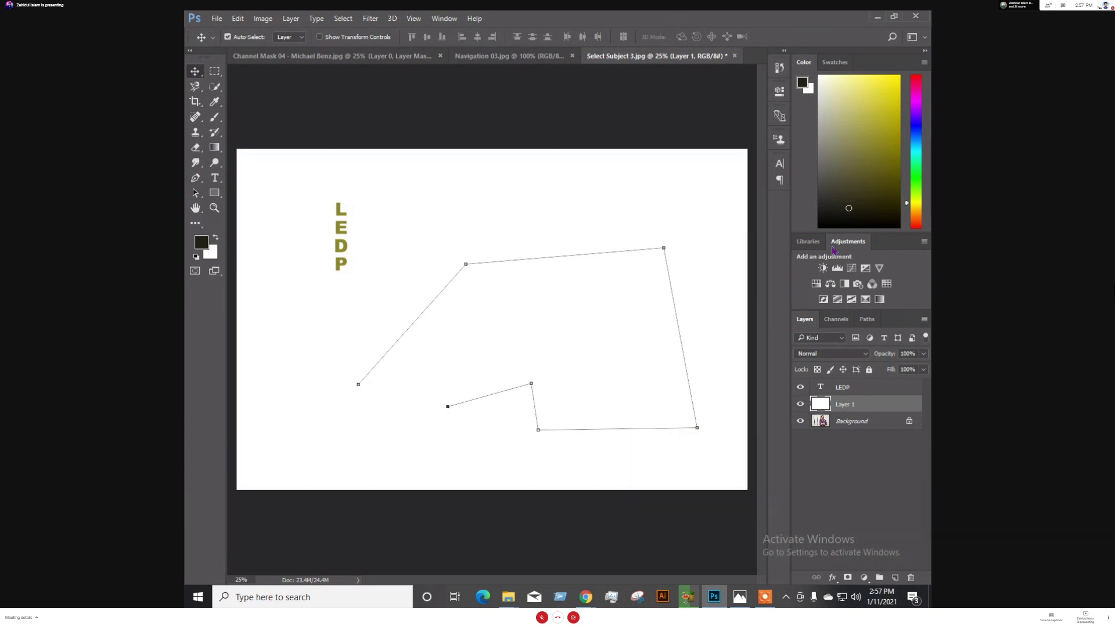
# Move the whole path slightly upward on the canvas with the Path Selection tool
pyautogui.click(195, 196)
pyautogui.rightClick(195, 198)
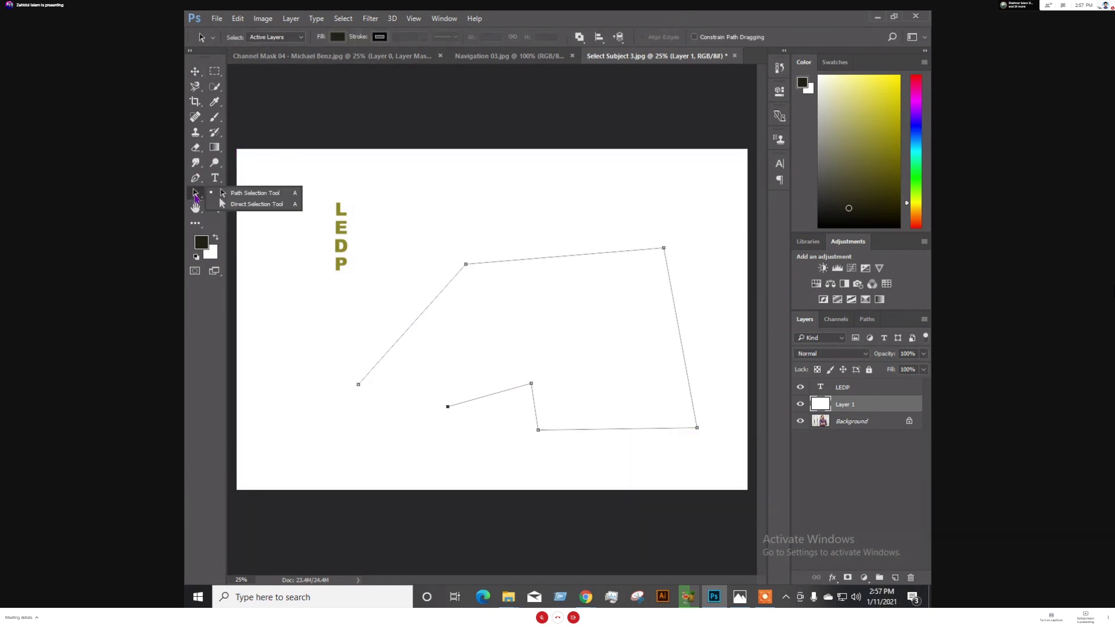
pyautogui.click(244, 191)
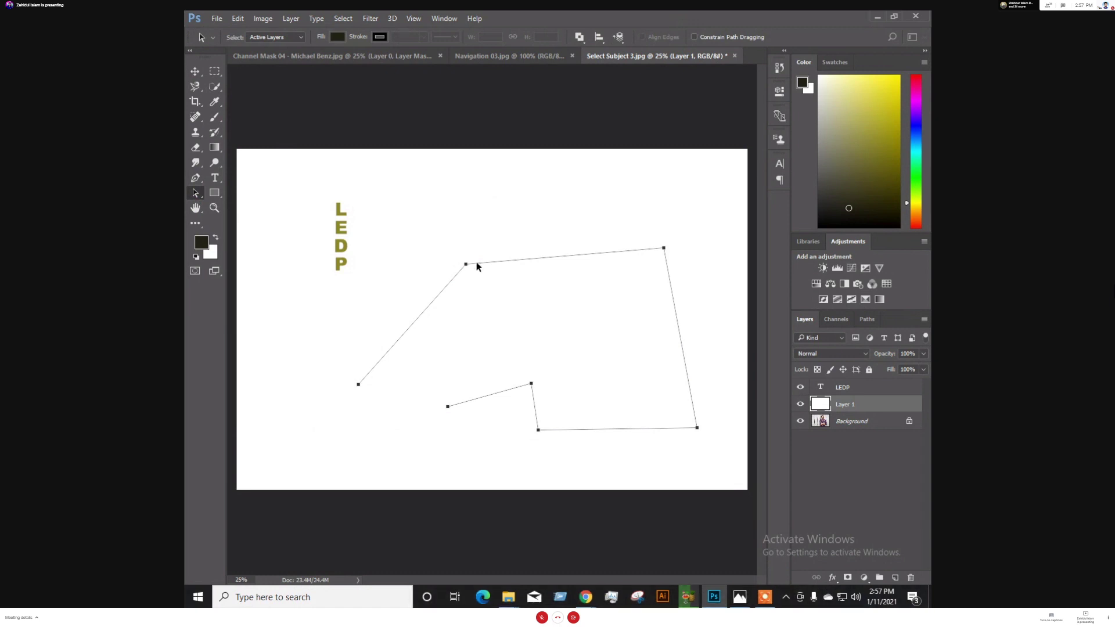
pyautogui.moveTo(467, 259); pyautogui.dragTo(472, 230)
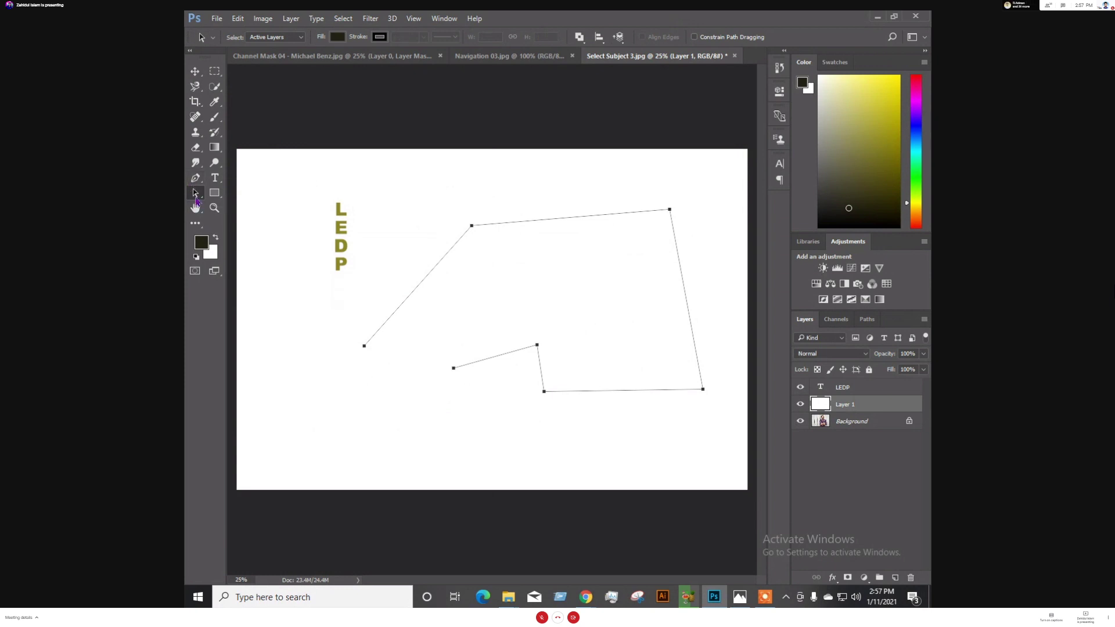
# Move only the path's upper-left anchor point further up and to the left with the Direct Selection tool
pyautogui.rightClick(196, 201)
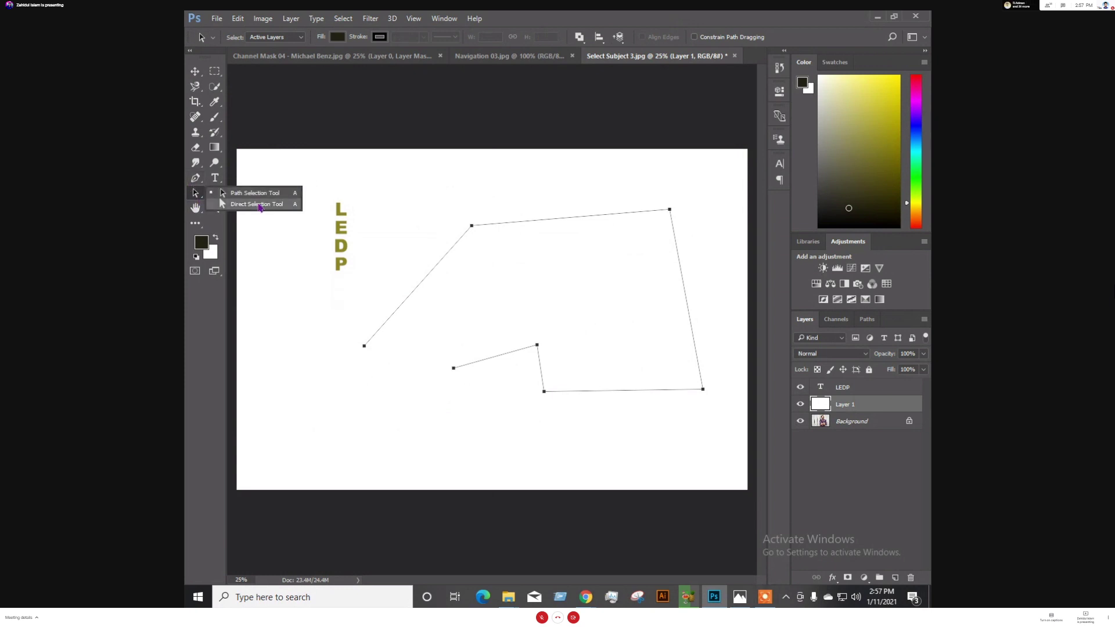
pyautogui.click(260, 205)
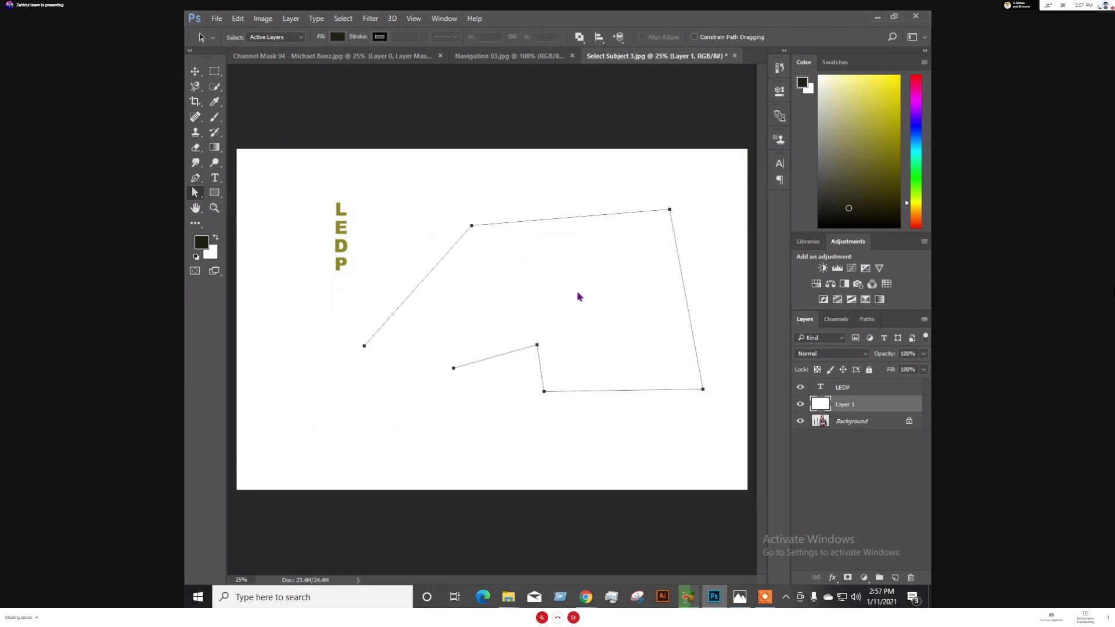
pyautogui.click(471, 227)
pyautogui.moveTo(472, 227); pyautogui.dragTo(428, 194)
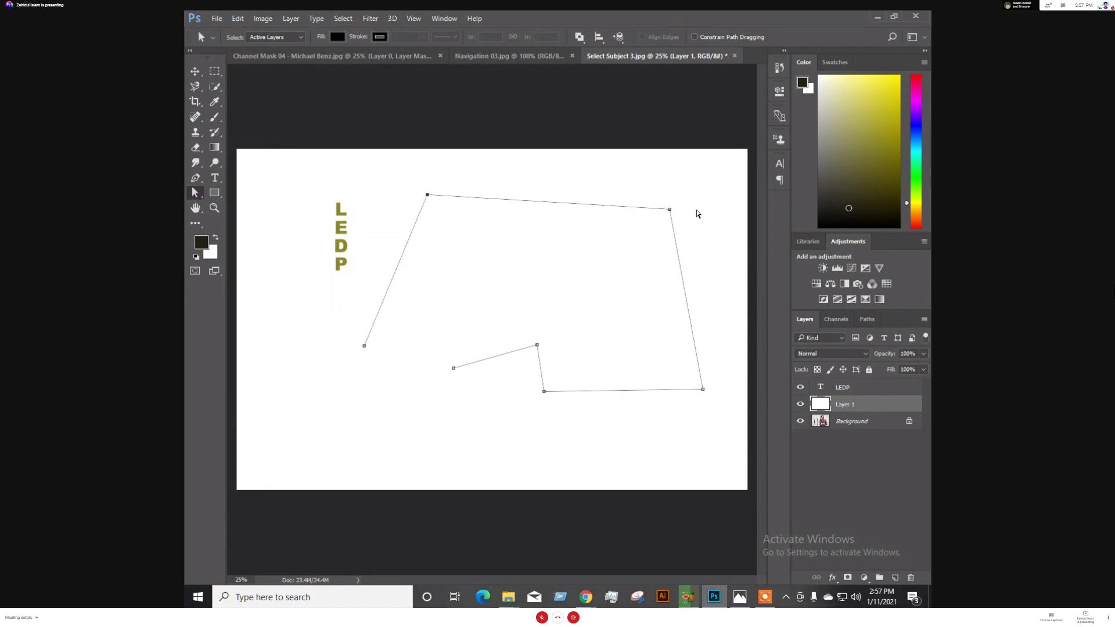
# Move individual path anchors with the Direct Selection tool: upper-right corner and inner peak upward, free lower endpoint outward to the left, lower-middle corner slightly down
pyautogui.moveTo(670, 209); pyautogui.dragTo(677, 192)
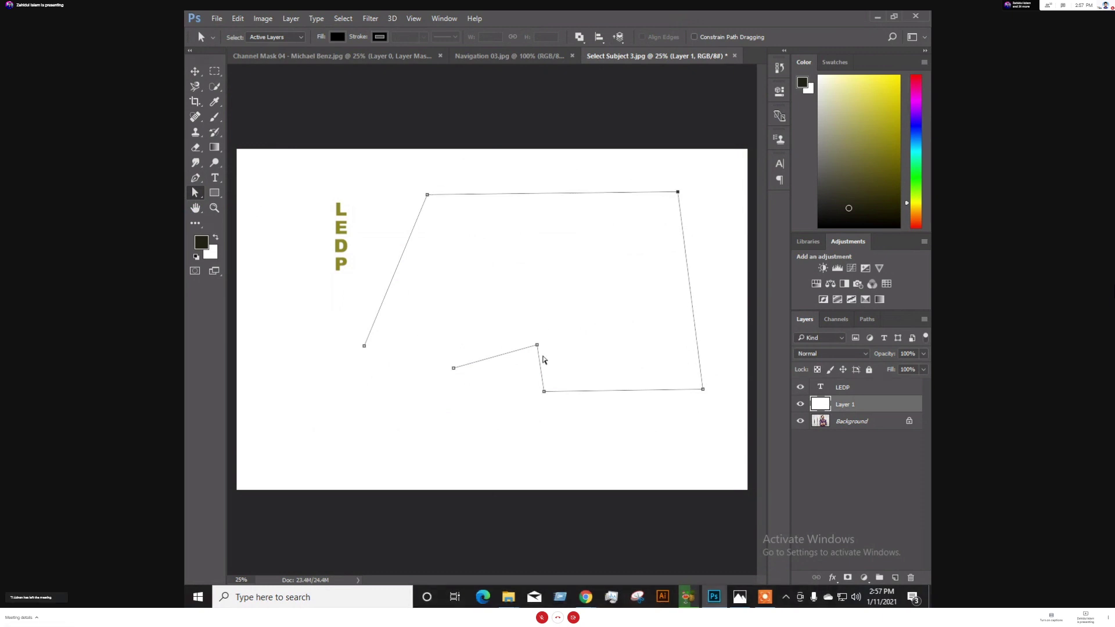
pyautogui.moveTo(537, 345); pyautogui.dragTo(537, 300)
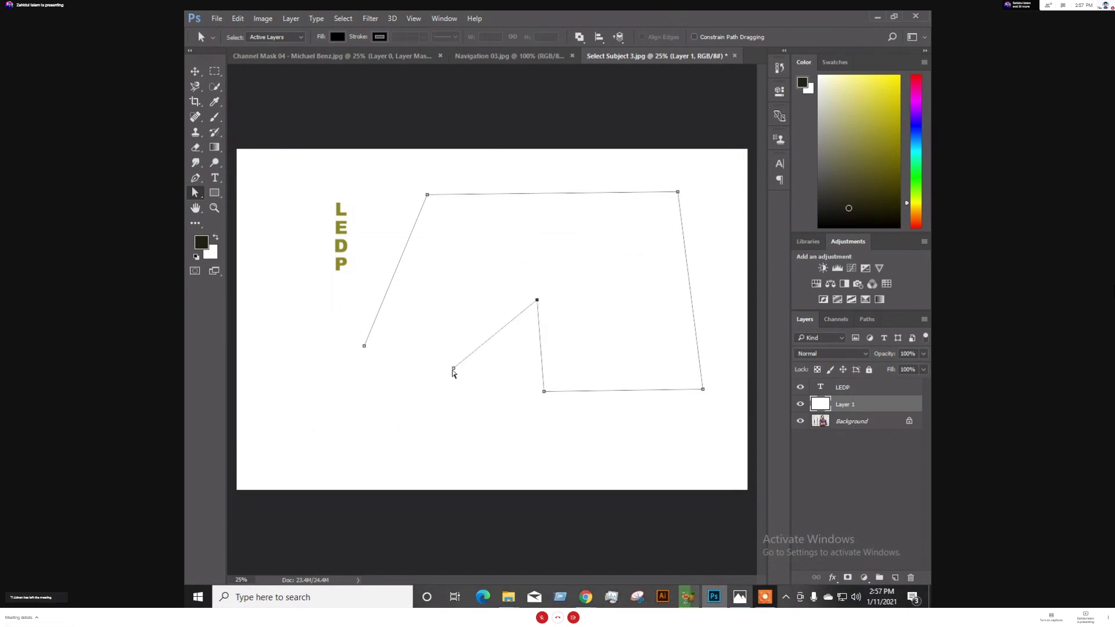
pyautogui.moveTo(453, 370); pyautogui.dragTo(418, 377)
pyautogui.moveTo(544, 393); pyautogui.dragTo(543, 408)
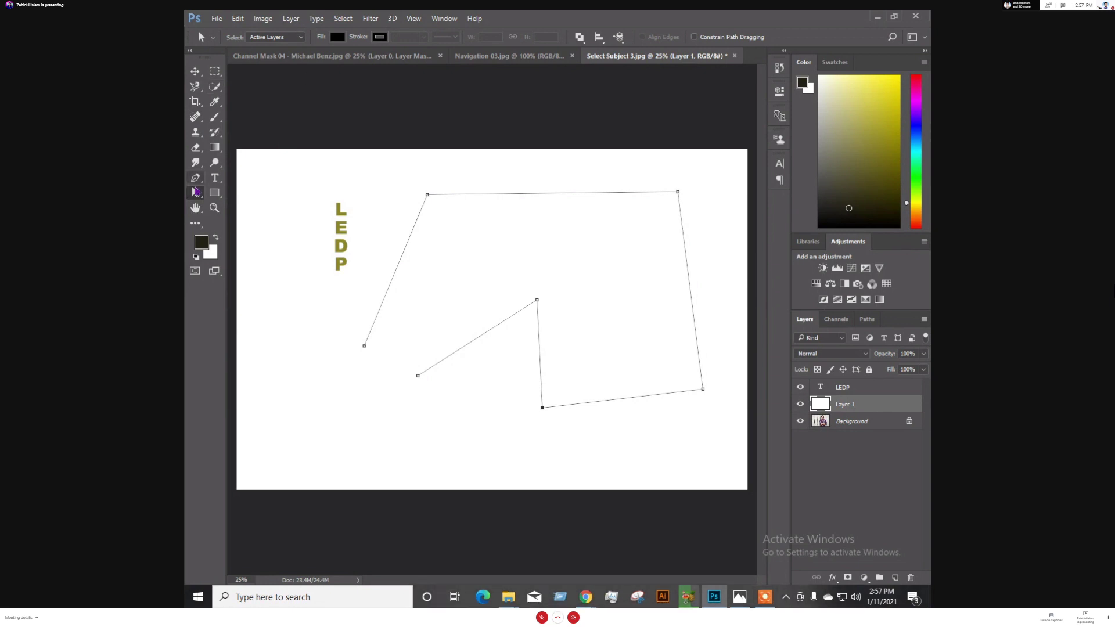
# Reshape the path with the Direct Selection tool: upper-right corner further right, inner peak down-left, lower-middle corner up-right, free lower endpoint further left
pyautogui.rightClick(196, 192)
pyautogui.click(251, 205)
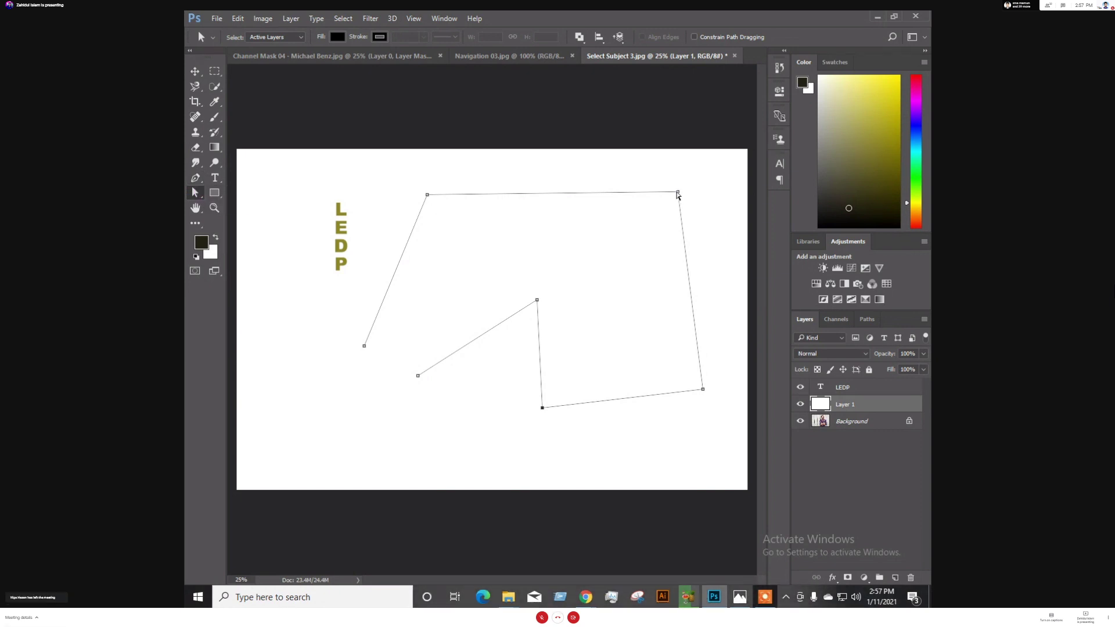
pyautogui.moveTo(677, 192); pyautogui.dragTo(696, 187)
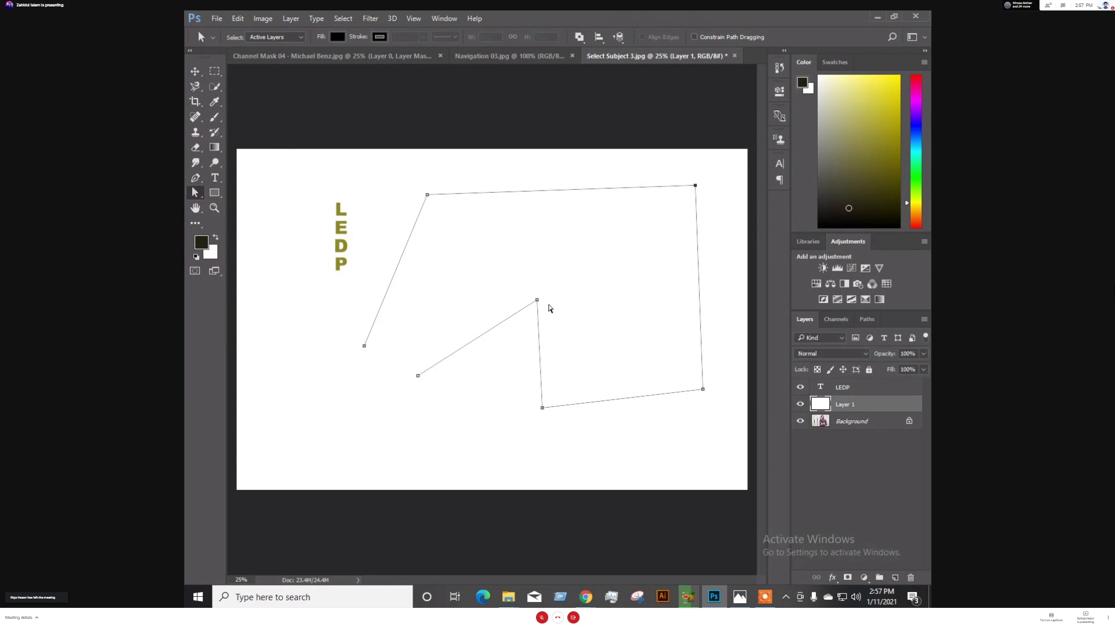
pyautogui.moveTo(536, 301); pyautogui.dragTo(511, 347)
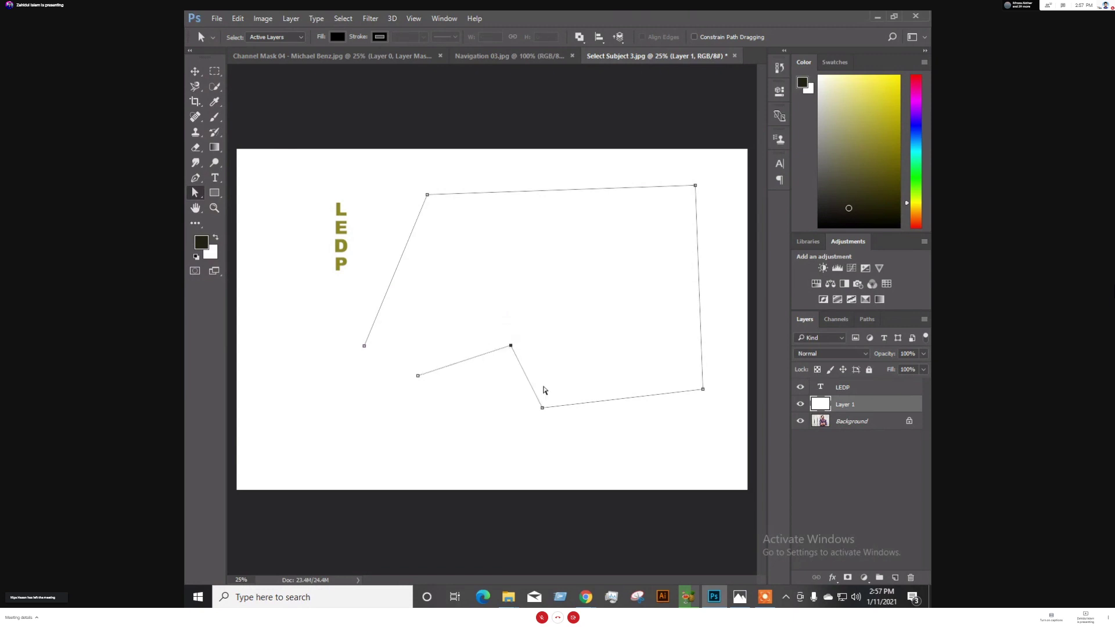
pyautogui.moveTo(545, 408); pyautogui.dragTo(578, 388)
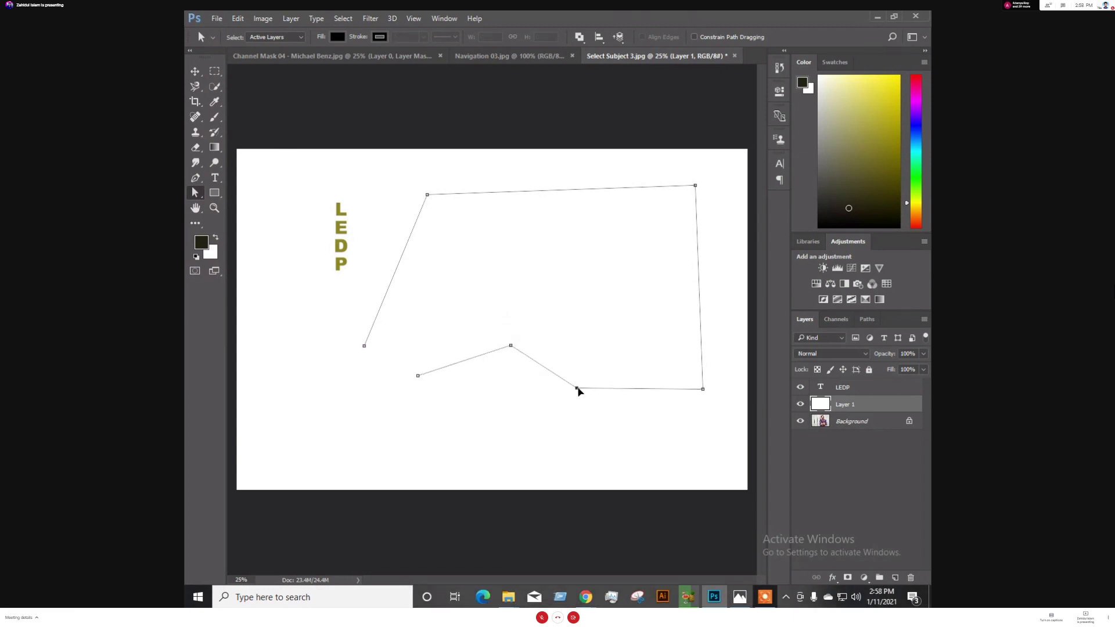
pyautogui.moveTo(418, 377); pyautogui.dragTo(390, 376)
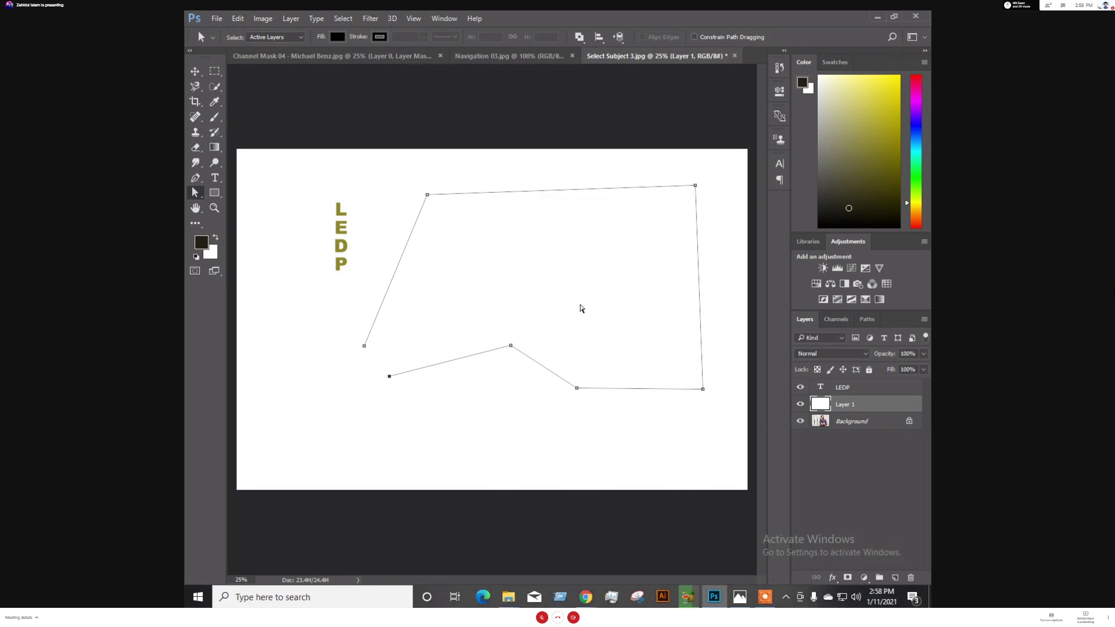
# Deselect the path's anchor points, leaving only the plain path outline on the canvas
pyautogui.rightClick(199, 200)
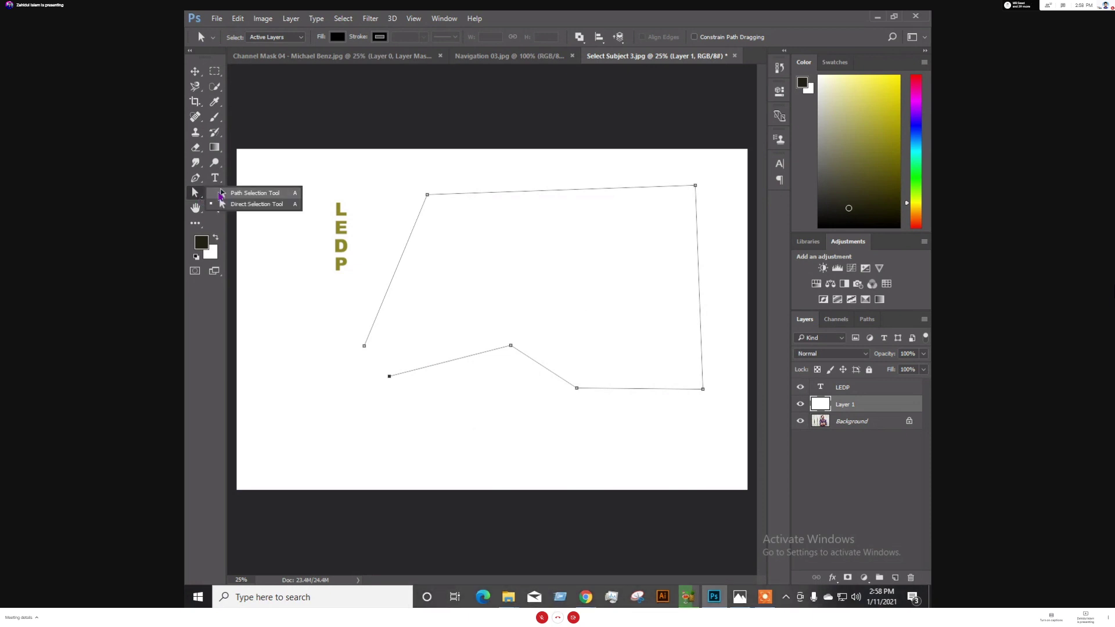
pyautogui.click(195, 193)
pyautogui.click(473, 182)
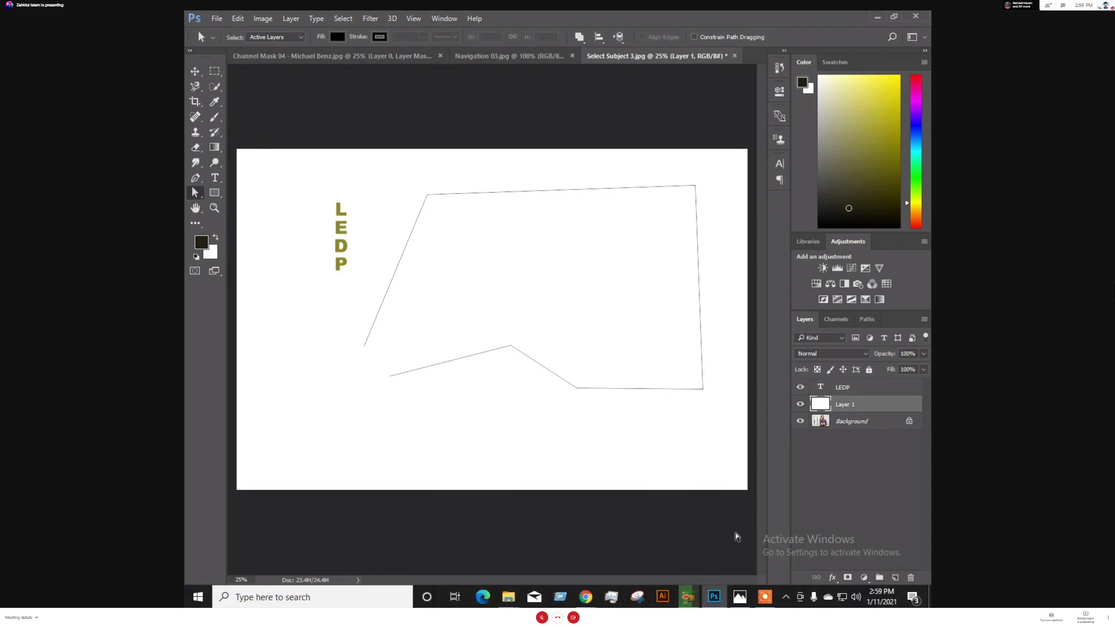
# Switch to the Google Meet window in Chrome to see the class participants
pyautogui.moveTo(586, 597)
pyautogui.click(570, 545)
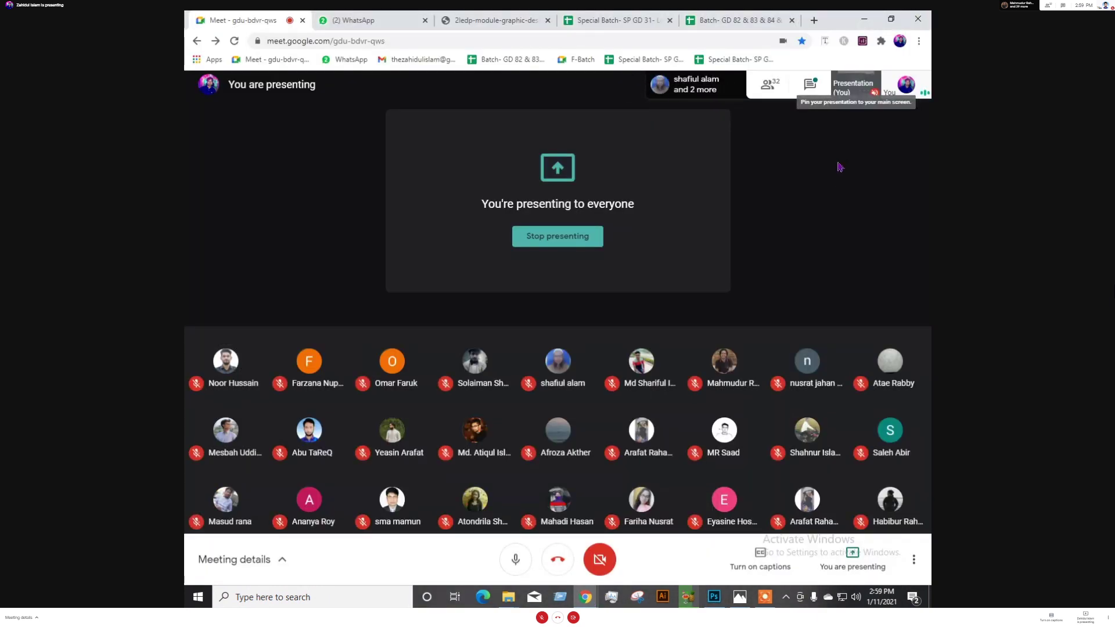
# Stop the screen presentation and enlarge the Google Meet page back to its normal zoom level
pyautogui.click(548, 239)
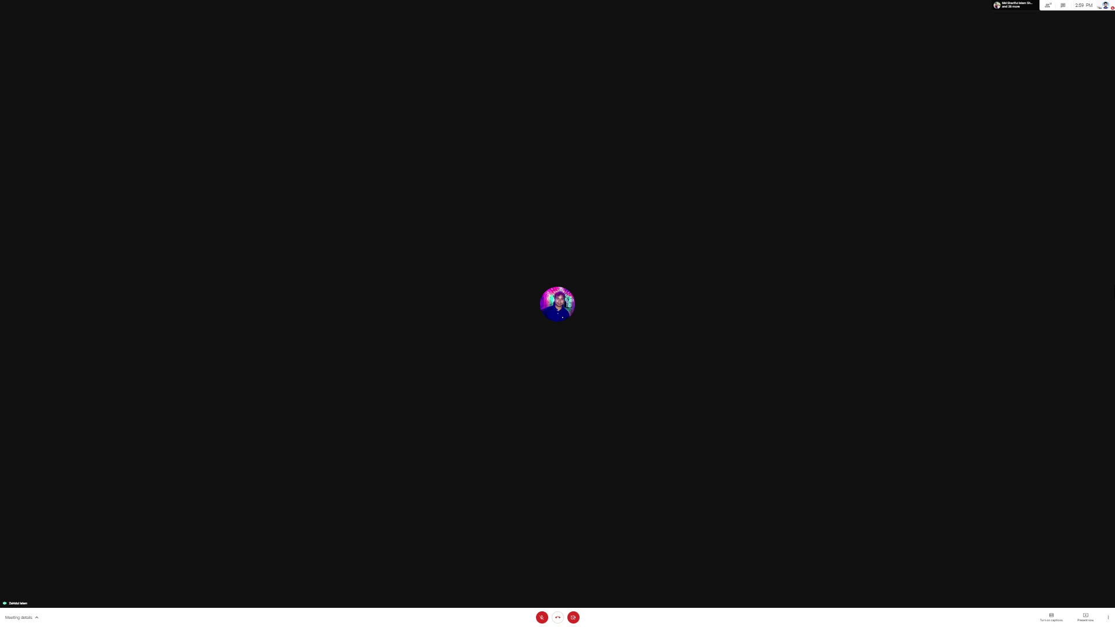
pyautogui.hotkey('ctrl', '+')
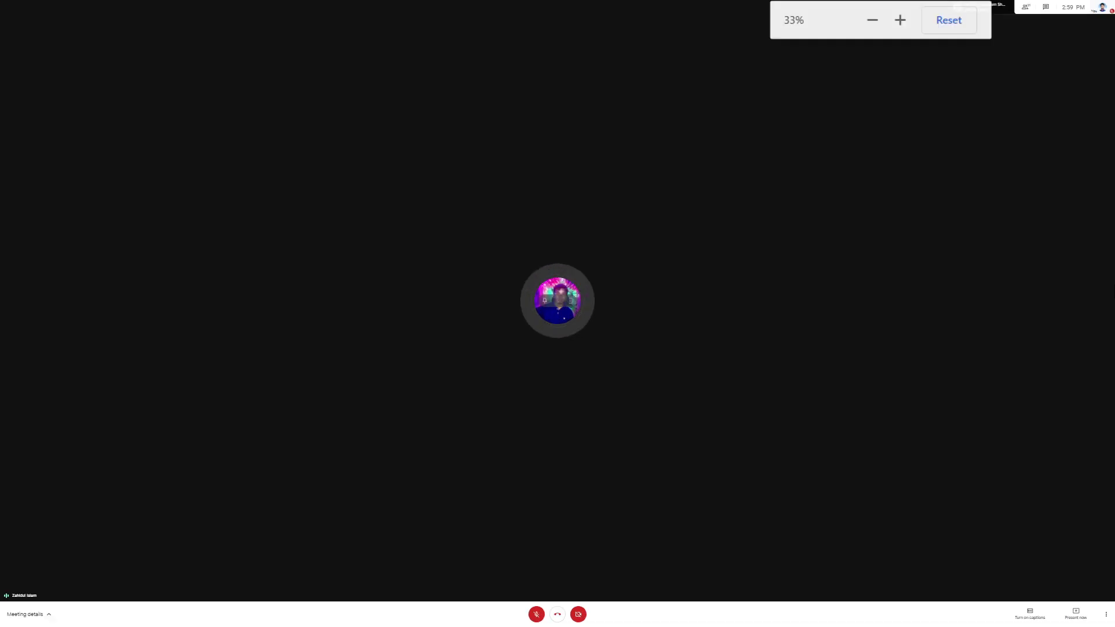
pyautogui.hotkey('ctrl', '+')
pyautogui.hotkey('ctrl', '+')
pyautogui.hotkey('ctrl', '+')
pyautogui.hotkey('ctrl', '+')
pyautogui.hotkey('ctrl', '+')
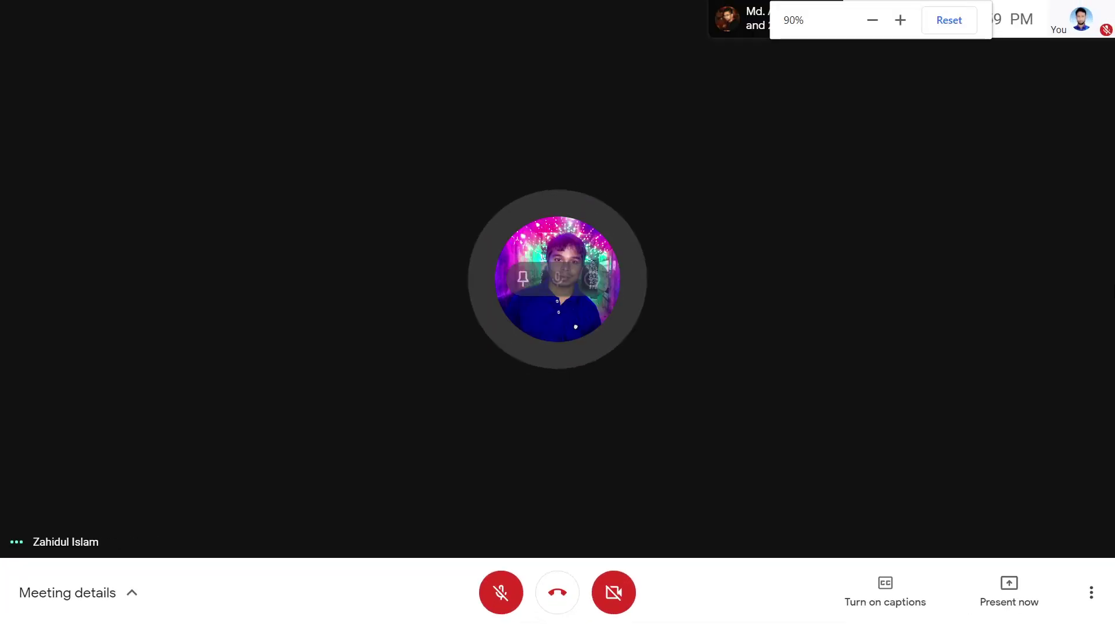
pyautogui.hotkey('ctrl', '+')
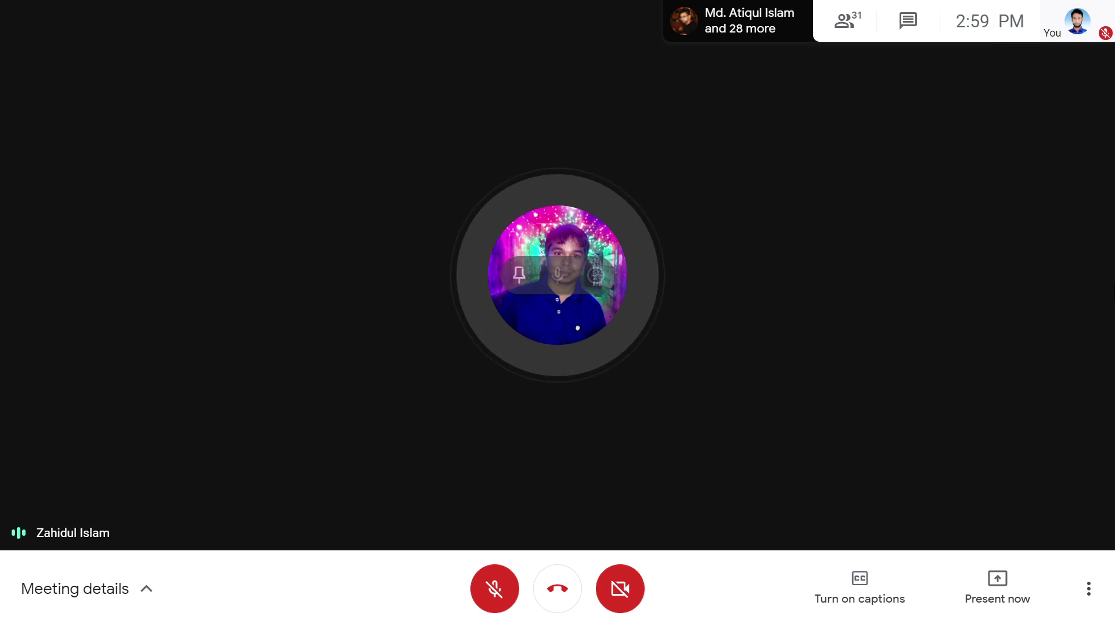
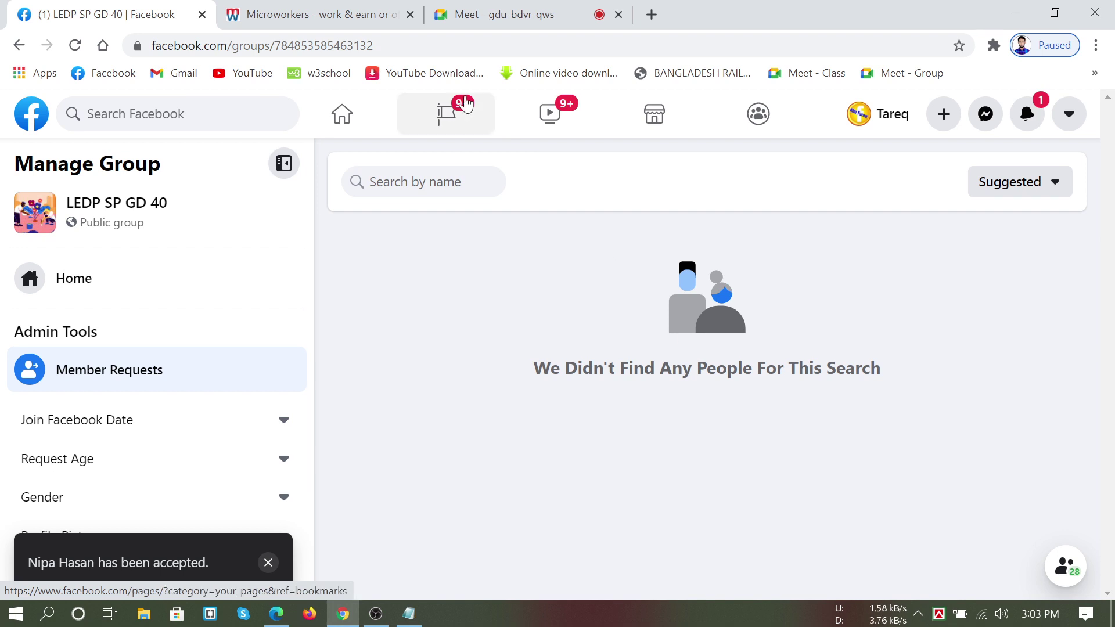
# Close the open Notepad window and dismiss the OBS connection error dialog on the desktop
pyautogui.click(498, 12)
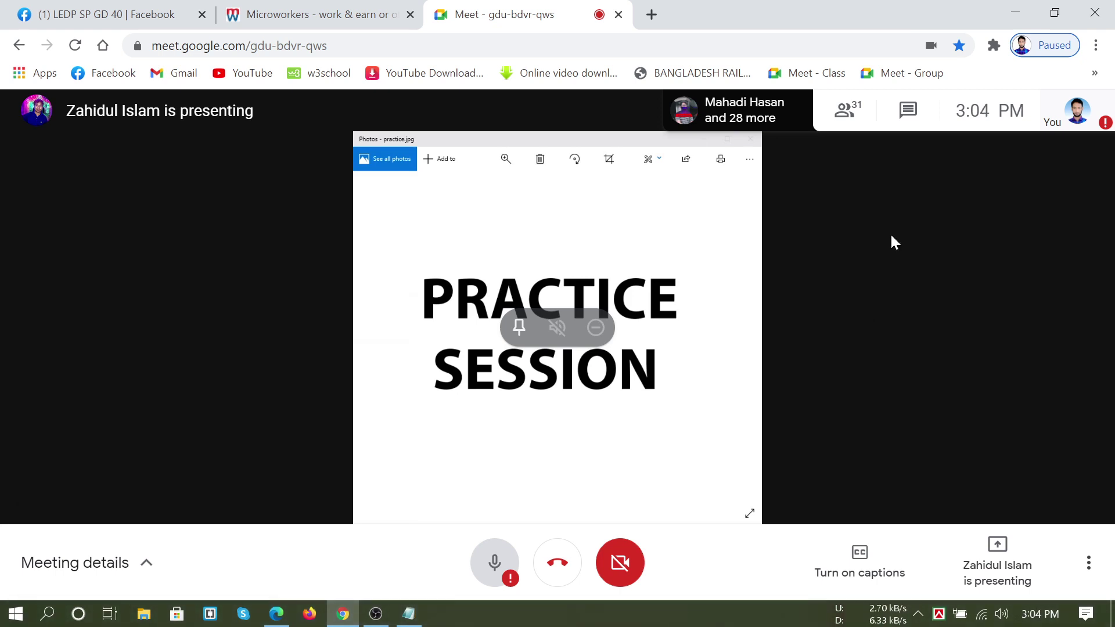
pyautogui.rightClick(411, 615)
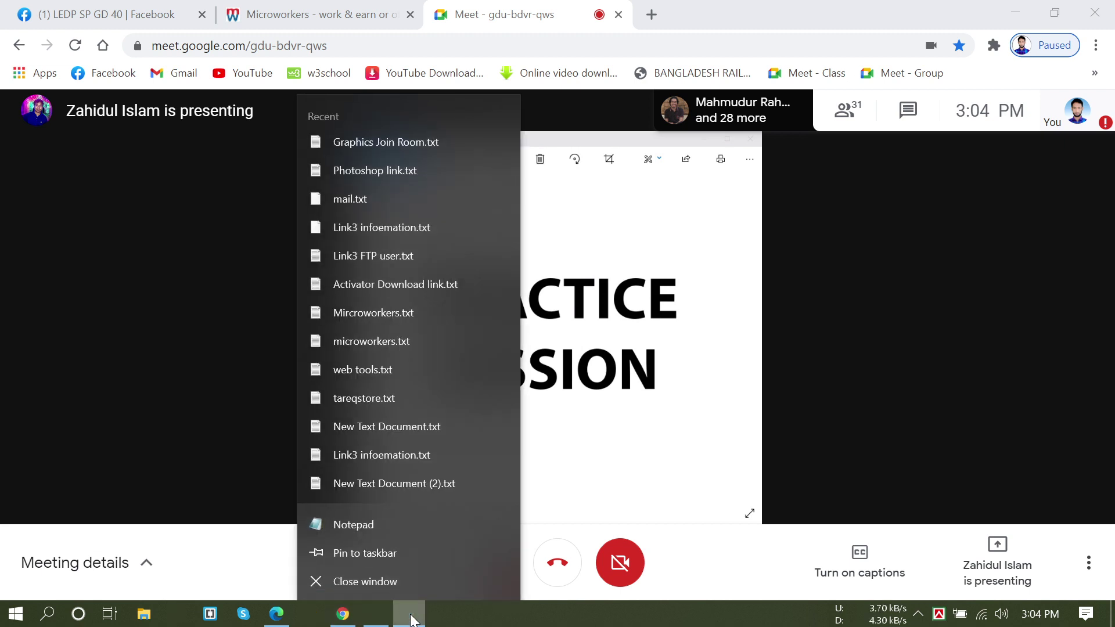
pyautogui.click(396, 579)
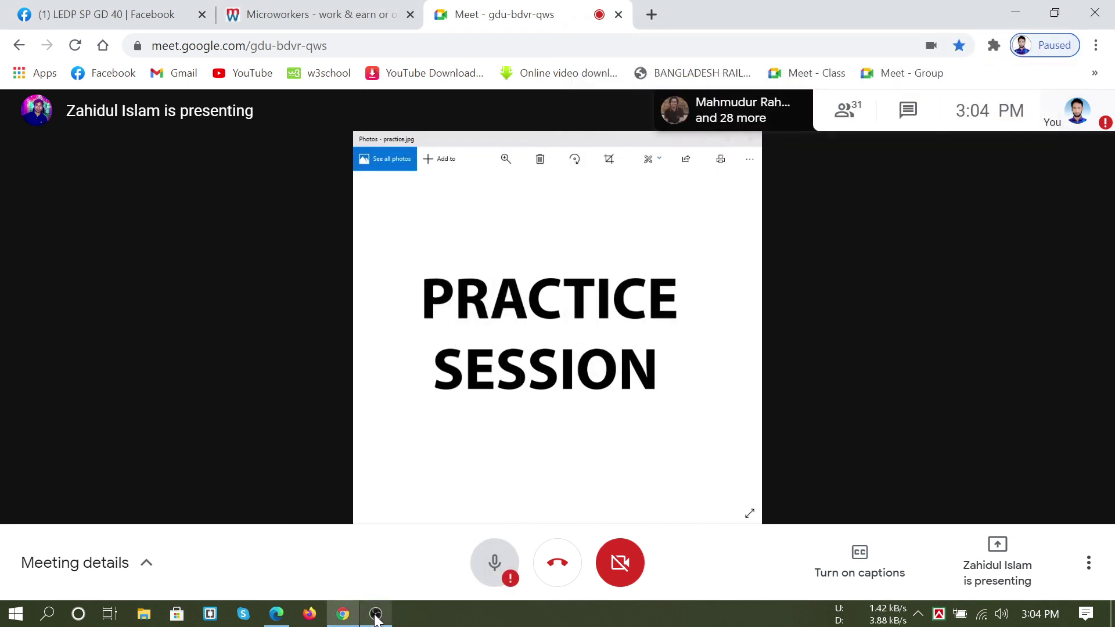
pyautogui.click(1015, 10)
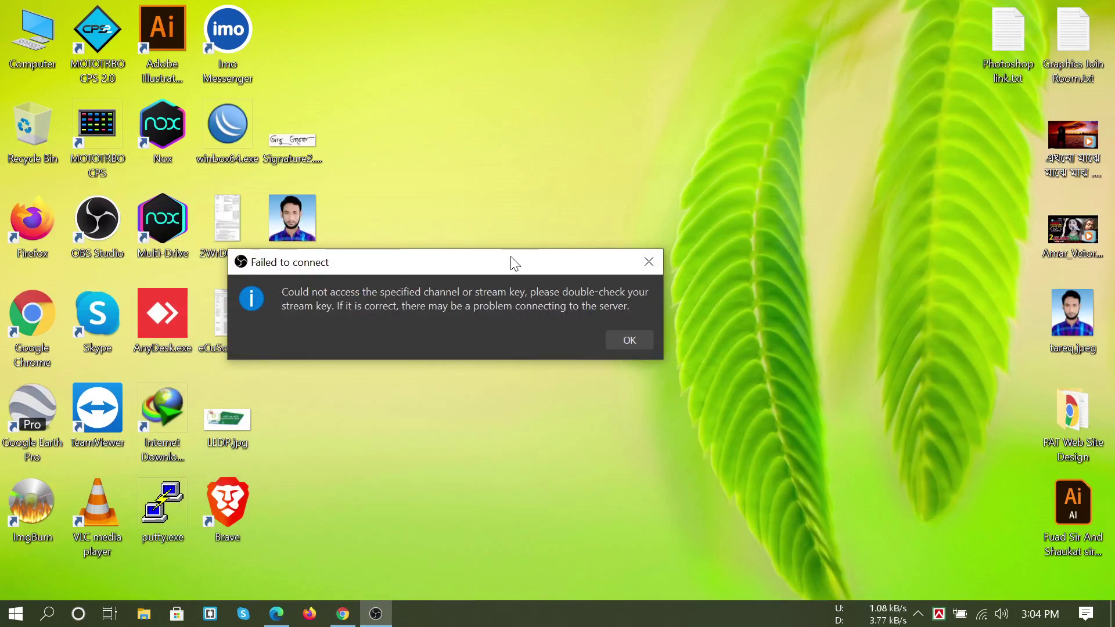
pyautogui.click(654, 267)
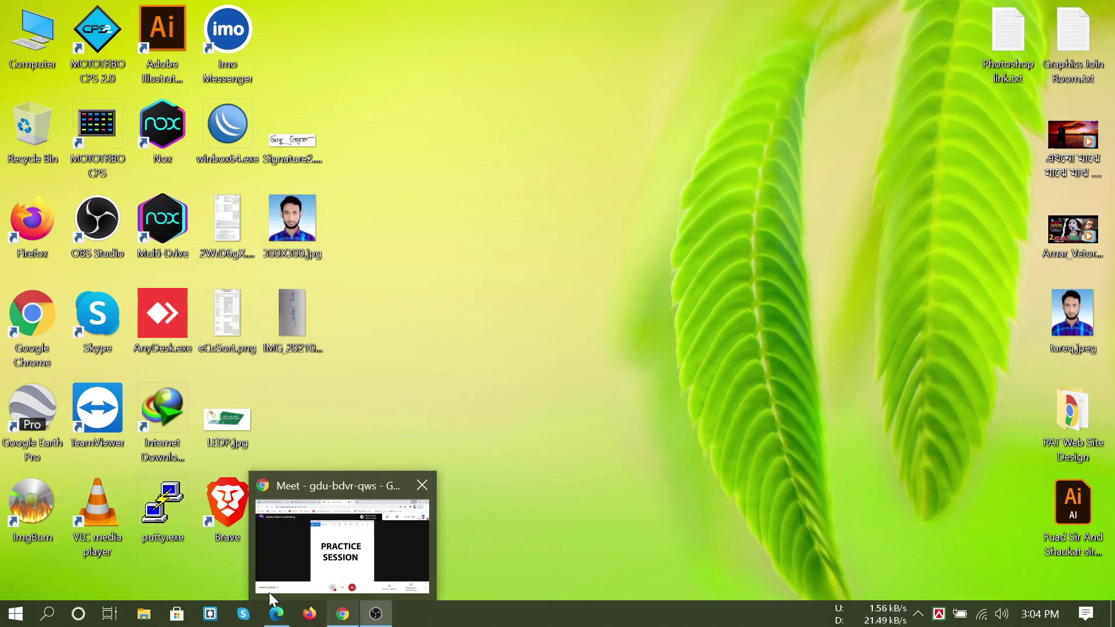
# Launch Adobe Photoshop 2020 and bring its window to the front, checking the Google Meet call while it loads
pyautogui.click(16, 614)
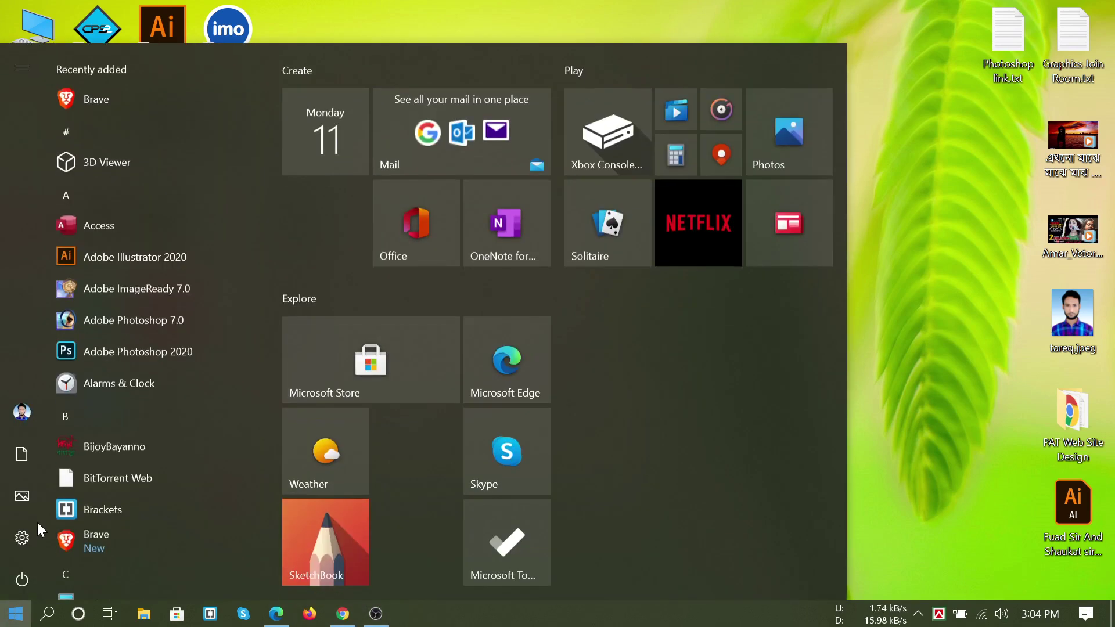
pyautogui.click(127, 348)
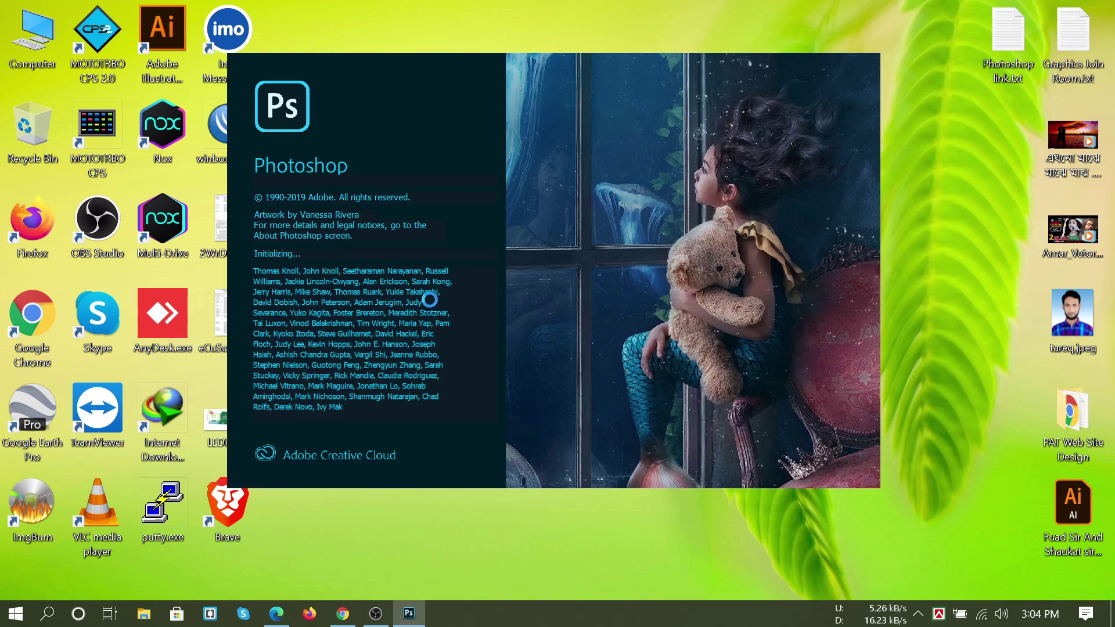
pyautogui.click(344, 615)
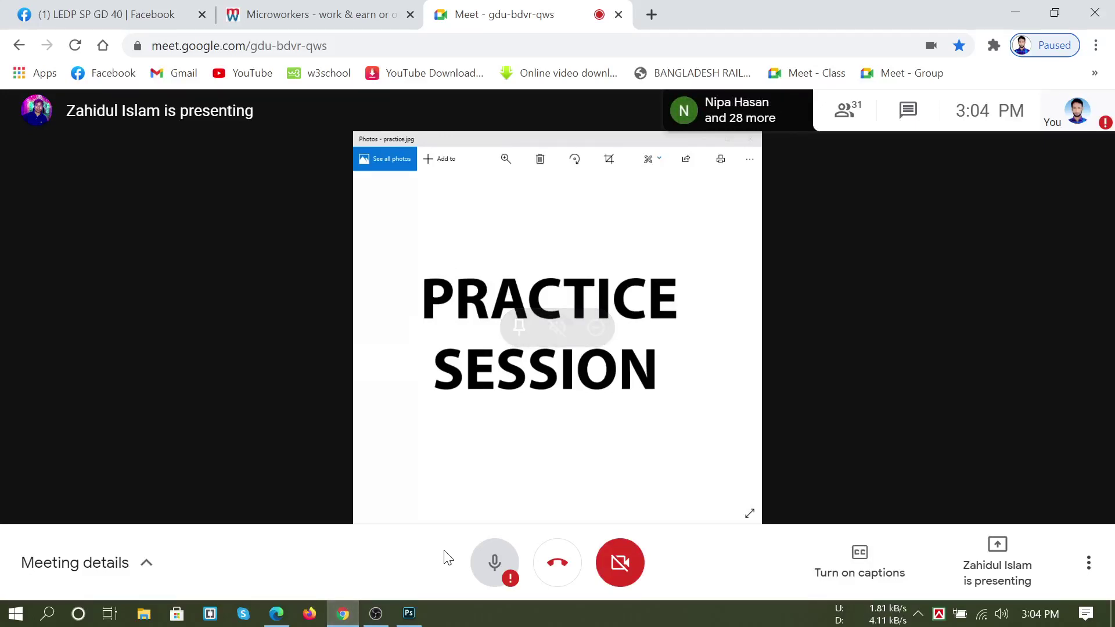
pyautogui.click(411, 621)
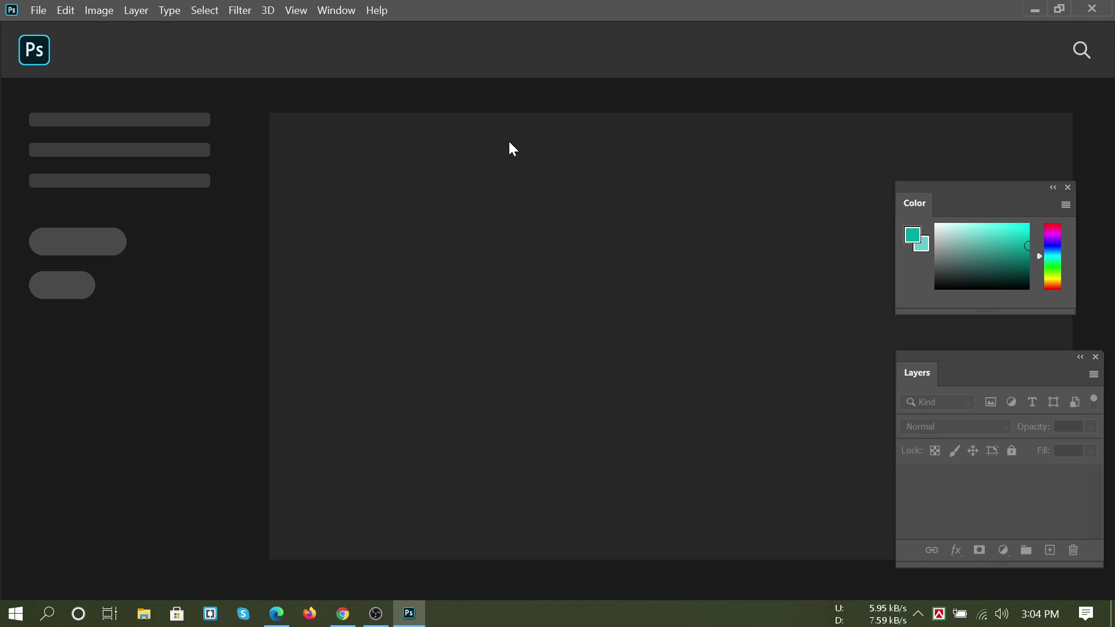
# Create a new document from the recent Letter preset, 8.5 x 11 inches at 300 ppi
pyautogui.click(36, 10)
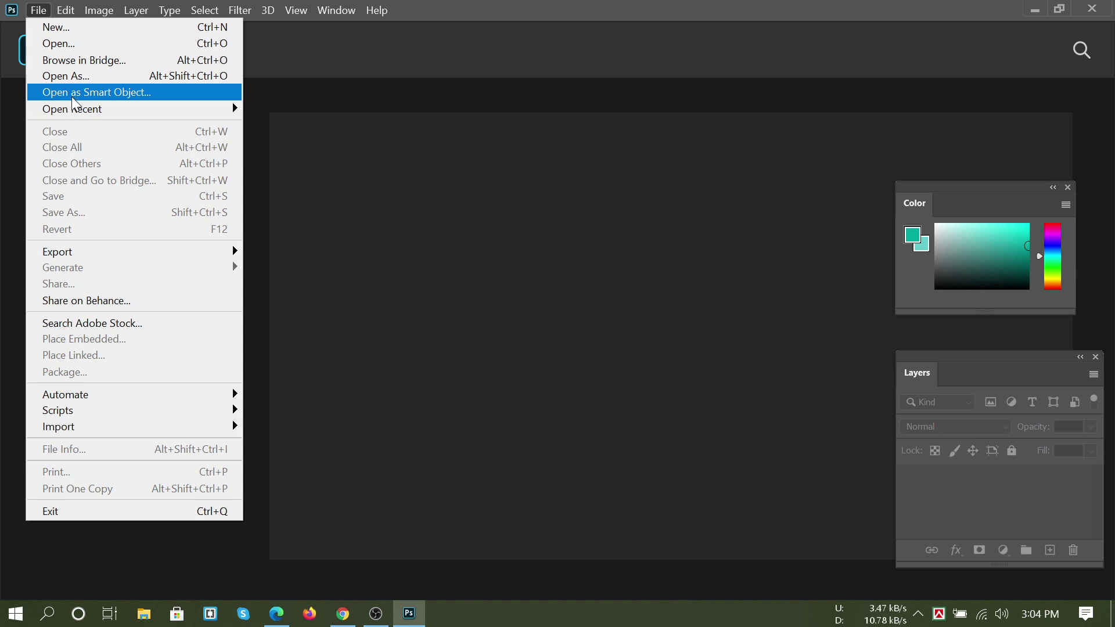
pyautogui.click(64, 30)
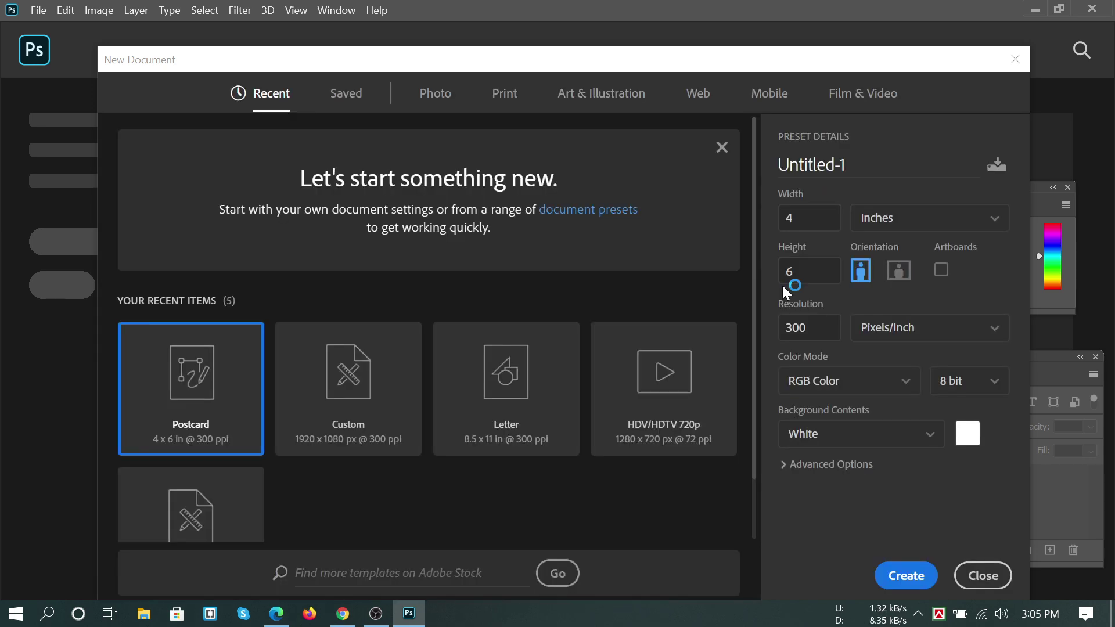
pyautogui.click(505, 369)
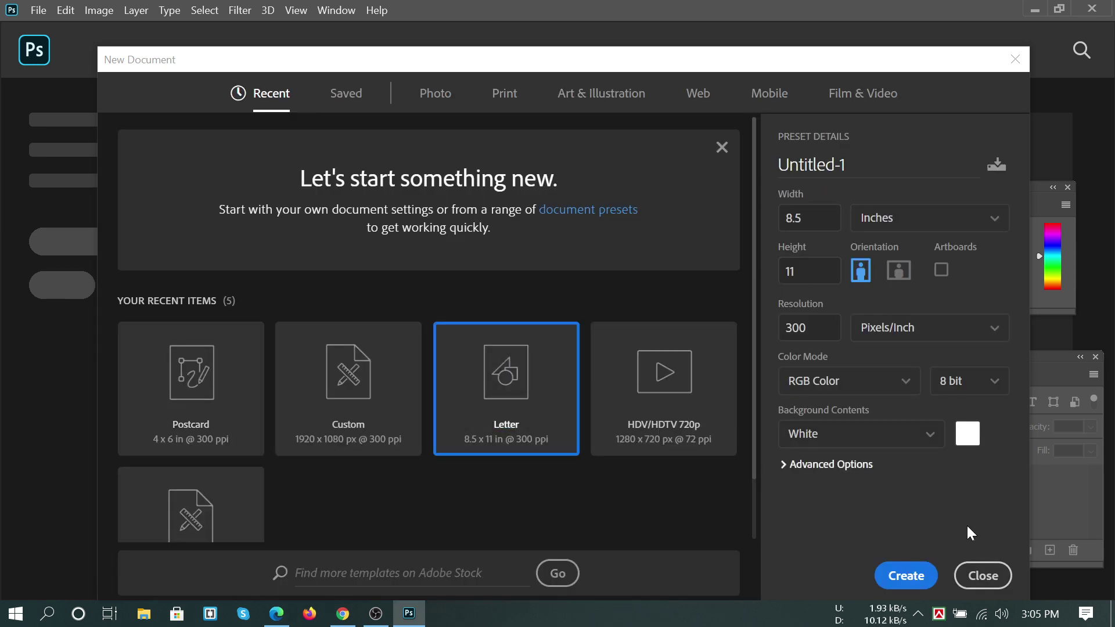
pyautogui.click(915, 575)
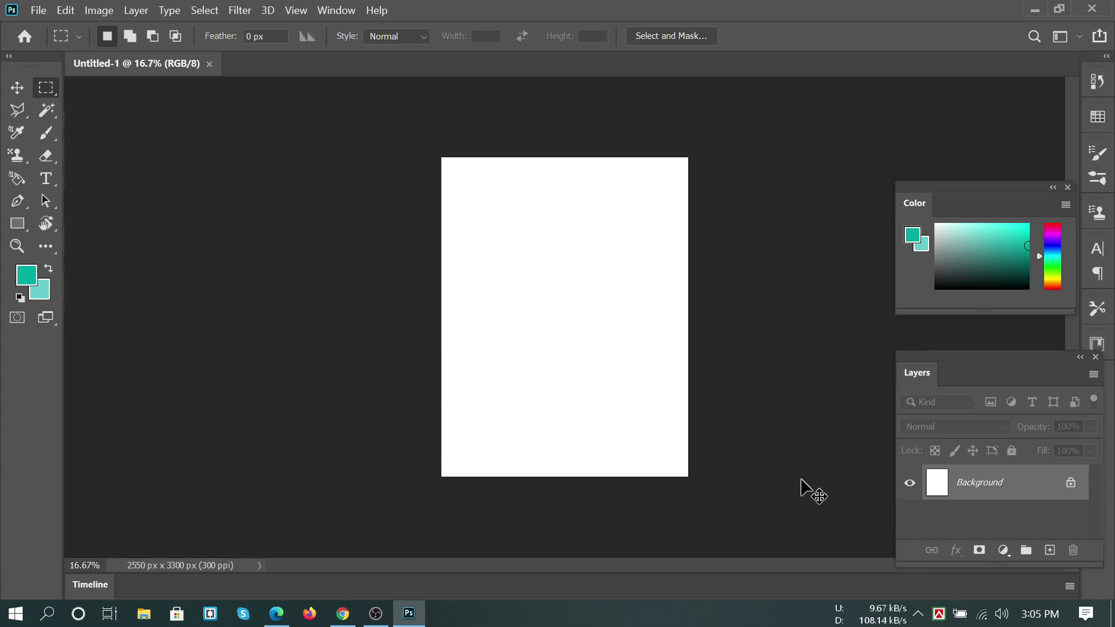
pyautogui.hotkey('ctrl', '+')
pyautogui.hotkey('ctrl', '+')
pyautogui.hotkey('ctrl', '+')
pyautogui.hotkey('ctrl', '+')
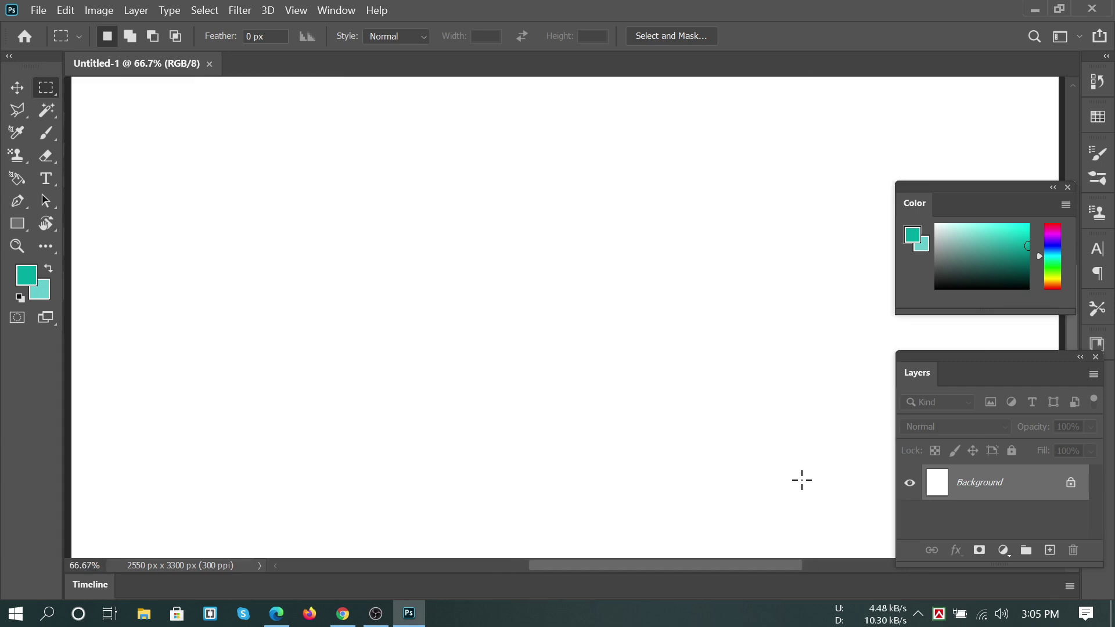
pyautogui.hotkey('ctrl', '-')
pyautogui.hotkey('ctrl', '-')
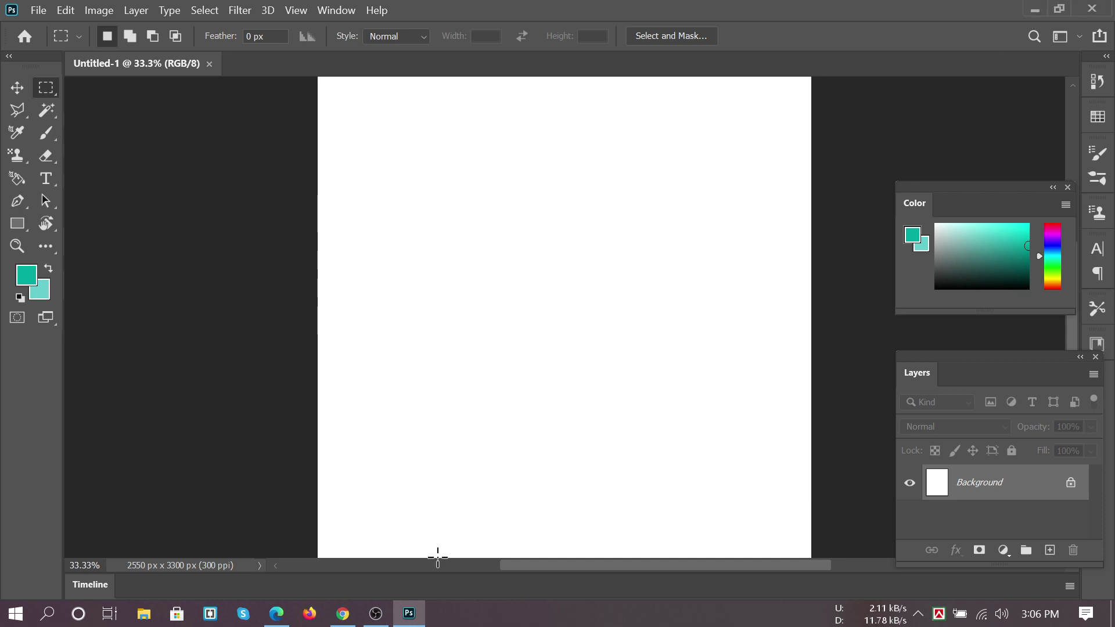
# Switch to the LEDP SP GD 40 Facebook group in Chrome, close the chat, refresh the page and check its member requests
pyautogui.click(344, 610)
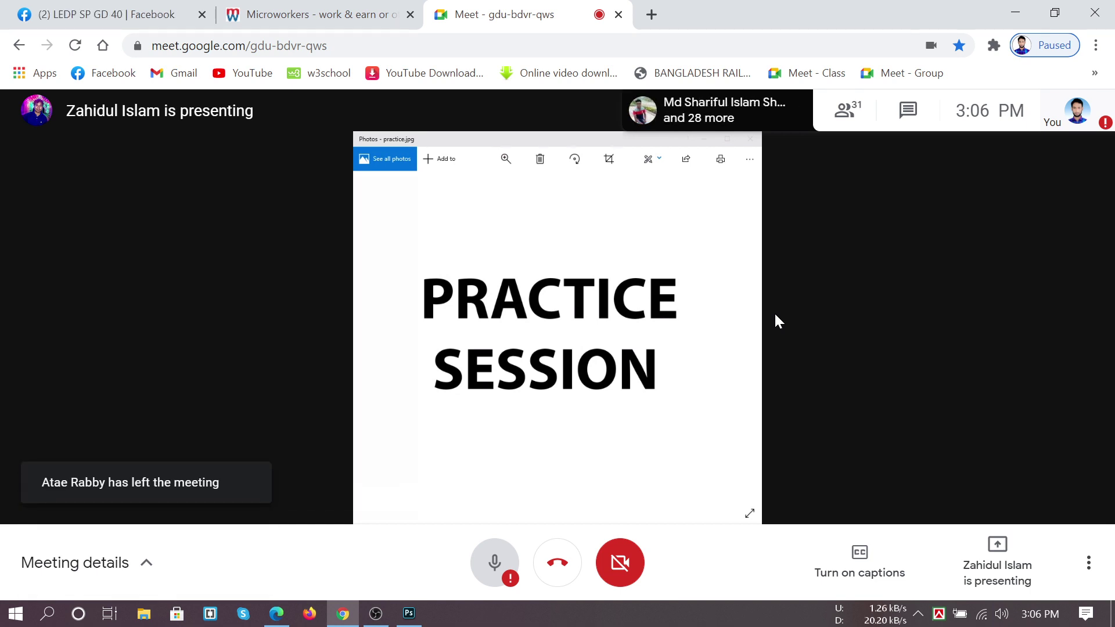
pyautogui.click(90, 17)
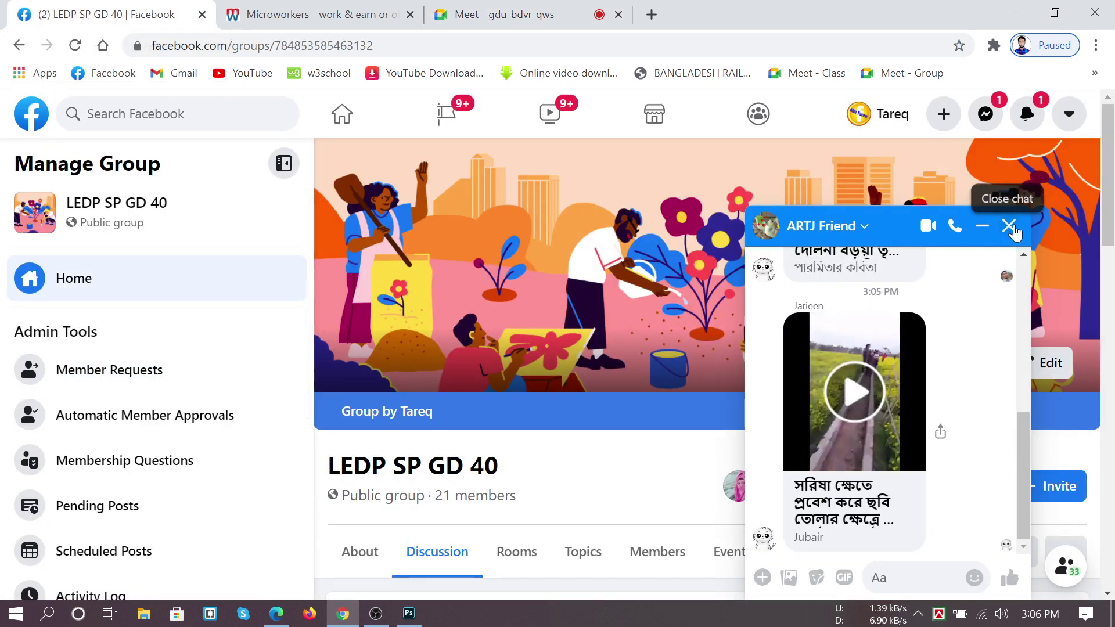
pyautogui.click(1009, 226)
pyautogui.scroll(-1, 1016, 232)
pyautogui.scroll(-5, 1018, 231)
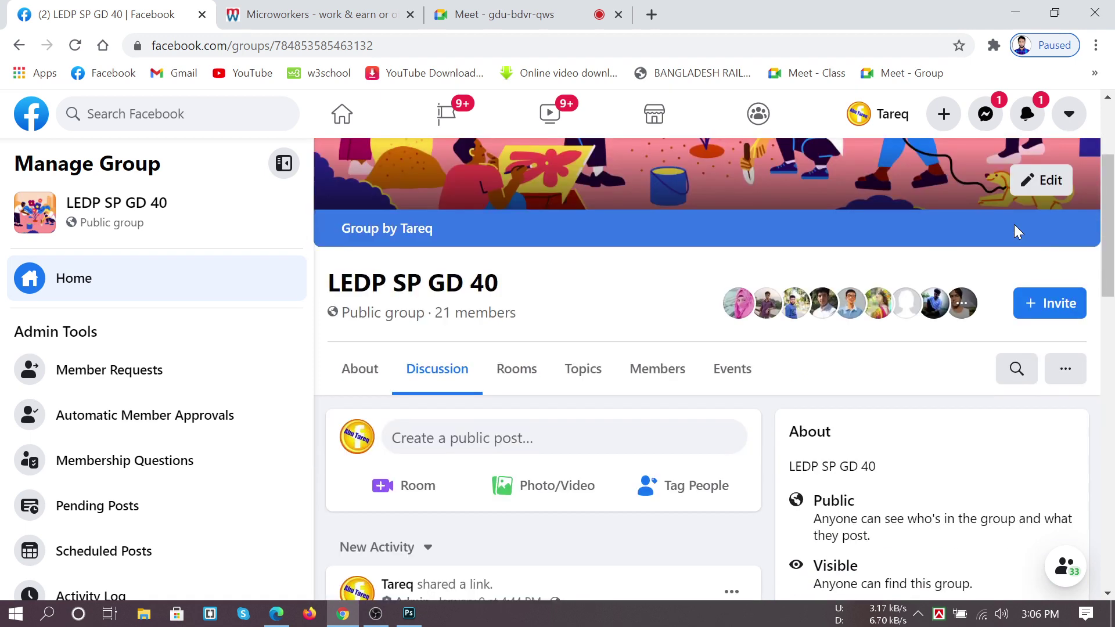
pyautogui.press('F5')
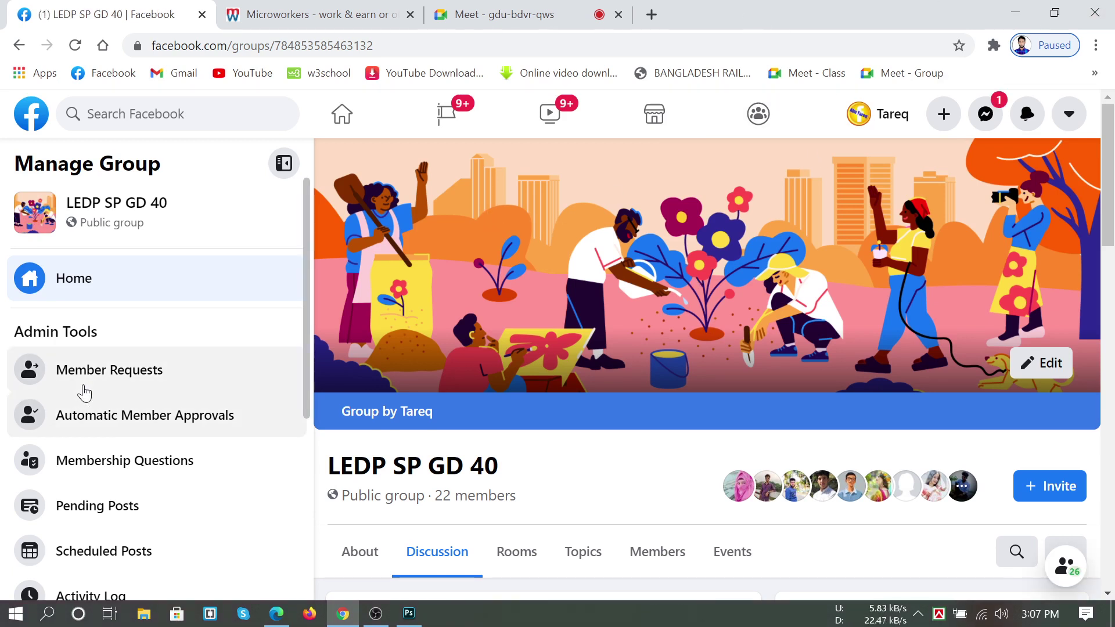
pyautogui.click(97, 382)
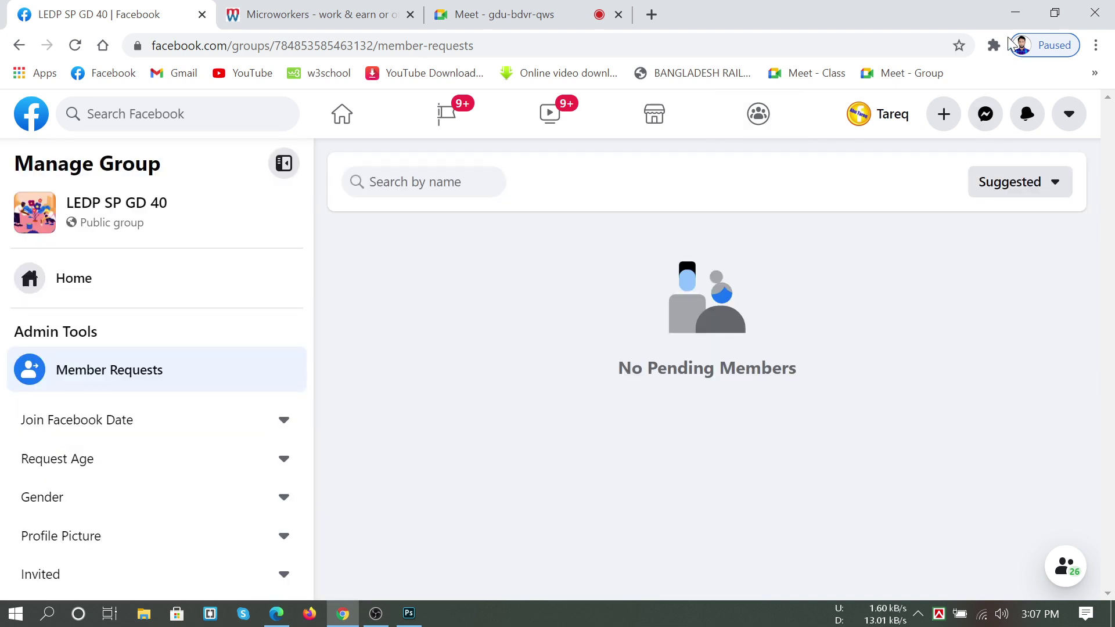
# Switch back to Photoshop and cycle the screen mode through Full Screen and back to standard
pyautogui.click(539, 14)
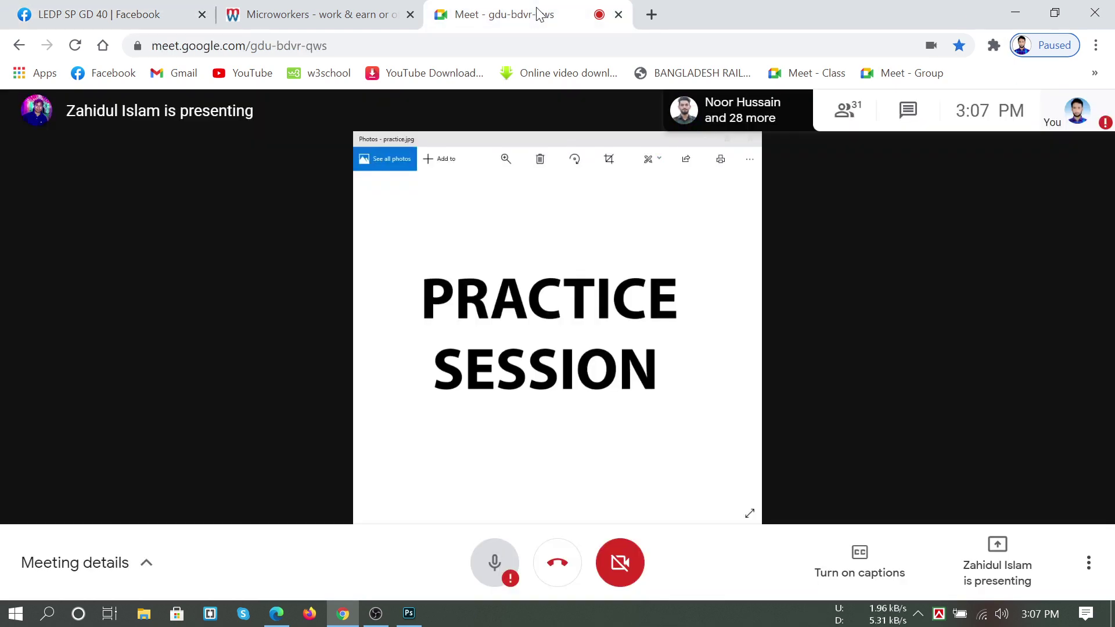
pyautogui.click(1016, 12)
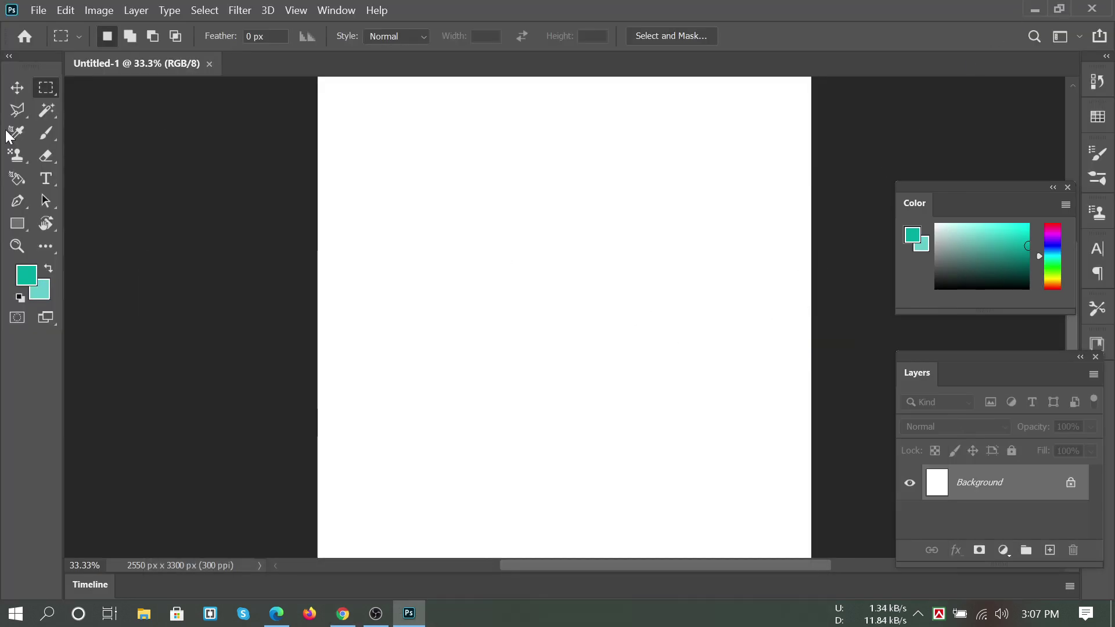
pyautogui.click(52, 324)
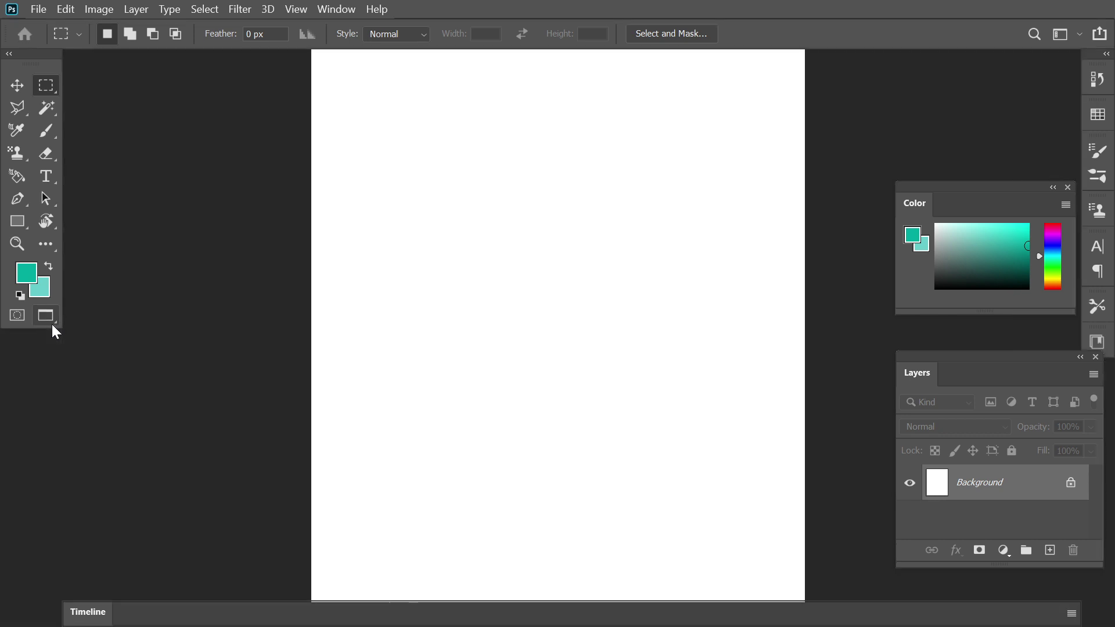
pyautogui.click(52, 321)
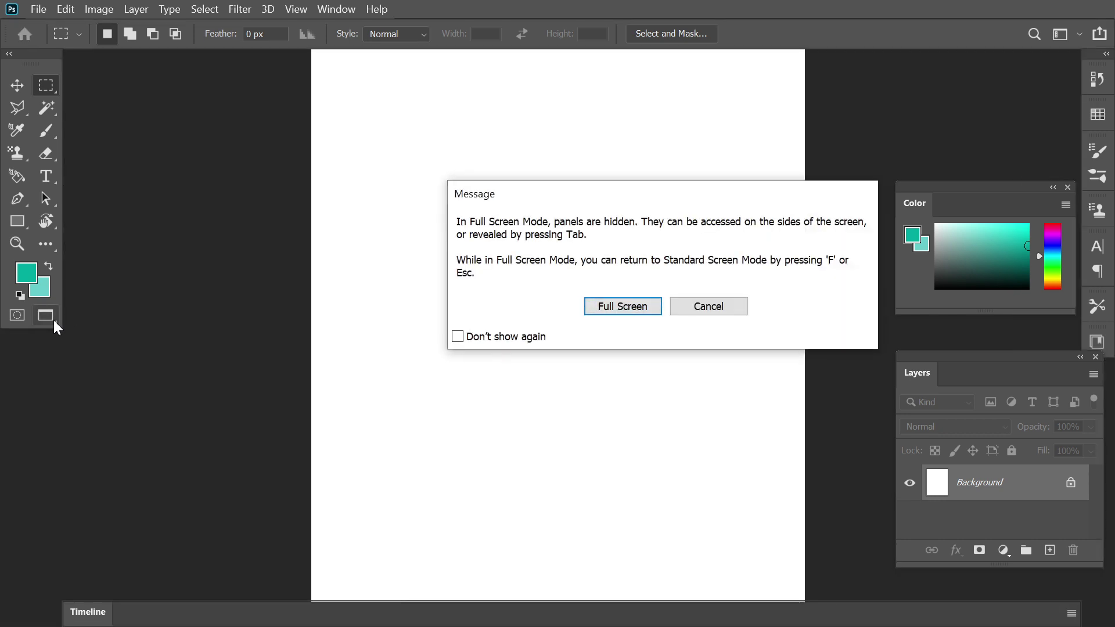
pyautogui.click(609, 307)
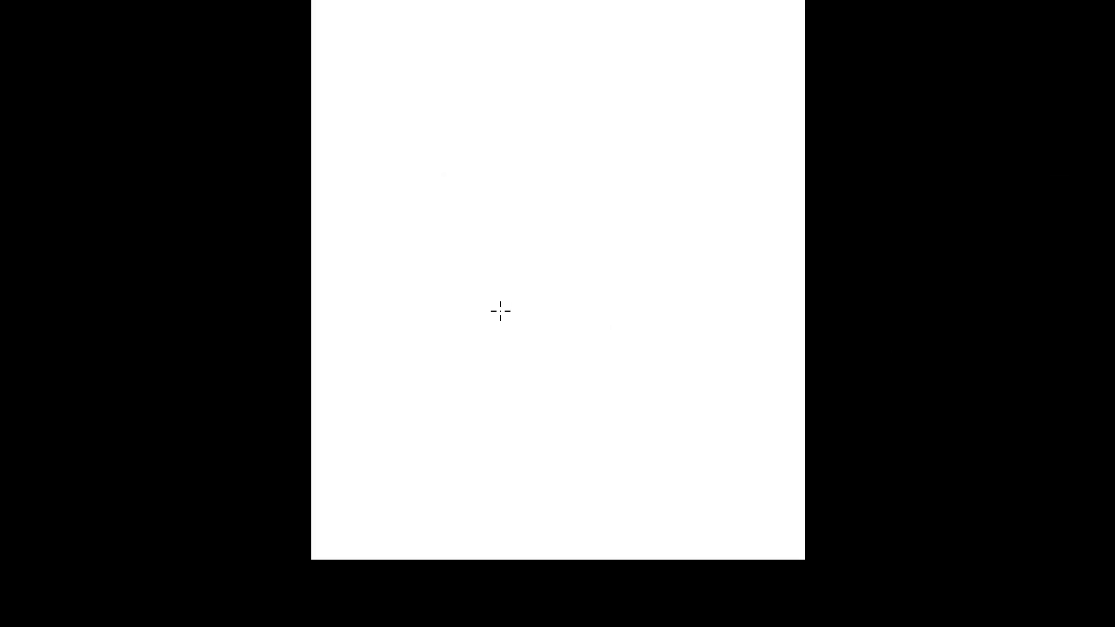
pyautogui.press('f')
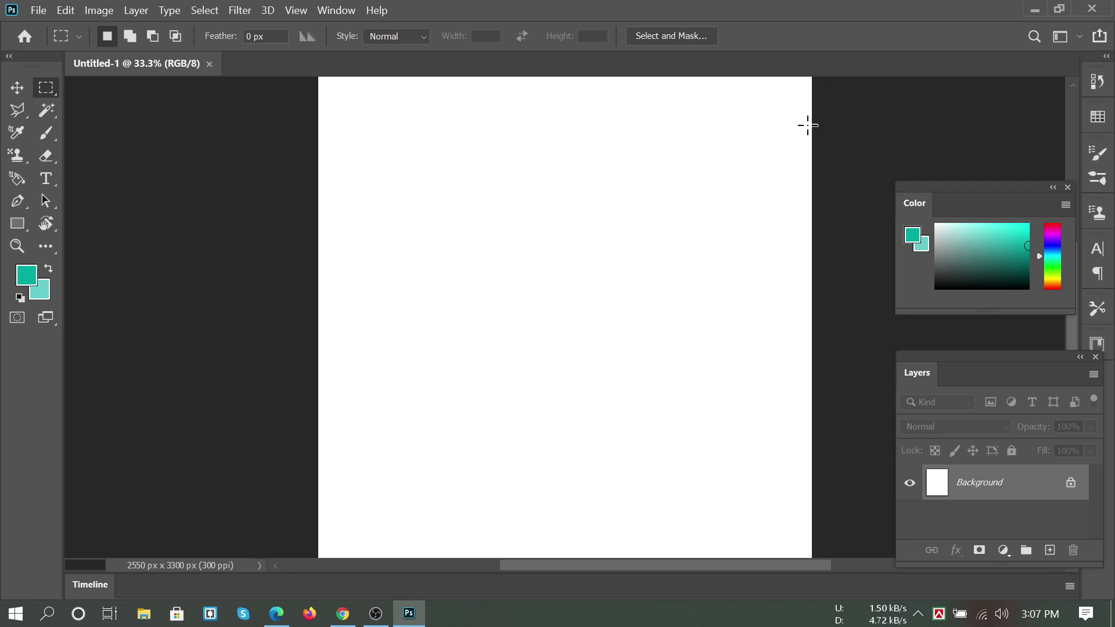
# Set the canvas zoom to 25% so the whole Letter page fits in the window
pyautogui.hotkey('ctrl', '-')
pyautogui.hotkey('ctrl', '-')
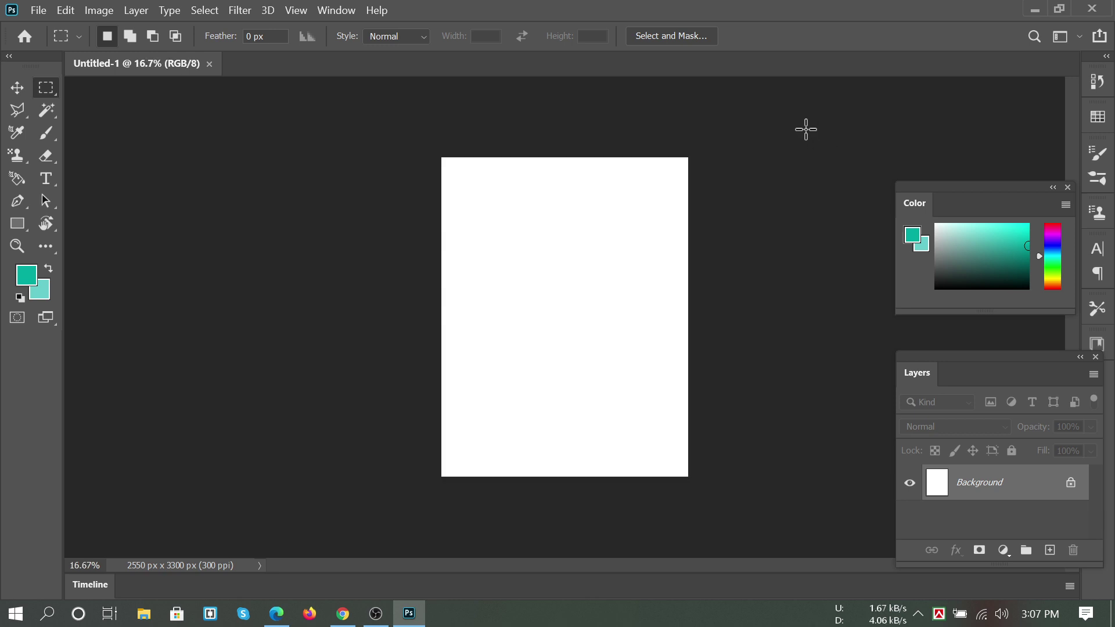
pyautogui.hotkey('ctrl', '+')
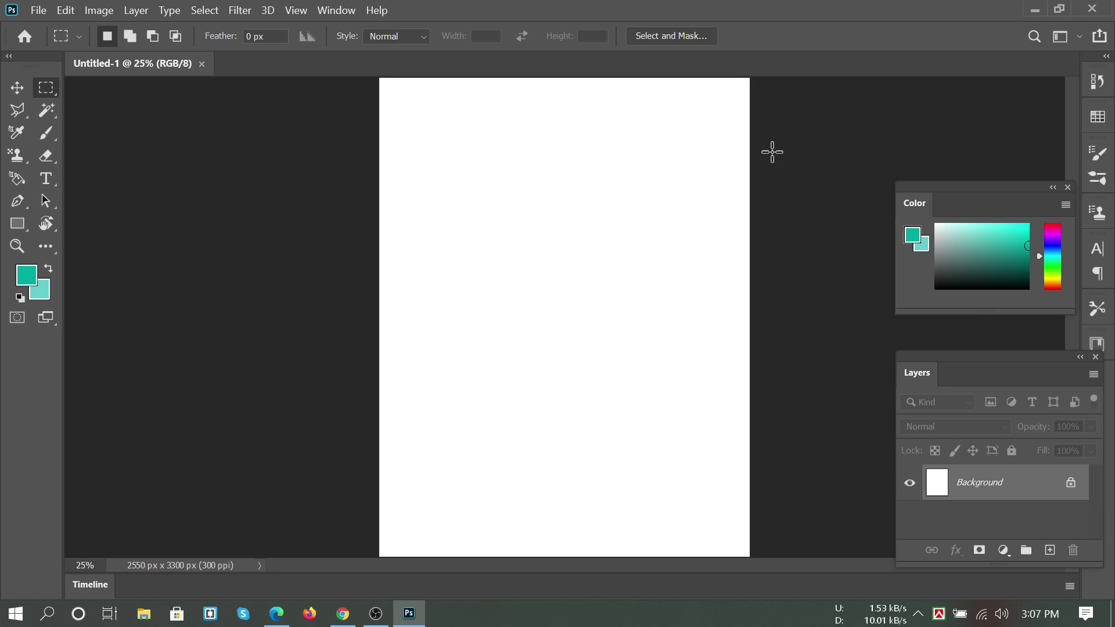
# Switch to the Google Meet call in Chrome and turn on the microphone
pyautogui.click(343, 614)
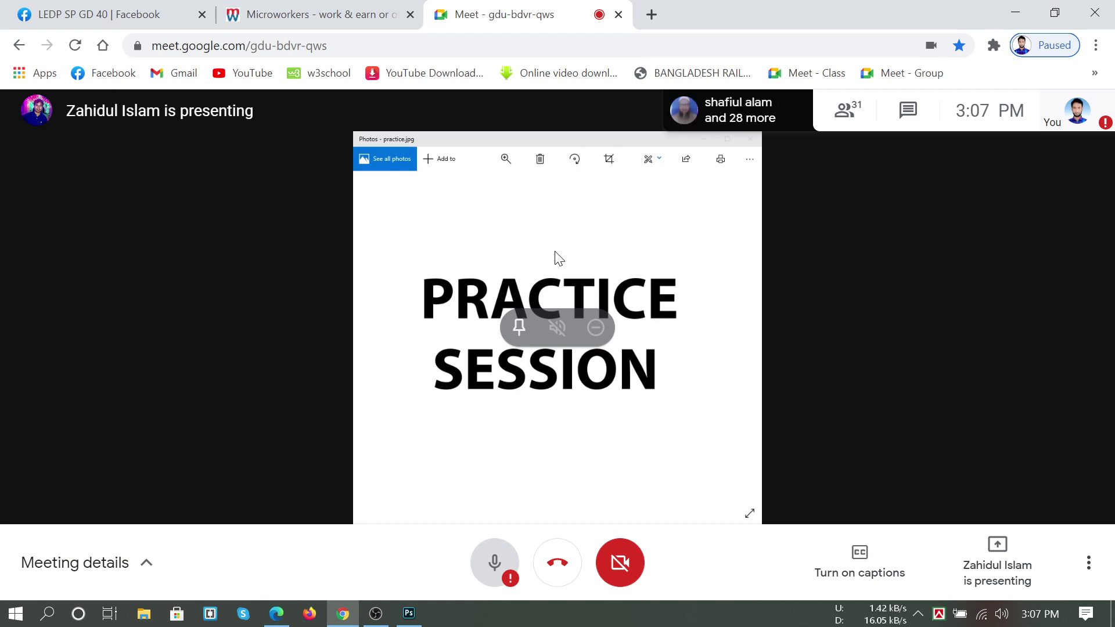
pyautogui.press('alt')
pyautogui.hotkey('ctrl', 'd')
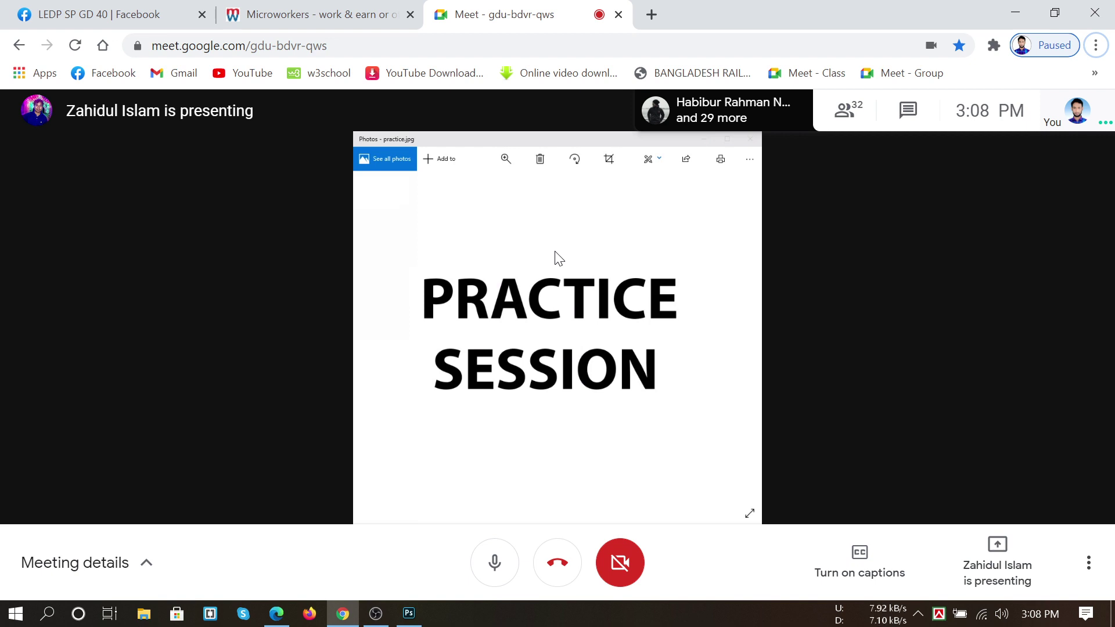
# Check the GD_40,41 WhatsApp group in Edge, and return to the Google Meet call in Chrome to read its chat
pyautogui.moveTo(312, 455)
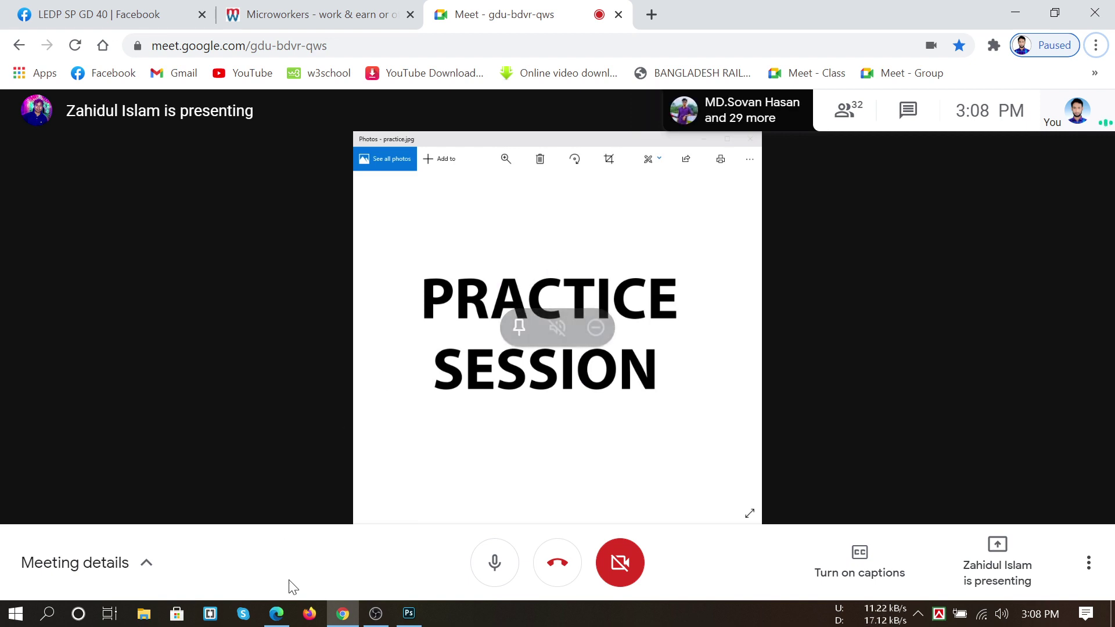
pyautogui.click(277, 614)
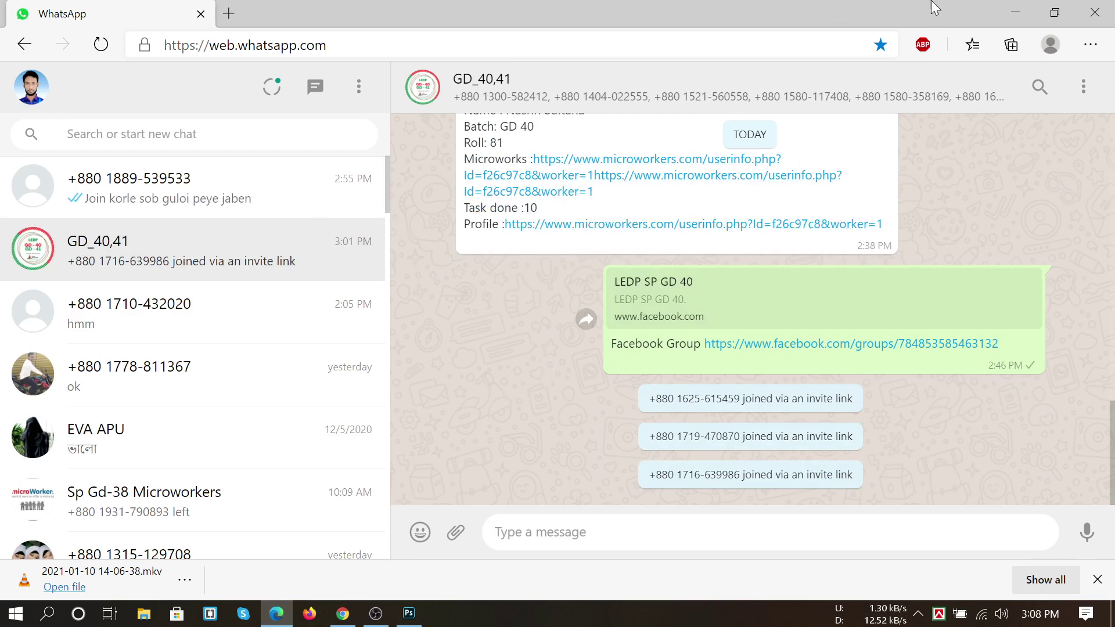
pyautogui.hotkey('alt', 'Tab')
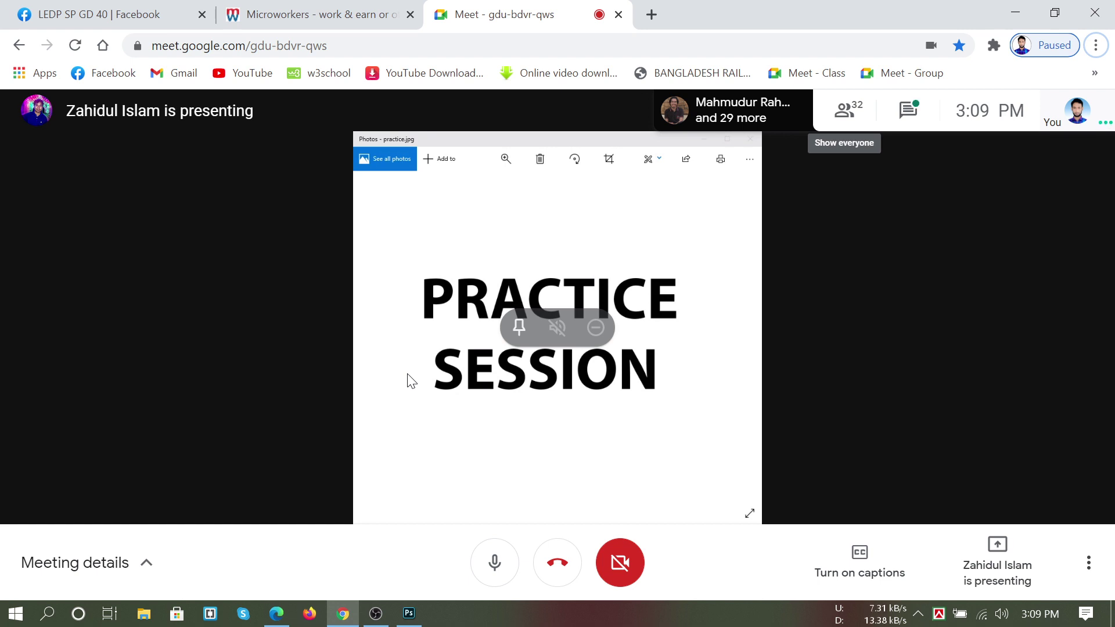
pyautogui.click(903, 116)
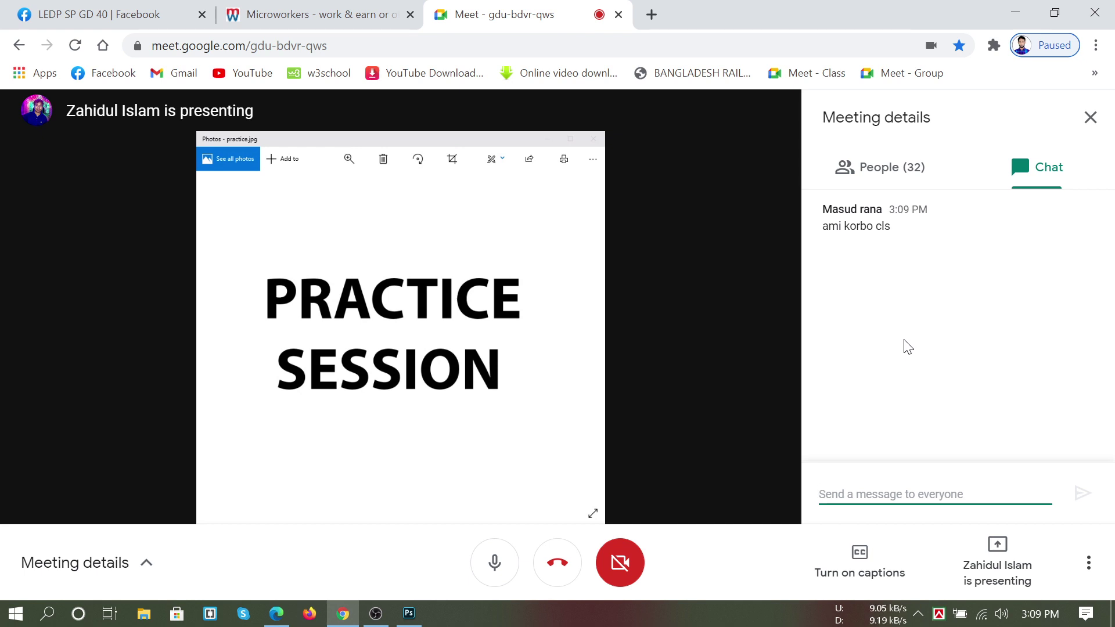
pyautogui.click(1090, 121)
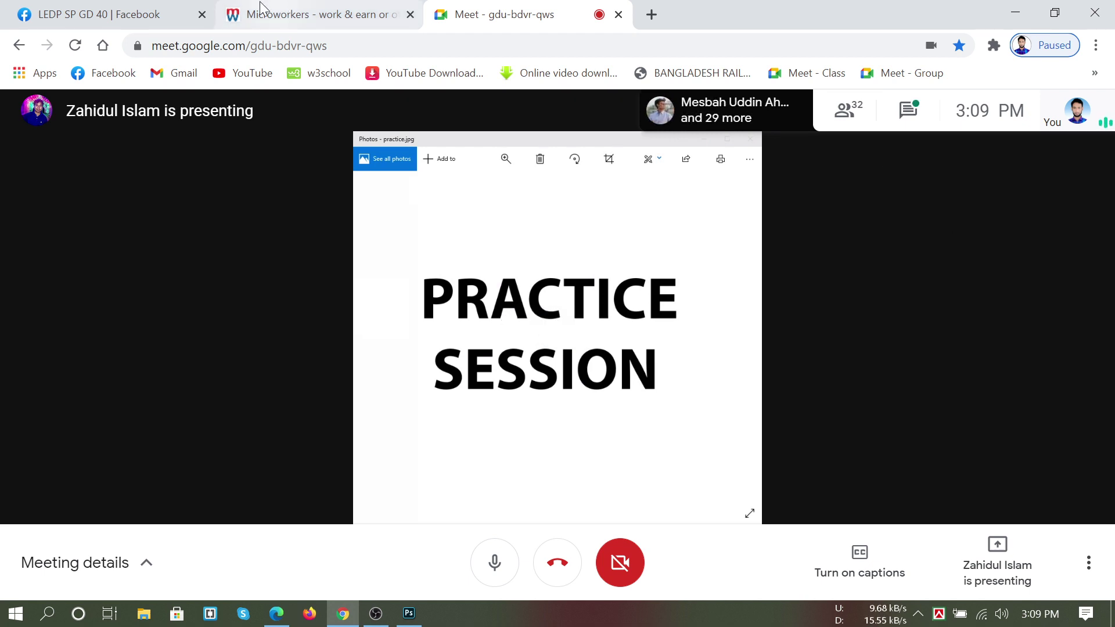
# Look at the Microworkers jobs page, and return to the Meet call to read the new chat messages
pyautogui.click(96, 12)
pyautogui.click(308, 12)
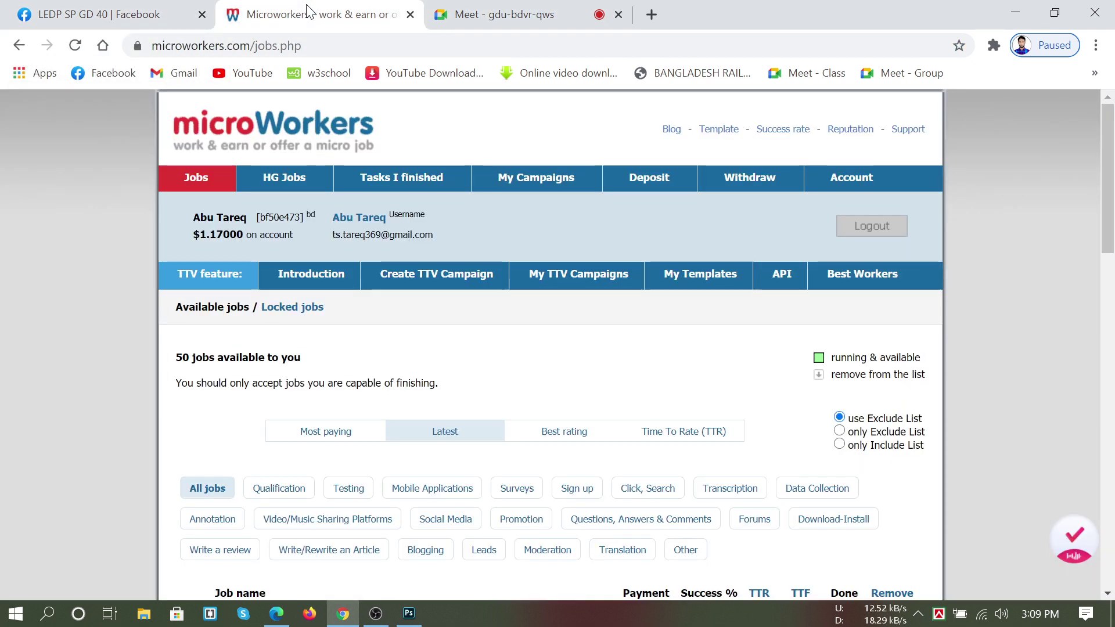
pyautogui.click(511, 19)
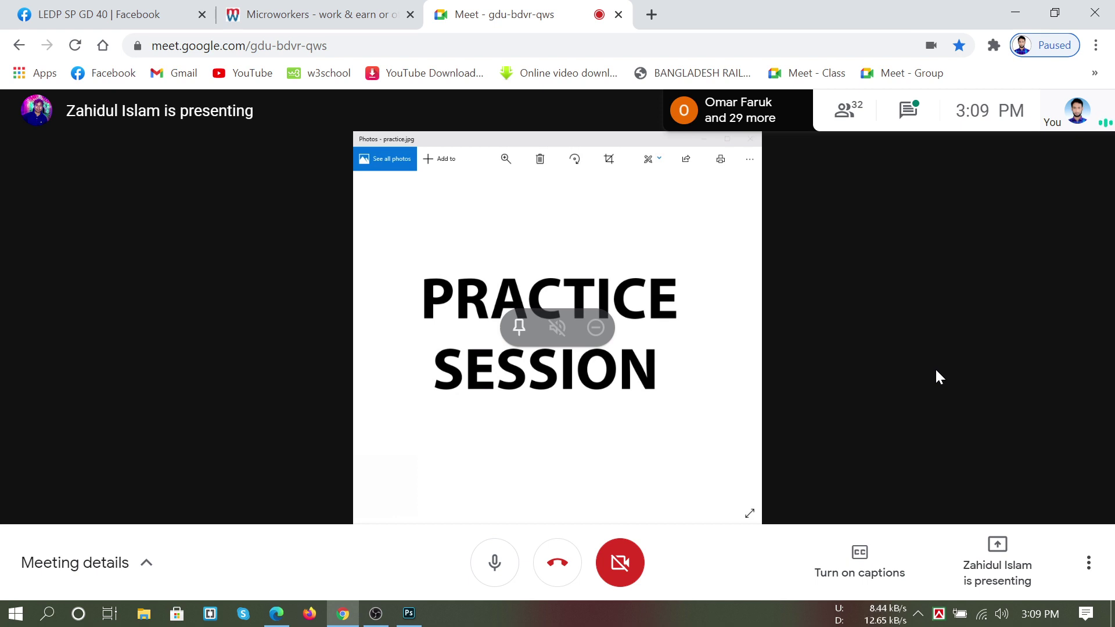
pyautogui.click(905, 113)
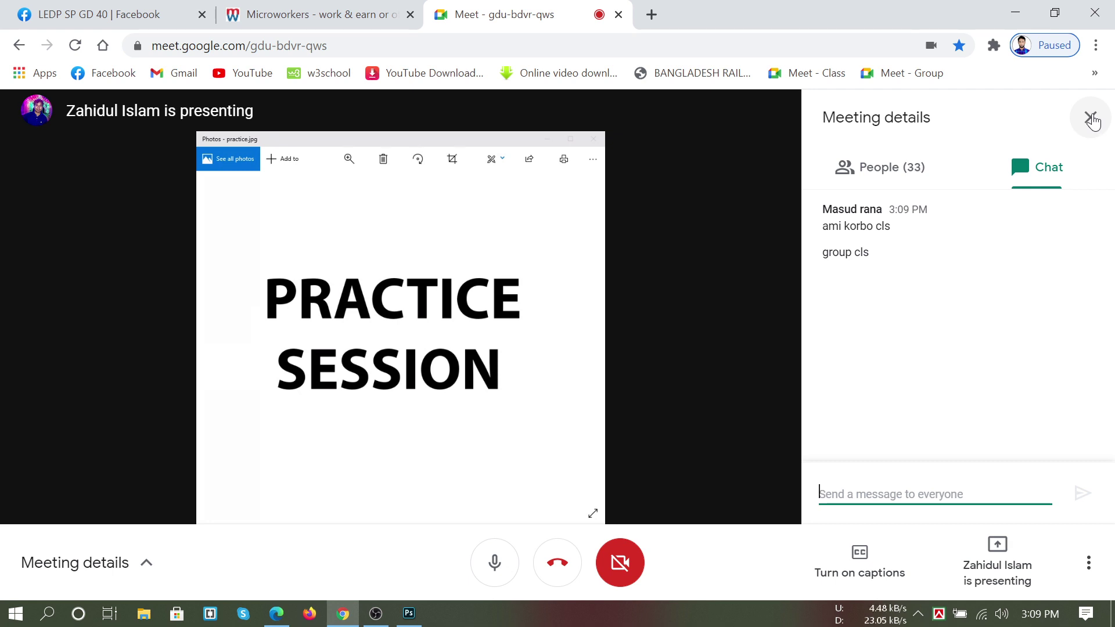
pyautogui.click(1091, 118)
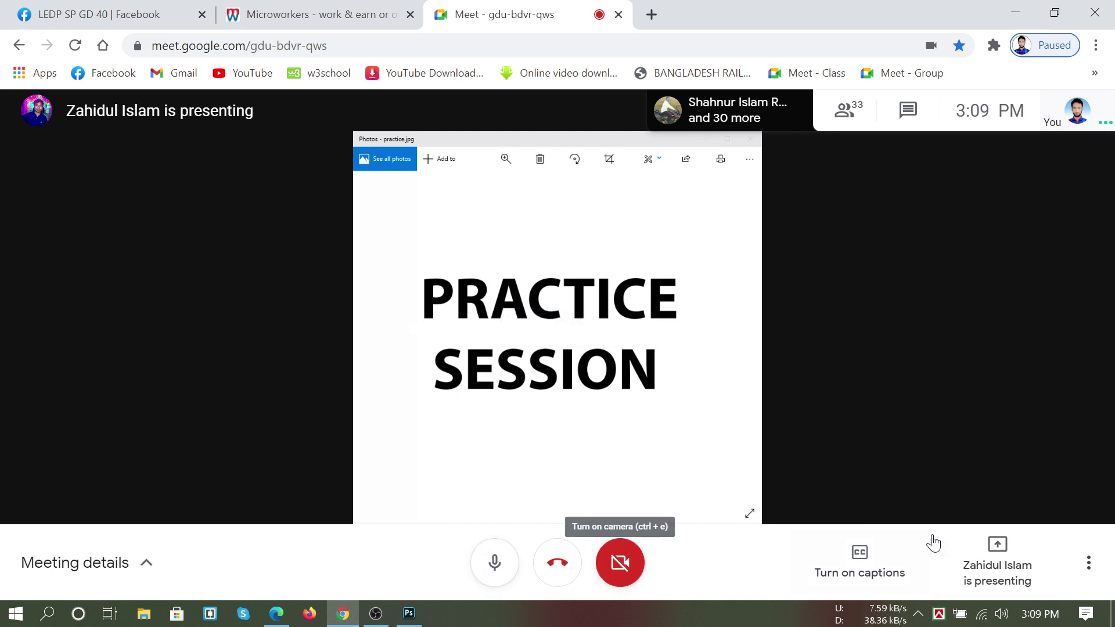
# Take over as main presenter in the Meet call by sharing the entire screen, and hide the sharing notice
pyautogui.click(1009, 564)
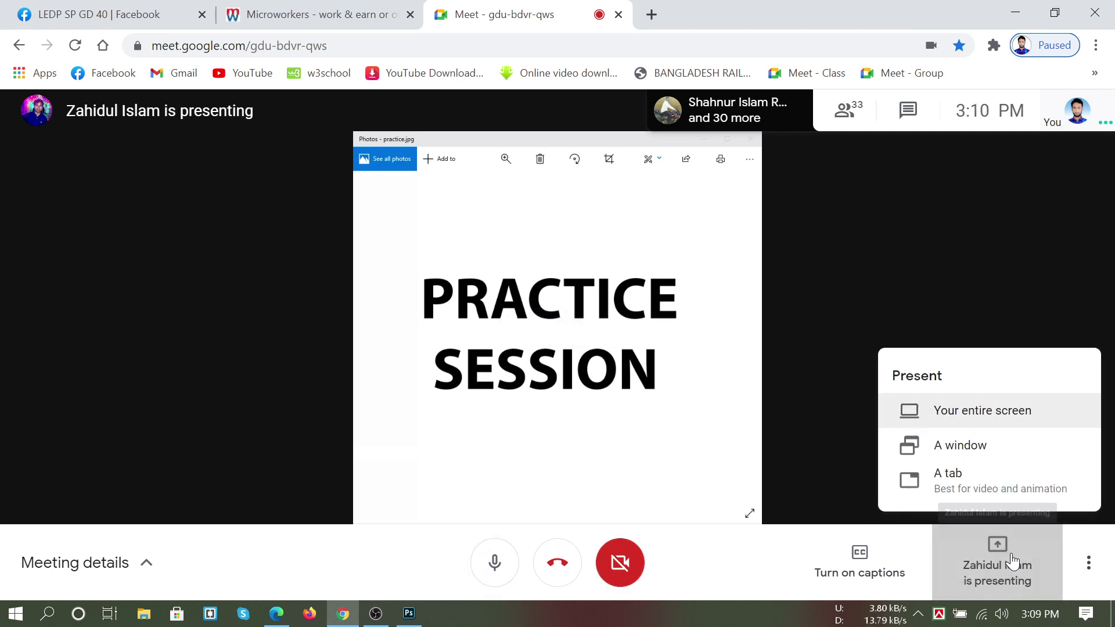
pyautogui.click(977, 427)
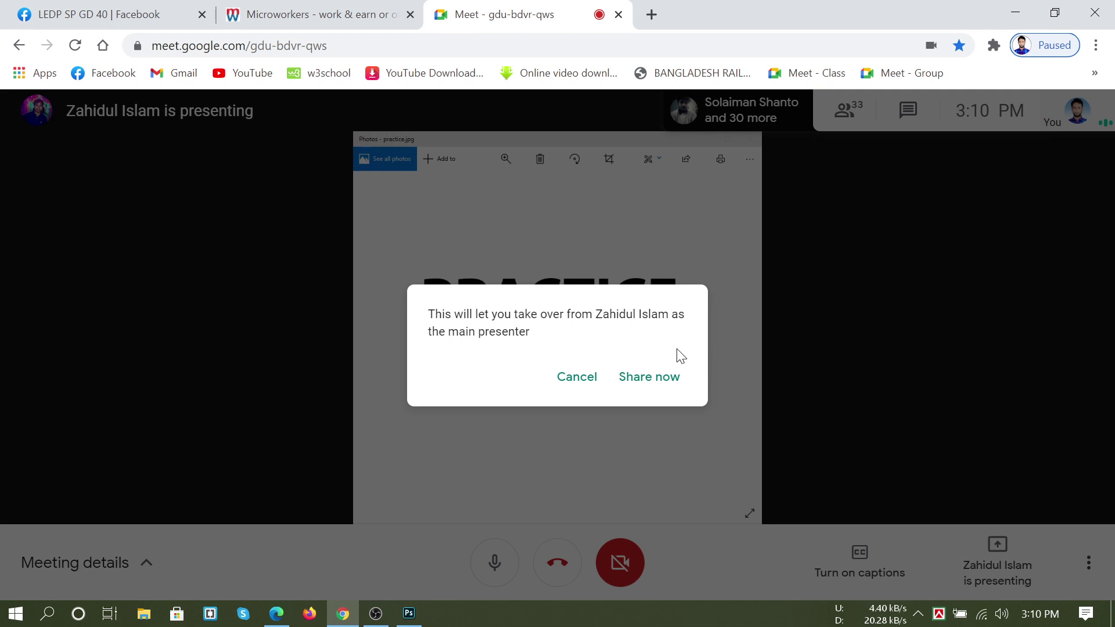
pyautogui.click(641, 381)
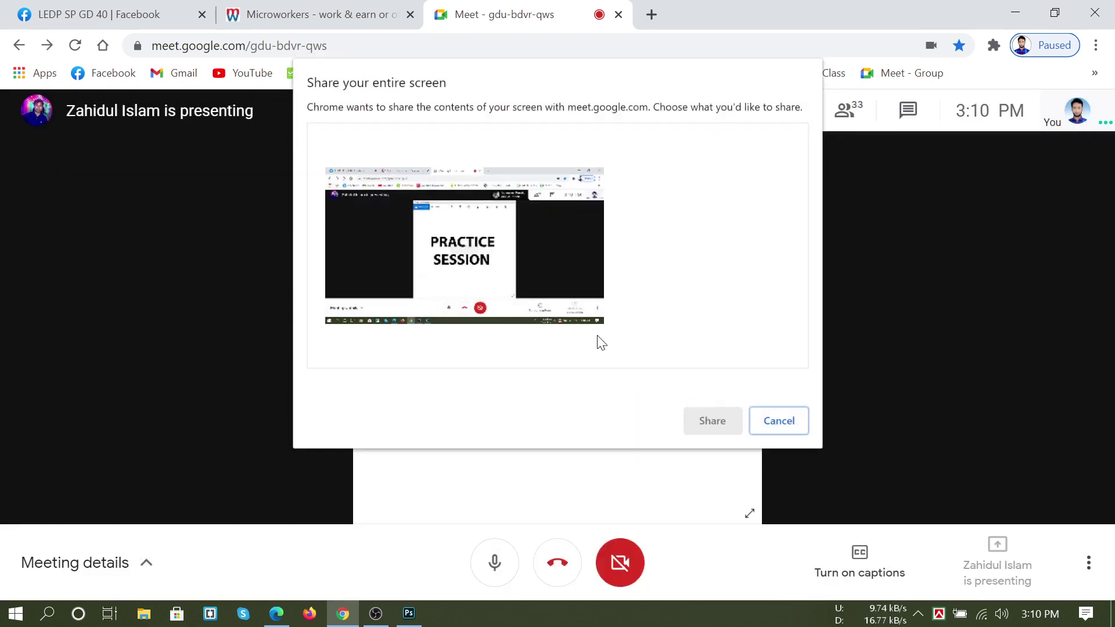
pyautogui.click(523, 288)
pyautogui.click(699, 423)
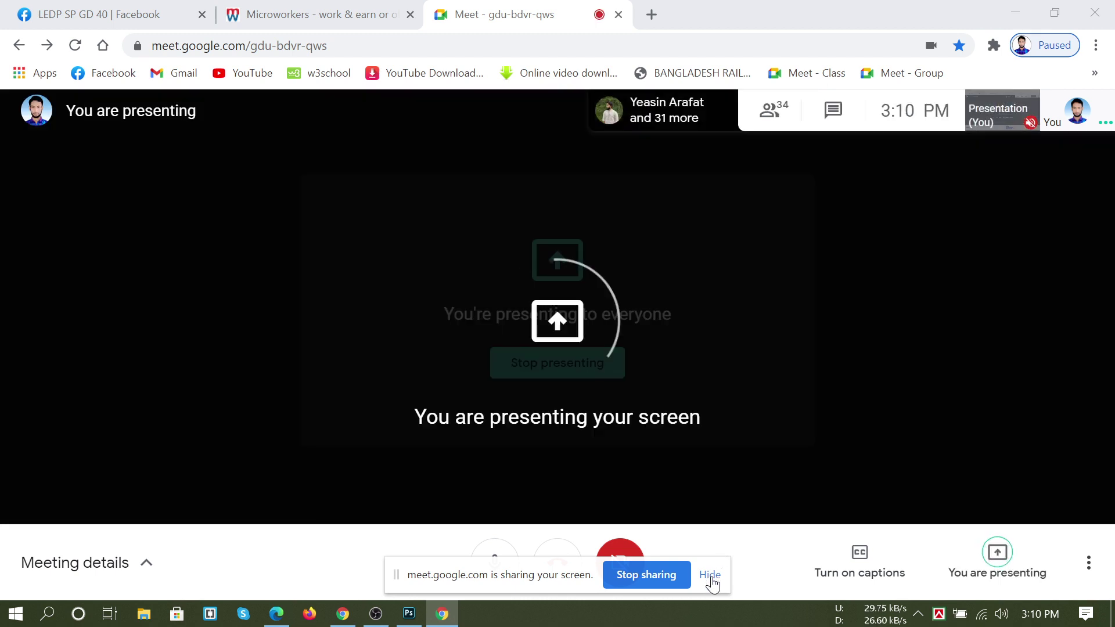
pyautogui.click(711, 576)
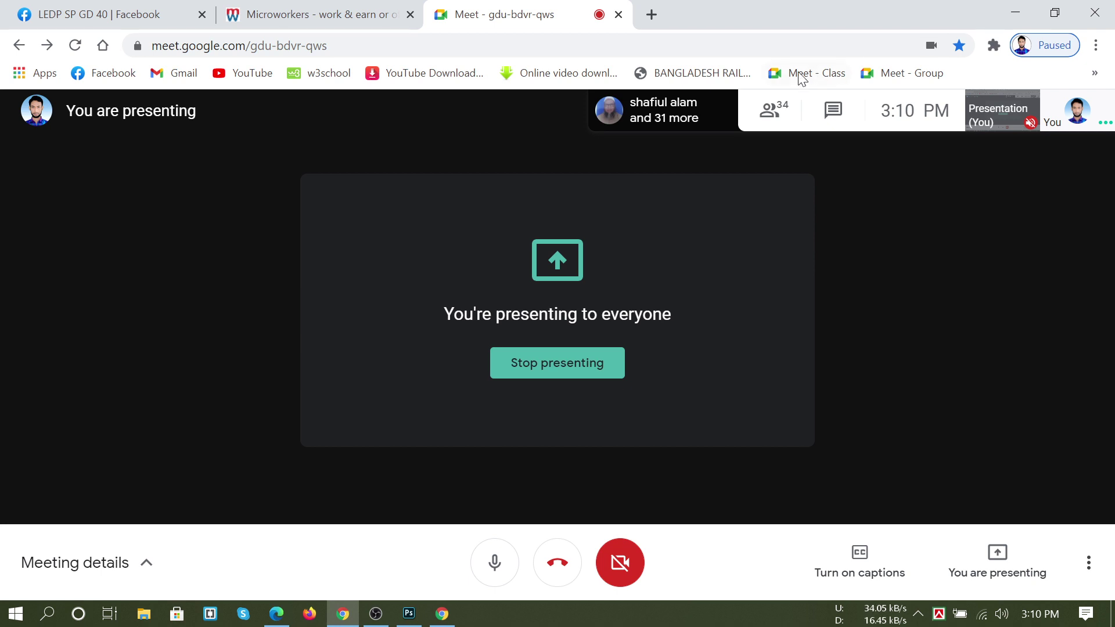
# Examine the call's participant list for unmuted microphones and check the actions available for an unmuted participant
pyautogui.click(770, 108)
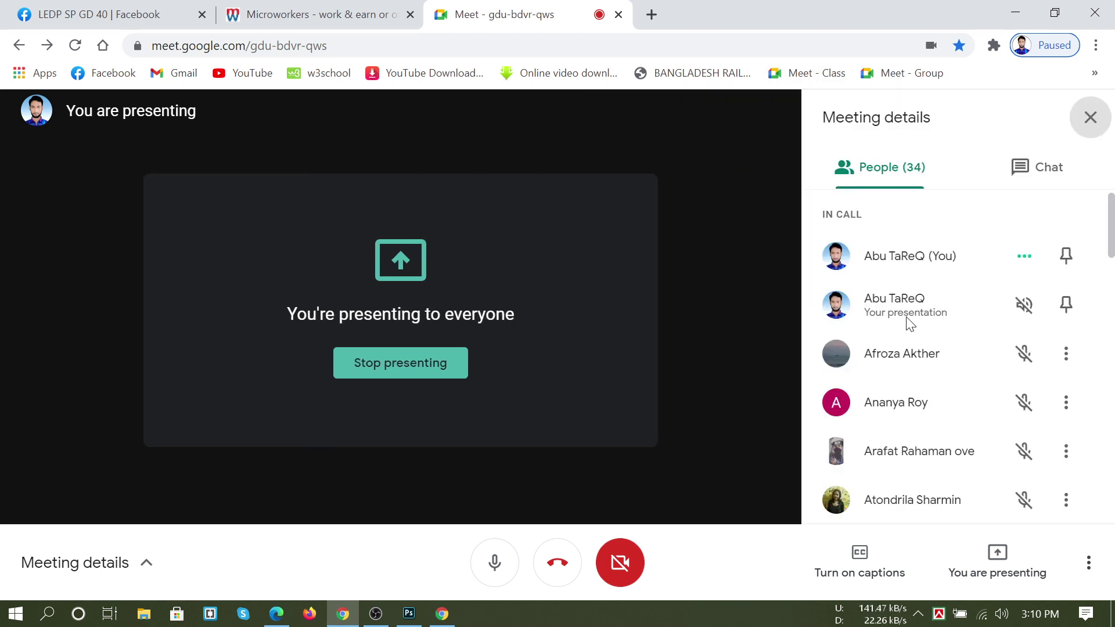
pyautogui.scroll(-5, 910, 324)
pyautogui.scroll(-12, 910, 323)
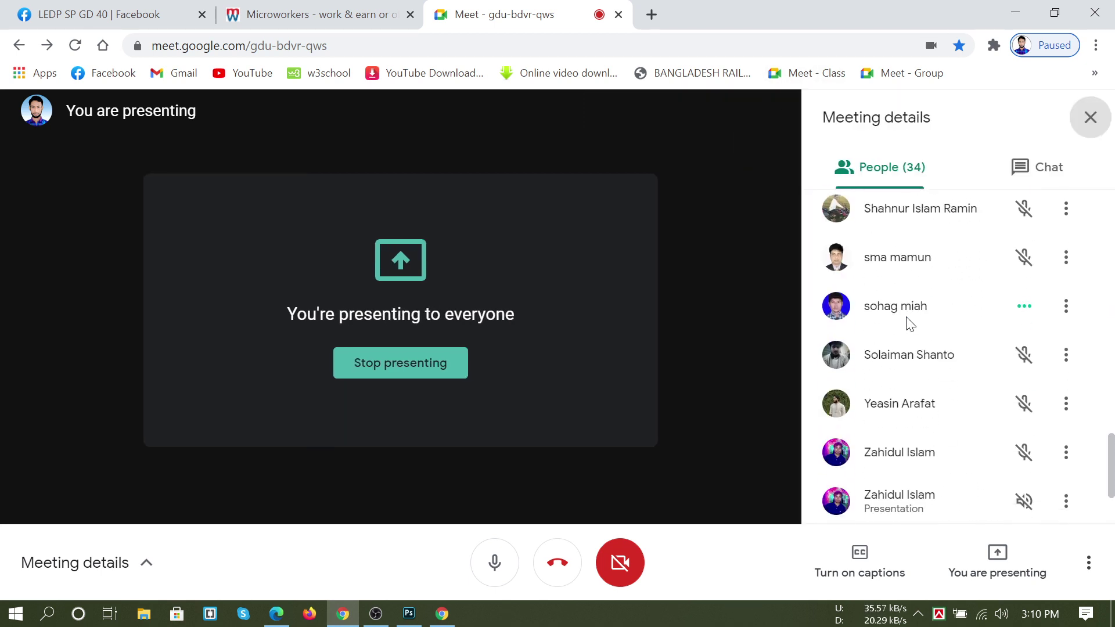
pyautogui.scroll(8, 910, 324)
pyautogui.scroll(-9, 910, 323)
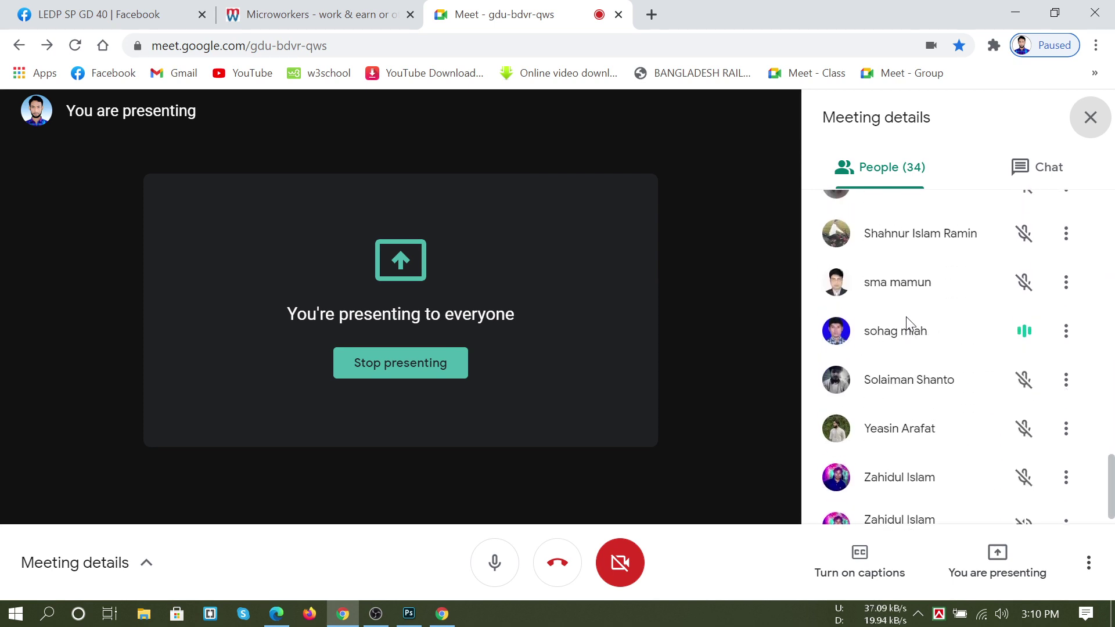
pyautogui.scroll(2, 909, 322)
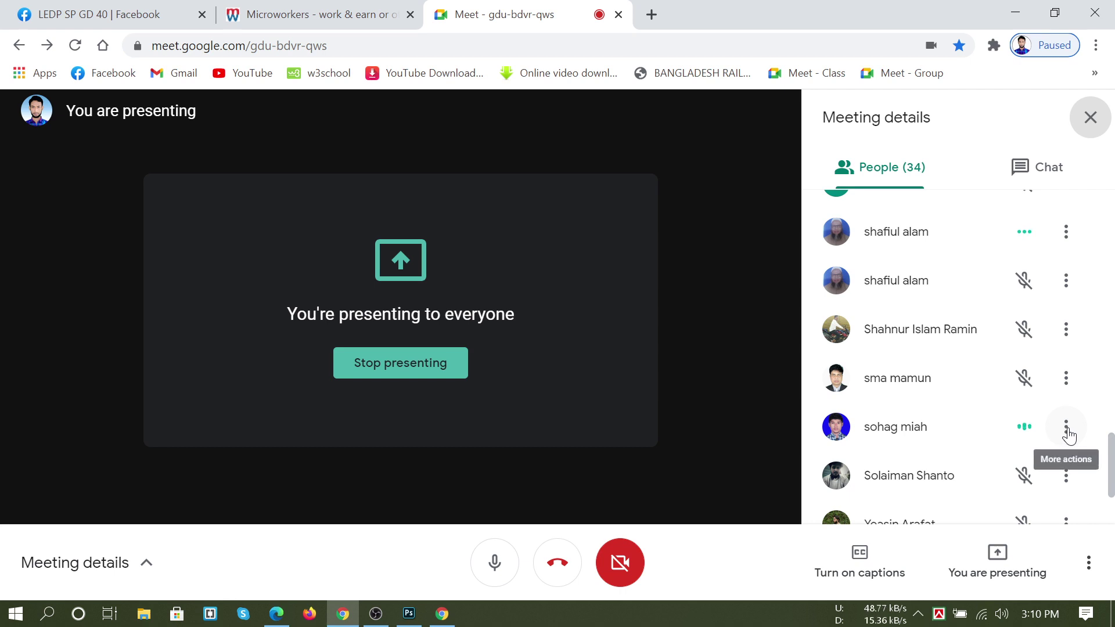
pyautogui.click(1067, 430)
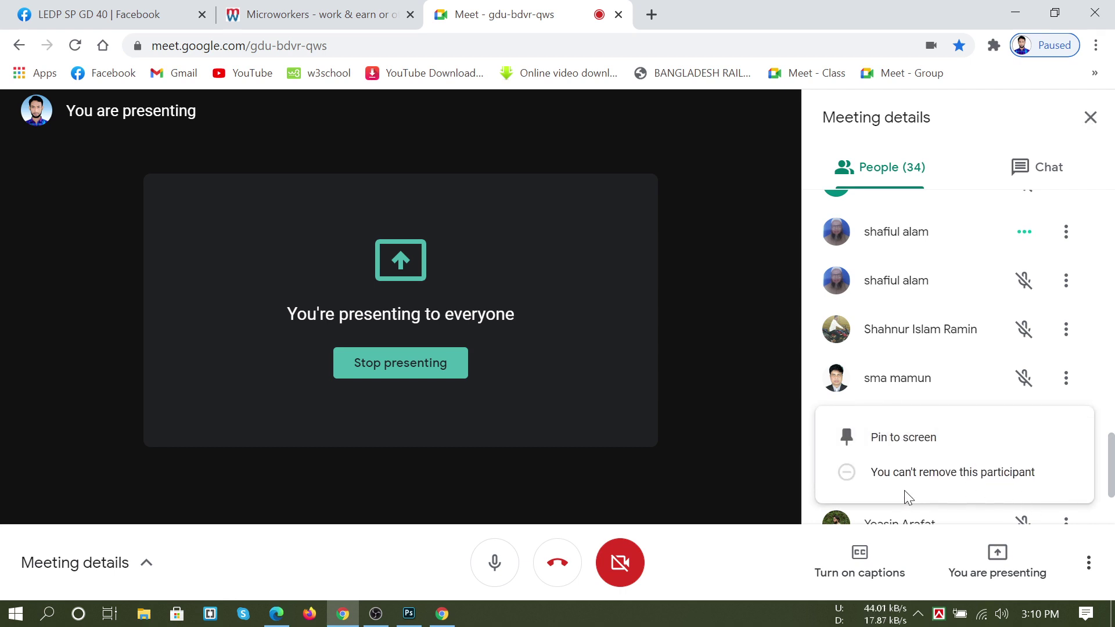
pyautogui.click(761, 543)
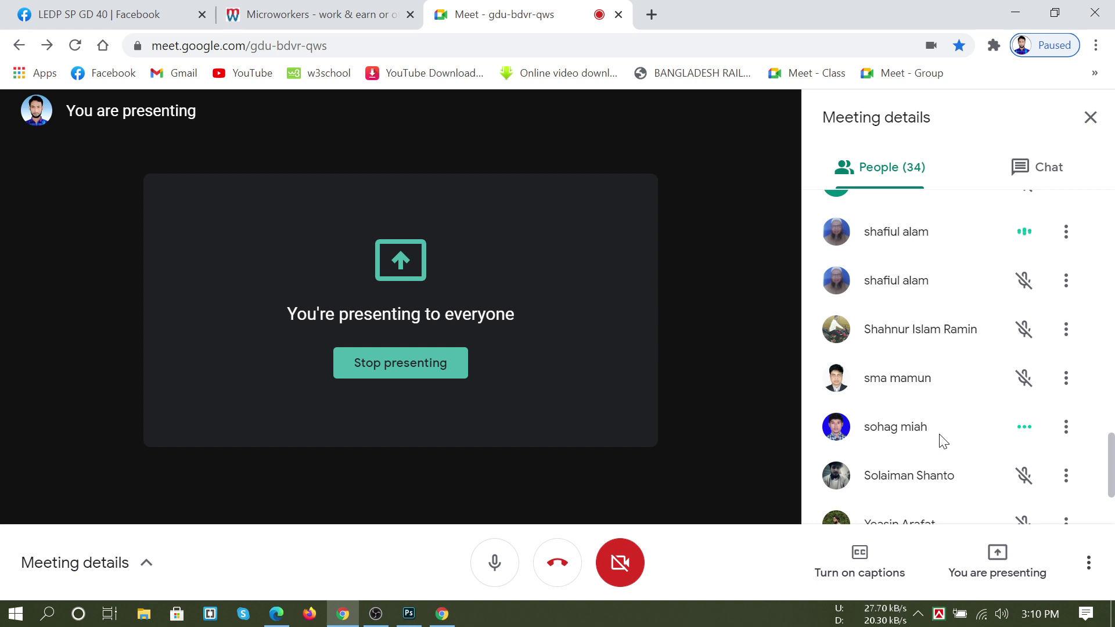
# Recheck the microphone status of the participants in the list, and close the meeting details
pyautogui.scroll(-2, 944, 441)
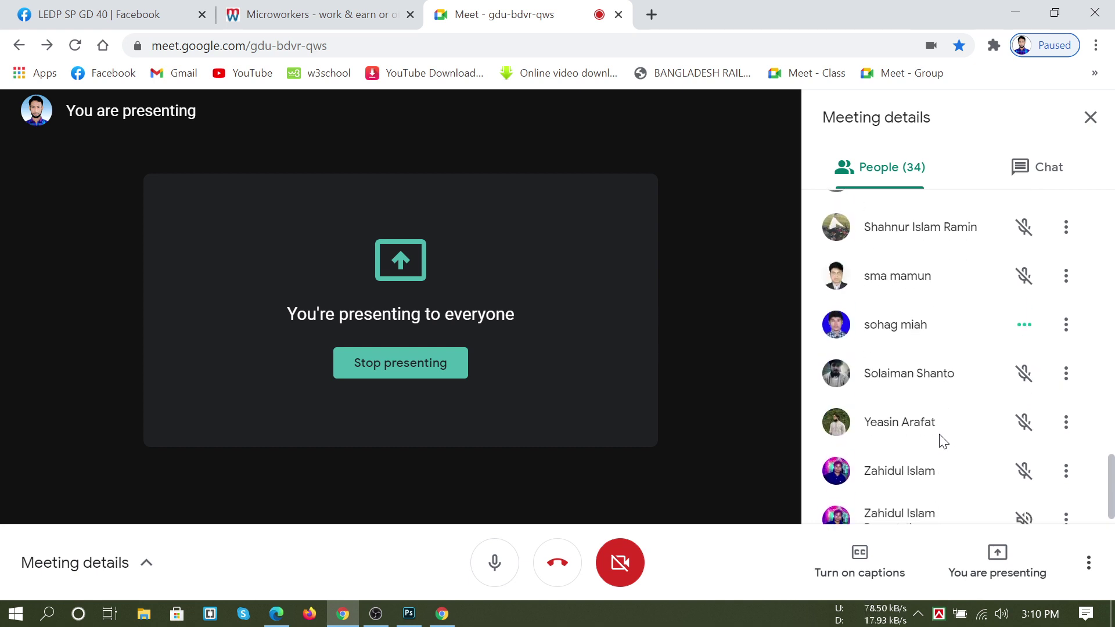
pyautogui.scroll(4, 943, 441)
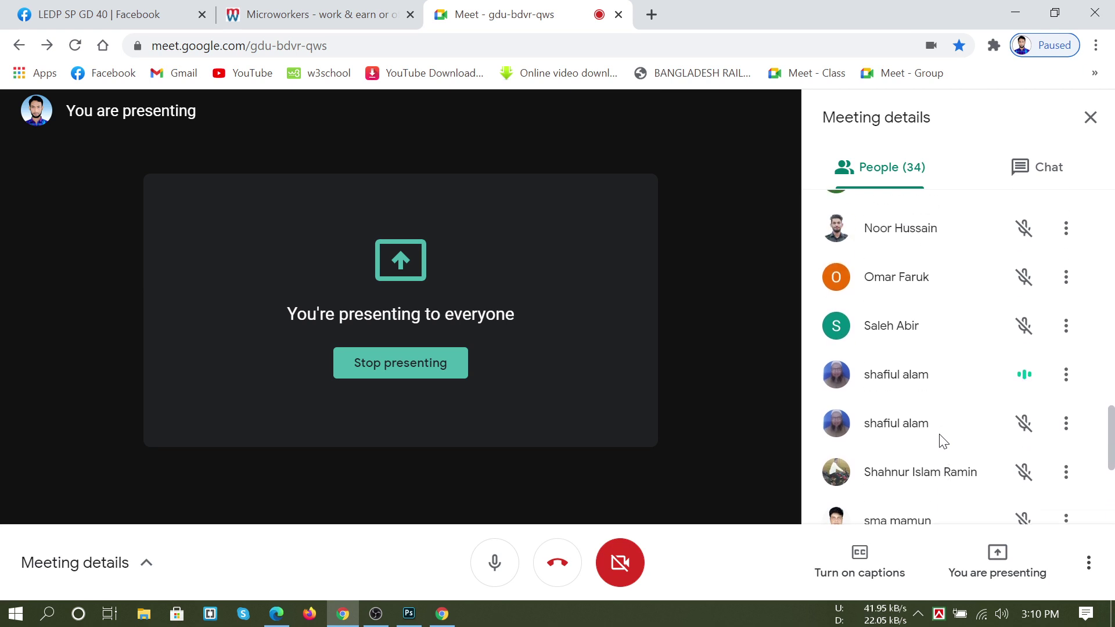
pyautogui.scroll(3, 943, 442)
pyautogui.scroll(-7, 943, 441)
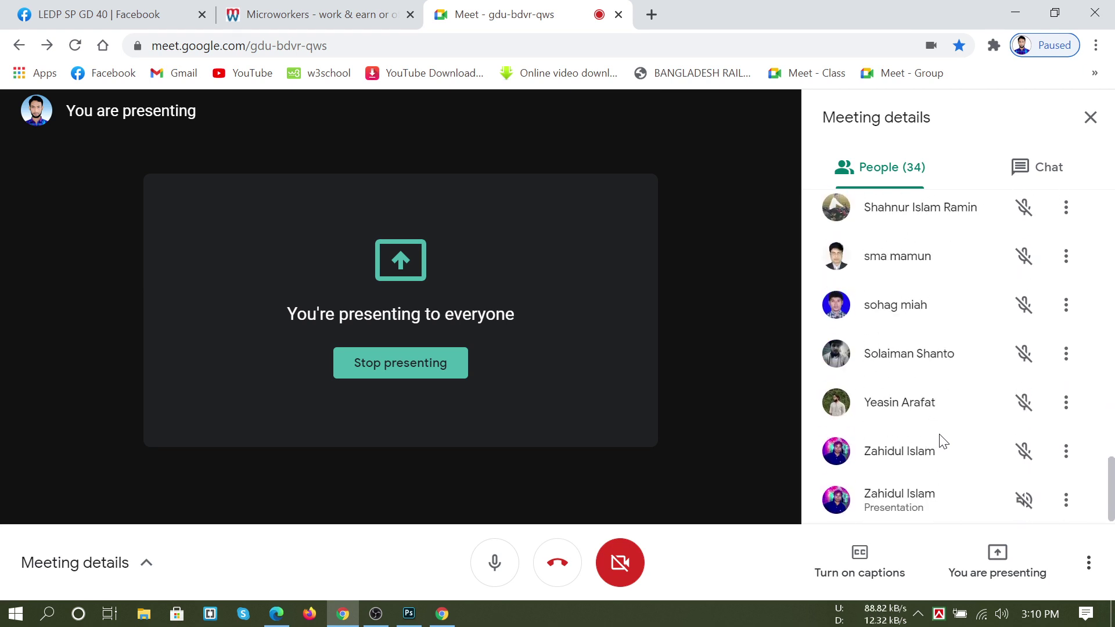
pyautogui.scroll(1, 943, 441)
pyautogui.scroll(-1, 944, 442)
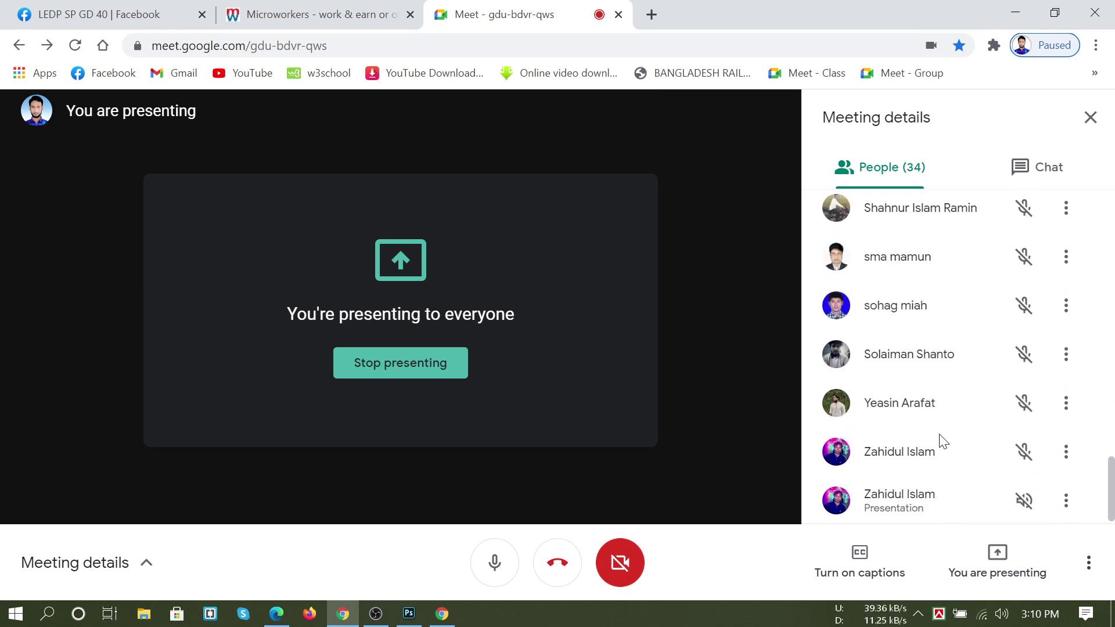
pyautogui.scroll(1, 943, 441)
pyautogui.scroll(5, 941, 440)
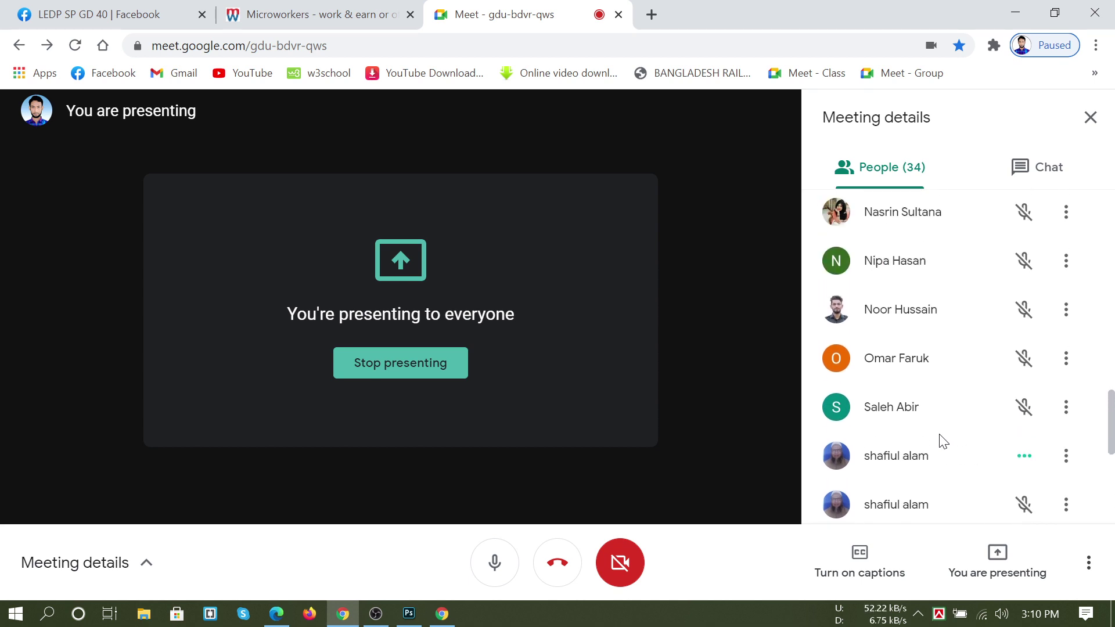
pyautogui.click(1091, 117)
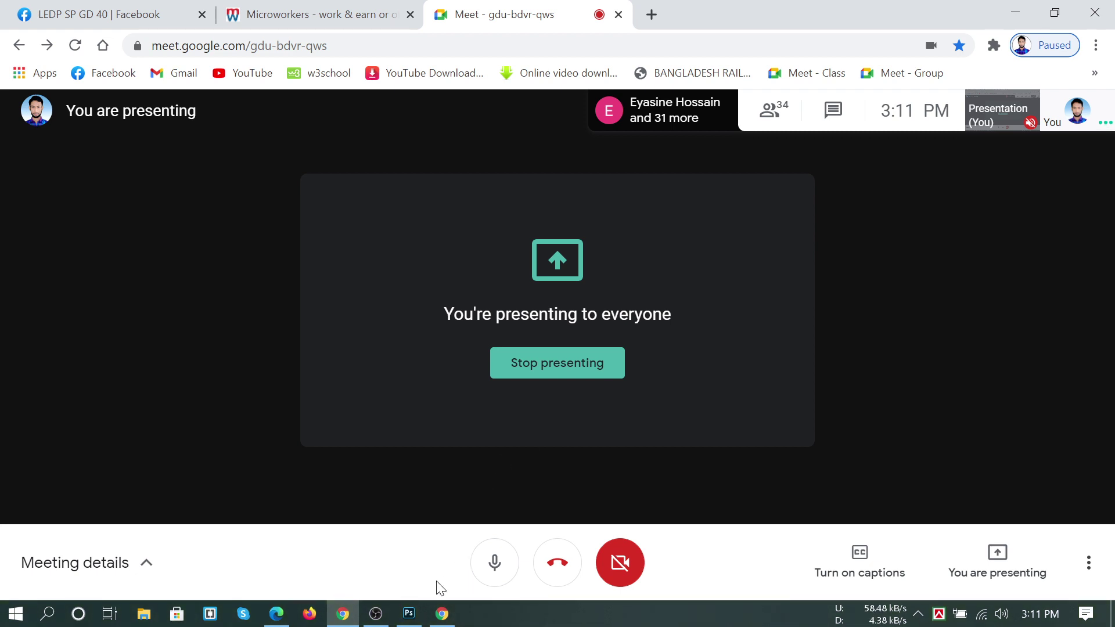
# Switch to Photoshop, close the blank Letter document and create a new one from the HDV/HDTV 720p preset, 1280 x 720 px at 72 ppi
pyautogui.moveTo(410, 619)
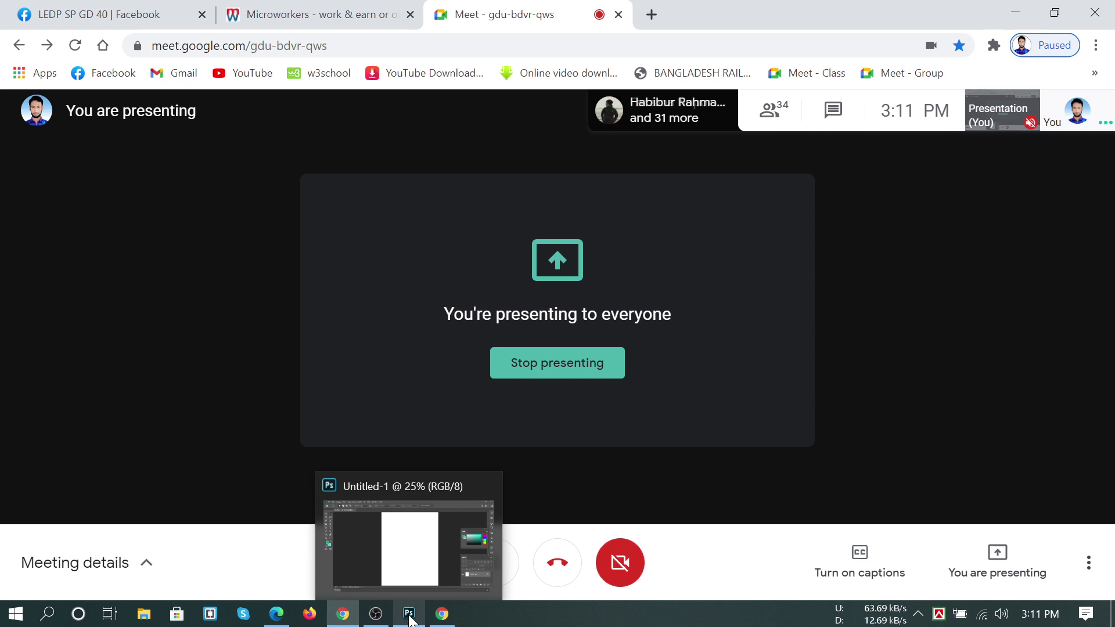
pyautogui.click(410, 617)
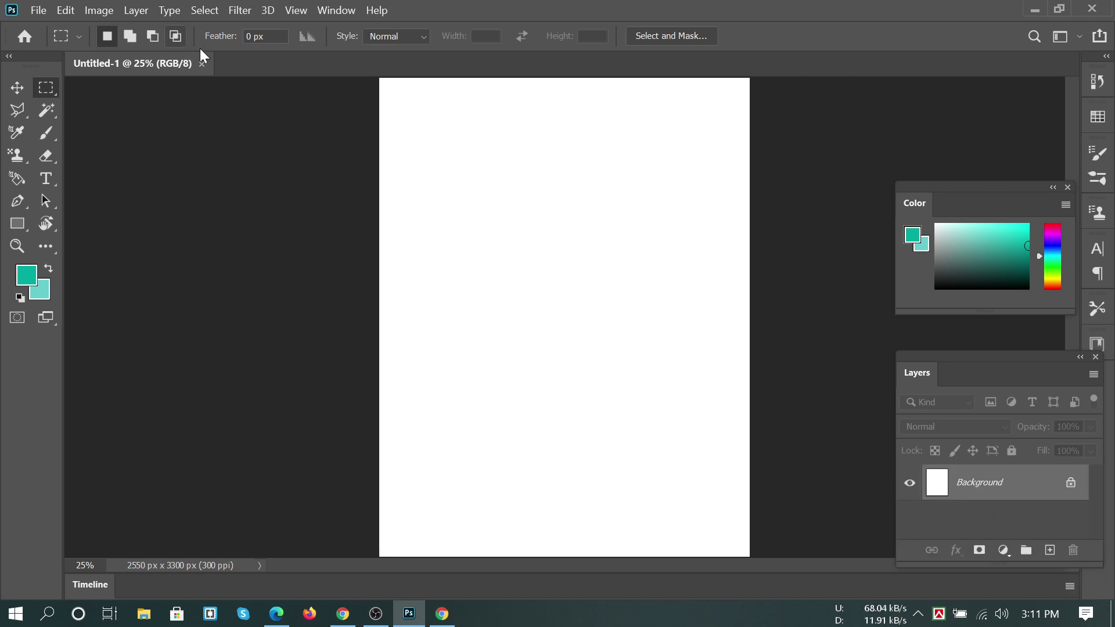
pyautogui.click(202, 64)
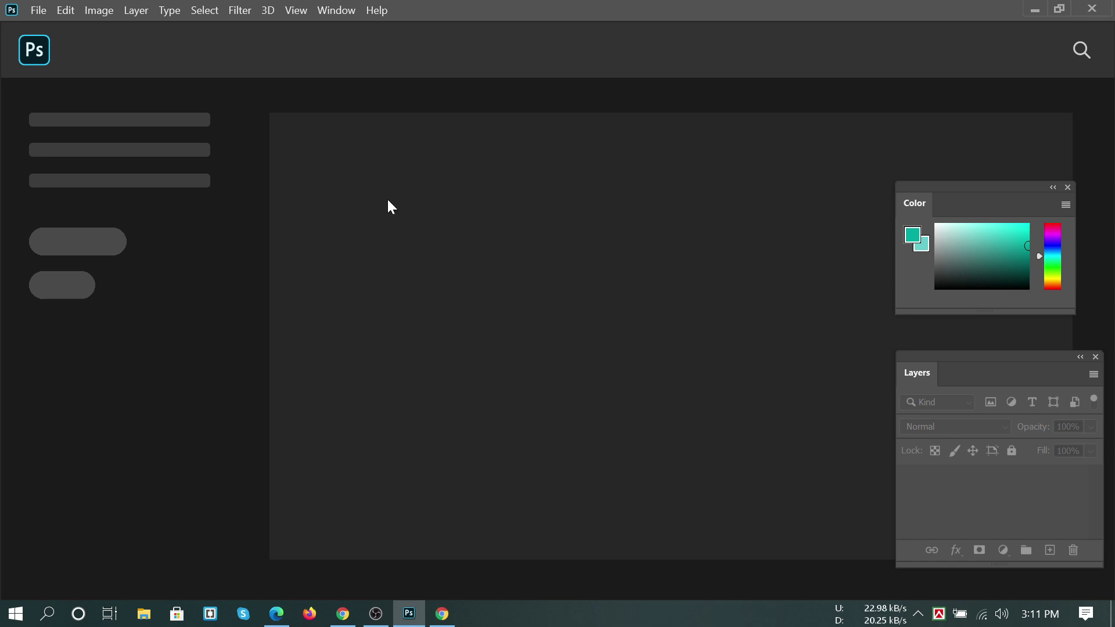
pyautogui.hotkey('ctrl', 'n')
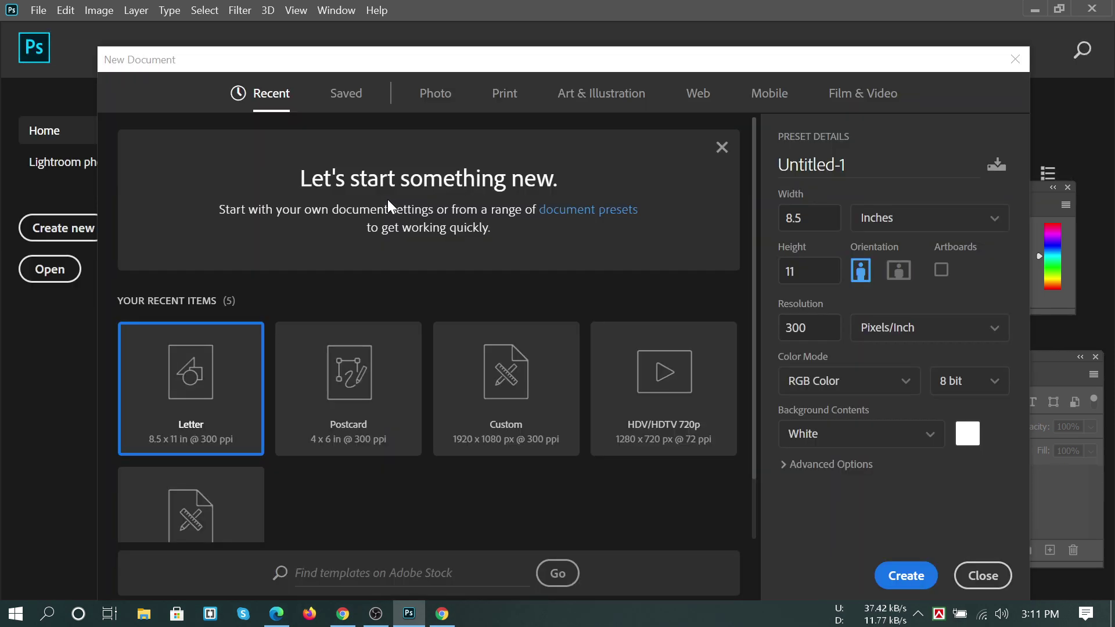
pyautogui.click(505, 409)
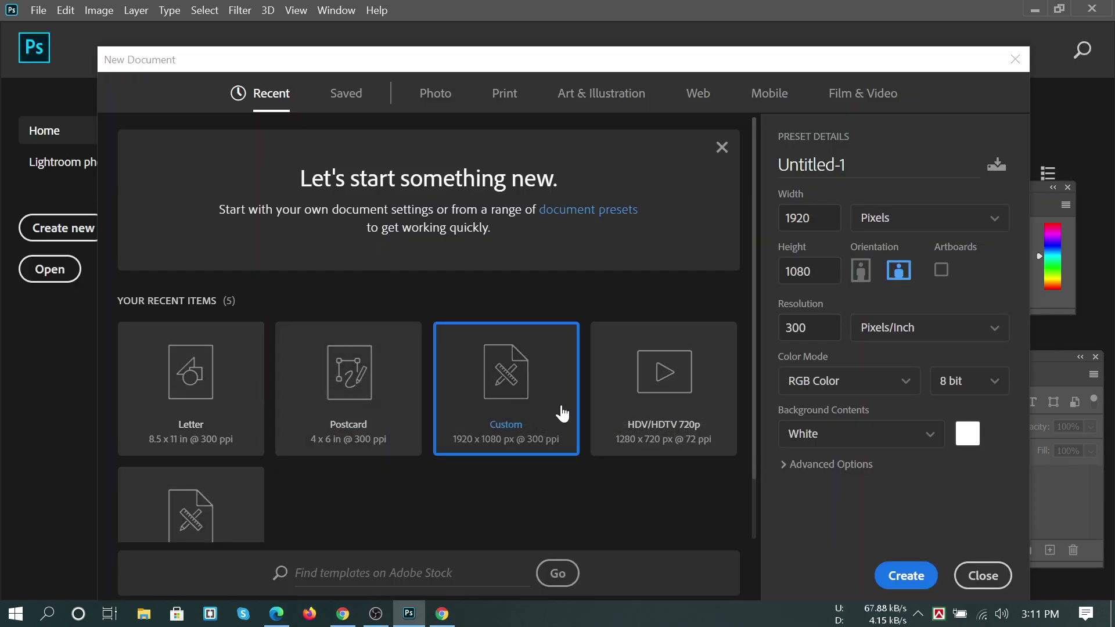
pyautogui.click(657, 411)
pyautogui.click(899, 576)
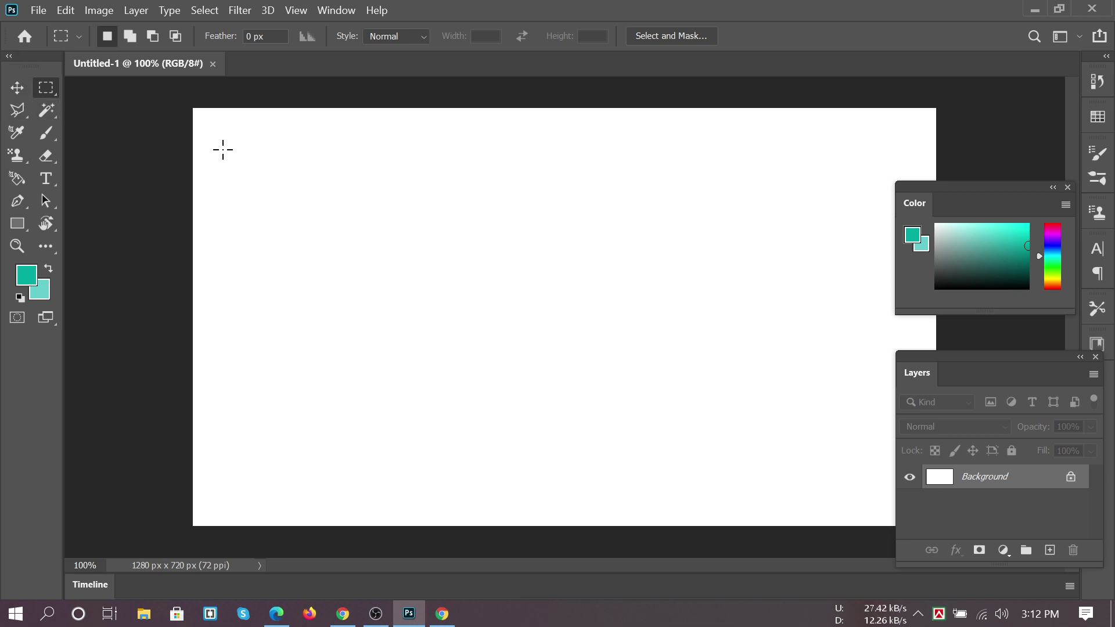
# Activate the Move tool for the blank 1280 x 720 px document
pyautogui.click(12, 89)
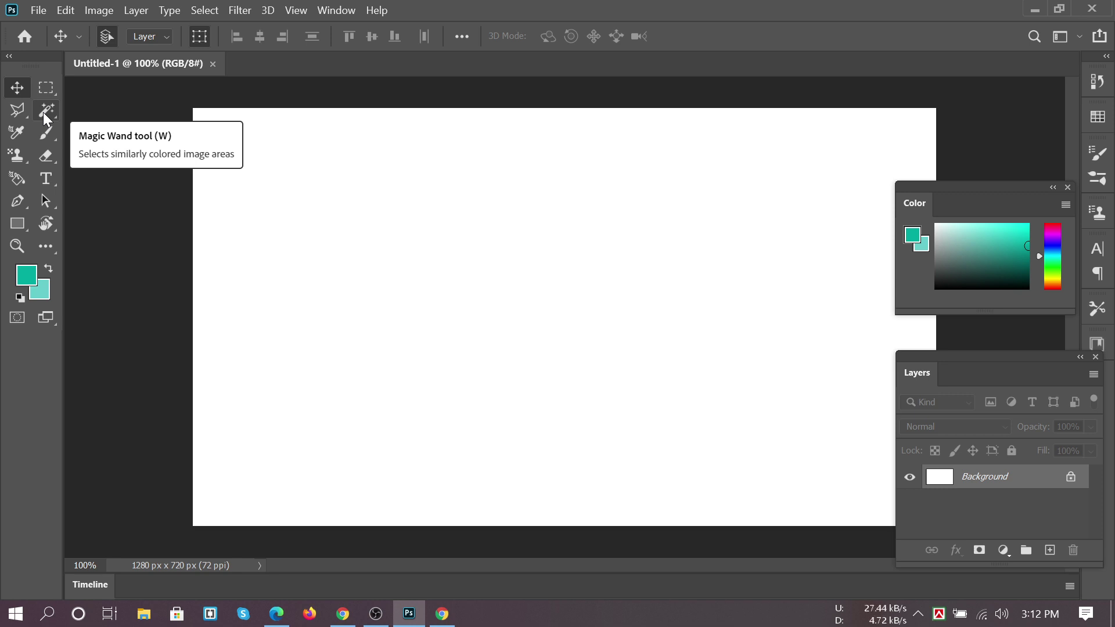
pyautogui.click(17, 611)
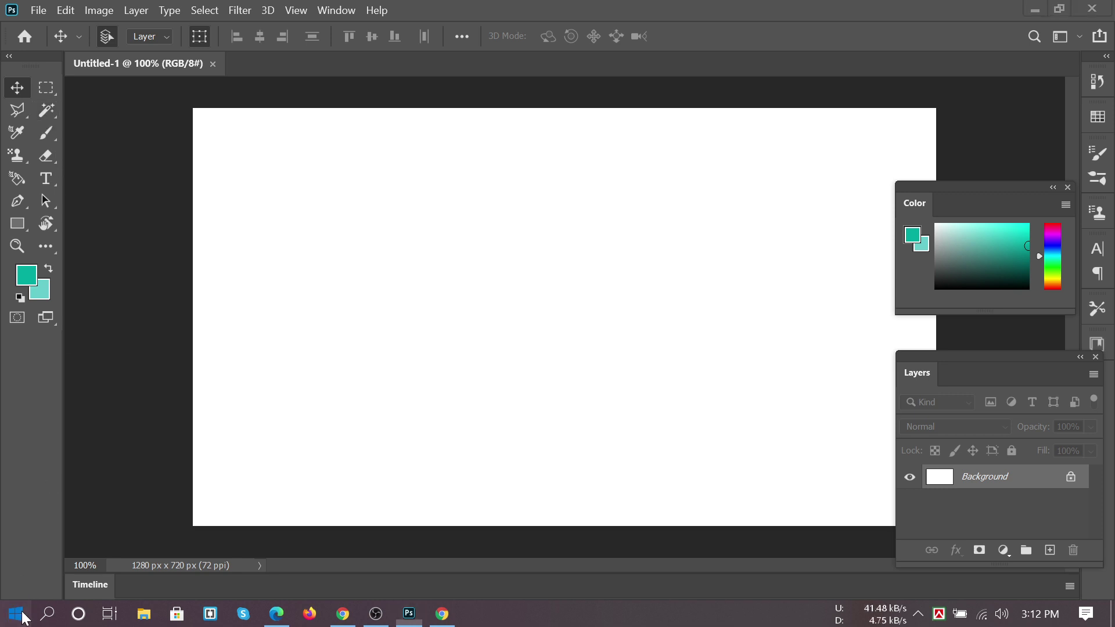
pyautogui.click(143, 323)
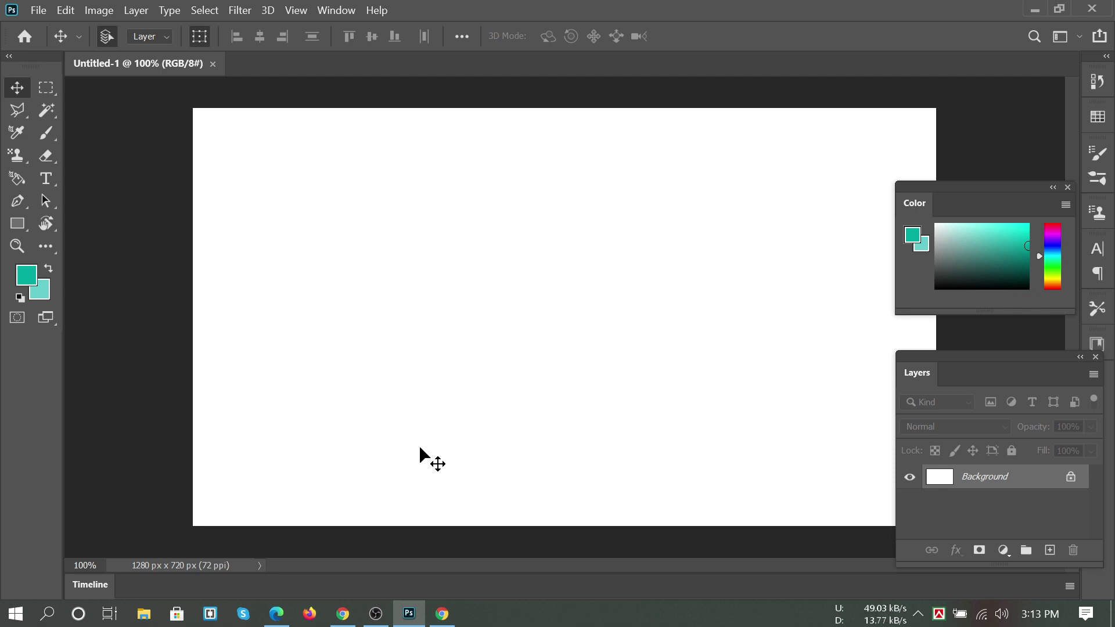
pyautogui.click(39, 11)
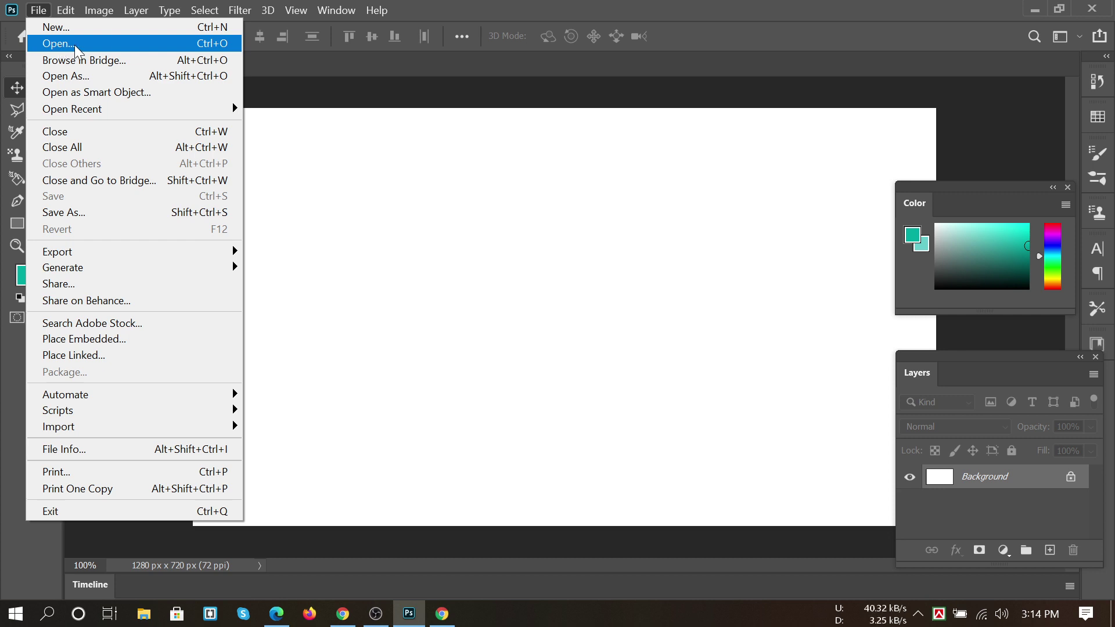
pyautogui.click(877, 91)
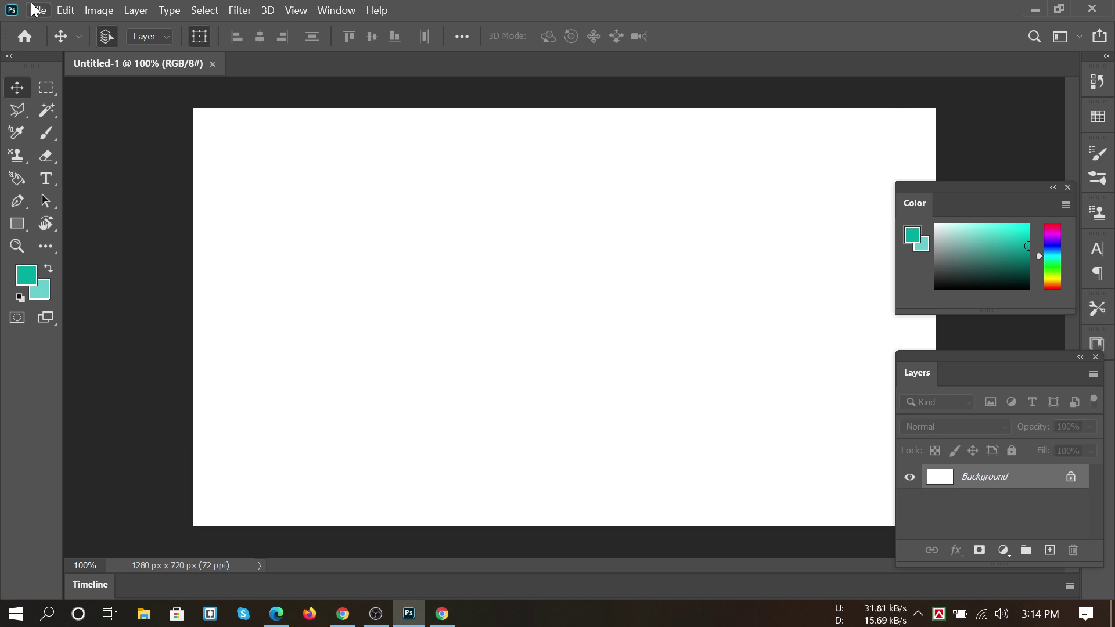
pyautogui.click(37, 9)
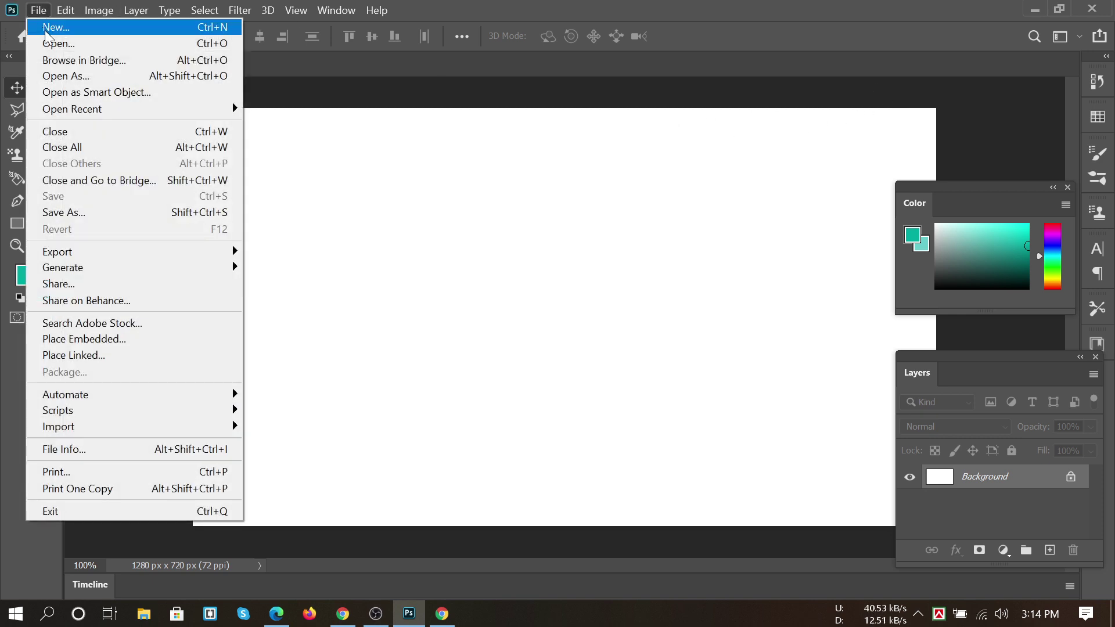
pyautogui.click(331, 83)
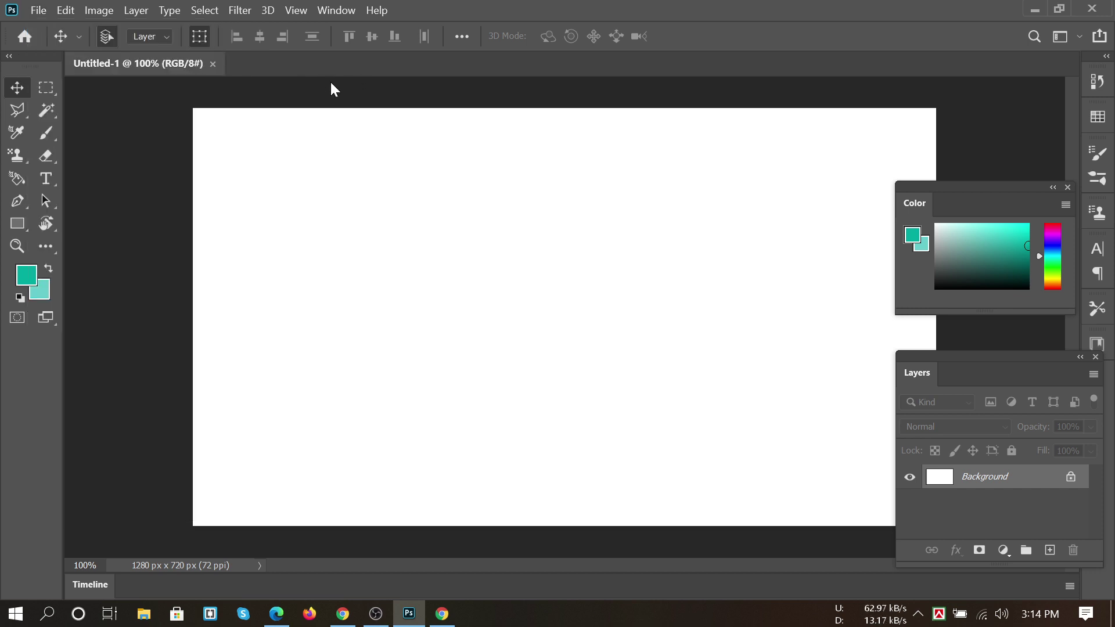
pyautogui.click(37, 8)
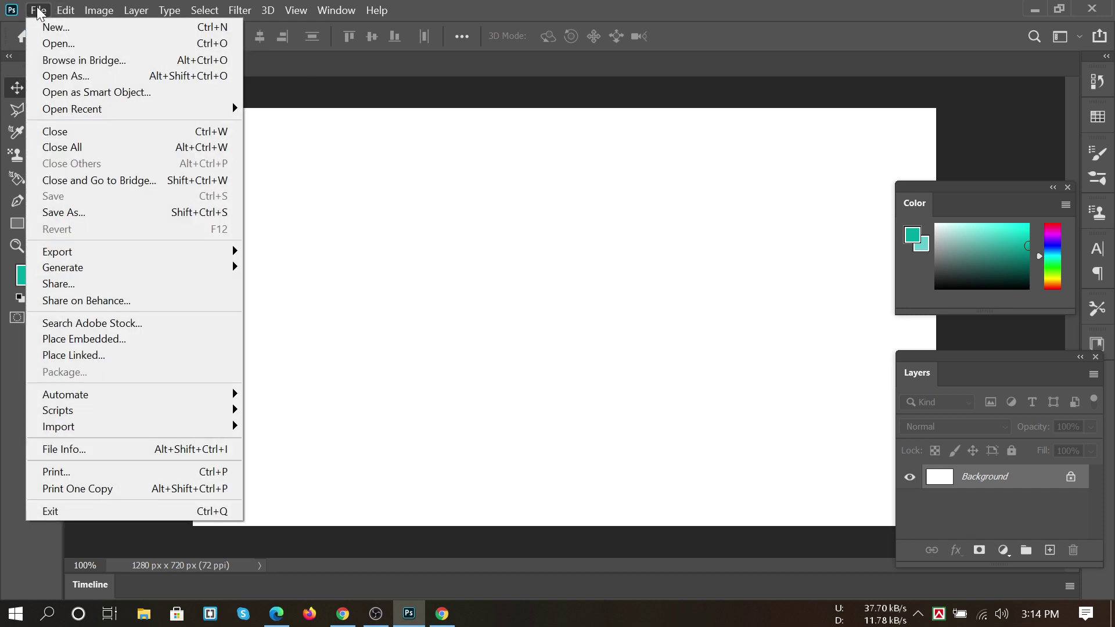
pyautogui.click(58, 49)
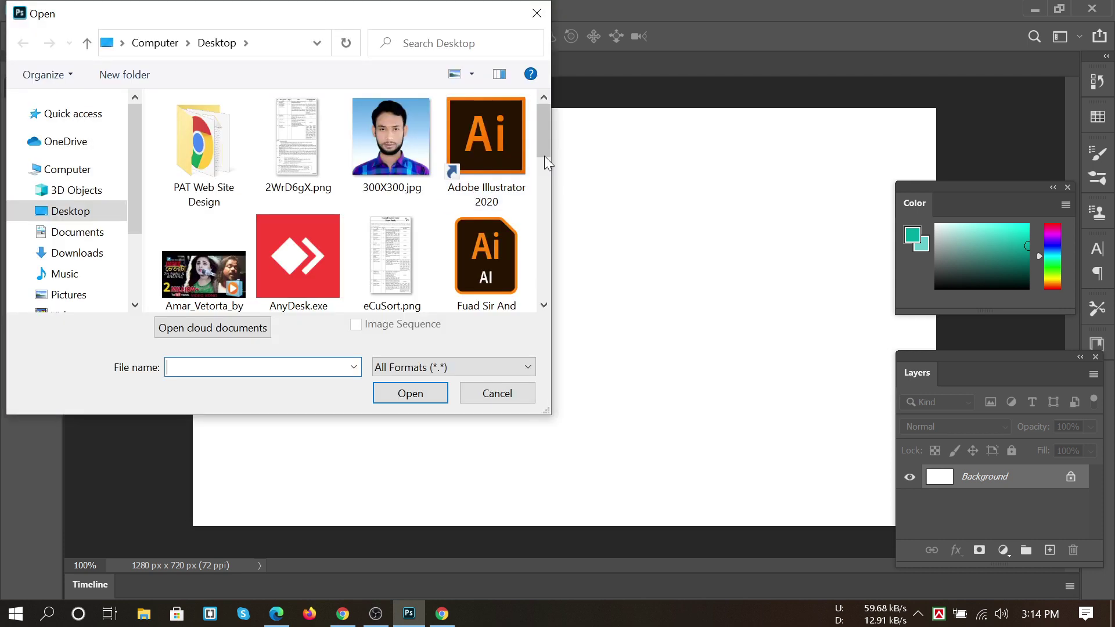
pyautogui.moveTo(546, 133); pyautogui.dragTo(520, 129)
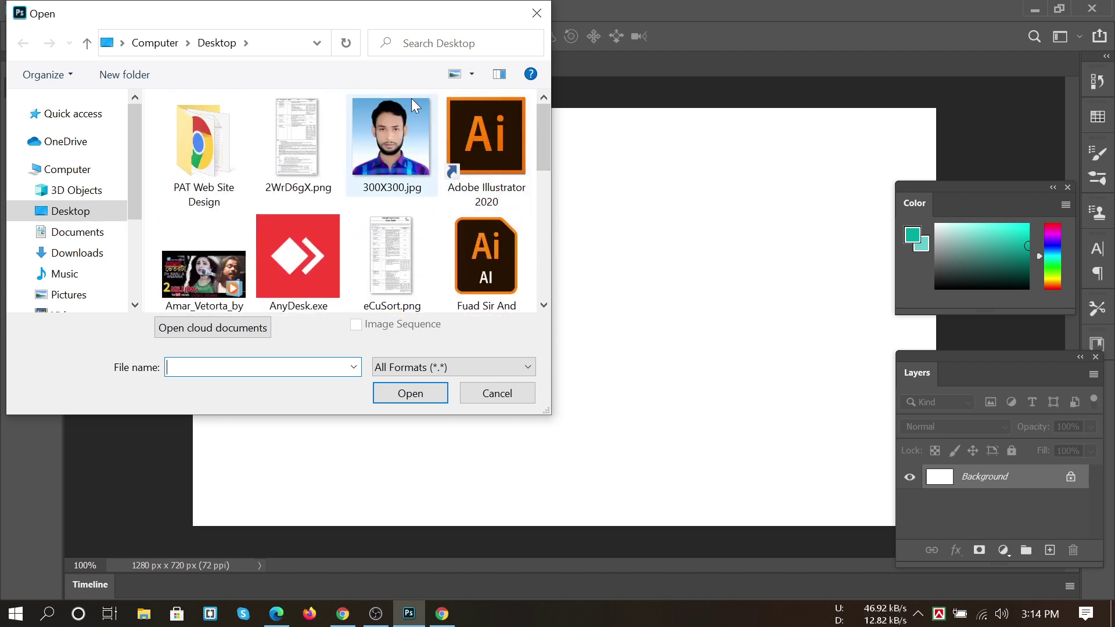
pyautogui.click(542, 12)
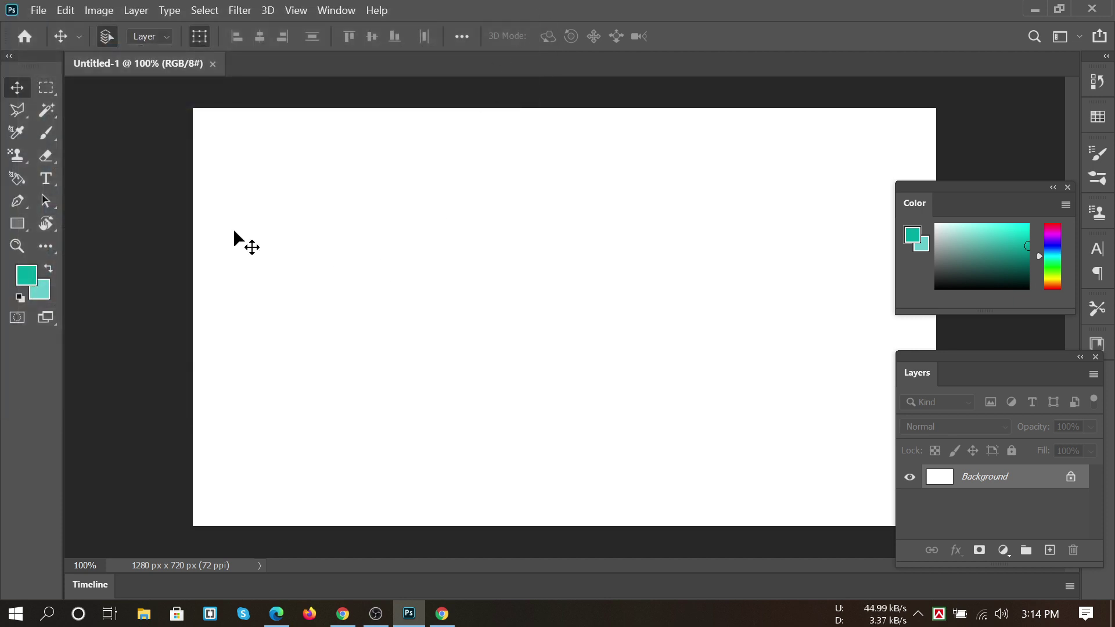
pyautogui.click(40, 12)
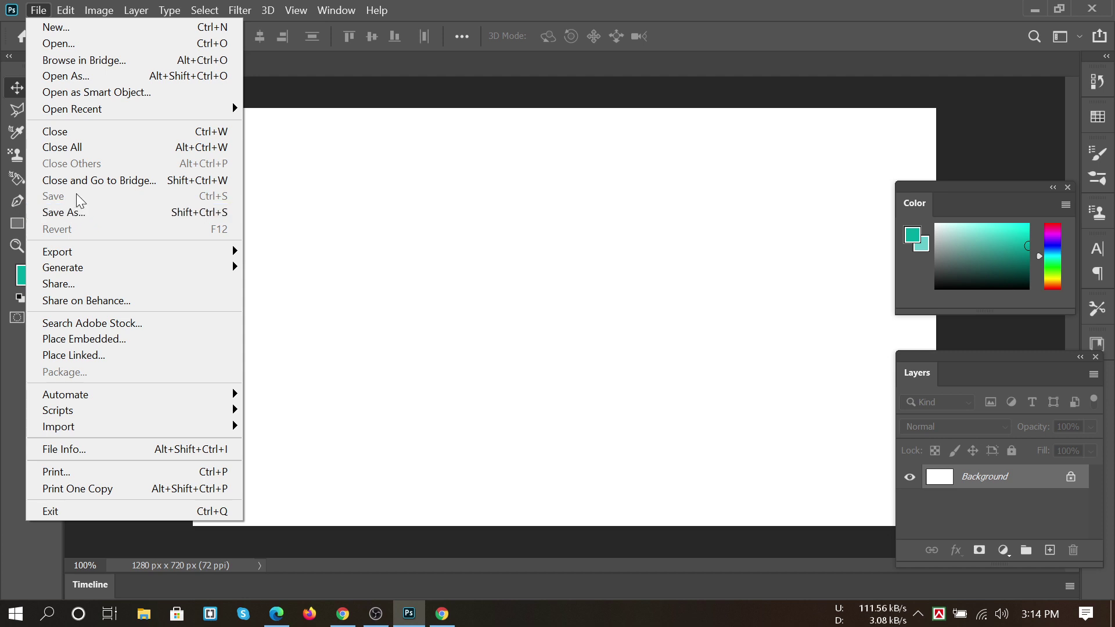
pyautogui.click(717, 272)
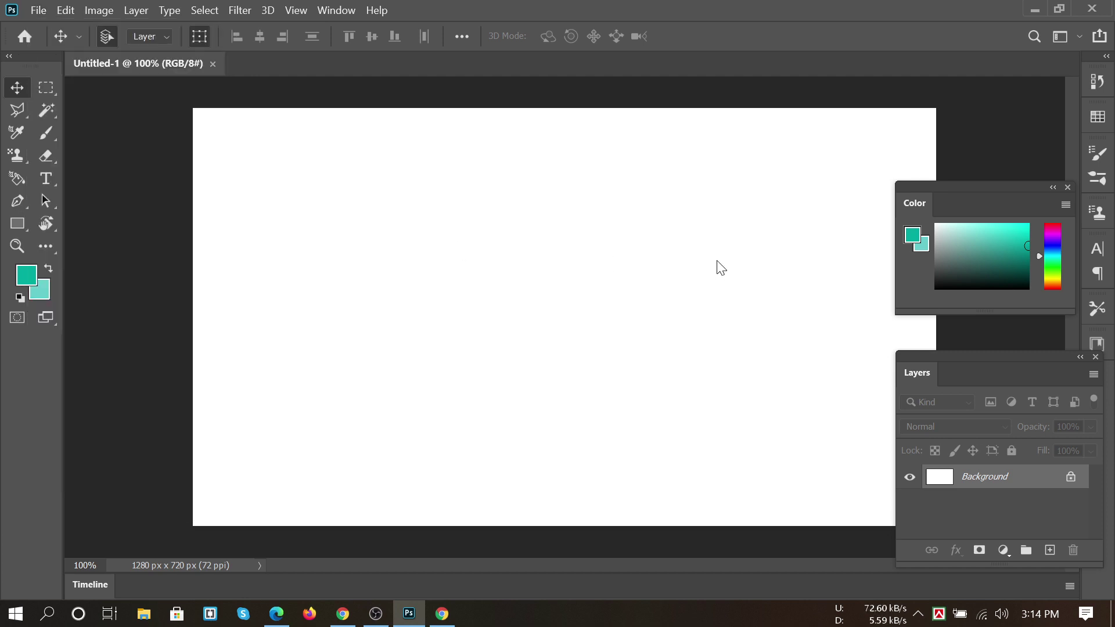
# Open the portrait photo in .jpeg format from the Desktop folder as a separate document
pyautogui.click(39, 10)
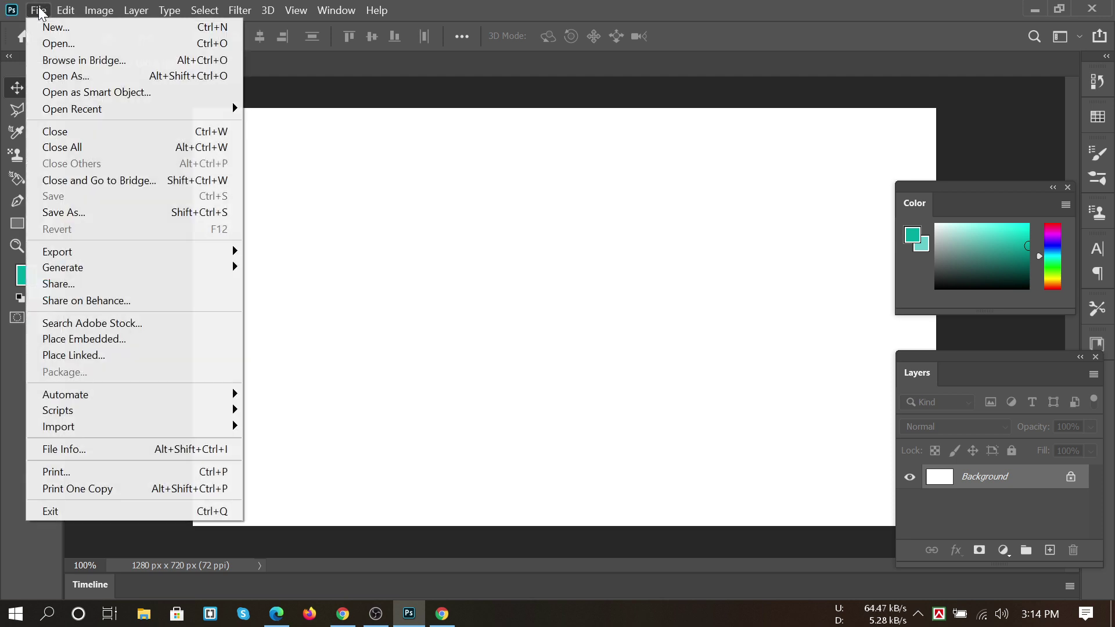
pyautogui.click(54, 42)
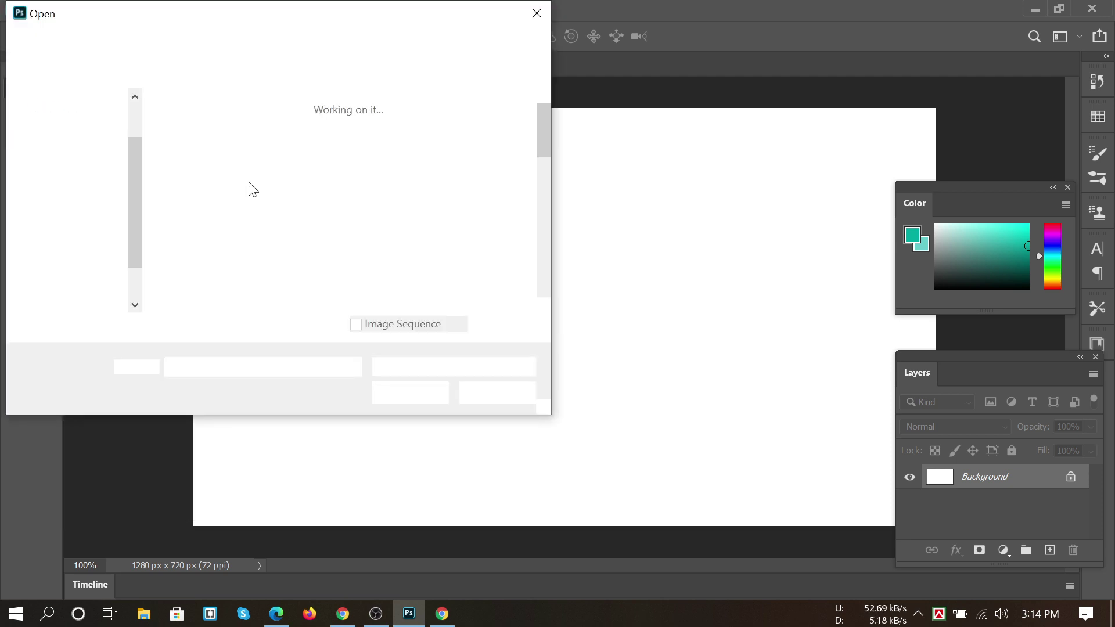
pyautogui.scroll(-5, 411, 151)
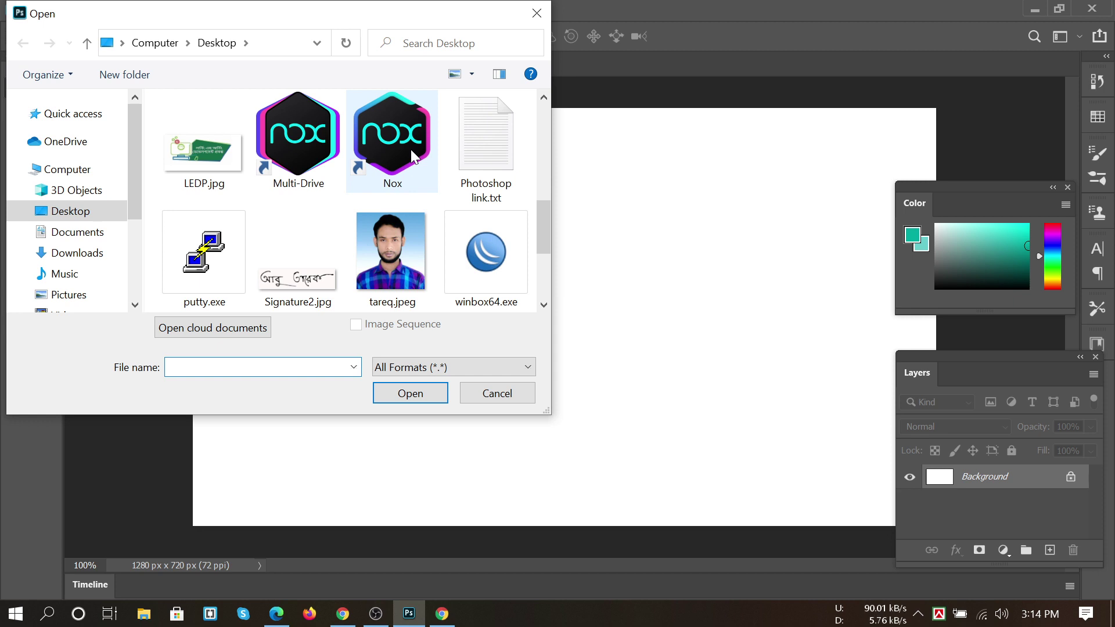
pyautogui.click(386, 239)
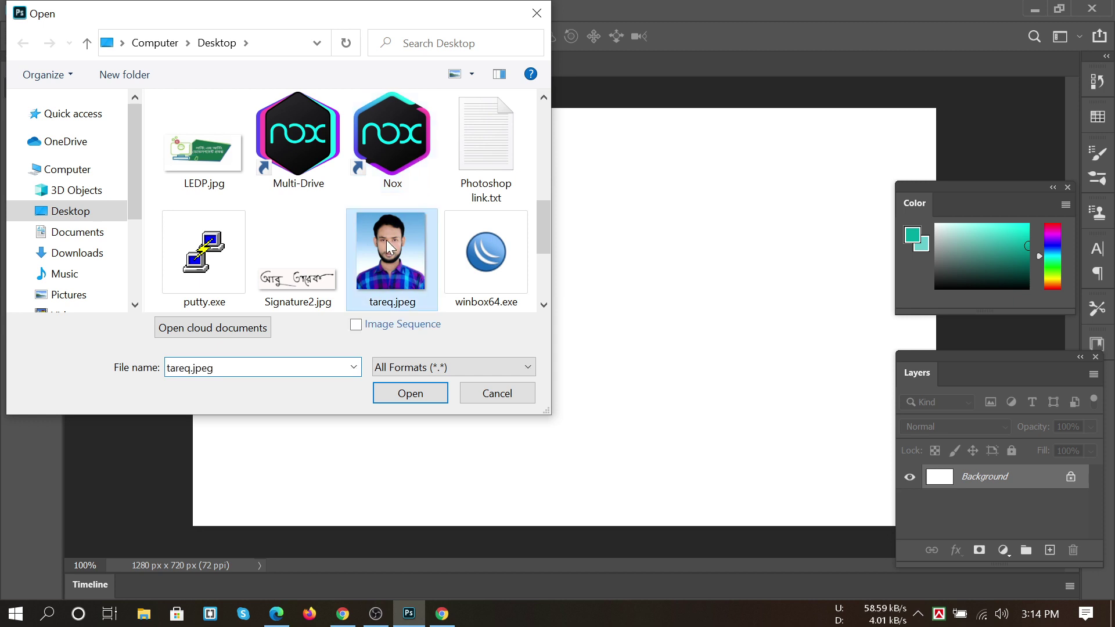
pyautogui.click(431, 392)
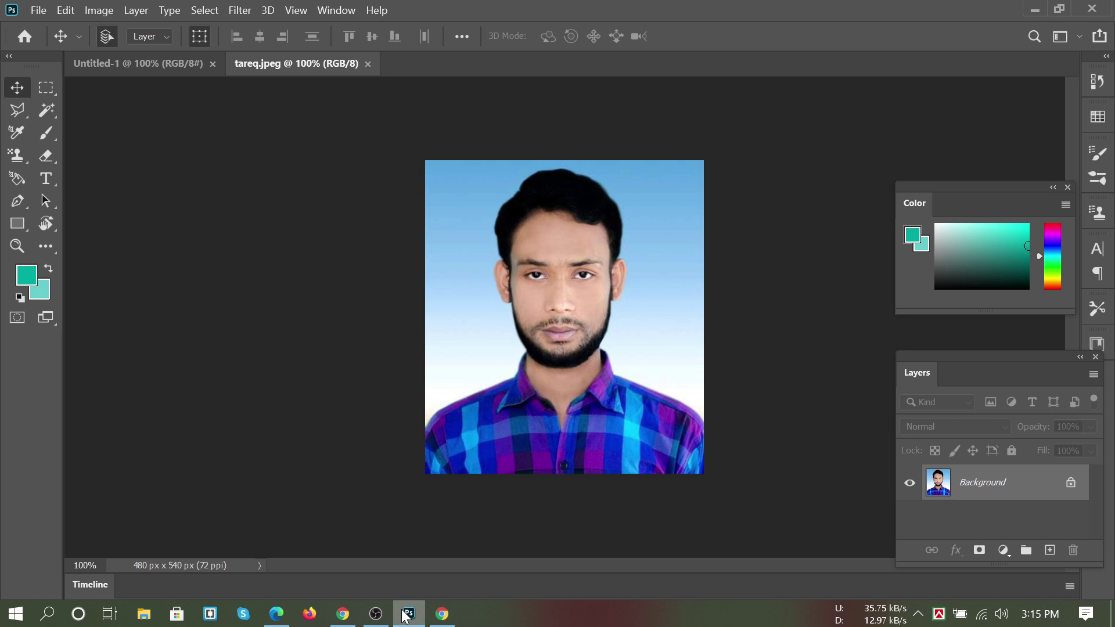
# Switch from Photoshop to Chrome and open the website tareqstore.6te.net in a new browser tab
pyautogui.moveTo(406, 617)
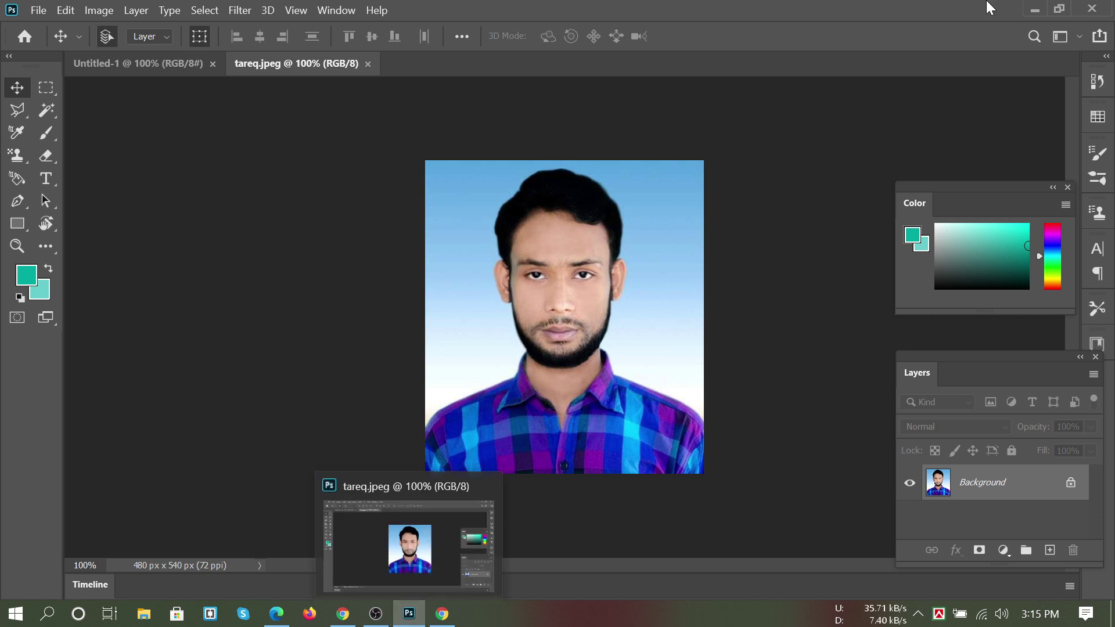
pyautogui.click(1035, 10)
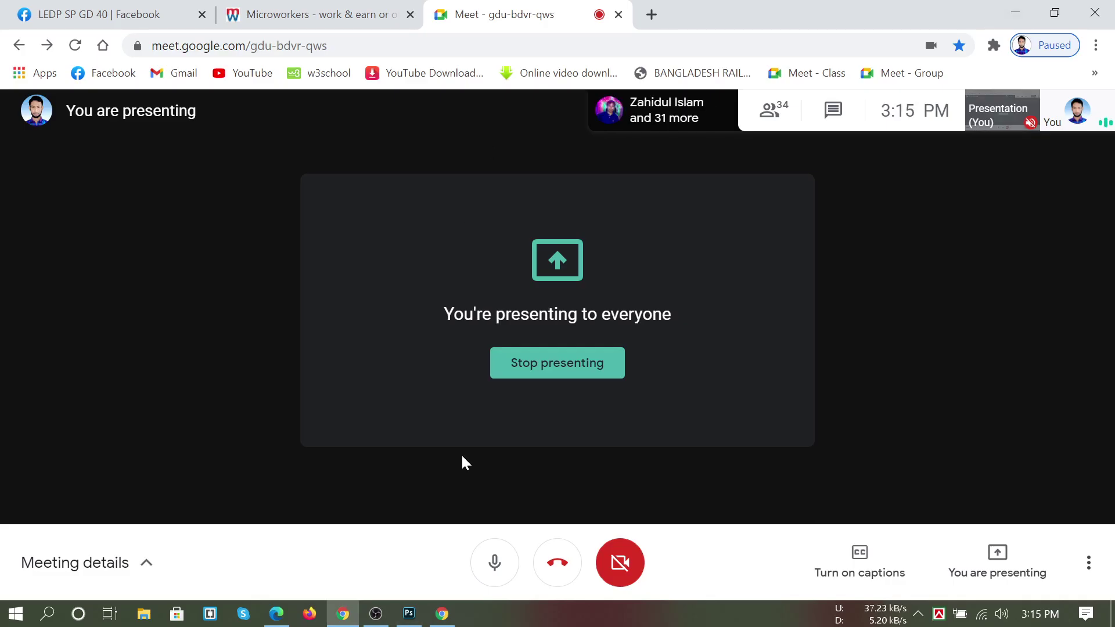
pyautogui.click(651, 15)
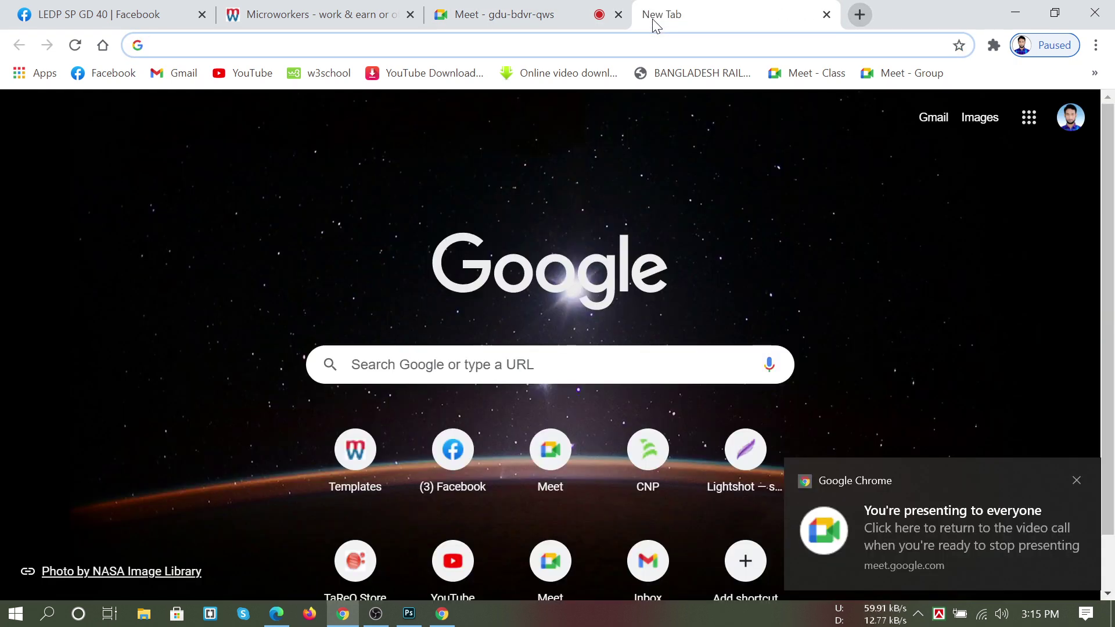
pyautogui.write('tareqstore.6te.net')
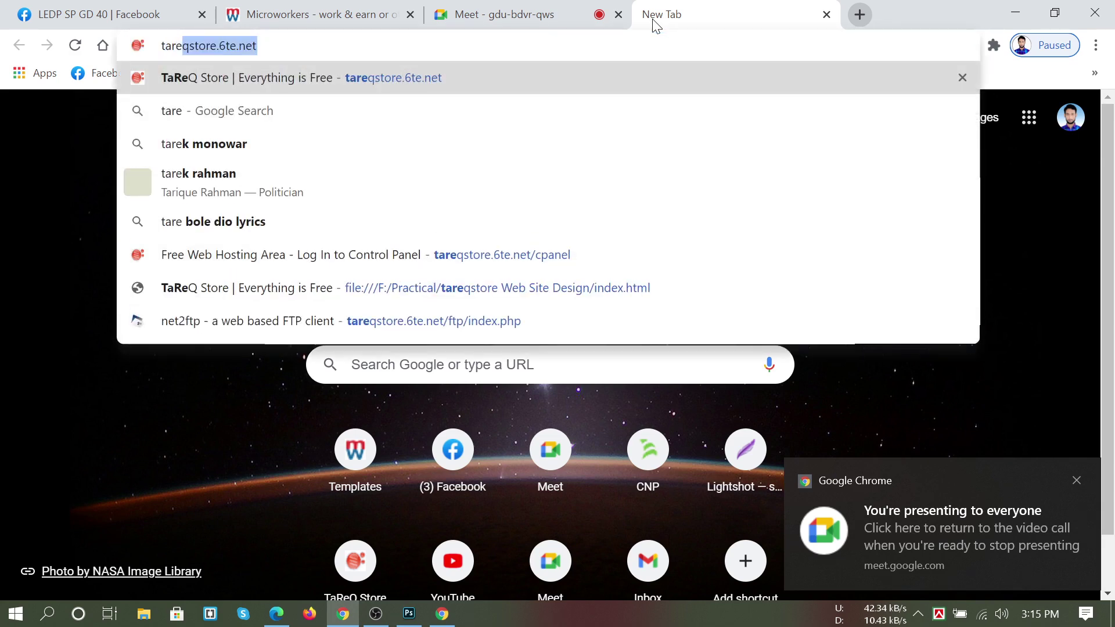
pyautogui.press('Right')
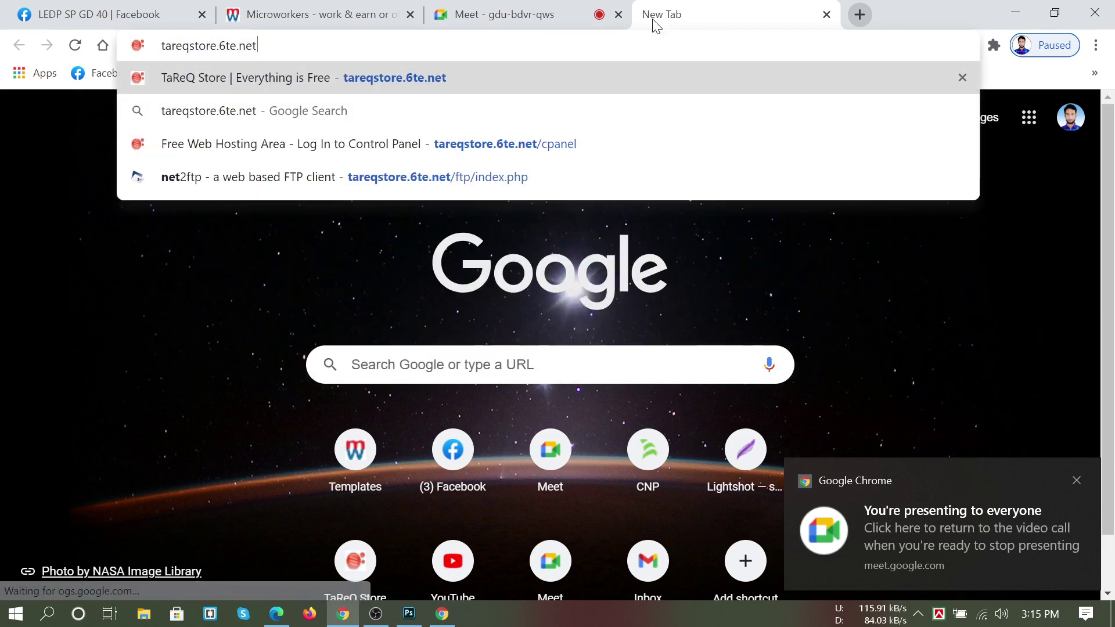
pyautogui.press('Return')
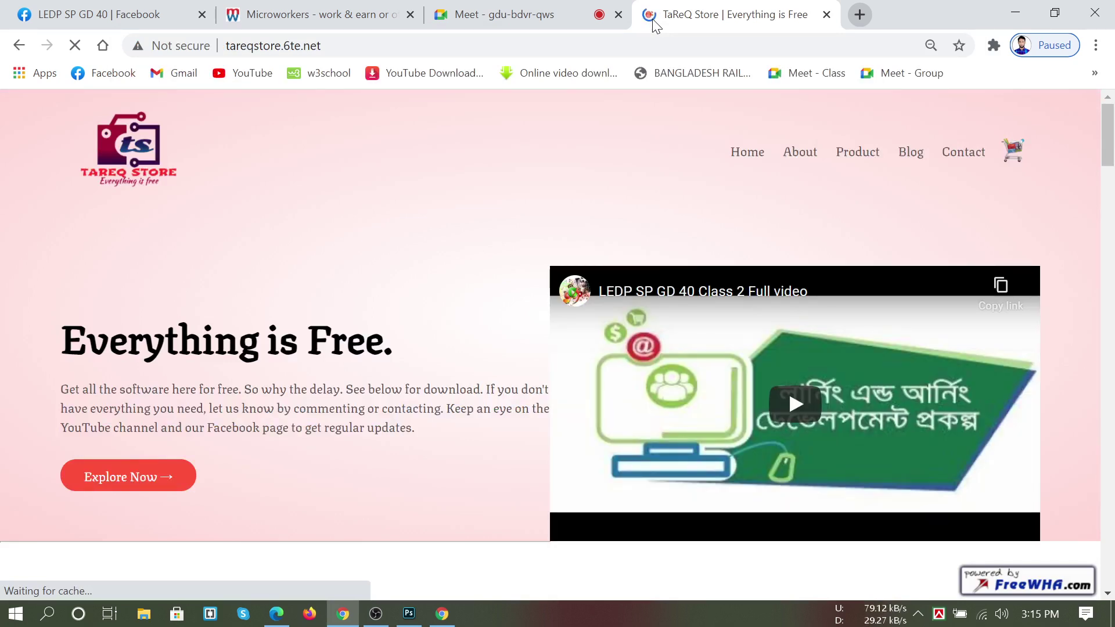
# Find the Photoshop And Illustrator downloads on the page, highlight the title Adobe Photoshop 2020 v21 and clear the highlight
pyautogui.scroll(-15, 558, 317)
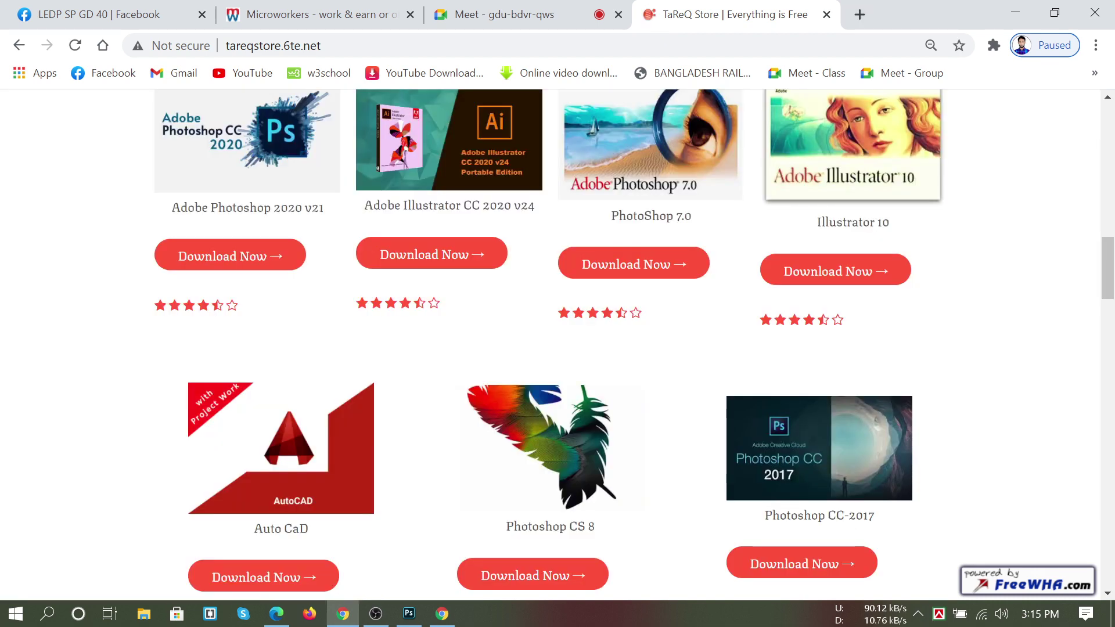
pyautogui.moveTo(325, 215); pyautogui.dragTo(96, 217)
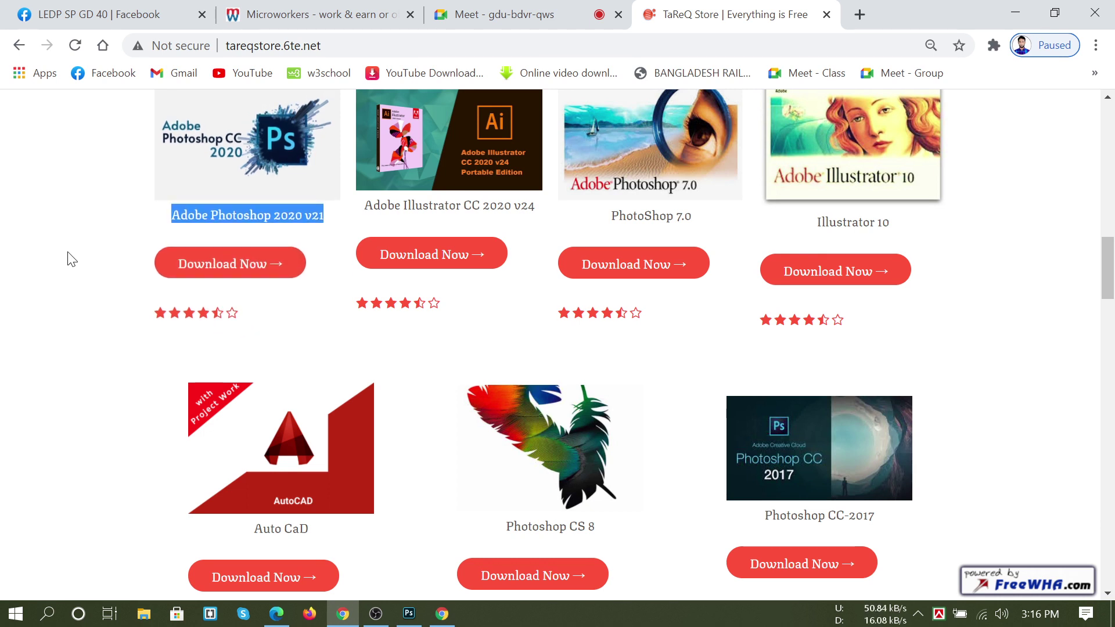
pyautogui.scroll(3, 70, 258)
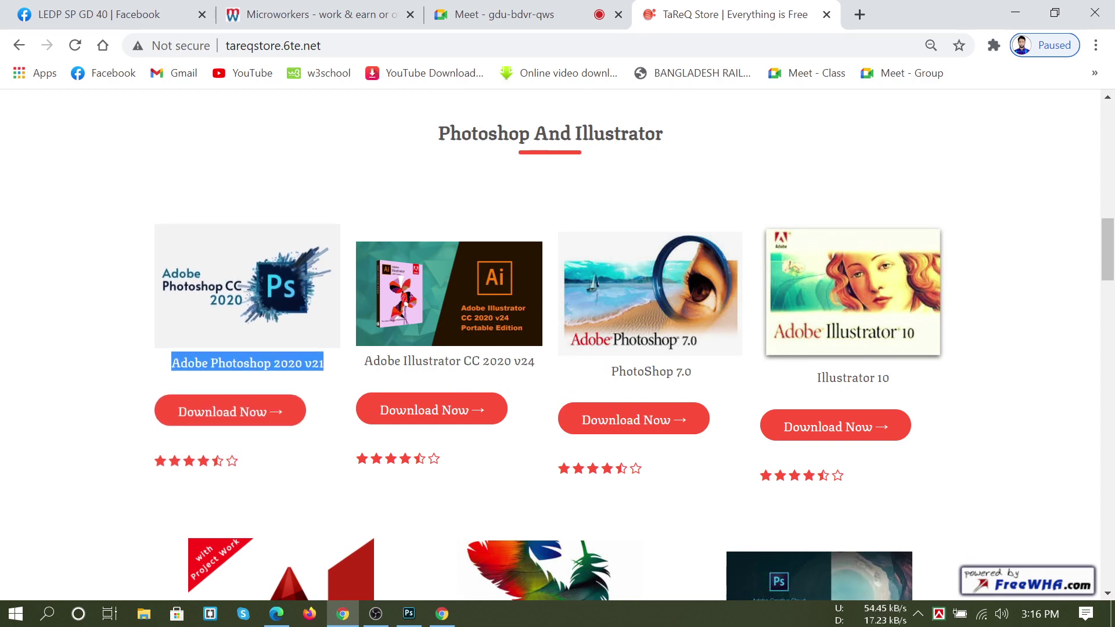
pyautogui.click(76, 295)
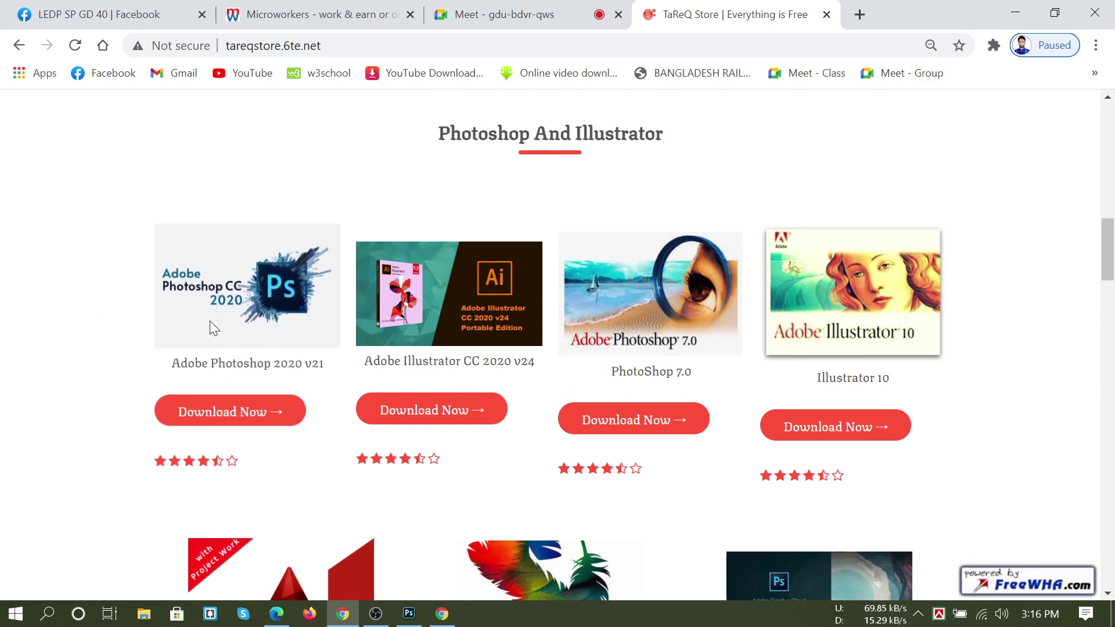
# Bring up the Meet screen-sharing bar and point out the Adobe Photoshop 2020 v21 download again
pyautogui.click(443, 616)
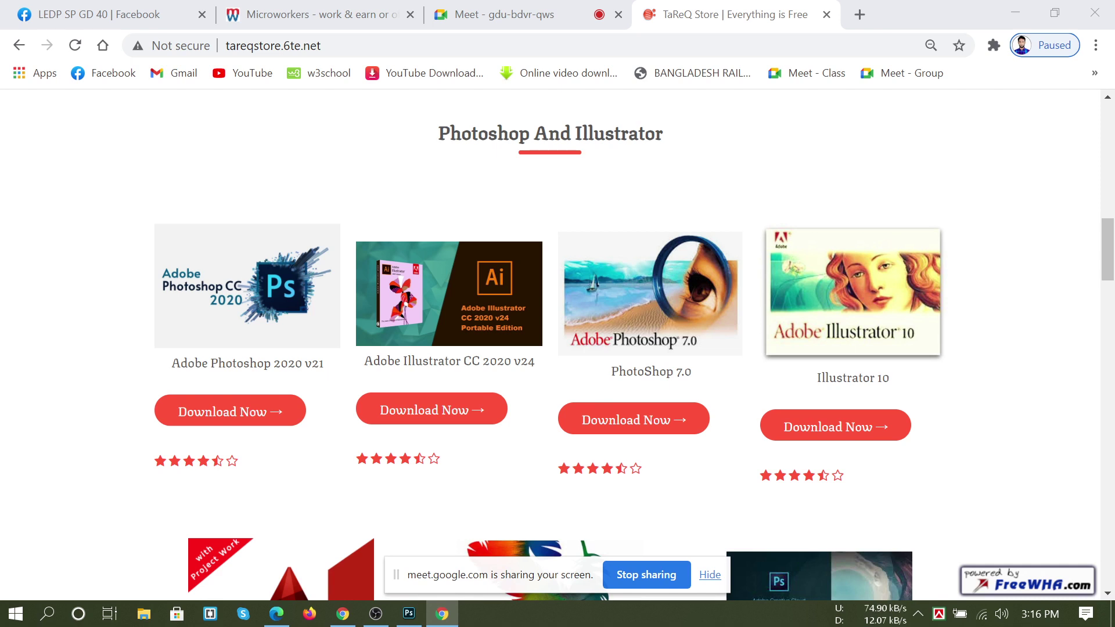
pyautogui.click(324, 370)
pyautogui.moveTo(319, 364)
pyautogui.mouseDown()
pyautogui.moveTo(305, 364)
pyautogui.moveTo(319, 363)
pyautogui.moveTo(305, 363)
pyautogui.moveTo(356, 301)
pyautogui.moveTo(333, 377)
pyautogui.mouseUp()
pyautogui.click(333, 378)
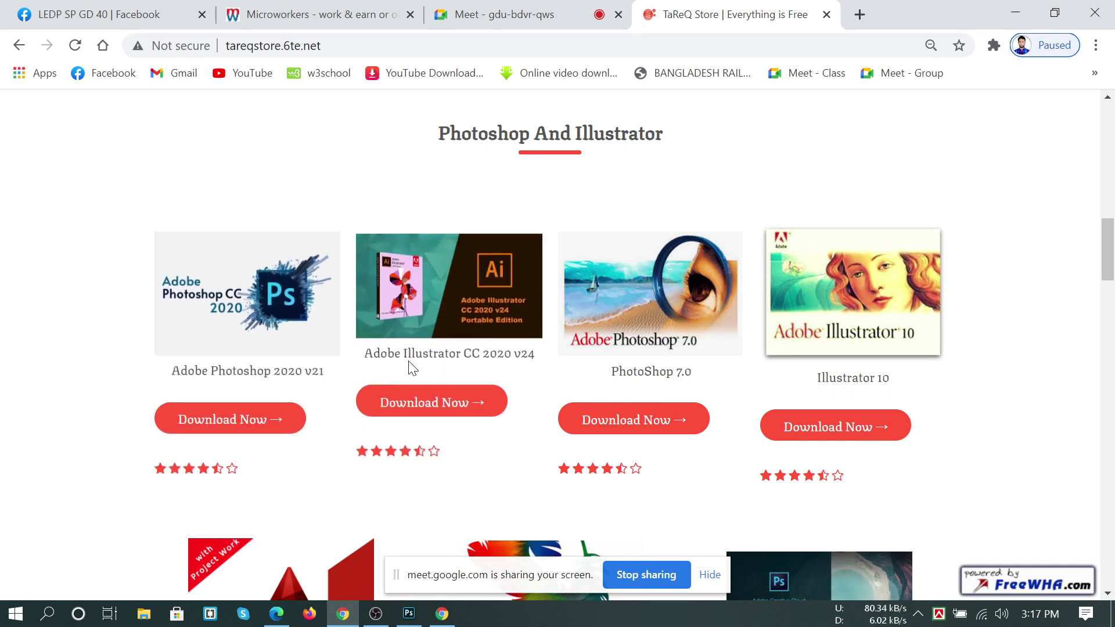
# Find the Photoshop CC-2017 download, highlight its title and clear the highlight
pyautogui.scroll(-5, 410, 366)
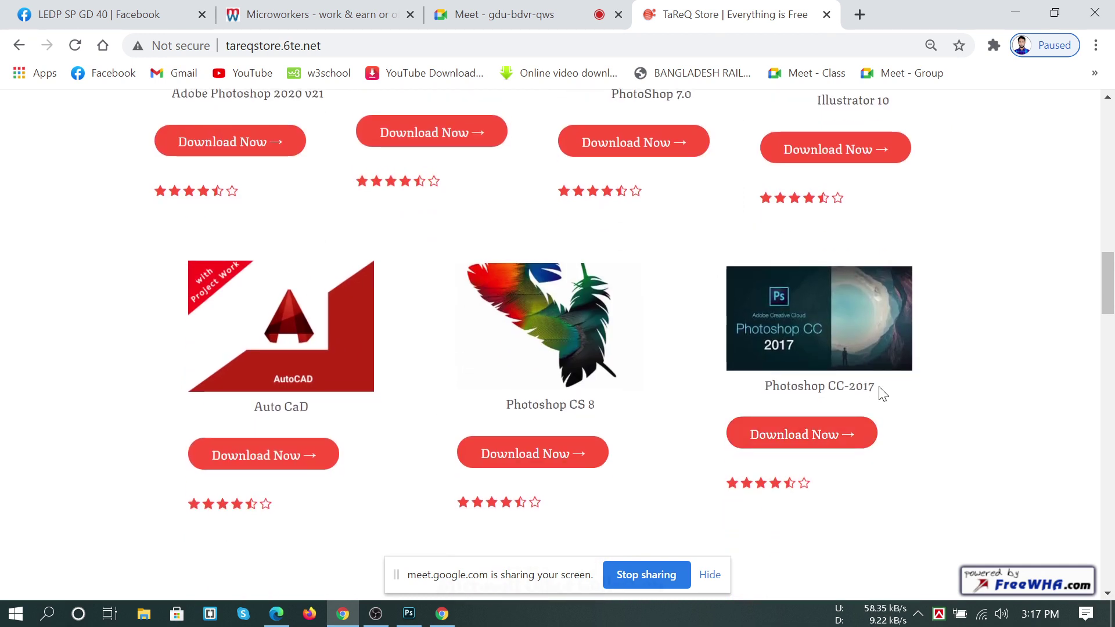
pyautogui.moveTo(812, 386); pyautogui.dragTo(763, 385)
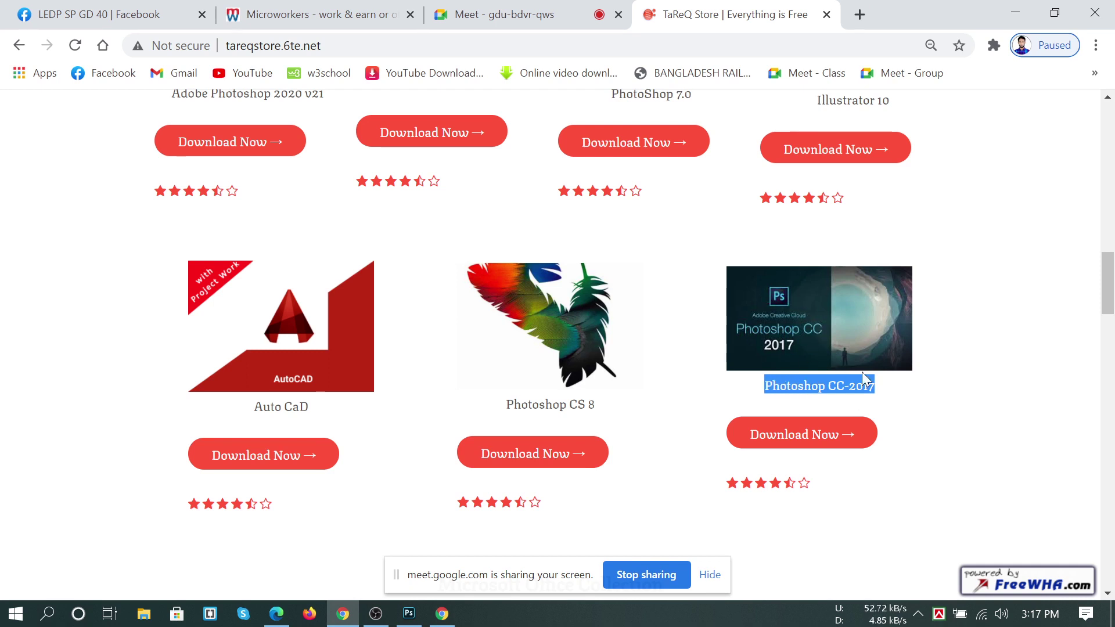
pyautogui.scroll(-1, 1111, 284)
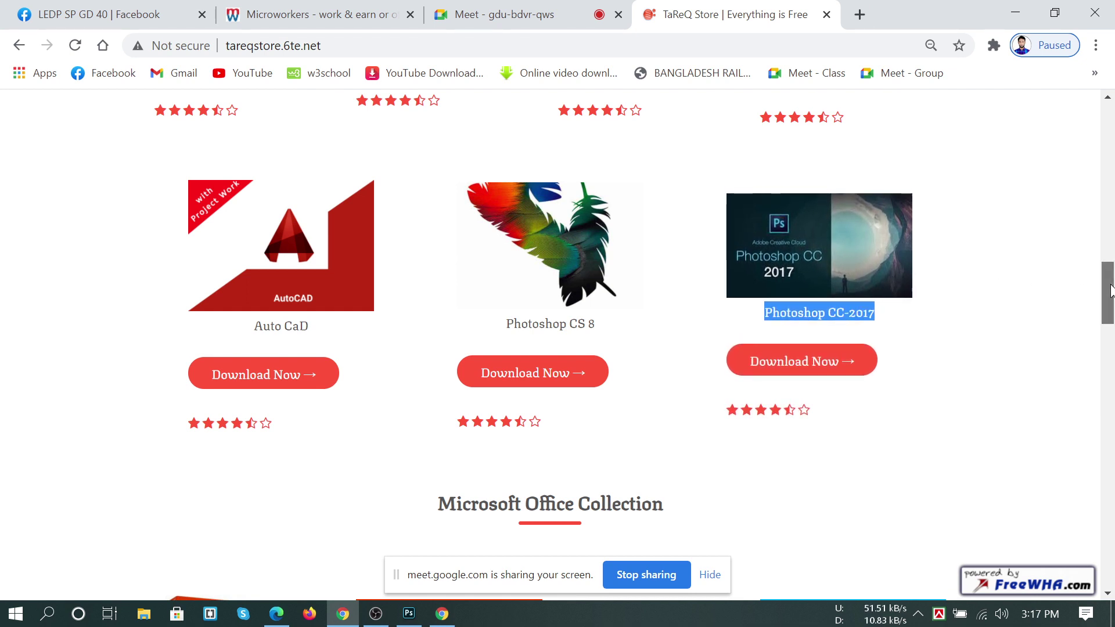
pyautogui.scroll(1, 1110, 290)
pyautogui.click(951, 387)
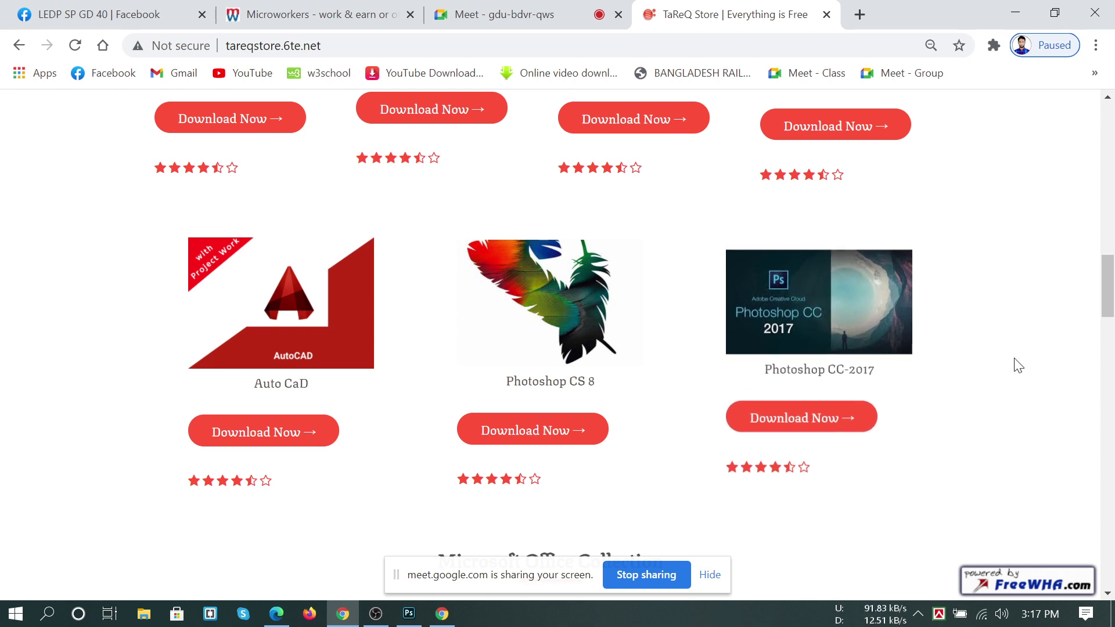
# Browse the rest of the page down past the YouTube channel section and return to the Microsoft Office Collection downloads
pyautogui.moveTo(1112, 288); pyautogui.dragTo(1111, 299)
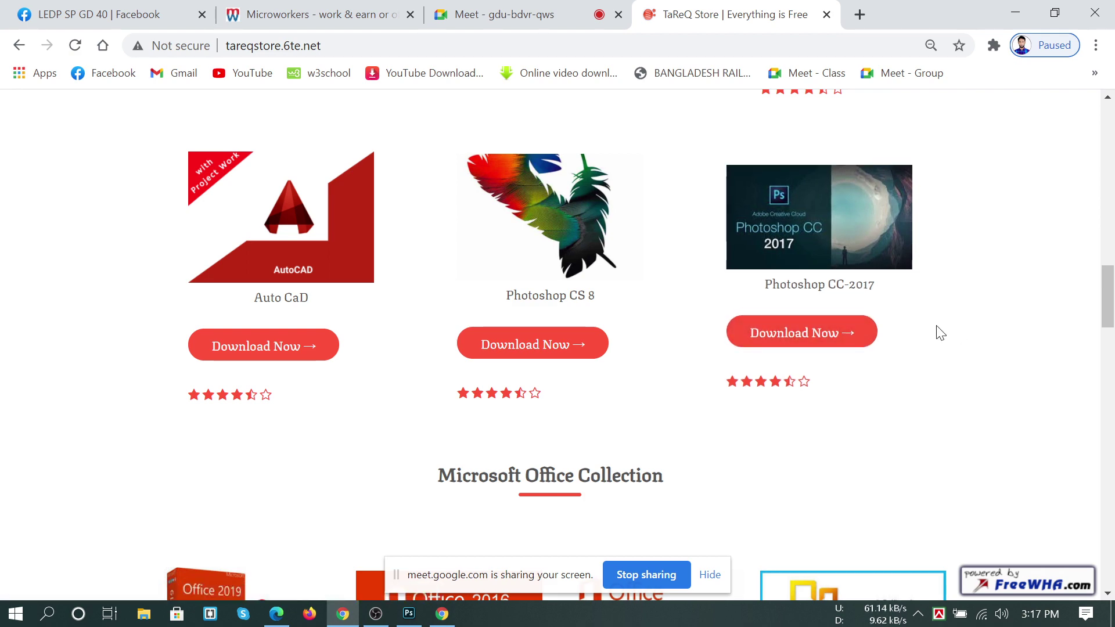
pyautogui.scroll(-15, 941, 332)
pyautogui.scroll(-10, 940, 333)
pyautogui.scroll(10, 940, 332)
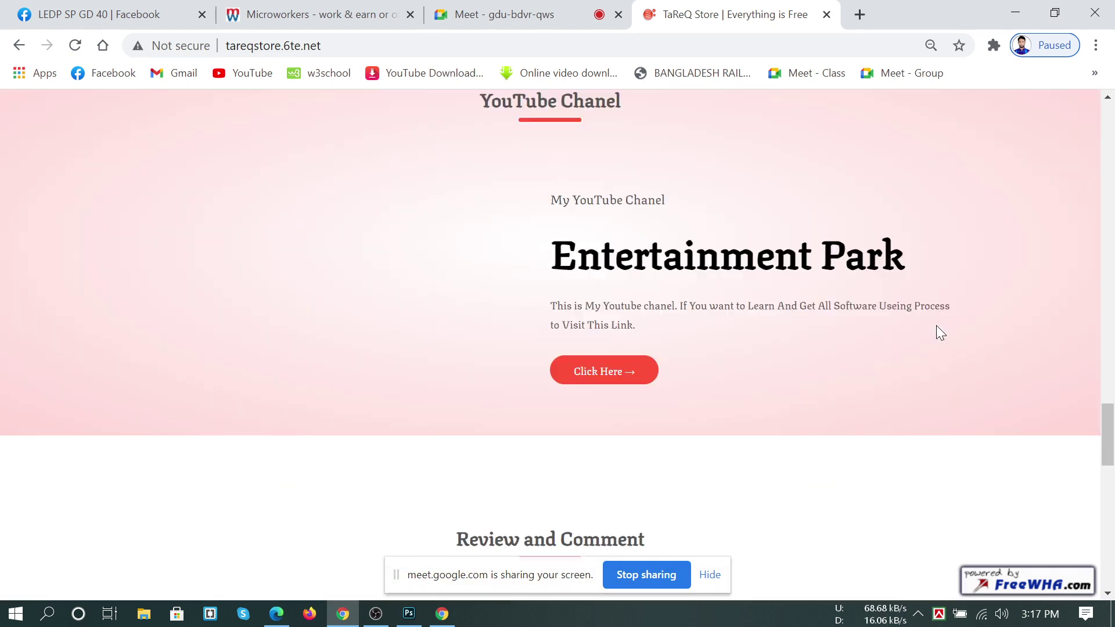
pyautogui.scroll(7, 941, 332)
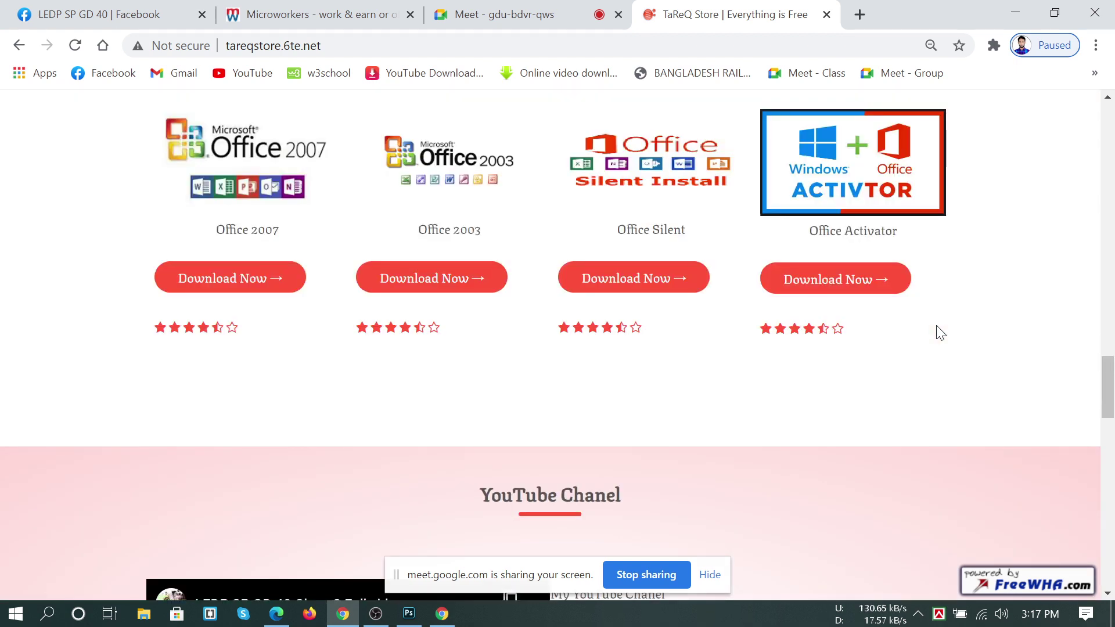
pyautogui.scroll(5, 941, 332)
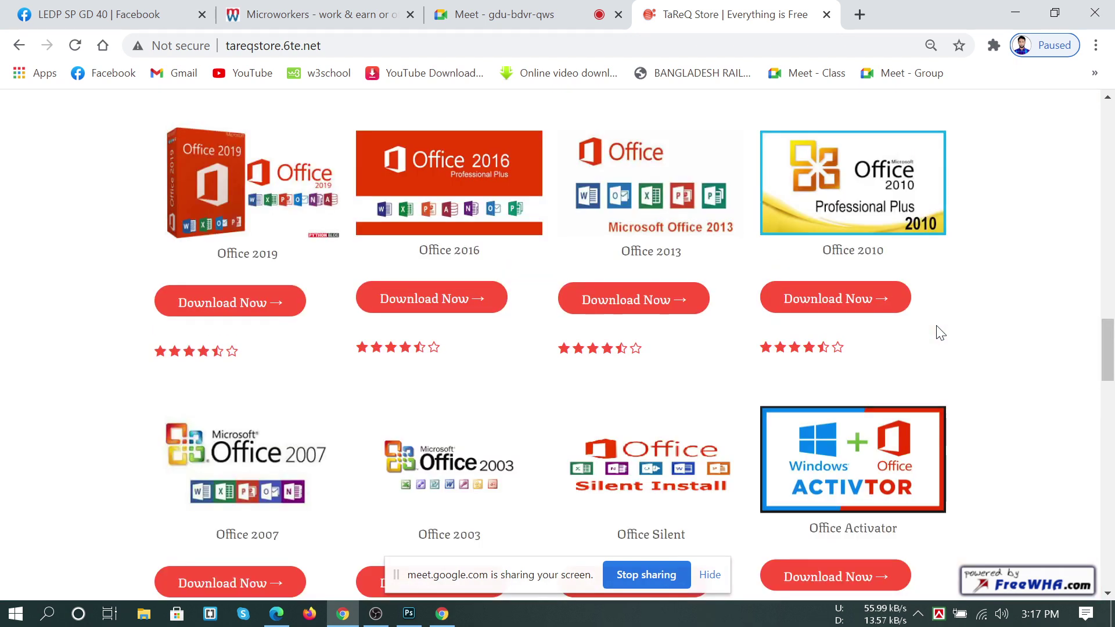
# Copy the TaReQ Store site address and post it in the chat of the Google Meet call
pyautogui.scroll(6, 941, 332)
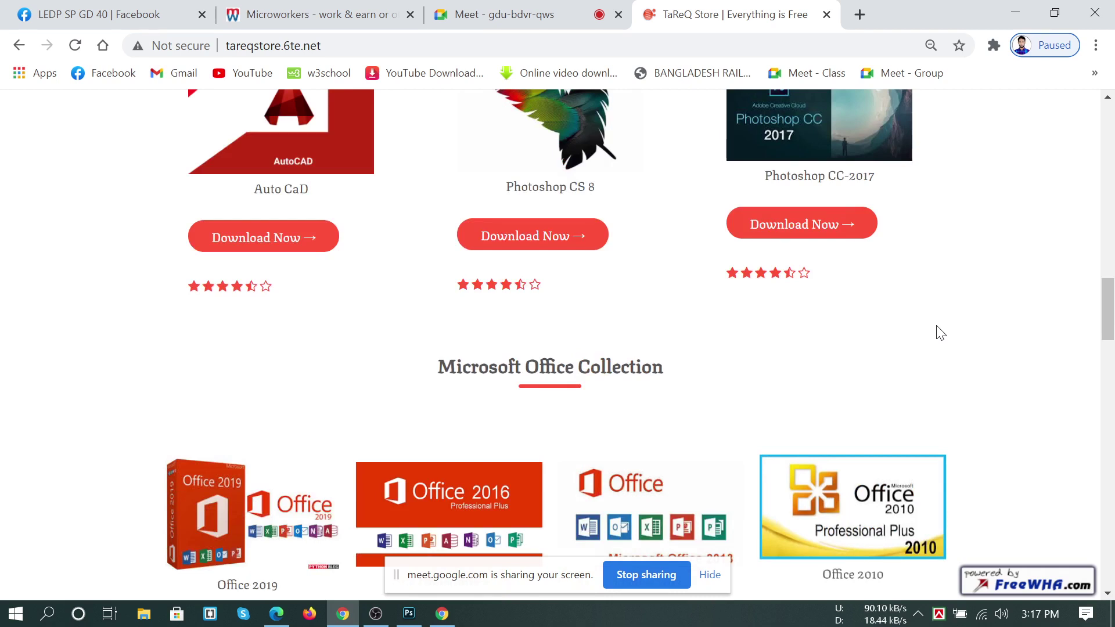
pyautogui.scroll(4, 941, 333)
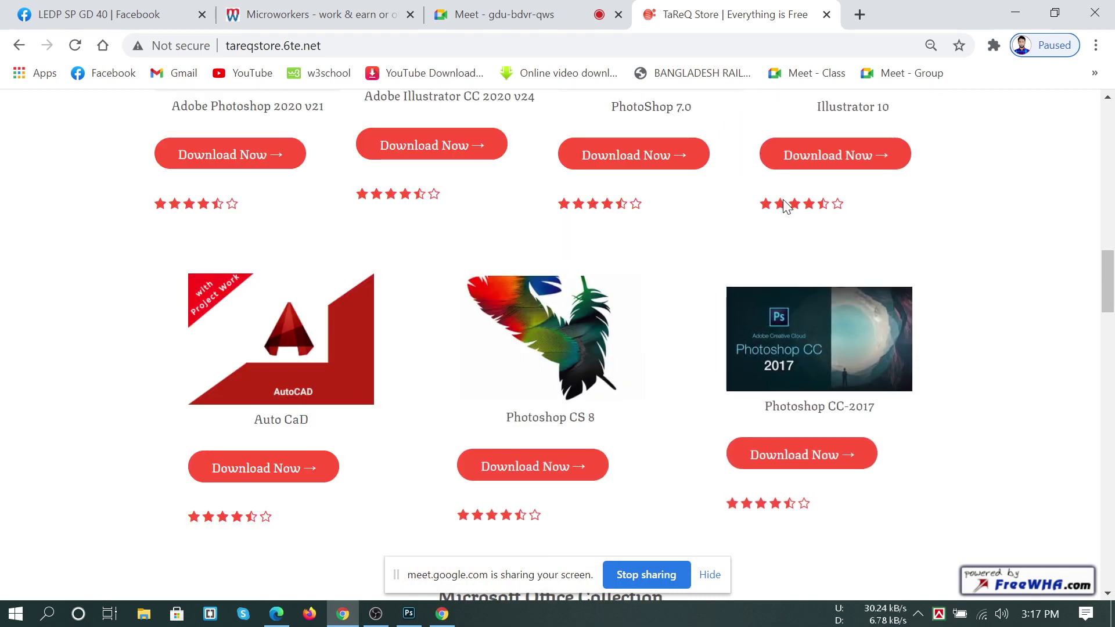
pyautogui.click(273, 46)
pyautogui.hotkey('ctrl', 'c')
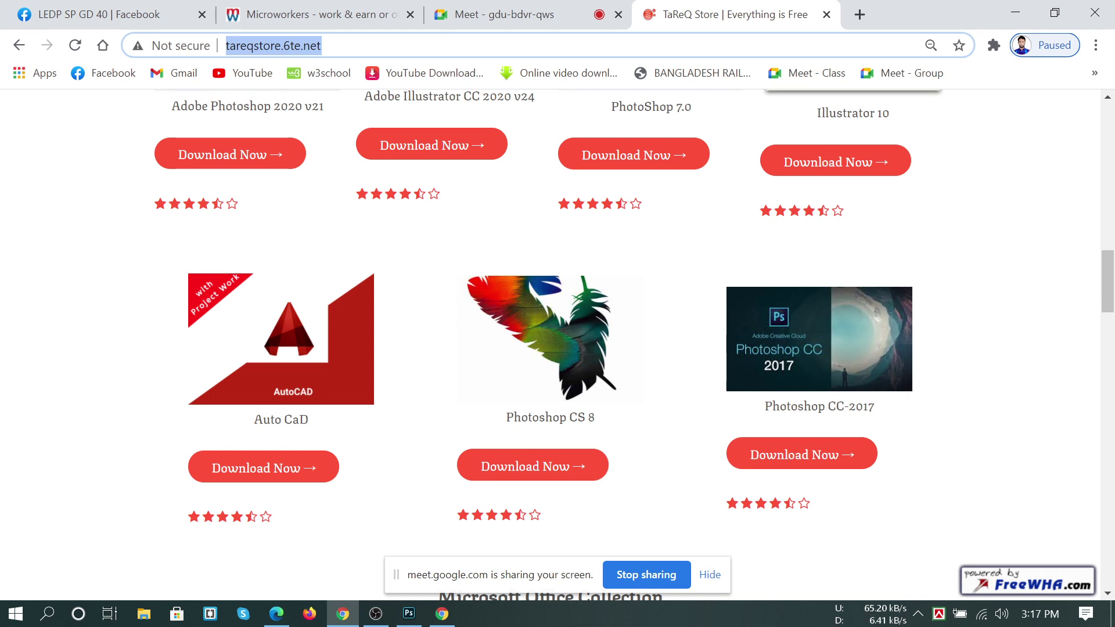
pyautogui.click(481, 15)
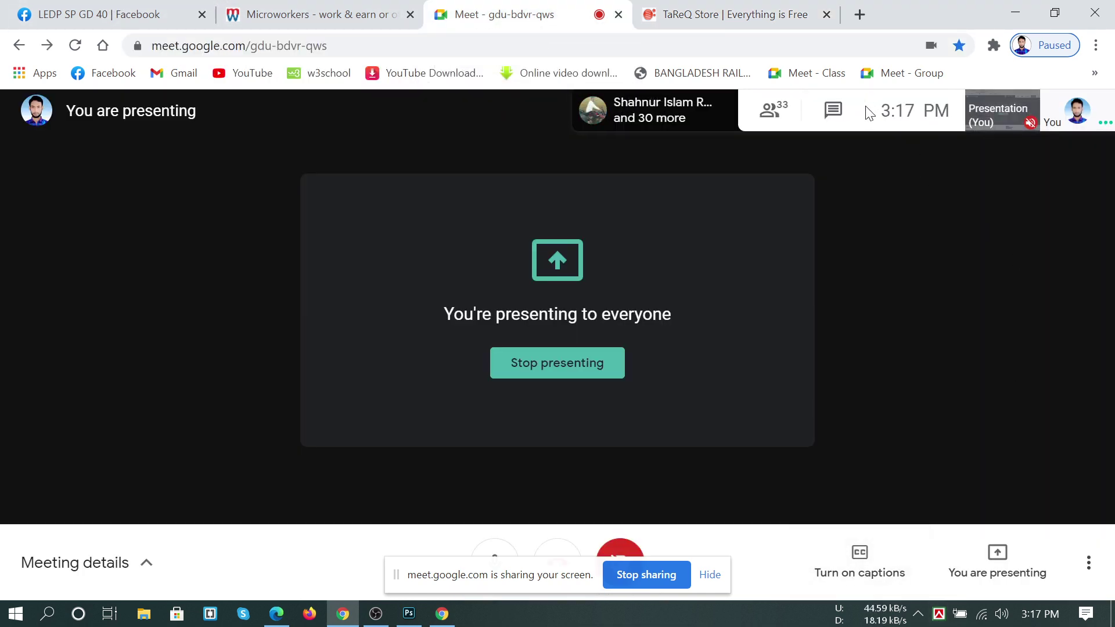
pyautogui.click(840, 115)
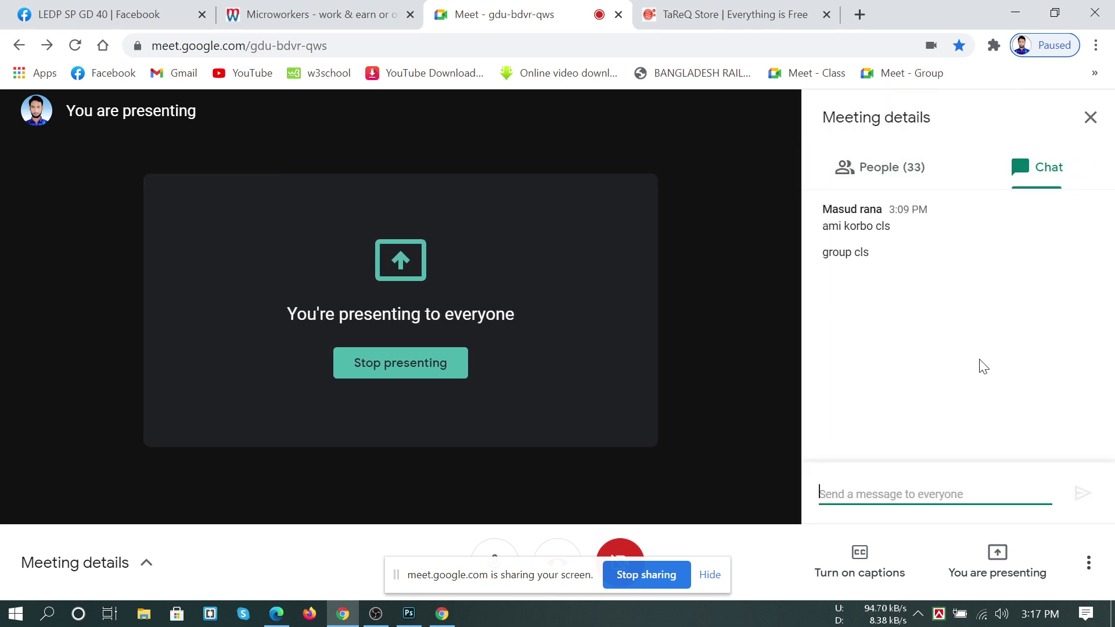
pyautogui.hotkey('ctrl', 'v')
pyautogui.press('Return')
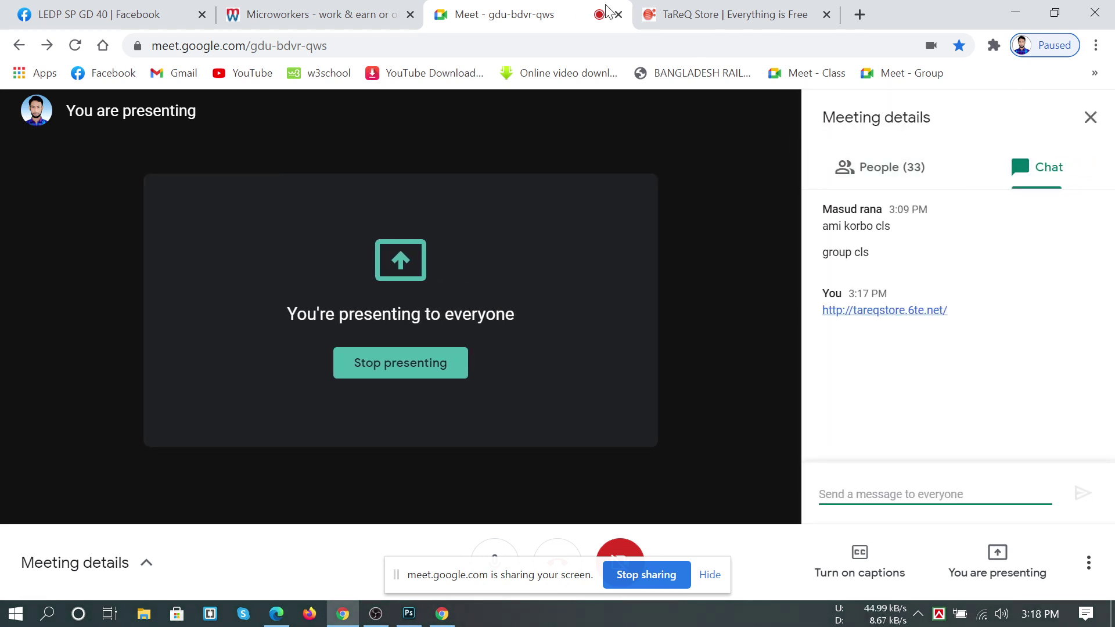
# Return to the TaReQ Store page, highlight the title of the PhotoShop 7.0 download and clear the highlight
pyautogui.click(637, 13)
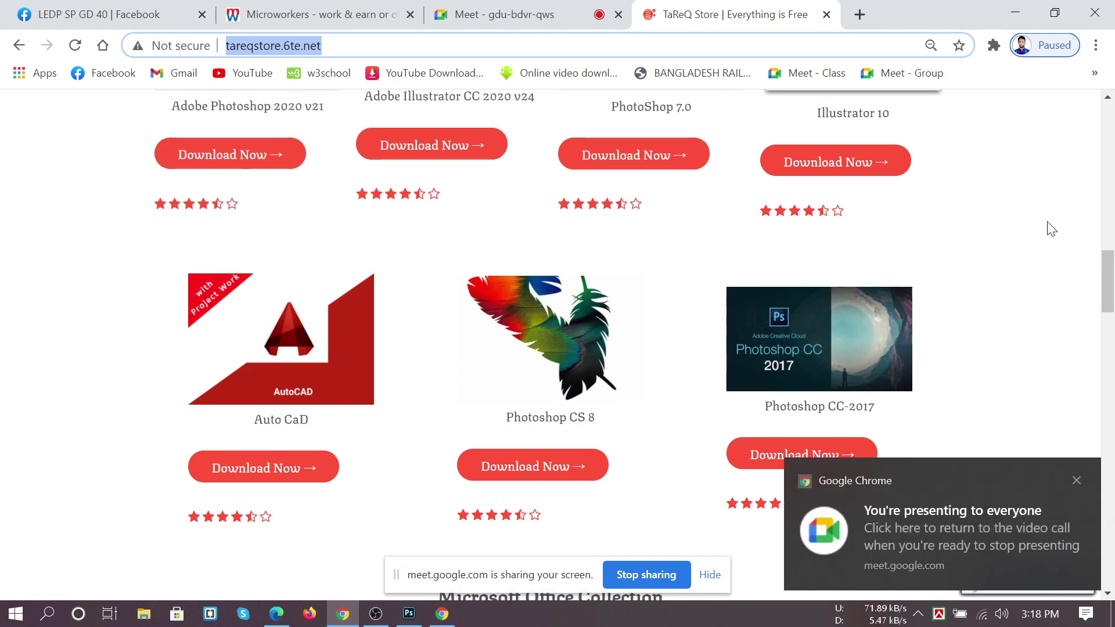
pyautogui.click(1109, 99)
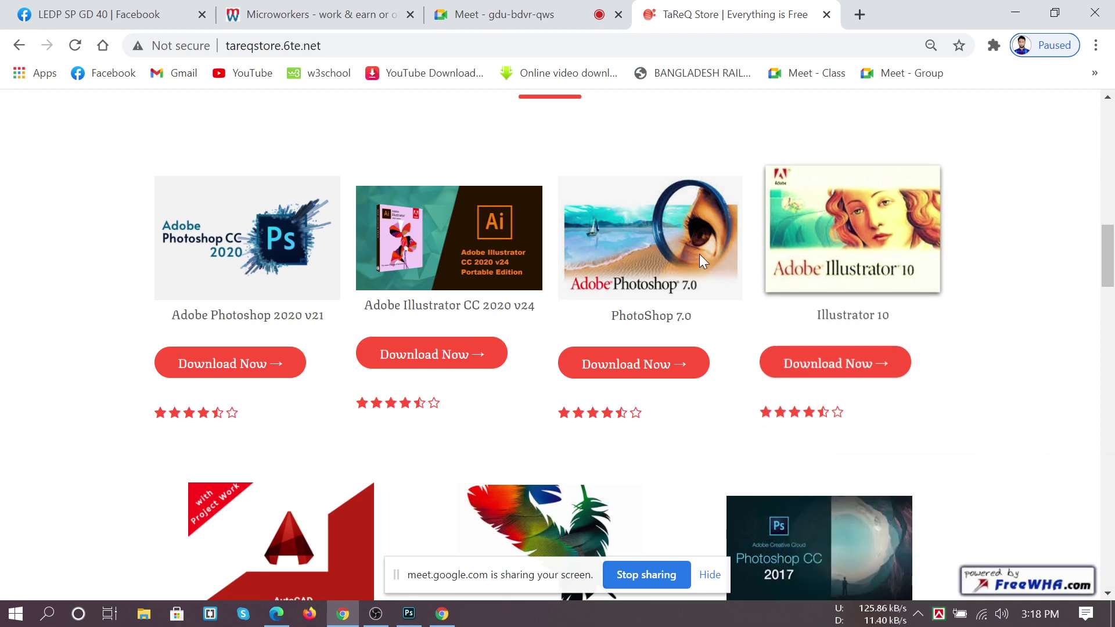
pyautogui.moveTo(611, 307); pyautogui.dragTo(700, 319)
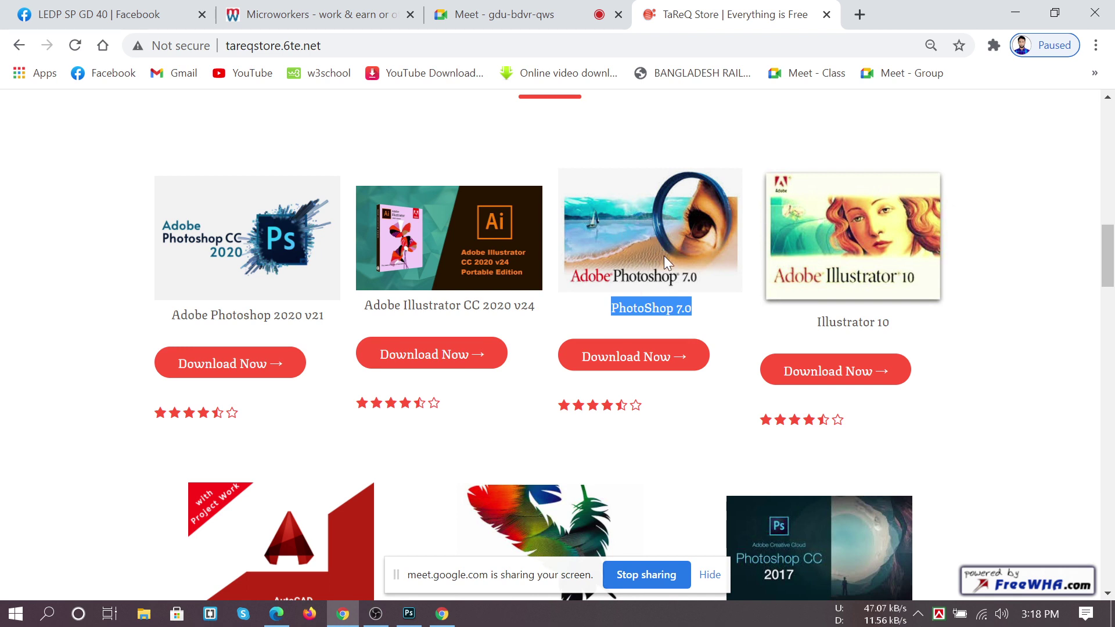
pyautogui.click(703, 322)
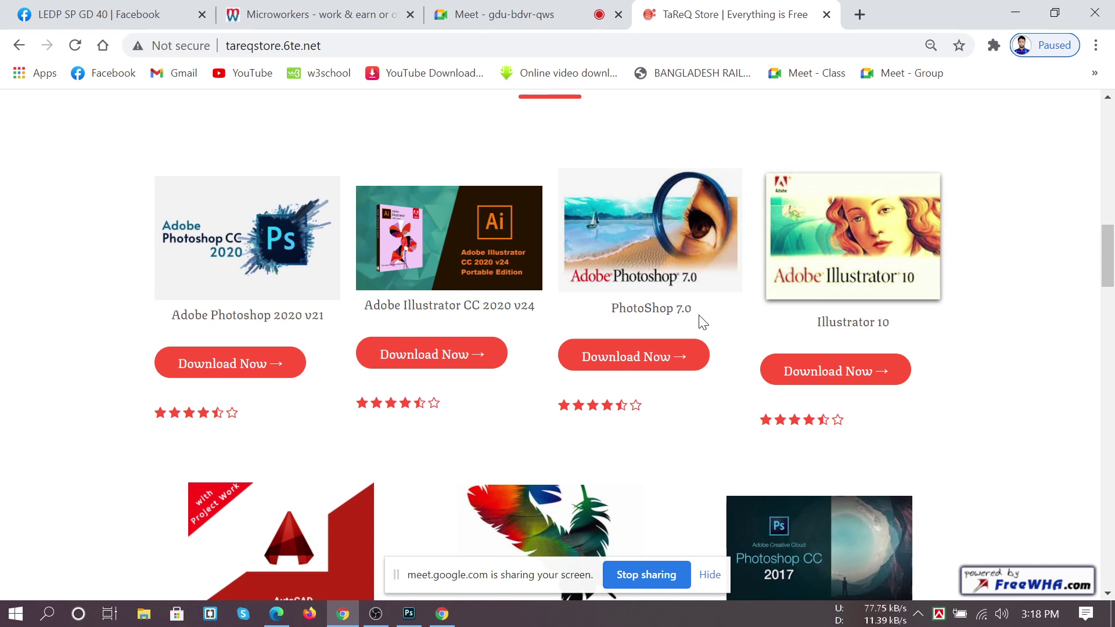
# Look through the Microsoft Office Collection downloads and go back up to the Windows and Photoshop collections
pyautogui.scroll(-6, 703, 322)
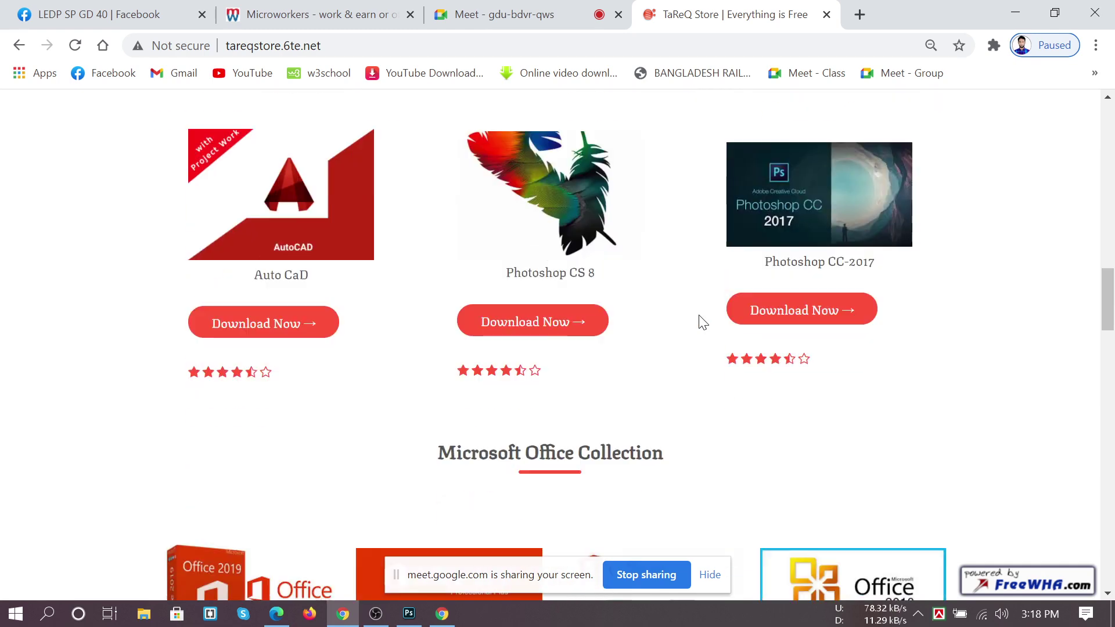
pyautogui.scroll(-6, 703, 323)
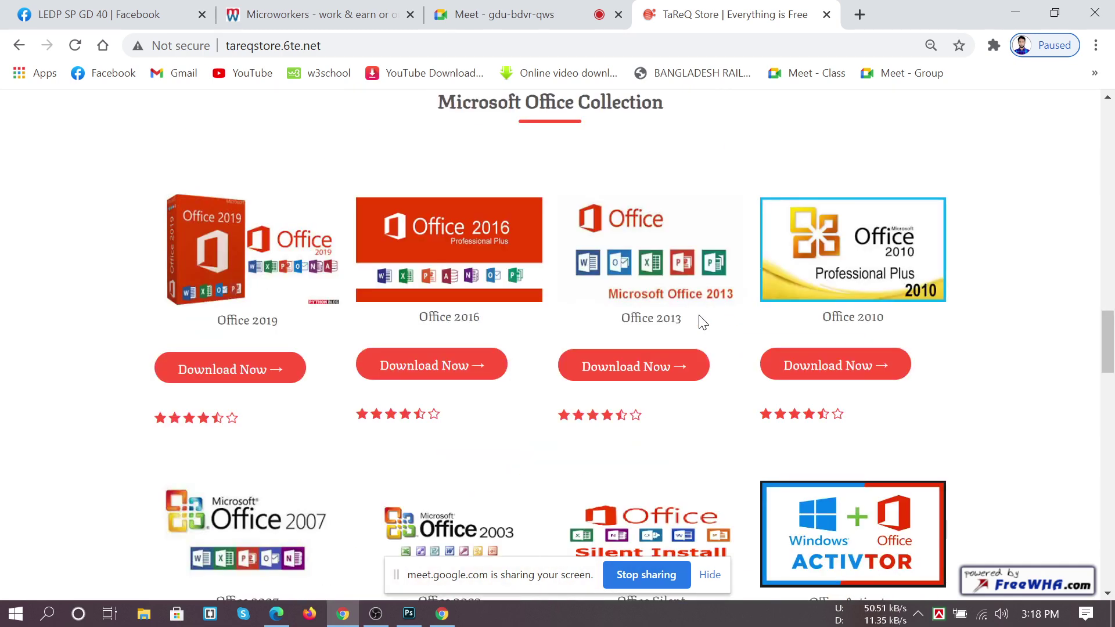
pyautogui.scroll(-4, 703, 323)
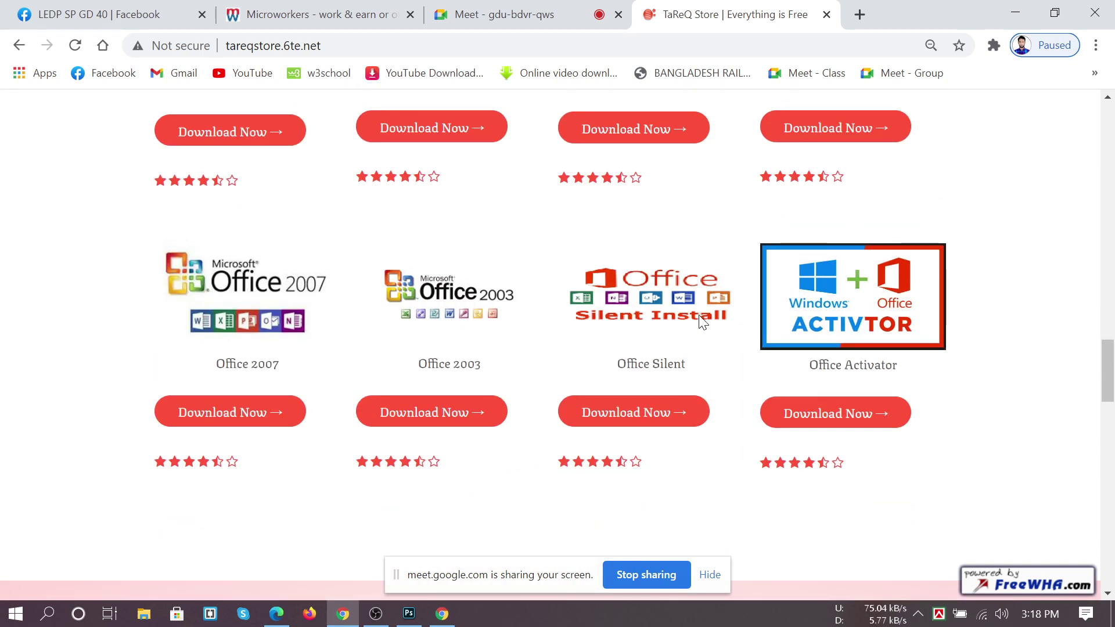
pyautogui.scroll(20, 702, 321)
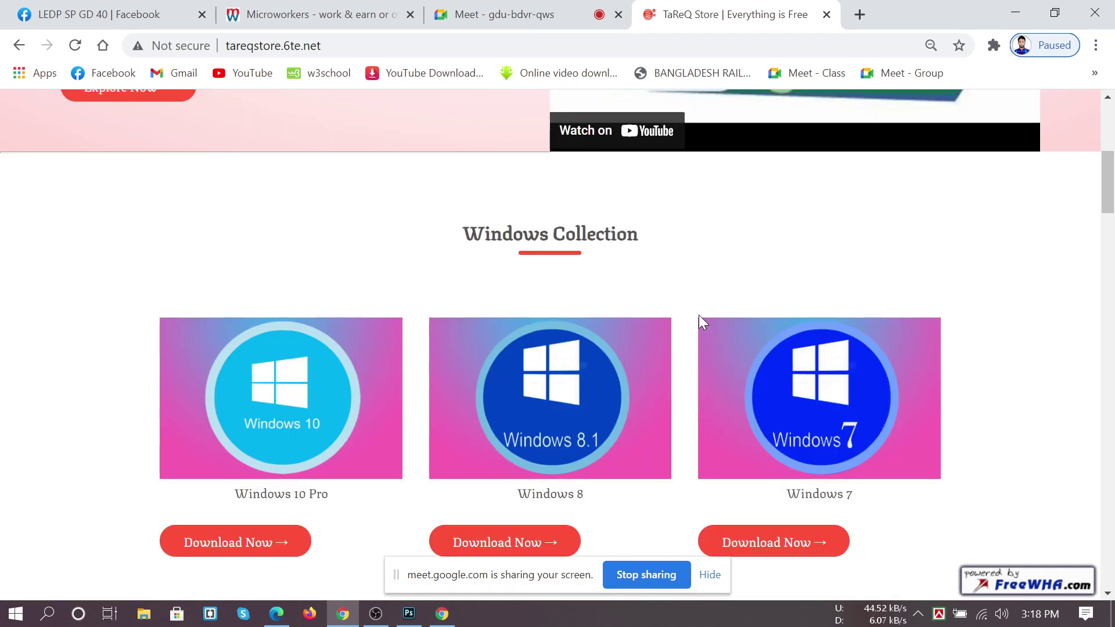
pyautogui.scroll(-2, 444, 273)
pyautogui.scroll(-3, 1069, 314)
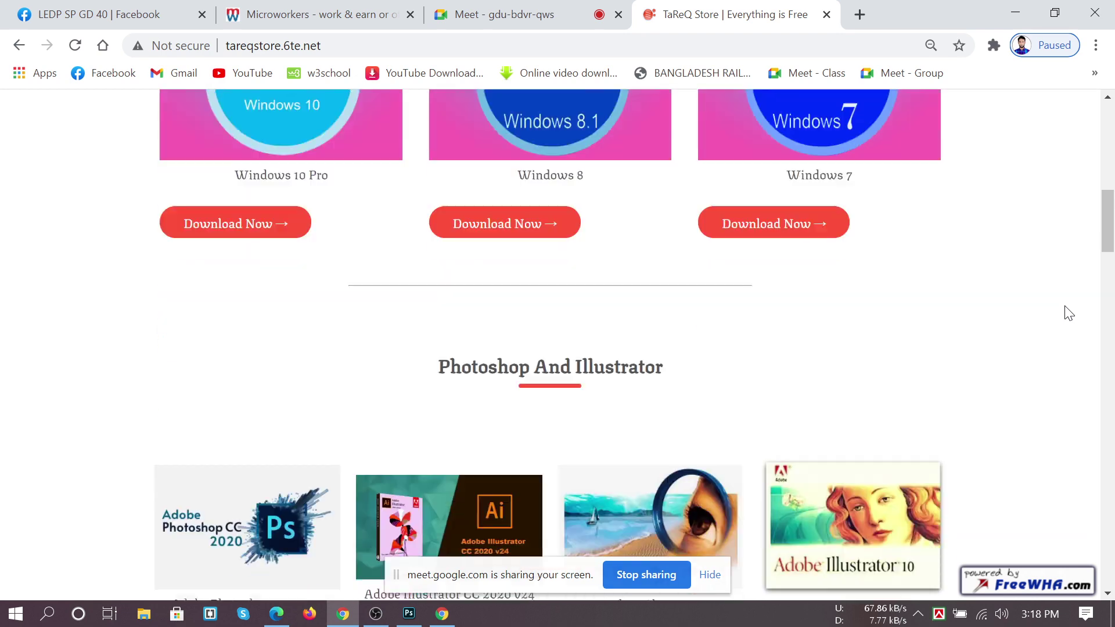
# Browse the store page down to the Our Brand of Partner section and its end, and return to the page header
pyautogui.scroll(-5, 1069, 314)
pyautogui.scroll(-8, 1069, 314)
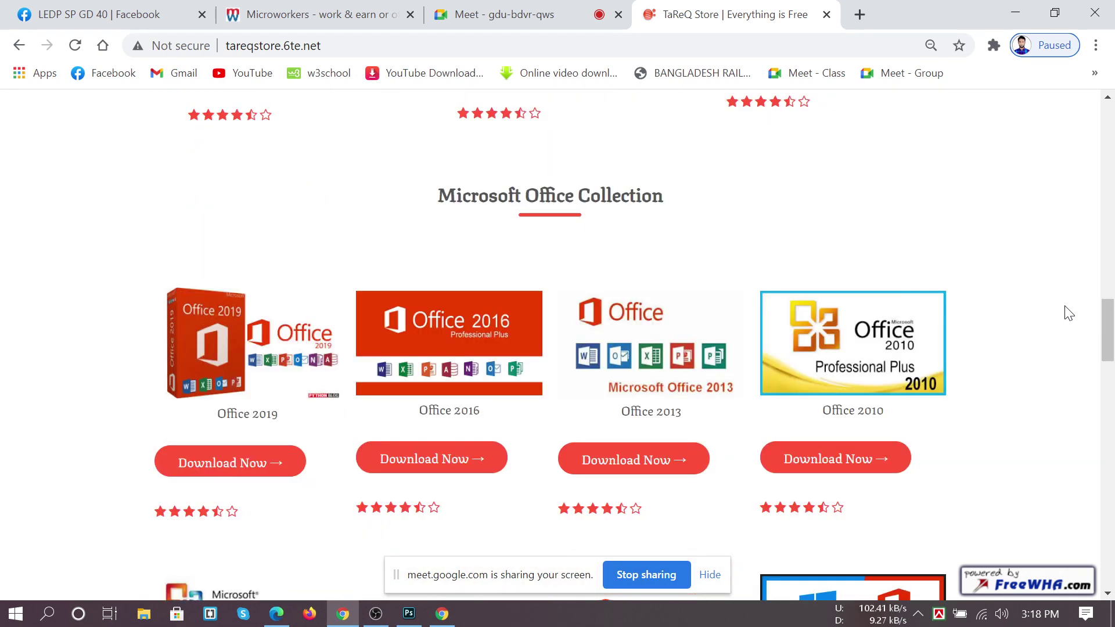
pyautogui.scroll(-1, 1068, 314)
pyautogui.scroll(-8, 1069, 314)
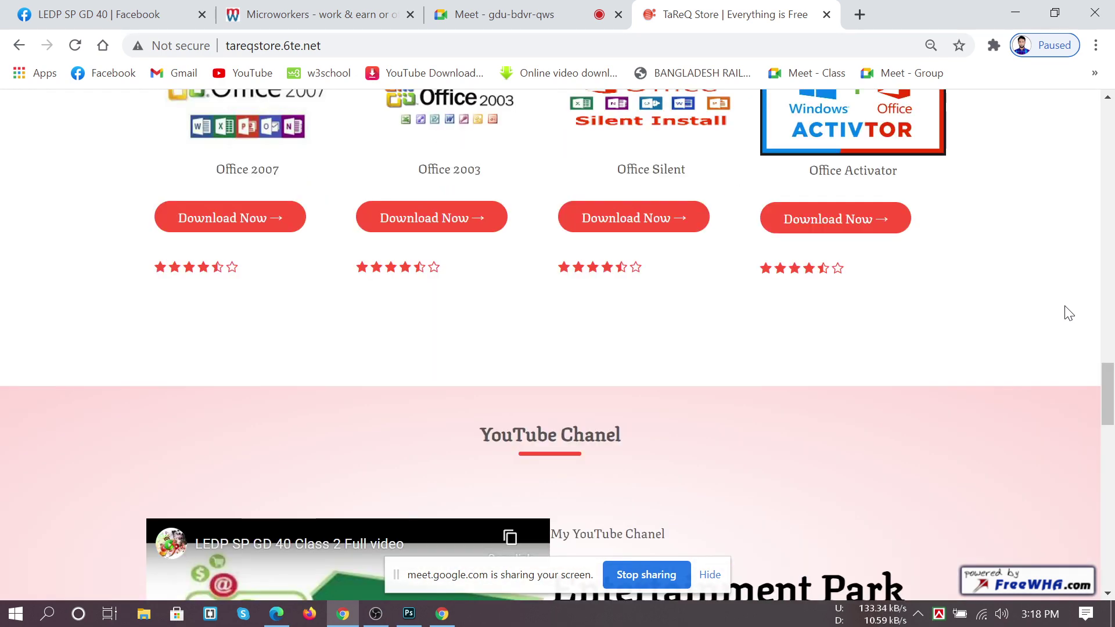
pyautogui.scroll(-15, 1069, 314)
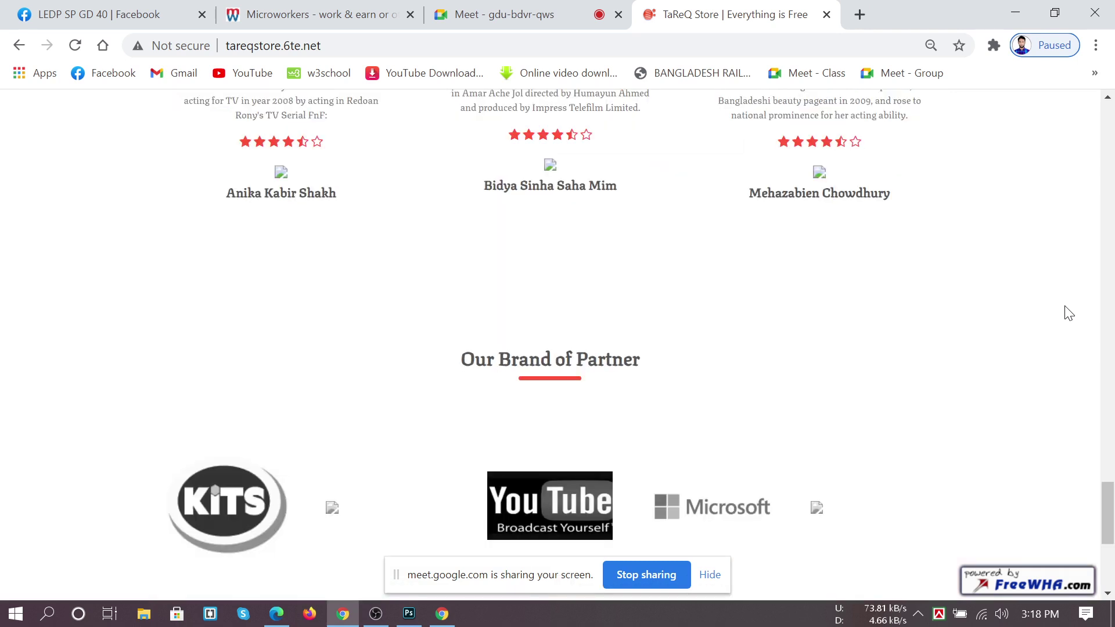
pyautogui.scroll(-6, 1069, 313)
pyautogui.scroll(5, 1065, 307)
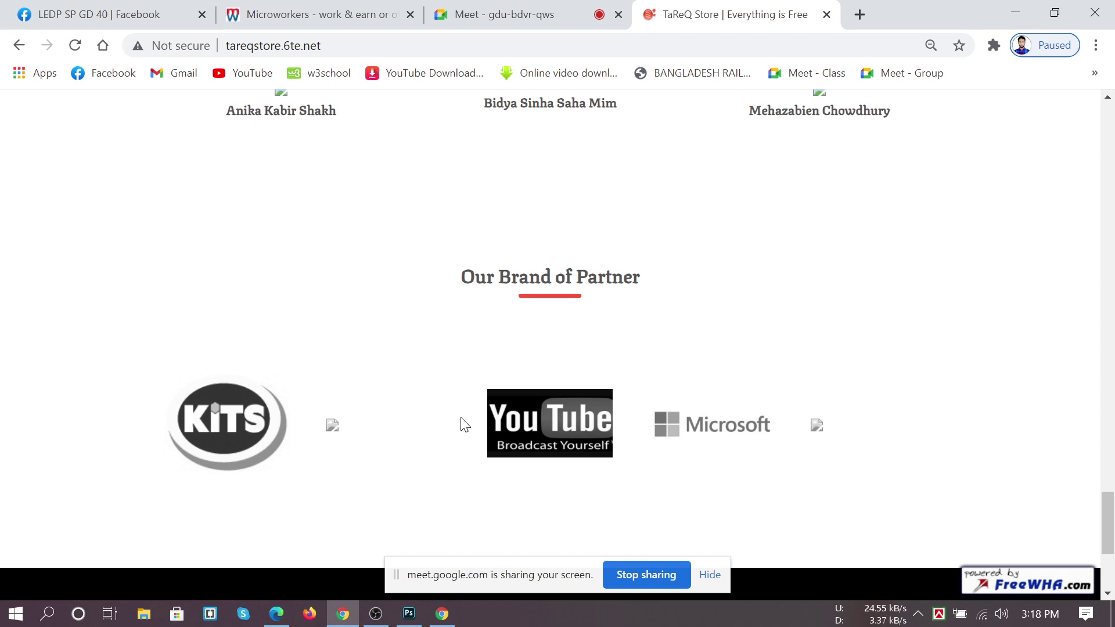
pyautogui.scroll(-5, 465, 424)
pyautogui.scroll(20, 464, 424)
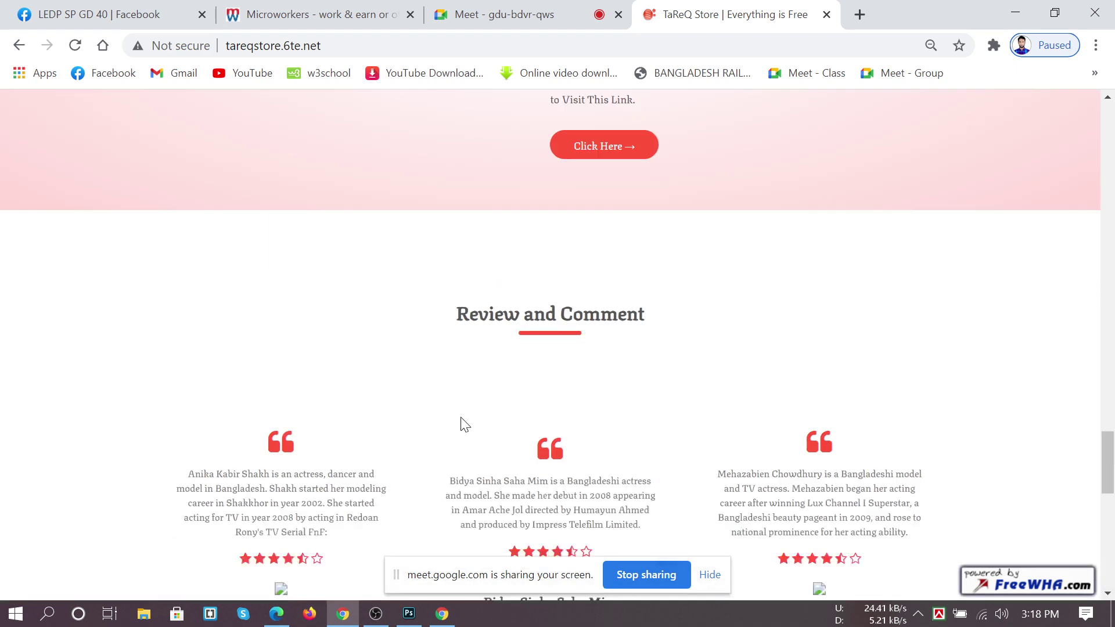
pyautogui.scroll(5, 462, 419)
pyautogui.scroll(20, 462, 418)
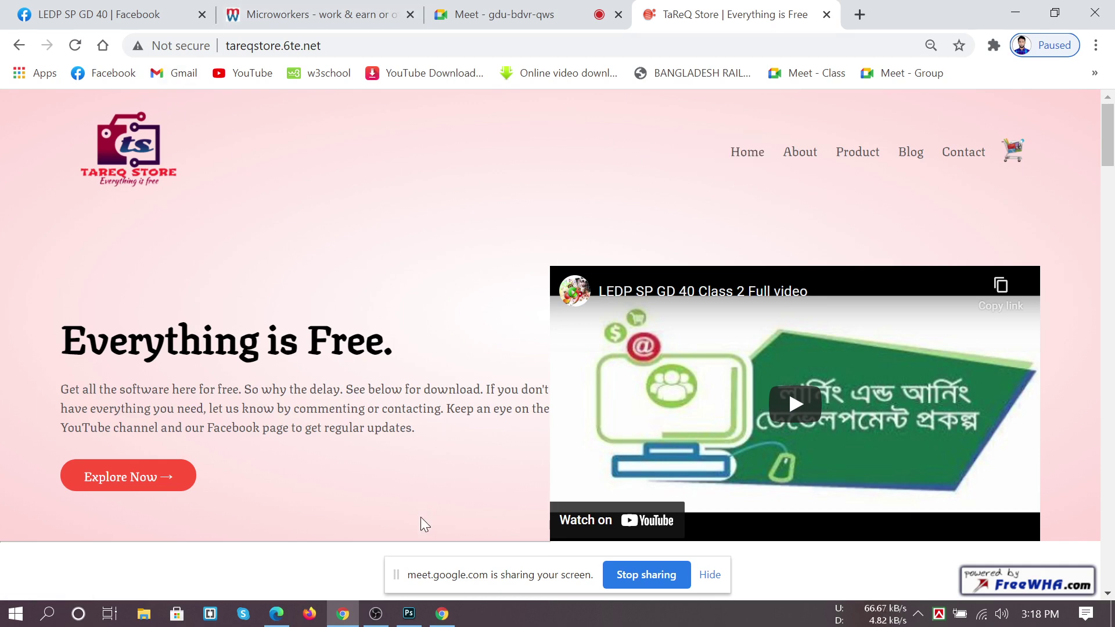
# Switch to Photoshop, hide the Meet screen-sharing bar and close the open documents tareq.jpeg and Untitled-1
pyautogui.click(409, 613)
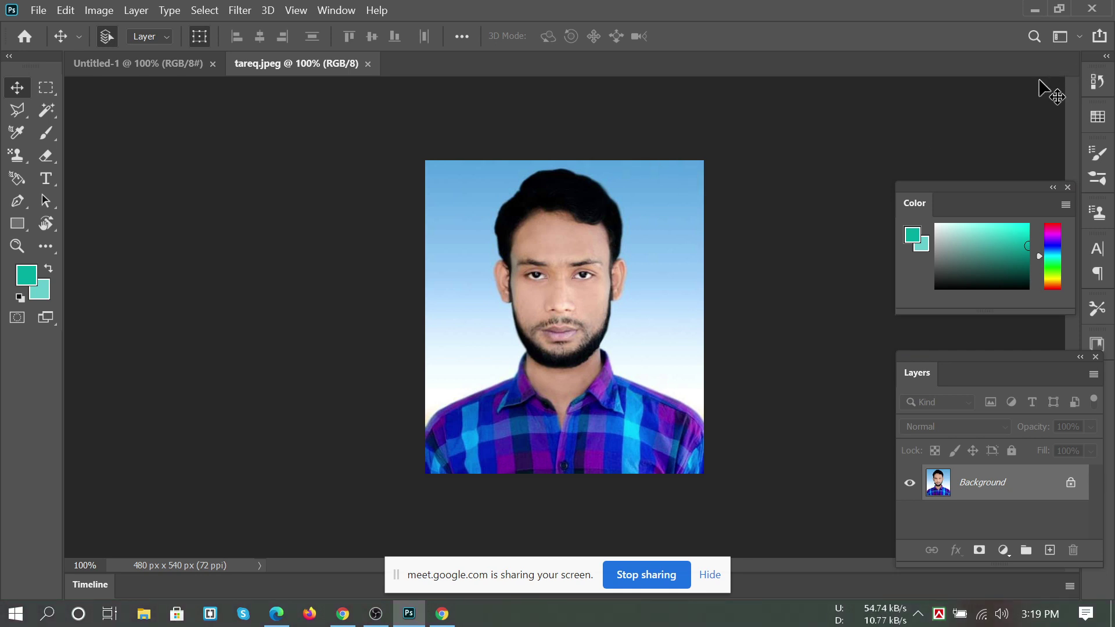
pyautogui.click(715, 582)
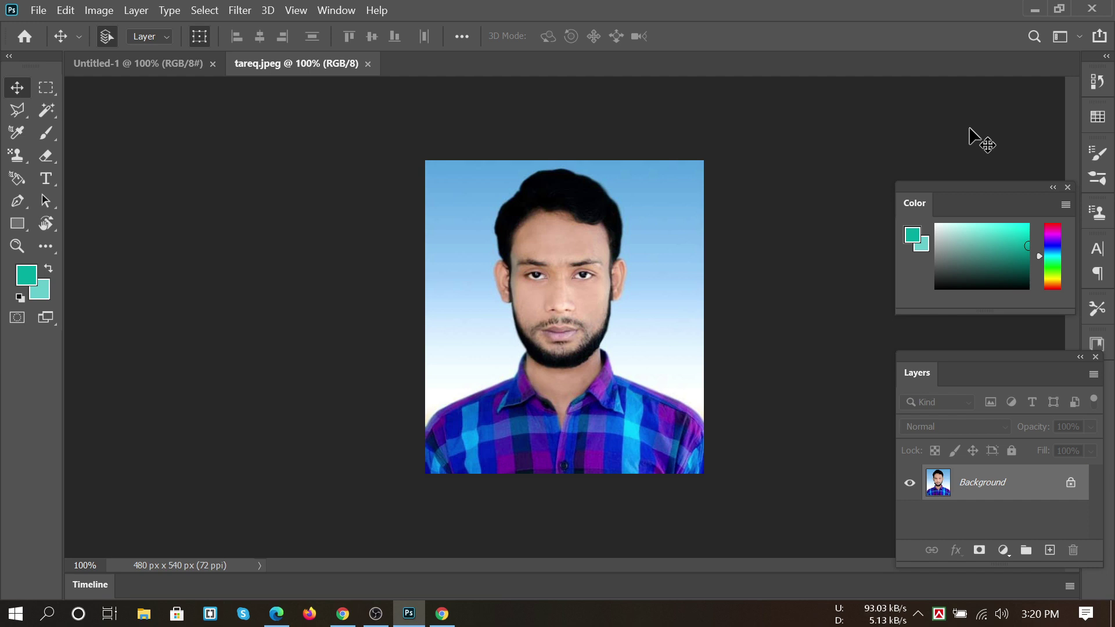
pyautogui.click(368, 63)
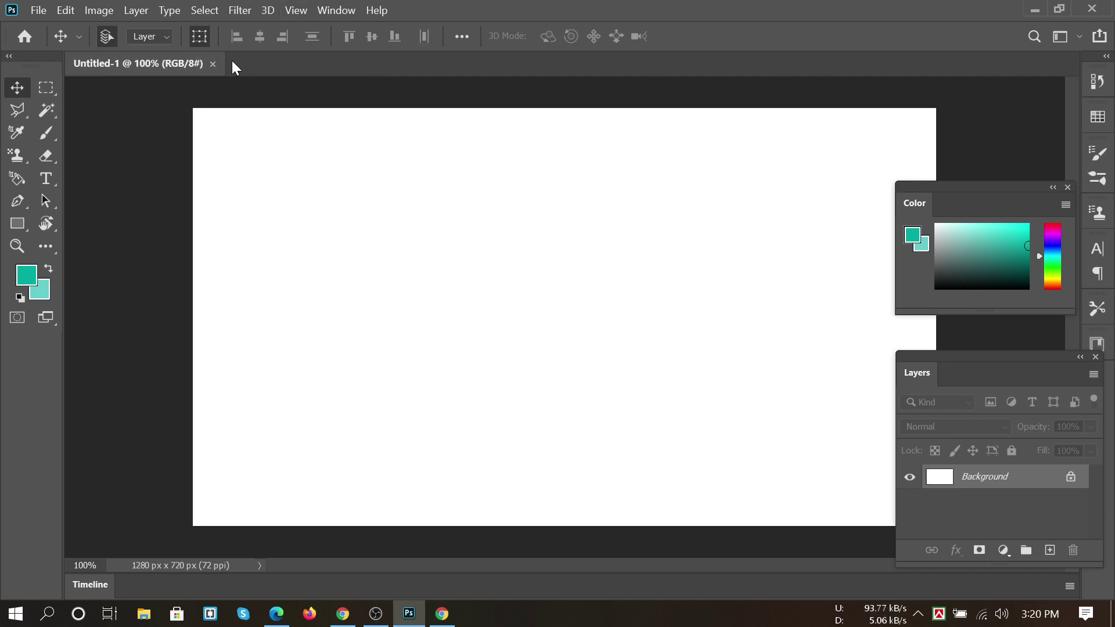
pyautogui.click(215, 64)
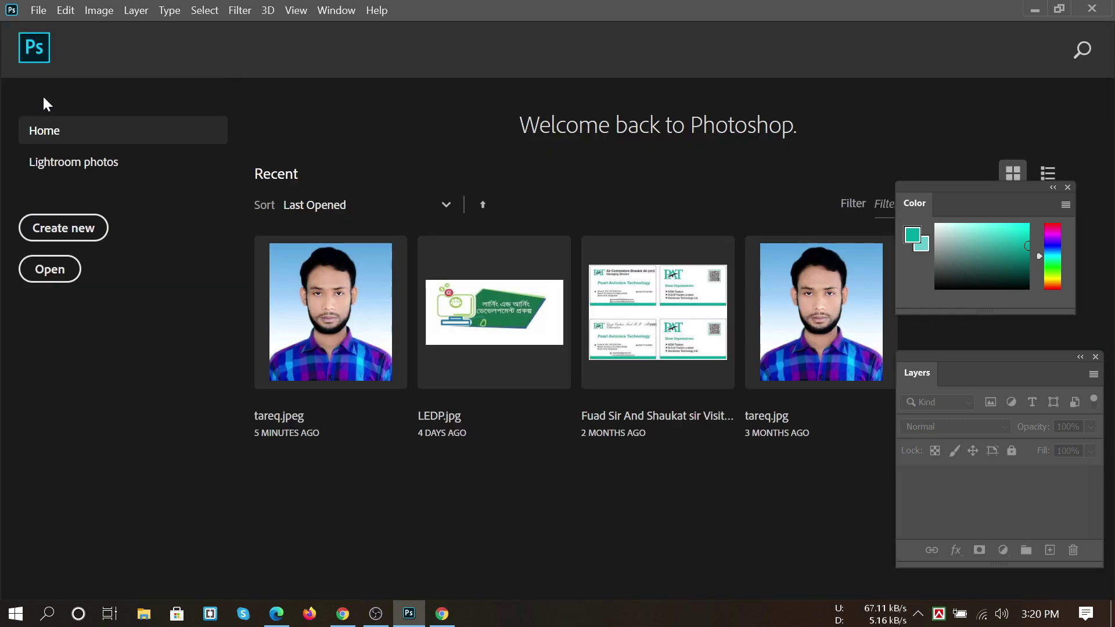
# Start a new document, select the 4 x 6 in Postcard preset and leave without creating it
pyautogui.click(36, 10)
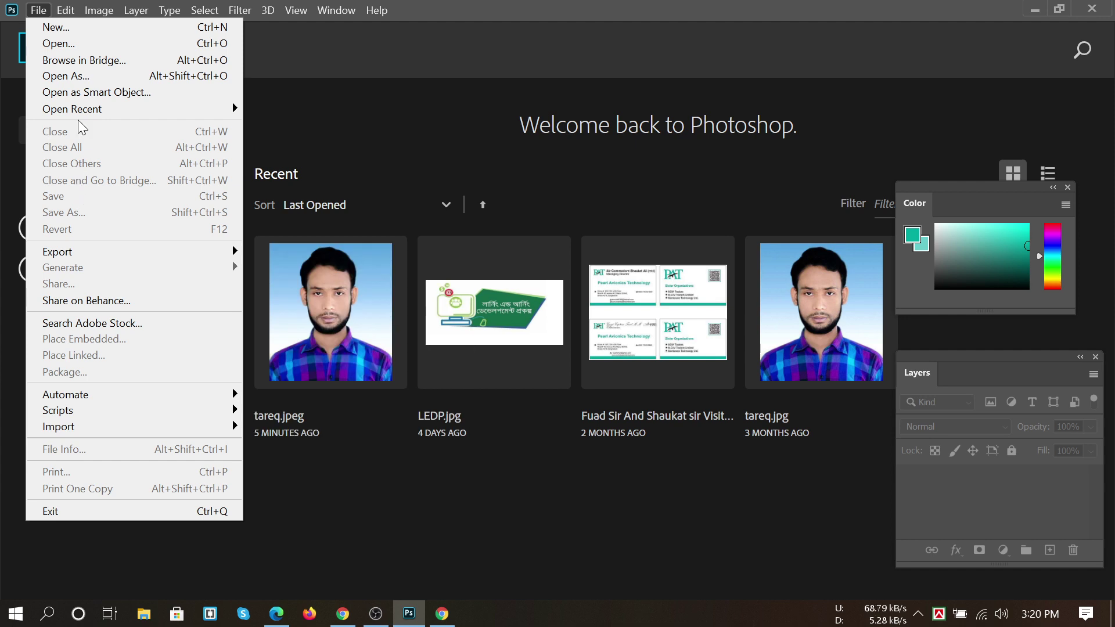
pyautogui.click(76, 28)
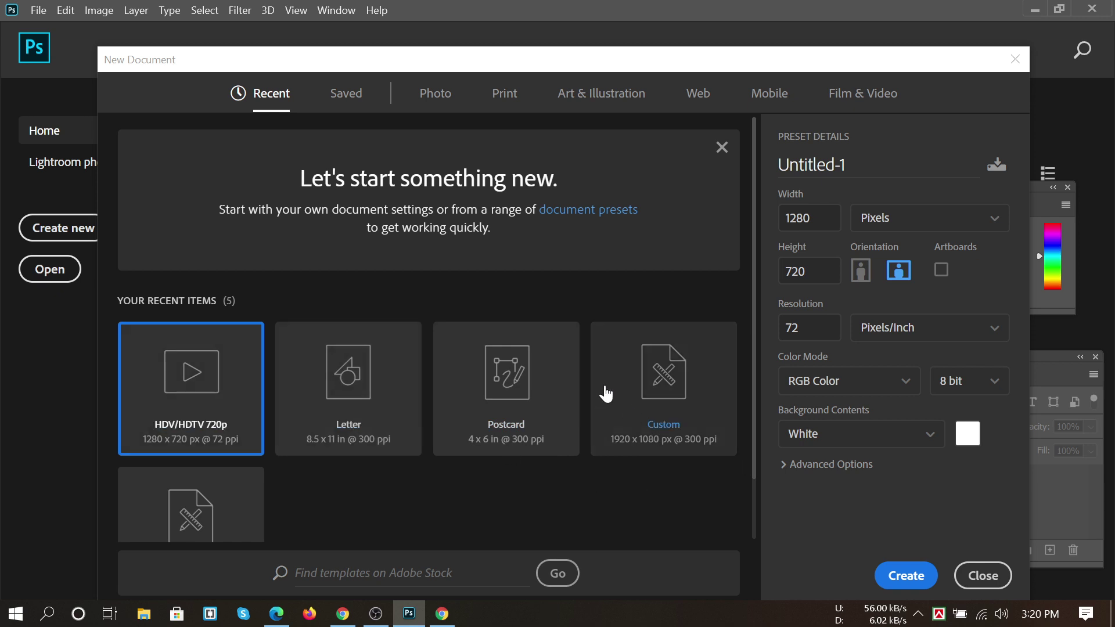
pyautogui.click(544, 393)
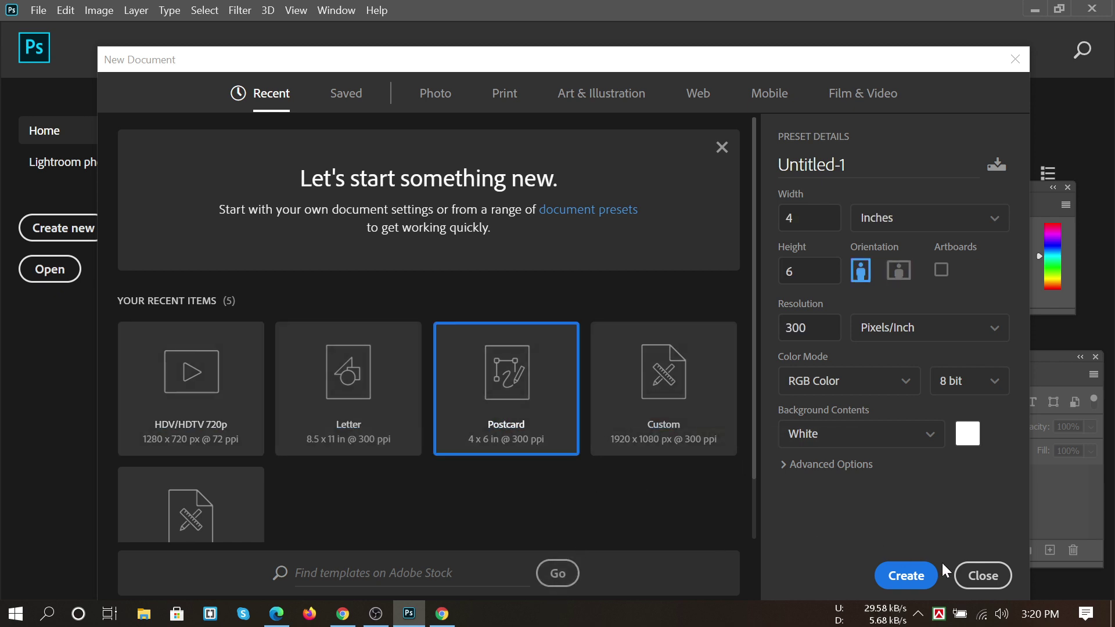
pyautogui.click(982, 575)
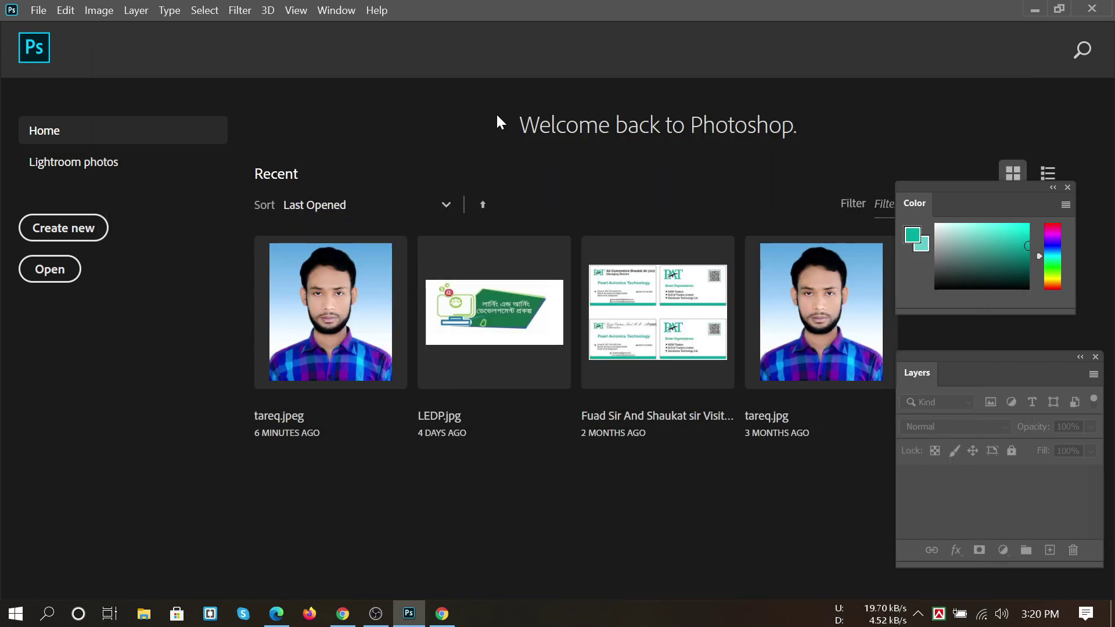
# Show the New Document settings again from the home screen, dismiss the introductory banner and leave without creating a document
pyautogui.click(80, 231)
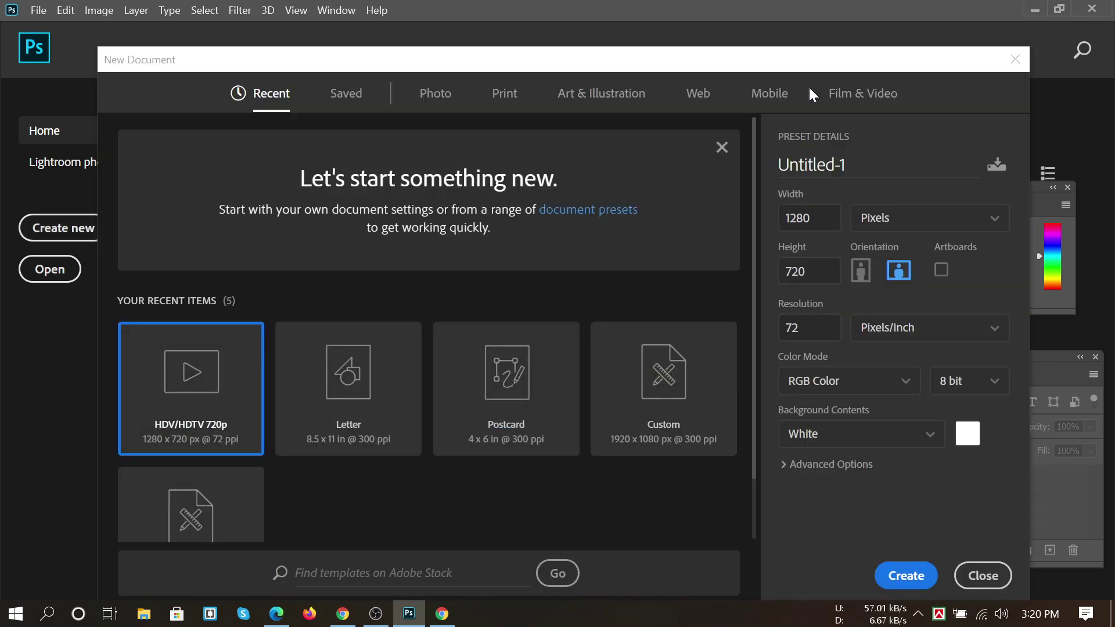
pyautogui.click(722, 146)
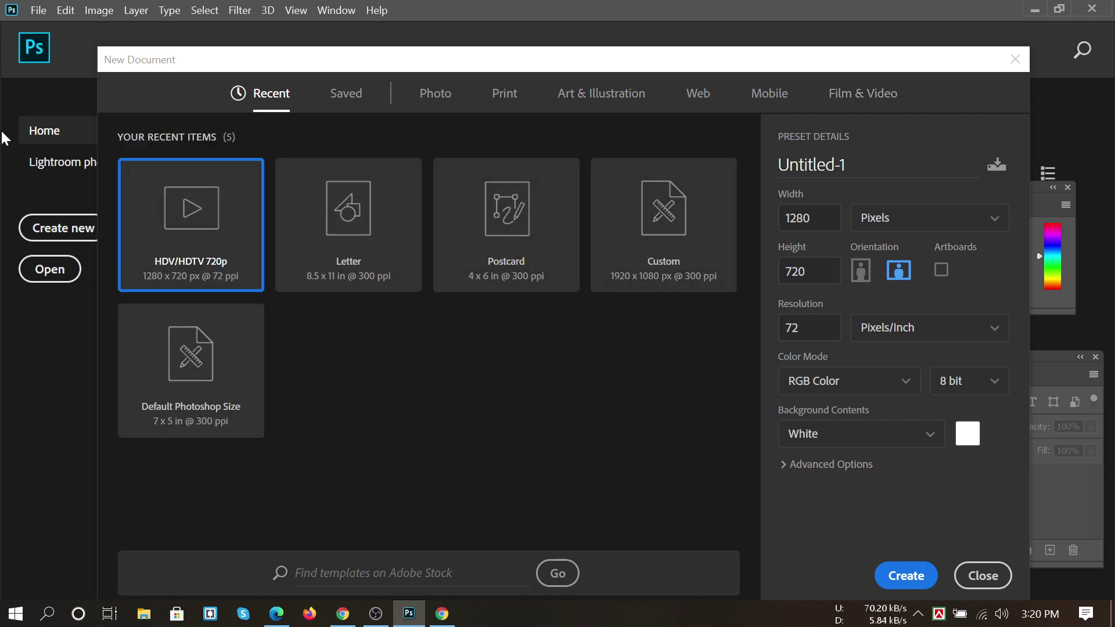
pyautogui.click(54, 273)
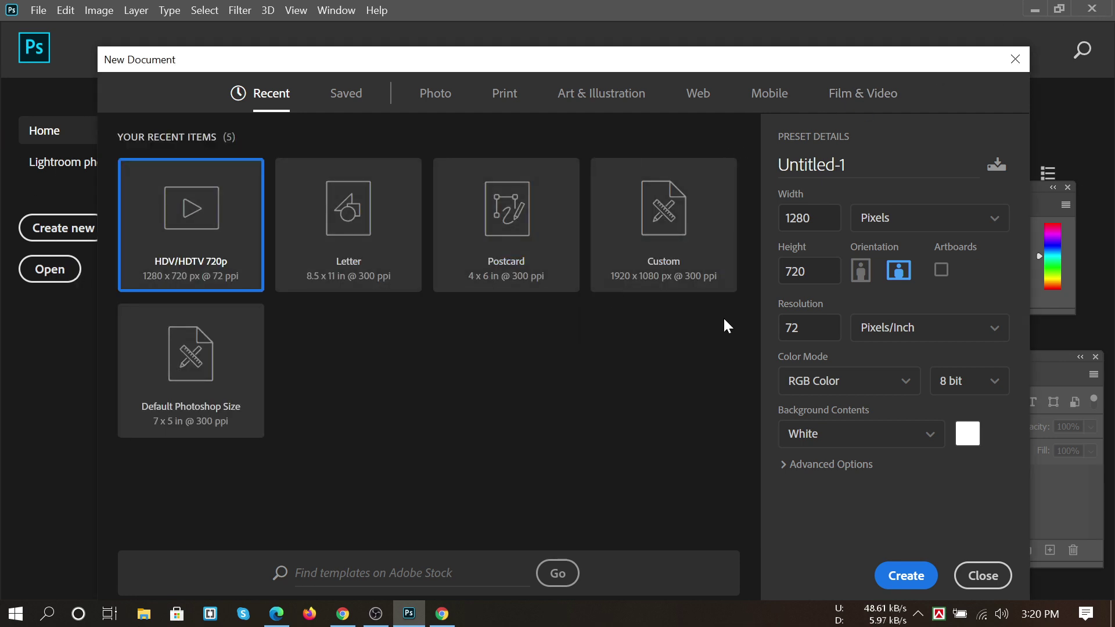
pyautogui.click(981, 577)
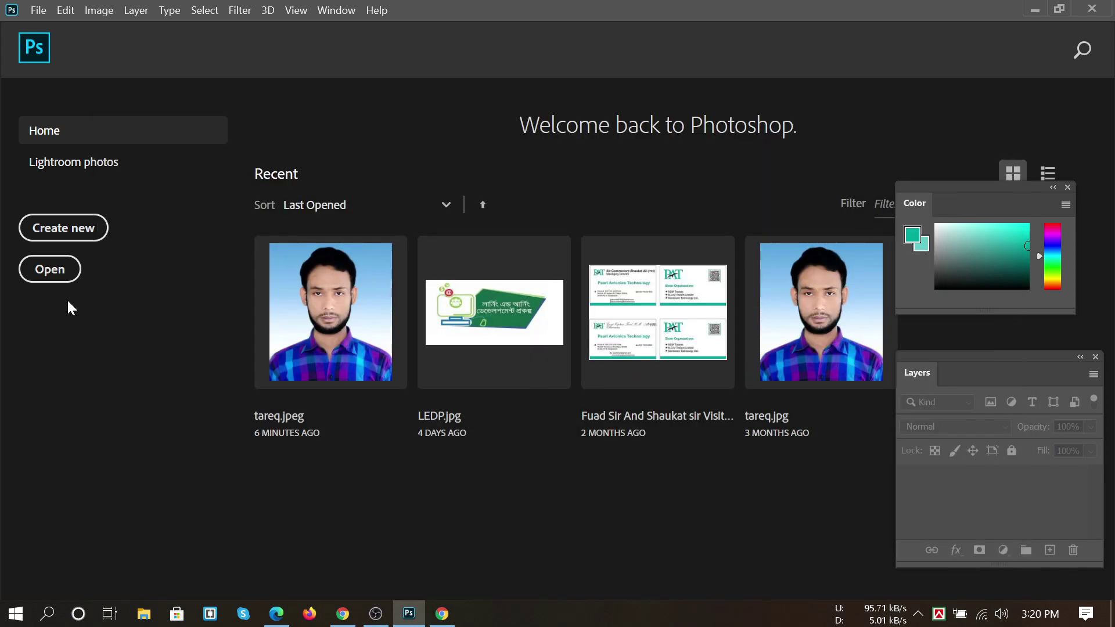
# Open the recent file tareq.jpeg and activate the Pattern Stamp tool
pyautogui.click(327, 309)
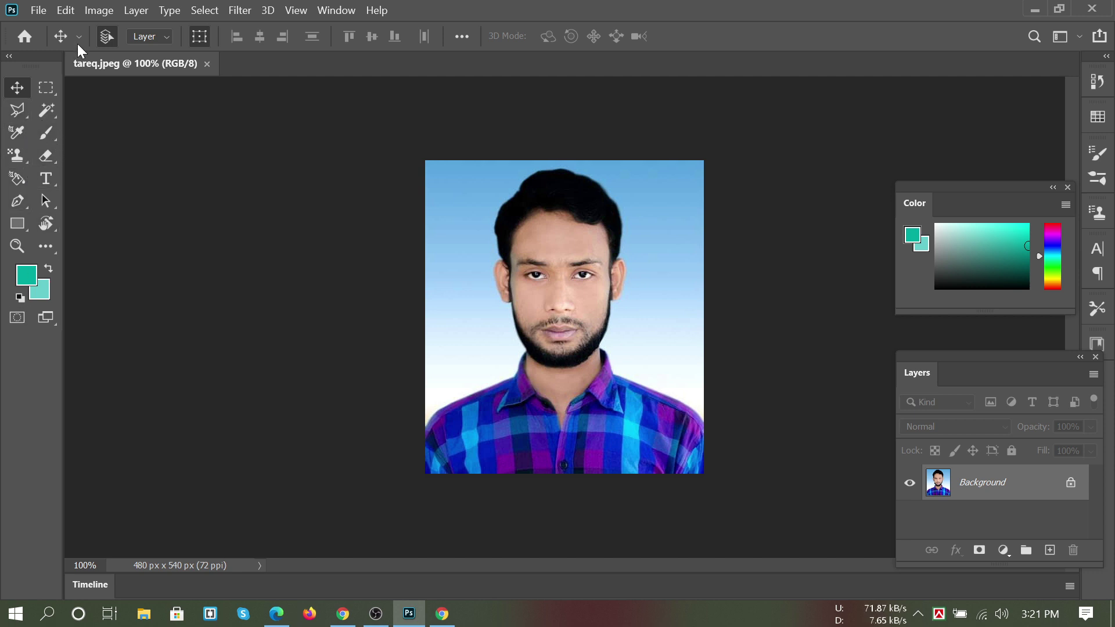
pyautogui.click(26, 163)
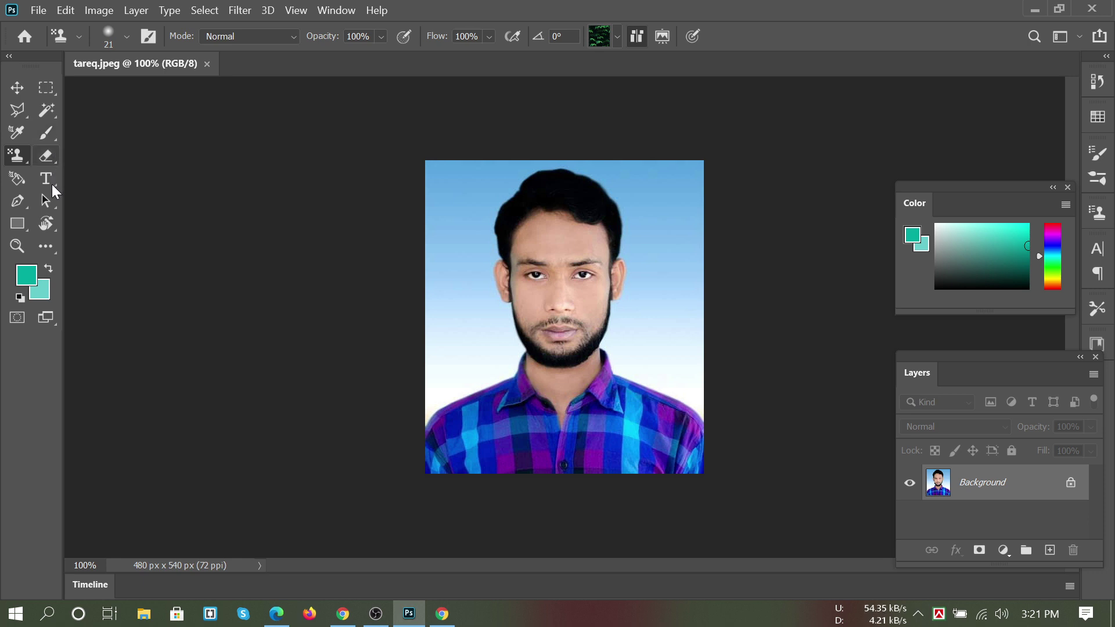
# Activate the Rotate View, Pen, Eyedropper, Pattern Stamp and 3D Material Eyedropper tools in turn, finishing on the Eyedropper tool
pyautogui.click(56, 228)
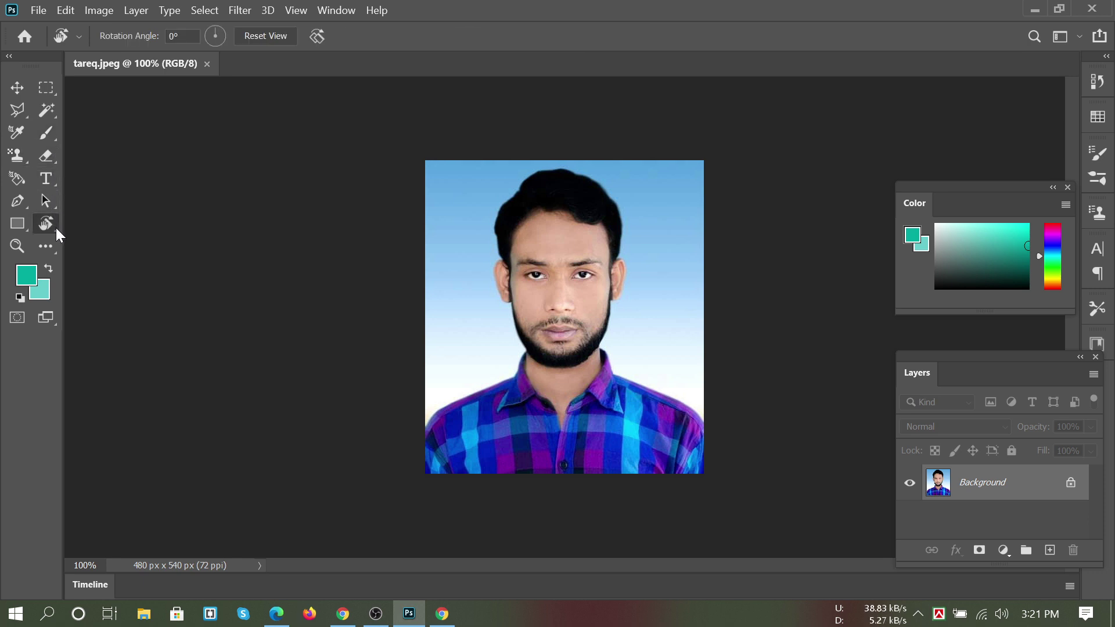
pyautogui.click(26, 205)
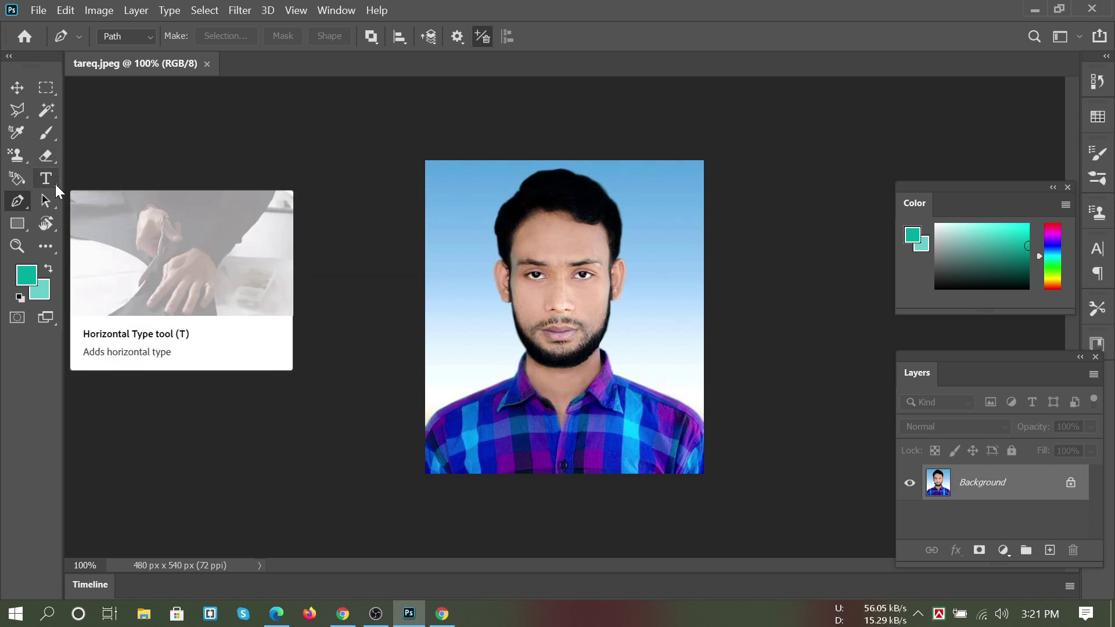
pyautogui.click(47, 246)
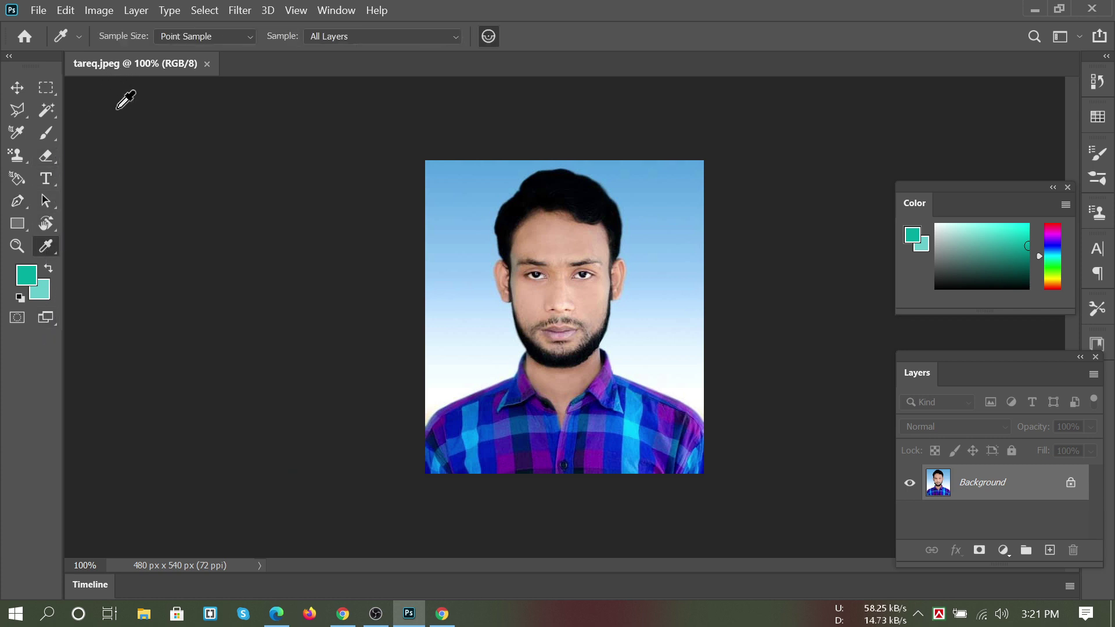
pyautogui.click(28, 162)
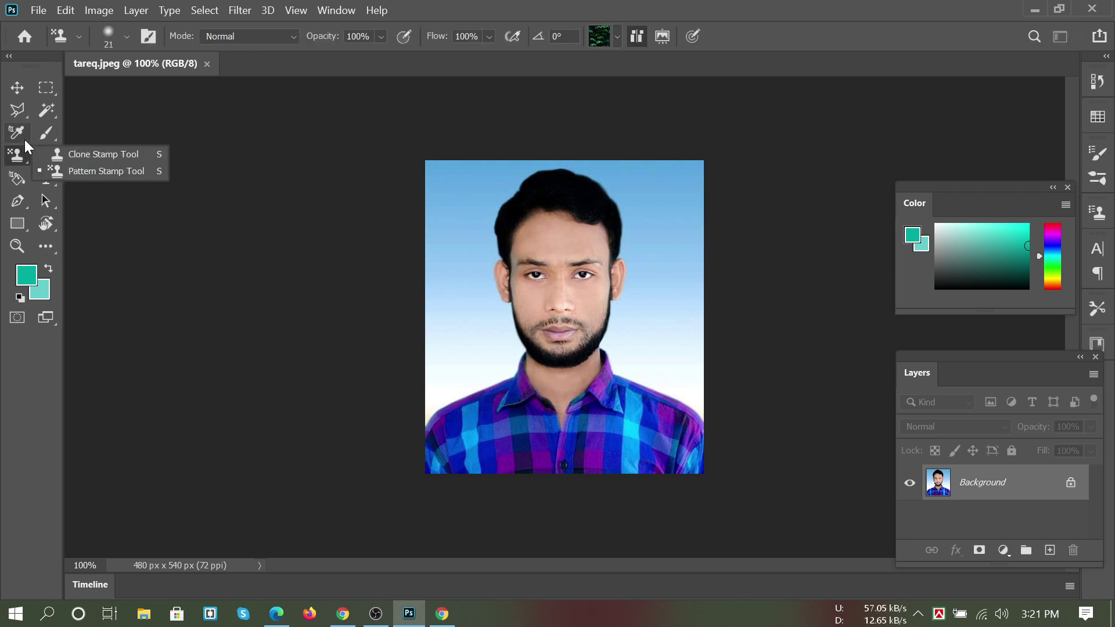
pyautogui.click(23, 134)
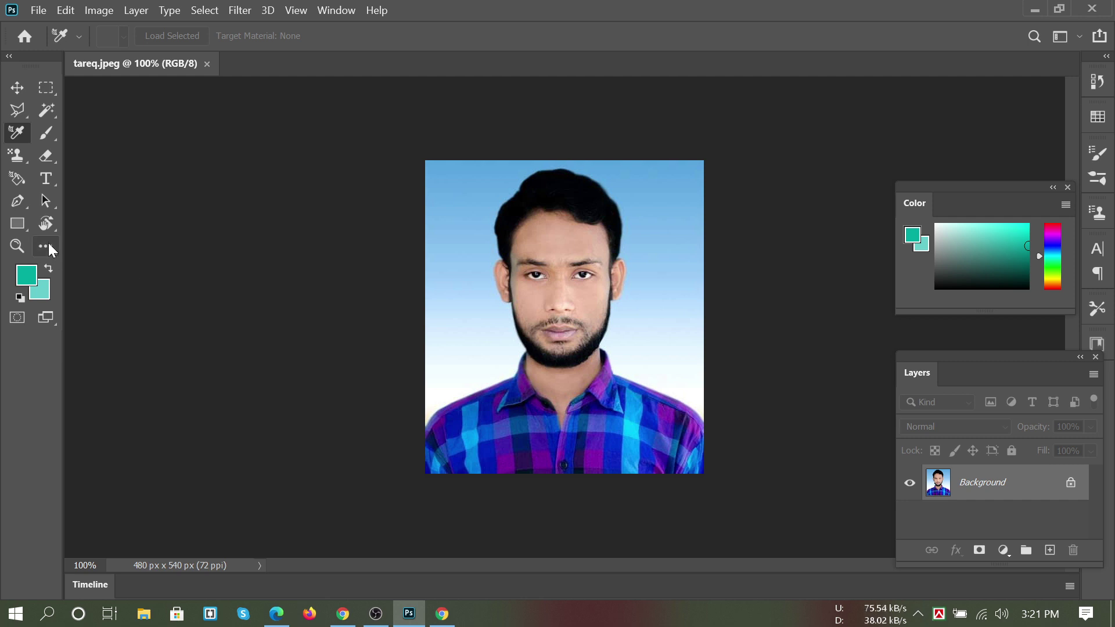
pyautogui.press('i')
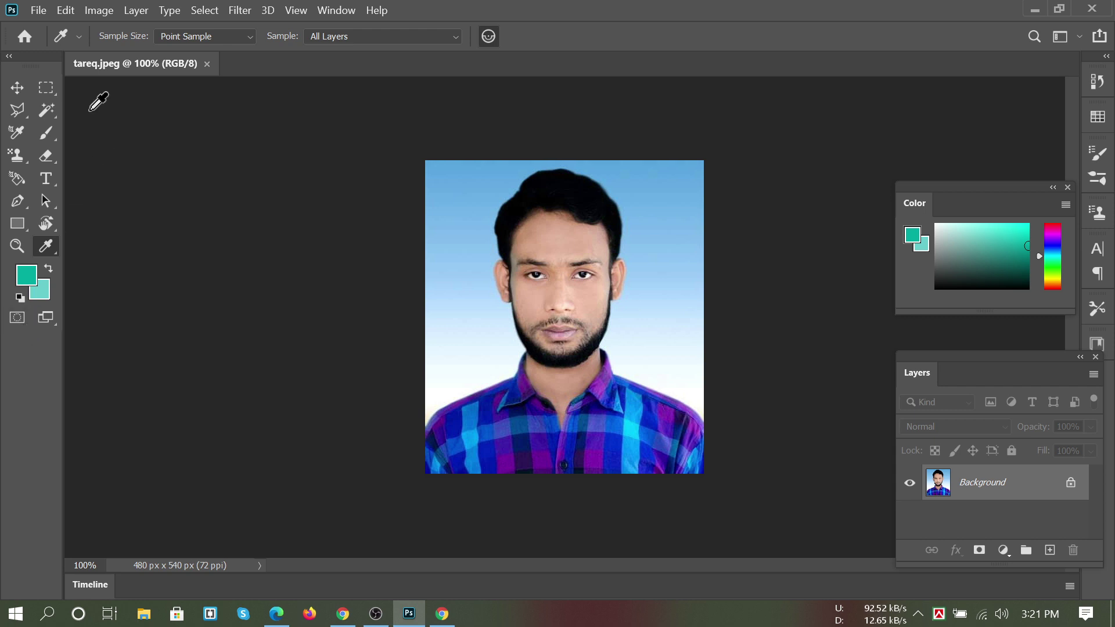
# Collapse the tool set to a single column and activate the Move tool
pyautogui.click(9, 58)
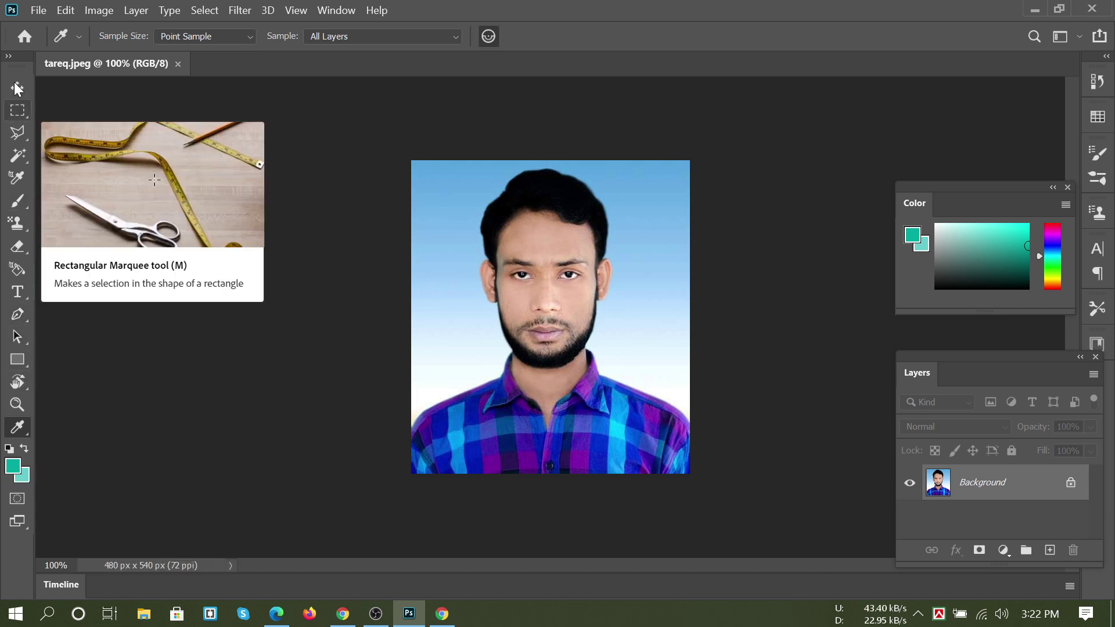
pyautogui.click(20, 88)
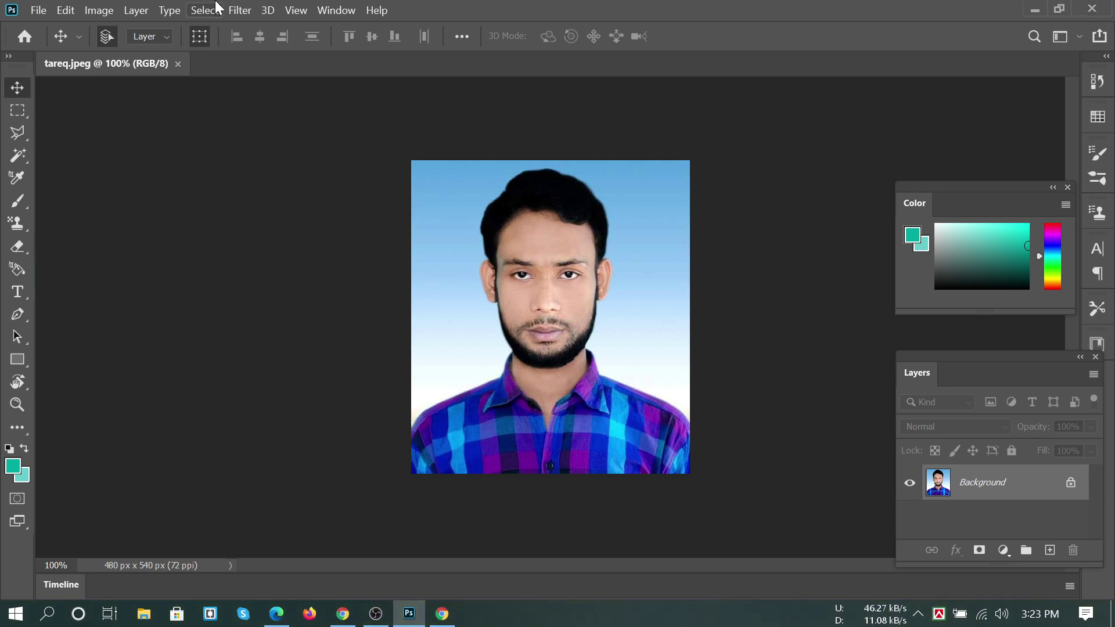
# View the Canvas Size settings of tareq.jpeg, leave without changes and look over the available editing commands
pyautogui.click(103, 10)
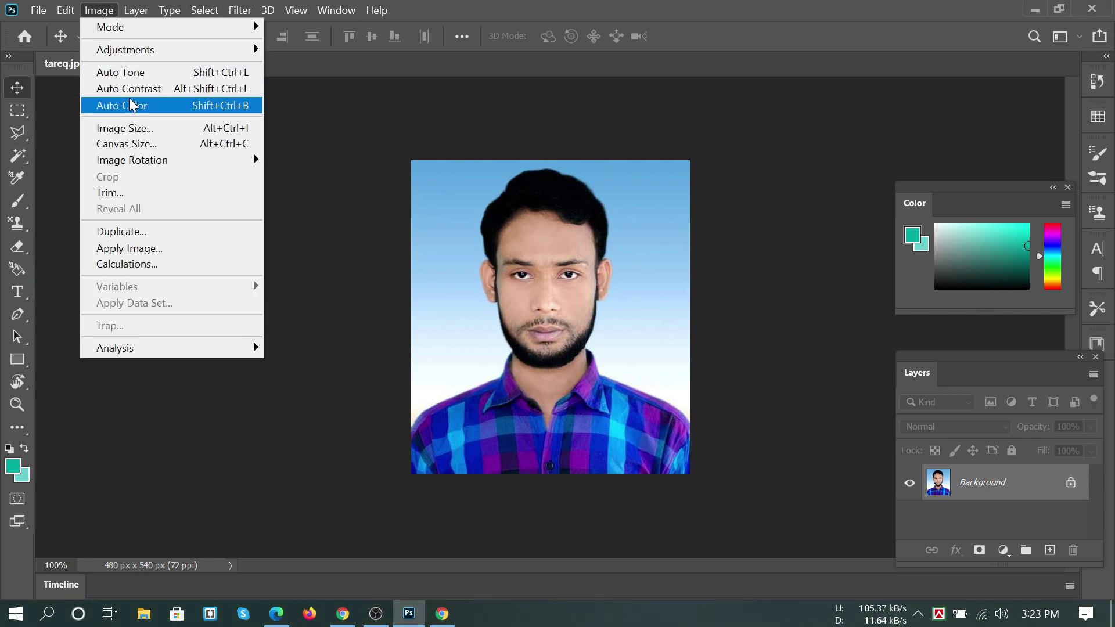
pyautogui.click(134, 144)
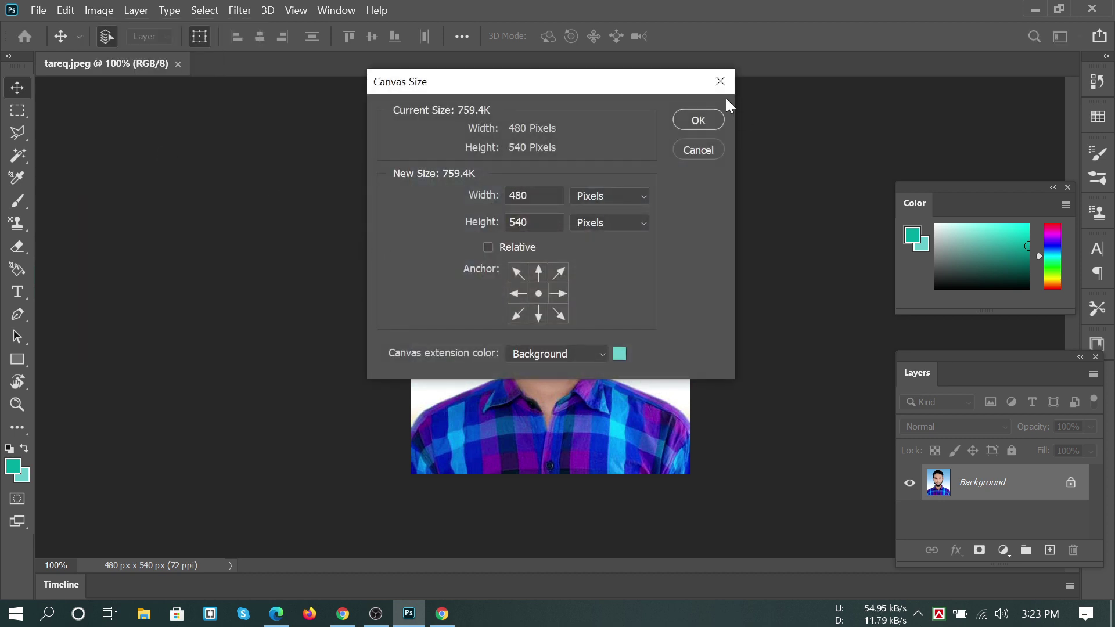
pyautogui.click(719, 82)
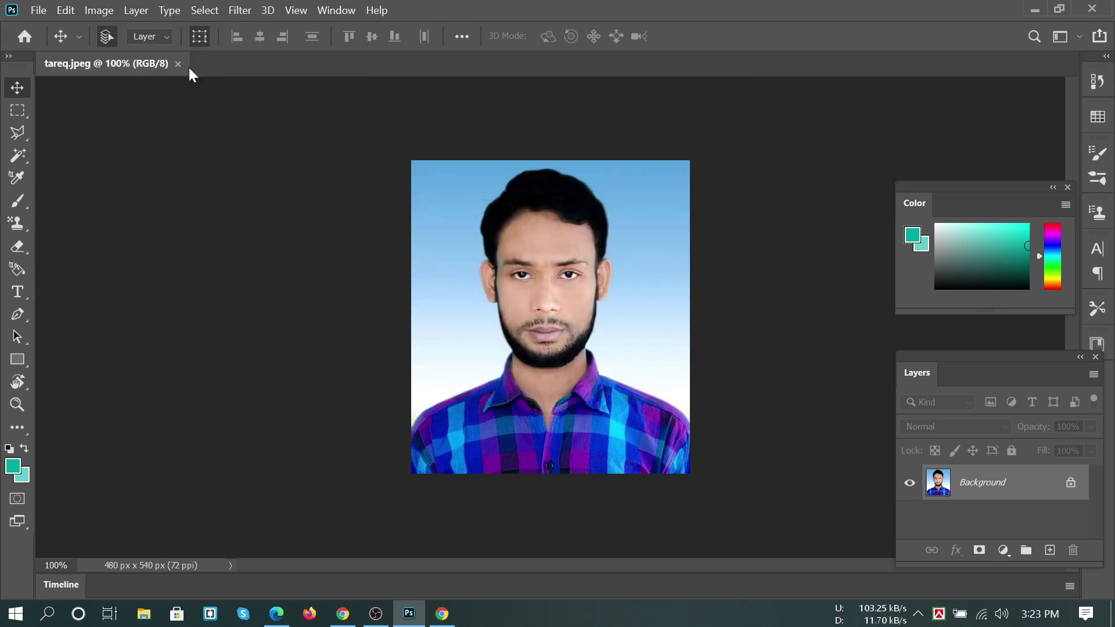
pyautogui.click(62, 14)
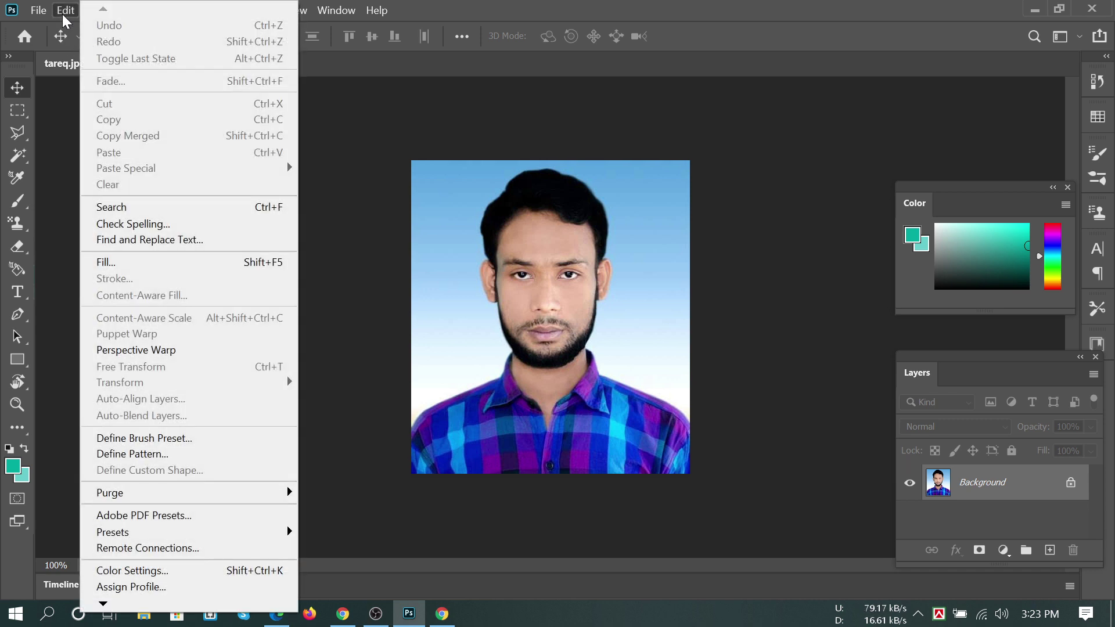
# Activate the Polygonal Lasso, 3D Material Eyedropper and Brush tools in turn
pyautogui.click(25, 135)
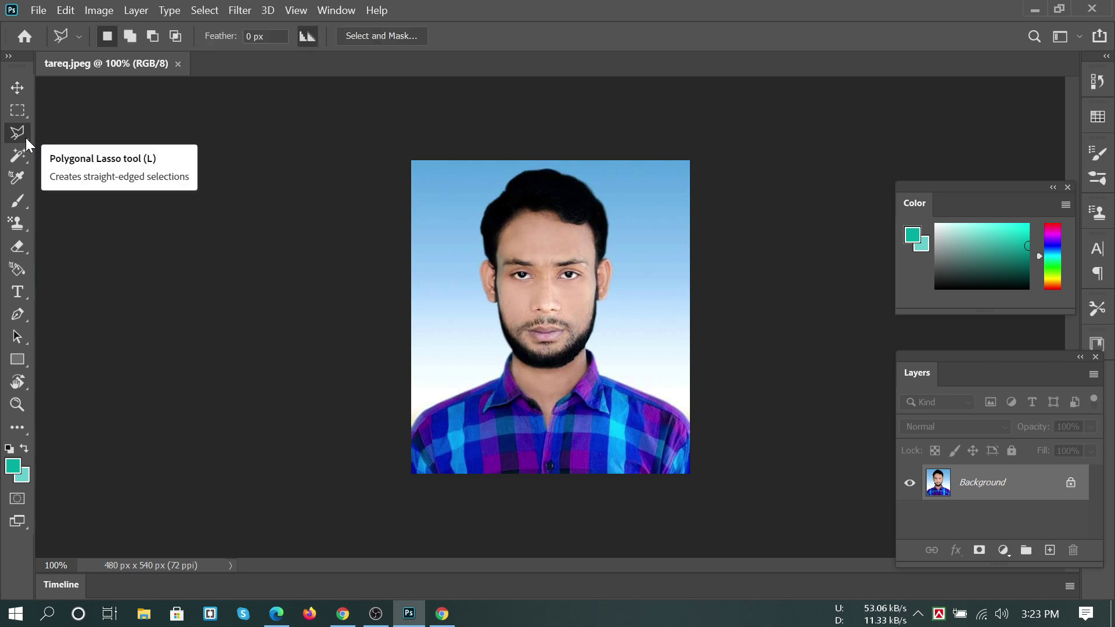
pyautogui.click(25, 153)
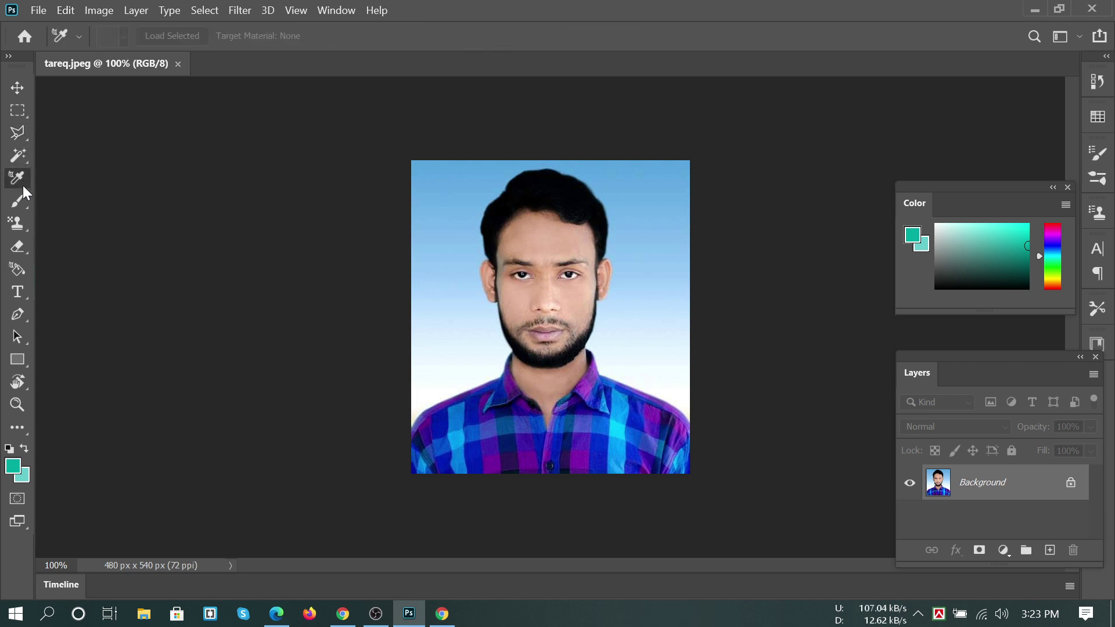
pyautogui.click(23, 201)
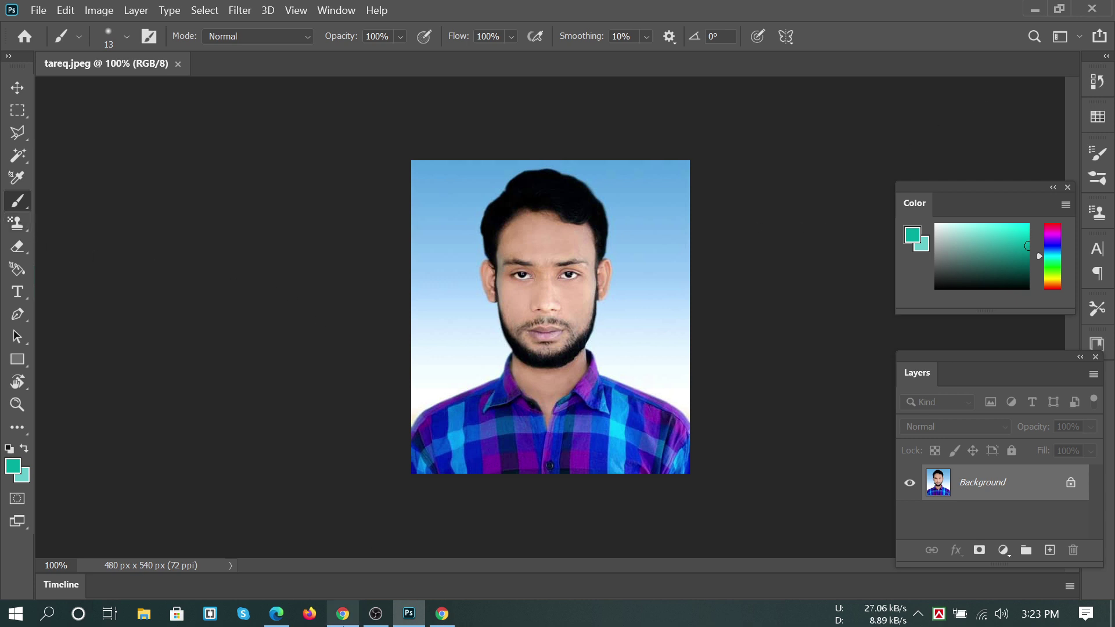
# Switch to Chrome, close the TaReQ Store page and minimize the browser to return to Photoshop
pyautogui.click(442, 614)
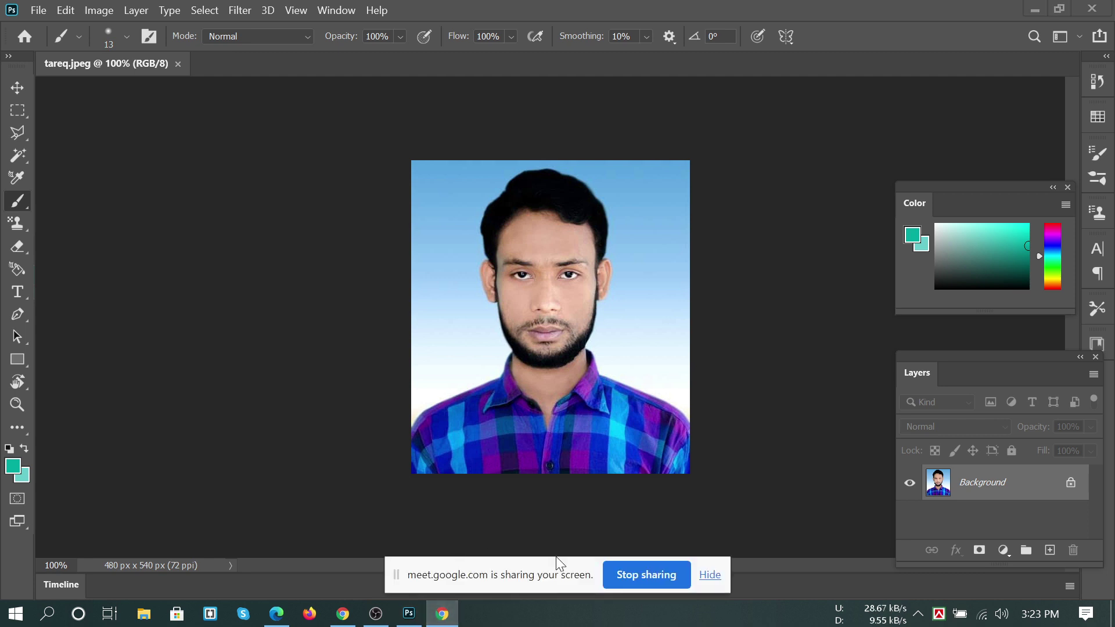
pyautogui.click(343, 614)
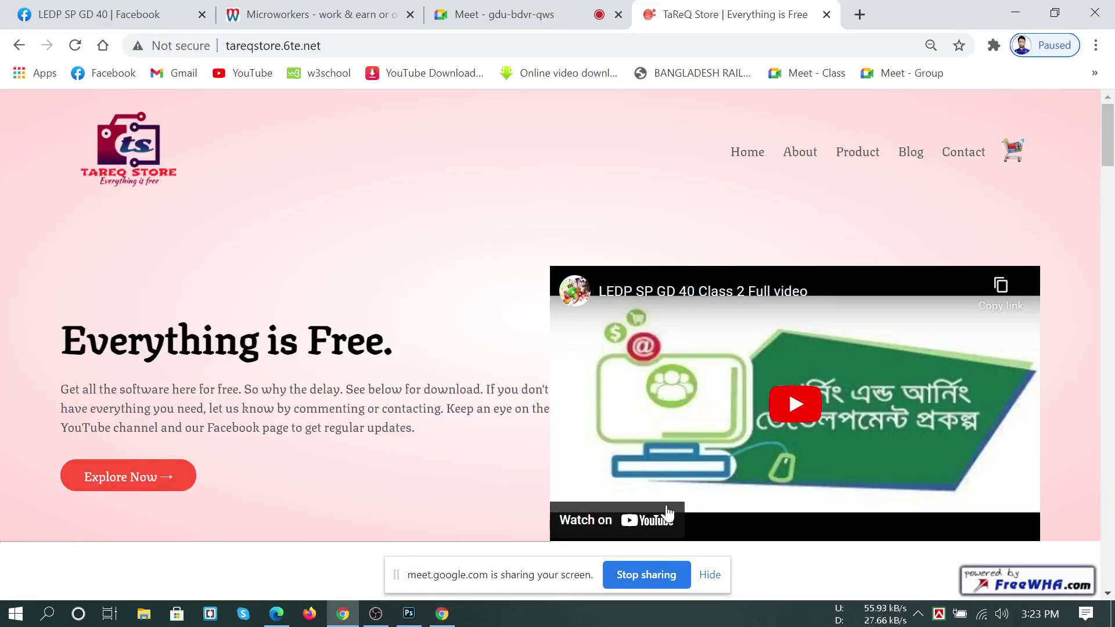
pyautogui.click(826, 14)
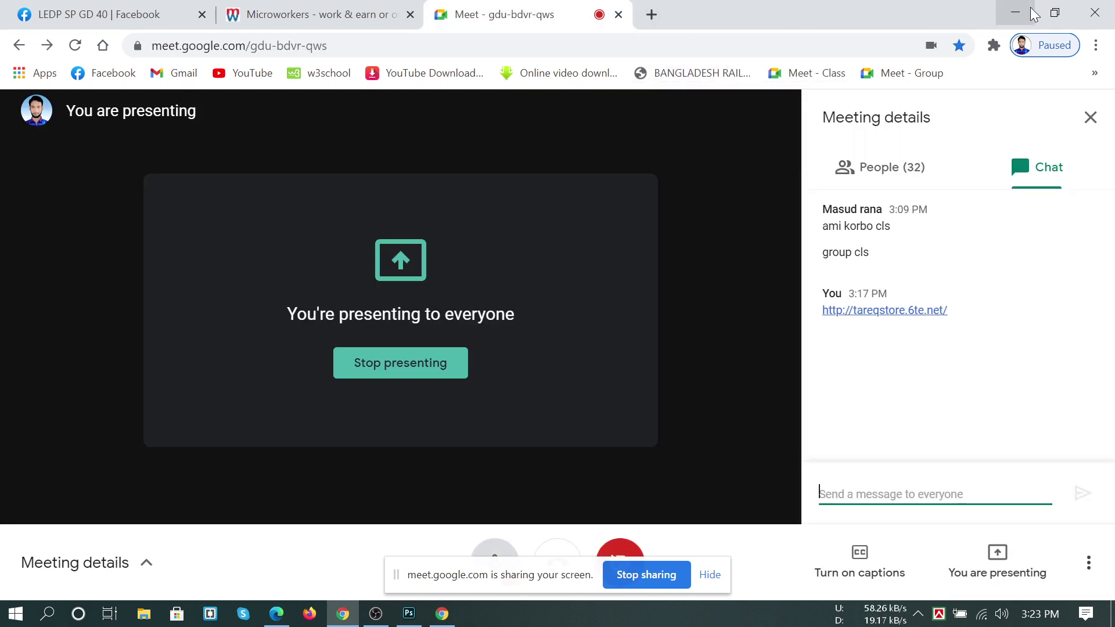
pyautogui.click(1015, 12)
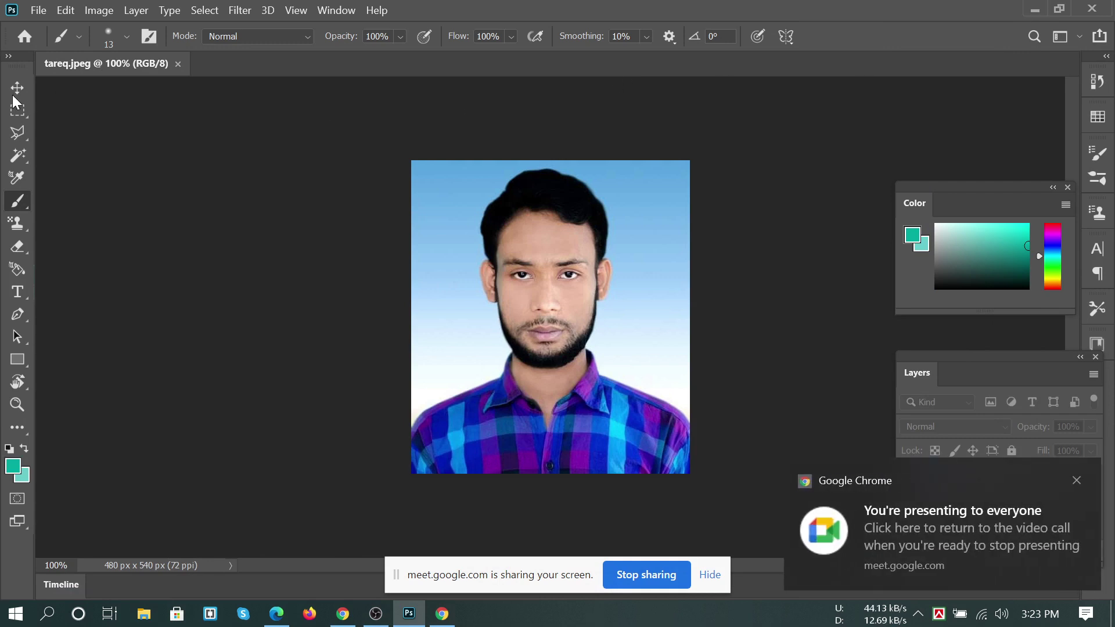
# Expand the tool set to two columns and show the Rectangle, Rotate View, Type, Eraser, Brush, Magic Wand and Polygonal Lasso tools with their variants
pyautogui.click(10, 57)
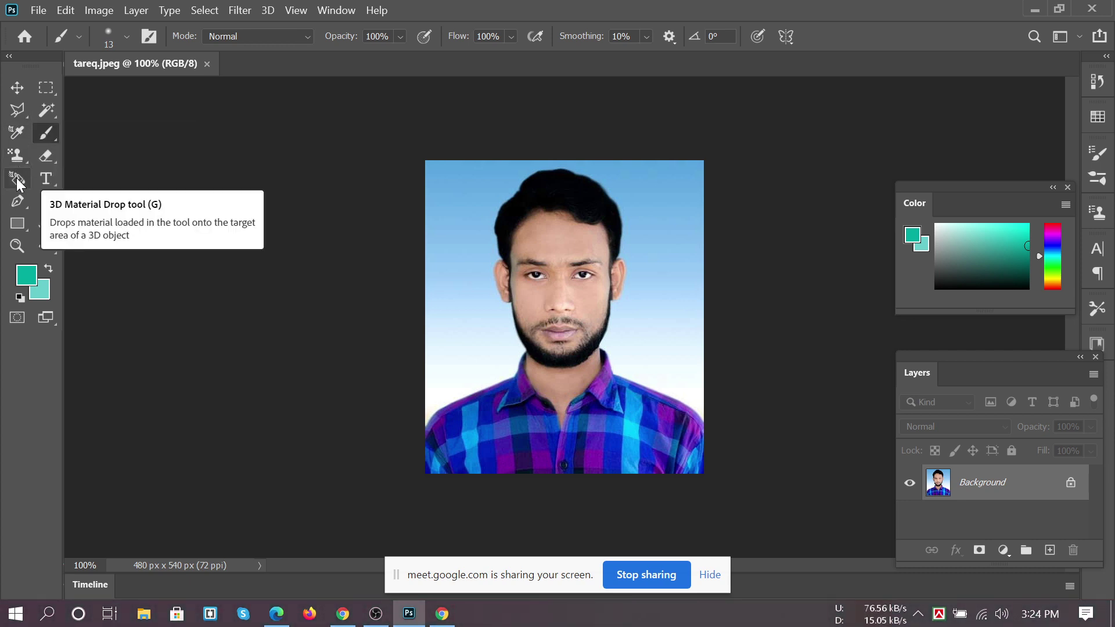
pyautogui.click(23, 223)
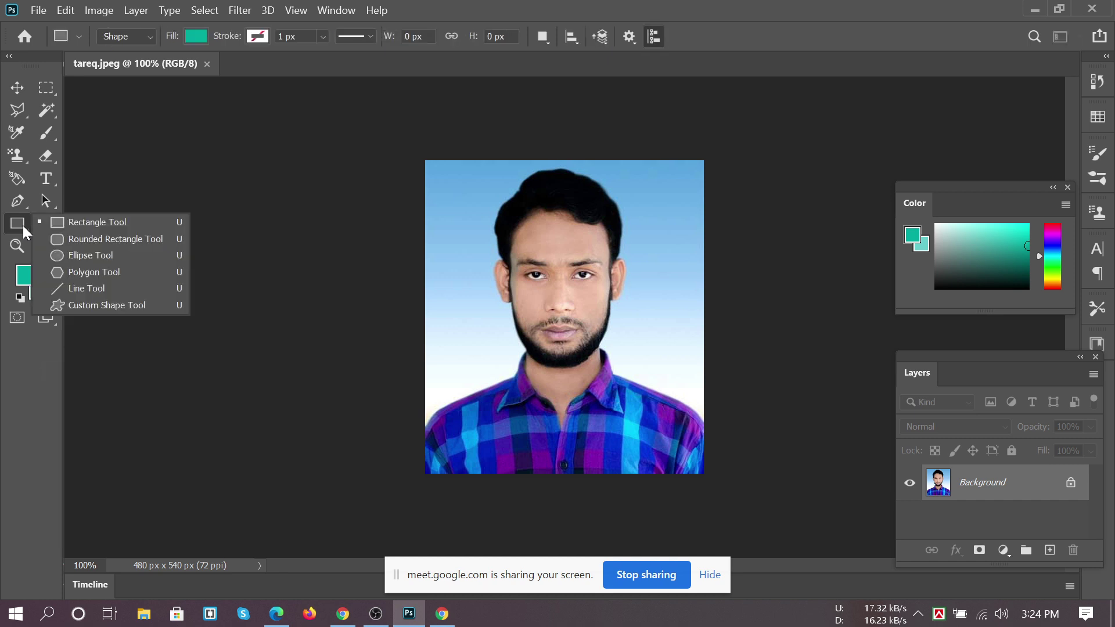
pyautogui.click(37, 357)
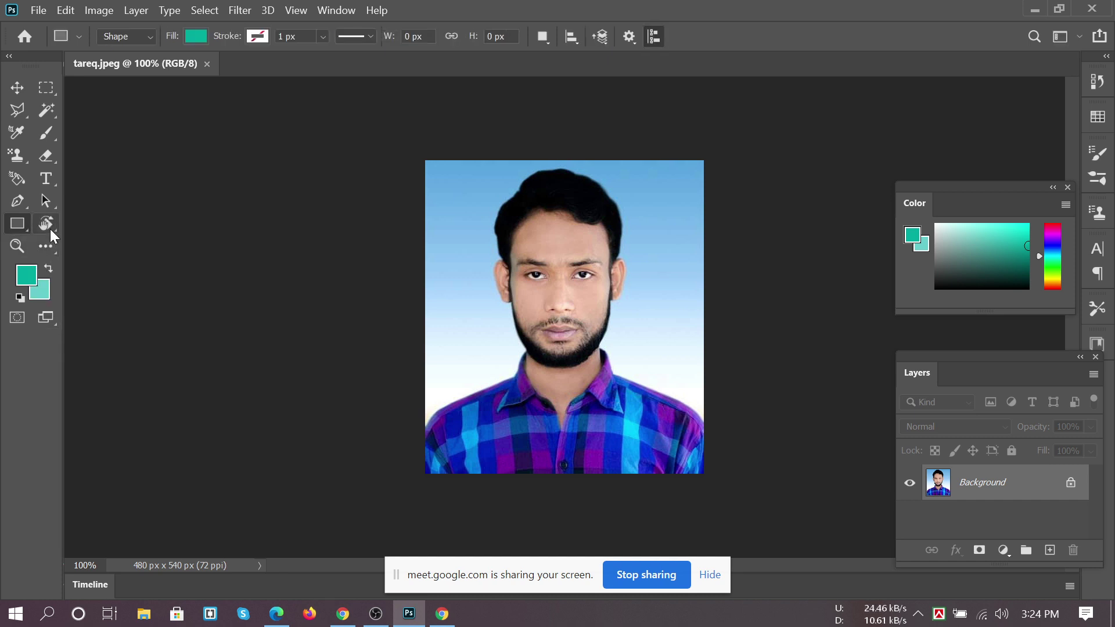
pyautogui.click(55, 230)
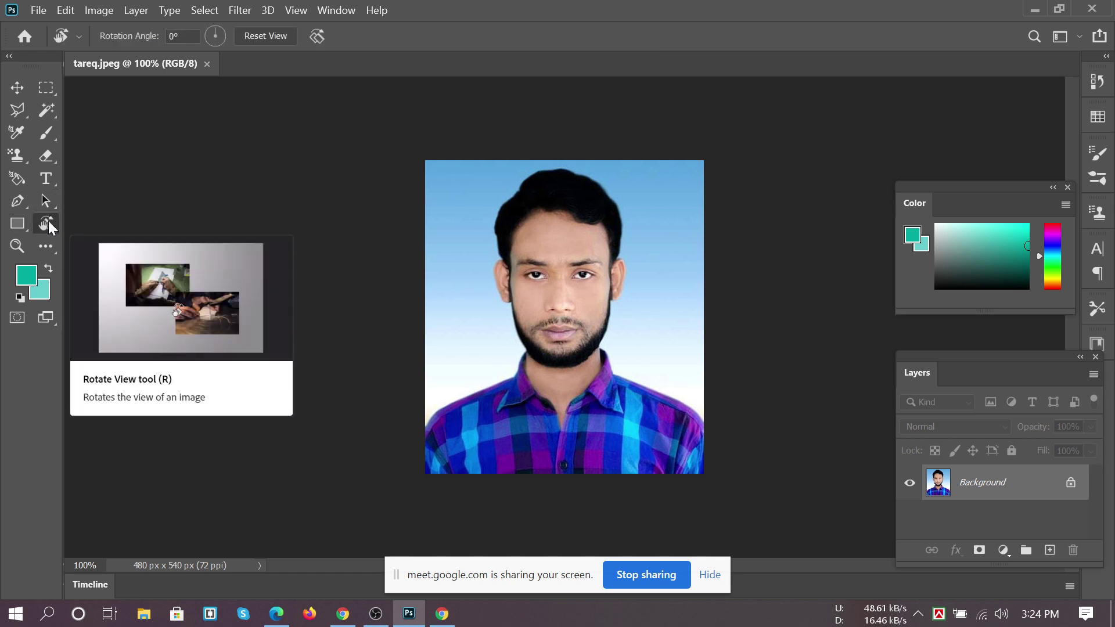
pyautogui.click(47, 184)
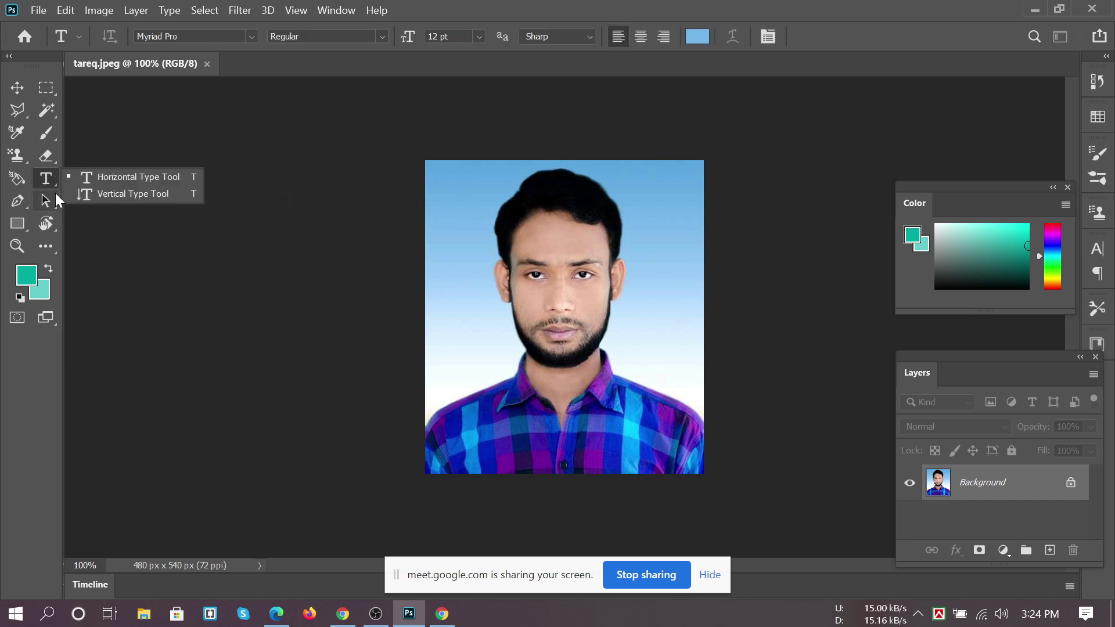
pyautogui.click(54, 160)
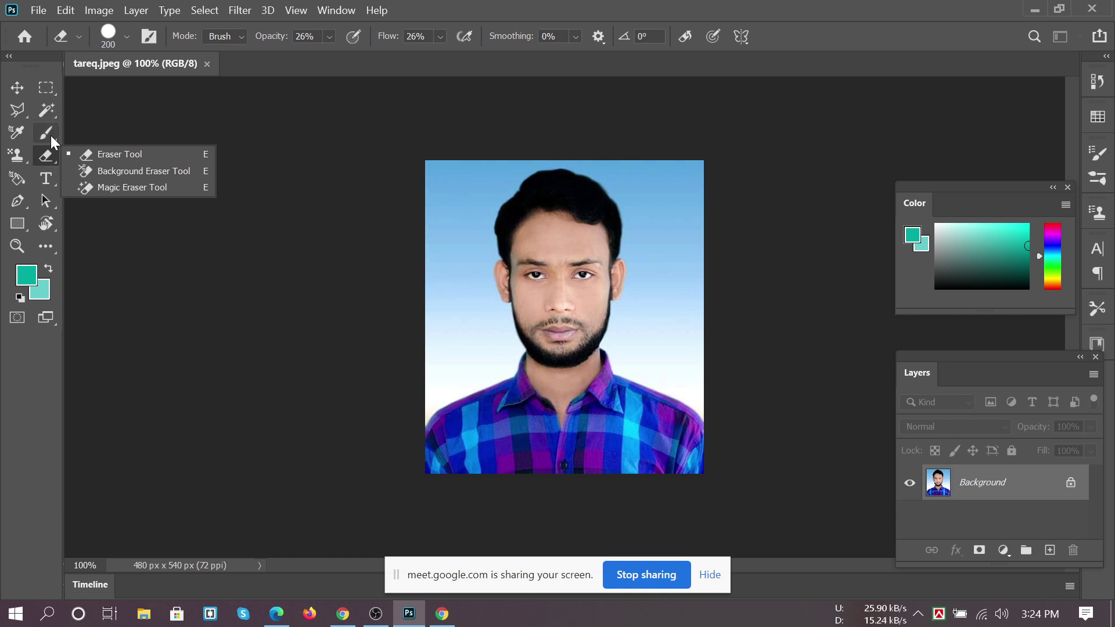
pyautogui.click(50, 135)
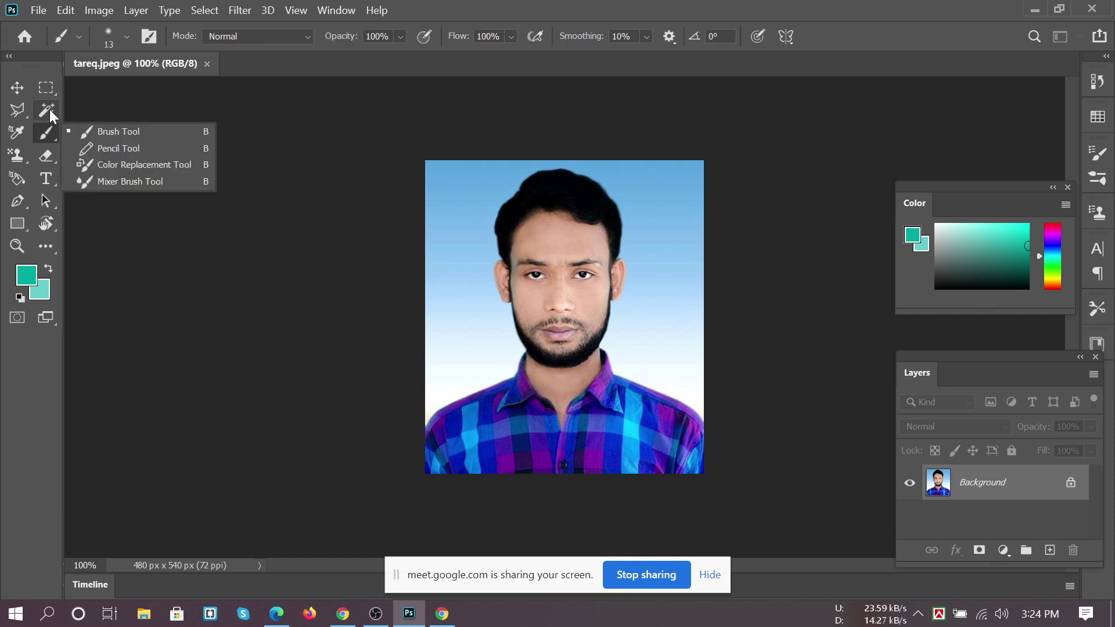
pyautogui.click(50, 111)
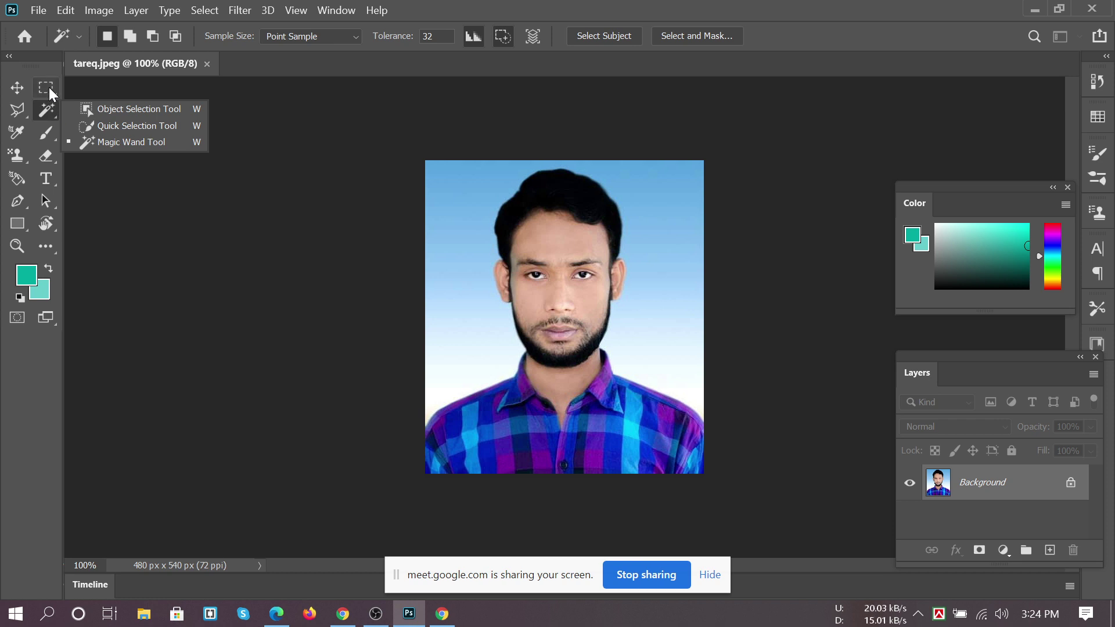
pyautogui.click(28, 116)
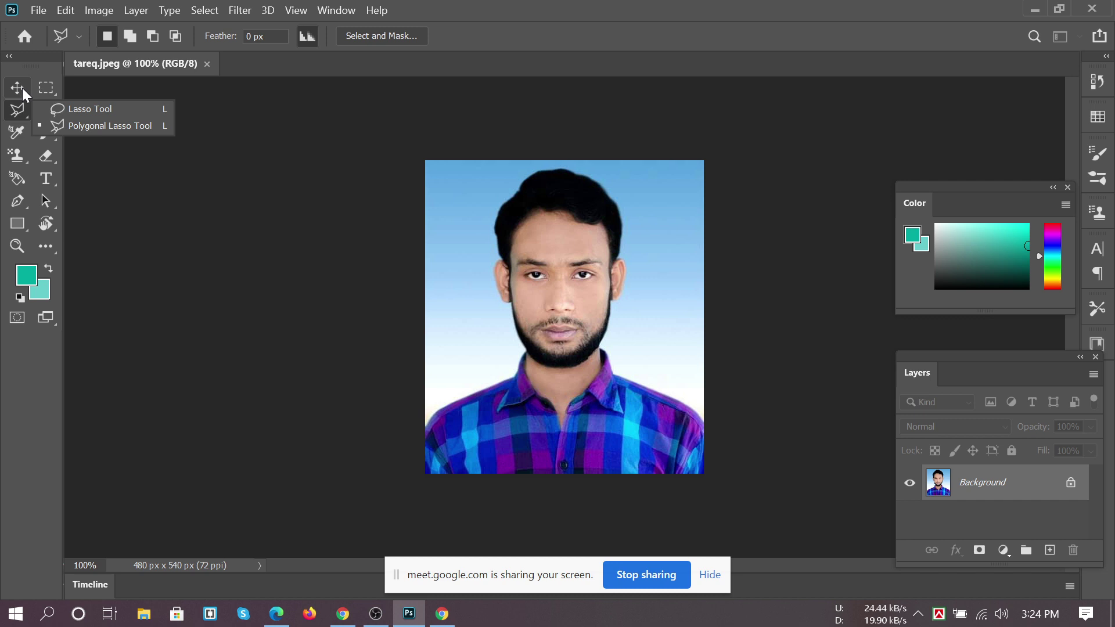
# Visit the home screen, return to the open tareq.jpeg document and stop sharing the screen with the meeting
pyautogui.click(23, 36)
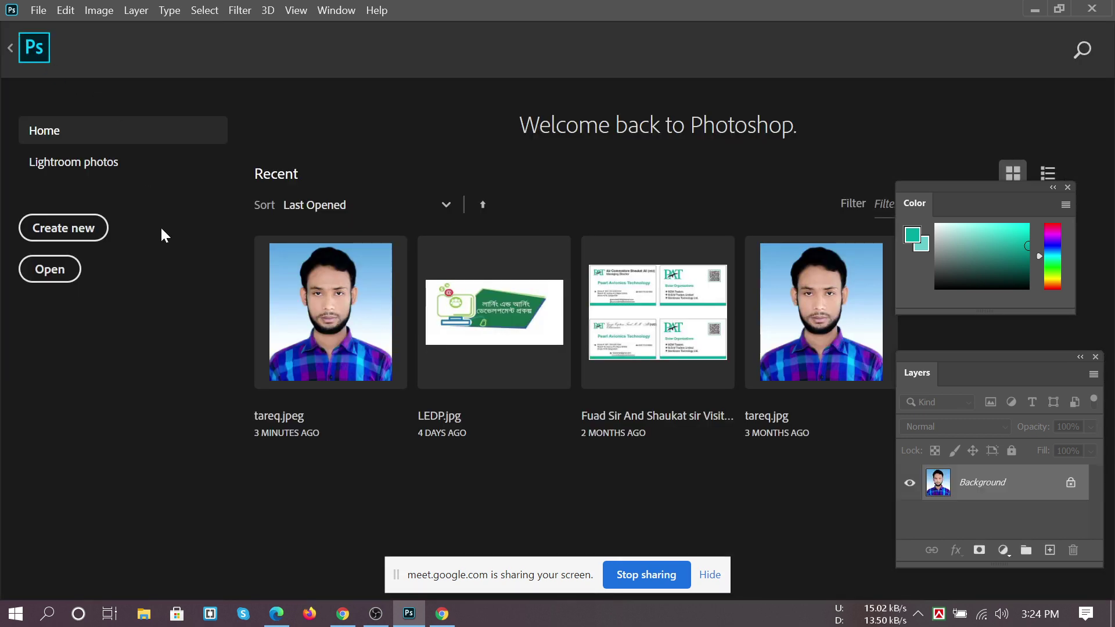
pyautogui.click(11, 49)
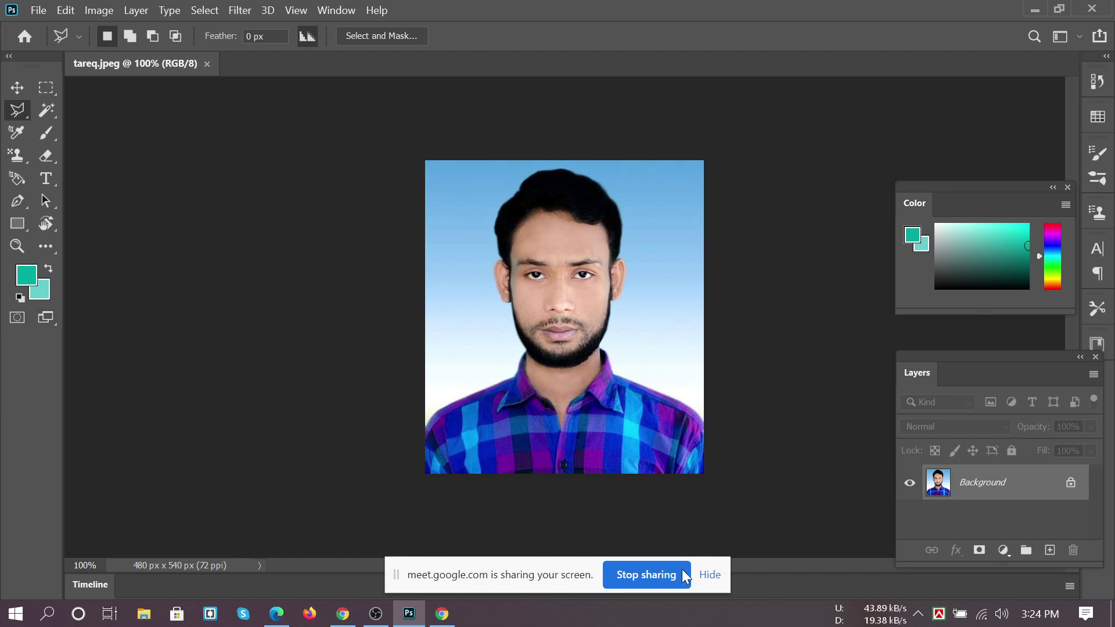
pyautogui.click(639, 575)
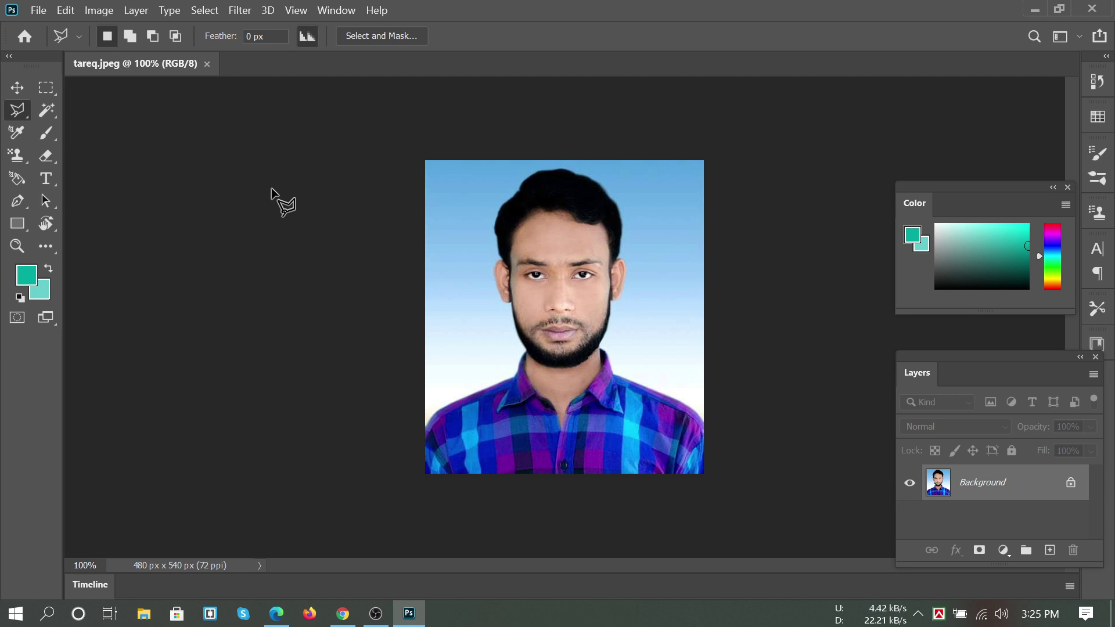
# Try Select Subject on the portrait in Select and Mask, leave without applying it and activate the Eyedropper tool
pyautogui.click(388, 35)
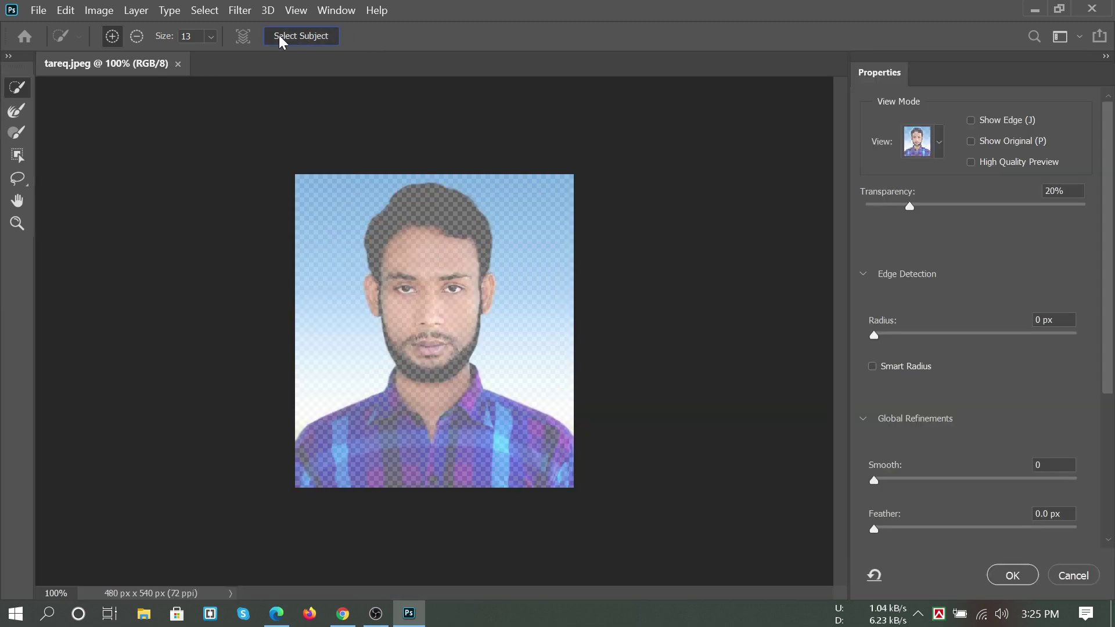
pyautogui.click(301, 35)
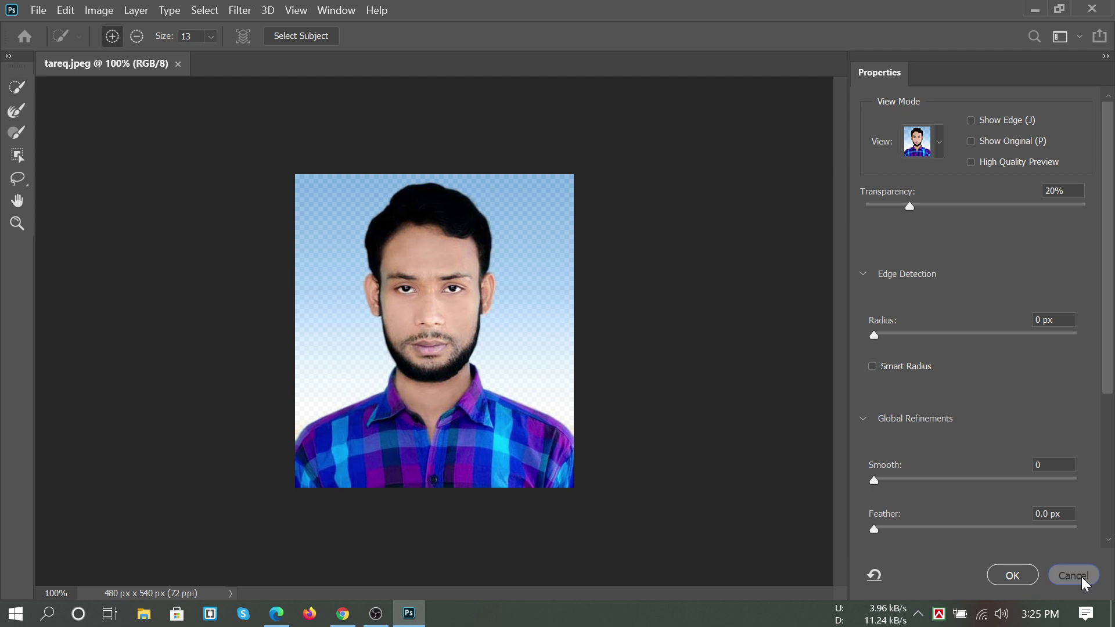
pyautogui.click(1058, 579)
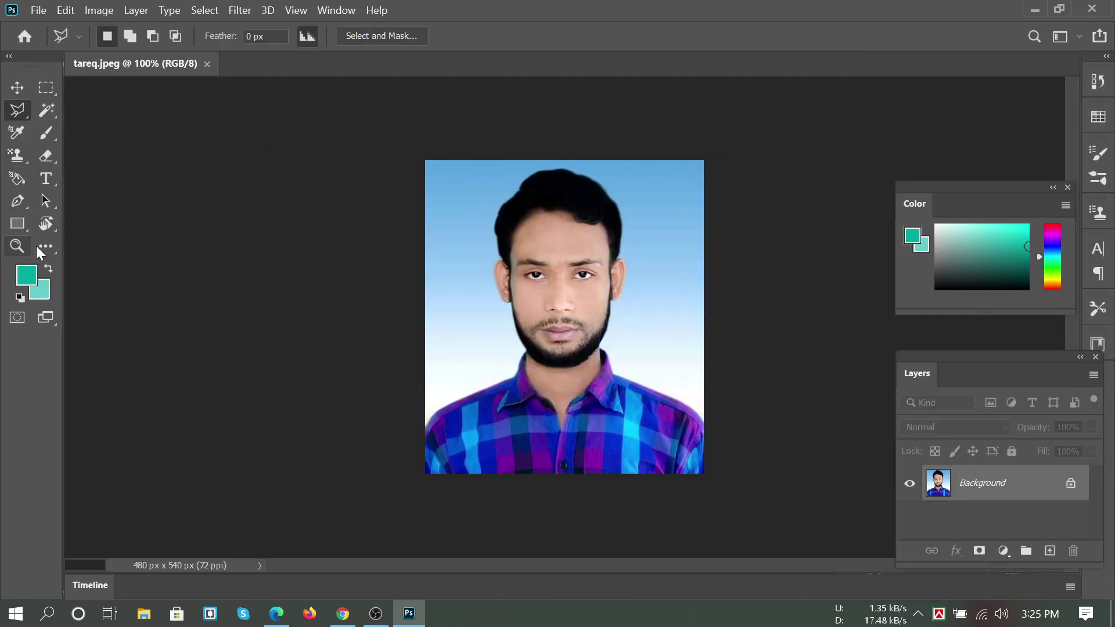
pyautogui.press('i')
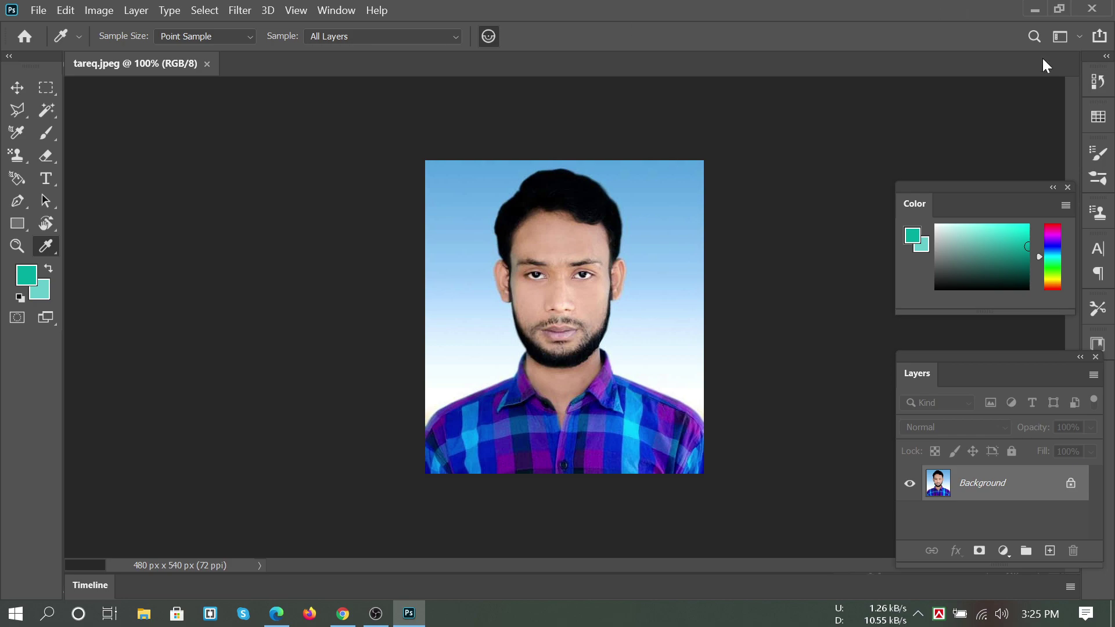
# Close Photoshop with the tareq.jpeg document and switch to the Google Meet call in Chrome
pyautogui.click(1035, 10)
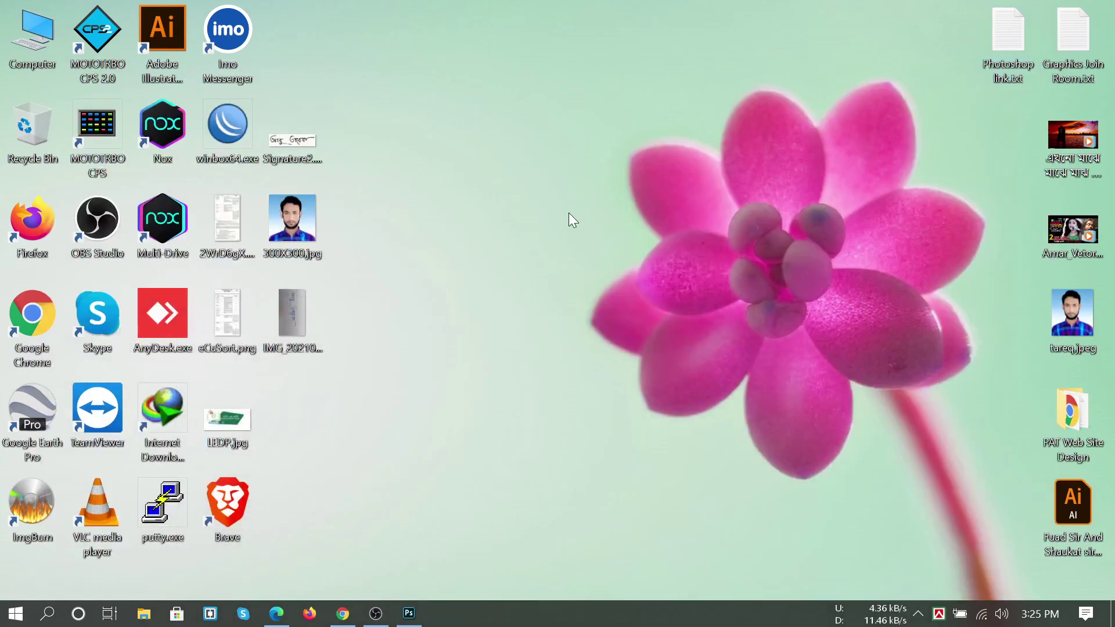
pyautogui.click(409, 613)
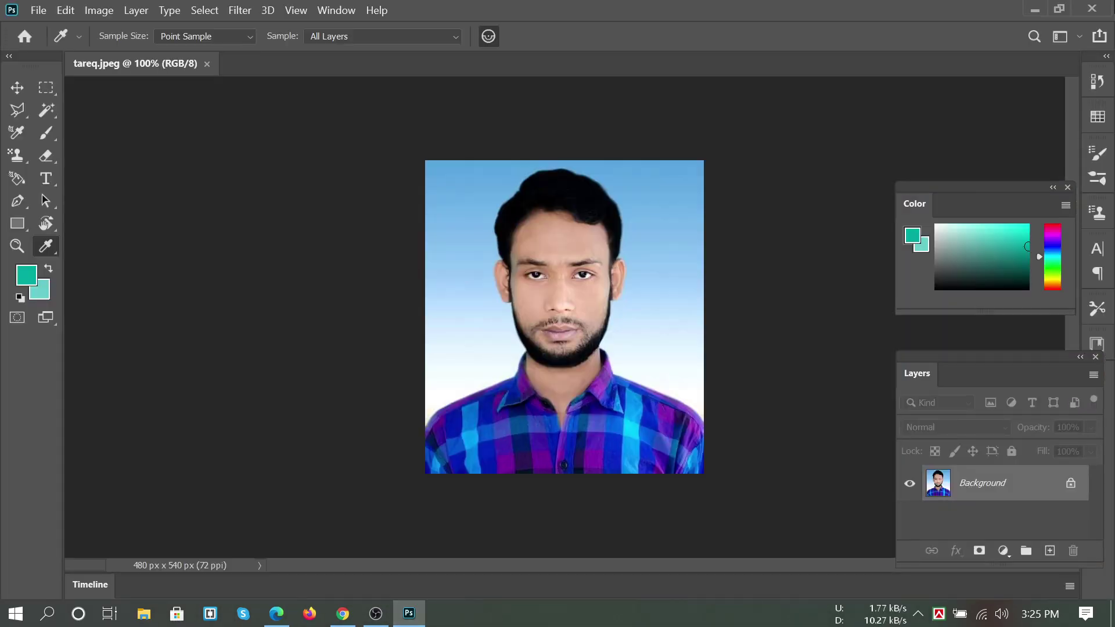
pyautogui.click(1092, 9)
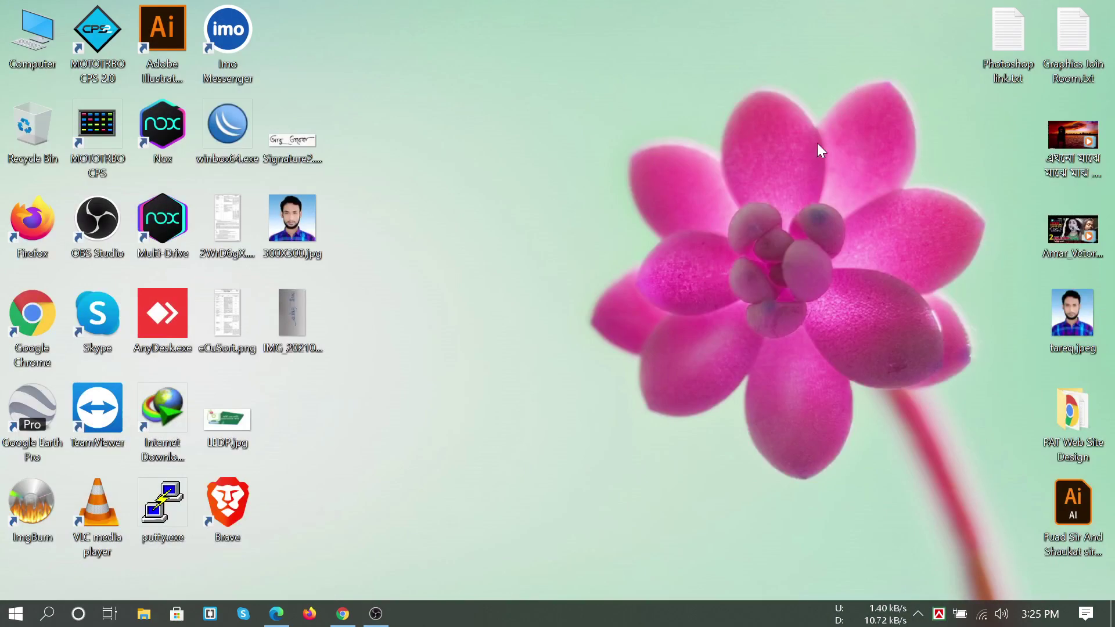
pyautogui.click(343, 614)
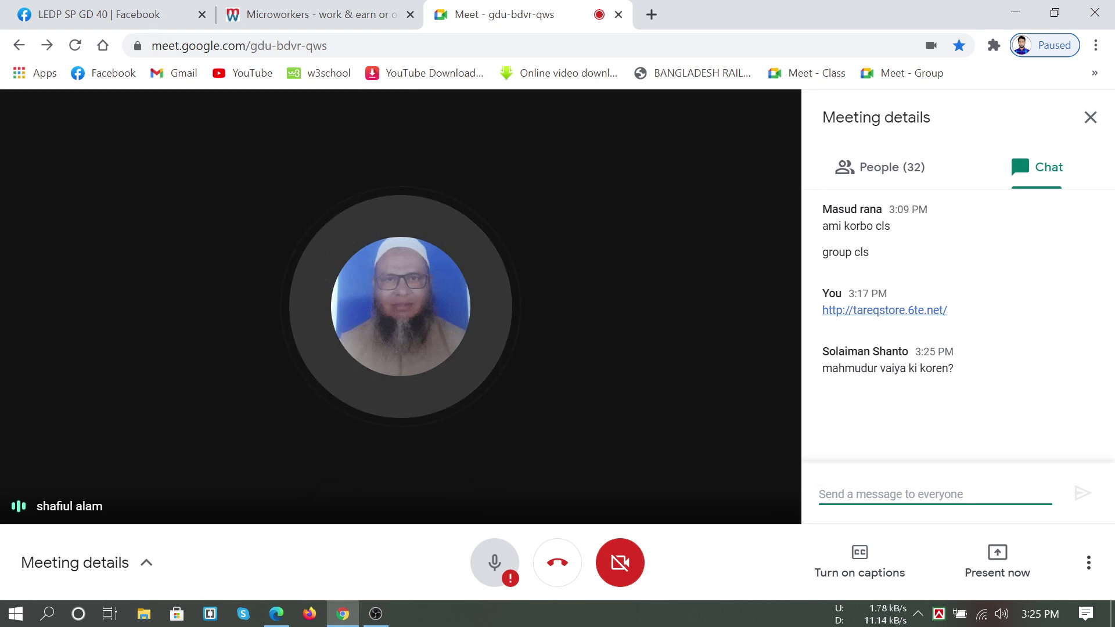
# Send the meeting chat message "Vai Apni Apnar Screen Share koren" preceded by the participant's name, and close the chat
pyautogui.write('Mahm')
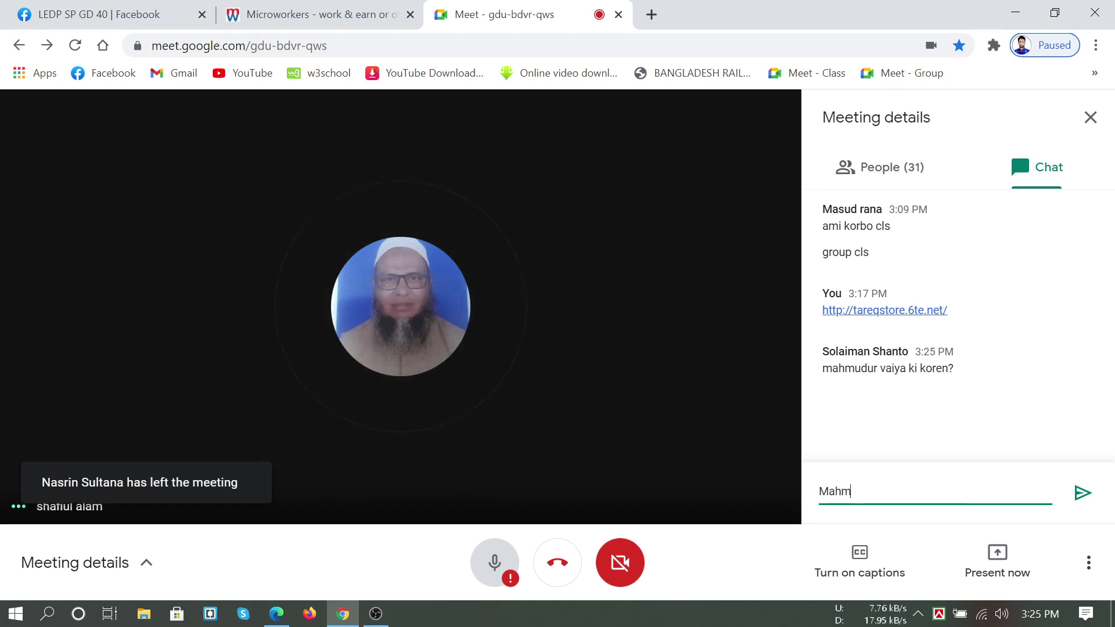
pyautogui.write('udul Vai')
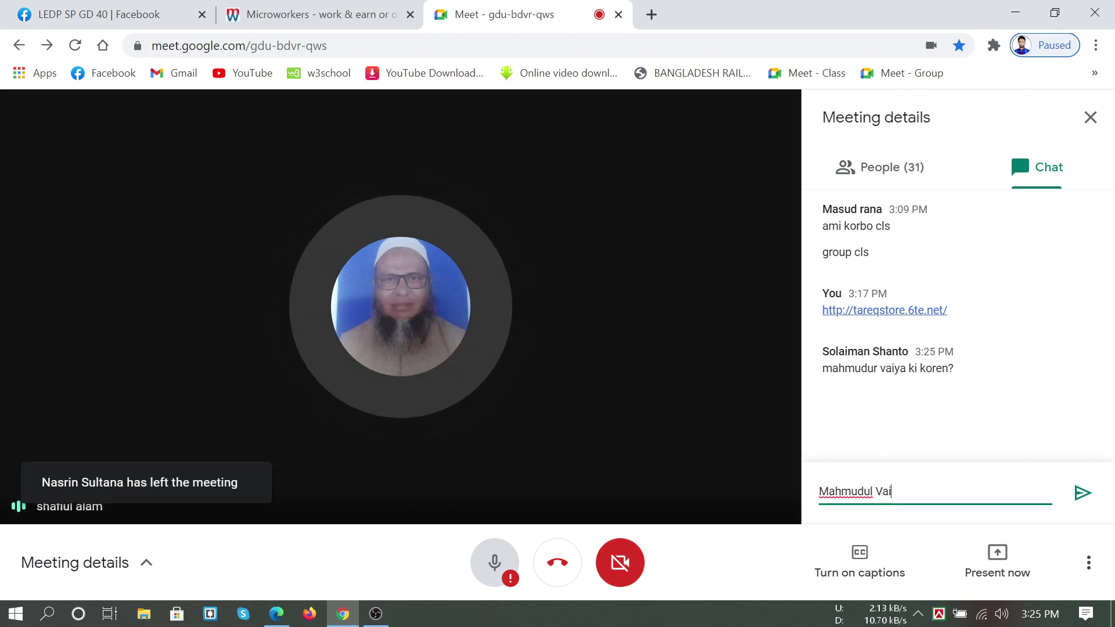
pyautogui.write(' Apni')
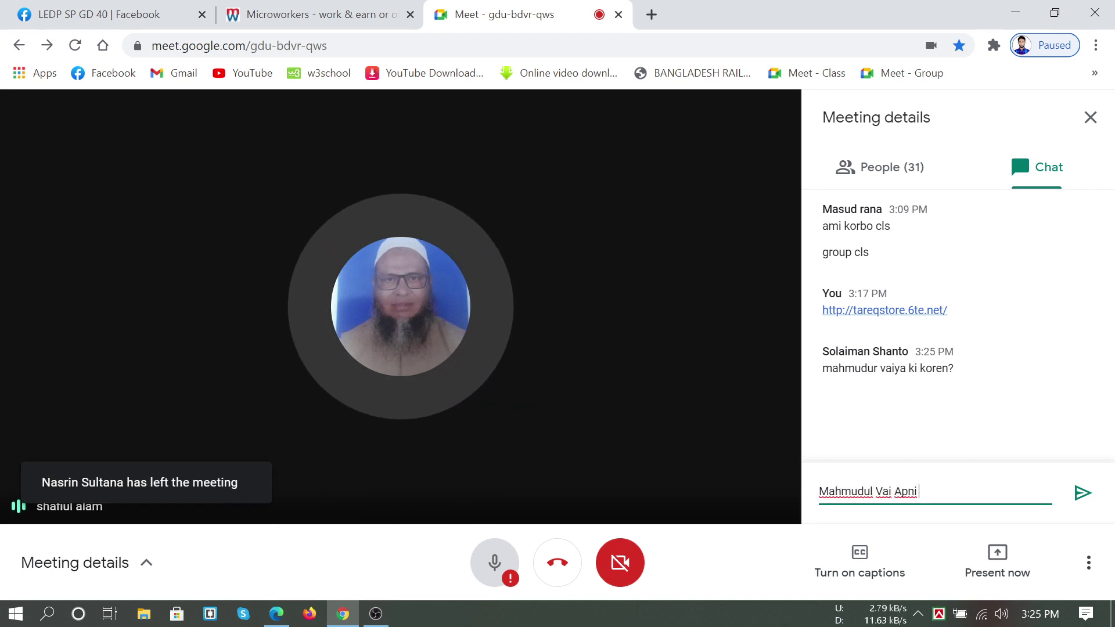
pyautogui.write(' A')
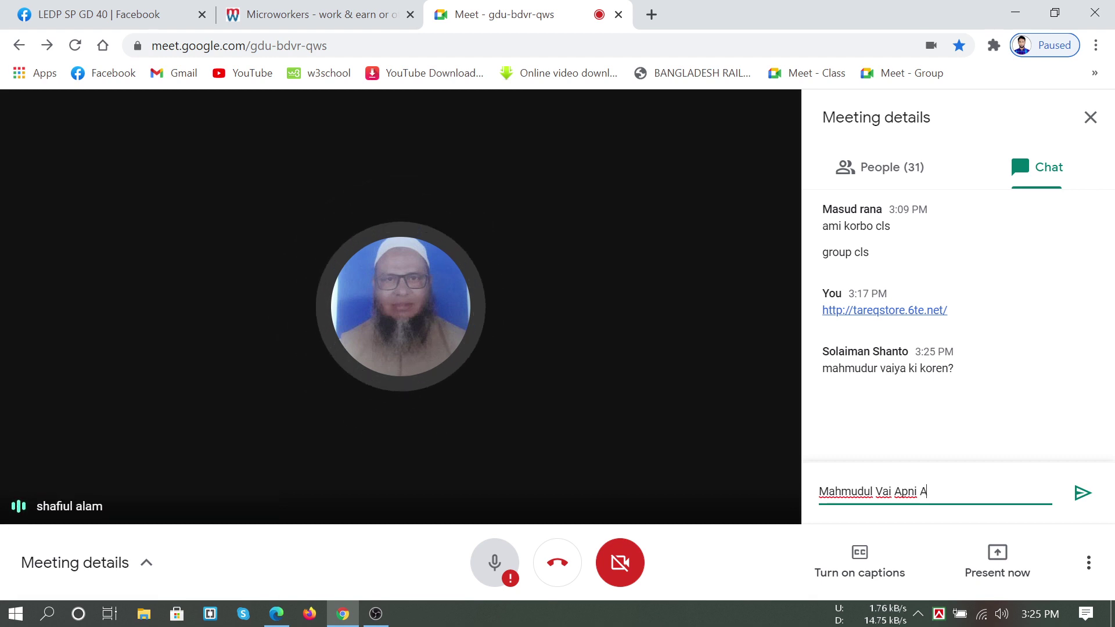
pyautogui.write('pnar Menu')
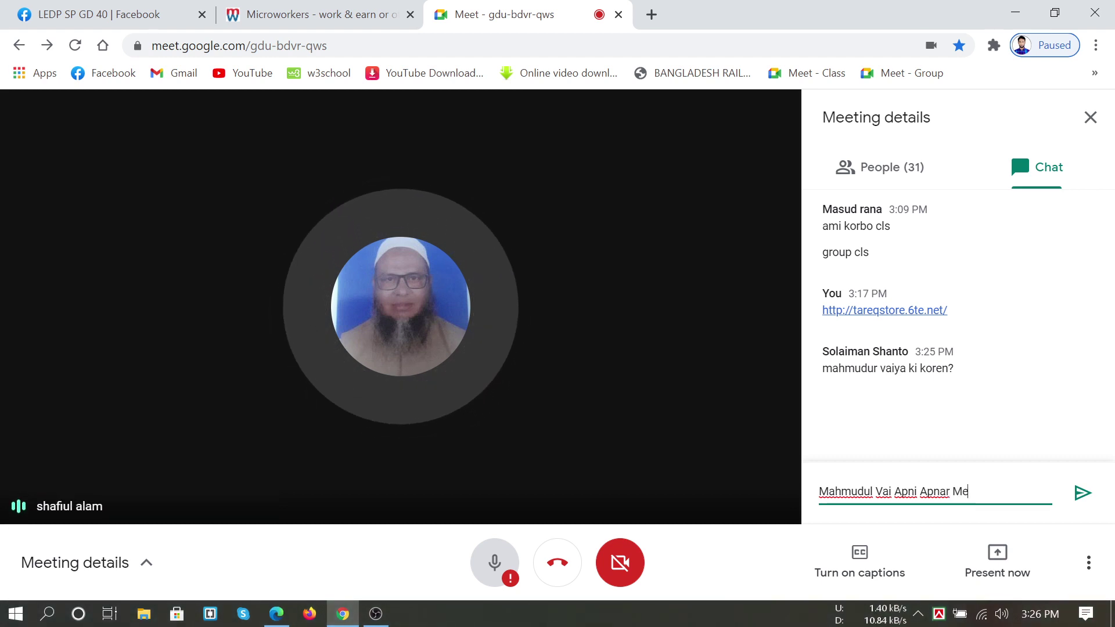
pyautogui.press('BackSpace')
pyautogui.press('BackSpace')
pyautogui.press('BackSpace')
pyautogui.press('BackSpace')
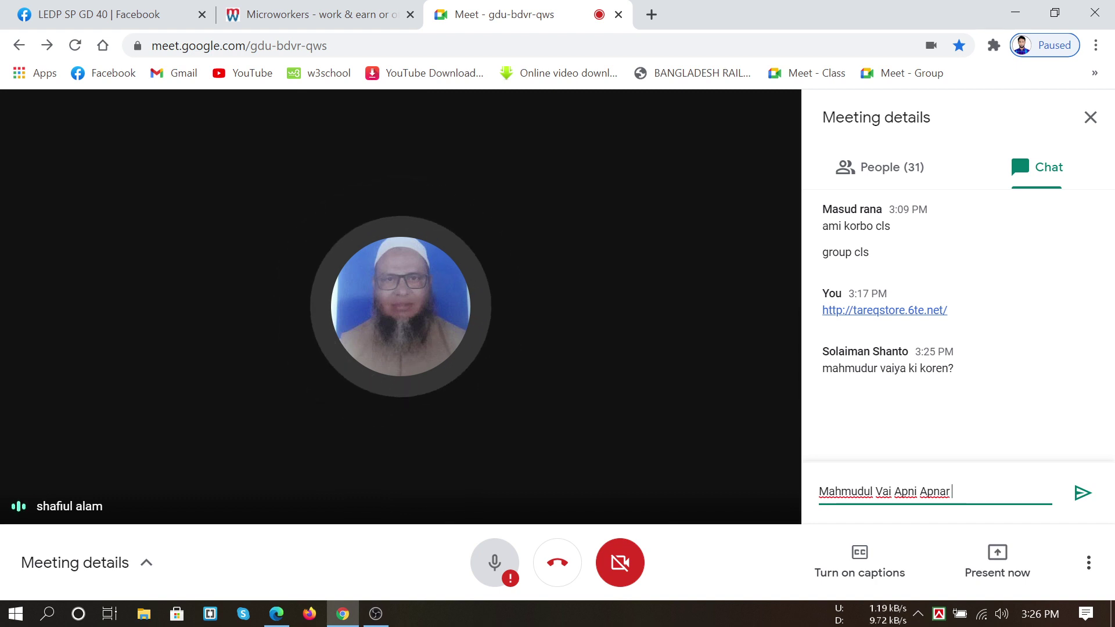
pyautogui.press('BackSpace')
pyautogui.press('BackSpace')
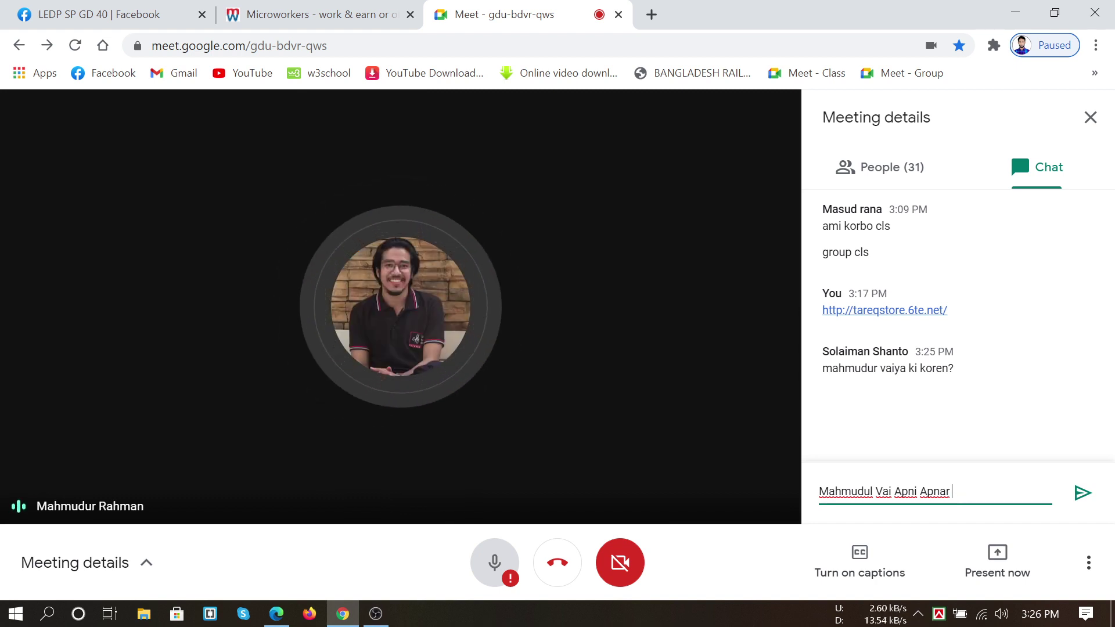
pyautogui.write('Screen Sh')
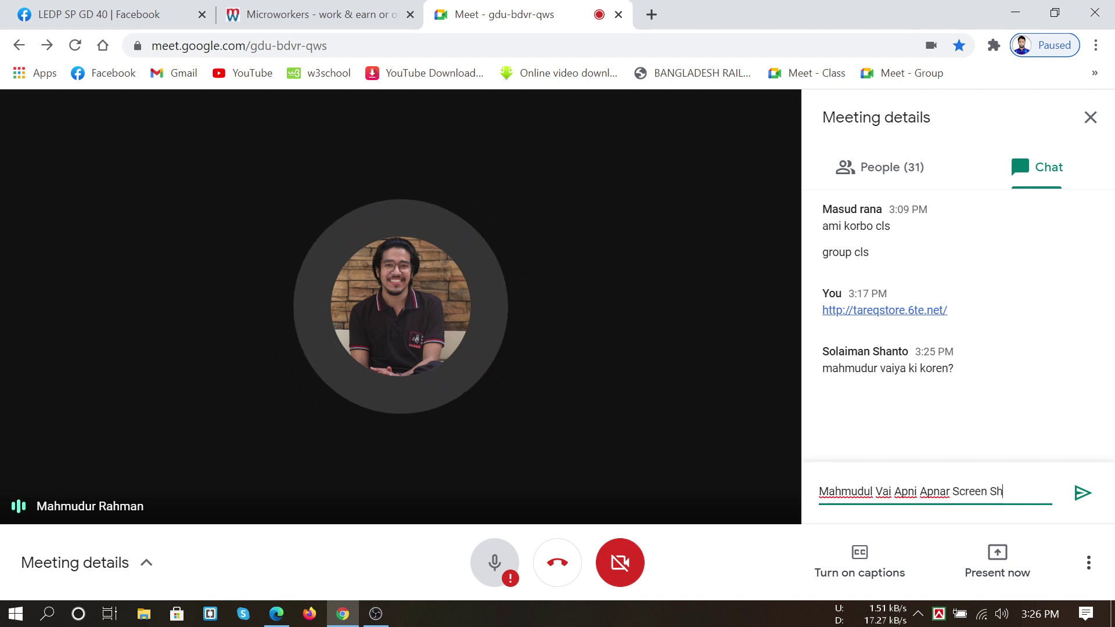
pyautogui.write('are koren')
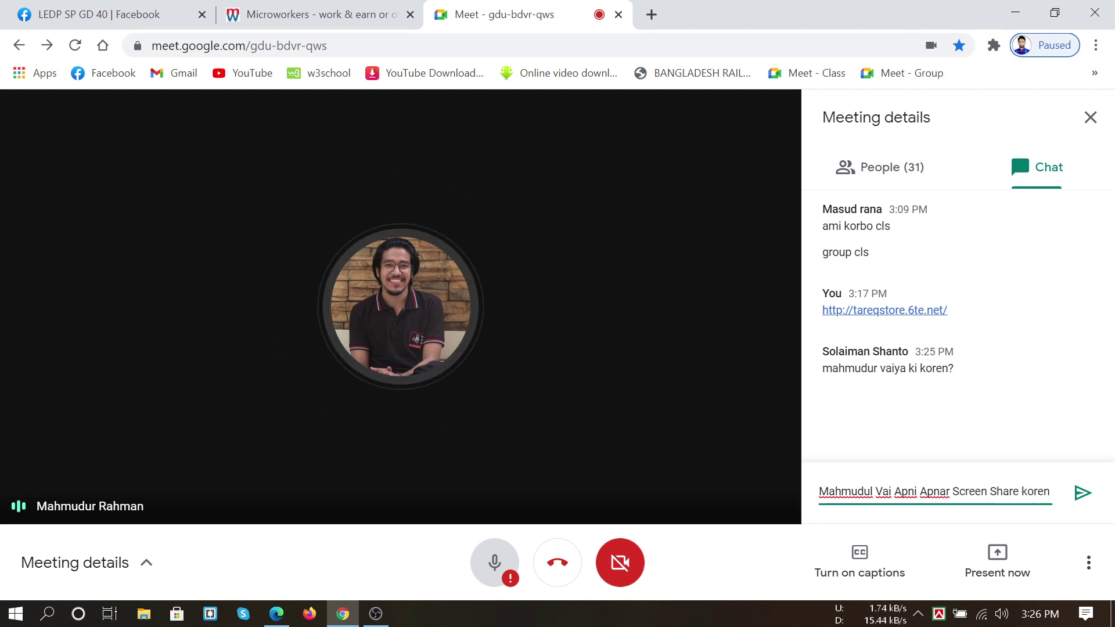
pyautogui.press('Return')
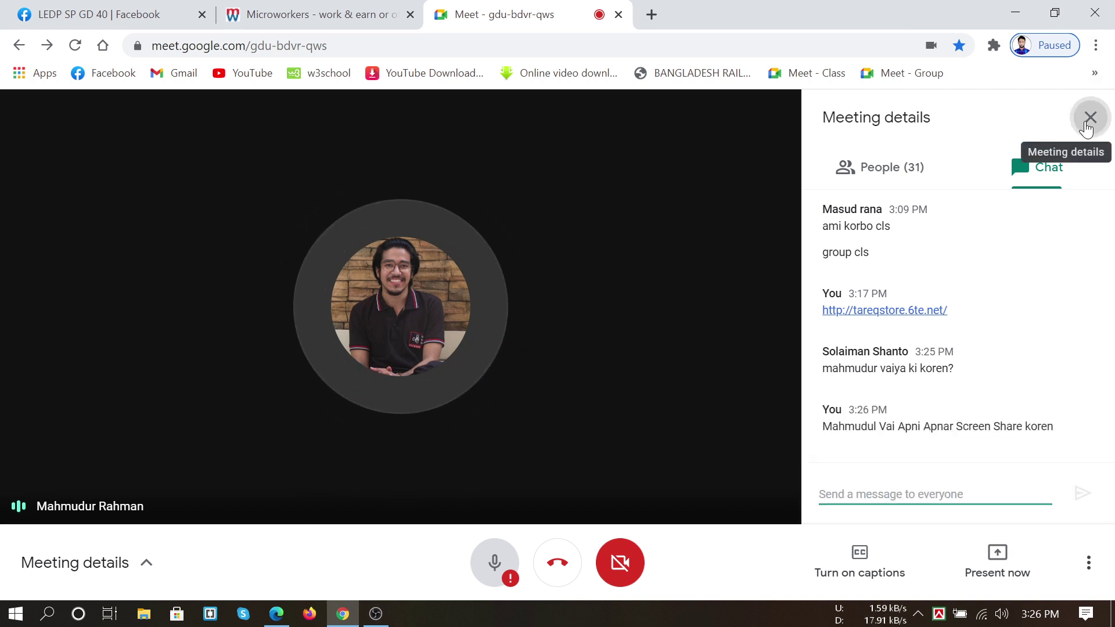
pyautogui.click(1090, 118)
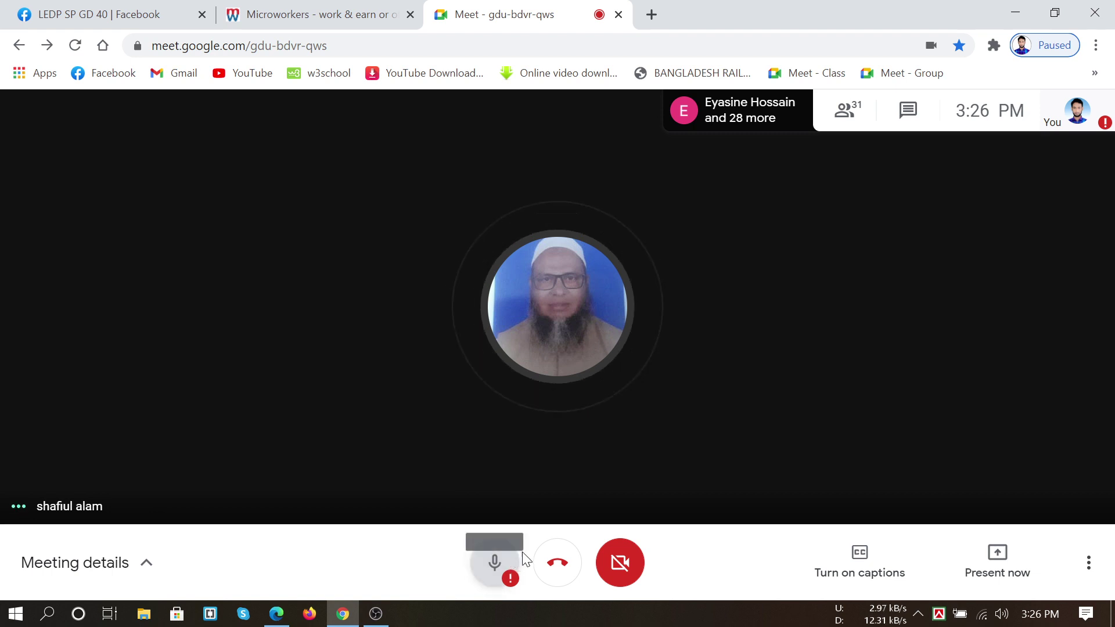
# Look through the meeting's participant list down to its end and close it
pyautogui.moveTo(727, 358)
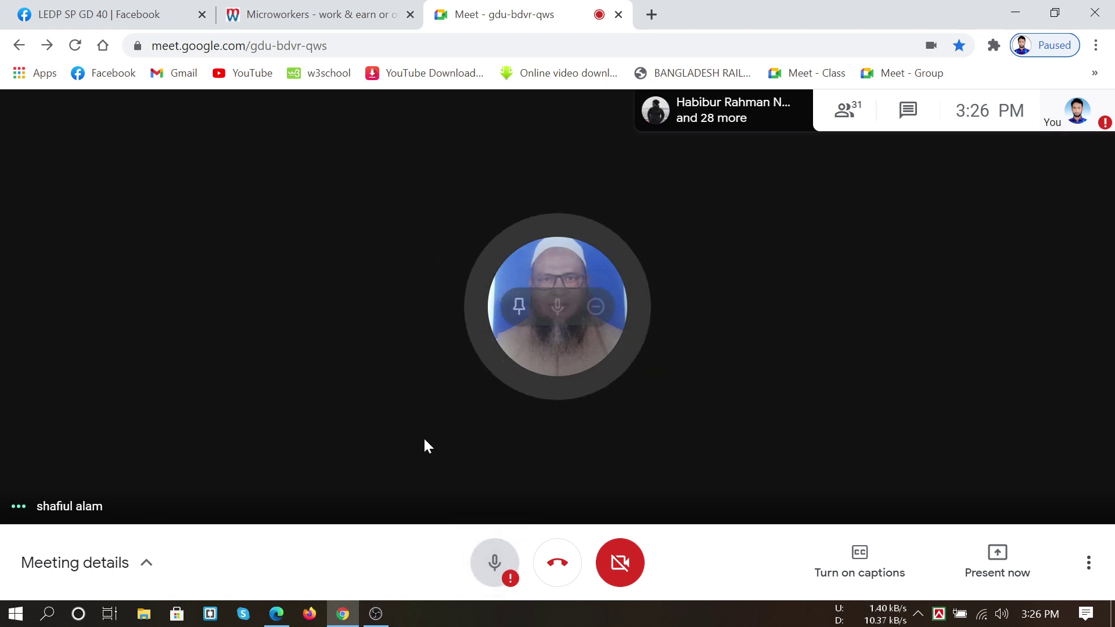
pyautogui.moveTo(486, 442)
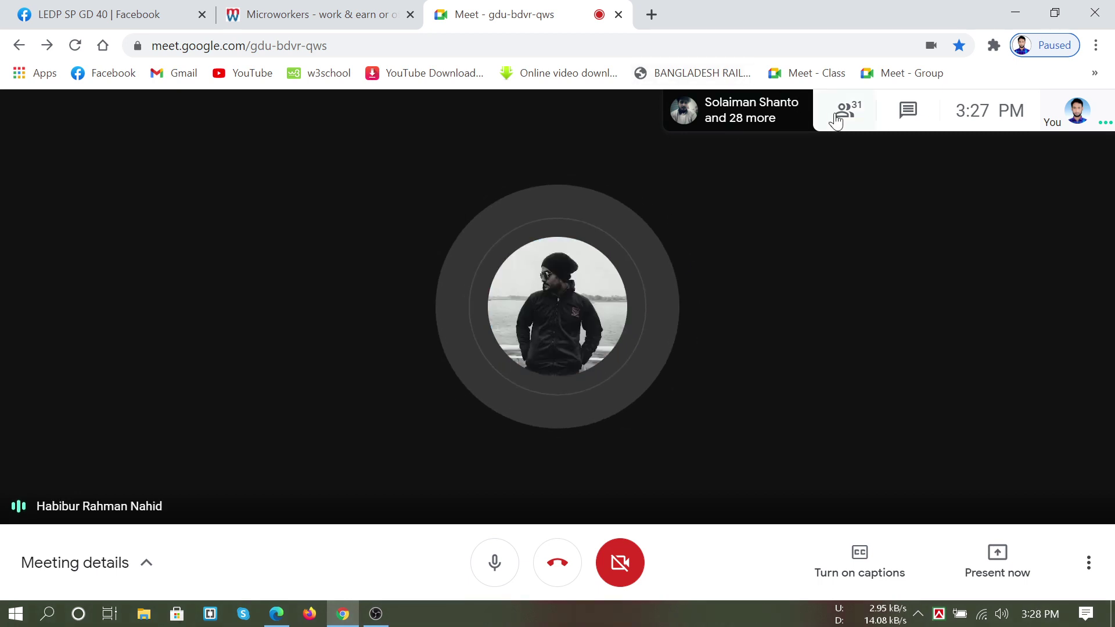
pyautogui.click(856, 119)
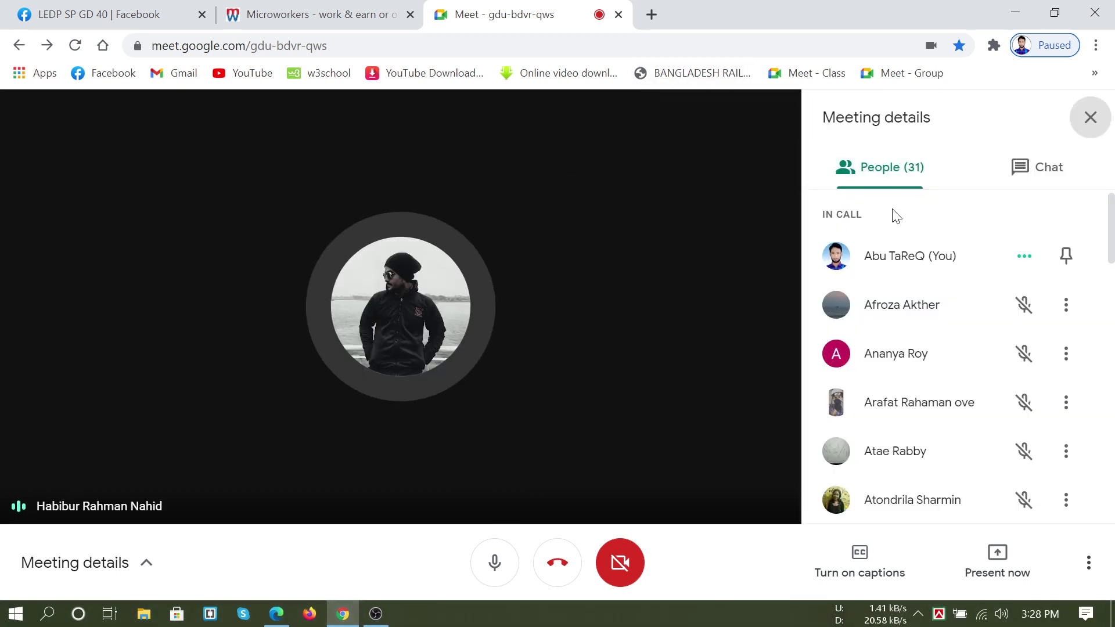
pyautogui.scroll(-15, 906, 285)
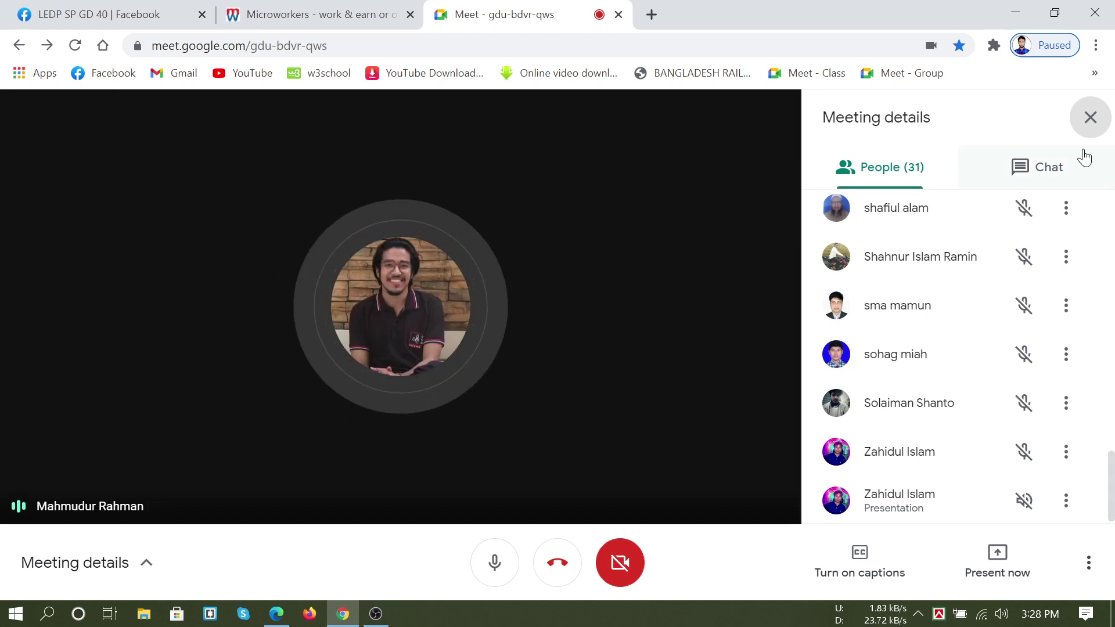
pyautogui.click(1089, 118)
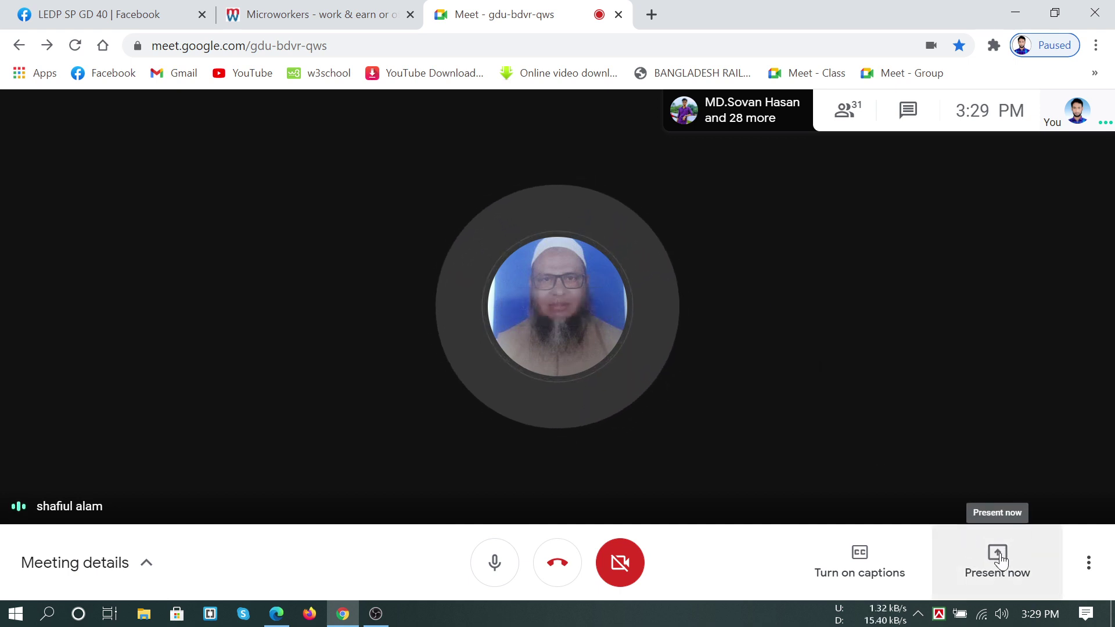
# Present the entire screen to the meeting and hide the screen-sharing notice
pyautogui.click(998, 555)
pyautogui.click(977, 412)
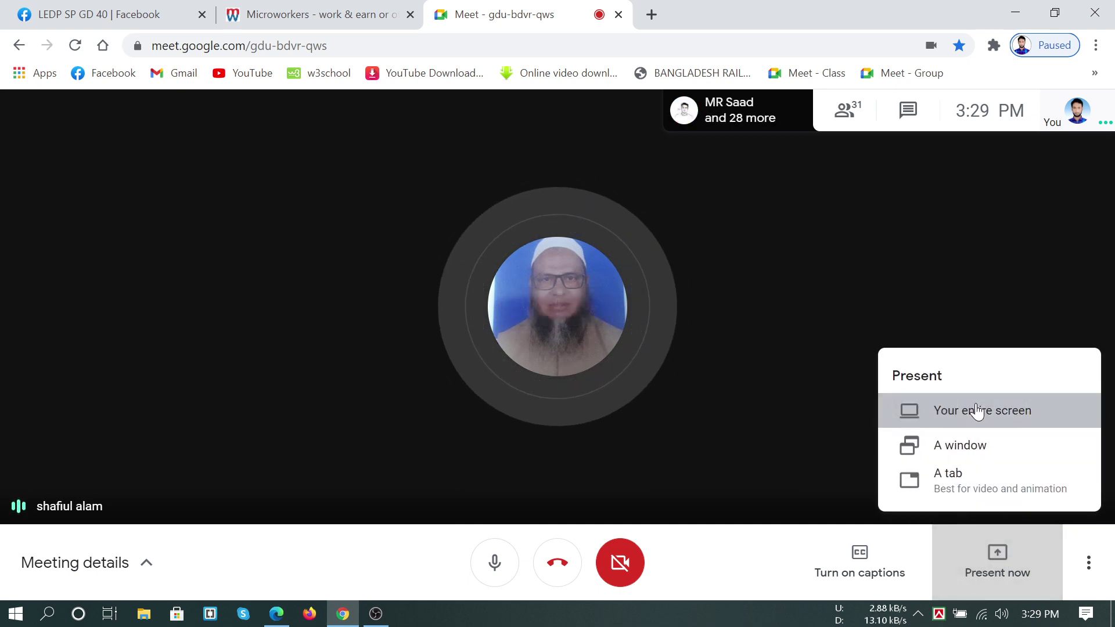
pyautogui.click(515, 246)
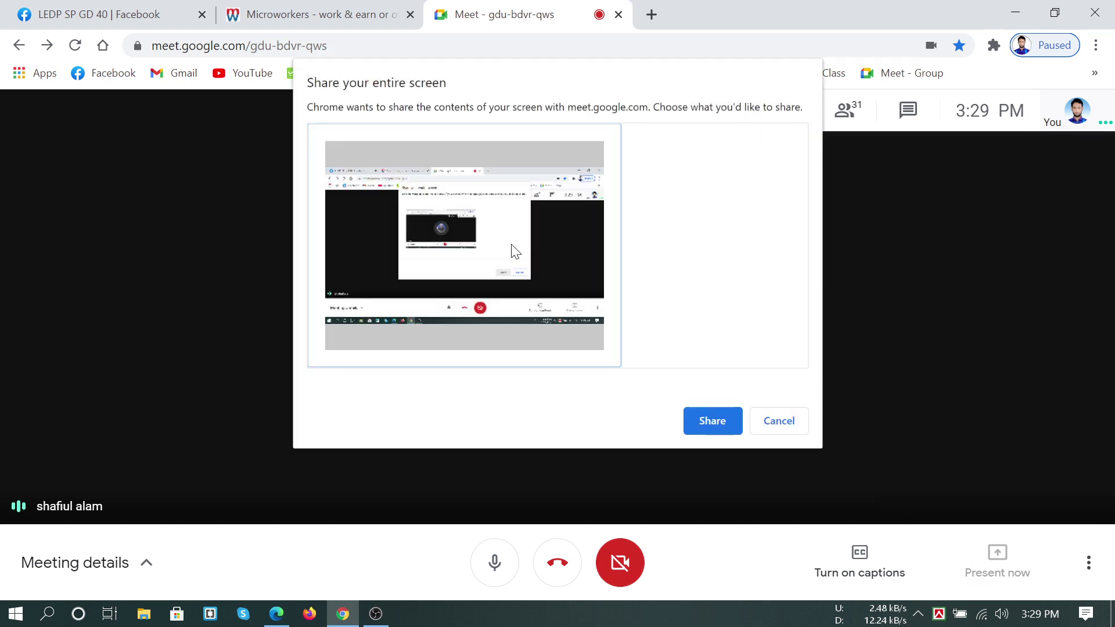
pyautogui.click(714, 422)
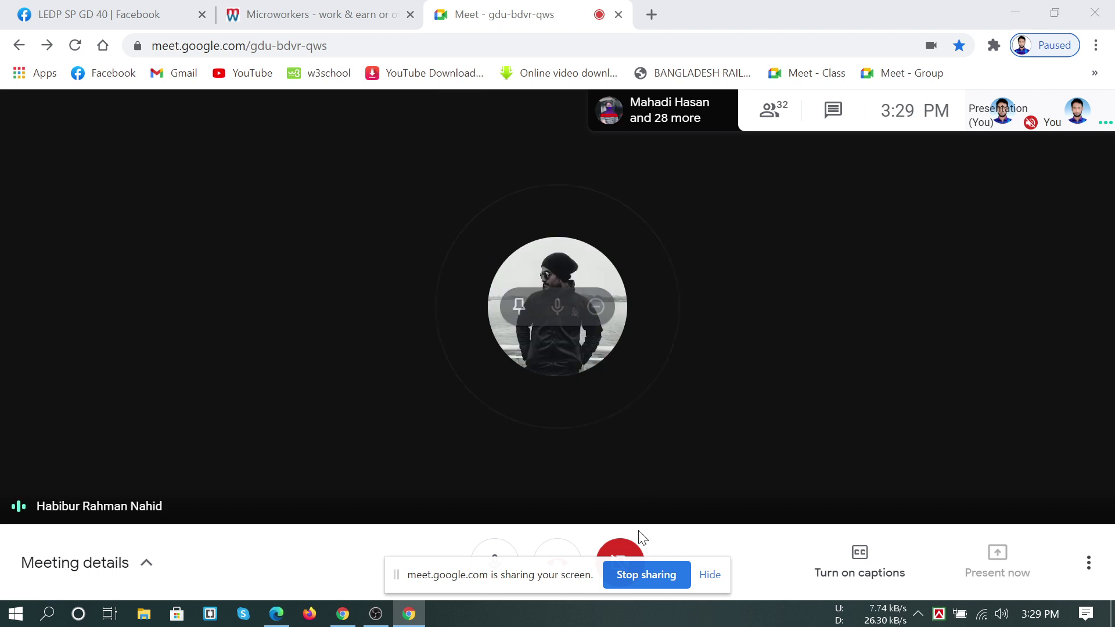
pyautogui.click(711, 574)
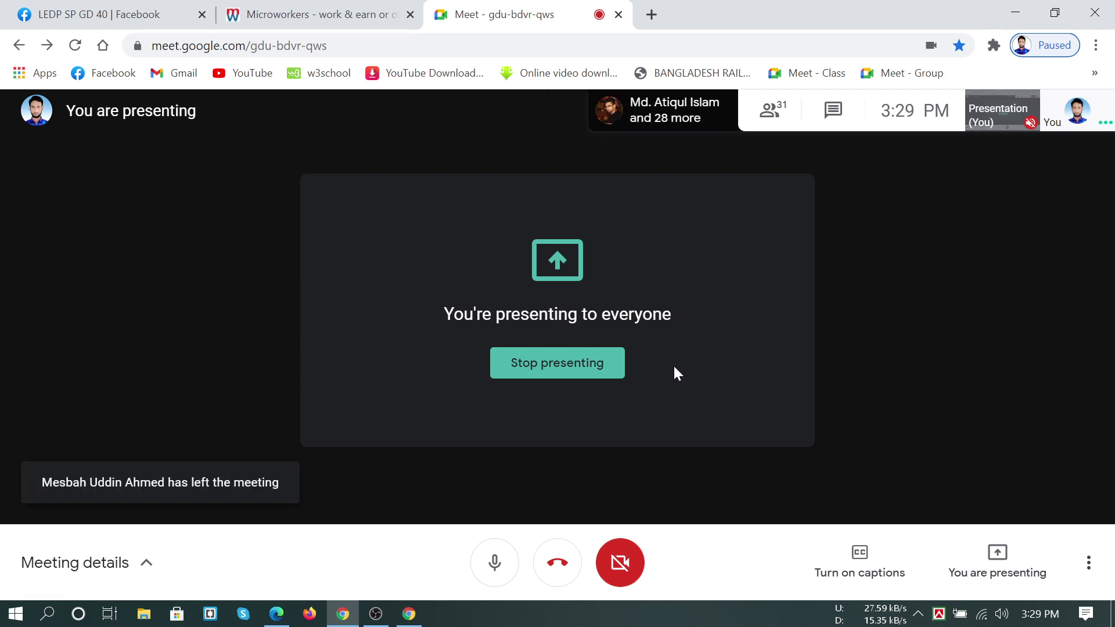
# Copy the meeting's web address, minimize Chrome and load the address in Firefox
pyautogui.click(240, 45)
pyautogui.hotkey('ctrl', 'c')
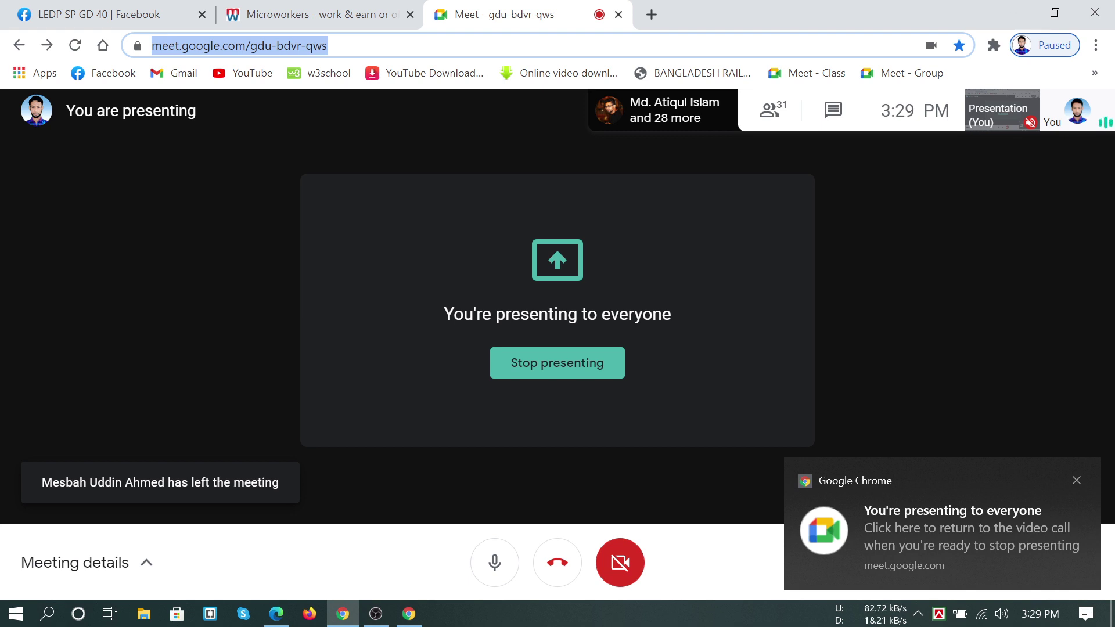
pyautogui.click(1018, 11)
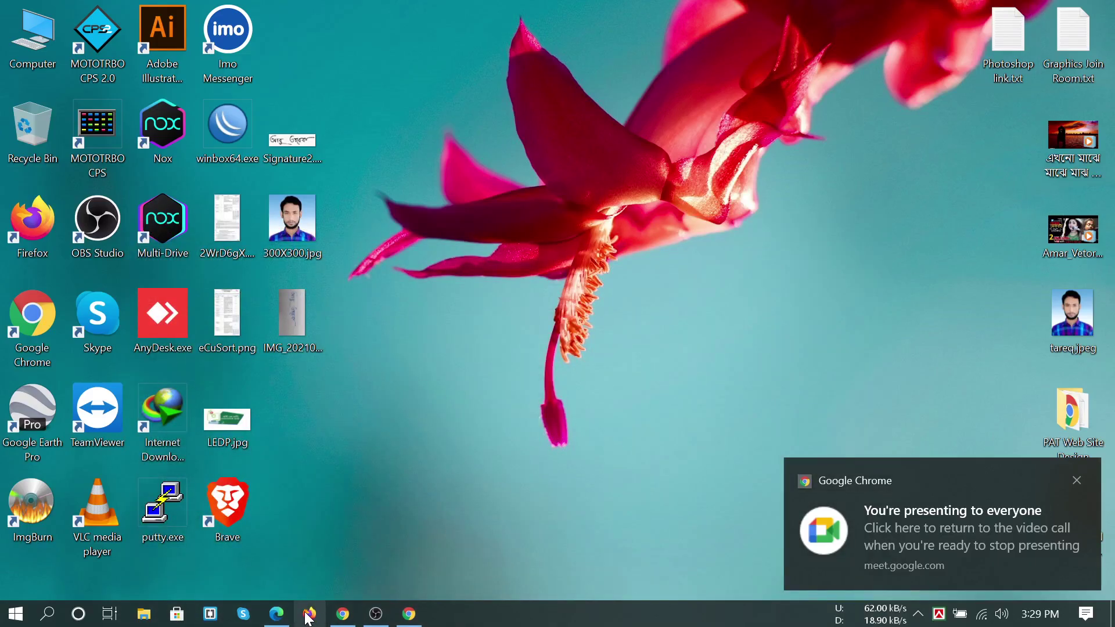
pyautogui.click(307, 616)
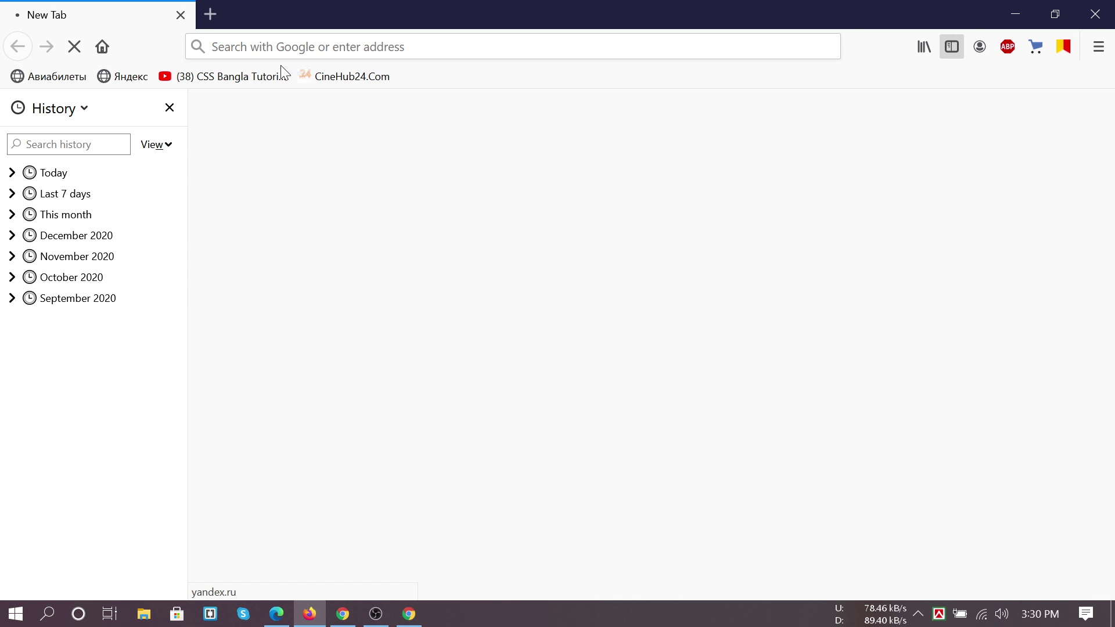
pyautogui.hotkey('ctrl', 'v')
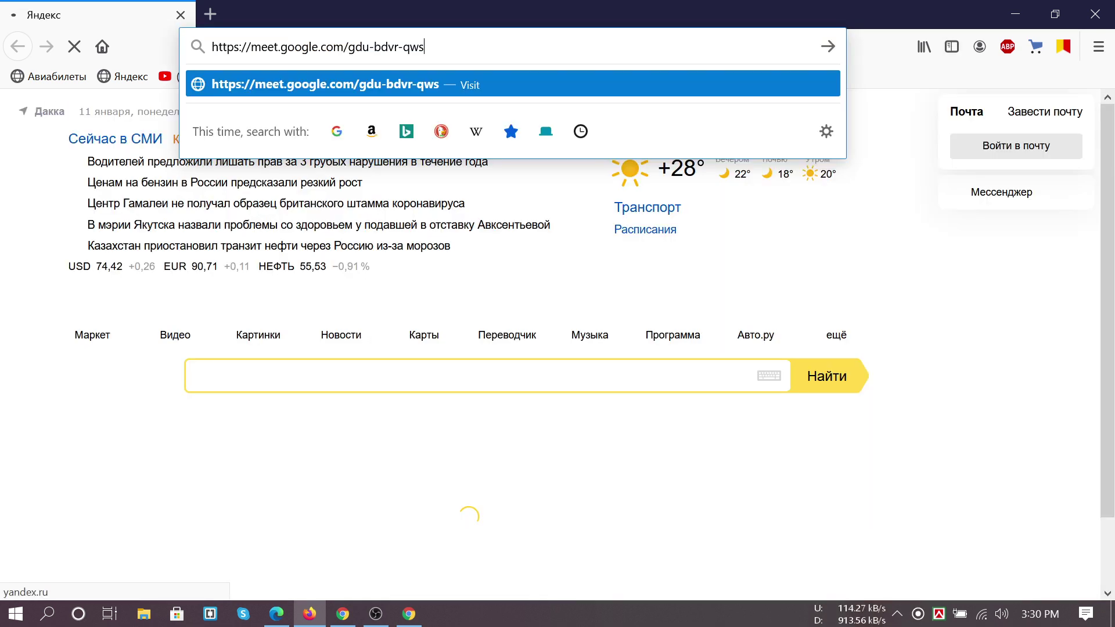
pyautogui.press('Return')
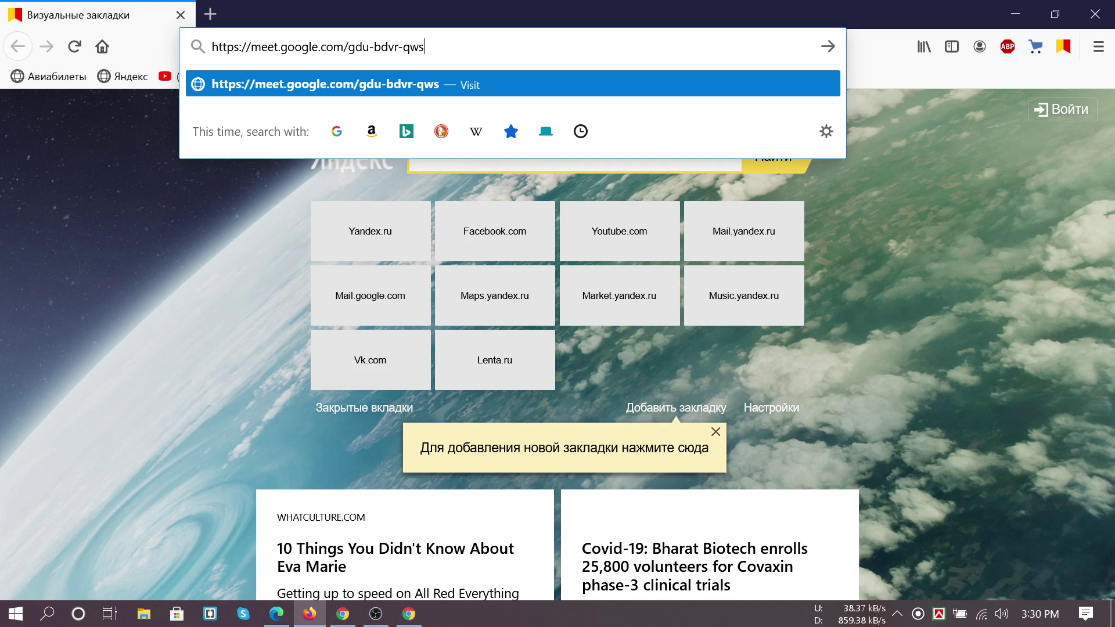
pyautogui.press('Return')
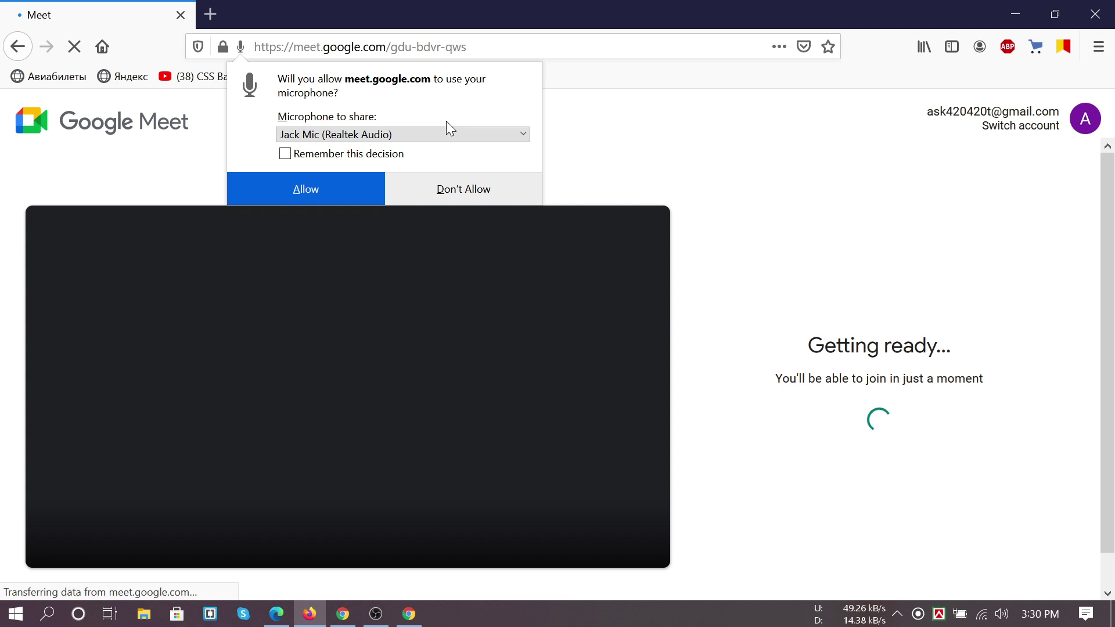
# Turn off the camera and microphone, allow device access, ask to join the call and close Firefox
pyautogui.click(386, 530)
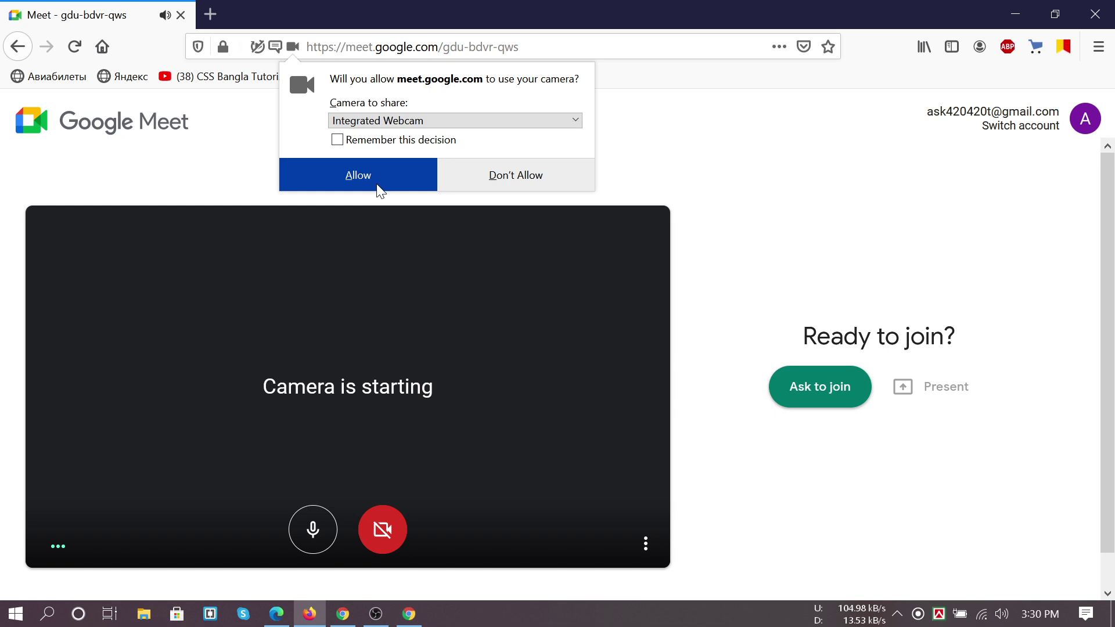
pyautogui.click(378, 185)
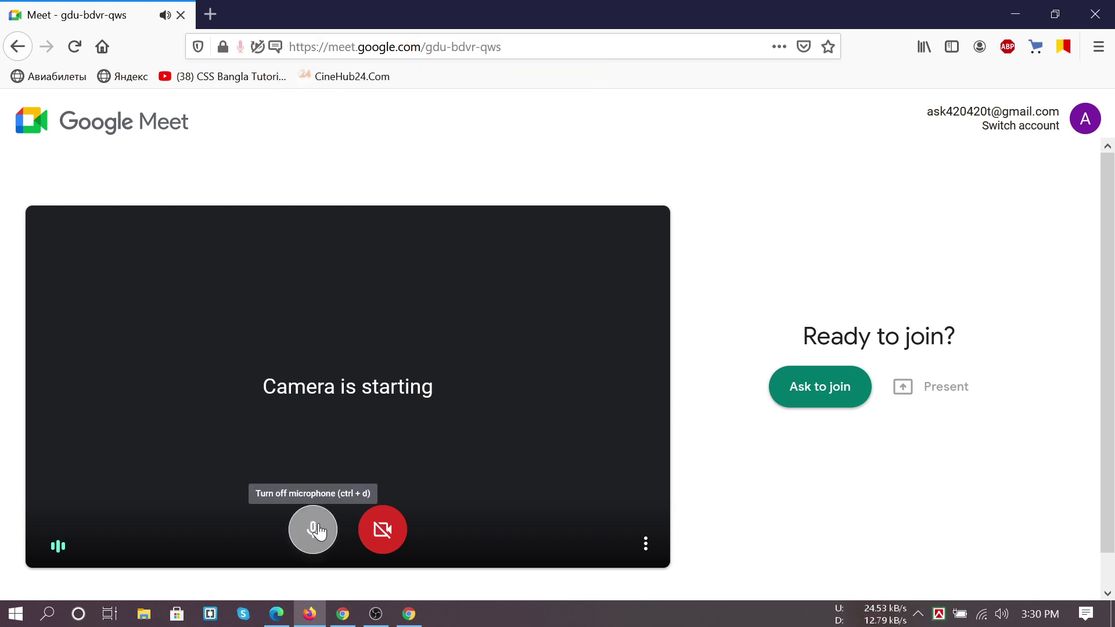
pyautogui.click(317, 531)
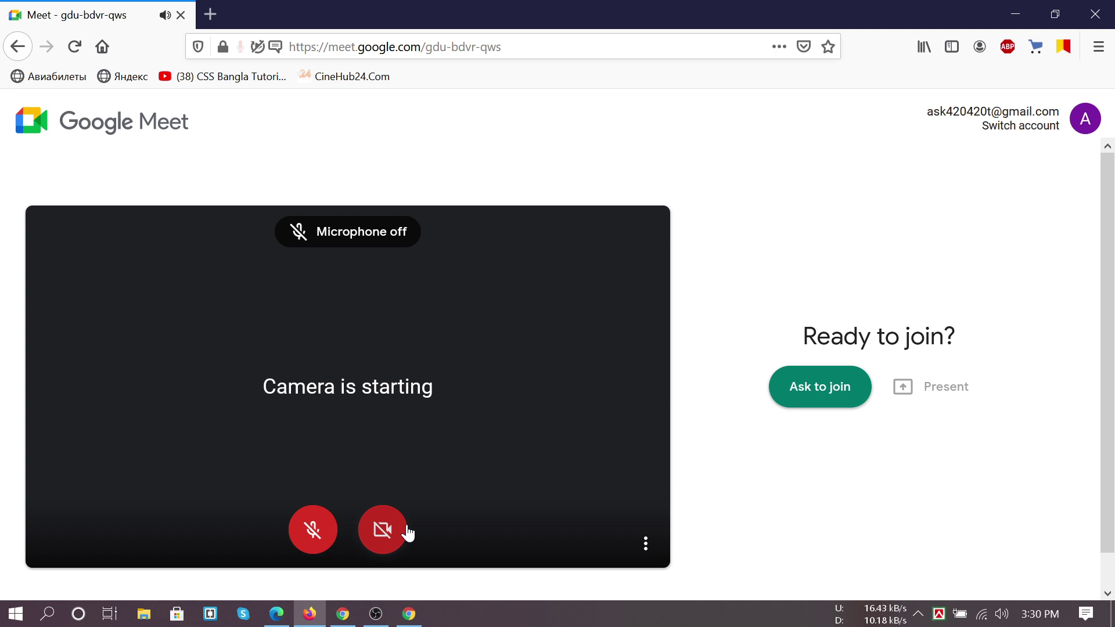
pyautogui.click(825, 392)
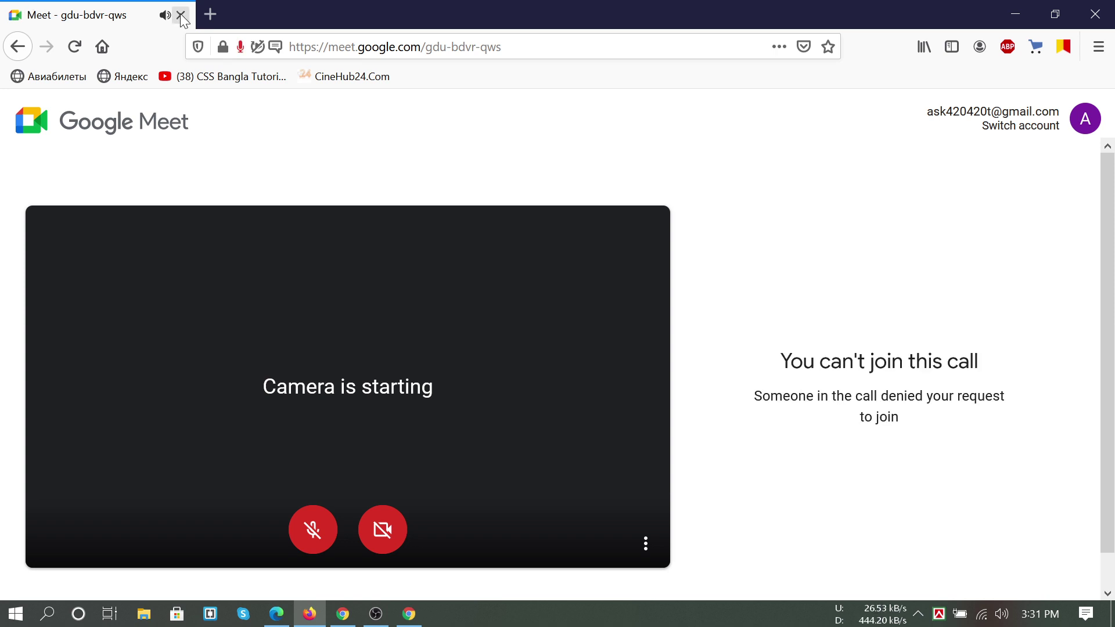
pyautogui.click(1097, 14)
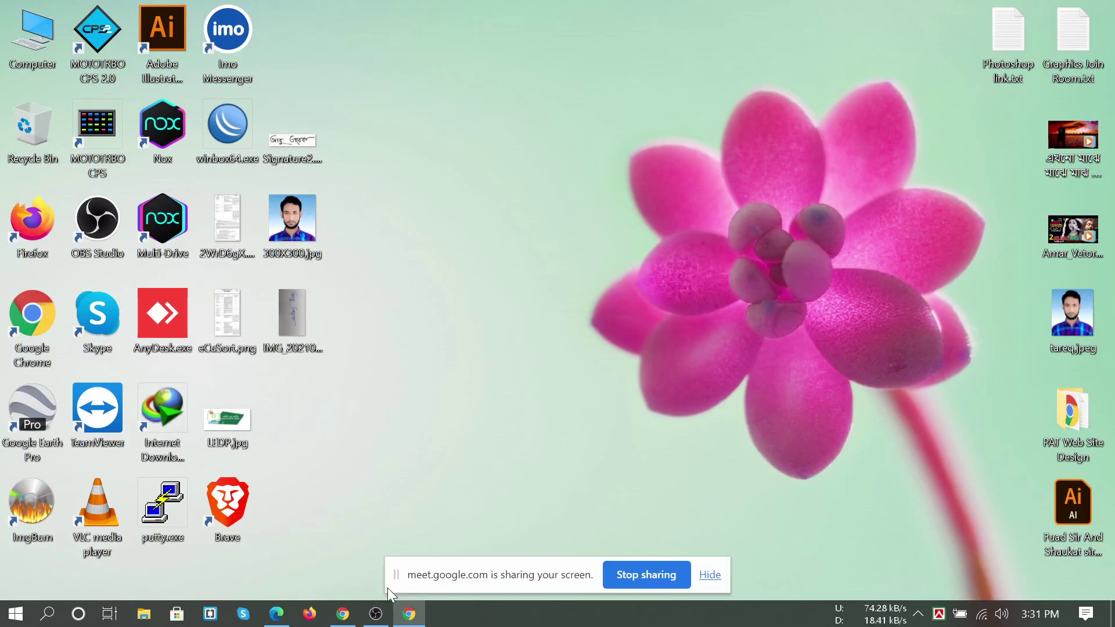
# Return to the meeting in Chrome, stop presenting the screen and show the meeting full screen
pyautogui.click(342, 620)
pyautogui.click(718, 575)
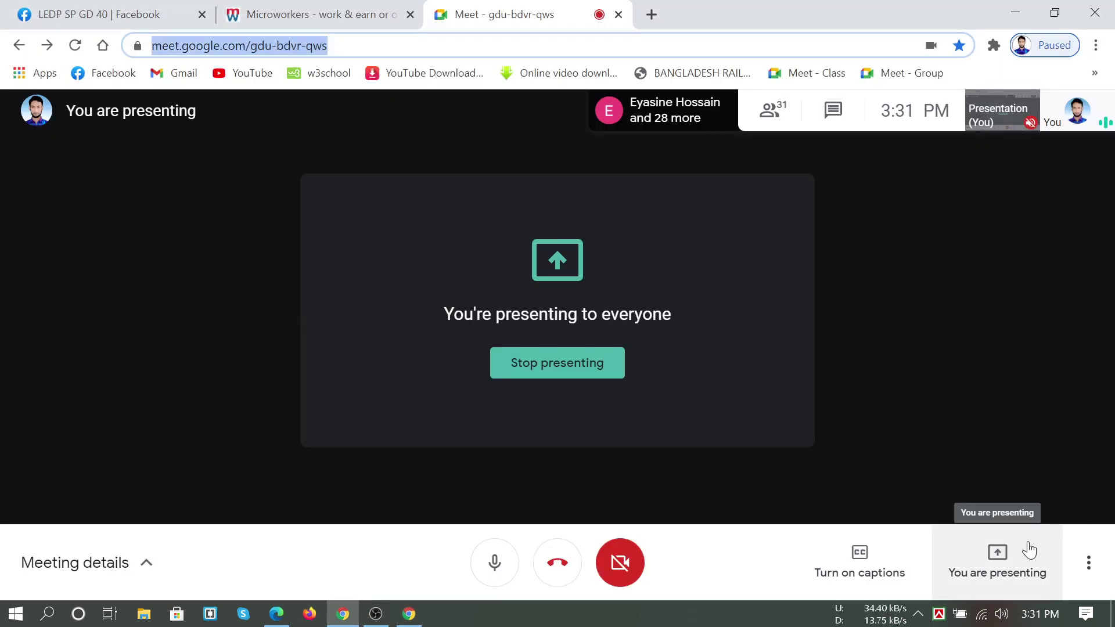
pyautogui.click(998, 561)
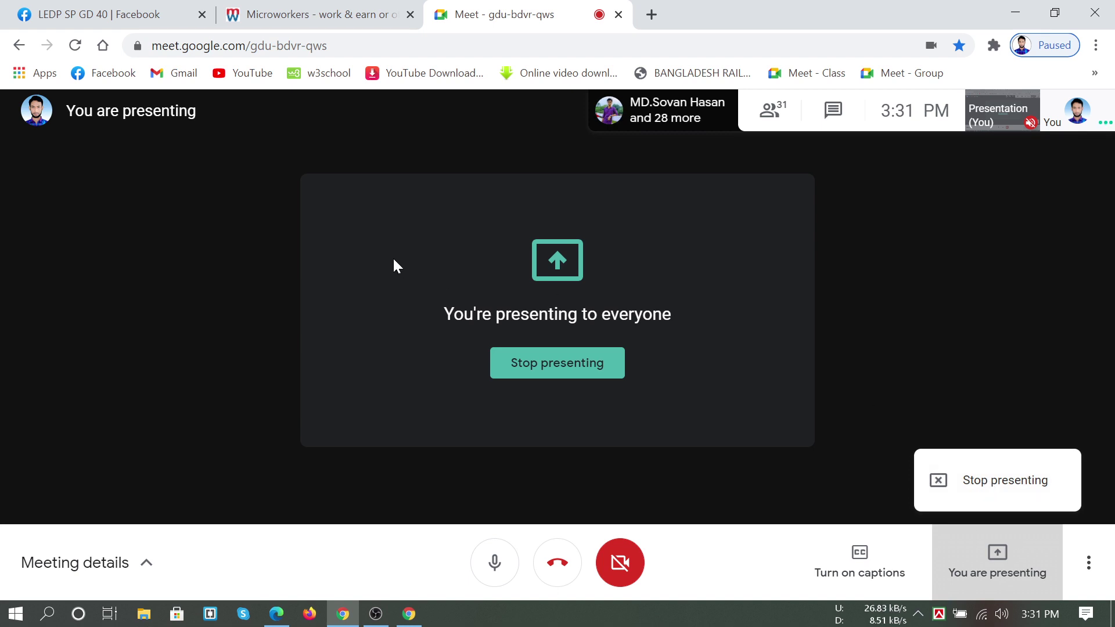
pyautogui.click(397, 234)
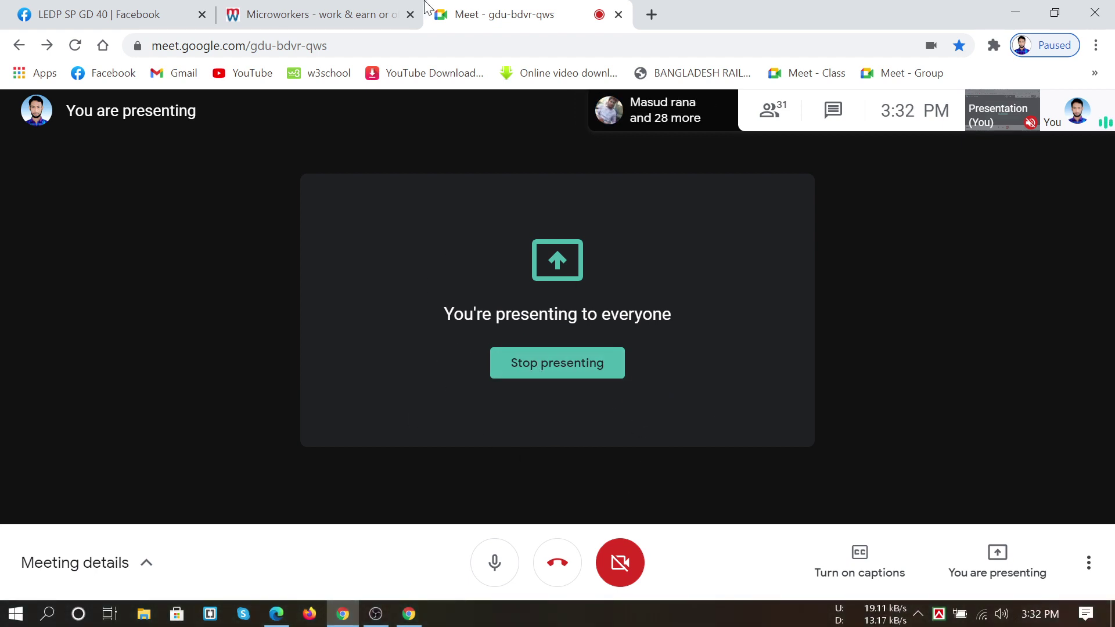
pyautogui.click(328, 11)
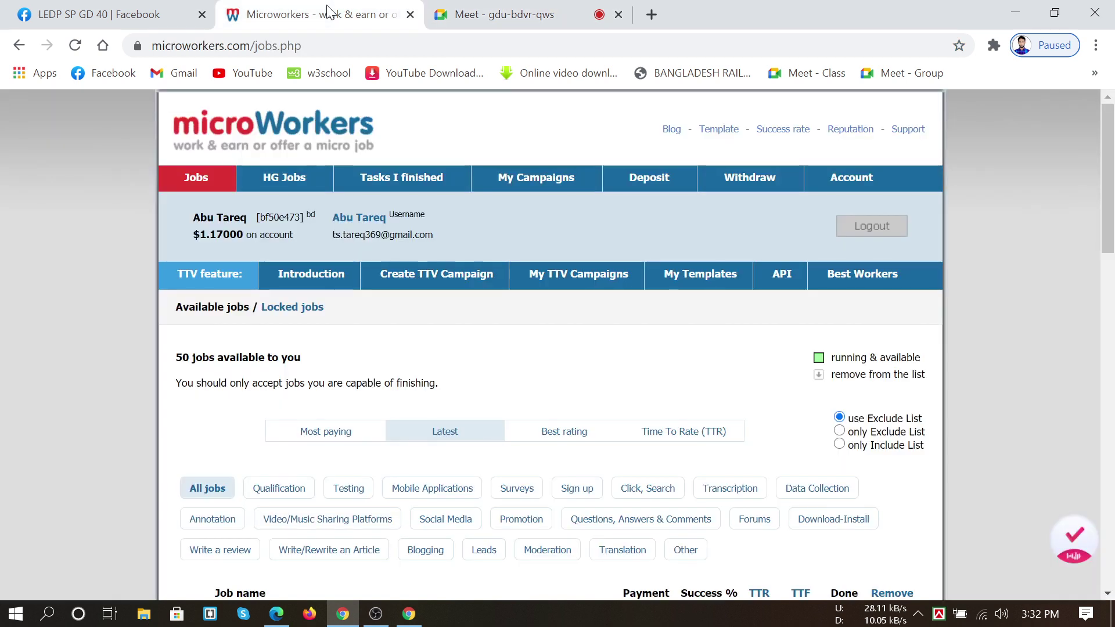
pyautogui.click(491, 17)
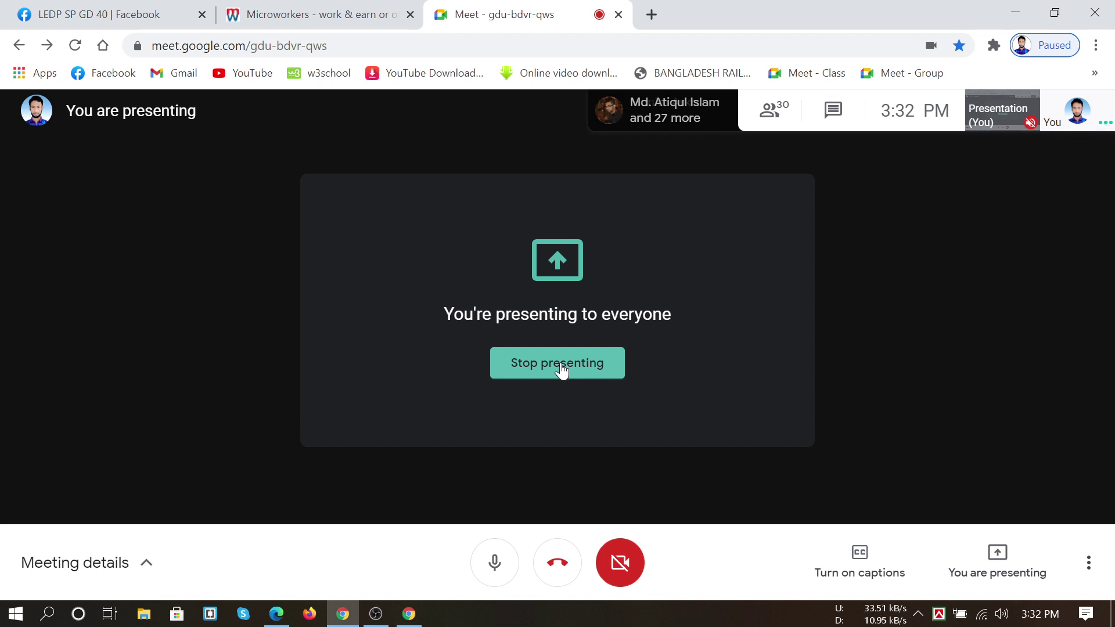
pyautogui.click(561, 370)
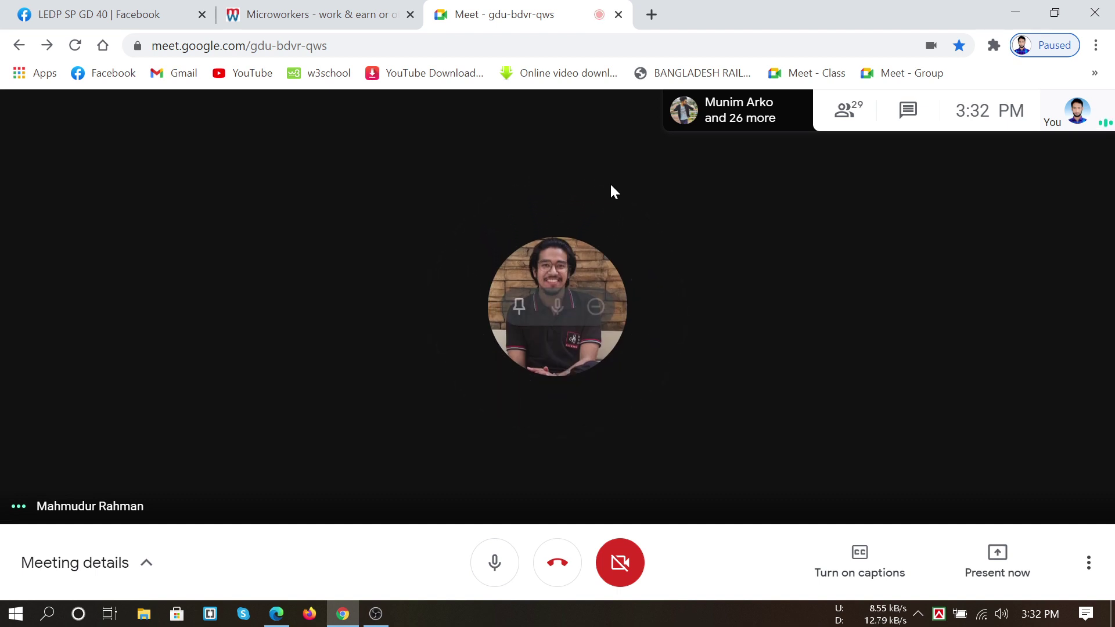
pyautogui.doubleClick(429, 195)
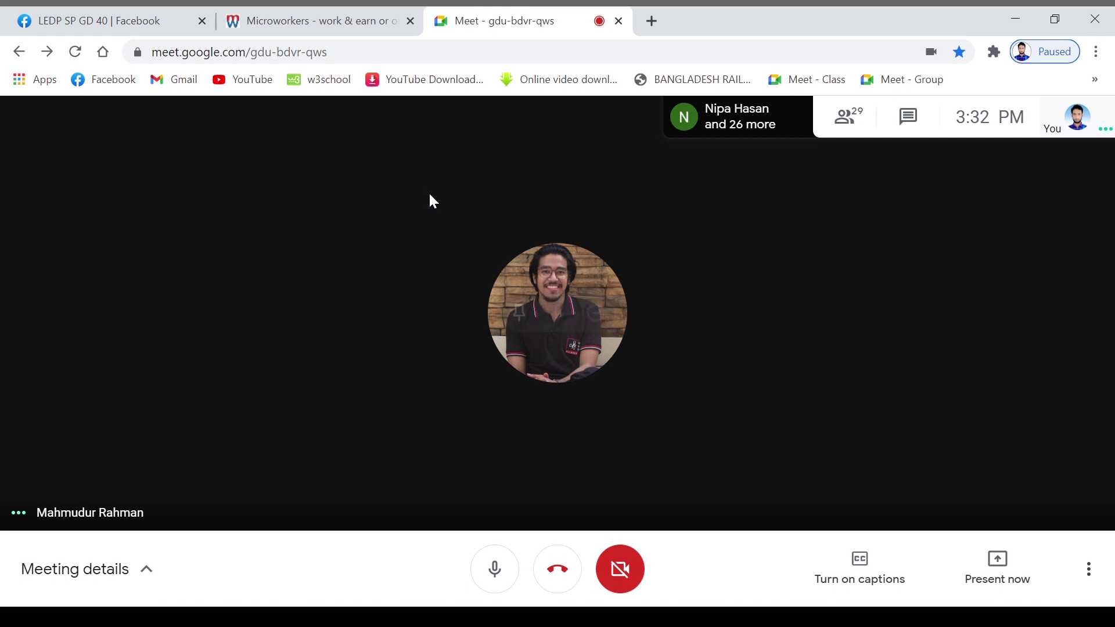
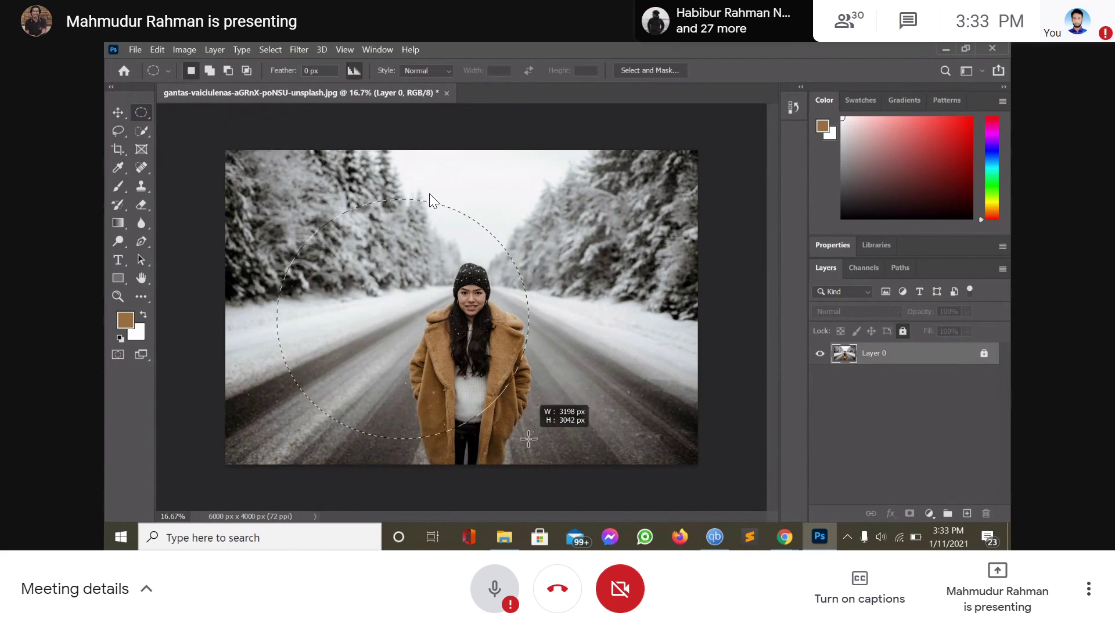
# Draw two overlapping elliptical selections on the snowy road photo, replace them with a rectangular selection and add a second separate rectangle
pyautogui.moveTo(529, 439); pyautogui.dragTo(602, 310)
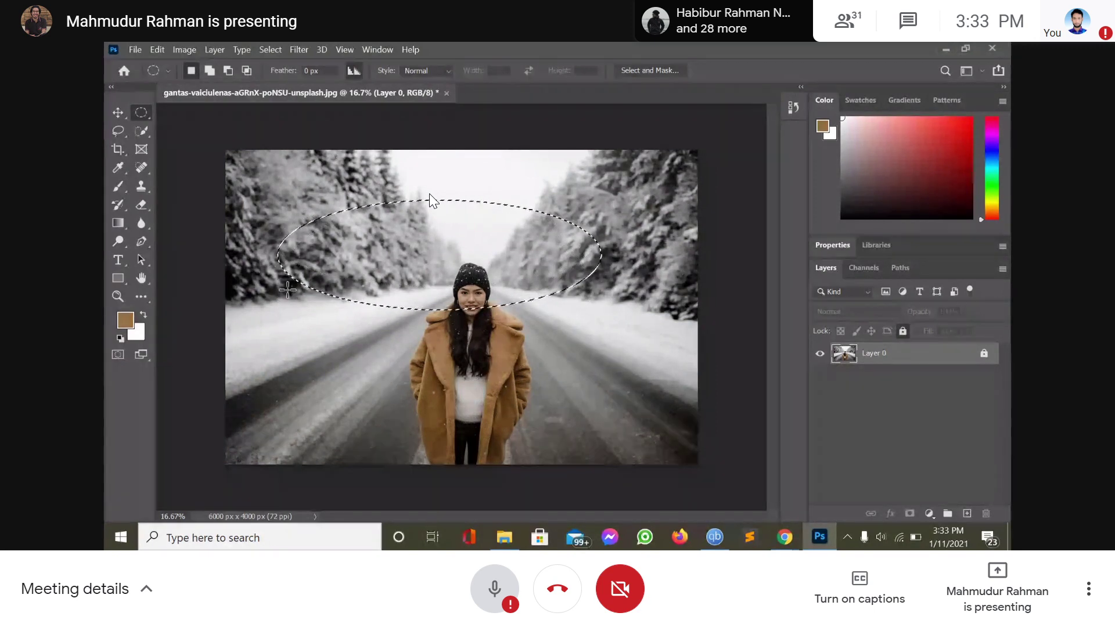
pyautogui.moveTo(288, 289); pyautogui.dragTo(430, 433)
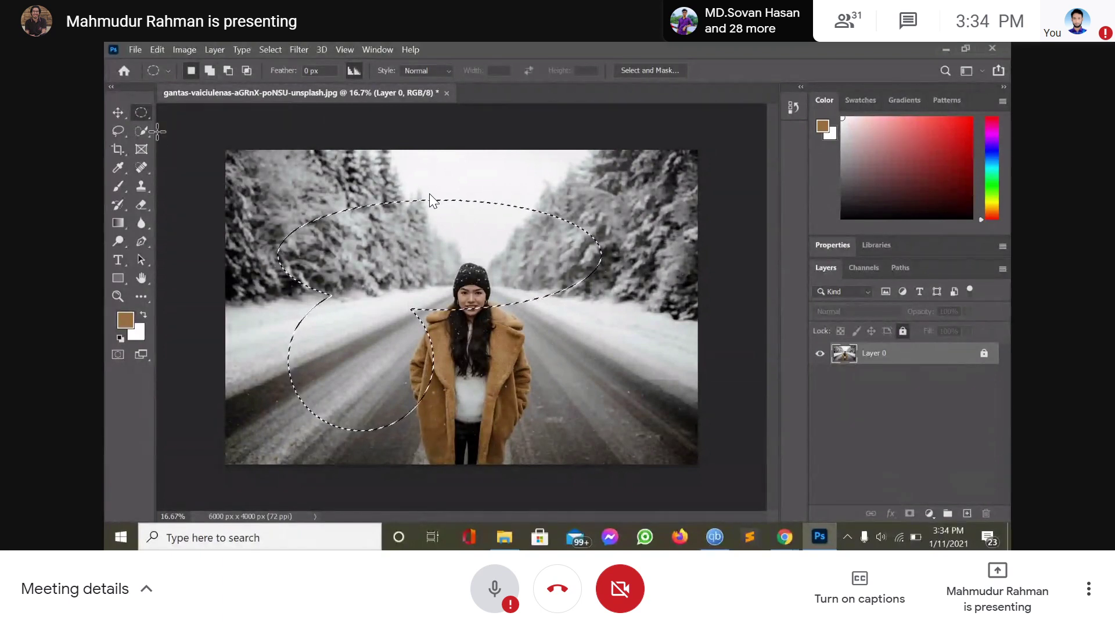
pyautogui.rightClick(143, 114)
pyautogui.click(209, 112)
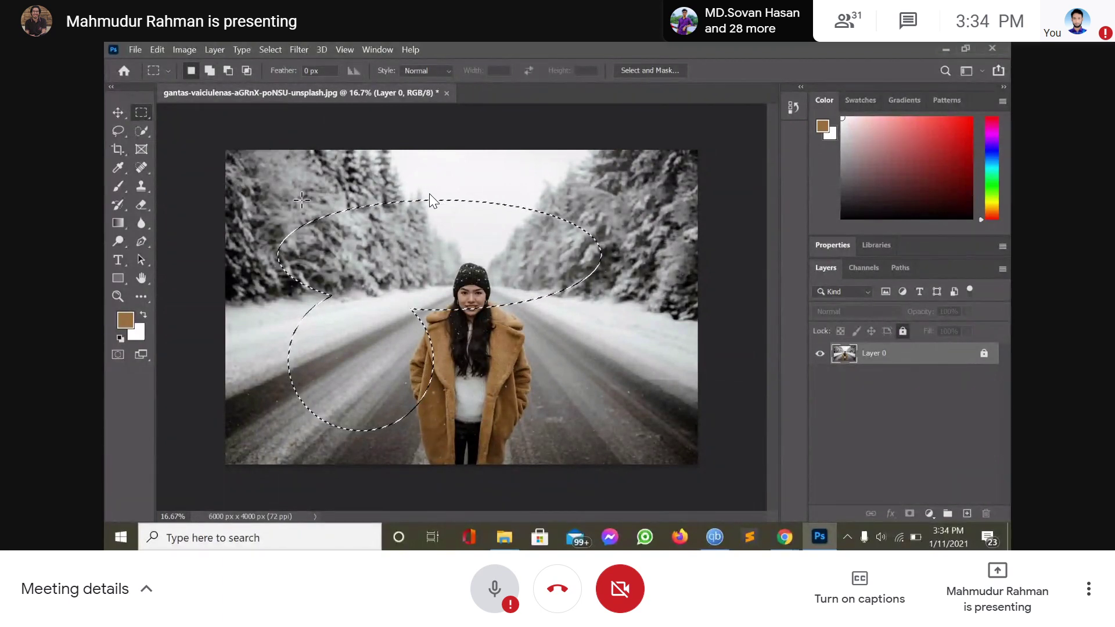
pyautogui.moveTo(474, 330); pyautogui.dragTo(644, 419)
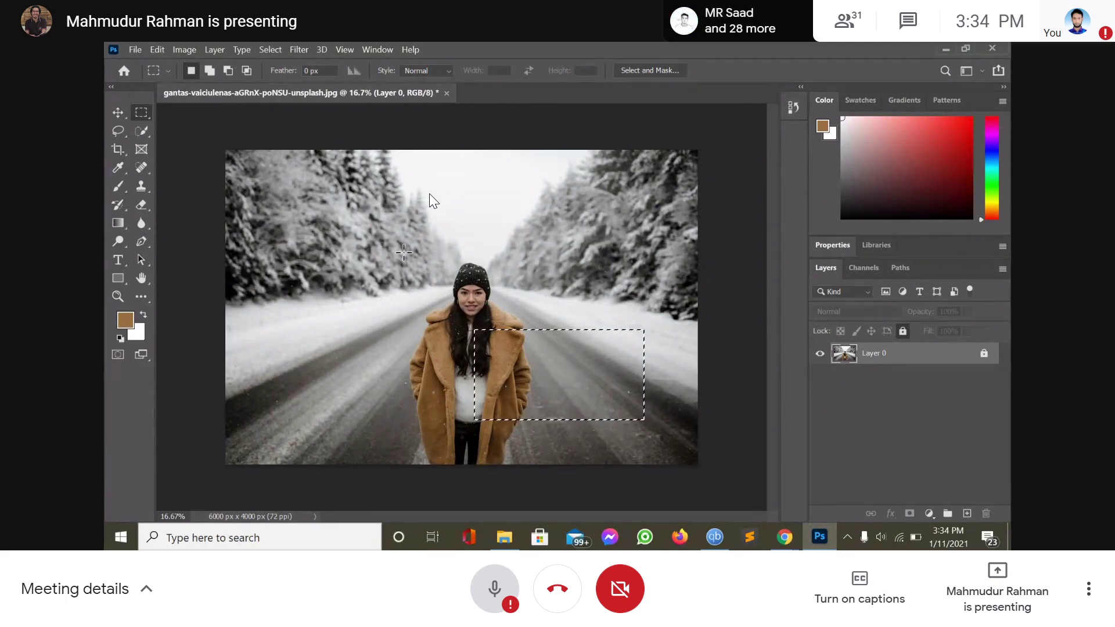
pyautogui.moveTo(321, 243); pyautogui.dragTo(446, 363)
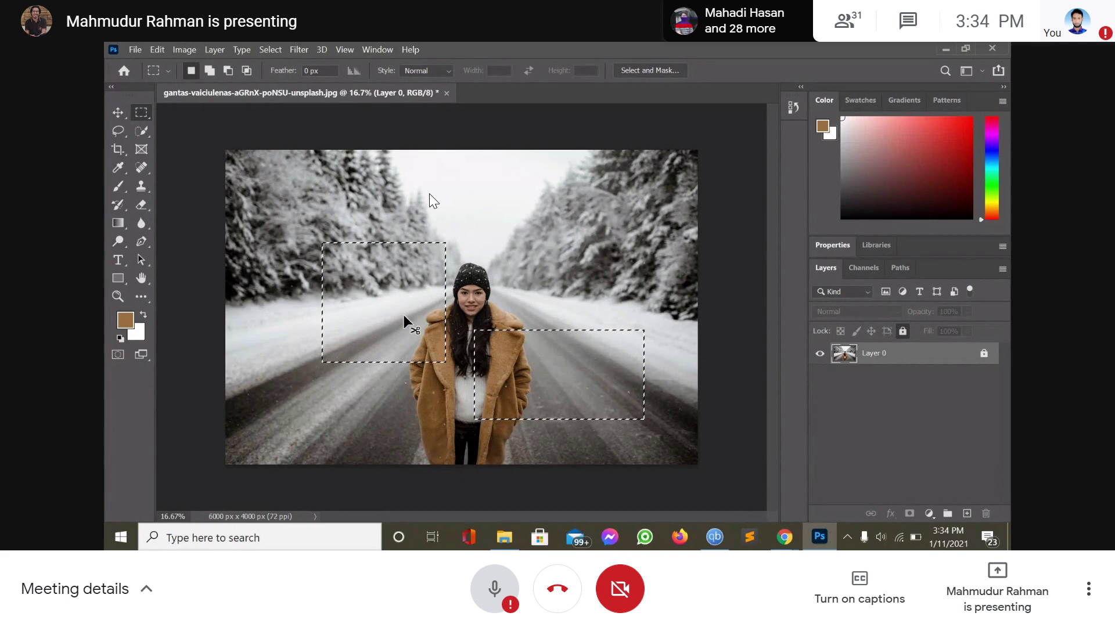
# Undo the rectangular and elliptical marquee selections on the photo
pyautogui.hotkey('ctrl', 'z')
pyautogui.hotkey('ctrl', 'z')
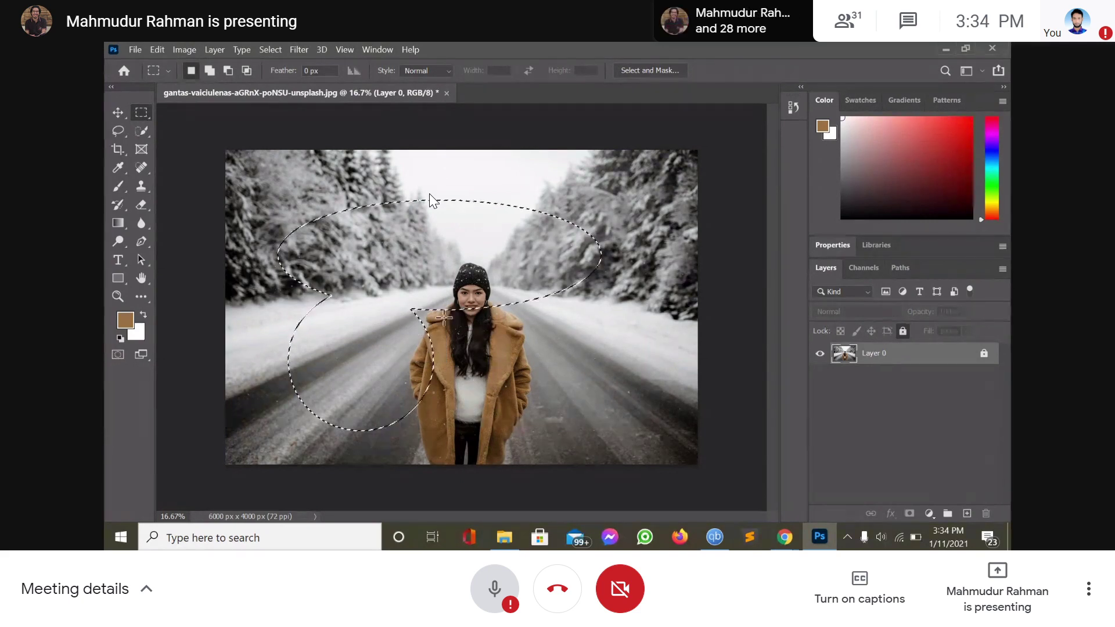
pyautogui.hotkey('ctrl', 'z')
pyautogui.hotkey('ctrl', 'z')
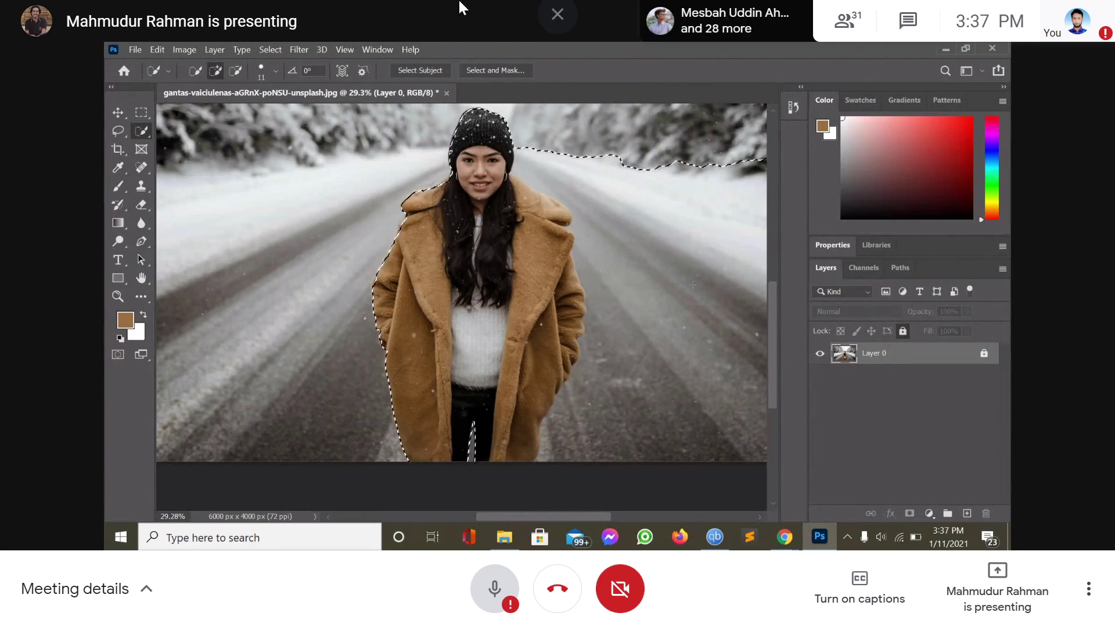
# Re-enter full screen and zoom the meeting page out until the shared Photoshop presentation fills almost the whole display
pyautogui.moveTo(590, 201)
pyautogui.press('Escape')
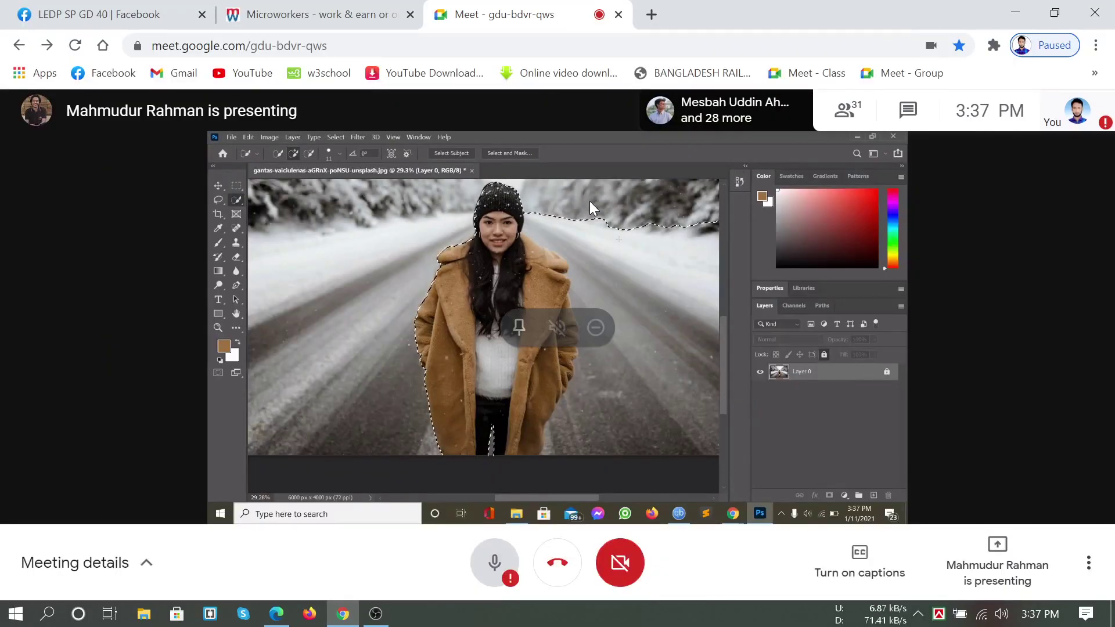
pyautogui.doubleClick(591, 201)
pyautogui.hotkey('ctrl', '-')
pyautogui.hotkey('ctrl', '-')
pyautogui.hotkey('ctrl', '-')
pyautogui.hotkey('ctrl', '-')
pyautogui.hotkey('ctrl', '-')
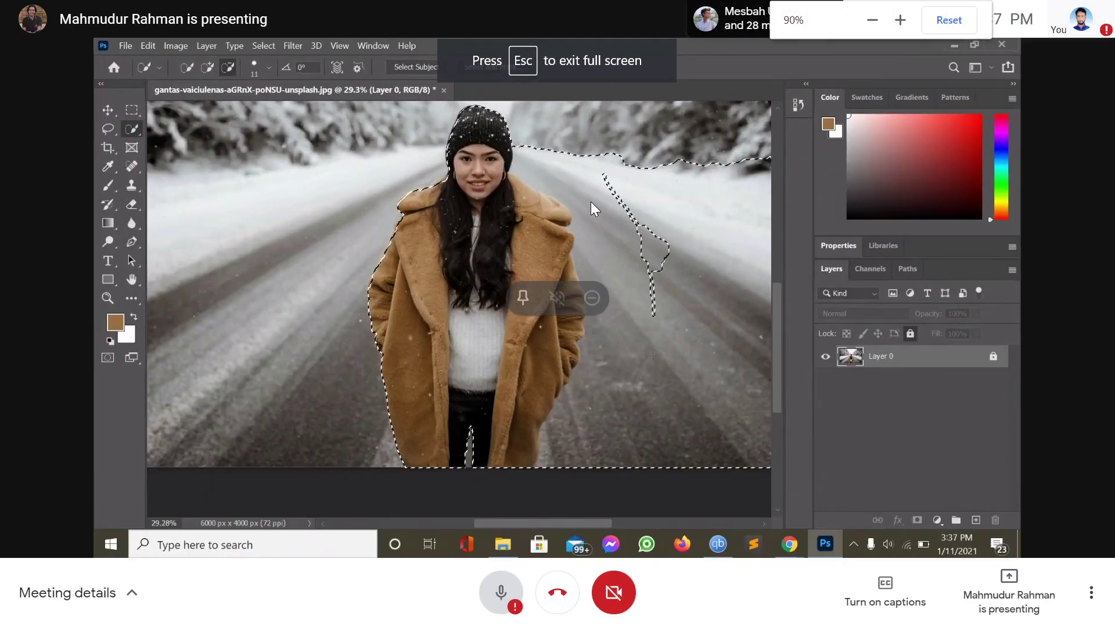
pyautogui.hotkey('ctrl', '-')
pyautogui.hotkey('ctrl', '-')
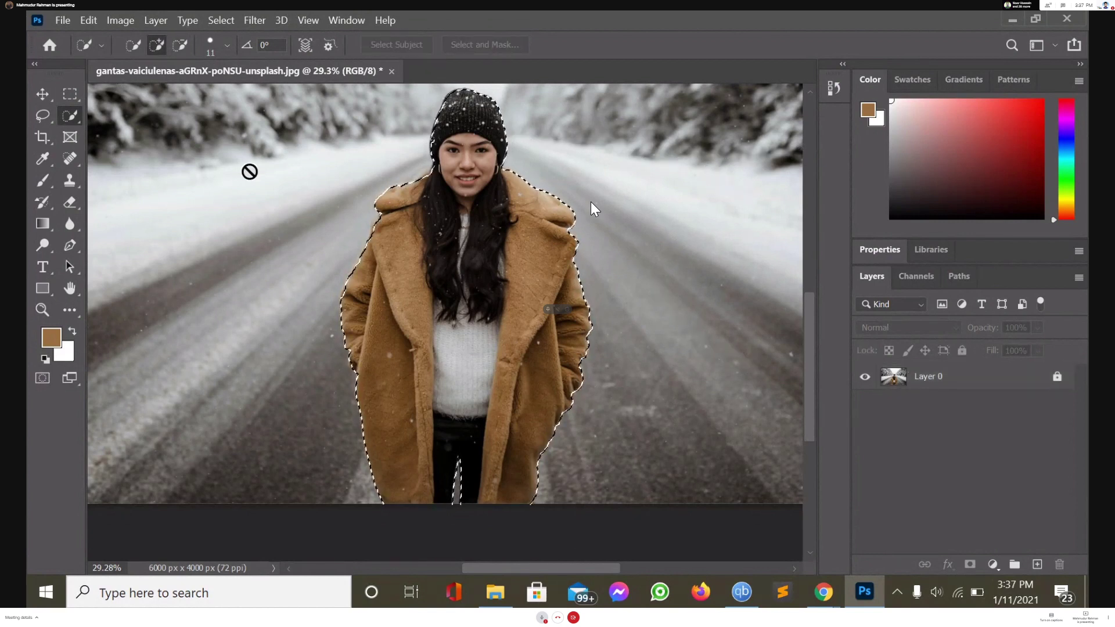
# Try to move the selected woman on the locked layer with the Move tool
pyautogui.press('l')
pyautogui.press('v')
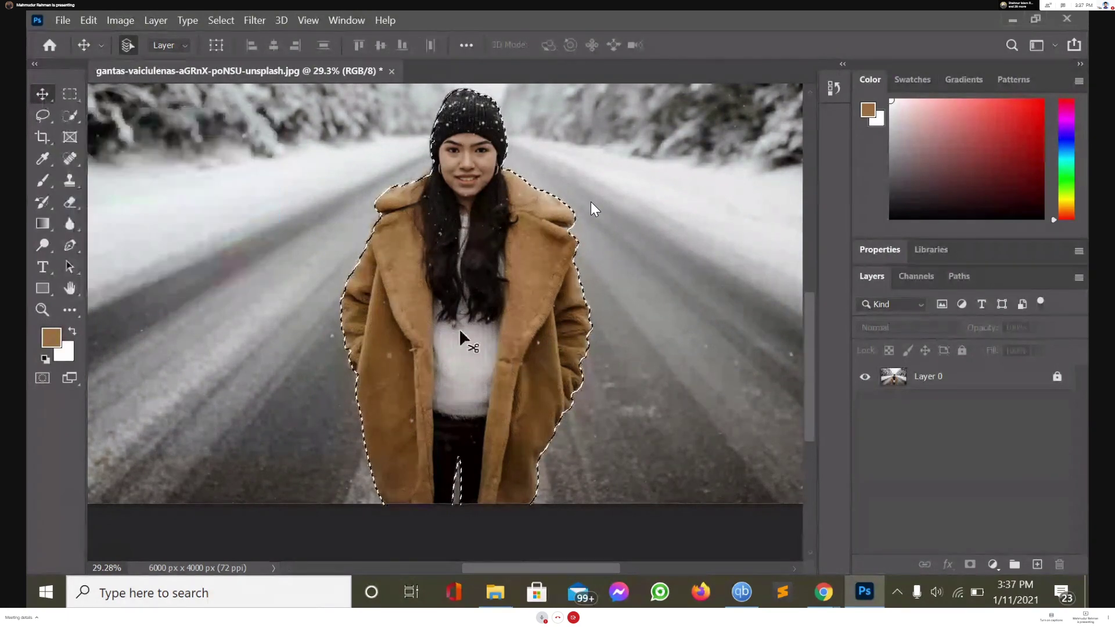
pyautogui.moveTo(449, 324)
pyautogui.mouseDown()
pyautogui.moveTo(486, 322)
pyautogui.moveTo(456, 319)
pyautogui.mouseUp()
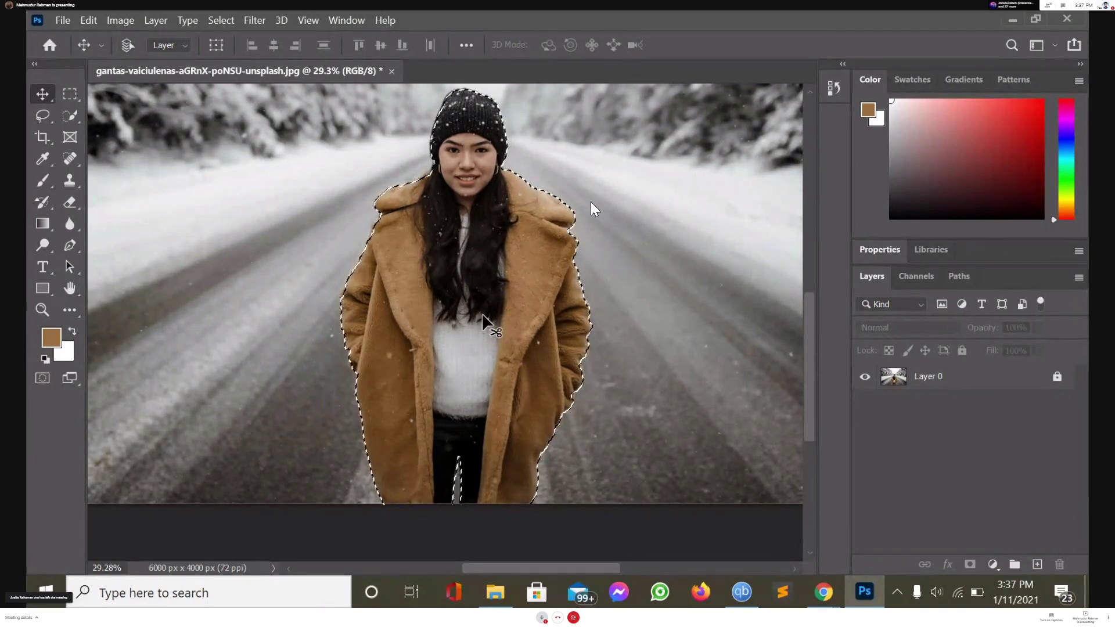
# Unlock Layer 0, copy the selected woman onto a new layer and hide Layer 0
pyautogui.click(1057, 377)
pyautogui.scroll(1, 463, 325)
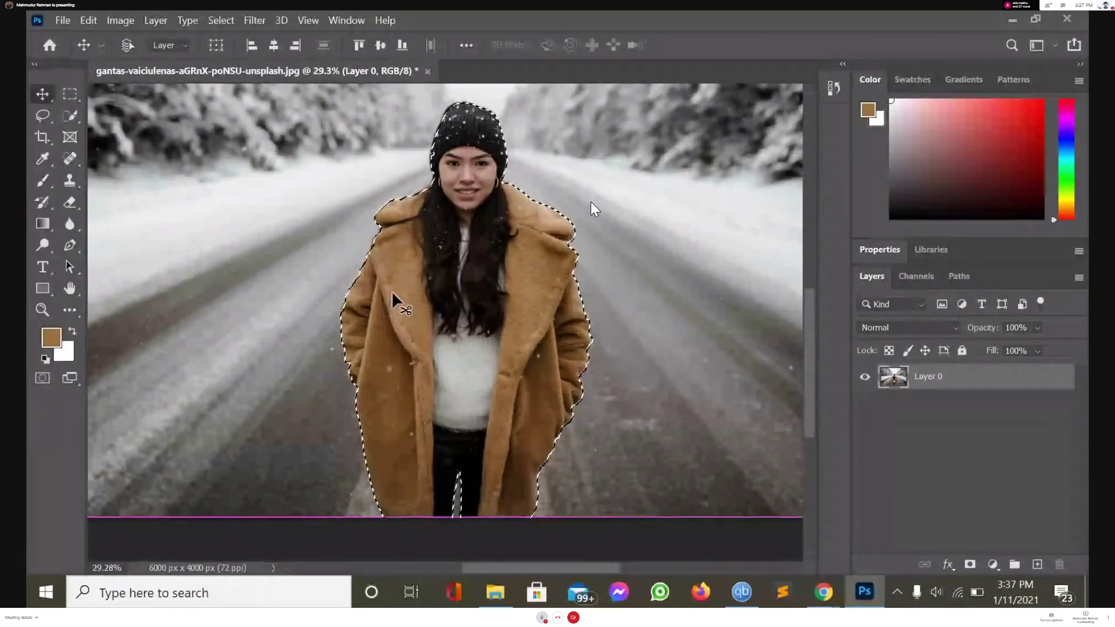
pyautogui.hotkey('ctrl', 'j')
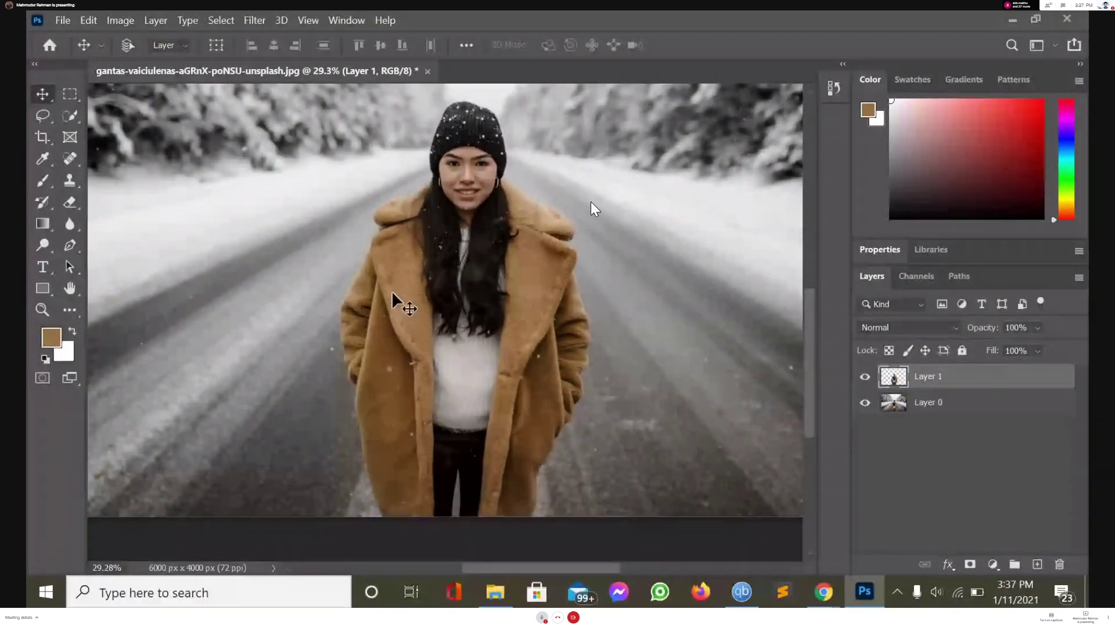
pyautogui.click(866, 402)
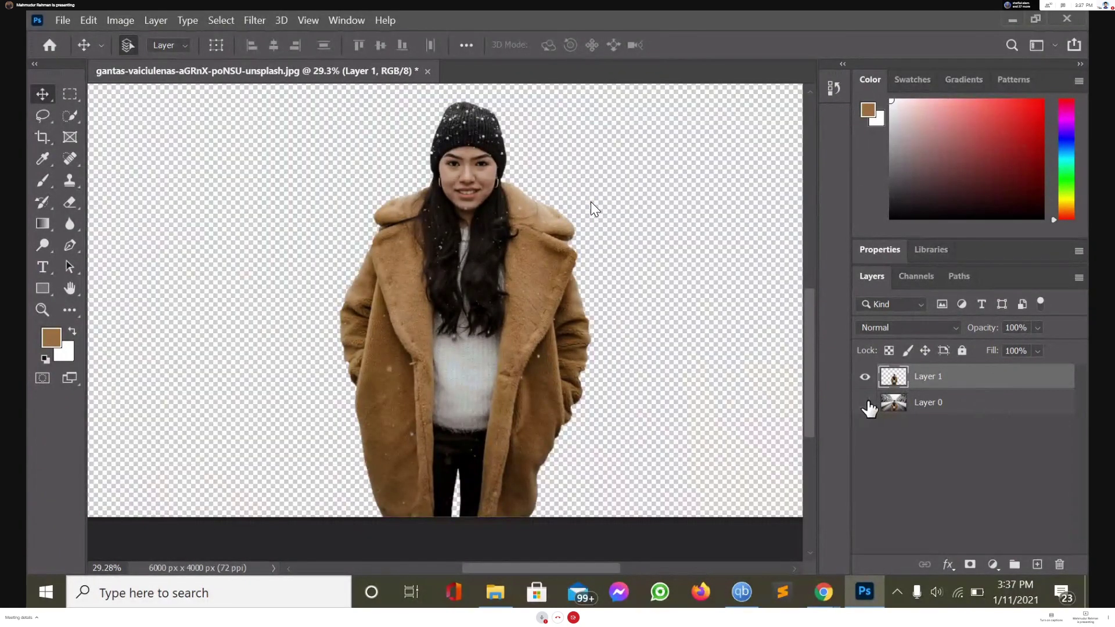
# Deselect Layer 1, set the background colour to dark grey and look over the cut-out woman
pyautogui.click(725, 342)
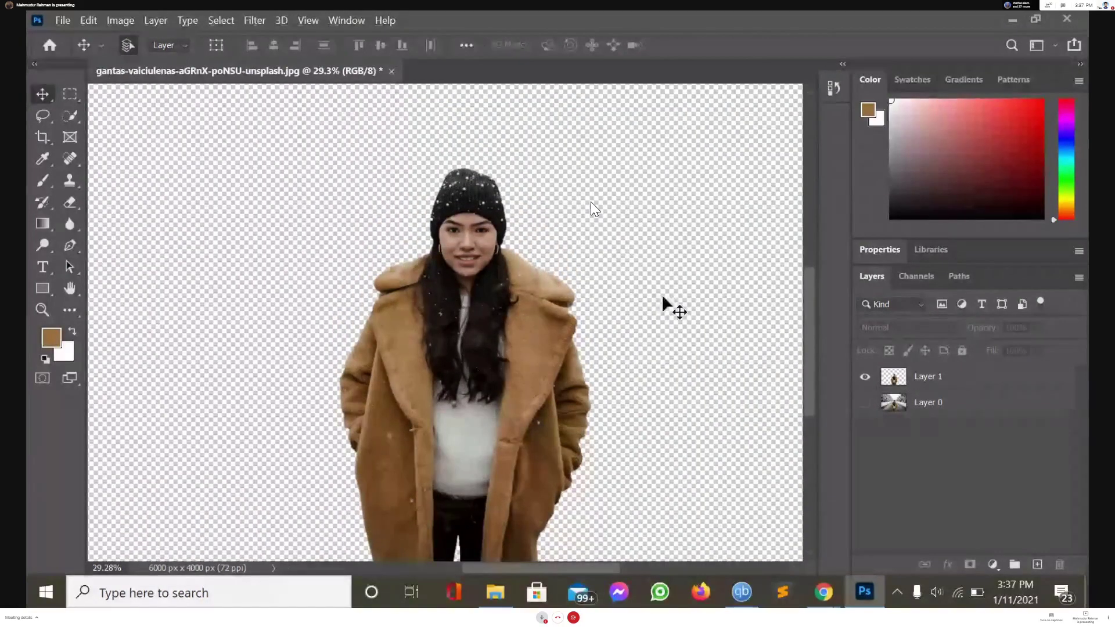
pyautogui.click(912, 163)
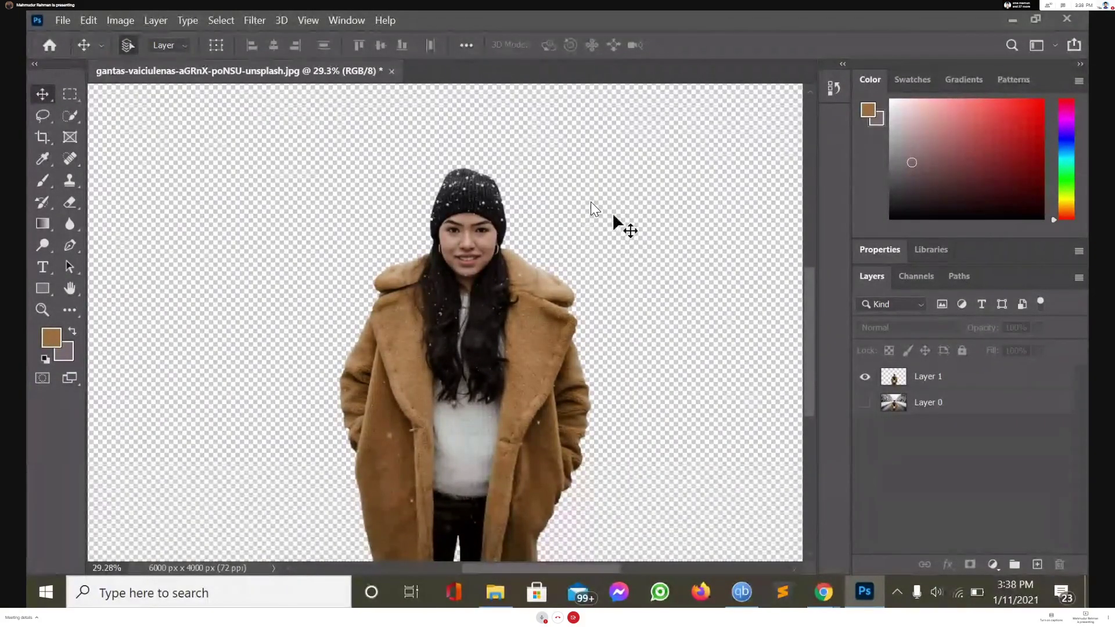
pyautogui.scroll(-3, 695, 486)
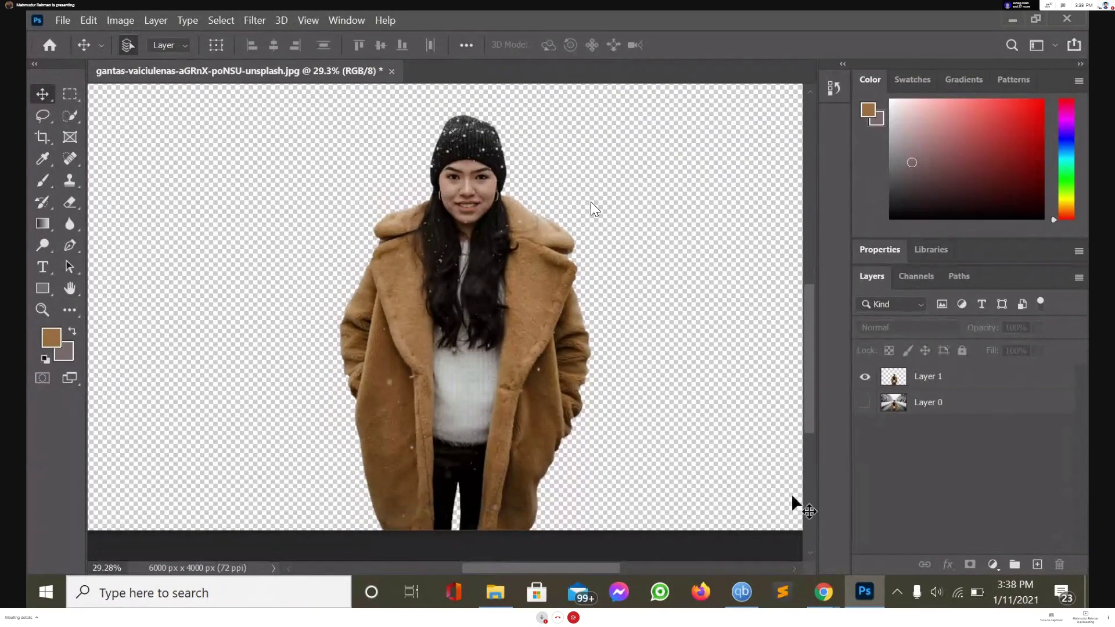
pyautogui.scroll(-2, 734, 505)
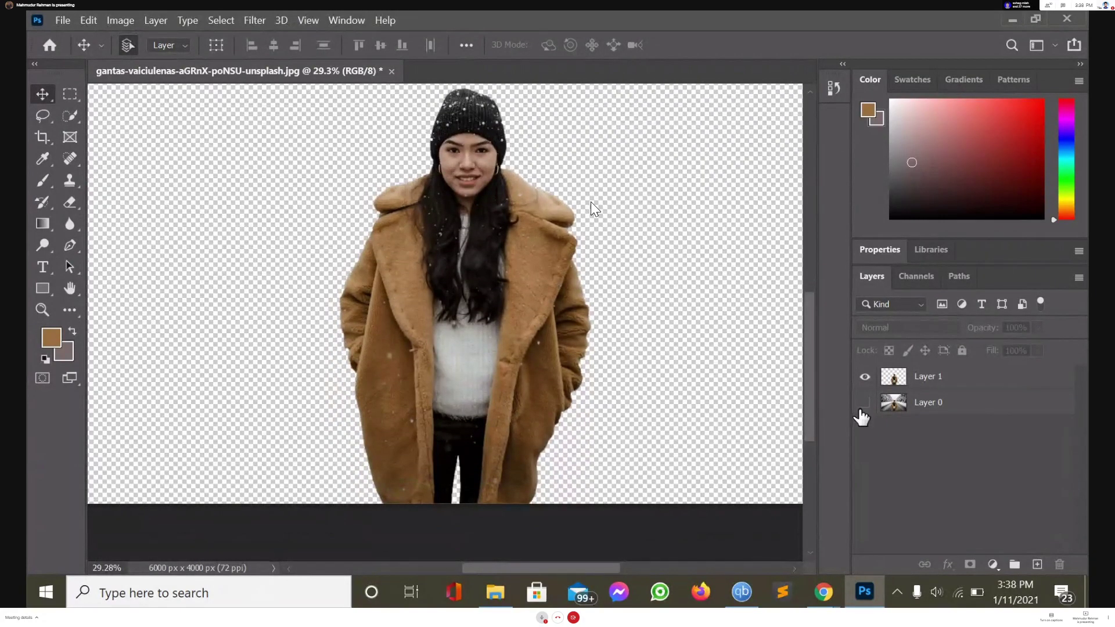
pyautogui.scroll(3, 597, 343)
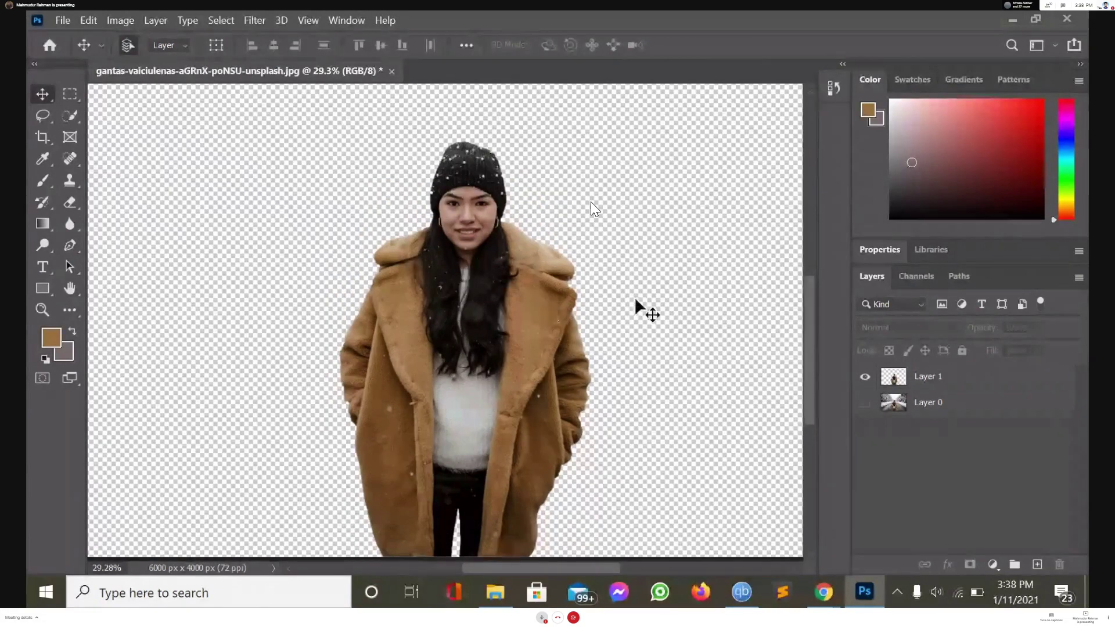
pyautogui.scroll(1, 389, 307)
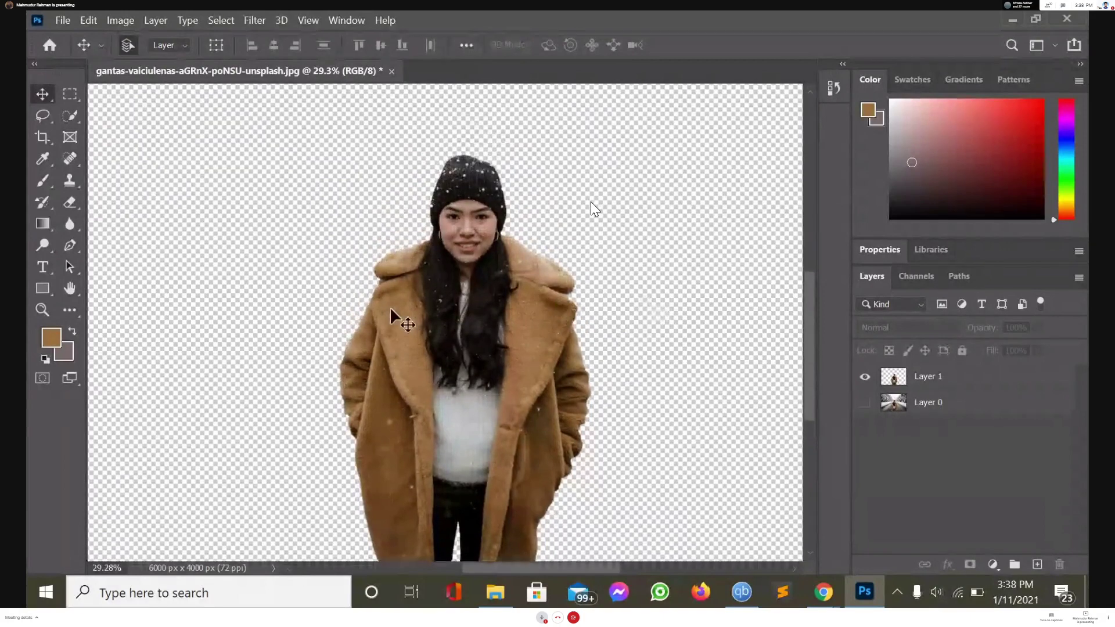
# Select Layer 1 and set the background colour to red
pyautogui.click(943, 404)
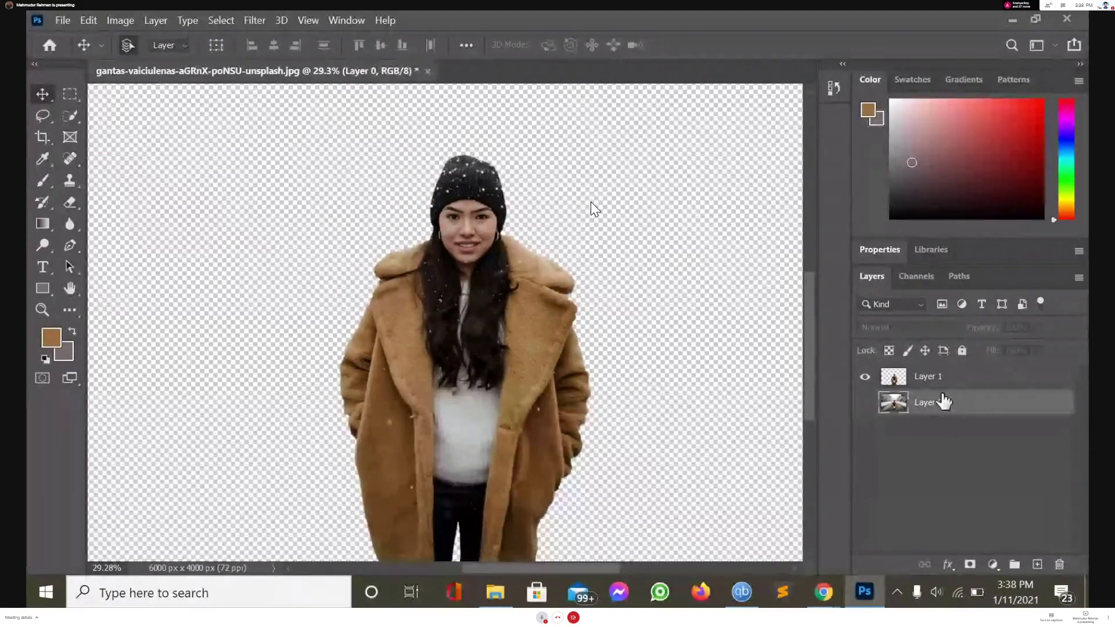
pyautogui.click(942, 387)
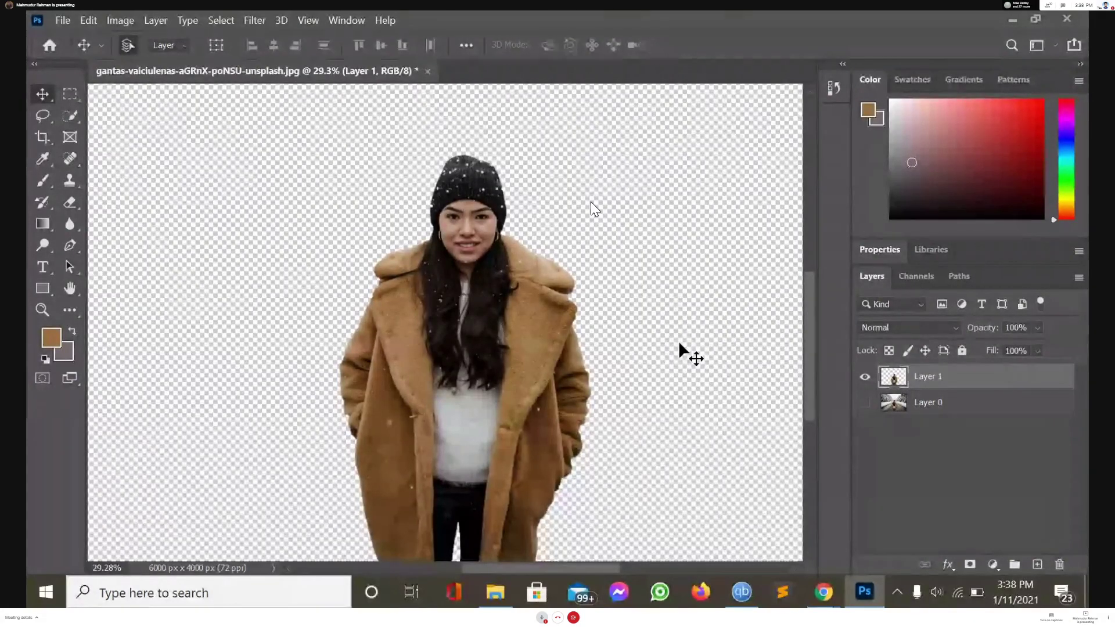
pyautogui.moveTo(992, 167); pyautogui.dragTo(1026, 119)
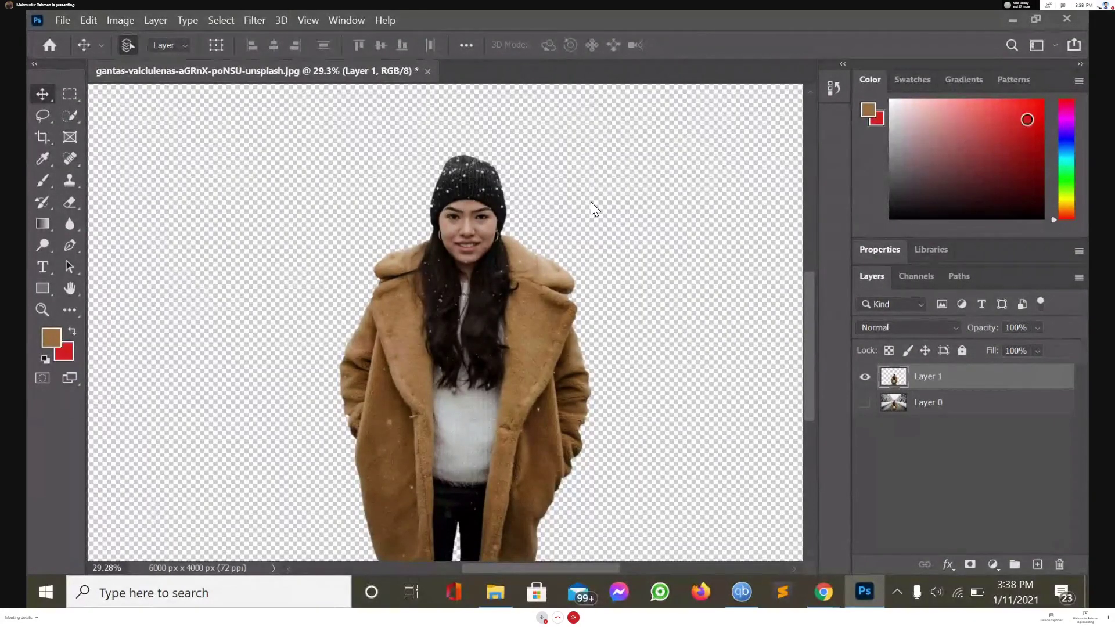
# Set the foreground colour to bright red f91a1a and fill Layer 1 with it
pyautogui.click(51, 337)
pyautogui.write('f91a1a')
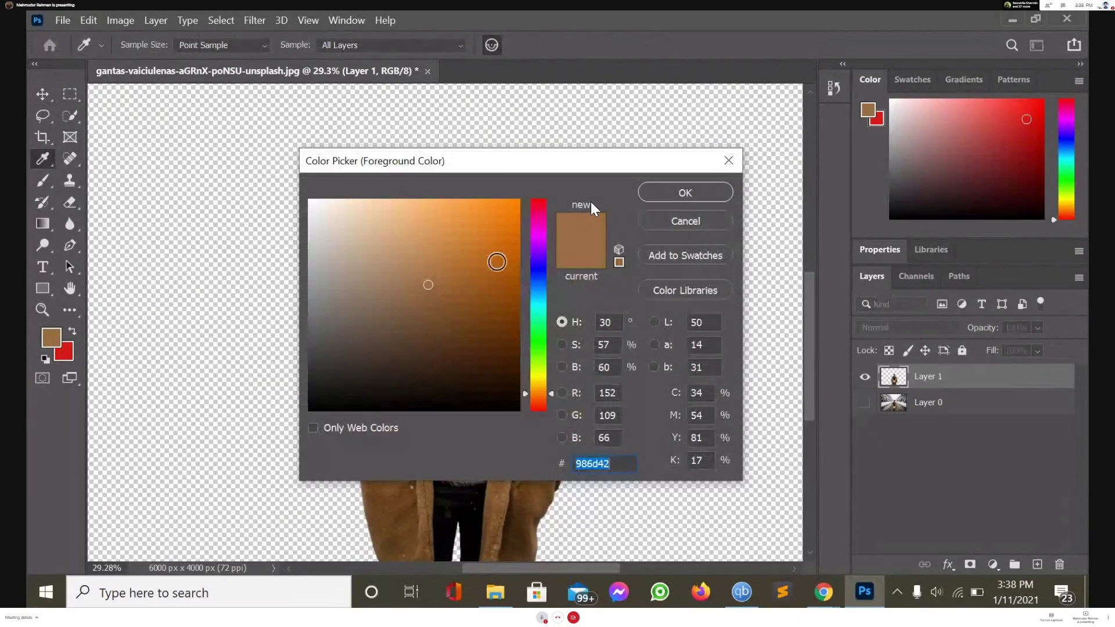
pyautogui.click(666, 193)
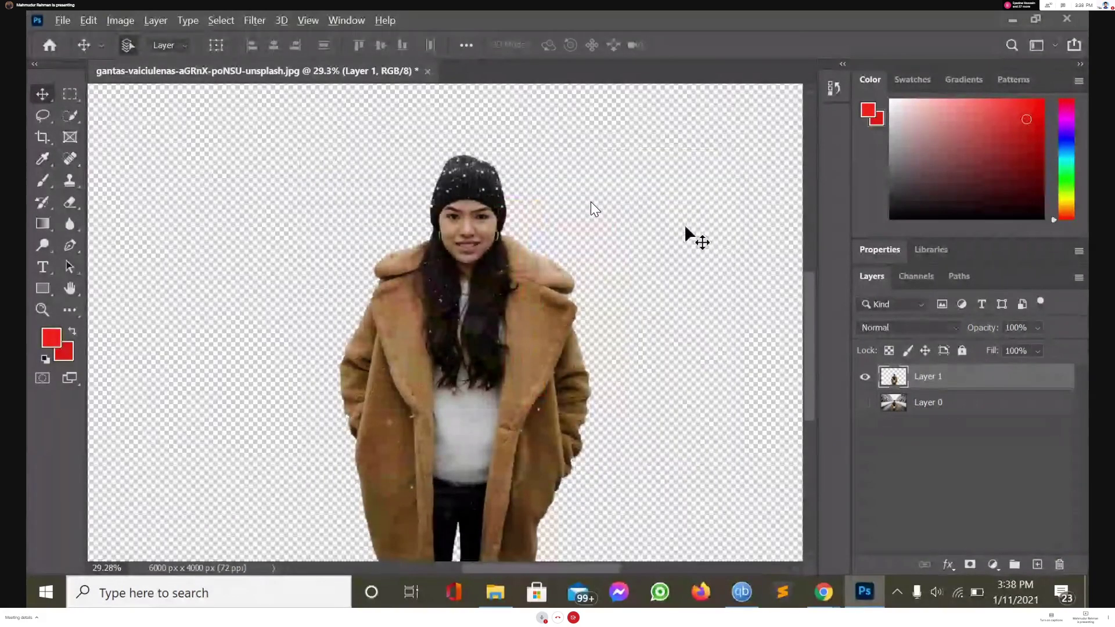
pyautogui.hotkey('alt', 'BackSpace')
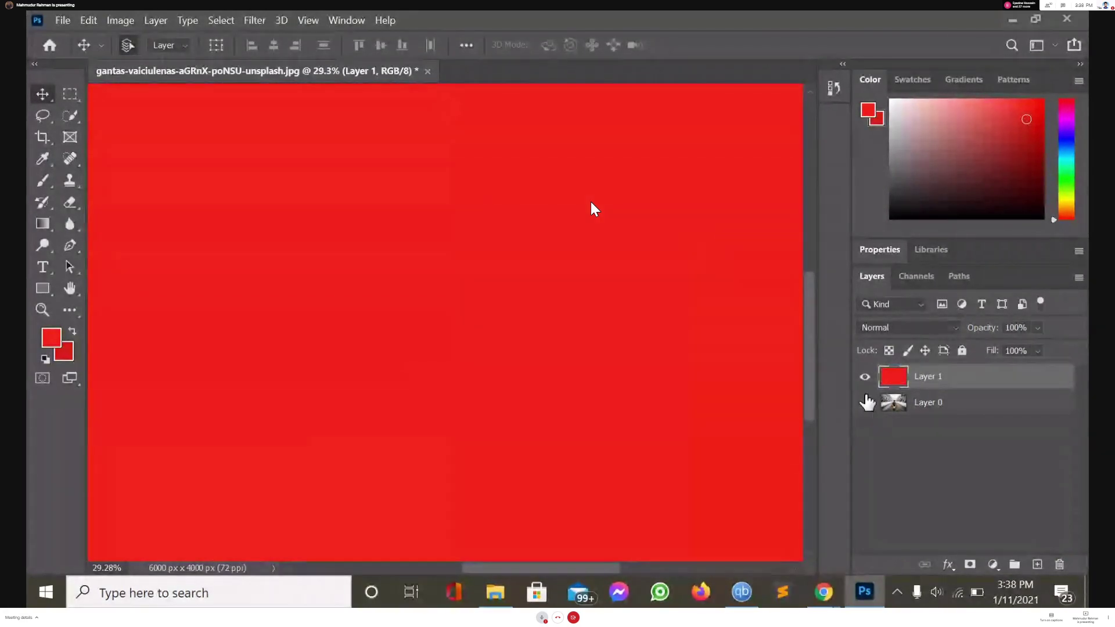
# Undo the red fill on Layer 1 to restore the cut-out woman, keeping Layer 0 hidden
pyautogui.click(865, 377)
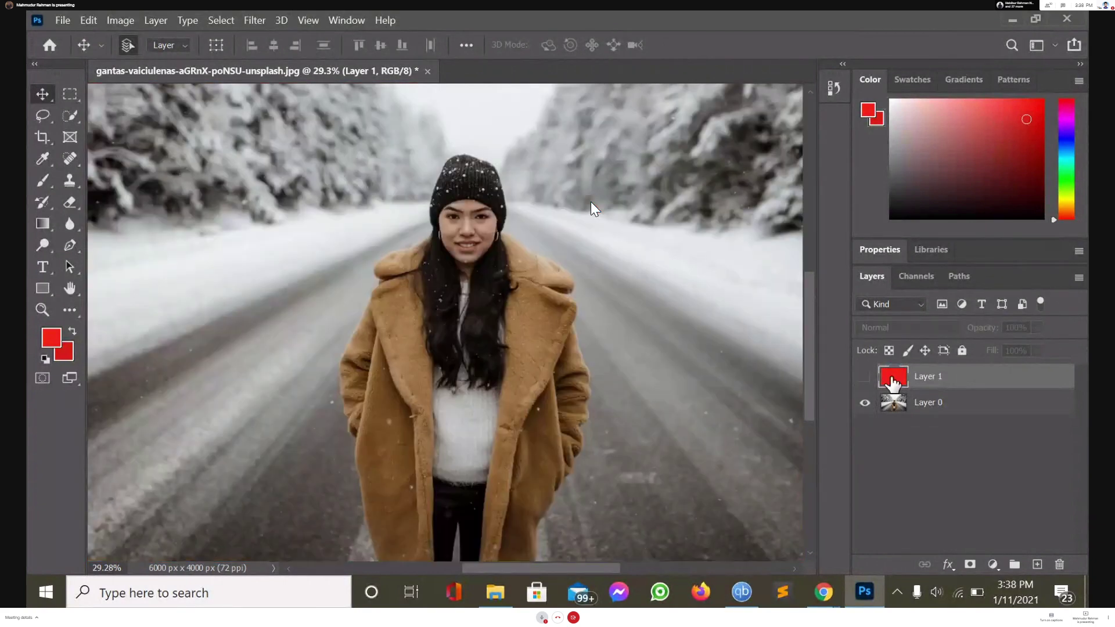
pyautogui.click(937, 426)
pyautogui.hotkey('ctrl', 'z')
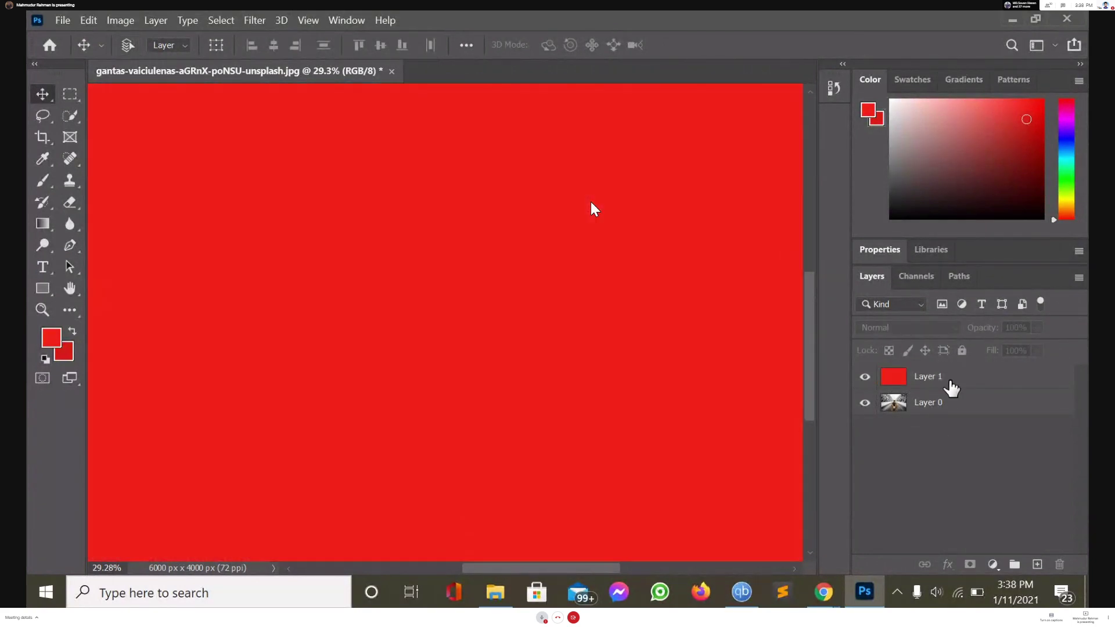
pyautogui.hotkey('ctrl', 'z')
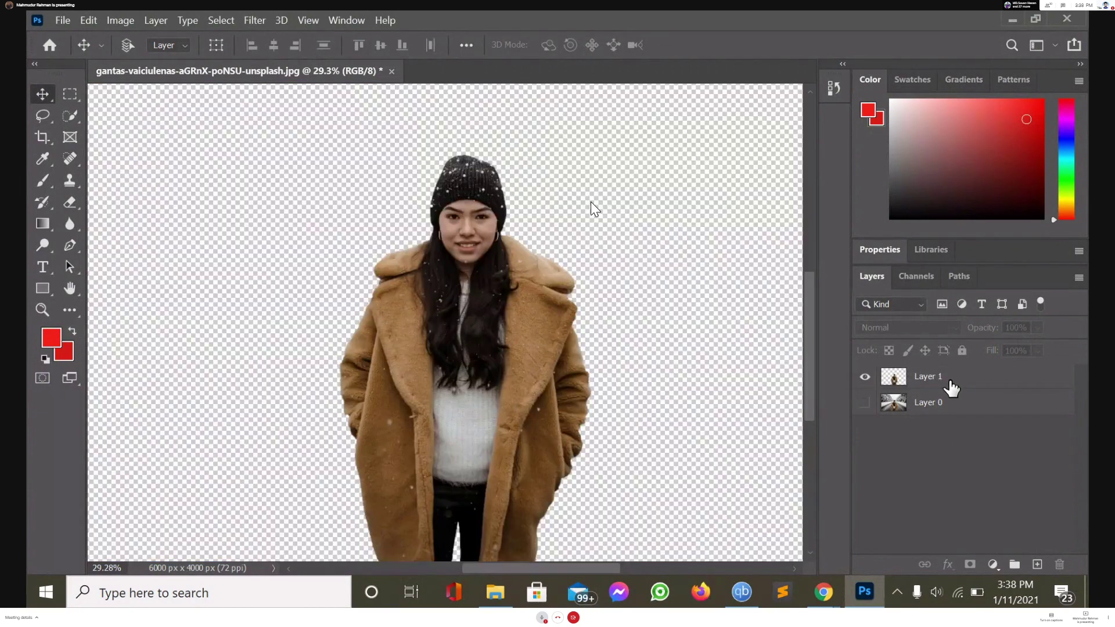
pyautogui.click(865, 403)
pyautogui.click(865, 405)
# Add a new layer, place it beneath Layer 1 and fill it with the red foreground colour
pyautogui.click(1036, 566)
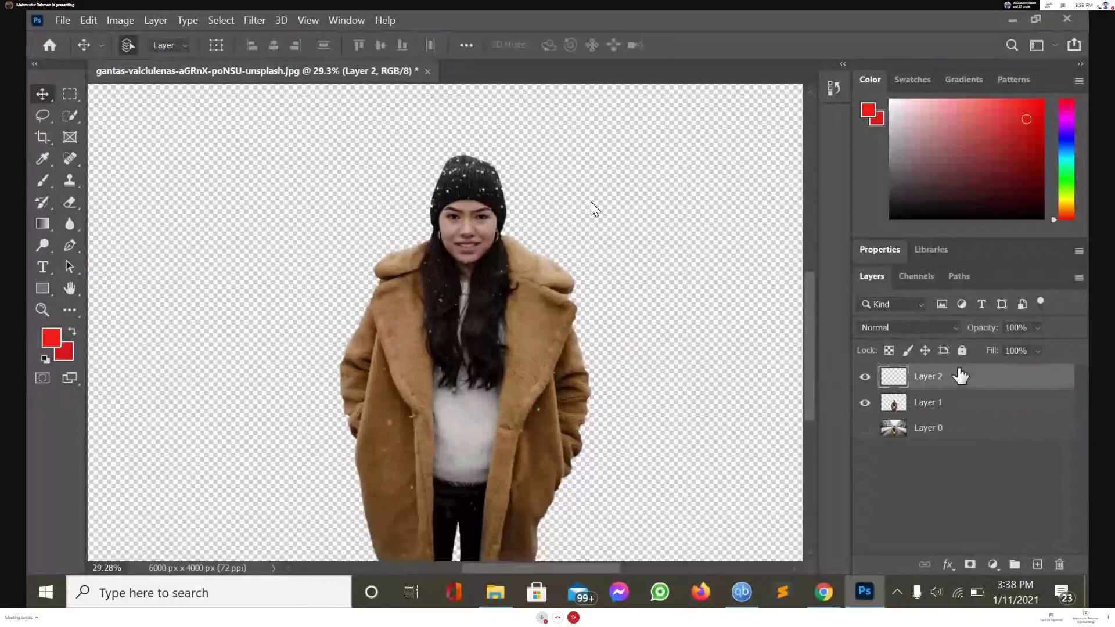
pyautogui.moveTo(959, 375); pyautogui.dragTo(966, 427)
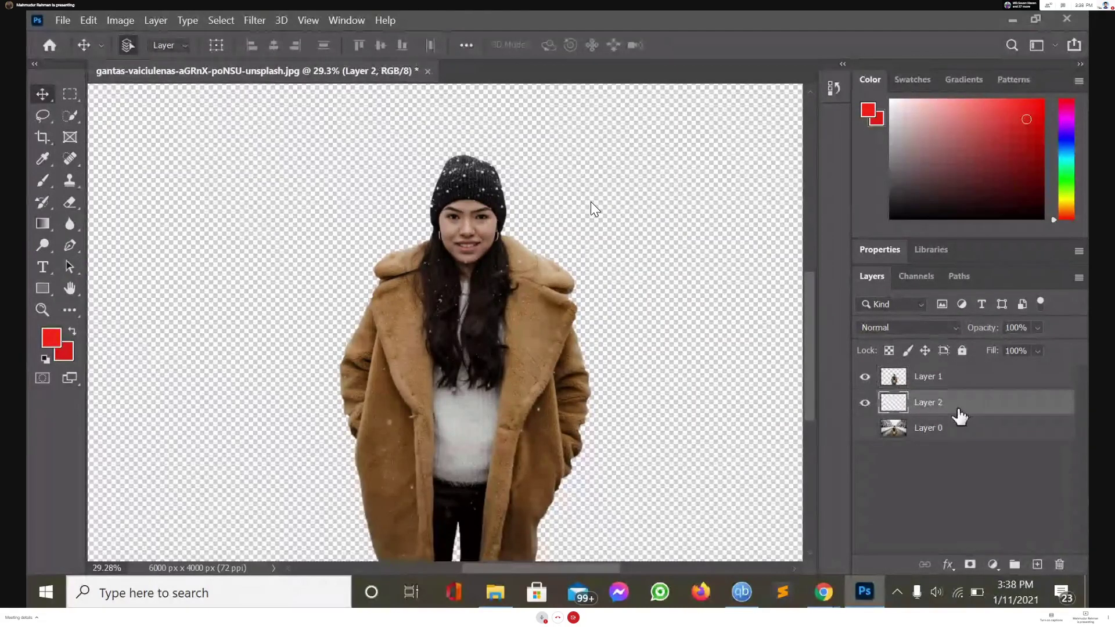
pyautogui.hotkey('alt', 'BackSpace')
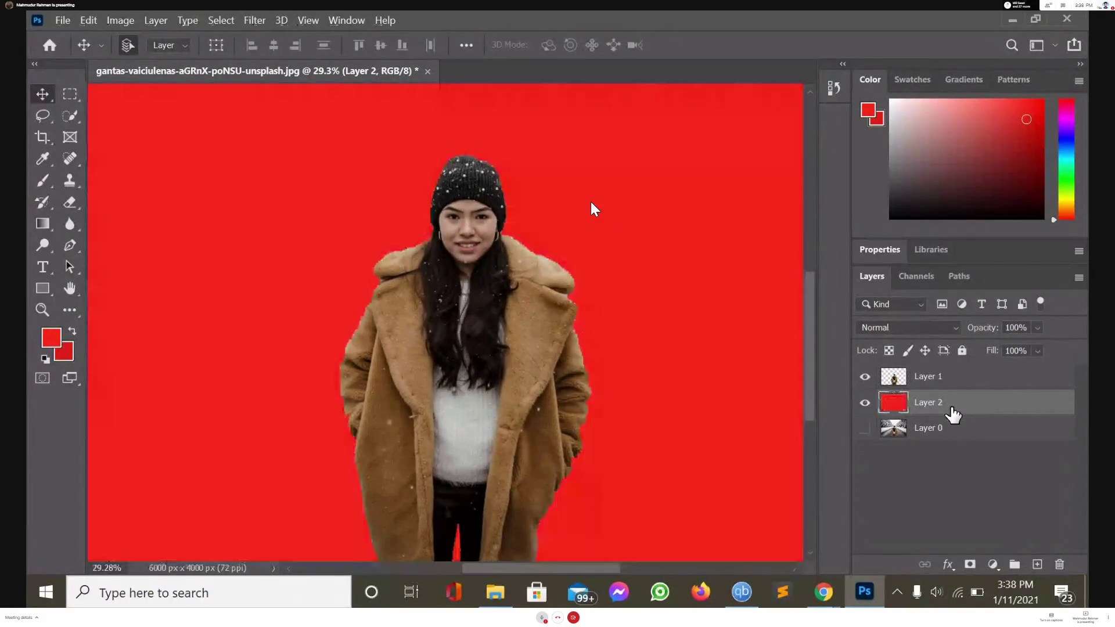
# Hide the red-filled Layer 2 and delete it
pyautogui.click(892, 486)
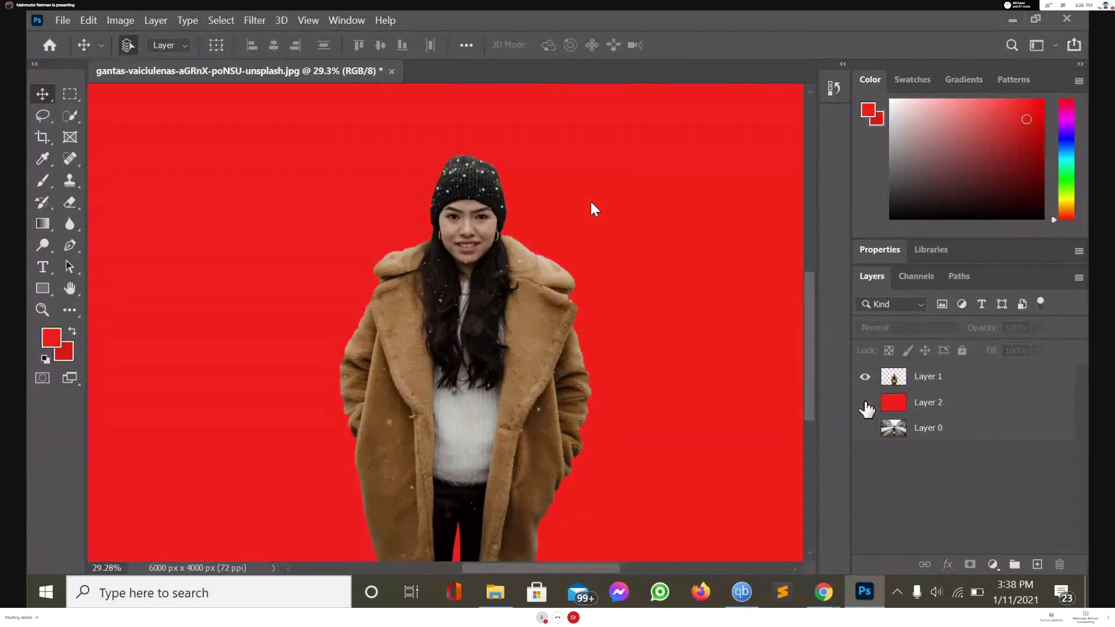
pyautogui.click(866, 403)
pyautogui.click(889, 407)
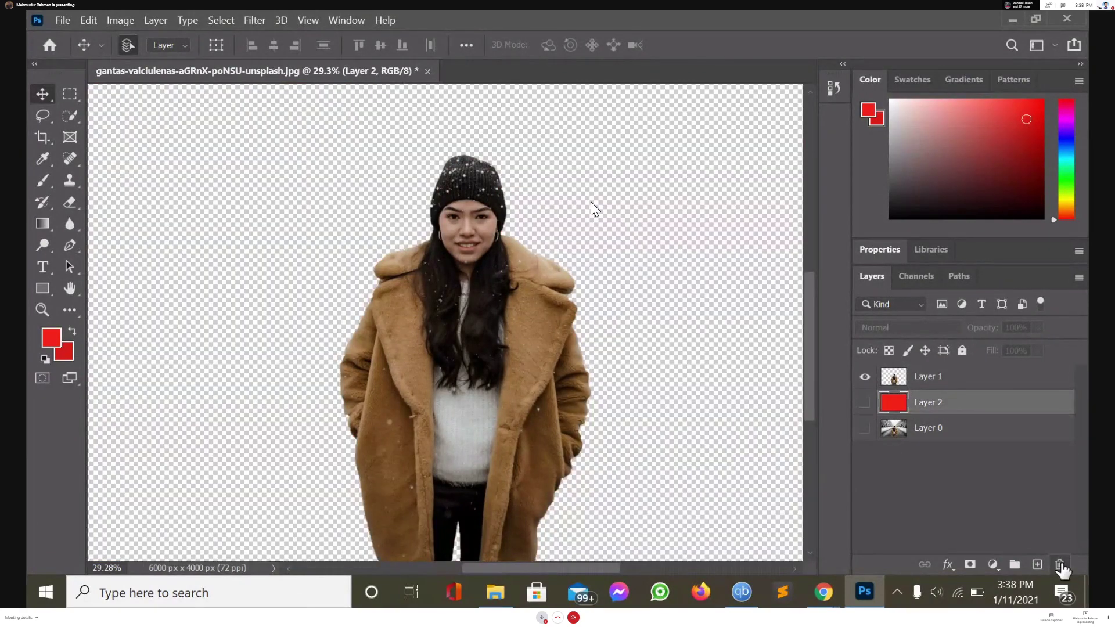
pyautogui.click(1061, 566)
pyautogui.click(526, 251)
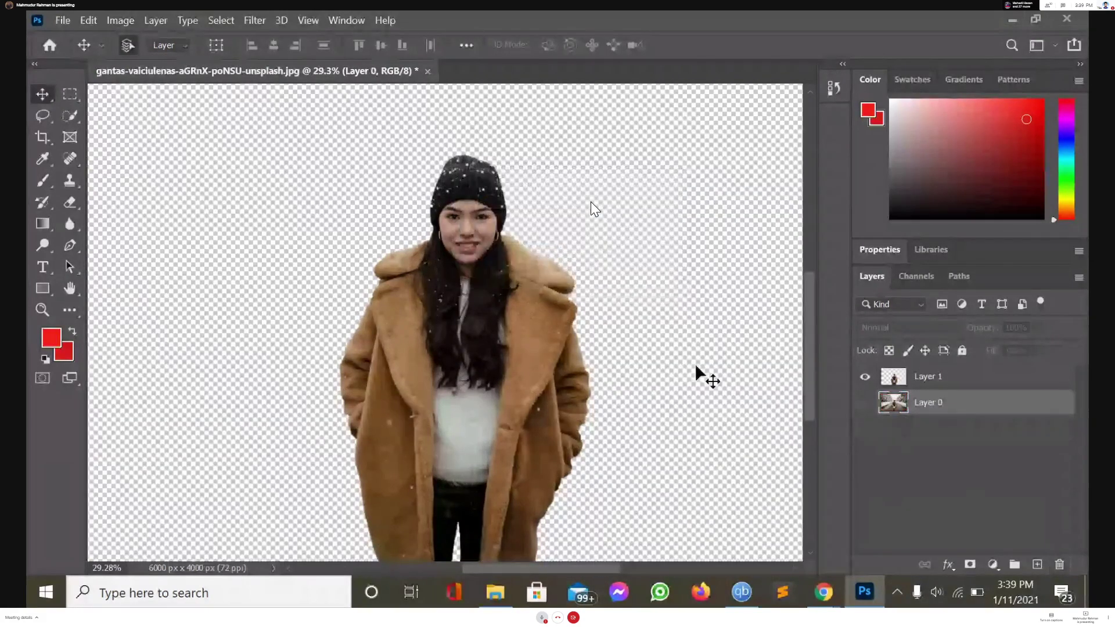
# Add a new empty layer above Layer 1 and move it beneath the woman's layer
pyautogui.click(960, 383)
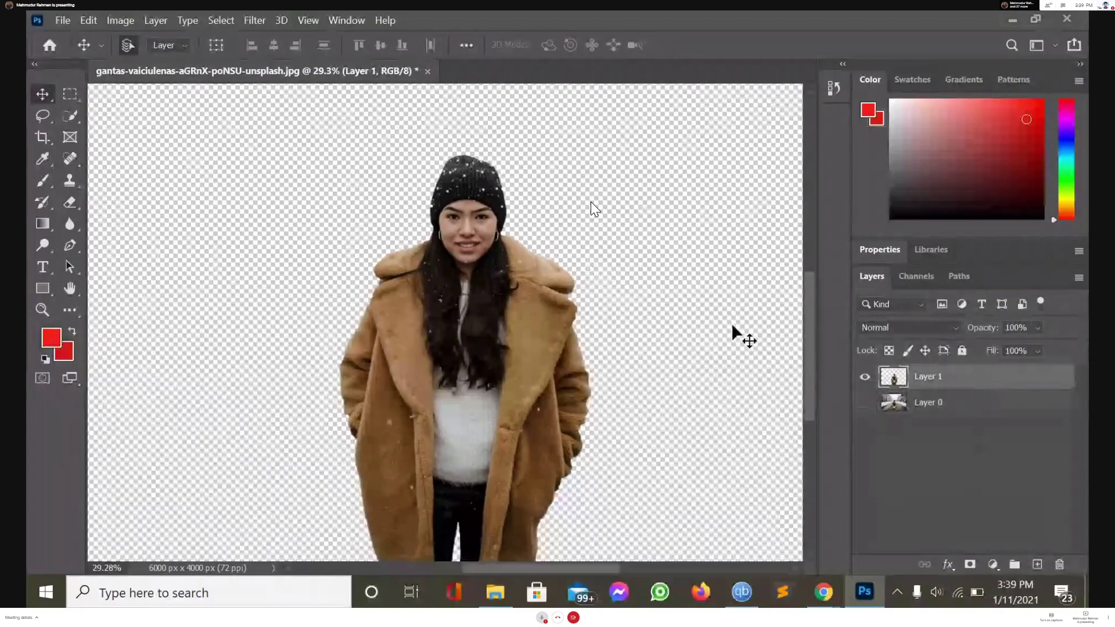
pyautogui.click(1038, 575)
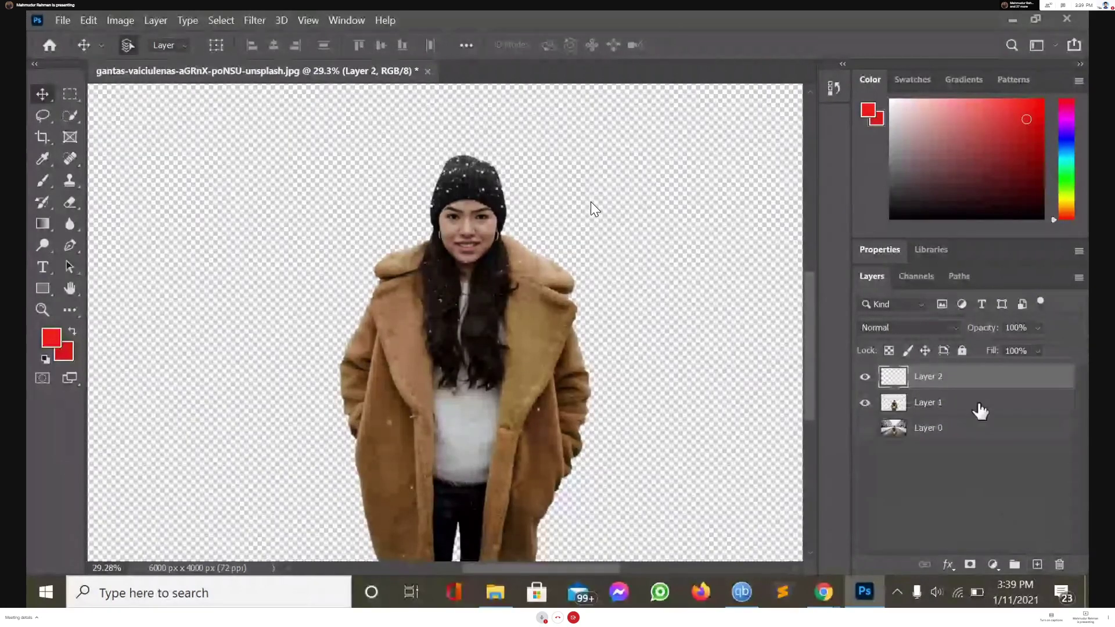
pyautogui.moveTo(979, 378); pyautogui.dragTo(977, 413)
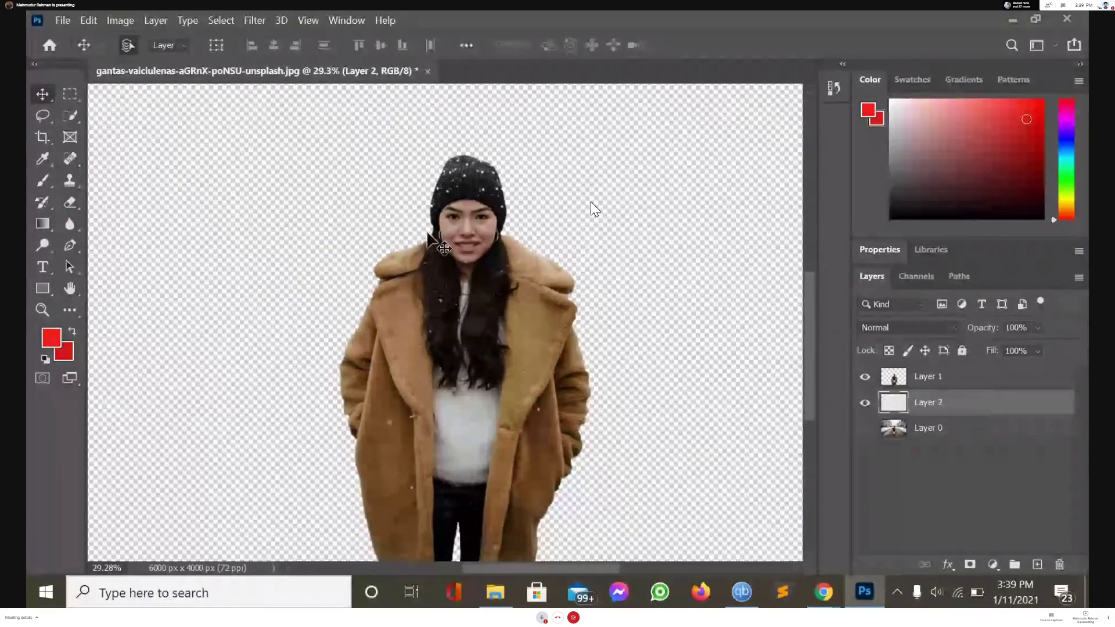
pyautogui.click(639, 210)
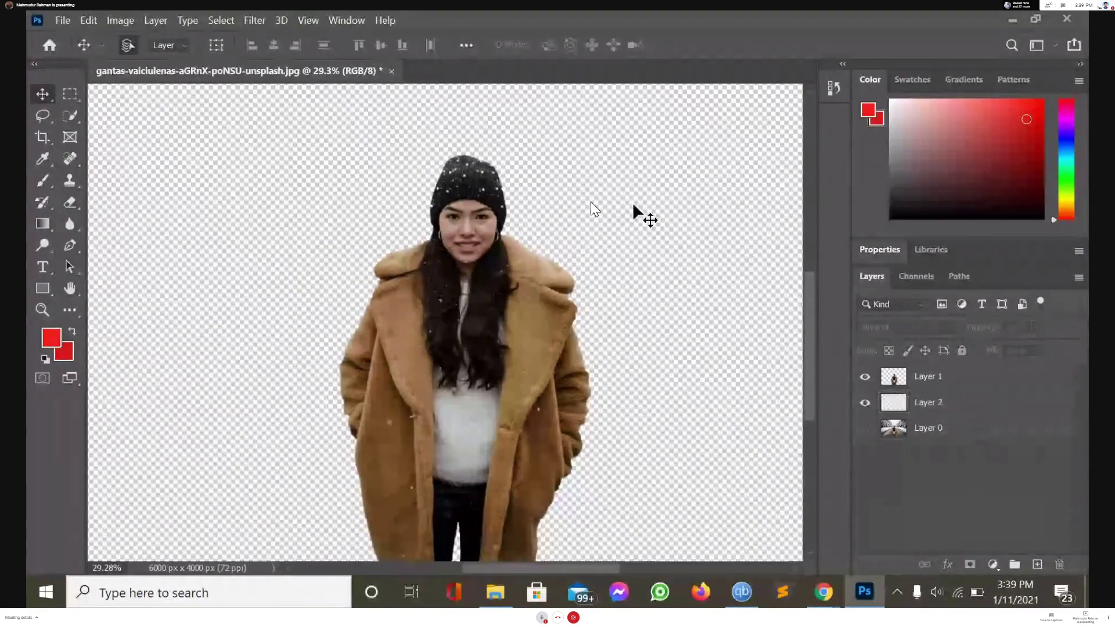
# Set the background colour to white ffffff
pyautogui.click(64, 351)
pyautogui.write('ffffff')
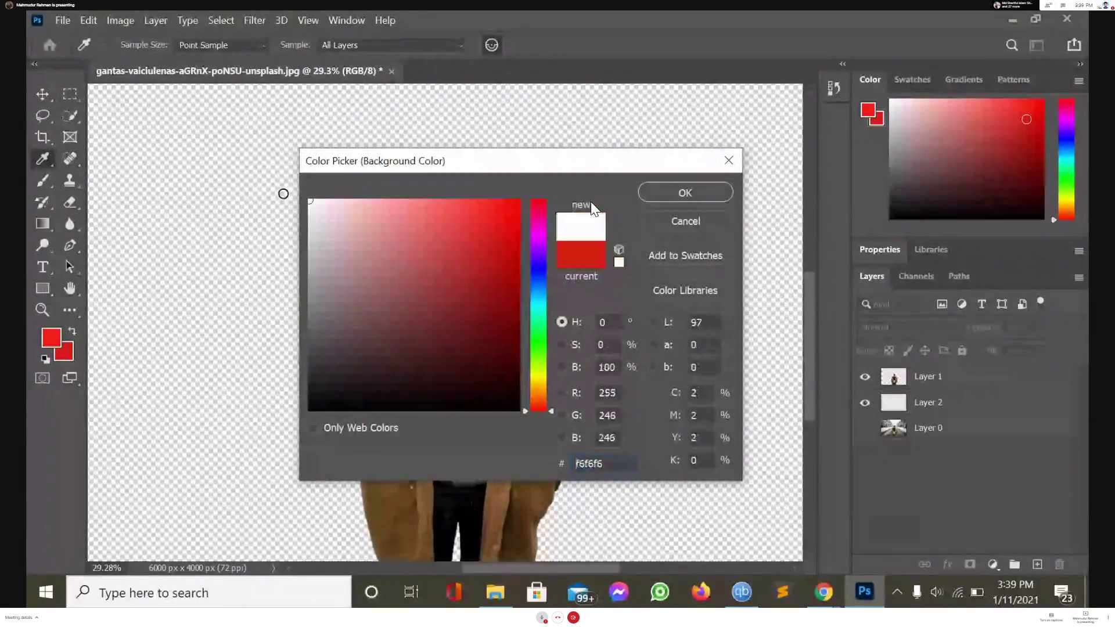
pyautogui.click(709, 200)
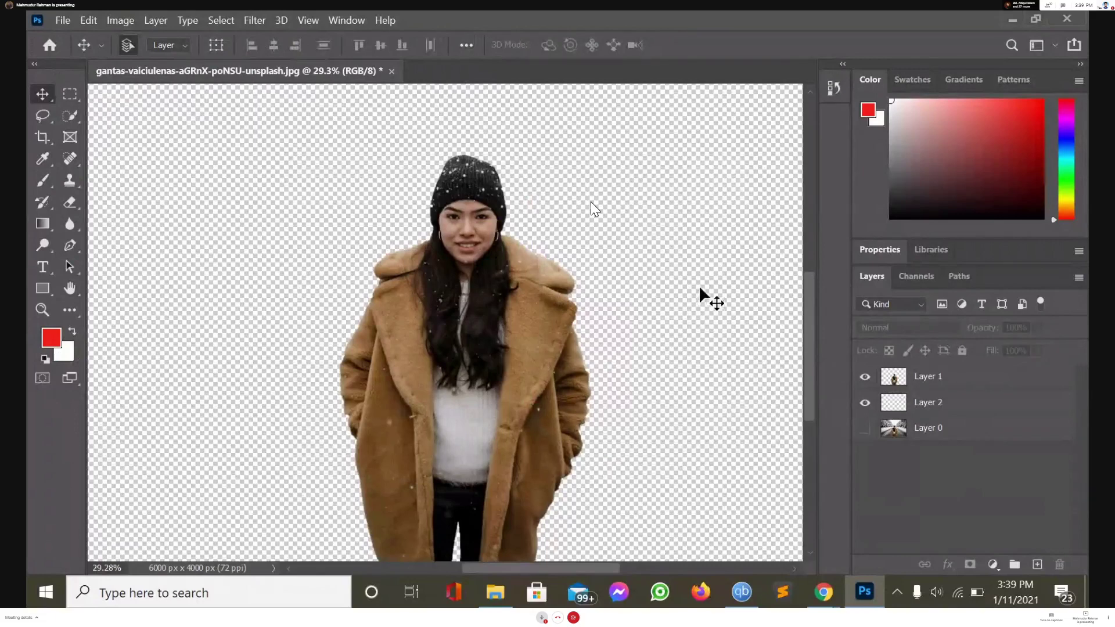
pyautogui.scroll(1, 669, 308)
pyautogui.scroll(-2, 669, 308)
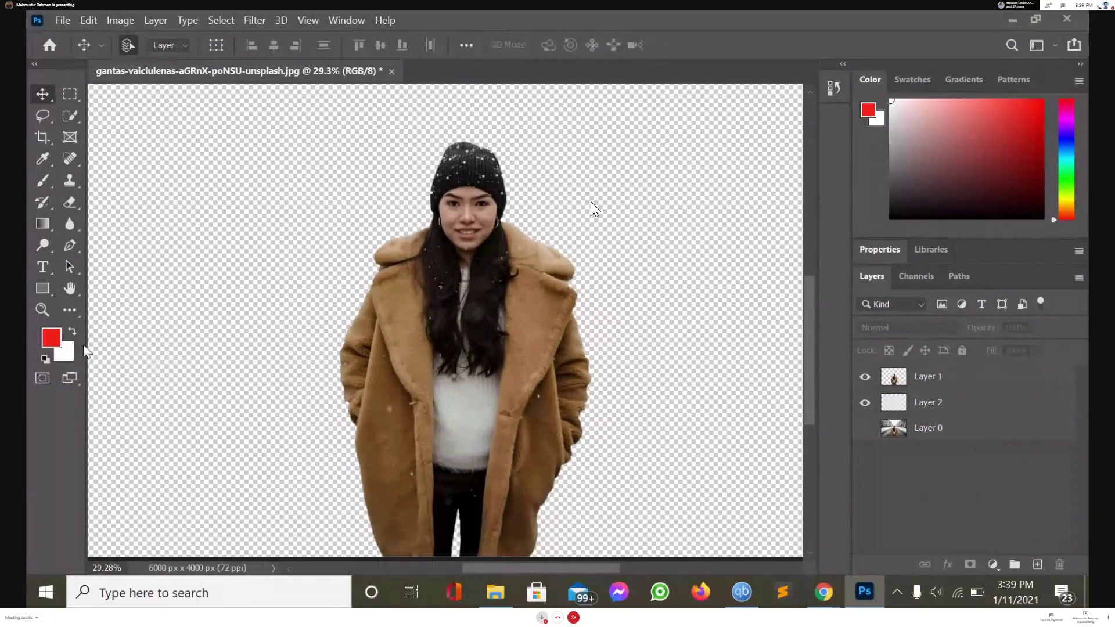
pyautogui.scroll(1, 617, 303)
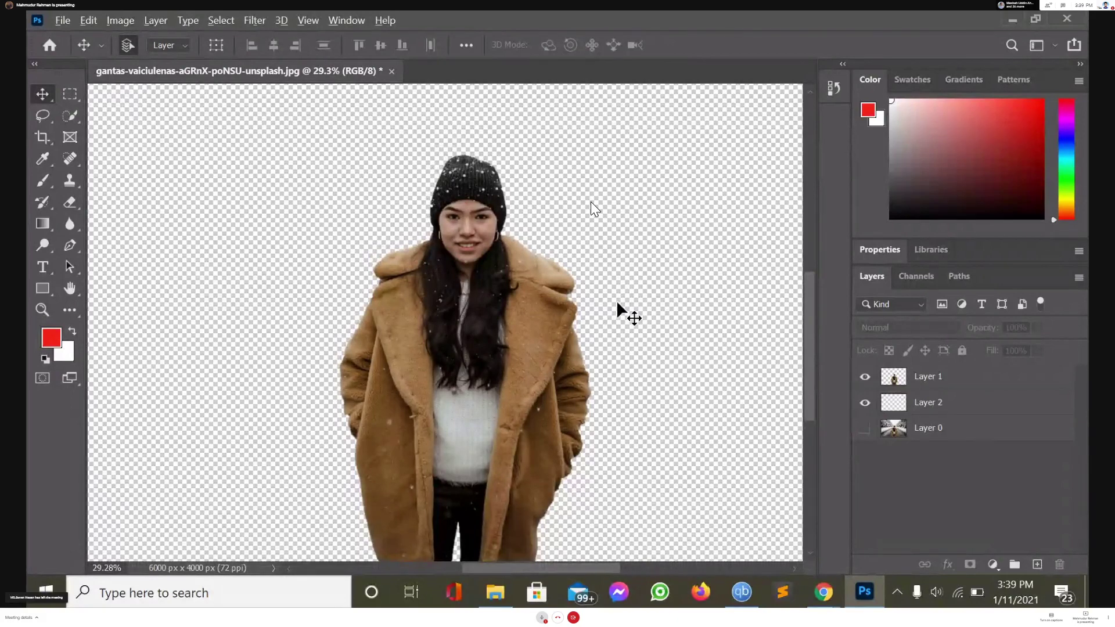
pyautogui.moveTo(618, 308); pyautogui.dragTo(617, 308)
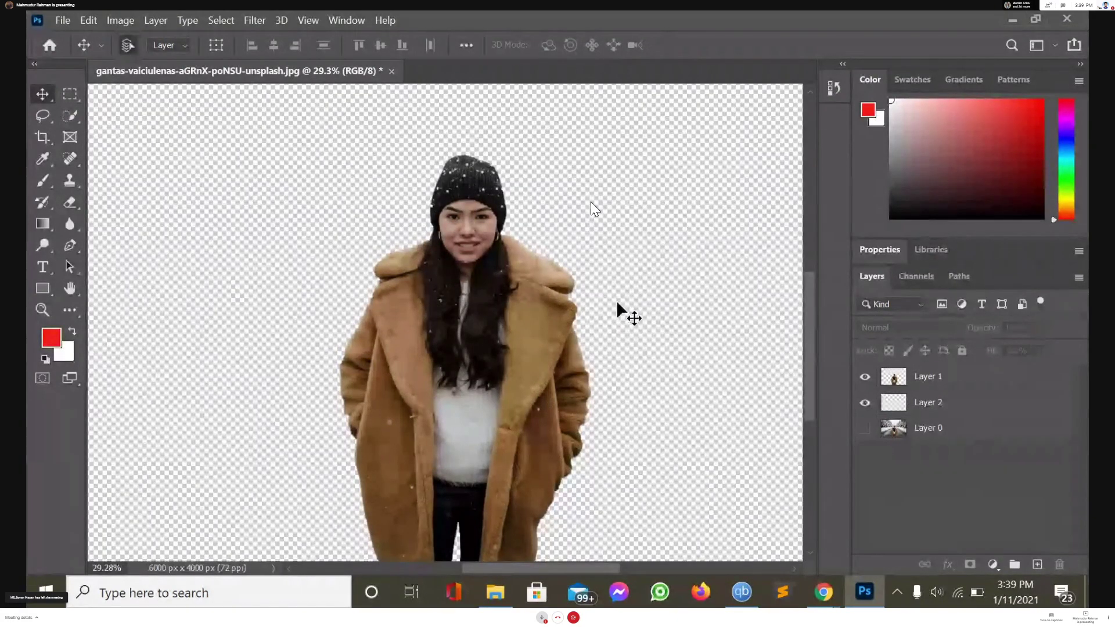
pyautogui.click(994, 378)
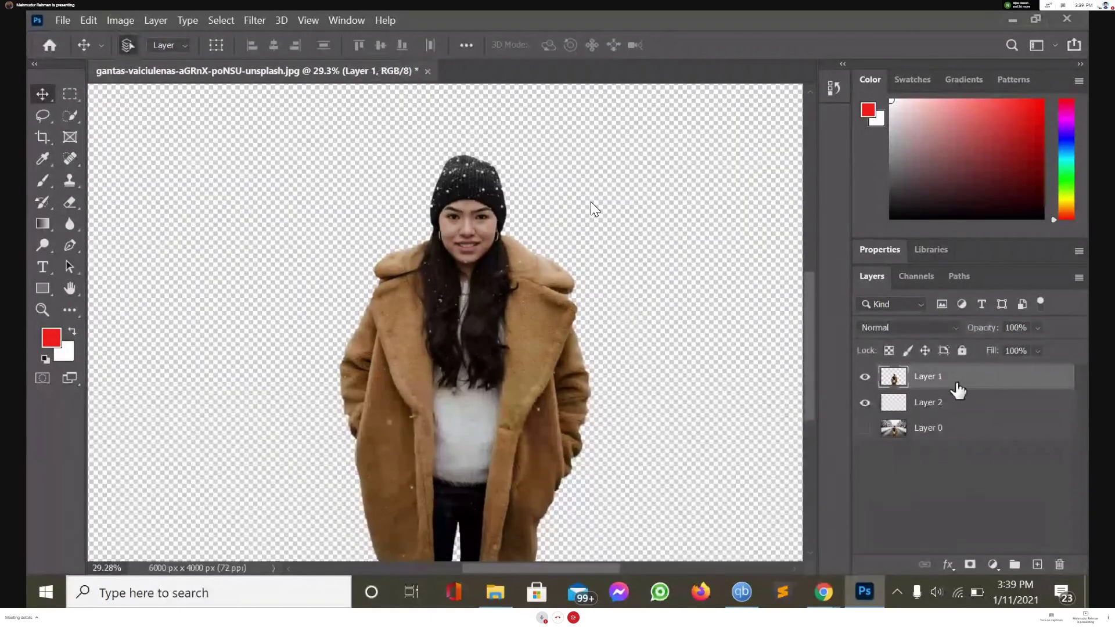
pyautogui.hotkey('alt', 'BackSpace')
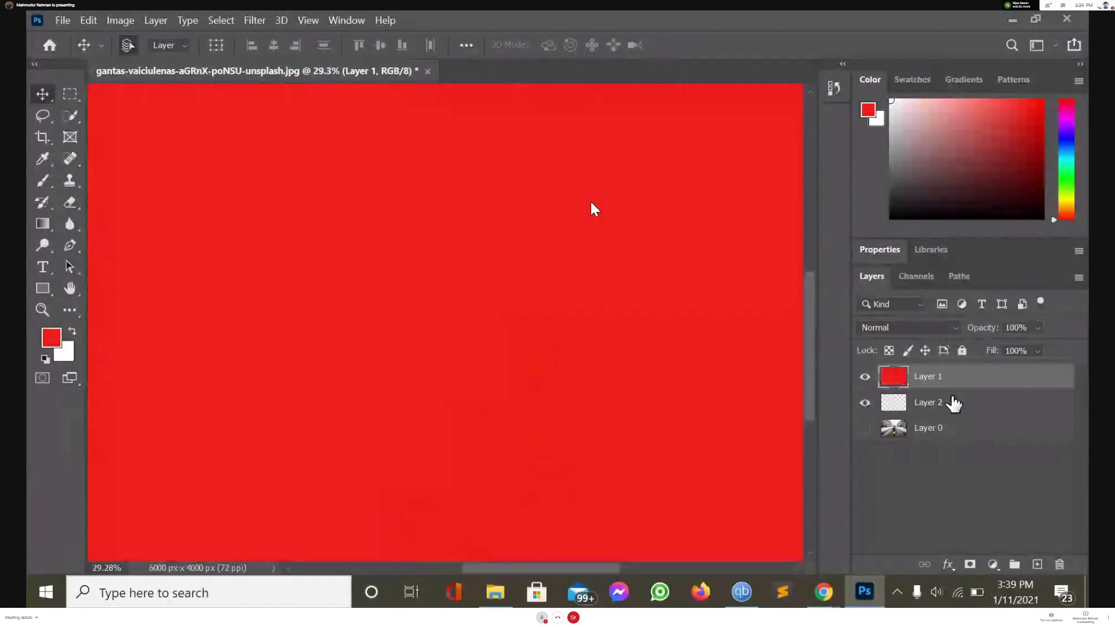
pyautogui.hotkey('ctrl', 'z')
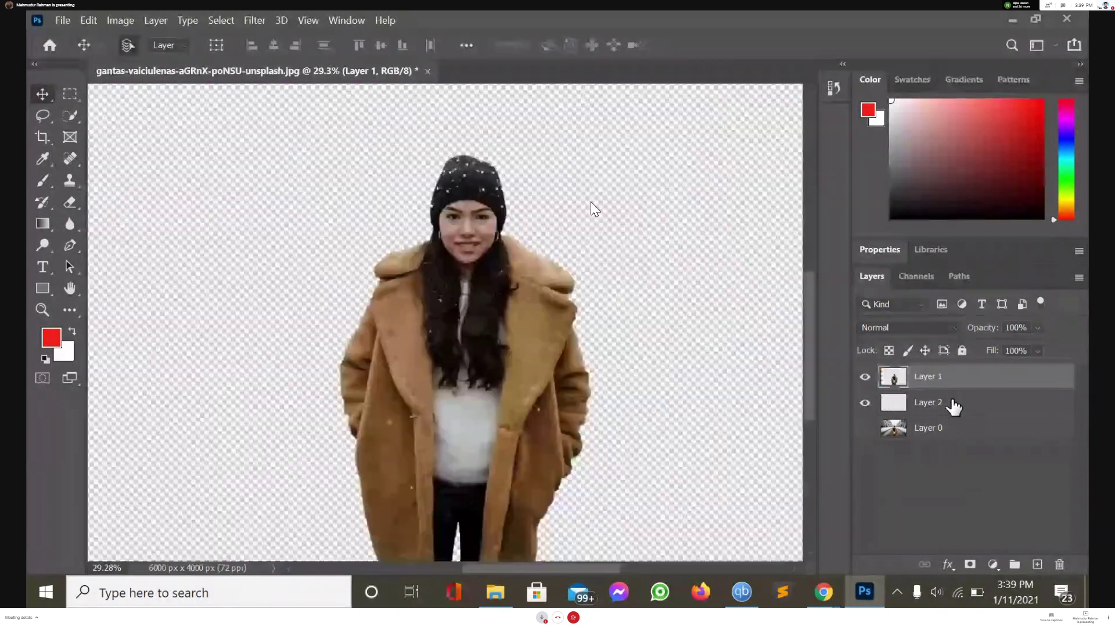
# Fill Layer 2 behind the woman with the red foreground colour and replace that fill with the white background colour
pyautogui.click(954, 405)
pyautogui.hotkey('alt', 'BackSpace')
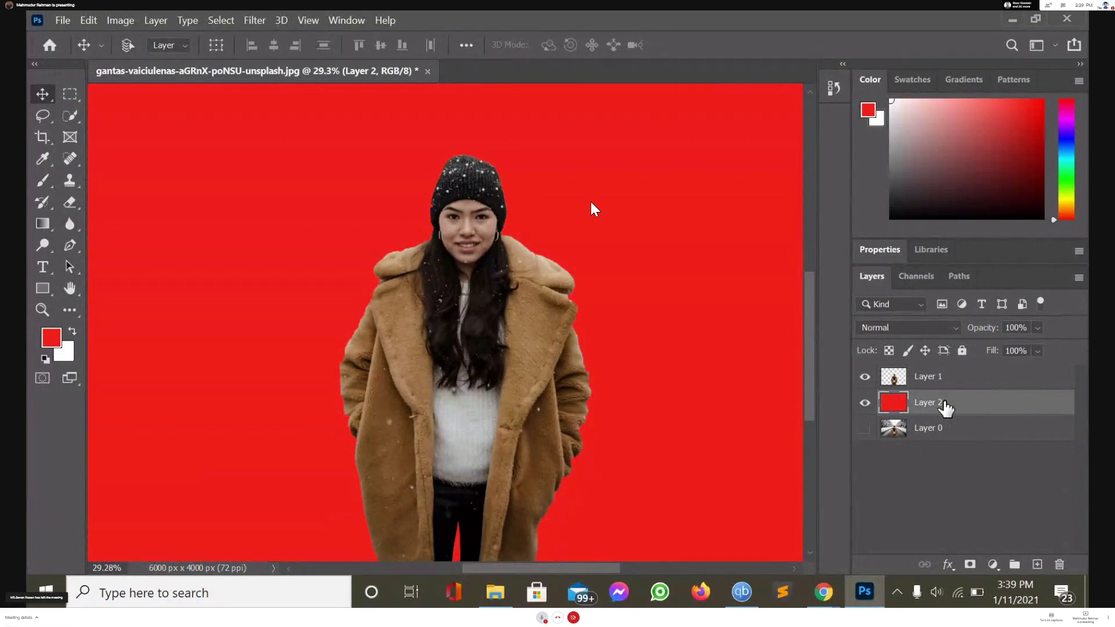
pyautogui.hotkey('ctrl', 'z')
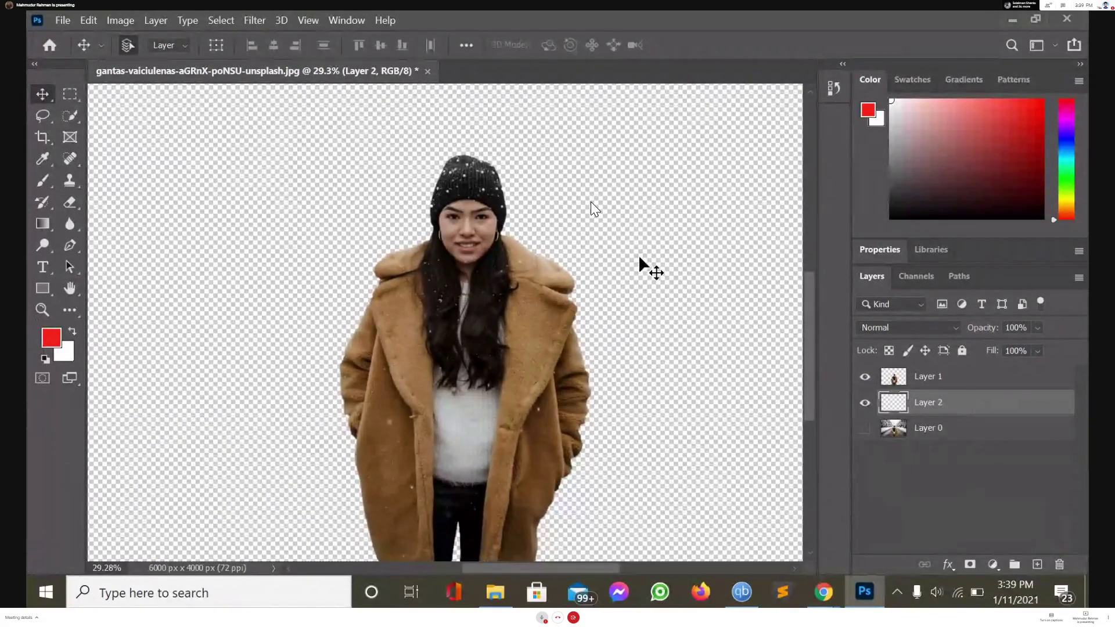
pyautogui.hotkey('alt', 'BackSpace')
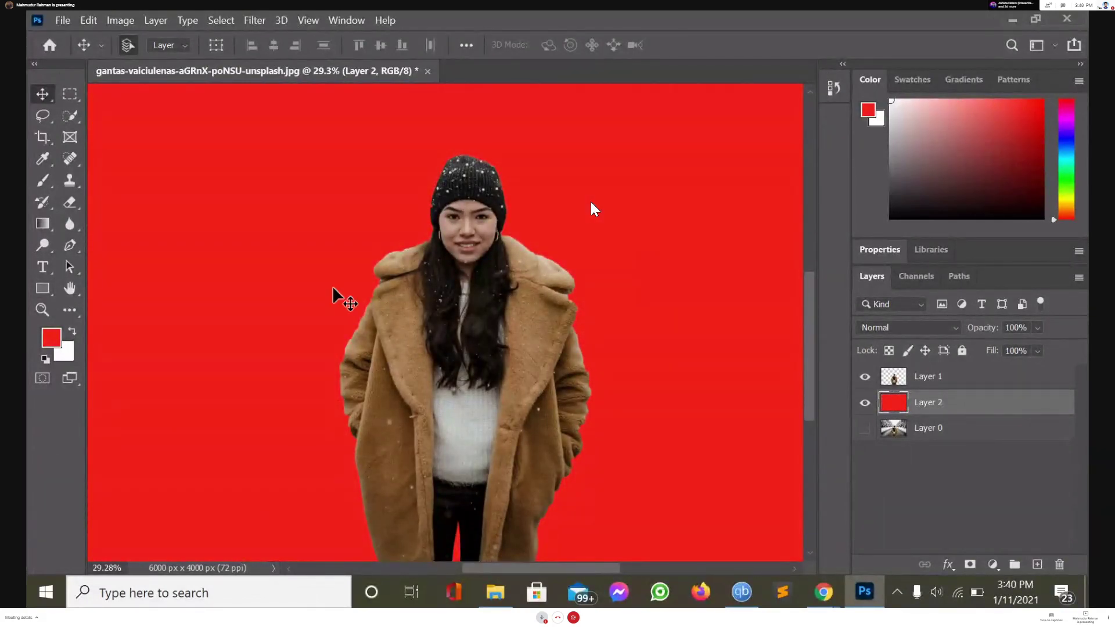
pyautogui.press('Delete')
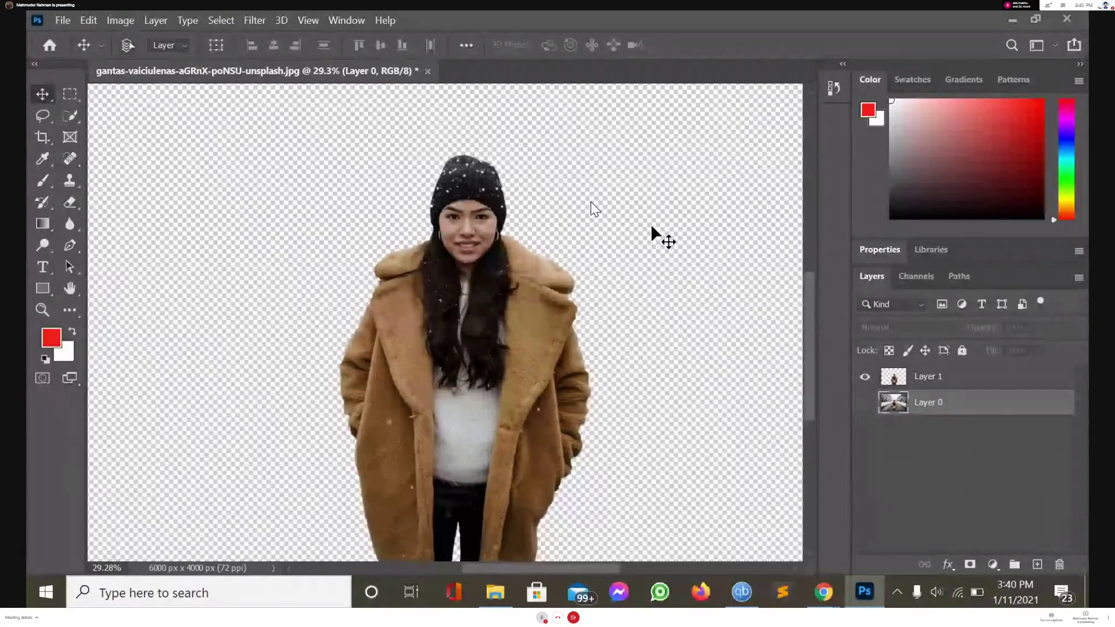
pyautogui.hotkey('ctrl', 'z')
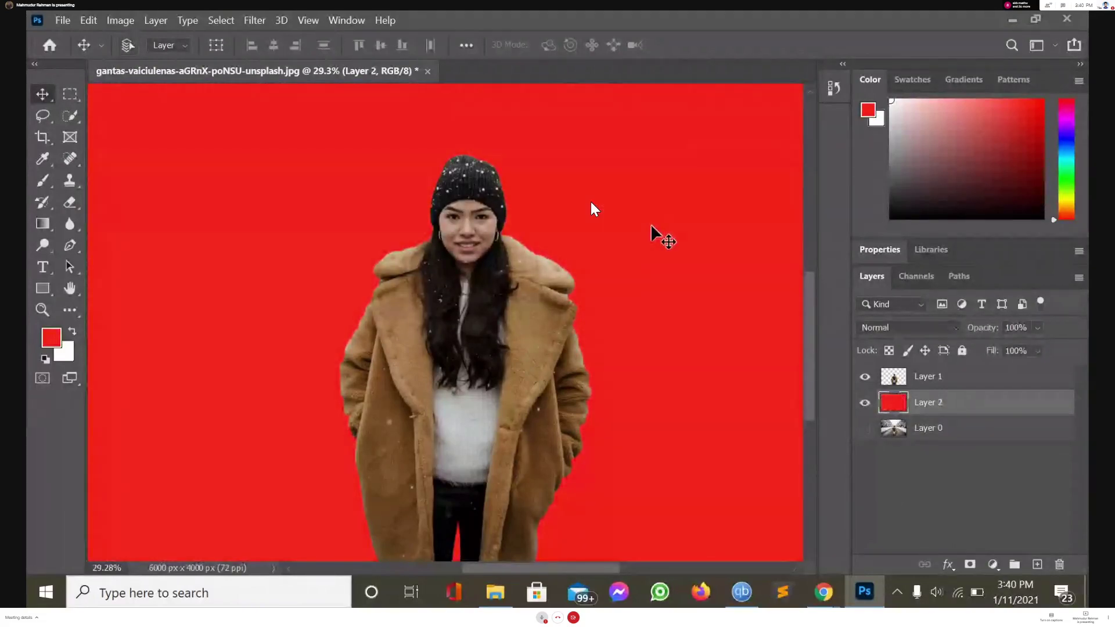
pyautogui.hotkey('ctrl', 'BackSpace')
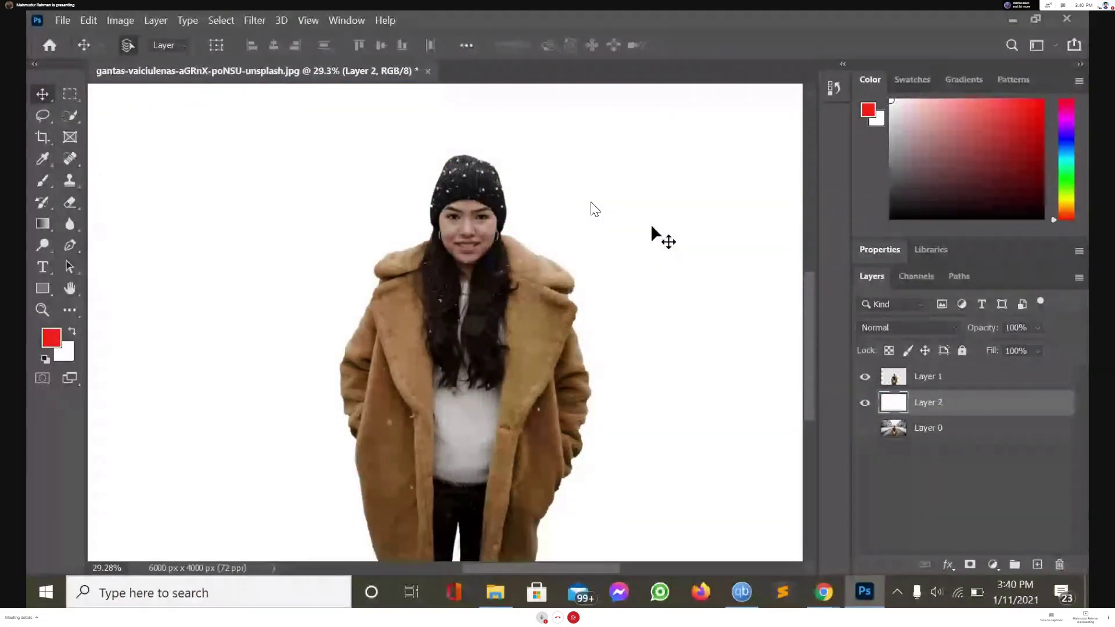
# Move the cut-out woman up on the white canvas and duplicate her layer to place copies side by side
pyautogui.scroll(-1, 638, 369)
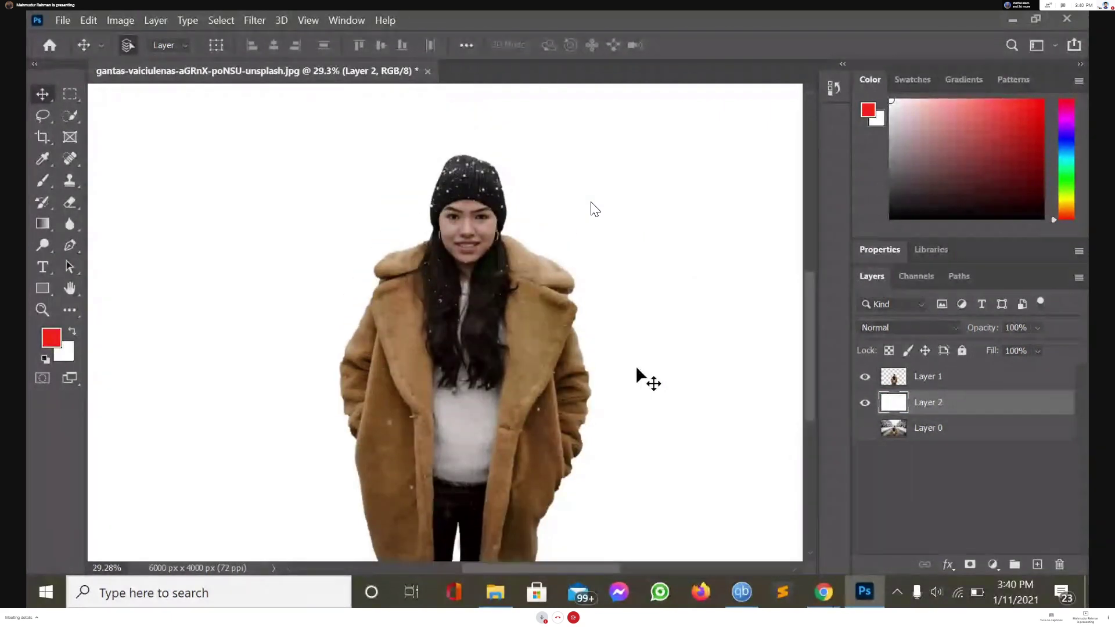
pyautogui.scroll(-1, 637, 369)
pyautogui.hscroll(1, 637, 369)
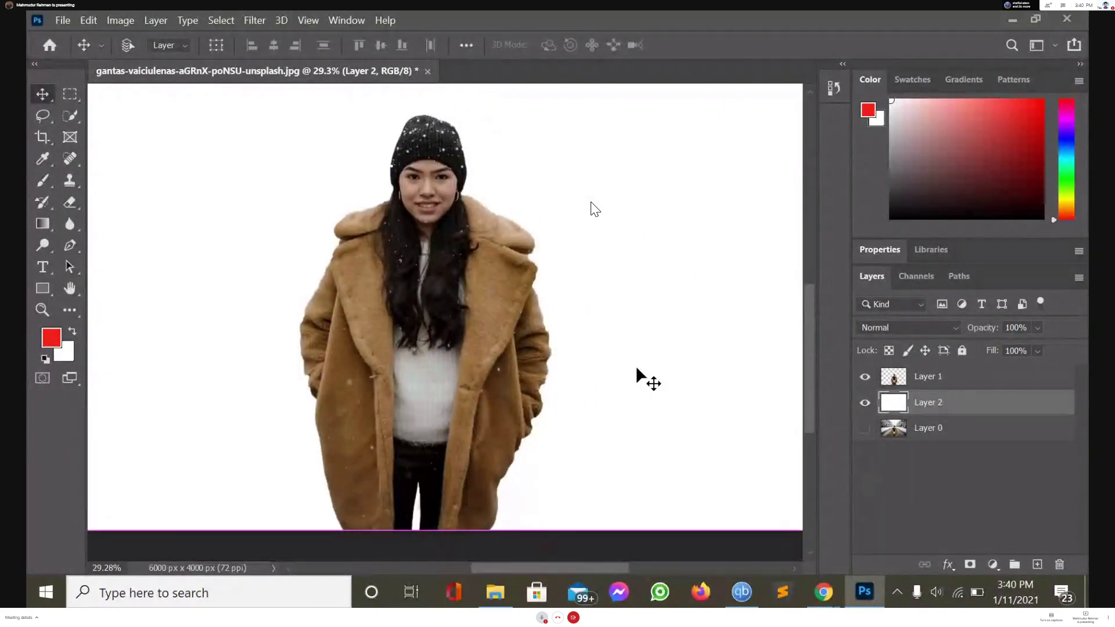
pyautogui.hotkey('ctrl', 'alt')
pyautogui.scroll(-2, 637, 369)
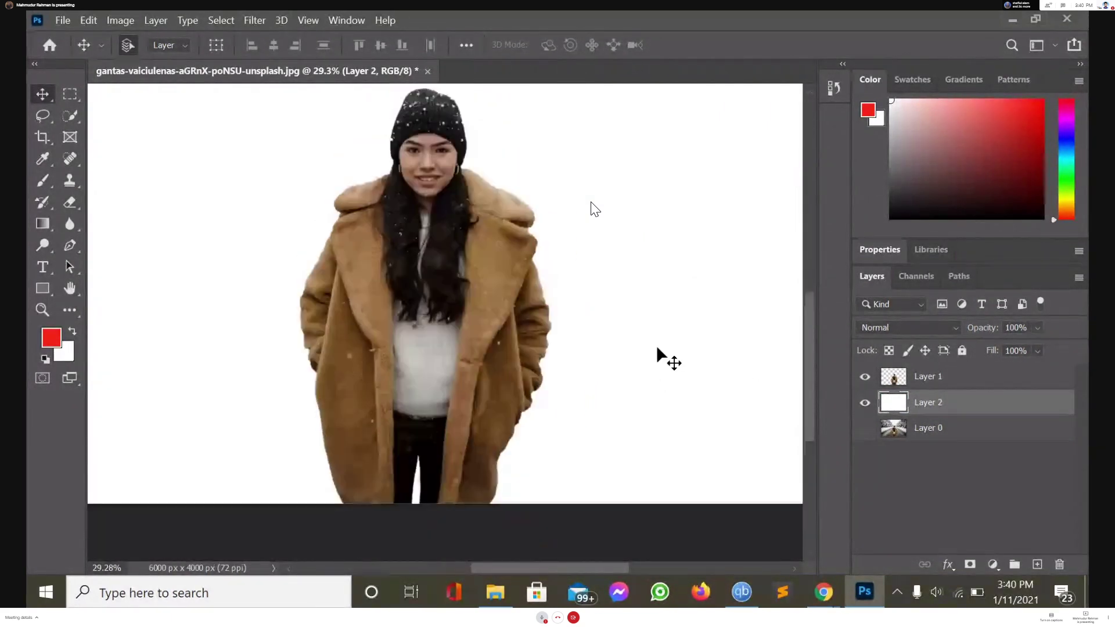
pyautogui.scroll(-2, 661, 353)
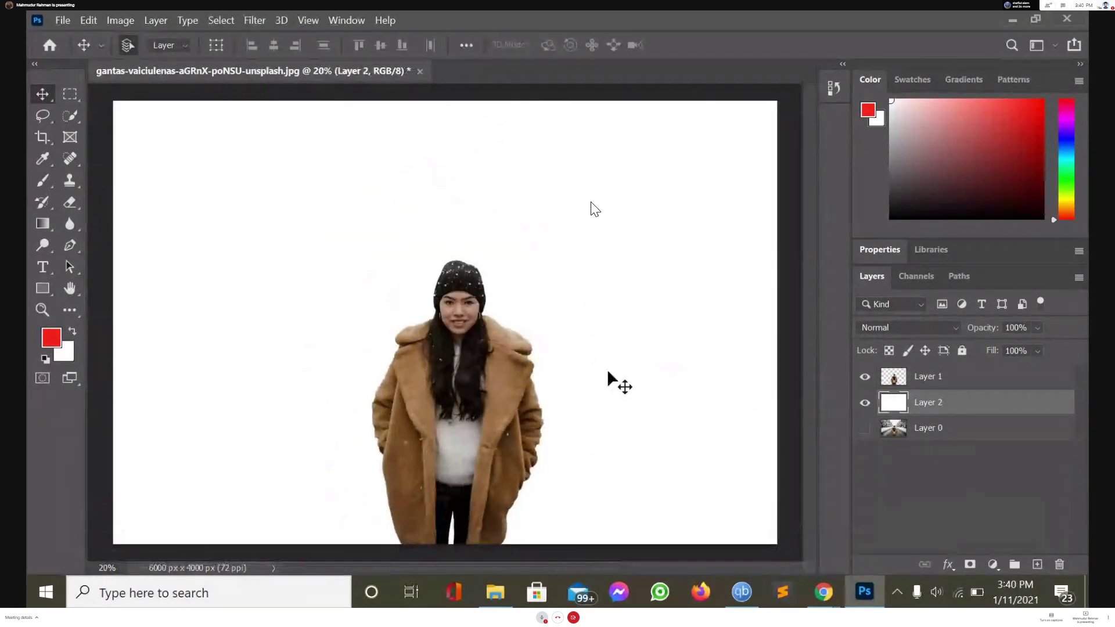
pyautogui.moveTo(480, 422); pyautogui.dragTo(657, 314)
pyautogui.moveTo(658, 316); pyautogui.dragTo(658, 316)
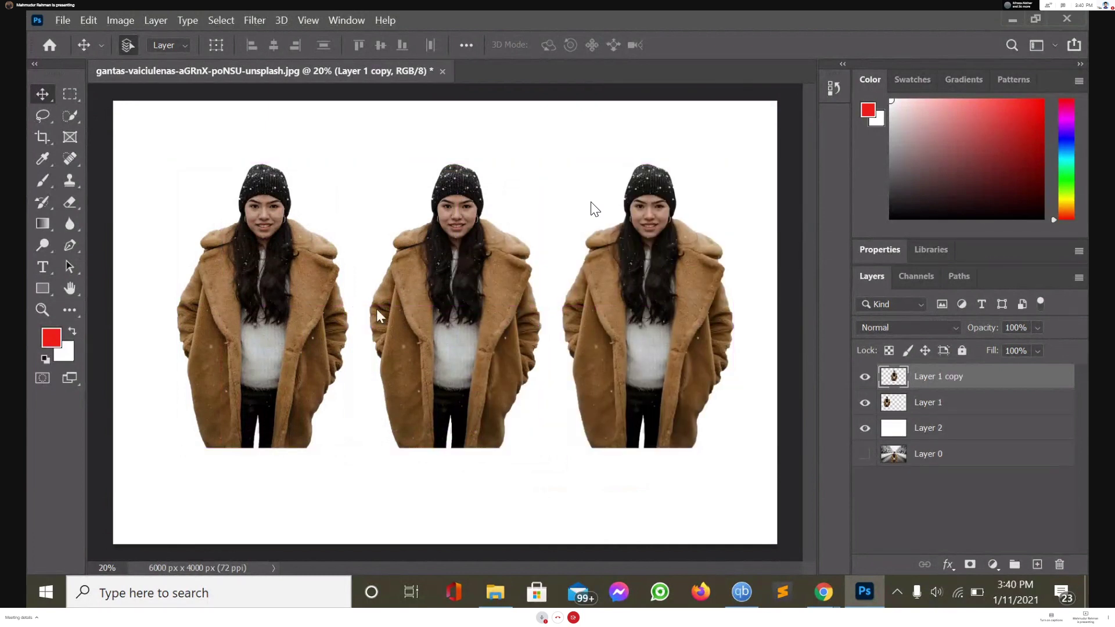
# Spread the figures apart along the canvas and duplicate the woman once more to make a row of four
pyautogui.moveTo(256, 323); pyautogui.dragTo(209, 321)
pyautogui.moveTo(415, 323); pyautogui.dragTo(366, 339)
pyautogui.moveTo(613, 321); pyautogui.dragTo(740, 326)
# Align the four figures in a row with even spacing, starting from the canvas's left edge
pyautogui.moveTo(254, 318); pyautogui.dragTo(242, 317)
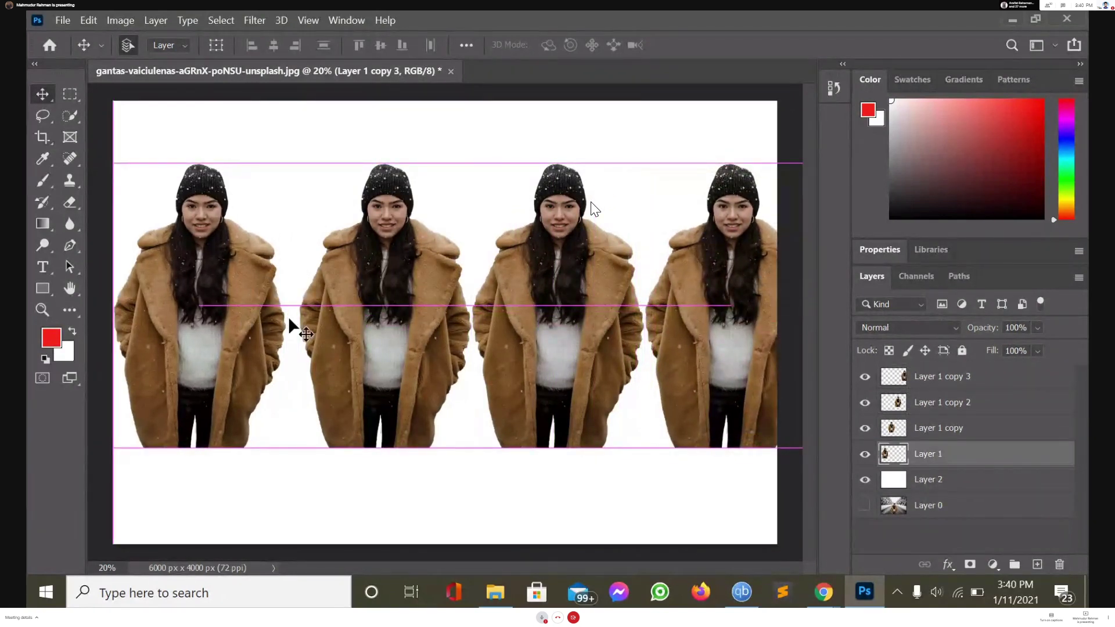
pyautogui.moveTo(384, 319); pyautogui.dragTo(376, 326)
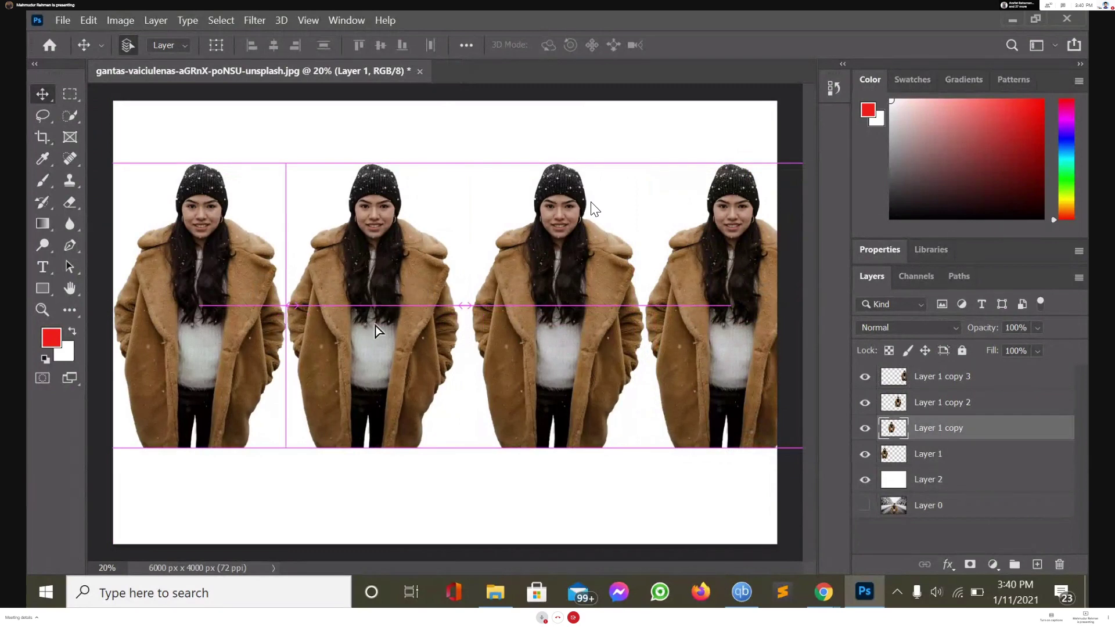
pyautogui.moveTo(542, 329); pyautogui.dragTo(533, 343)
pyautogui.moveTo(686, 330)
pyautogui.mouseDown()
pyautogui.moveTo(667, 330)
pyautogui.moveTo(676, 333)
pyautogui.mouseUp()
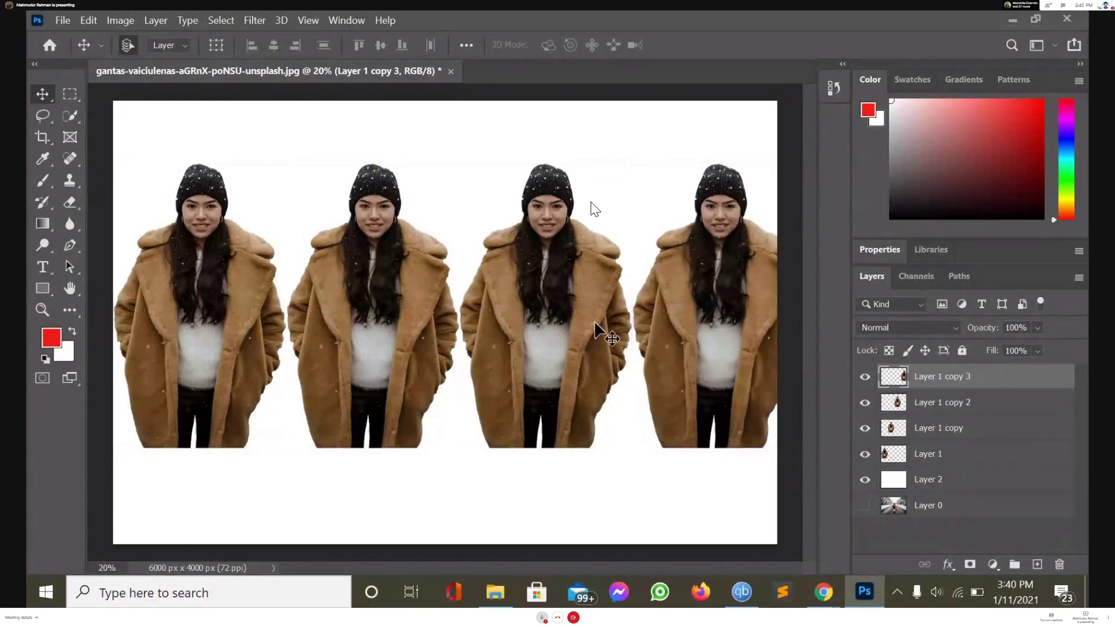
# Move the fourth figure back beside the third and fully lock the white background, Layer 2
pyautogui.moveTo(133, 189); pyautogui.dragTo(128, 158)
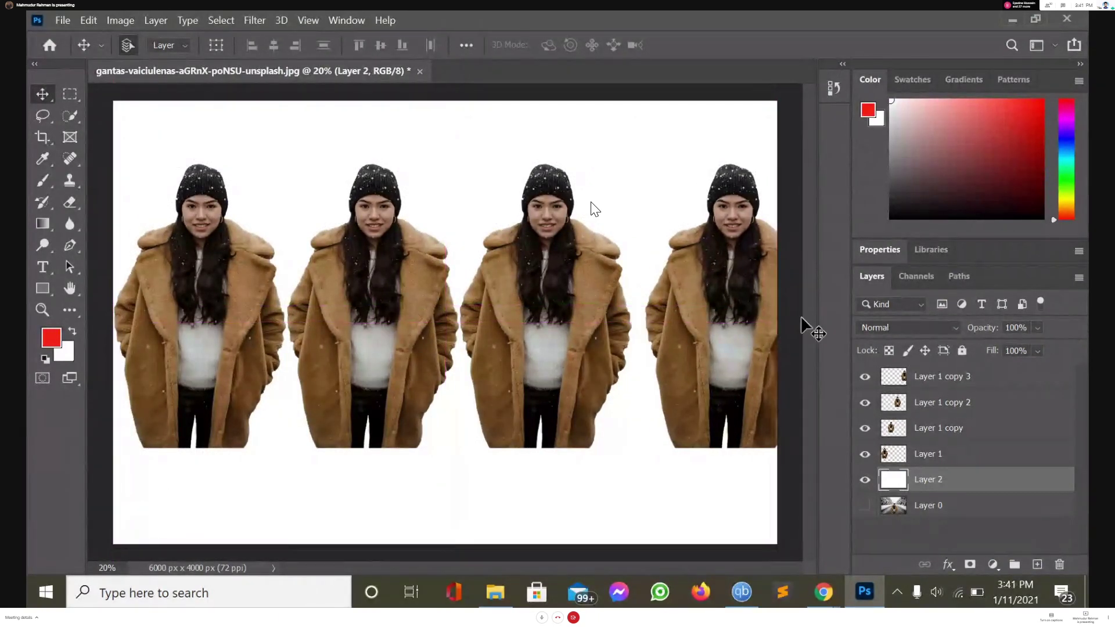
pyautogui.moveTo(730, 330); pyautogui.dragTo(718, 329)
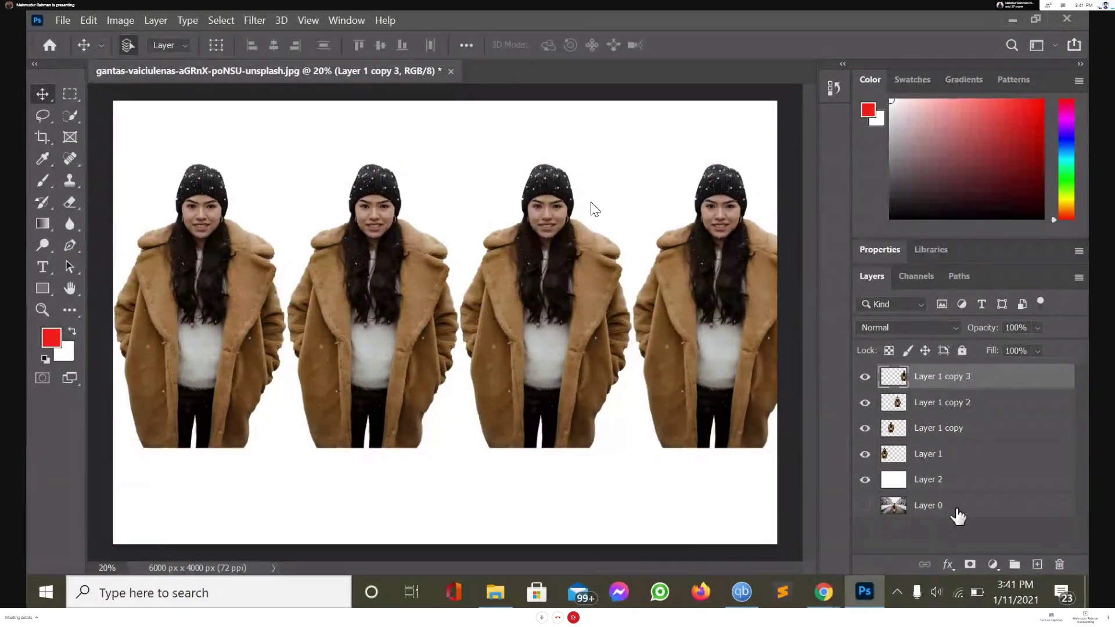
pyautogui.click(961, 490)
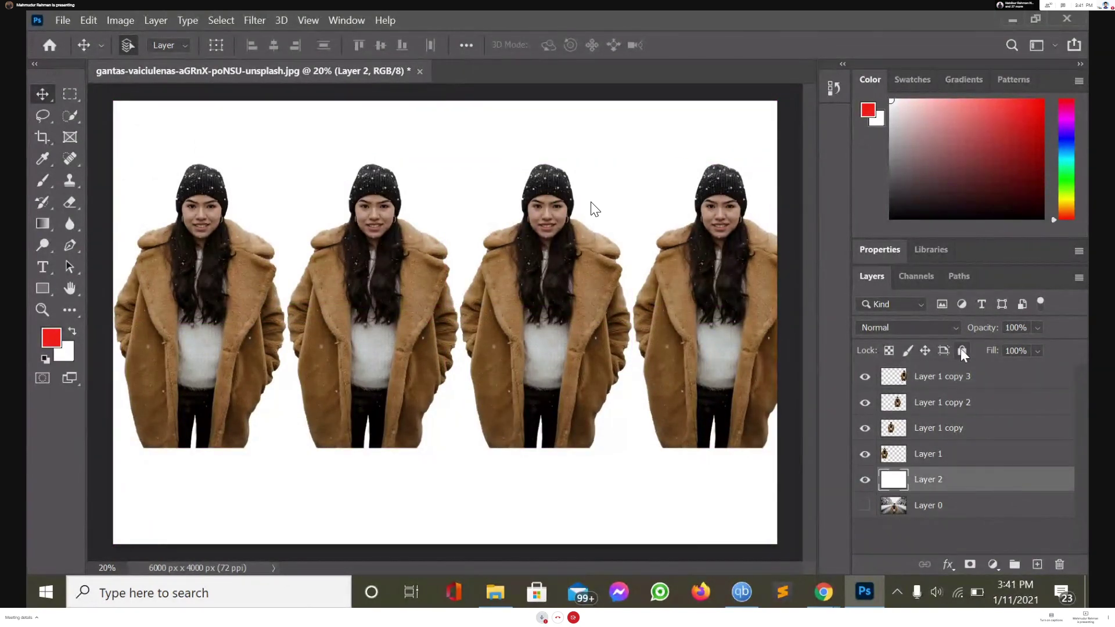
pyautogui.click(962, 350)
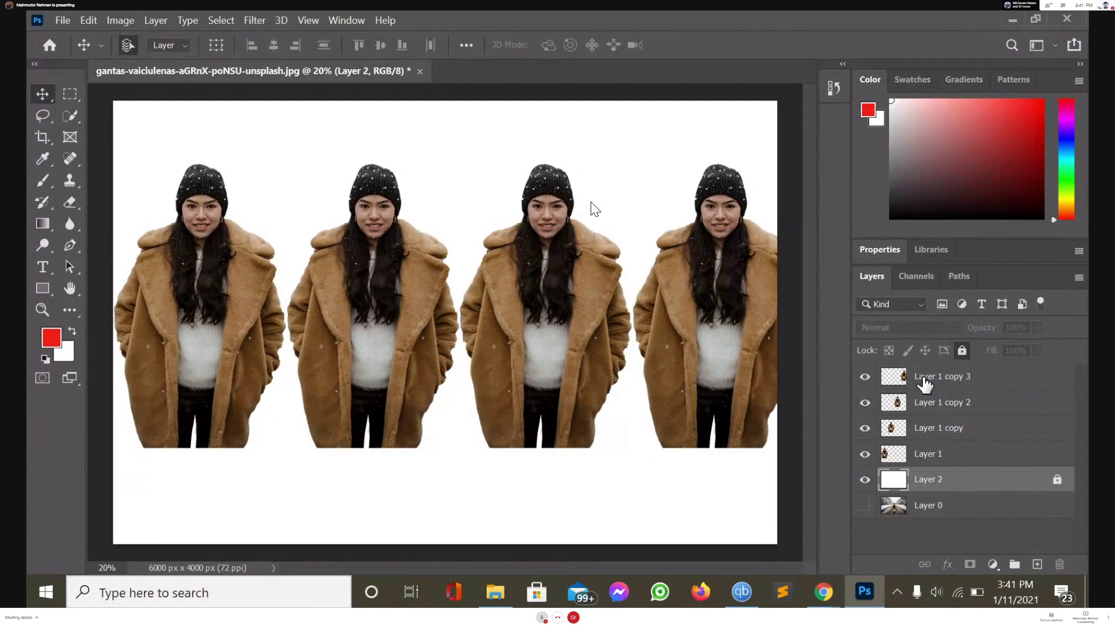
pyautogui.click(995, 378)
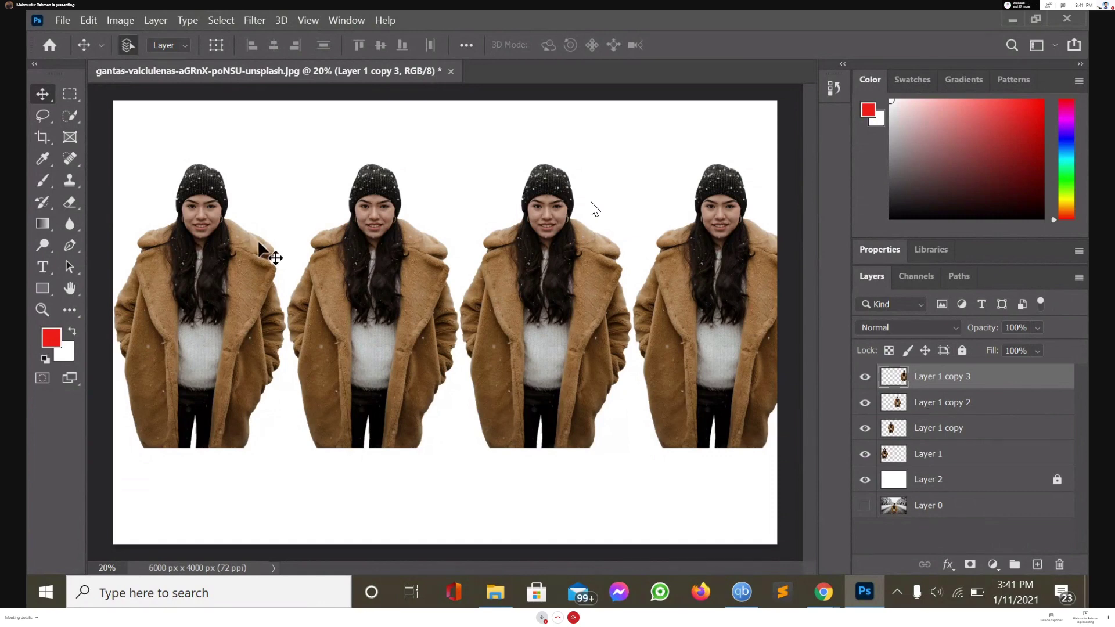
pyautogui.click(150, 291)
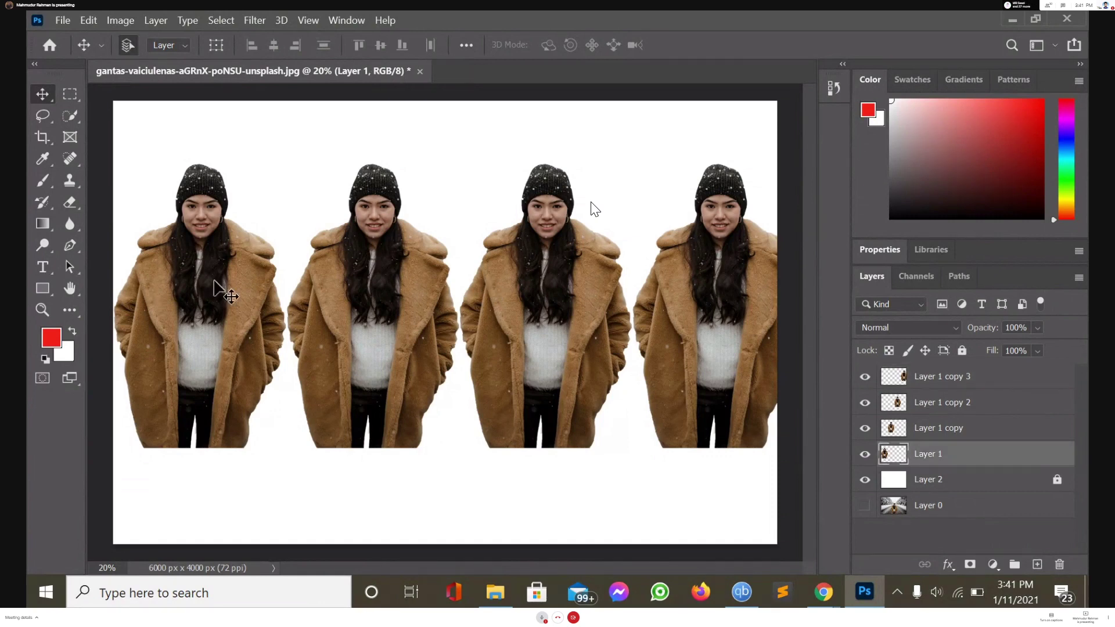
pyautogui.moveTo(214, 281)
pyautogui.mouseDown()
pyautogui.moveTo(272, 280)
pyautogui.moveTo(224, 271)
pyautogui.moveTo(215, 282)
pyautogui.mouseUp()
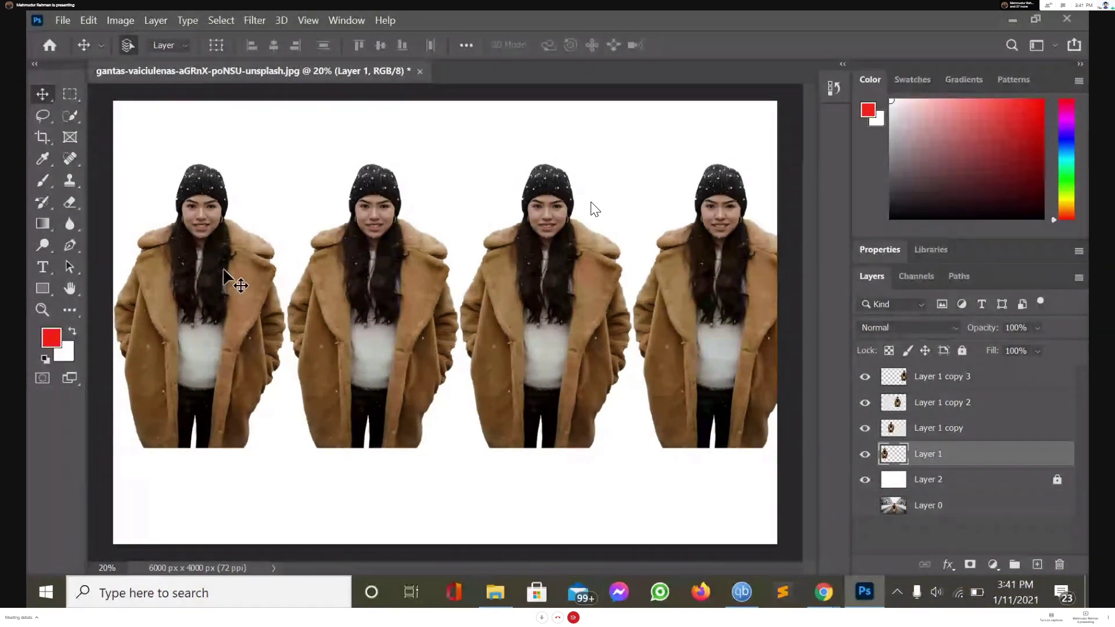
pyautogui.moveTo(224, 270); pyautogui.dragTo(224, 270)
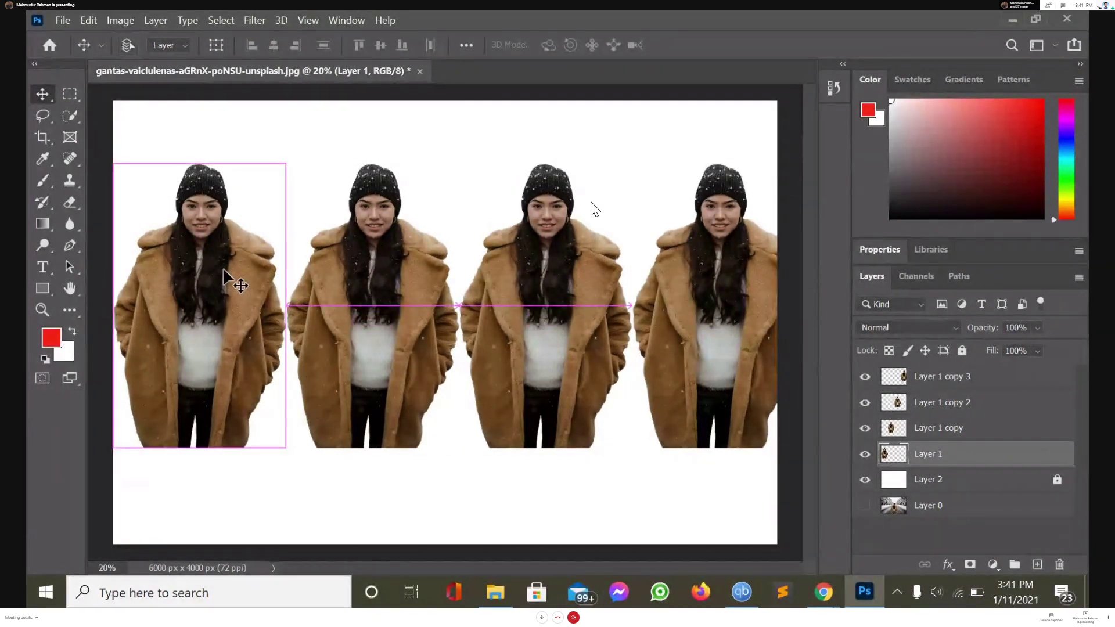
pyautogui.hotkey('ctrl', 't')
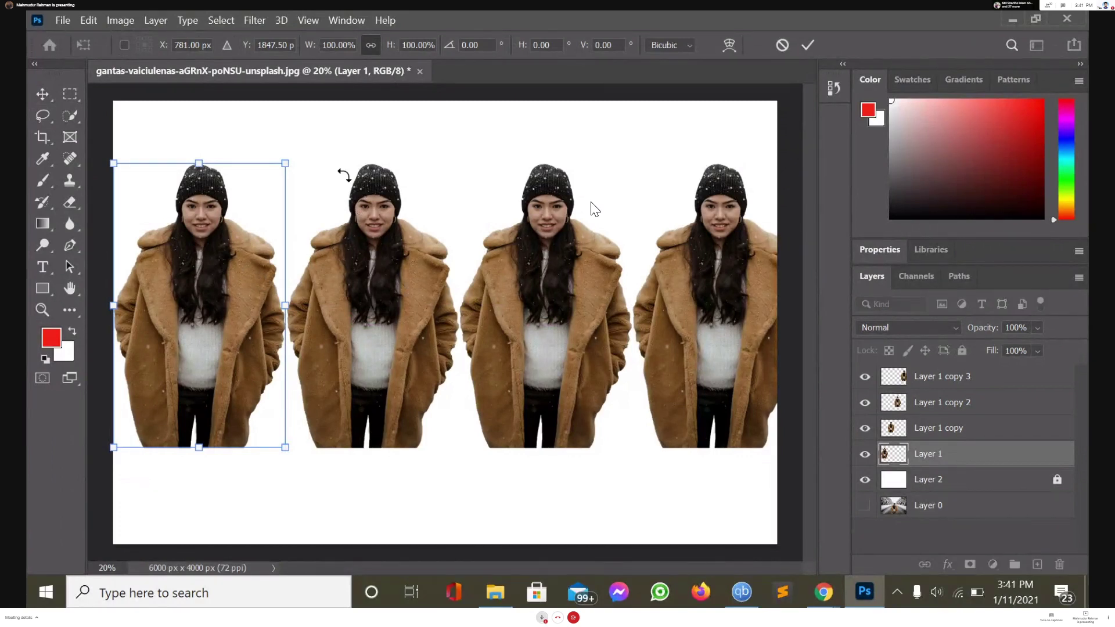
# Select the four figure layers, from Layer 1 to Layer 1 copy 3, and start a Free Transform on them together
pyautogui.click(966, 437)
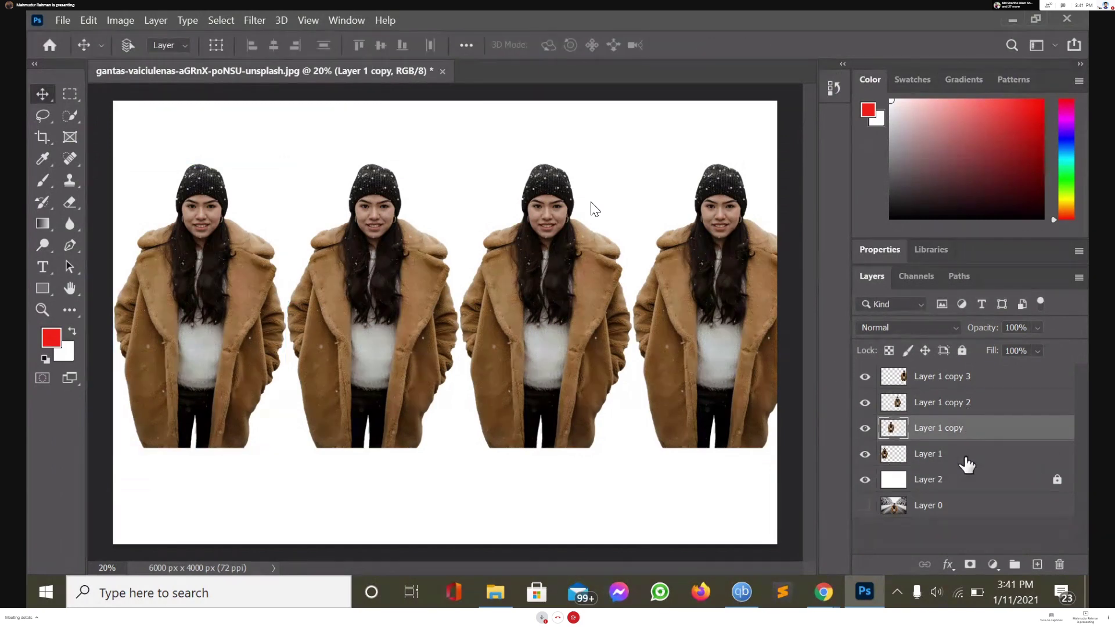
pyautogui.keyDown('shift'); pyautogui.click(967, 463); pyautogui.keyUp('shift')
pyautogui.keyDown('shift'); pyautogui.click(965, 414); pyautogui.keyUp('shift')
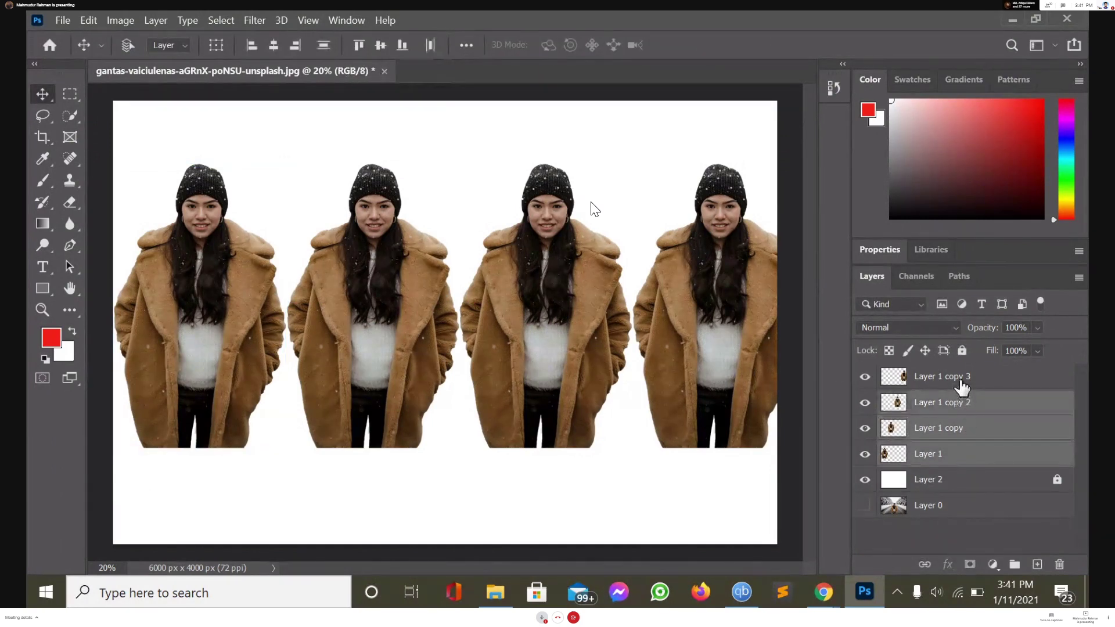
pyautogui.keyDown('shift'); pyautogui.click(960, 379); pyautogui.keyUp('shift')
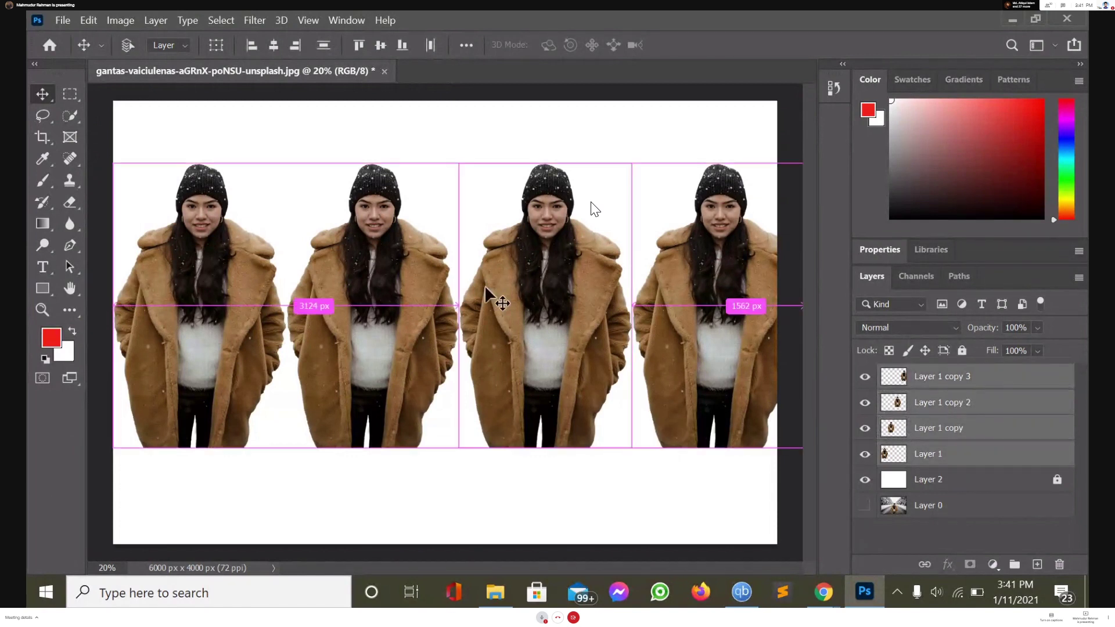
pyautogui.hotkey('ctrl', 't')
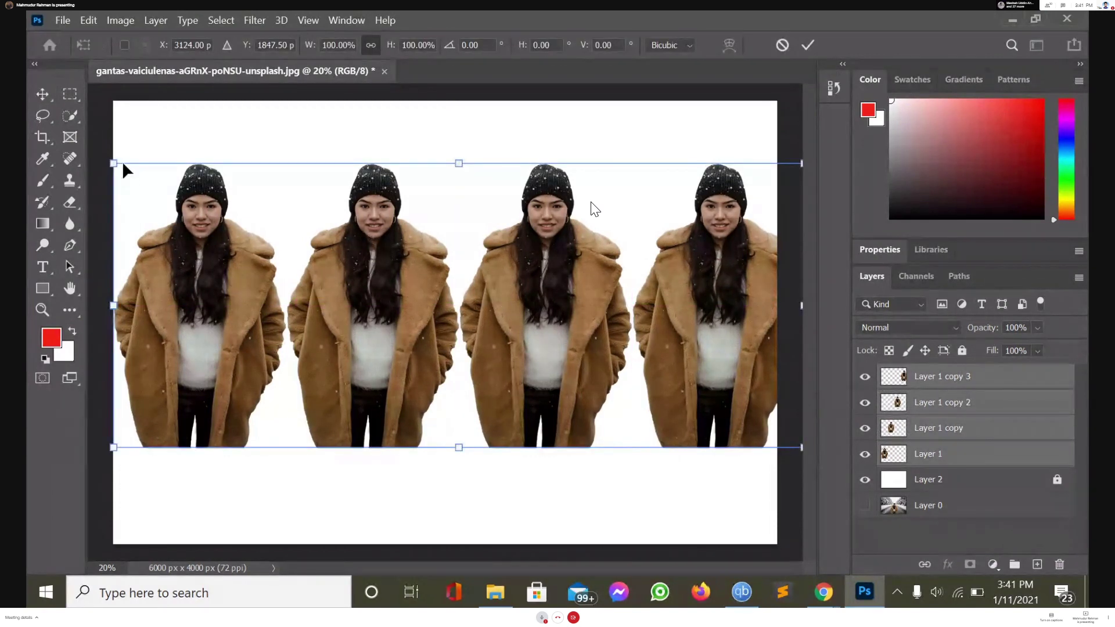
# Try scaling the row of four figures to about 85.67% and centring it horizontally, and undo both changes
pyautogui.moveTo(115, 162); pyautogui.dragTo(211, 202)
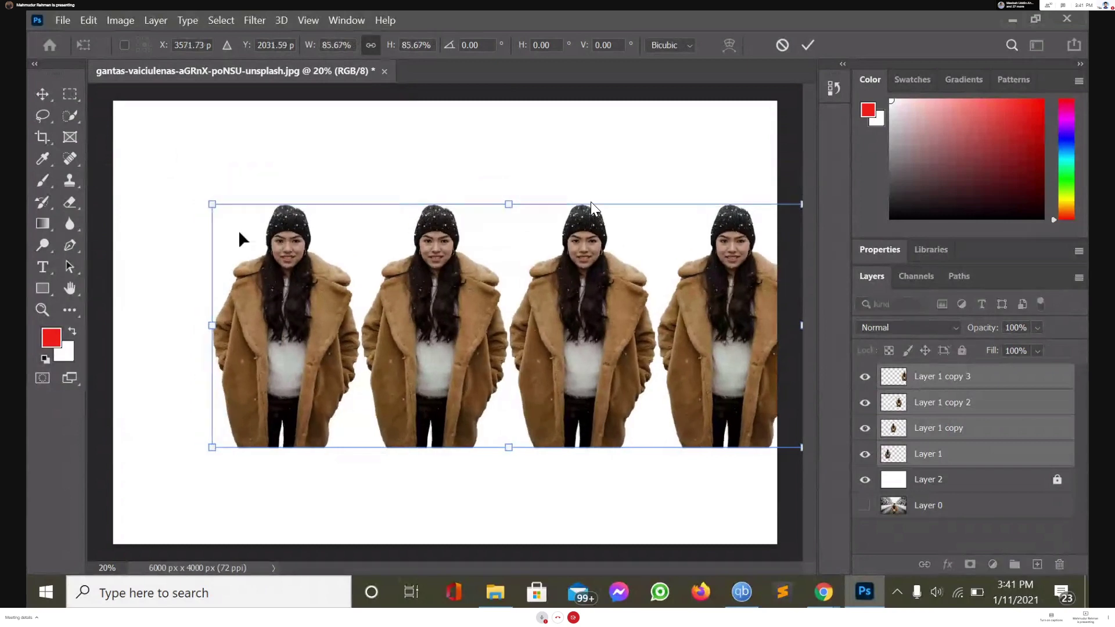
pyautogui.moveTo(597, 379); pyautogui.dragTo(553, 372)
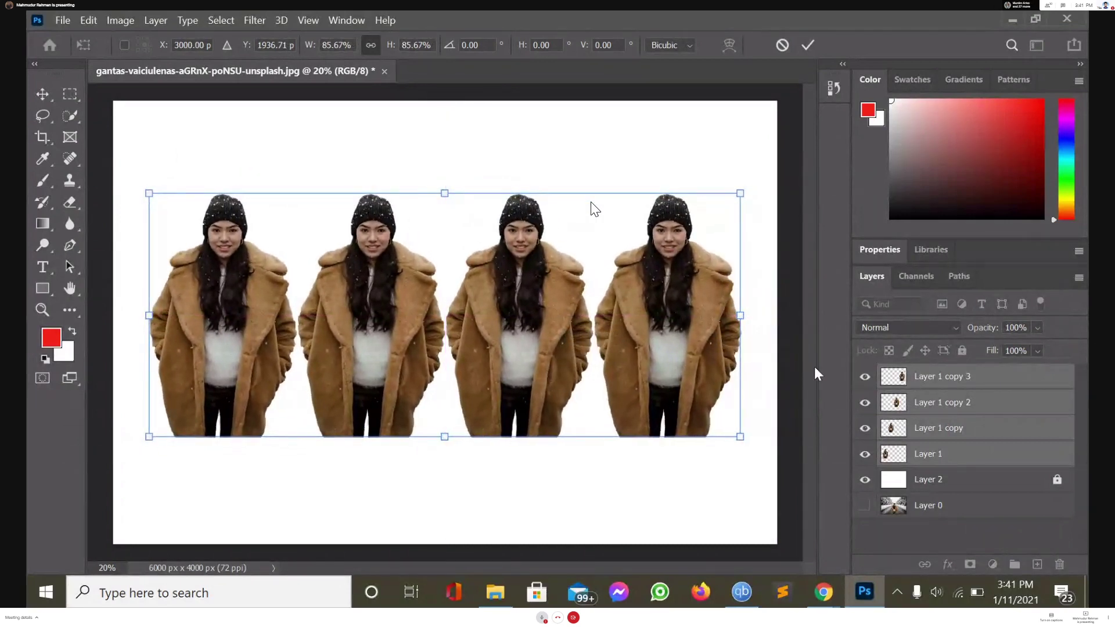
pyautogui.hotkey('ctrl', 'z')
pyautogui.hotkey('ctrl', 'z')
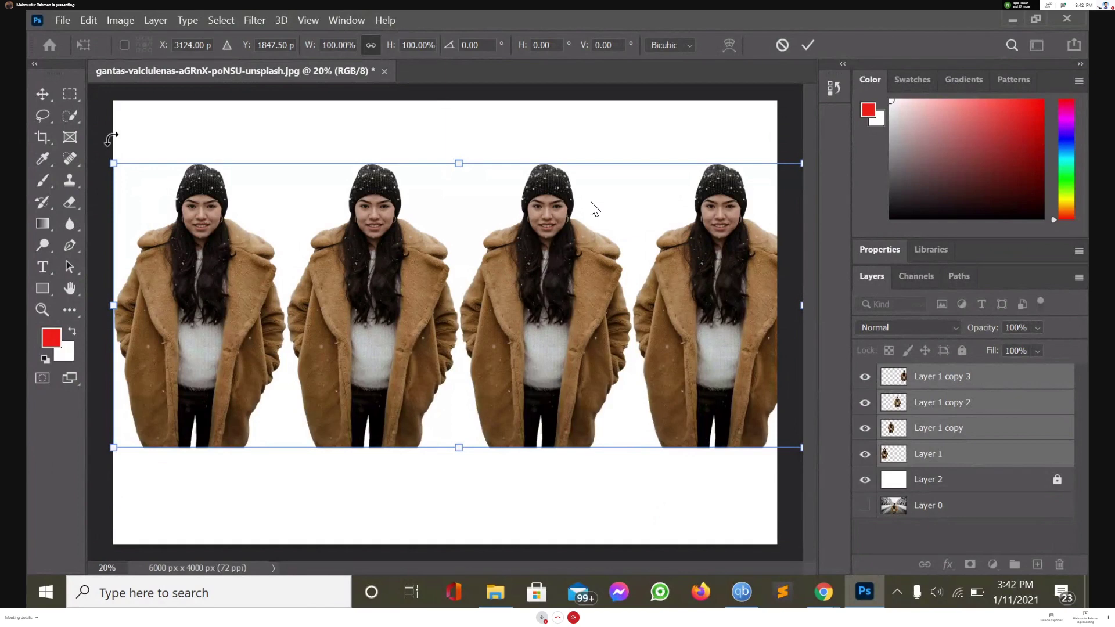
# Scale the four figures together to about 89.3% and place the horizontally centred row near the canvas's lower edge
pyautogui.moveTo(112, 162); pyautogui.dragTo(378, 271)
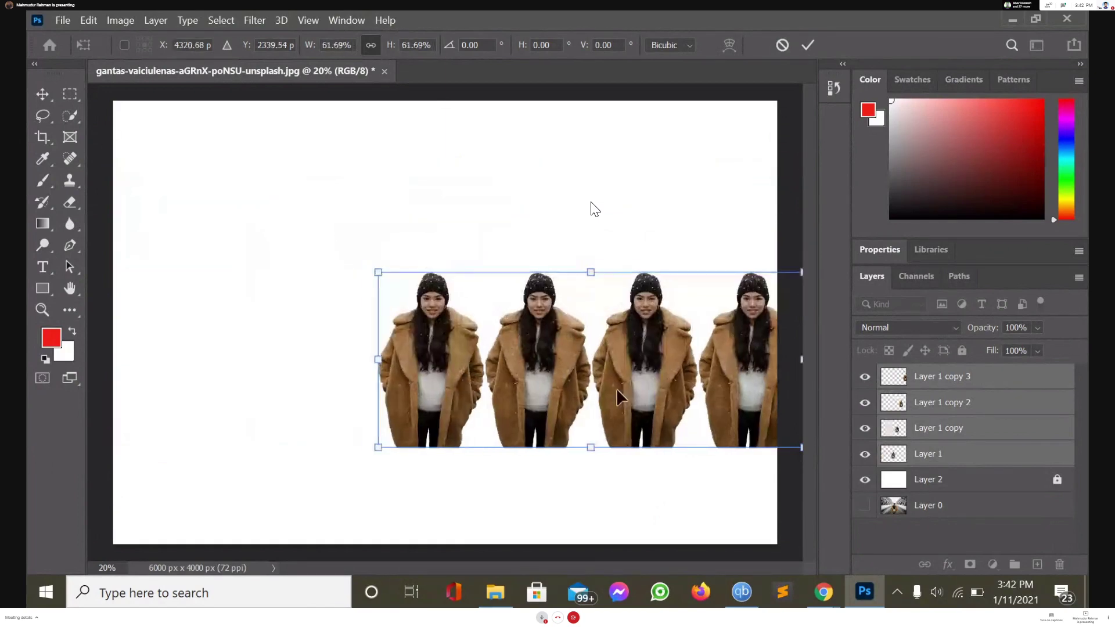
pyautogui.moveTo(640, 406); pyautogui.dragTo(469, 361)
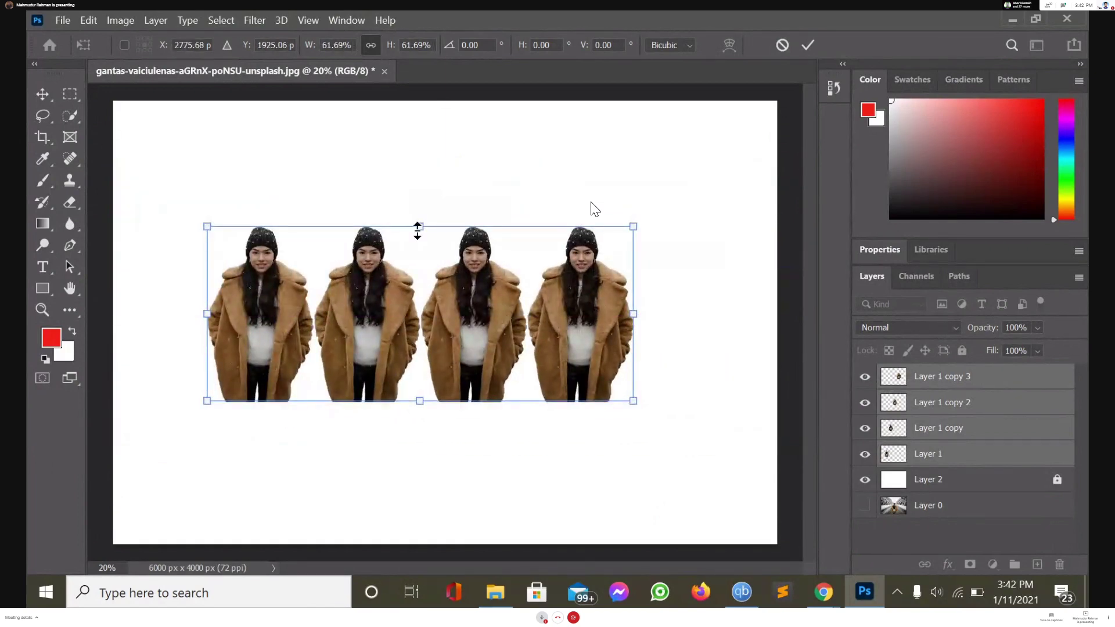
pyautogui.moveTo(418, 230); pyautogui.dragTo(419, 167)
pyautogui.moveTo(426, 283)
pyautogui.mouseDown()
pyautogui.moveTo(452, 296)
pyautogui.moveTo(442, 291)
pyautogui.mouseUp()
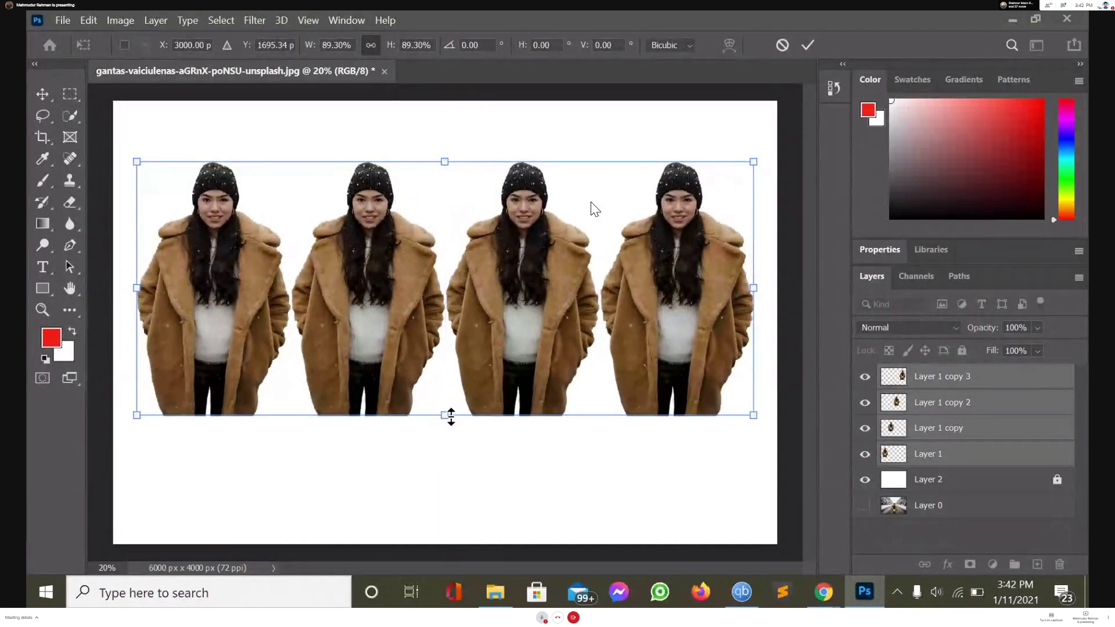
pyautogui.moveTo(494, 322); pyautogui.dragTo(497, 427)
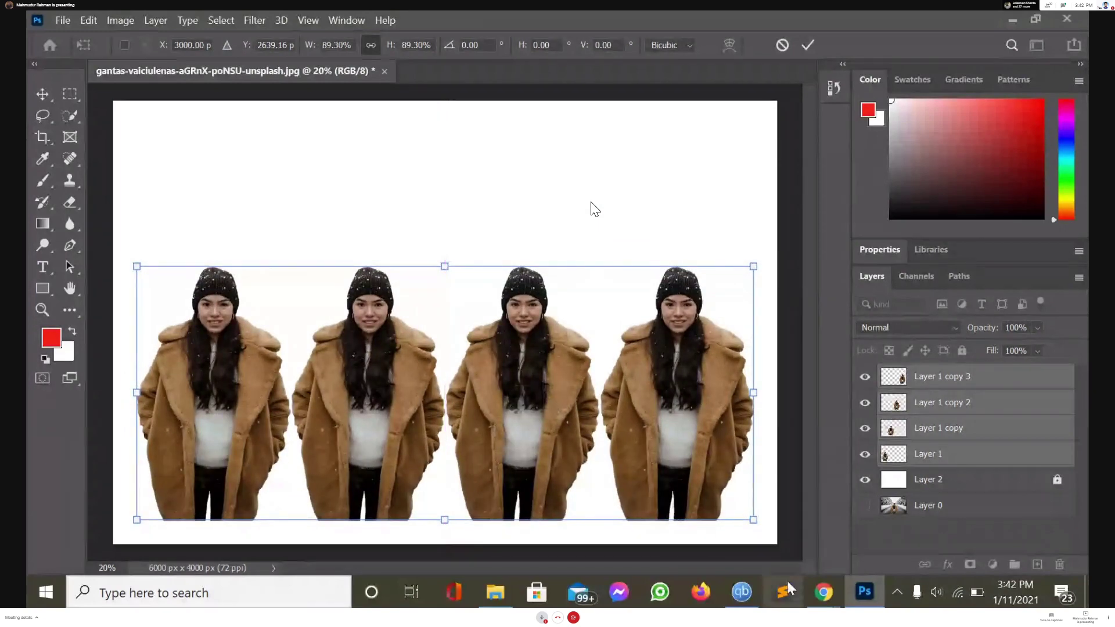
# Switch to the Google Meet window in Chrome and look through the meeting's participant list
pyautogui.moveTo(824, 604)
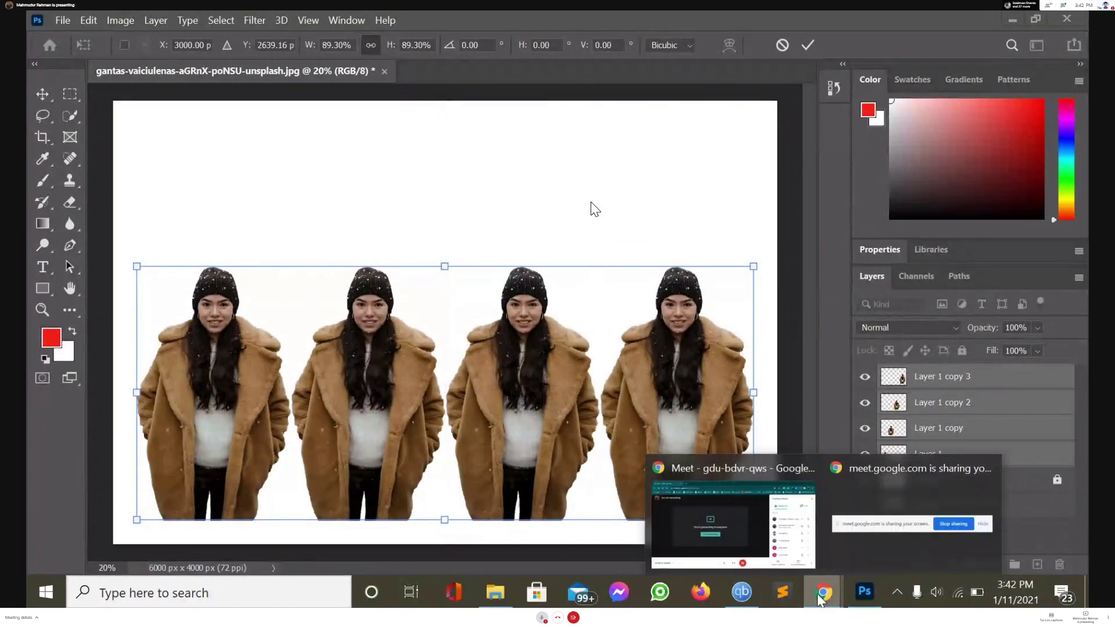
pyautogui.click(735, 524)
pyautogui.scroll(-15, 937, 349)
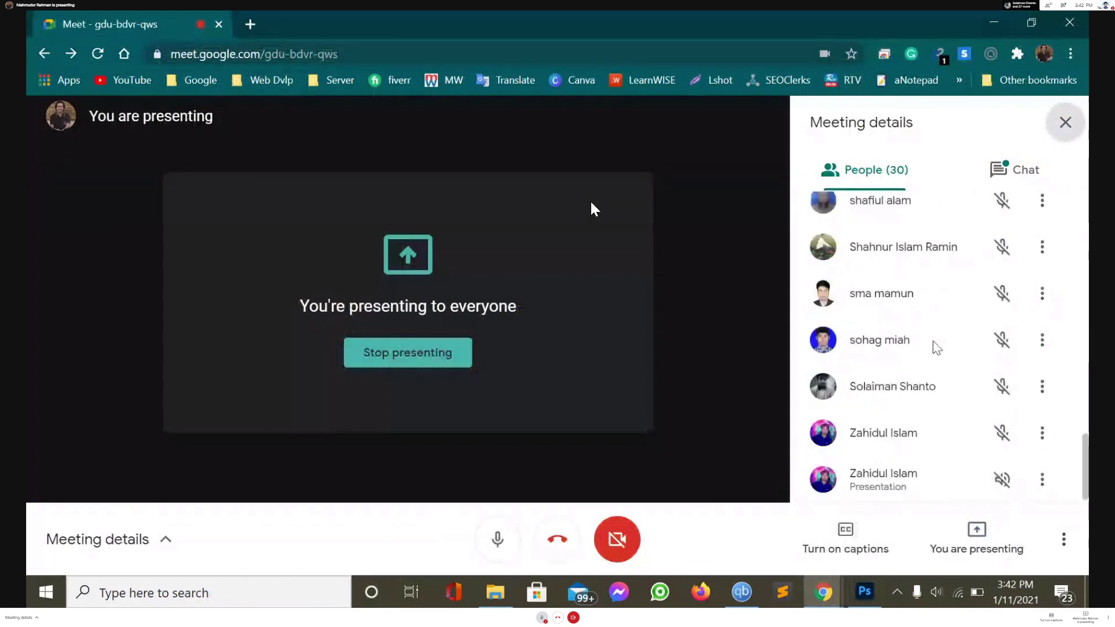
pyautogui.scroll(14, 935, 348)
pyautogui.scroll(-14, 933, 348)
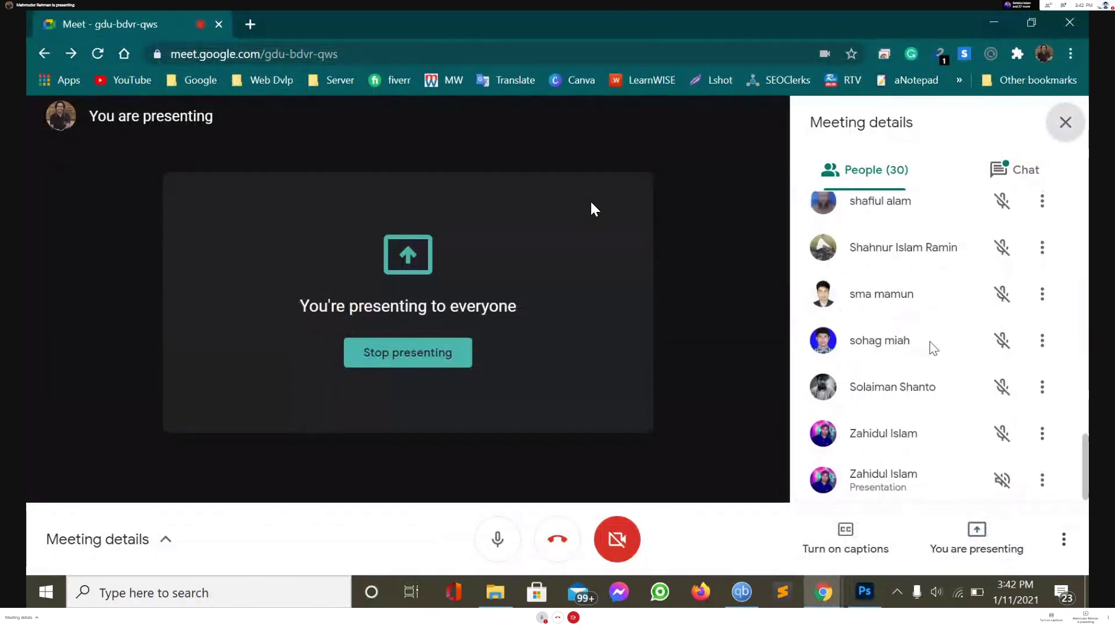
pyautogui.scroll(15, 933, 348)
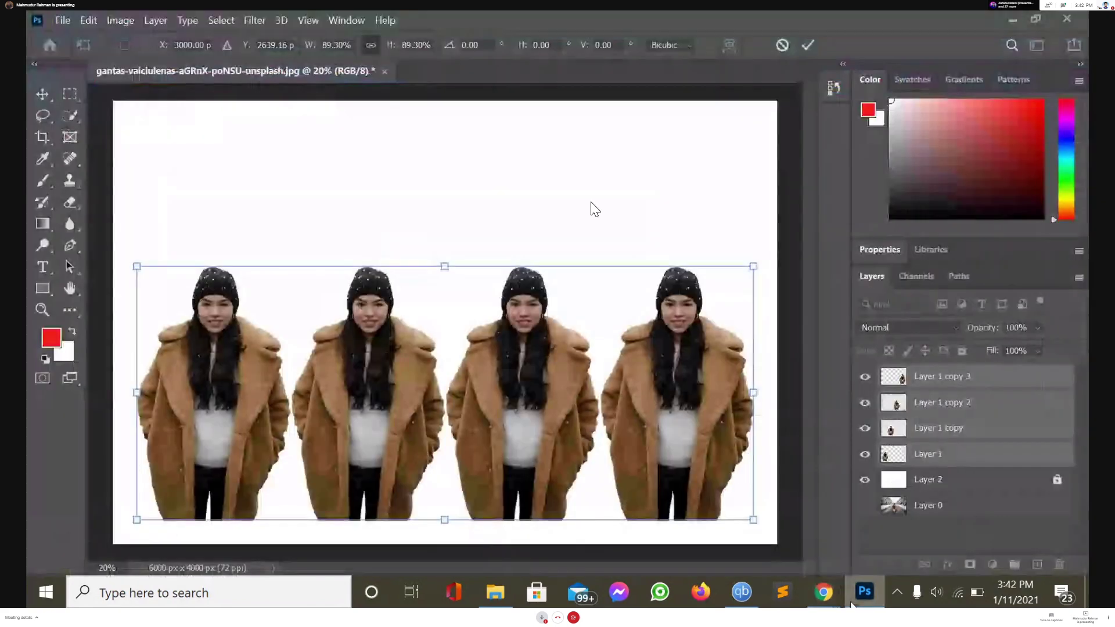
# Switch back to Photoshop, widen the figure row to about 90.97% and centre it on the canvas at X 3000, Y 2000 px
pyautogui.click(865, 592)
pyautogui.moveTo(461, 383); pyautogui.dragTo(462, 312)
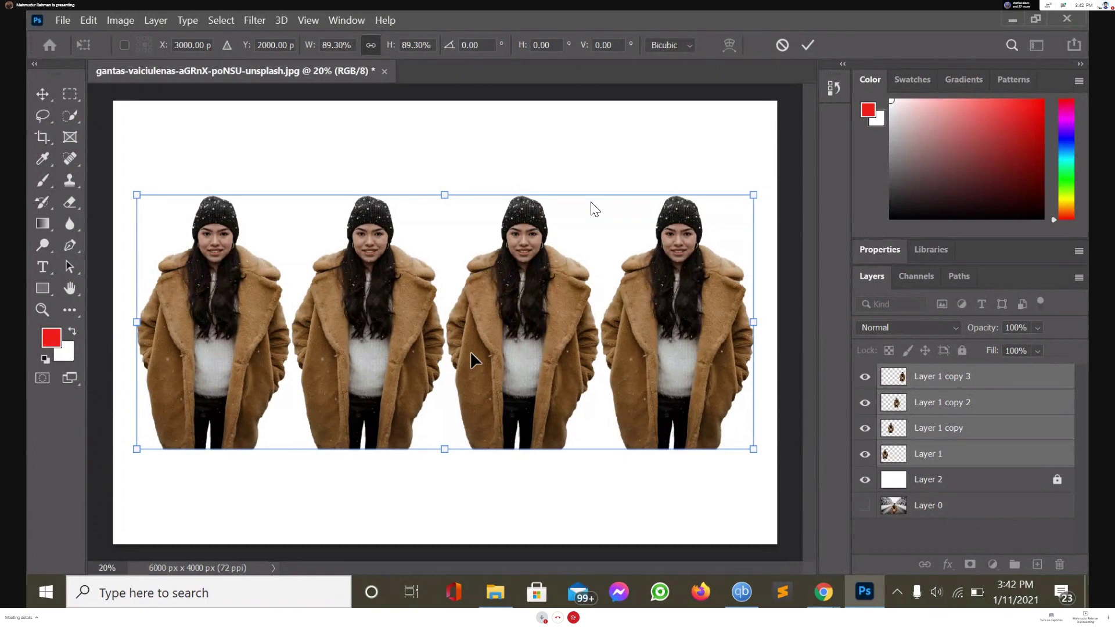
pyautogui.moveTo(471, 355)
pyautogui.mouseDown()
pyautogui.moveTo(489, 382)
pyautogui.moveTo(473, 351)
pyautogui.mouseUp()
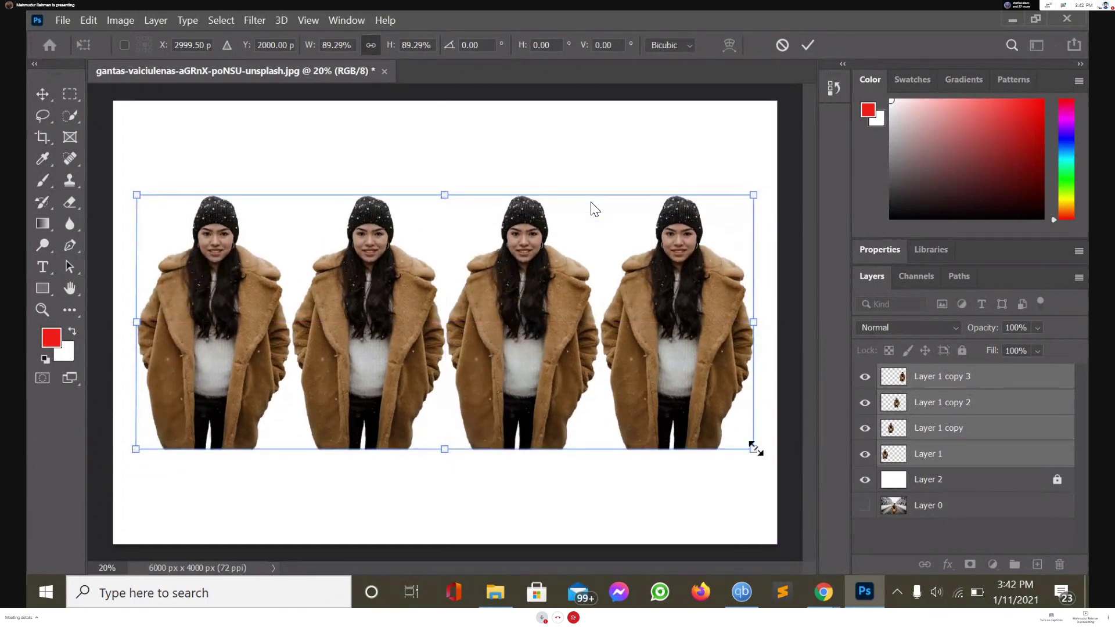
pyautogui.moveTo(758, 323); pyautogui.dragTo(772, 343)
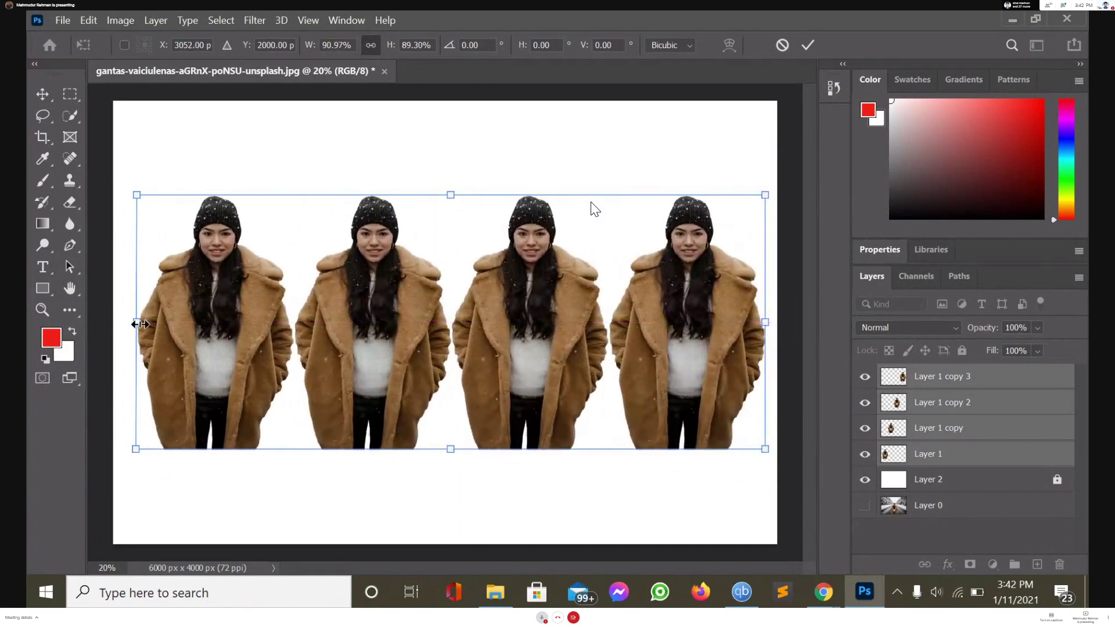
pyautogui.moveTo(440, 331); pyautogui.dragTo(431, 325)
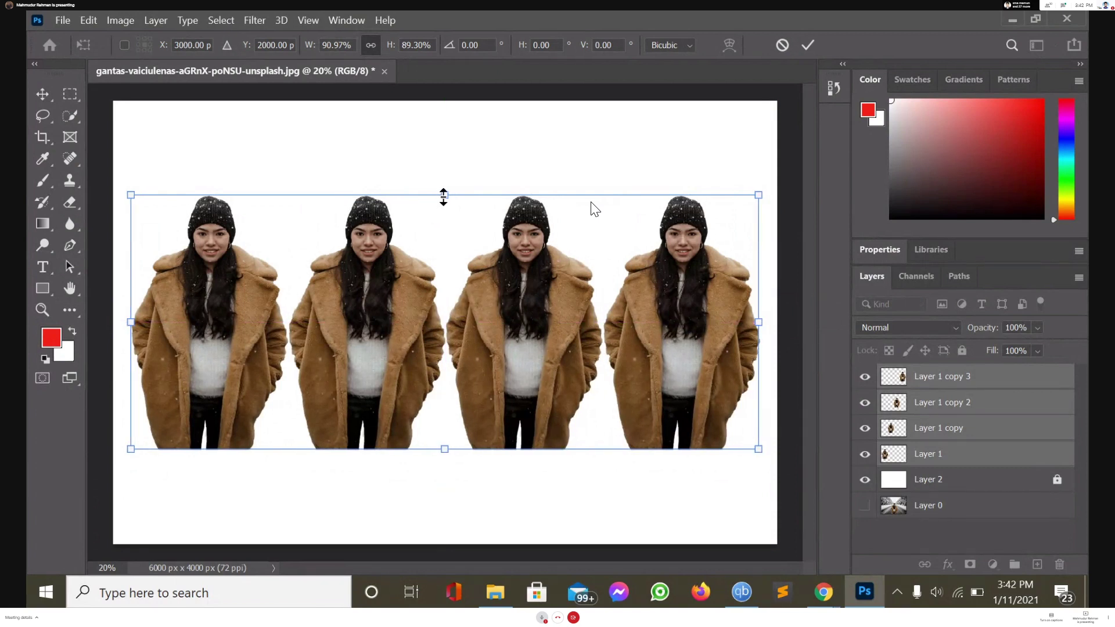
# Try stretching the row of figures to nearly the full height of the canvas, and undo both resizes
pyautogui.moveTo(444, 198); pyautogui.dragTo(445, 112)
pyautogui.moveTo(443, 448); pyautogui.dragTo(453, 547)
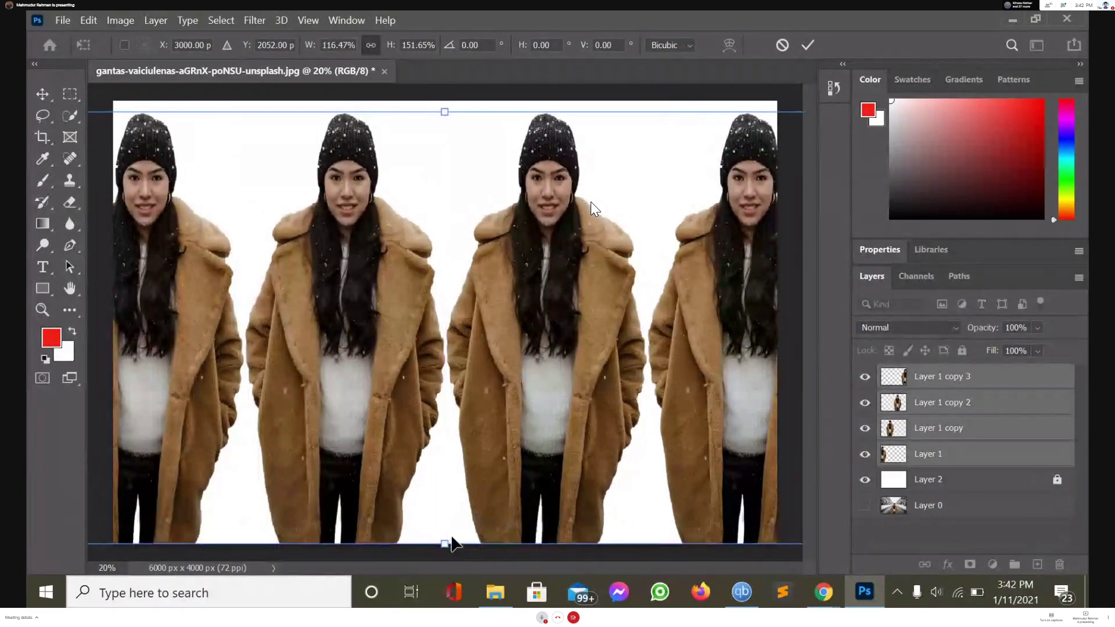
pyautogui.hotkey('ctrl', 'z')
pyautogui.hotkey('ctrl', 'z')
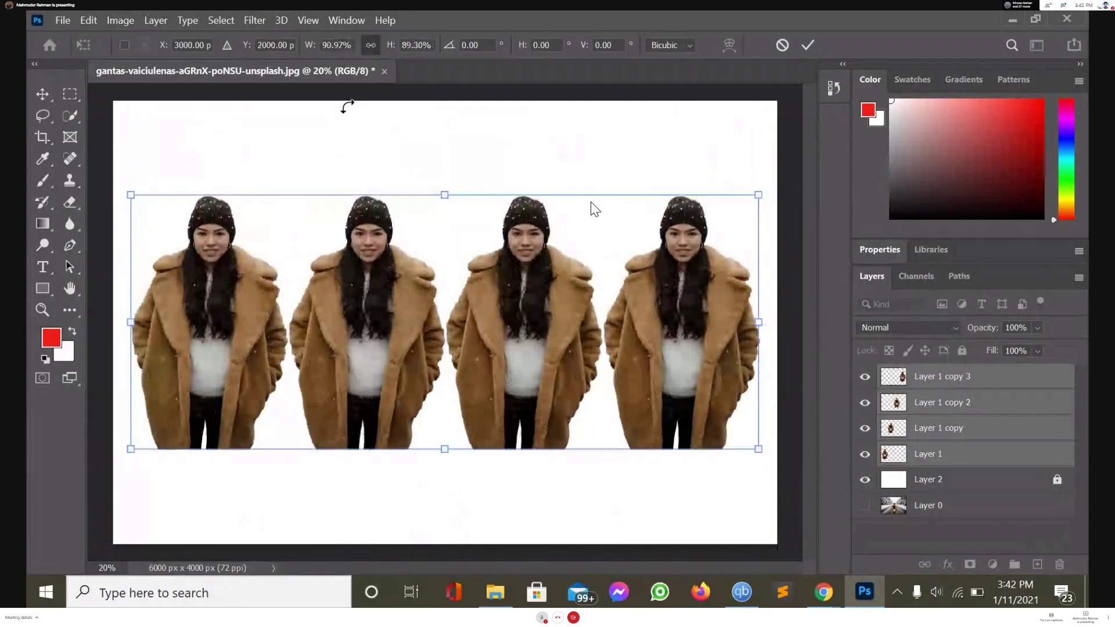
# Move the row of four figures to the upper part of the canvas and group their layers, leaving the group selected
pyautogui.click(46, 96)
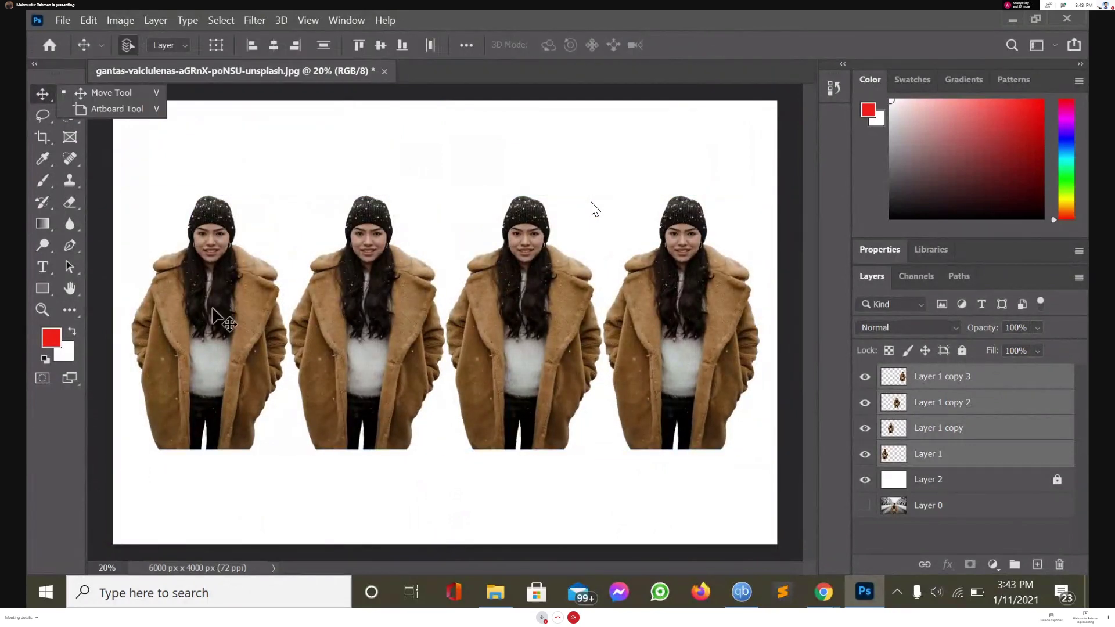
pyautogui.moveTo(382, 351); pyautogui.dragTo(394, 294)
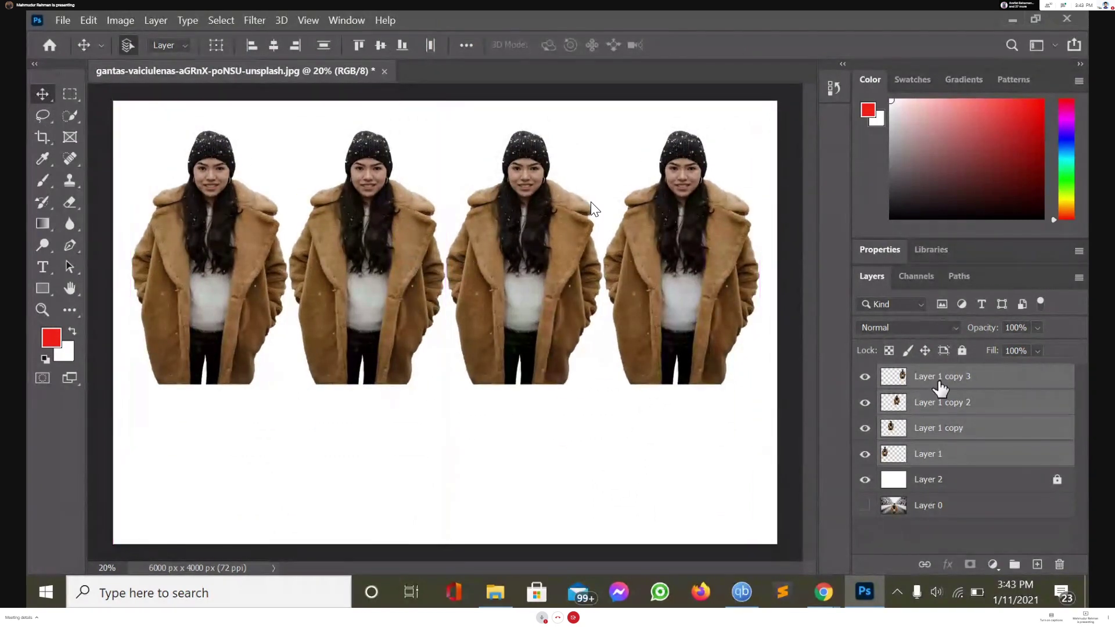
pyautogui.hotkey('ctrl', 'g')
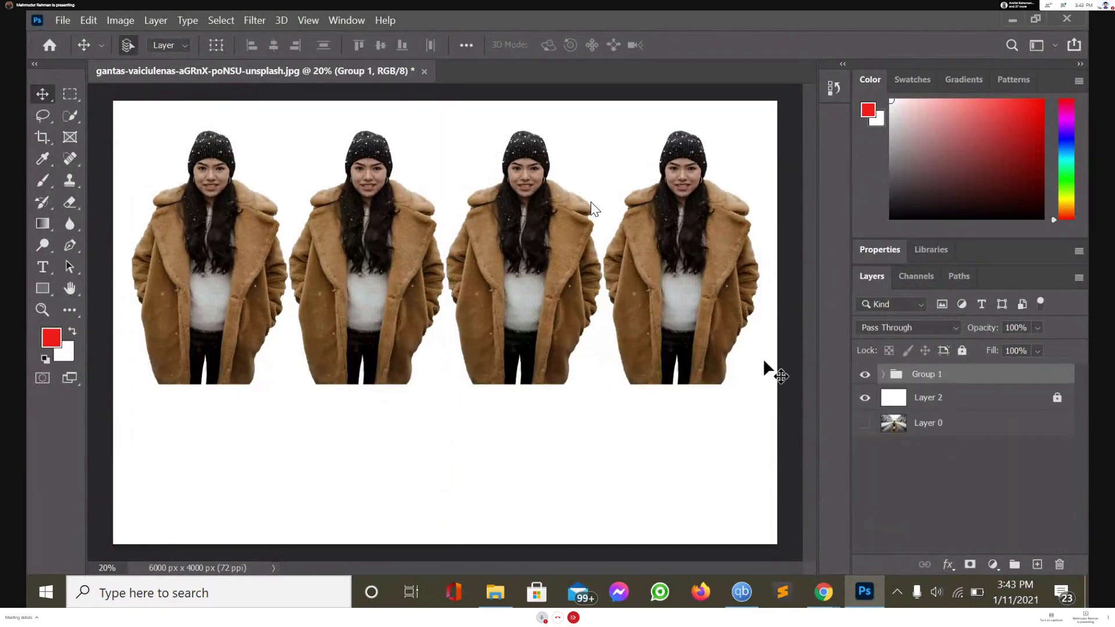
pyautogui.moveTo(460, 329)
pyautogui.mouseDown()
pyautogui.moveTo(479, 327)
pyautogui.moveTo(454, 329)
pyautogui.mouseUp()
pyautogui.click(308, 448)
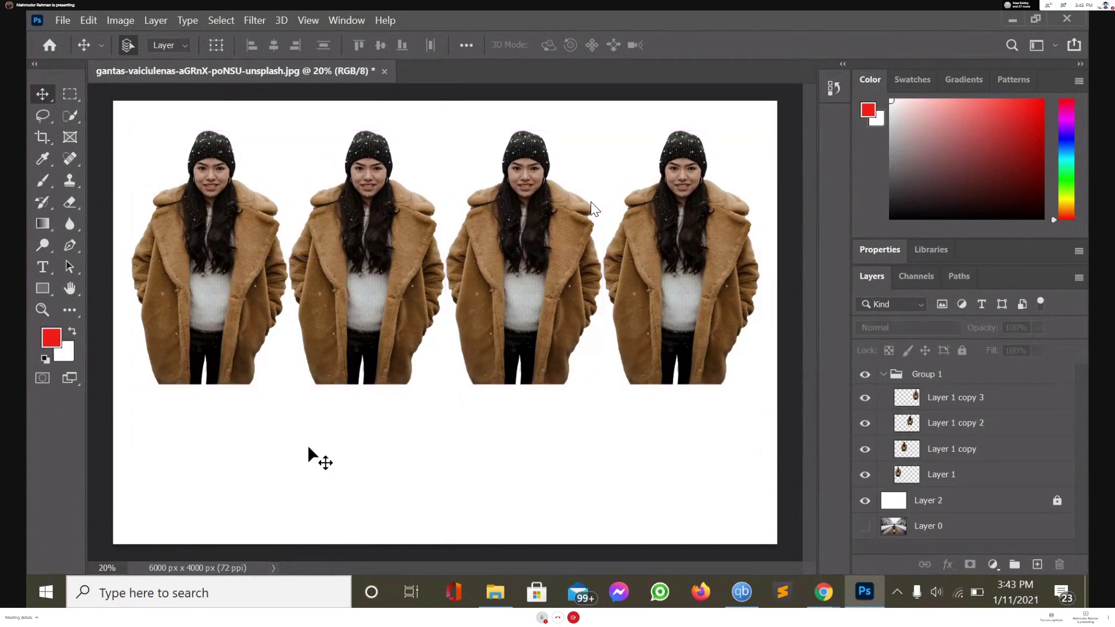
pyautogui.click(1001, 380)
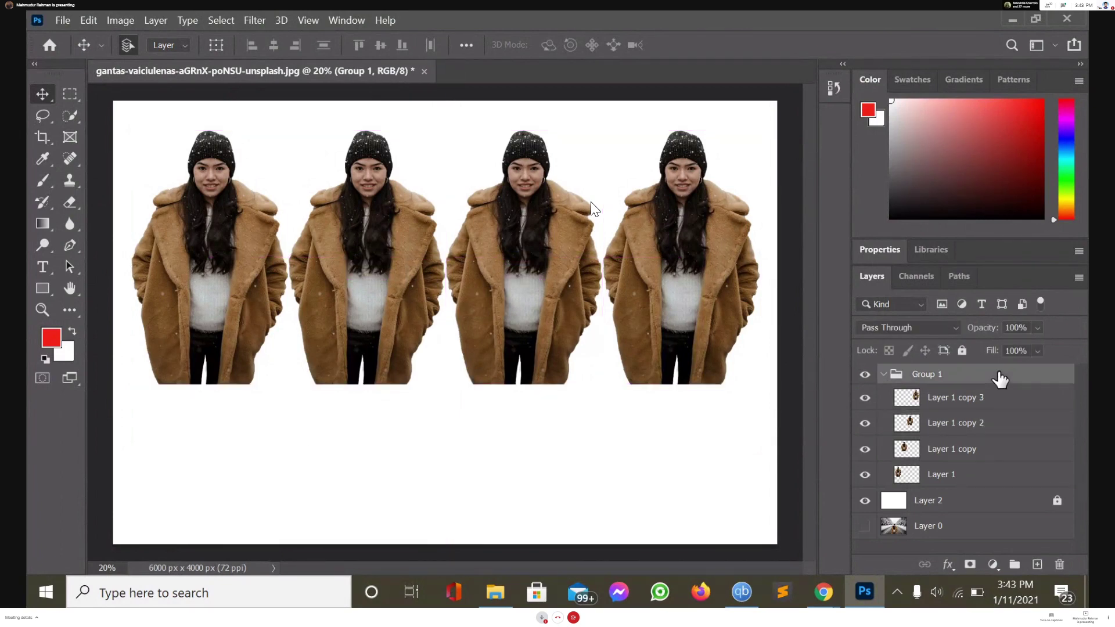
# Lock Group 1 and crop the canvas to about 4421 x 3830 px, cutting off most of the leftmost figure
pyautogui.click(962, 350)
pyautogui.click(561, 294)
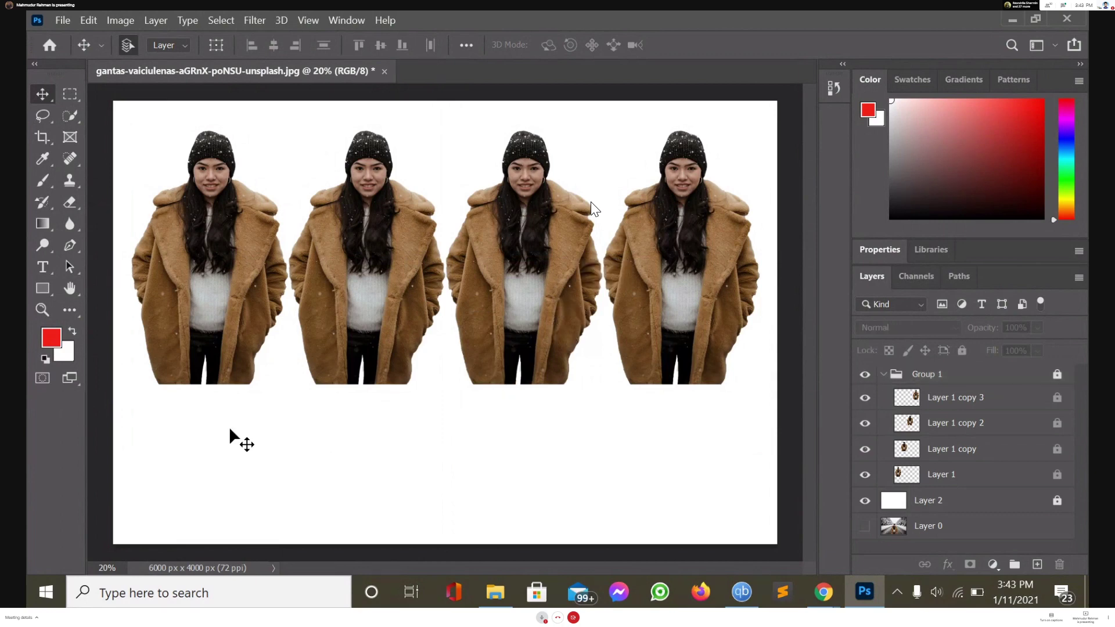
pyautogui.click(37, 135)
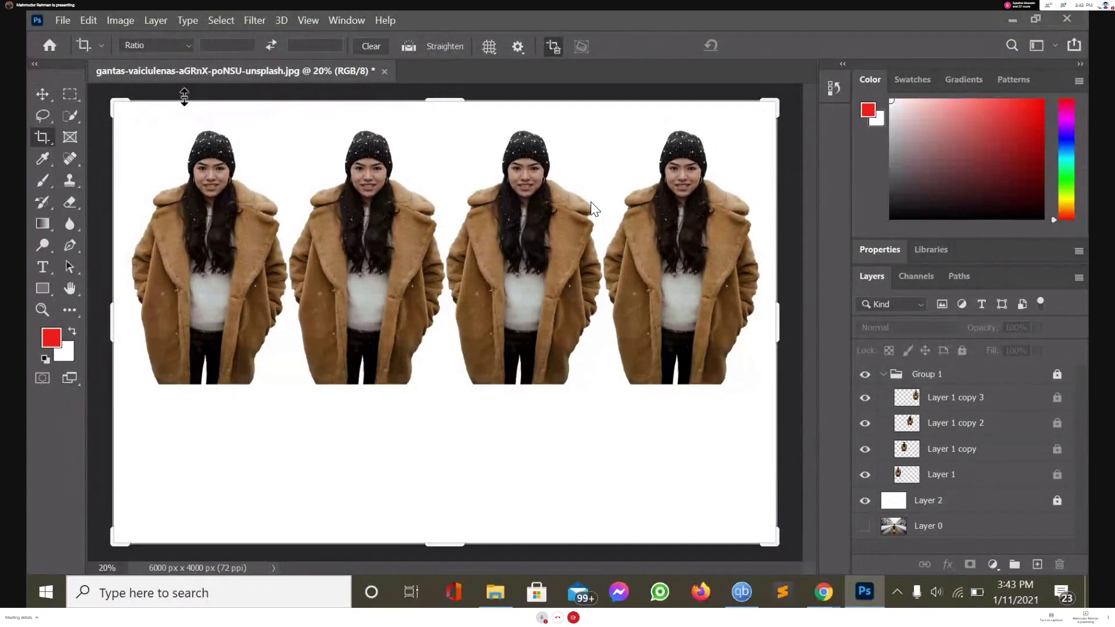
pyautogui.moveTo(109, 95); pyautogui.dragTo(205, 115)
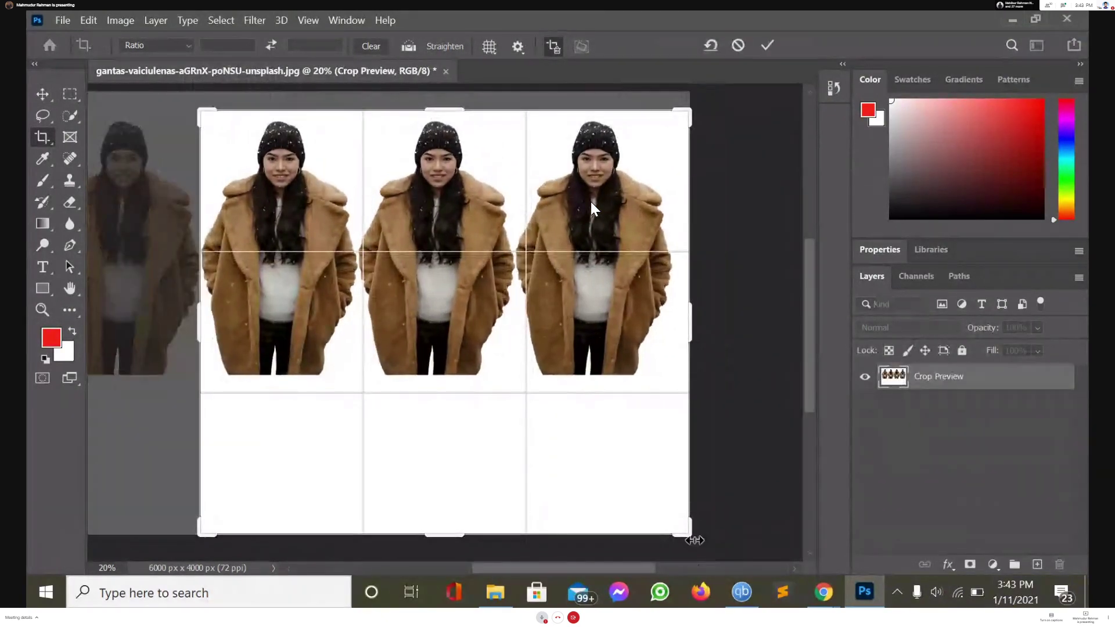
pyautogui.moveTo(459, 537); pyautogui.dragTo(456, 464)
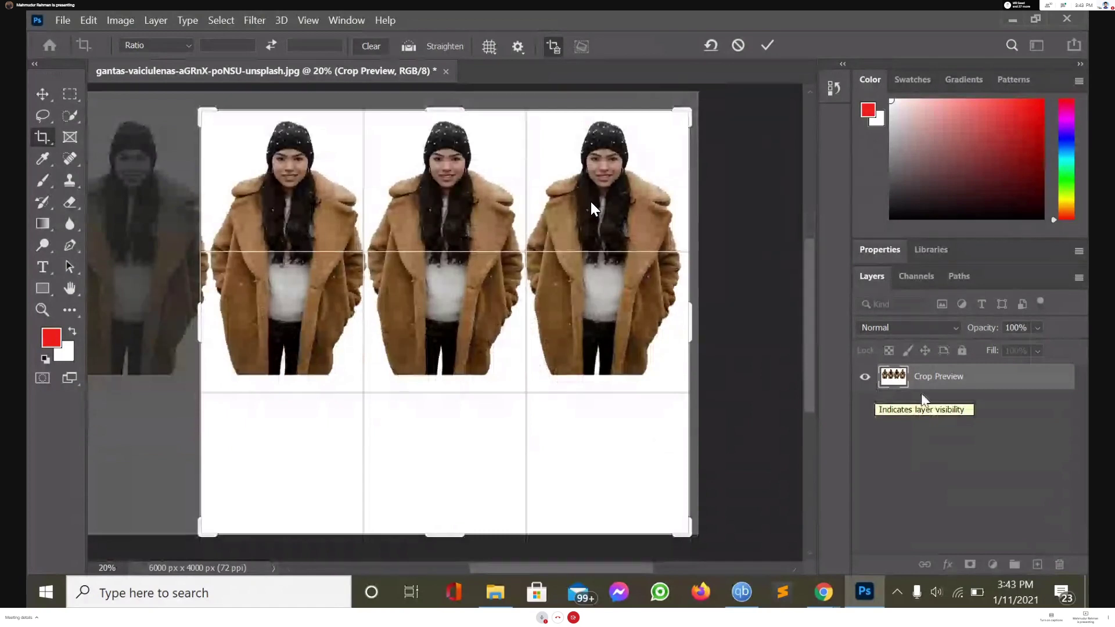
pyautogui.press('Return')
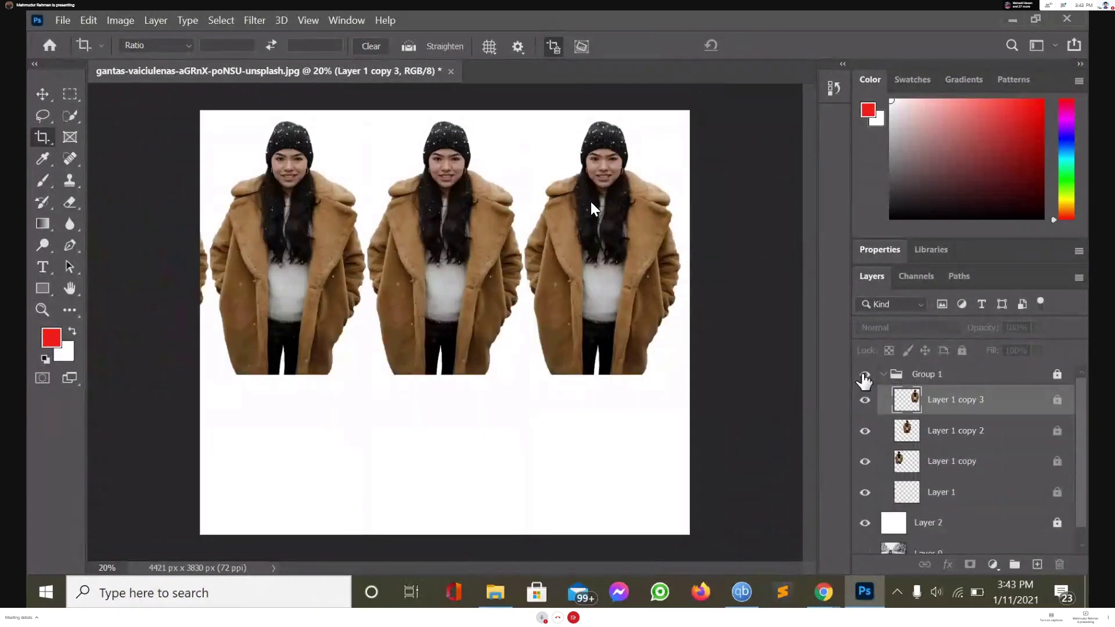
# Lock the hidden original photo layer, Layer 0
pyautogui.scroll(-1, 935, 511)
pyautogui.click(962, 549)
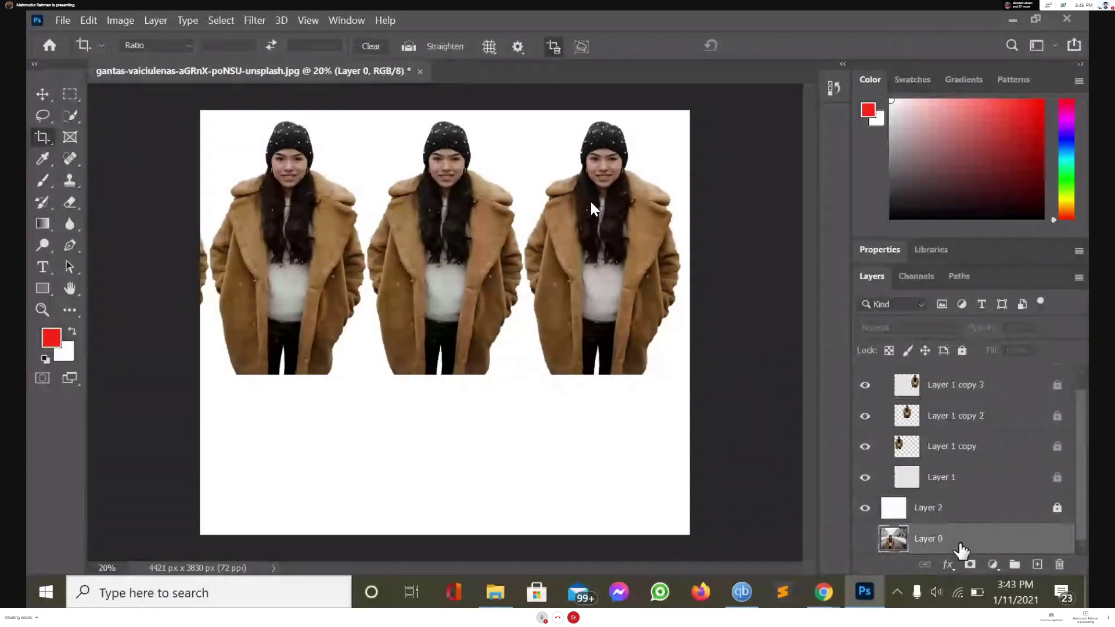
pyautogui.click(962, 350)
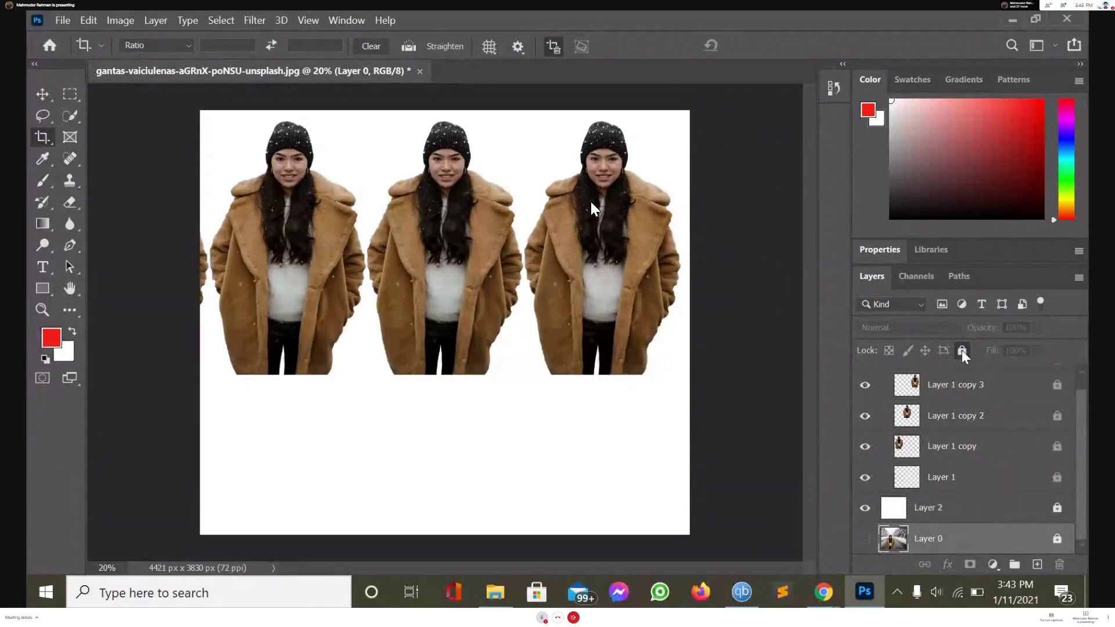
# Crop the canvas closely around the three remaining figures, to about 4263 x 2491 px
pyautogui.click(42, 137)
pyautogui.moveTo(199, 324); pyautogui.dragTo(199, 326)
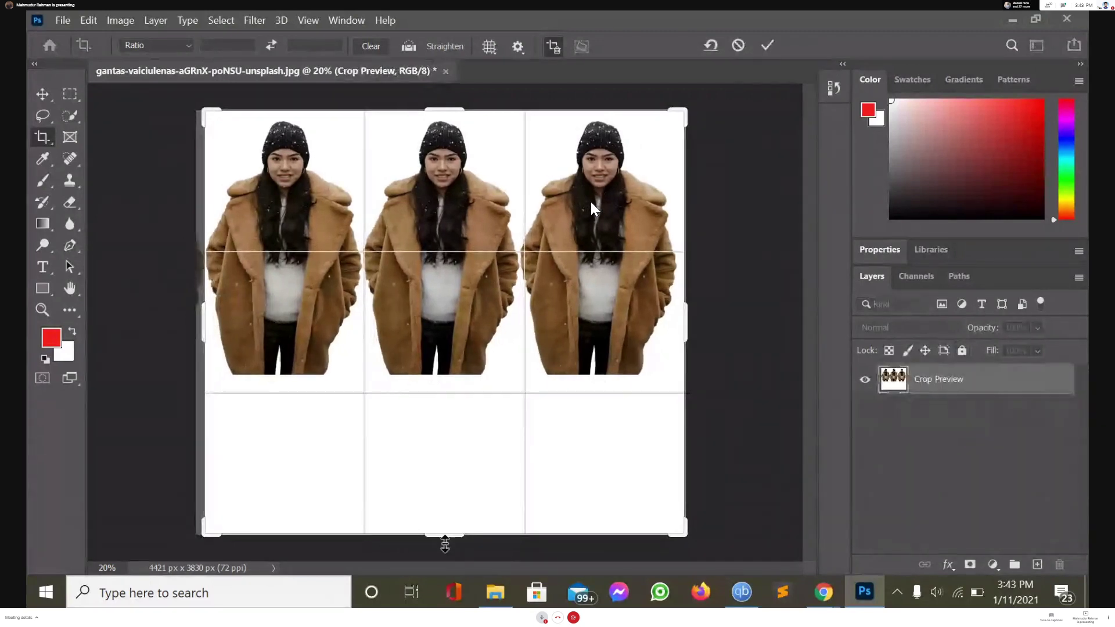
pyautogui.moveTo(444, 533); pyautogui.dragTo(457, 465)
pyautogui.moveTo(458, 463); pyautogui.dragTo(458, 463)
pyautogui.moveTo(691, 329); pyautogui.dragTo(685, 334)
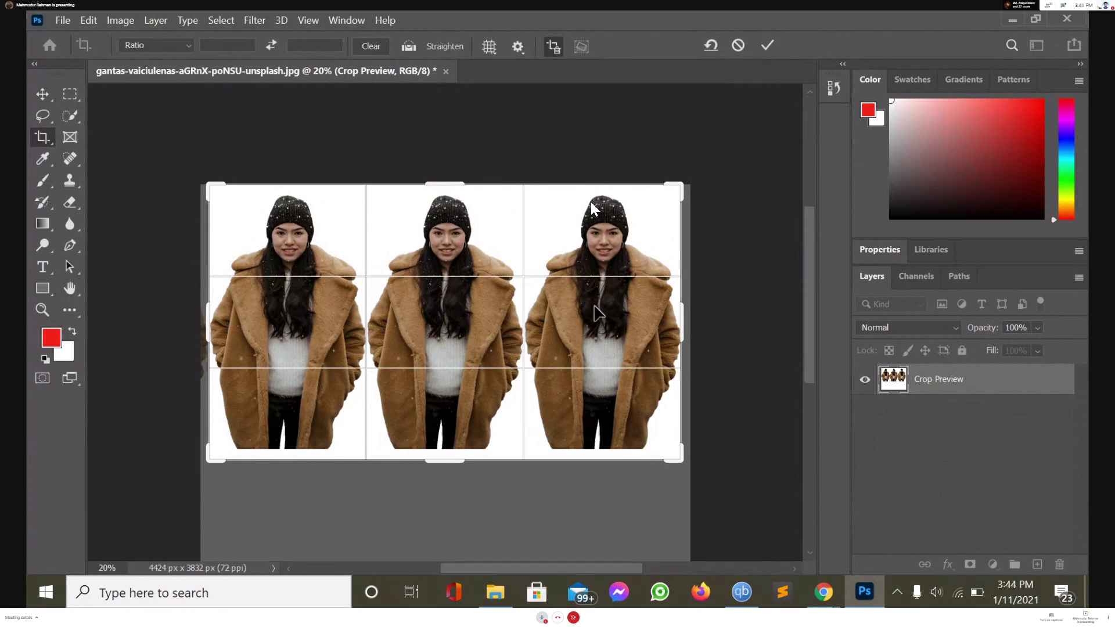
pyautogui.press('Return')
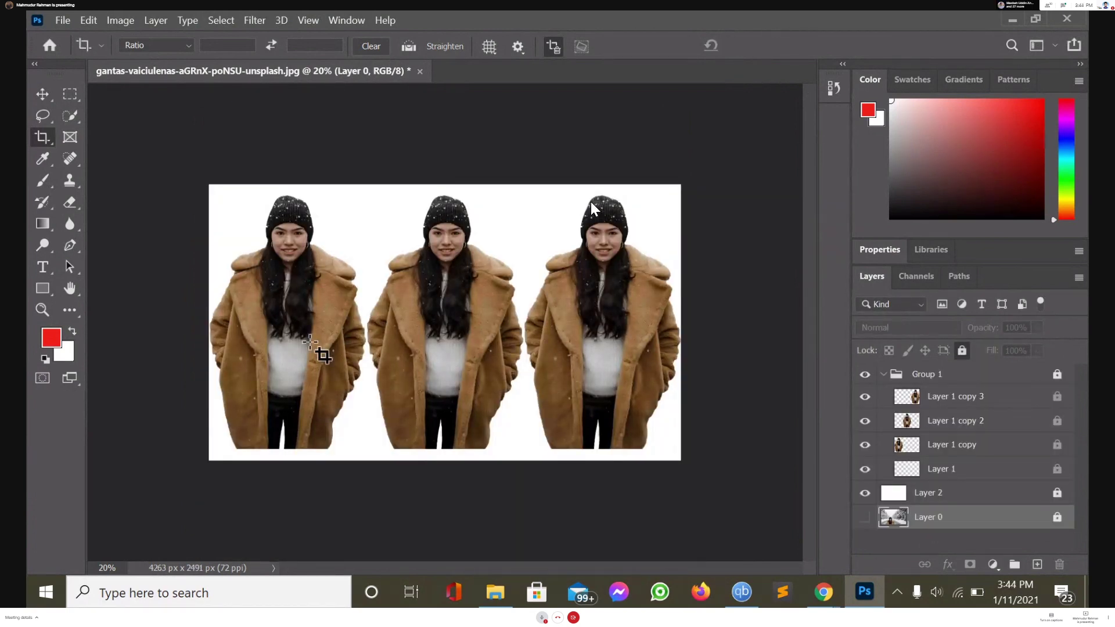
# Sample a dark brown from the middle figure's coat, unlock Layer 2 and fill it with that colour
pyautogui.click(43, 164)
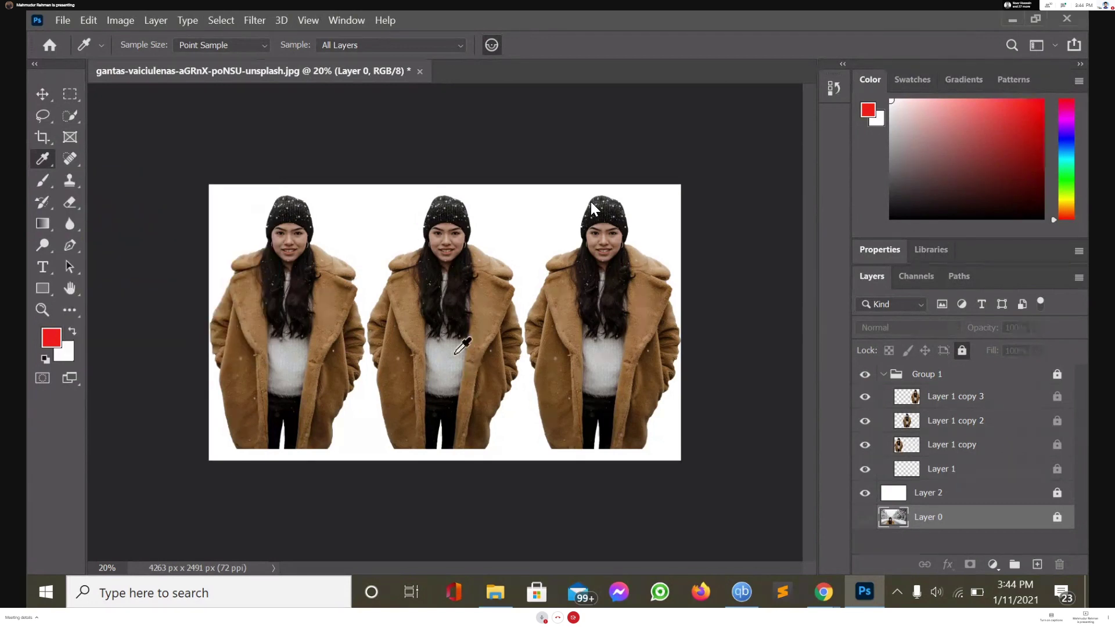
pyautogui.click(399, 345)
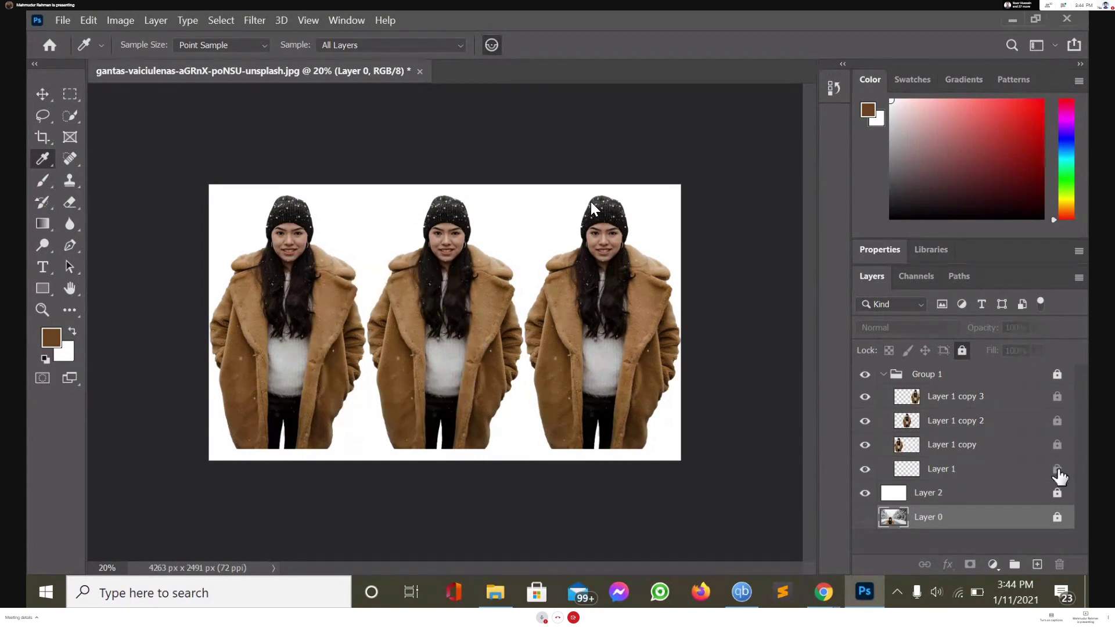
pyautogui.click(957, 496)
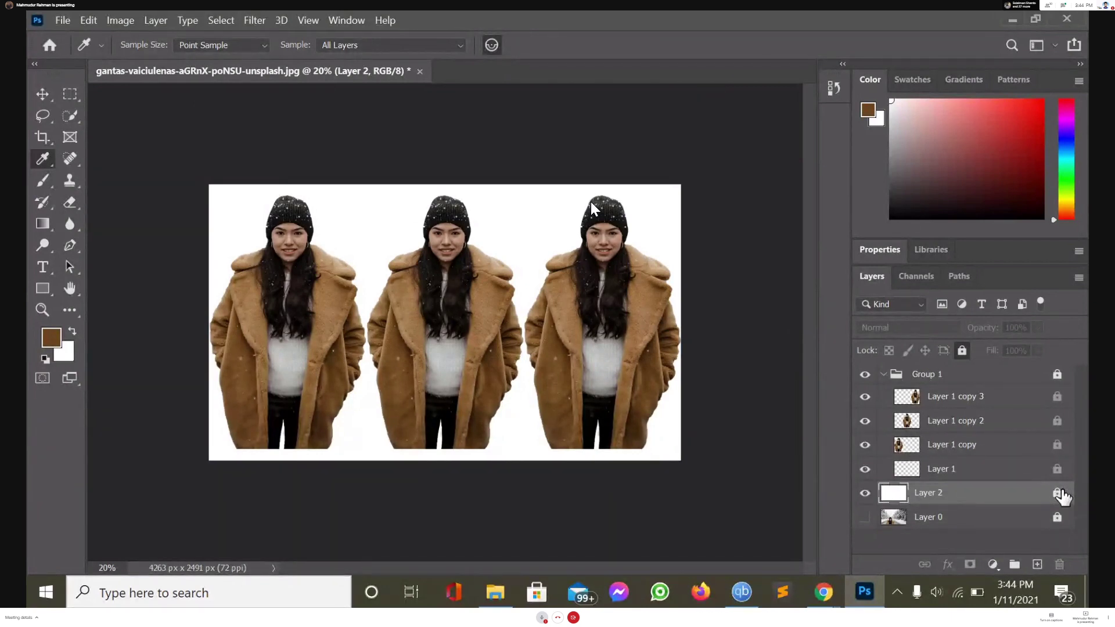
pyautogui.click(1056, 495)
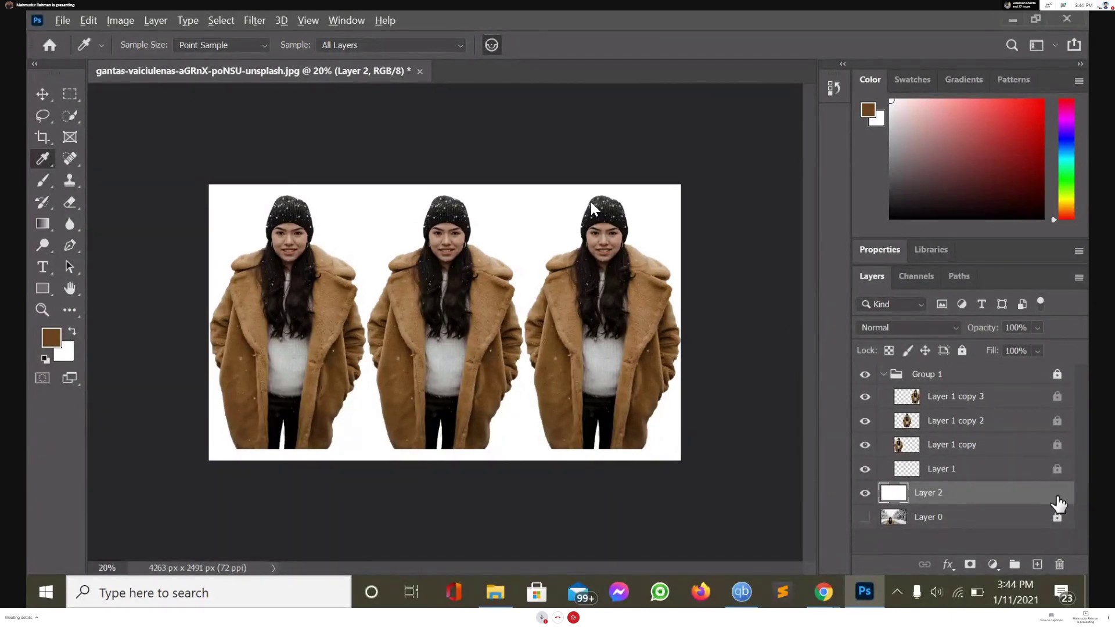
pyautogui.hotkey('alt', 'BackSpace')
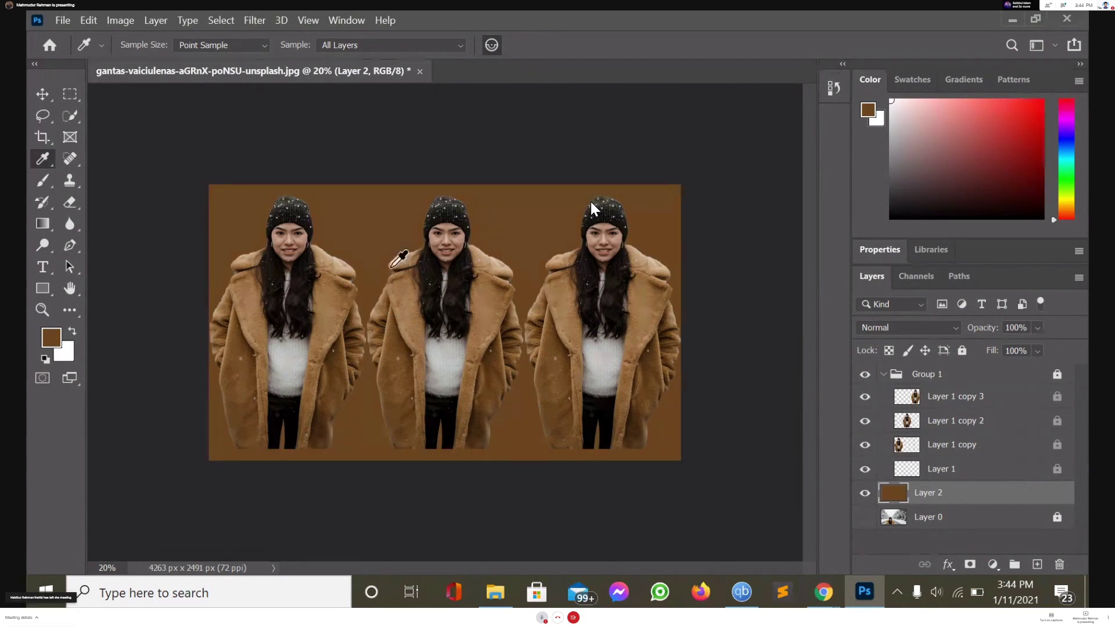
# Sample a lighter brown from the middle figure's coat and refill the Layer 2 background with it
pyautogui.click(398, 341)
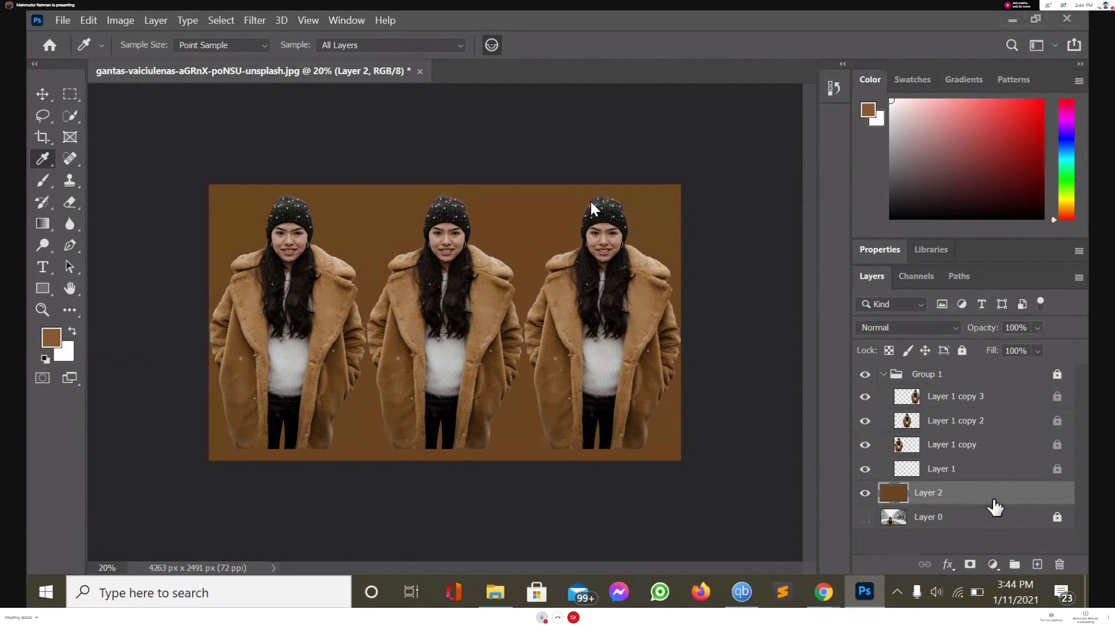
pyautogui.hotkey('alt', 'BackSpace')
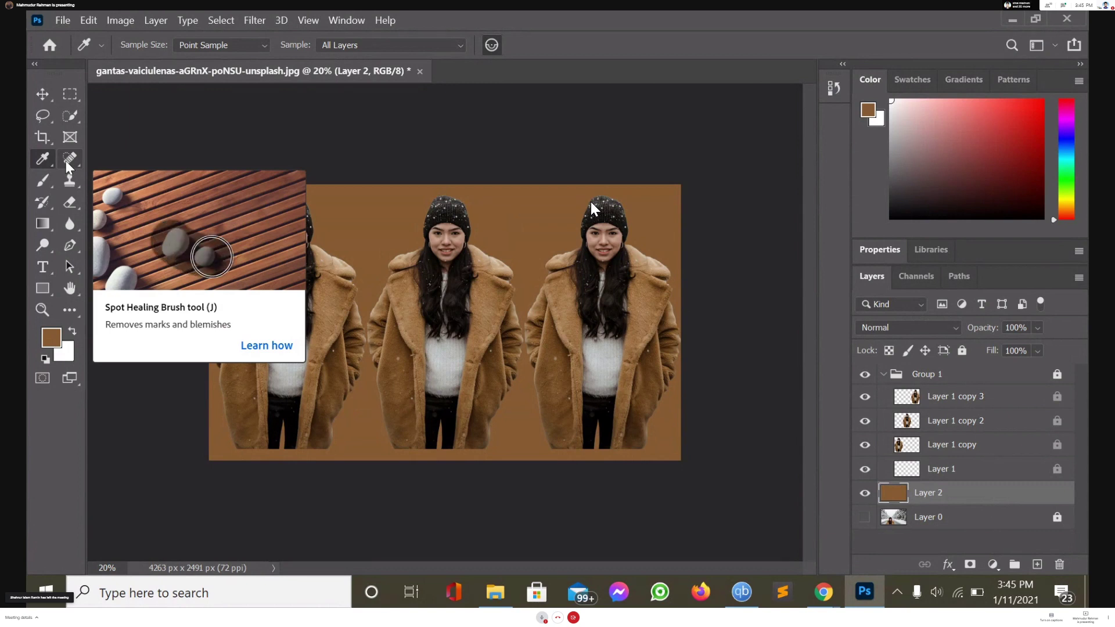
pyautogui.click(44, 182)
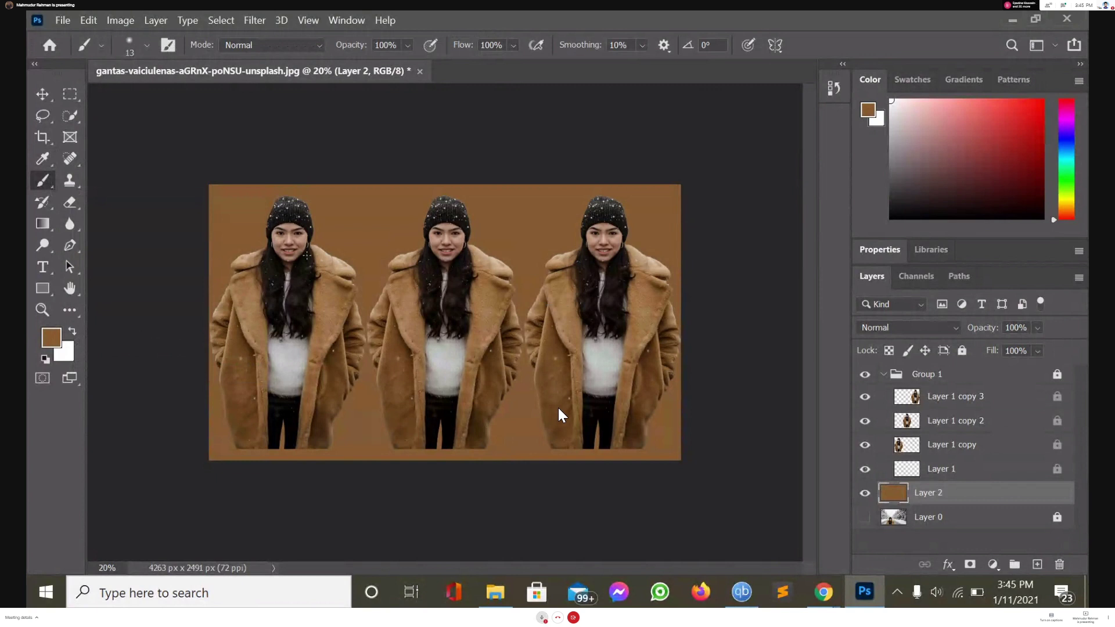
pyautogui.hotkey('ctrl', 'z')
pyautogui.press('v')
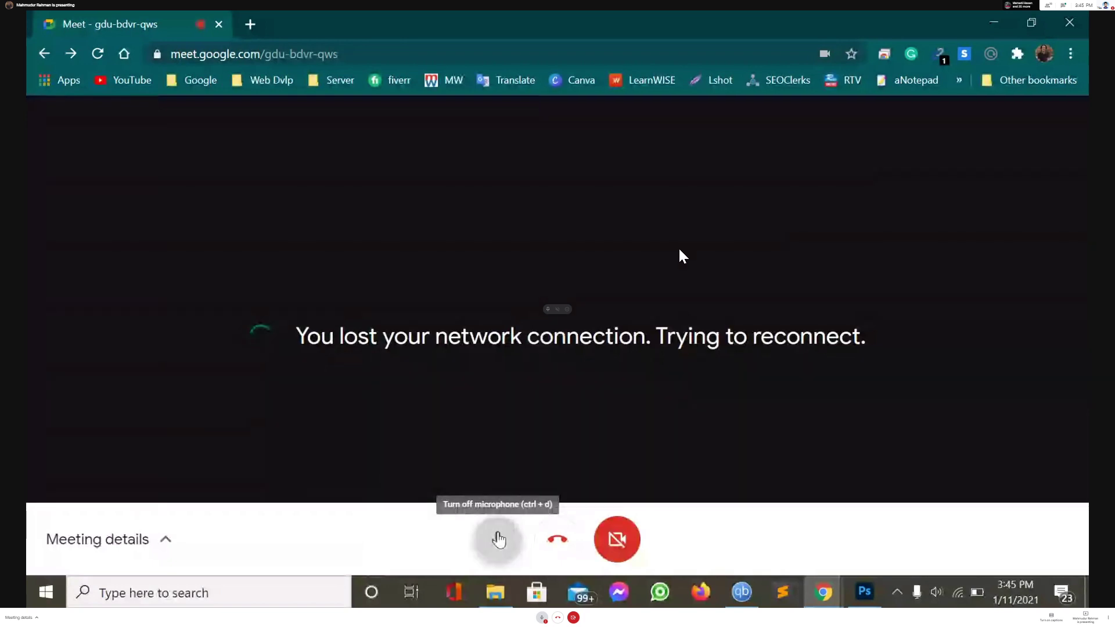
# Enlarge the full-screen Google Meet page in Chrome until its meeting controls are comfortably readable
pyautogui.press('Escape')
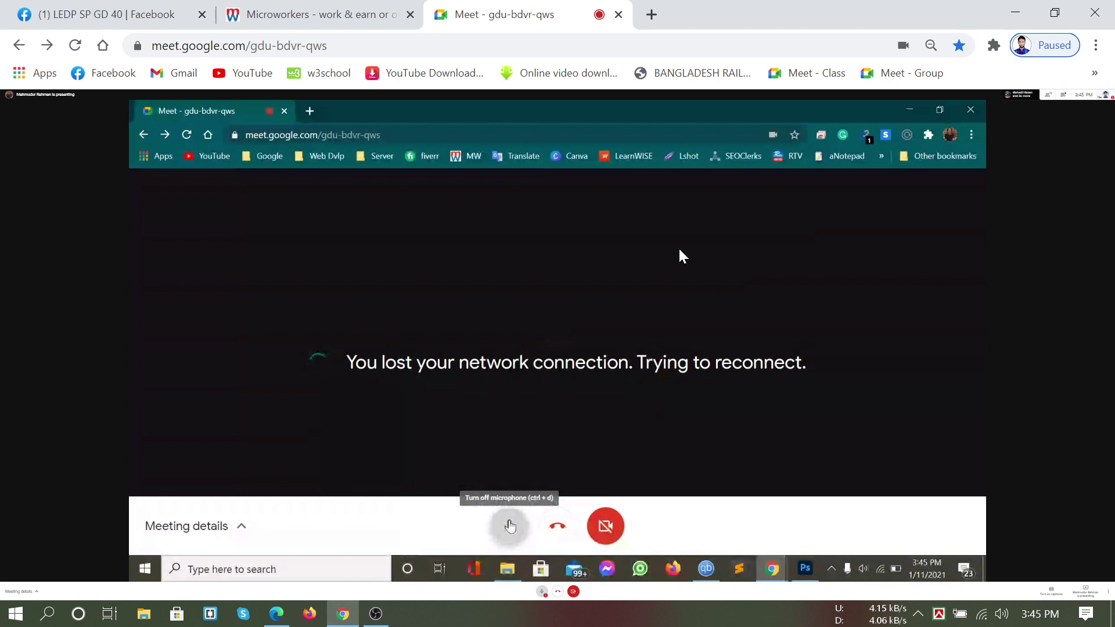
pyautogui.press('F11')
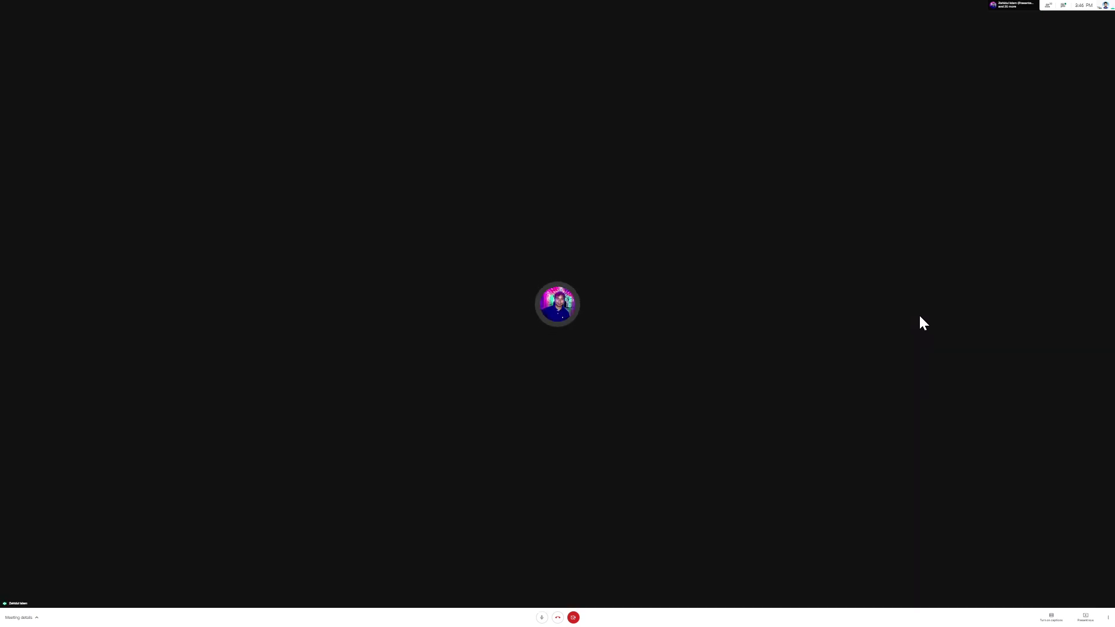
pyautogui.hotkey('ctrl', '+')
pyautogui.hotkey('ctrl', '+')
pyautogui.hotkey('ctrl', '+')
pyautogui.hotkey('ctrl', '+')
pyautogui.hotkey('ctrl', '+')
pyautogui.hotkey('ctrl', '+')
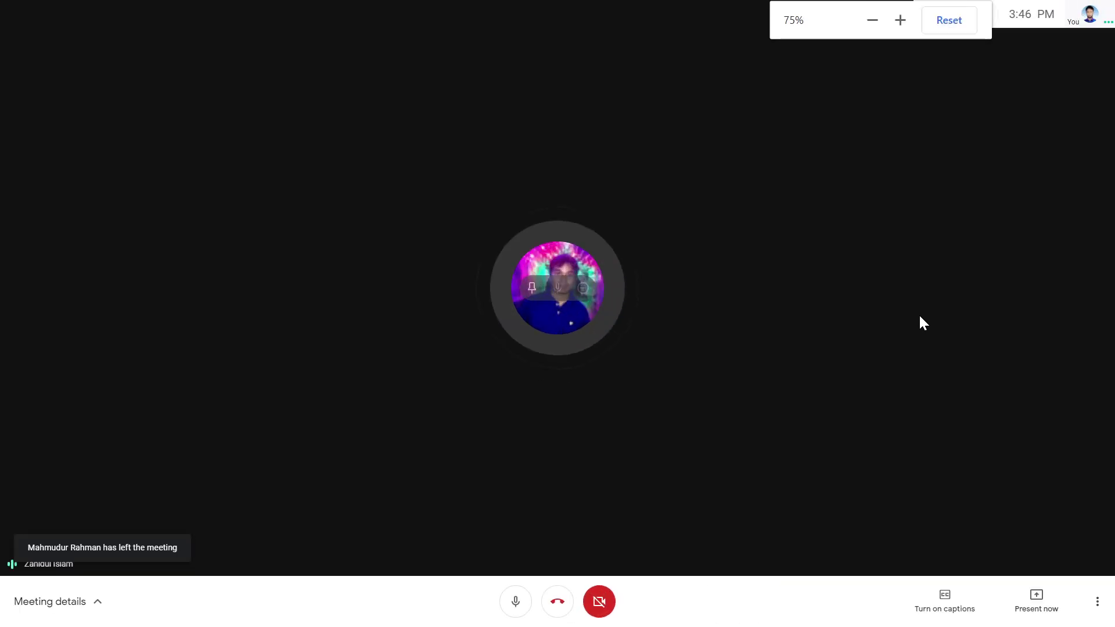
pyautogui.hotkey('ctrl', '+')
pyautogui.hotkey('ctrl', '+')
pyautogui.hotkey('ctrl', '-')
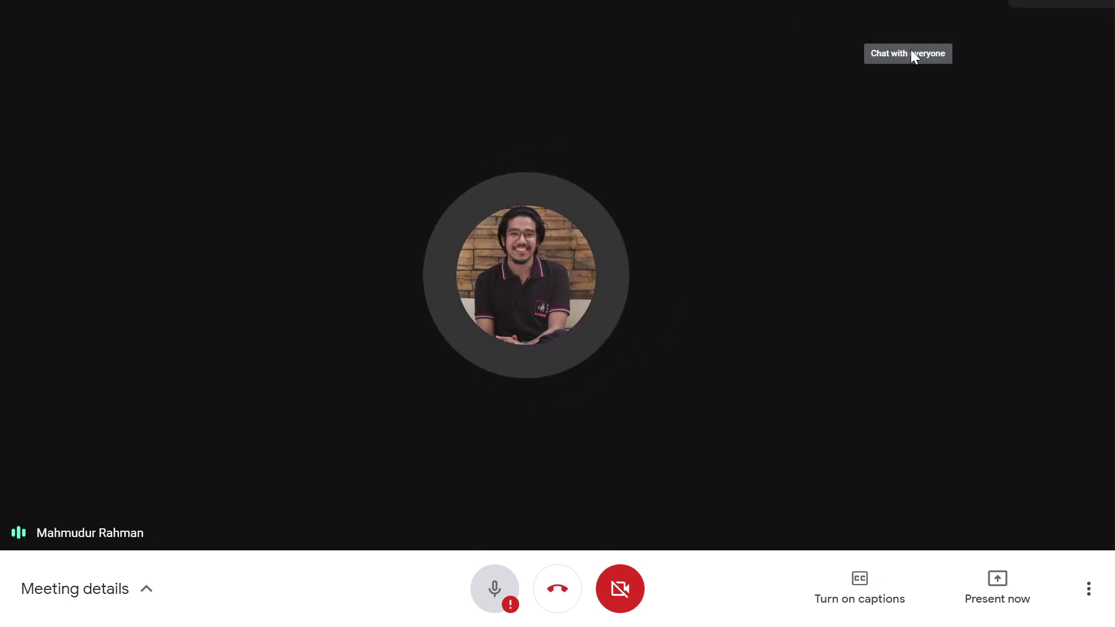
# Open the meeting chat, read through its messages and close it
pyautogui.click(910, 49)
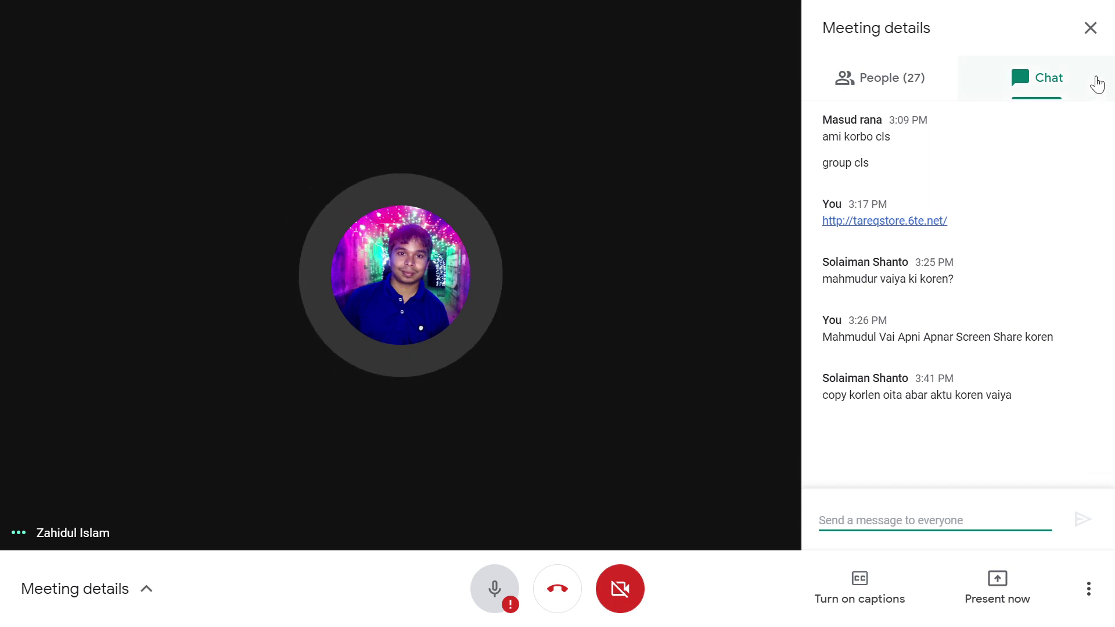
pyautogui.click(1089, 14)
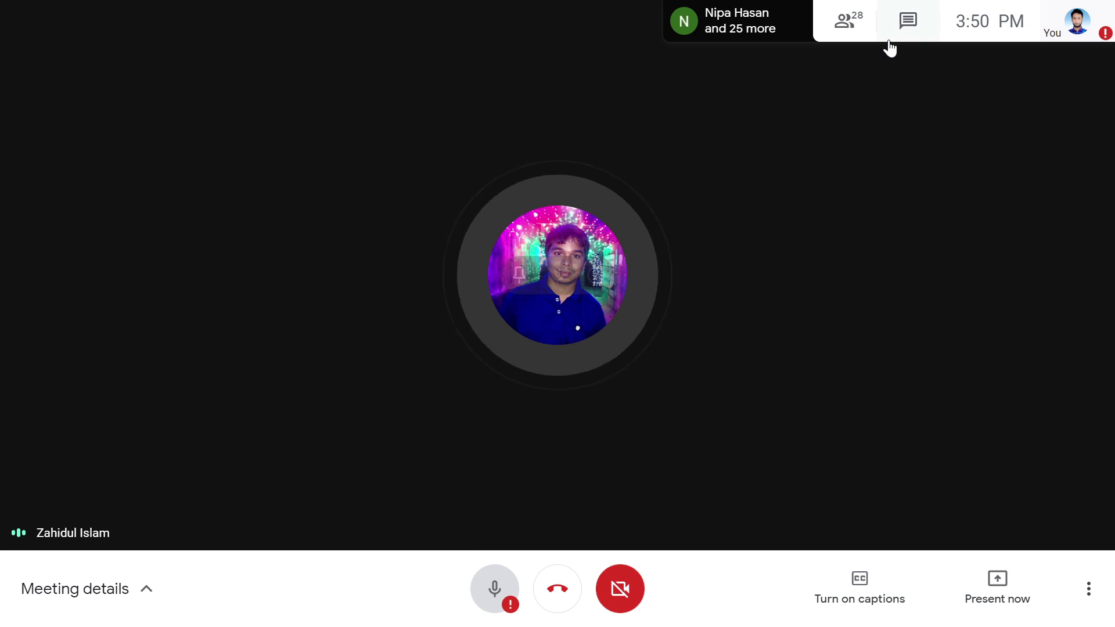
# Draft the meeting's link as a chat message to everyone, clear it unsent and close the chat
pyautogui.click(909, 22)
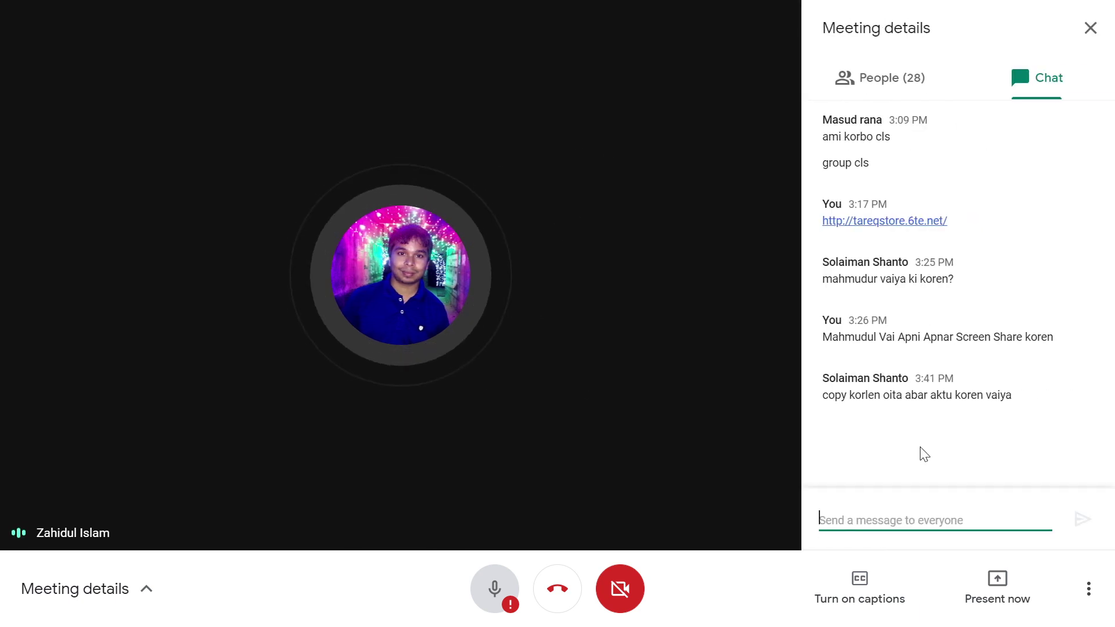
pyautogui.write('https://meet.google.com/gdu-bdvr-qws')
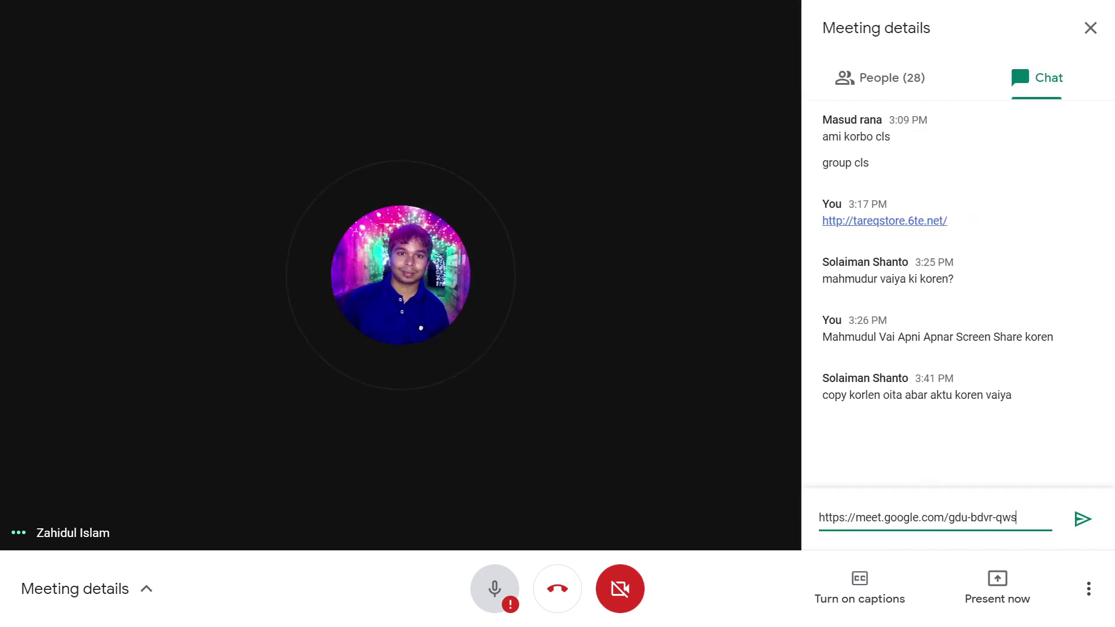
pyautogui.hotkey('ctrl', 'a')
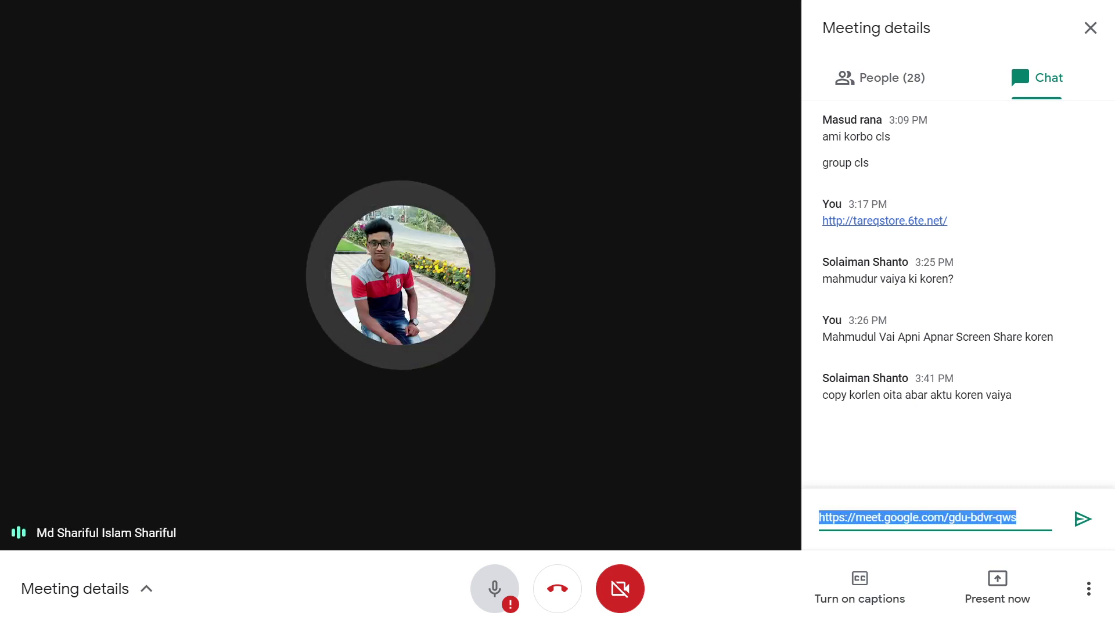
pyautogui.press('BackSpace')
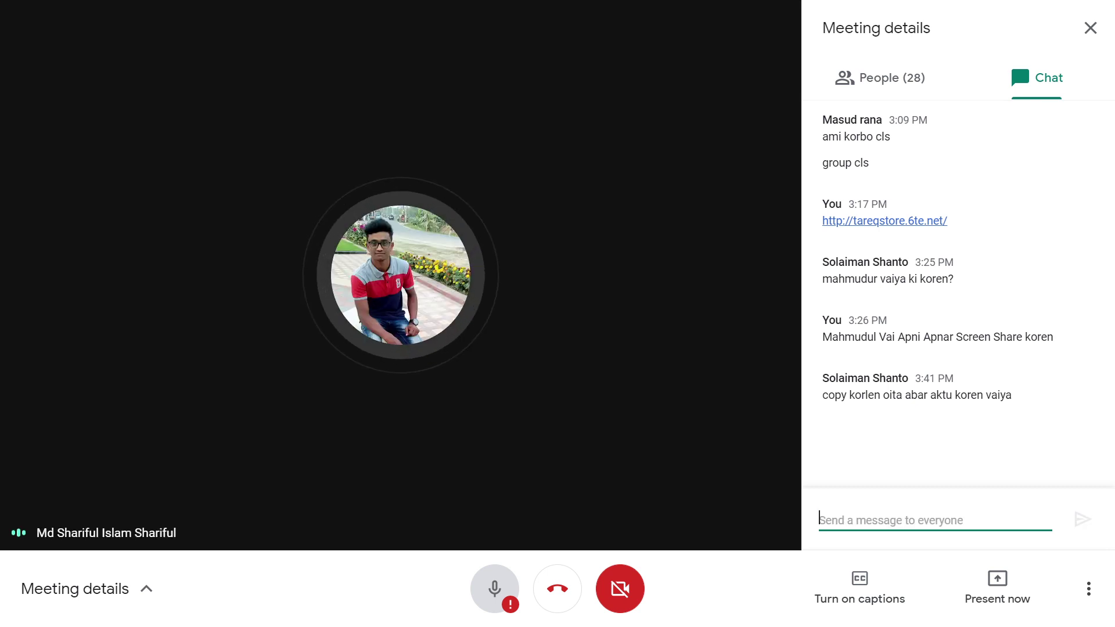
pyautogui.click(1092, 30)
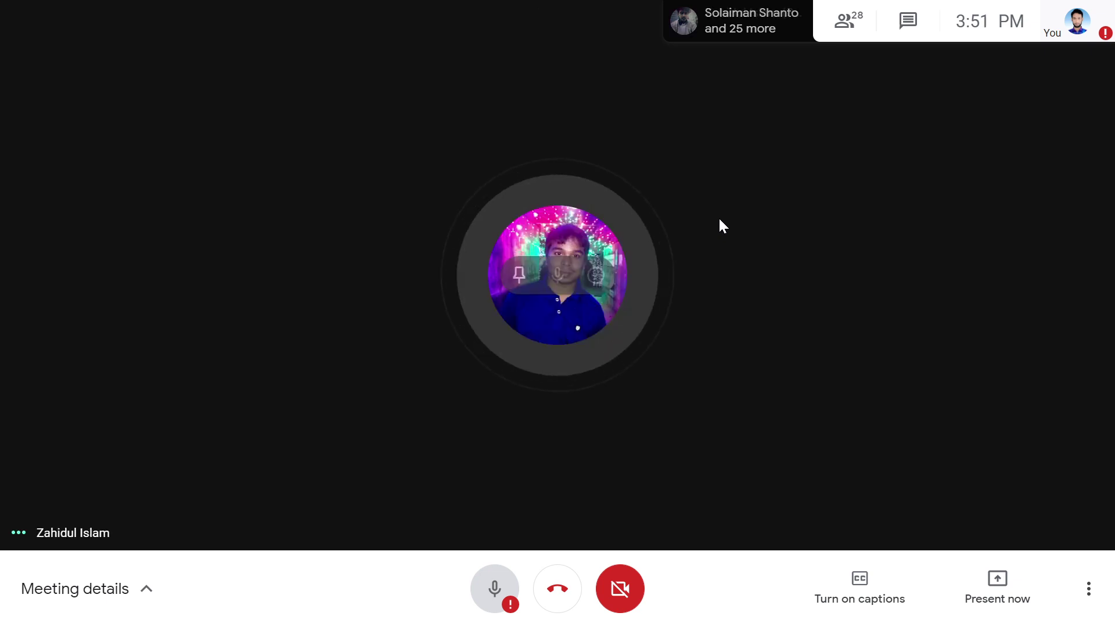
# Leave the full-screen view and switch to OBS to show its recording controls
pyautogui.press('Escape')
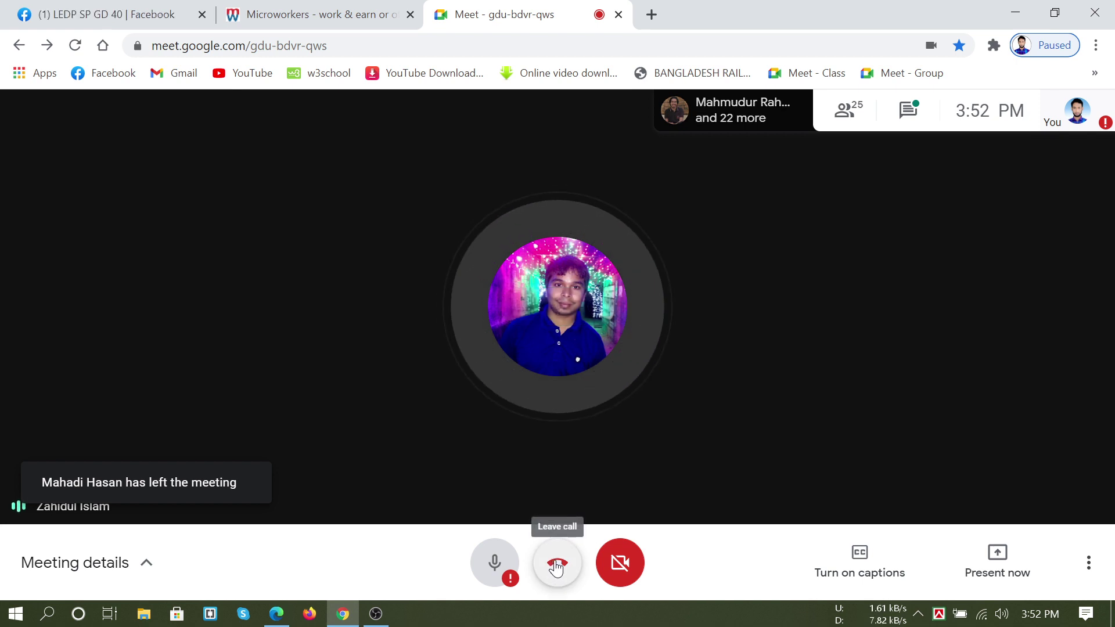
pyautogui.click(376, 614)
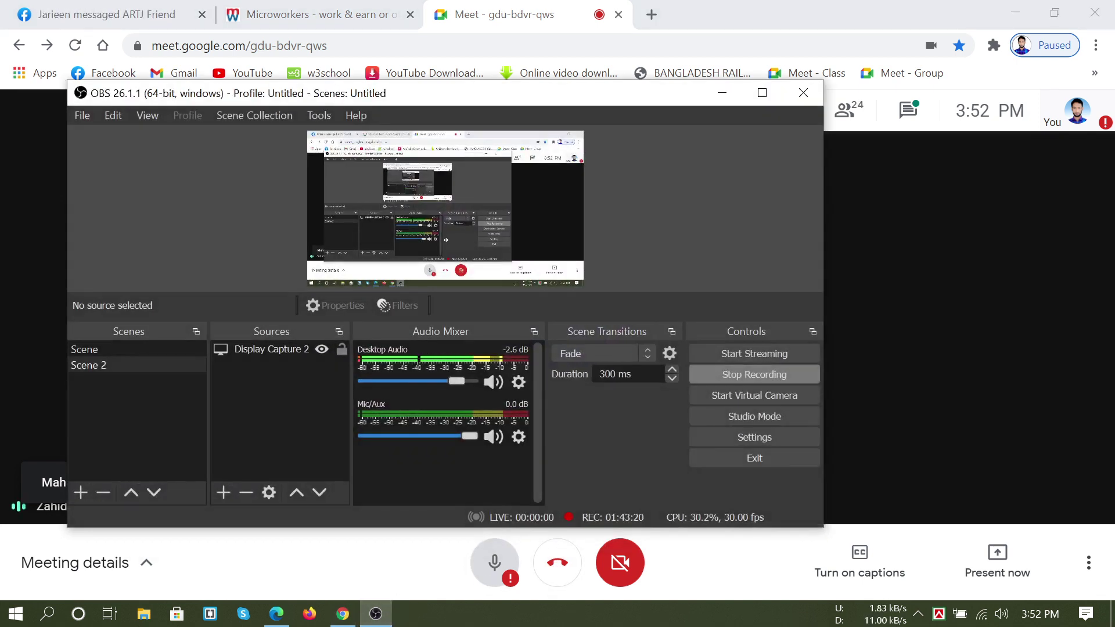